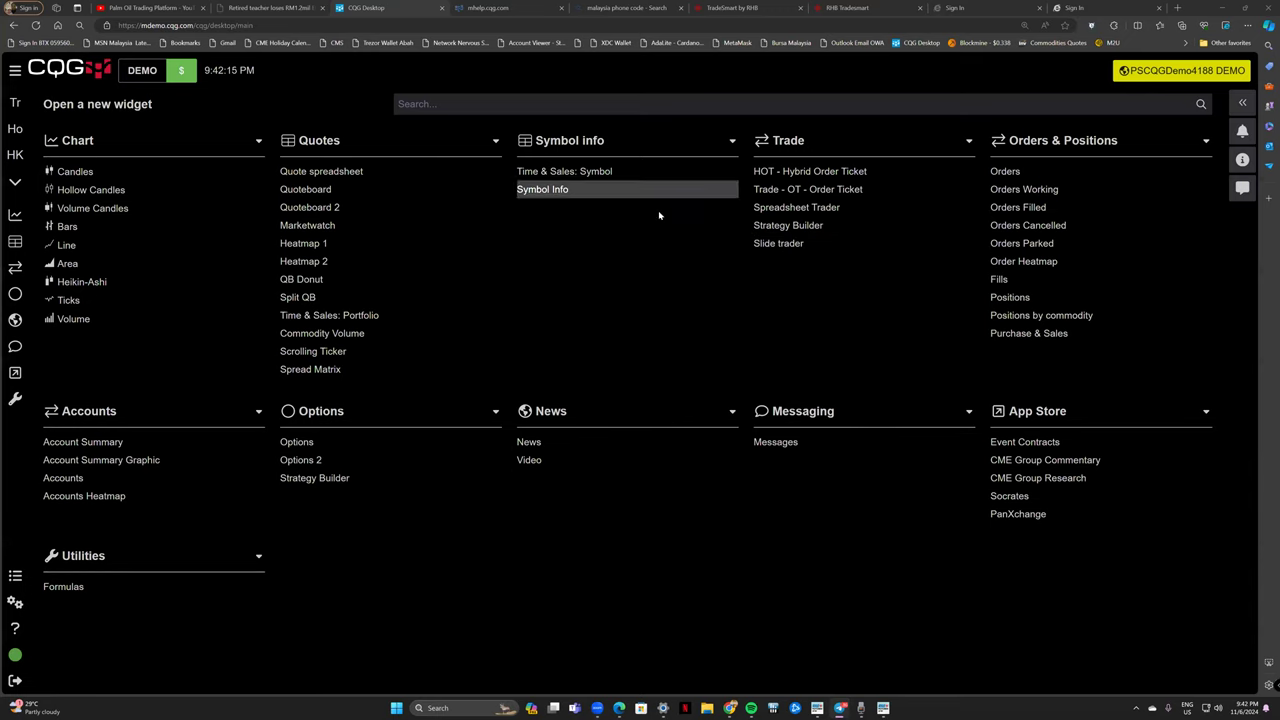
Open the Home page and reset the CLEN24 5 Min chart's view.
{"action": "left_click", "coordinate": [15, 128]}
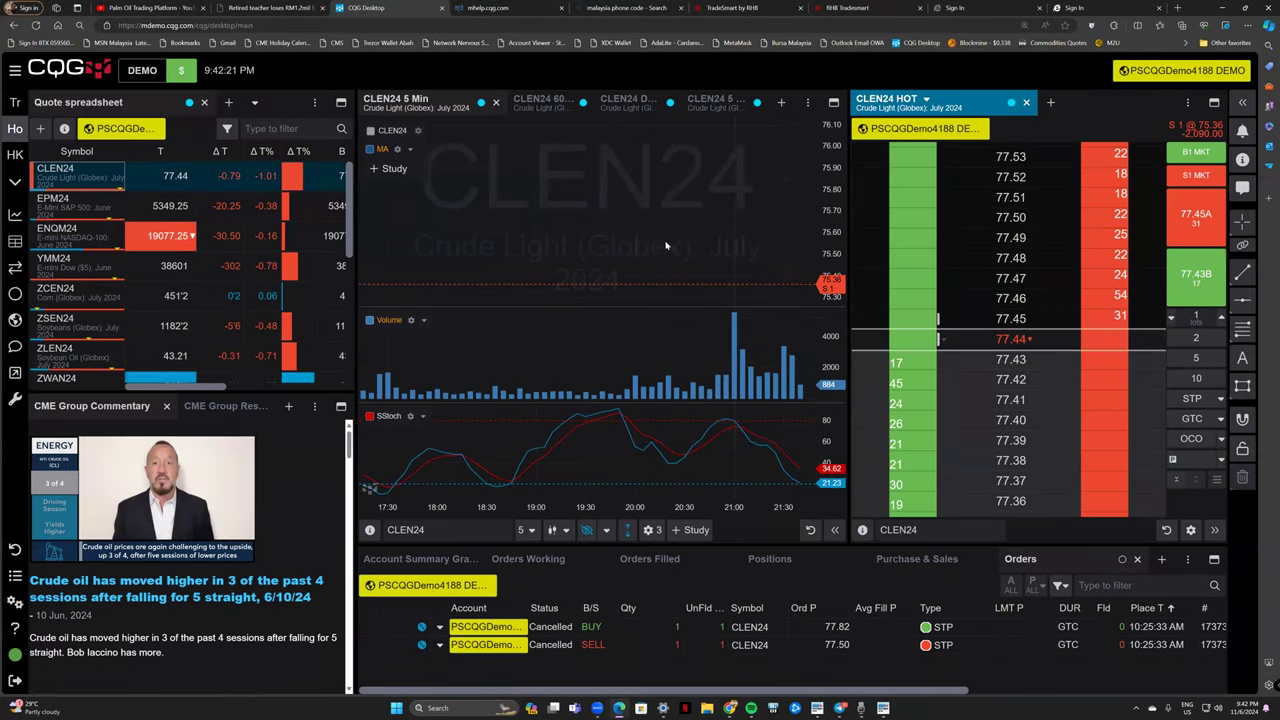
{"action": "left_click", "coordinate": [700, 260]}
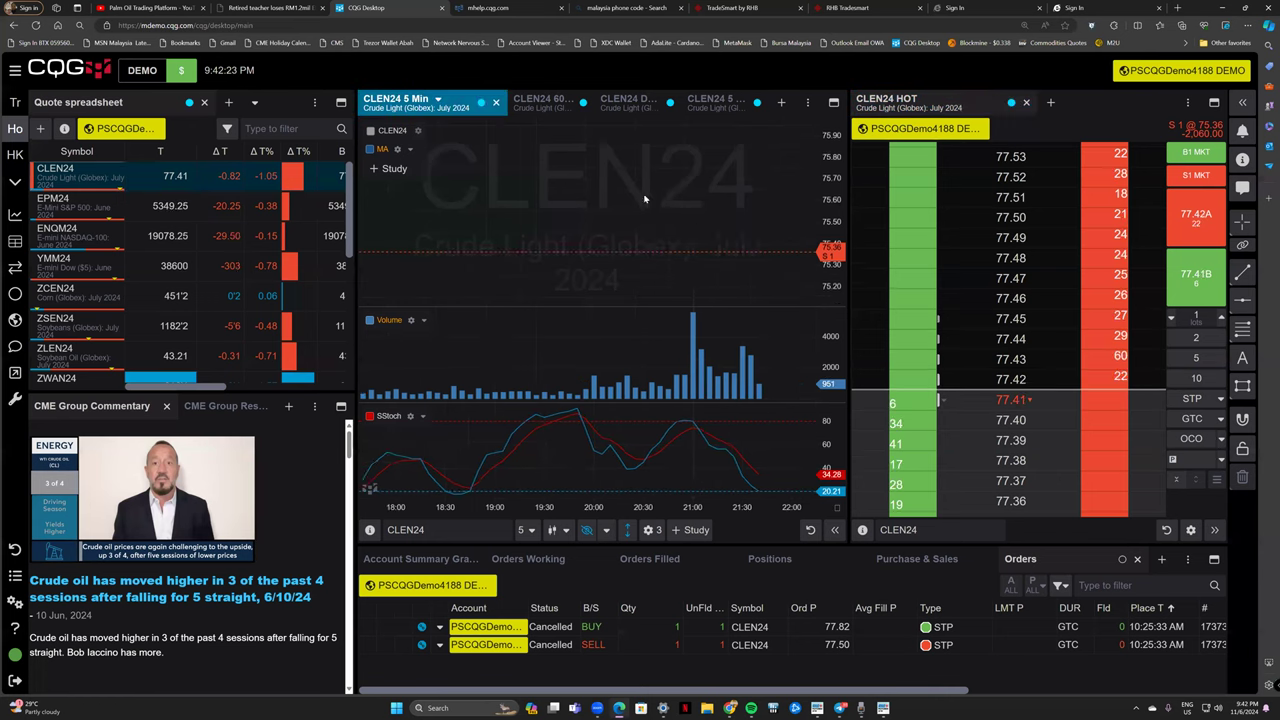
{"action": "left_click", "coordinate": [810, 530]}
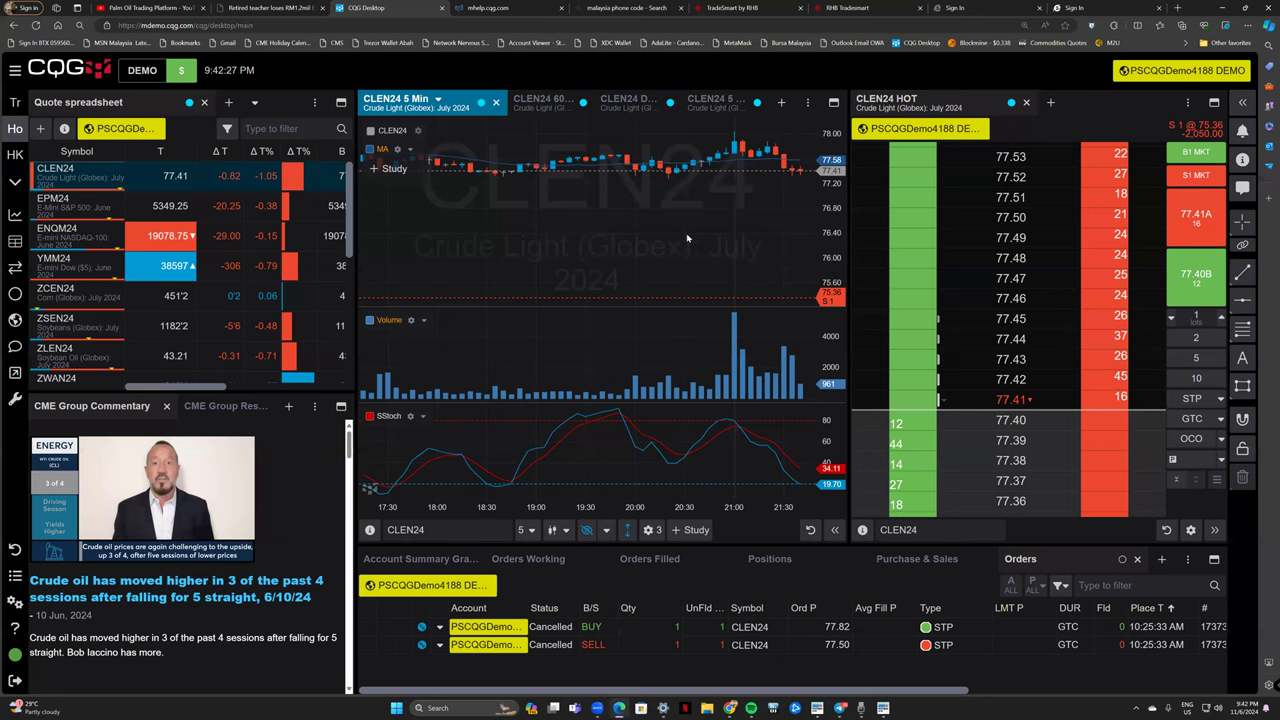
{"action": "left_click", "coordinate": [15, 70]}
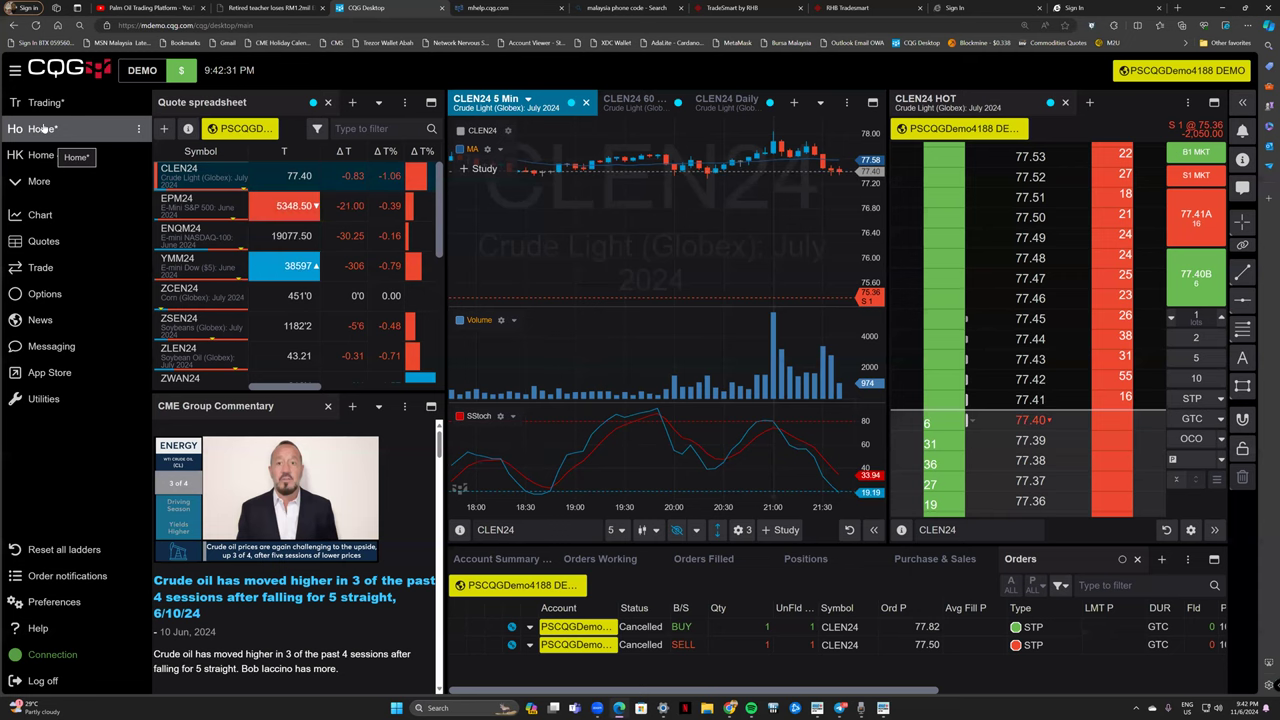
{"action": "left_click", "coordinate": [15, 71]}
{"action": "left_click", "coordinate": [15, 71]}
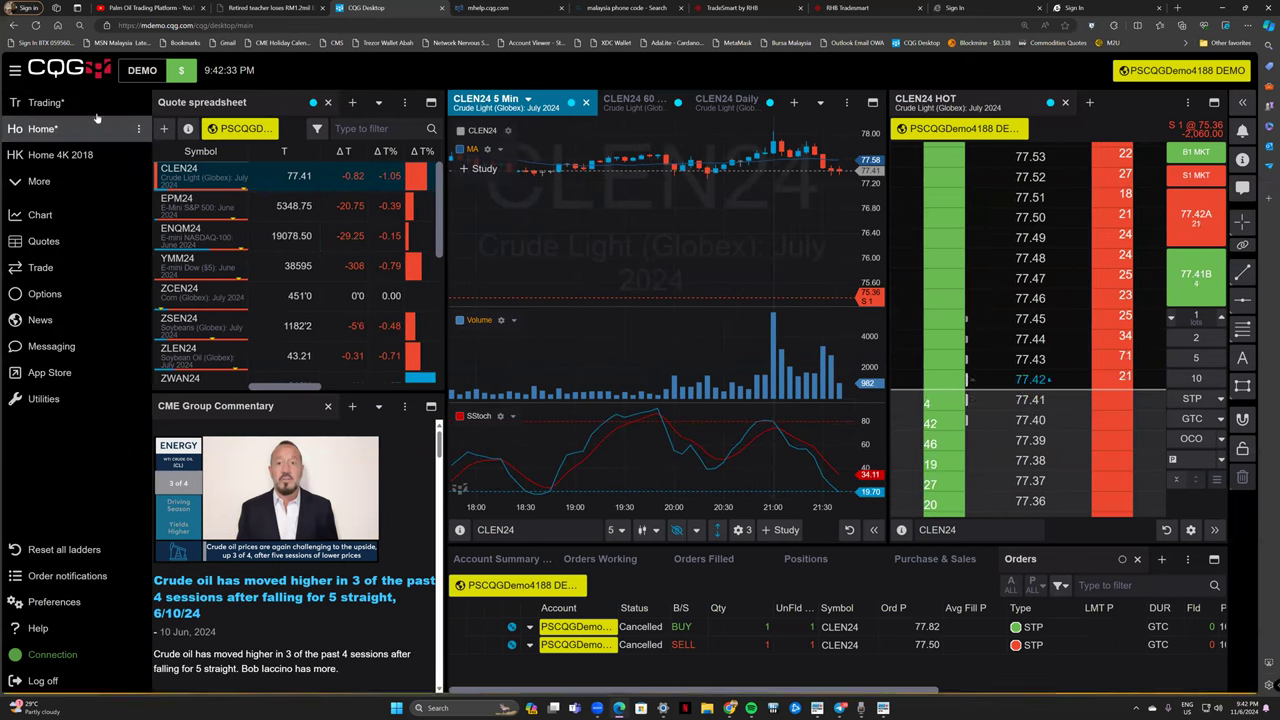
{"action": "left_click", "coordinate": [15, 71]}
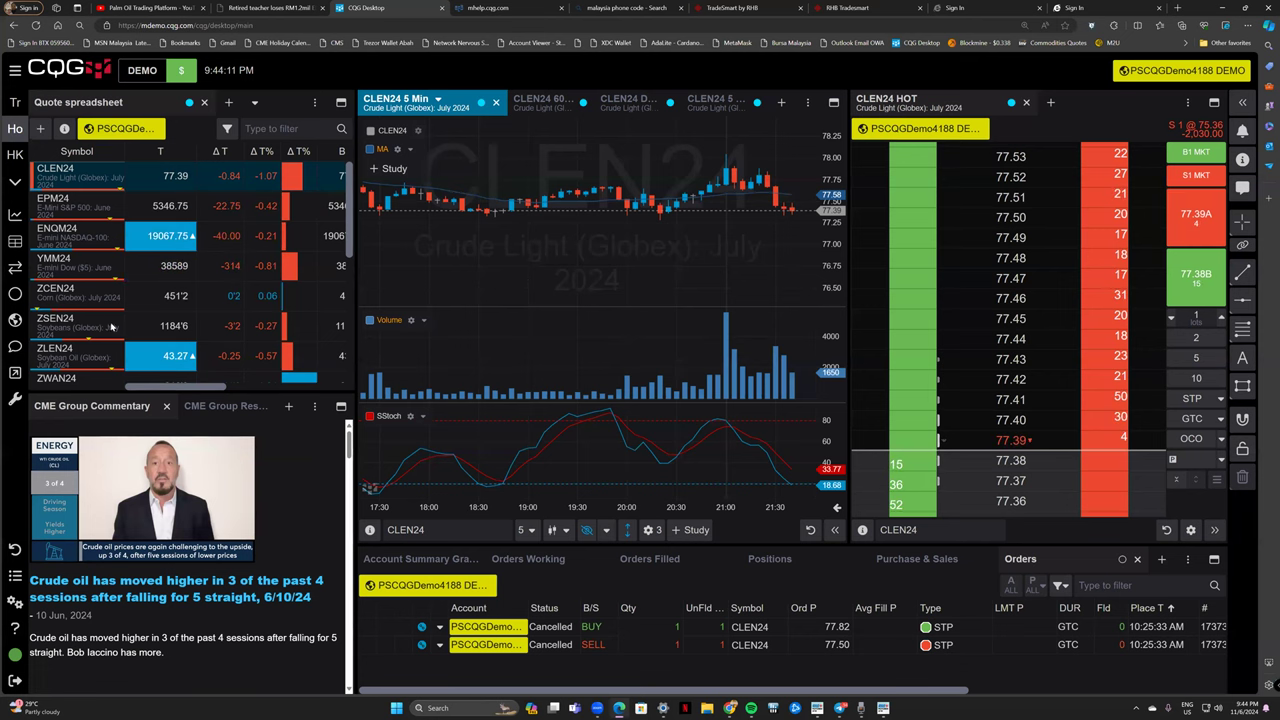
Close the Quote spreadsheet widget without saving its symbol list.
{"action": "scroll", "coordinate": [189, 282], "scroll_direction": "down", "scroll_amount": 1}
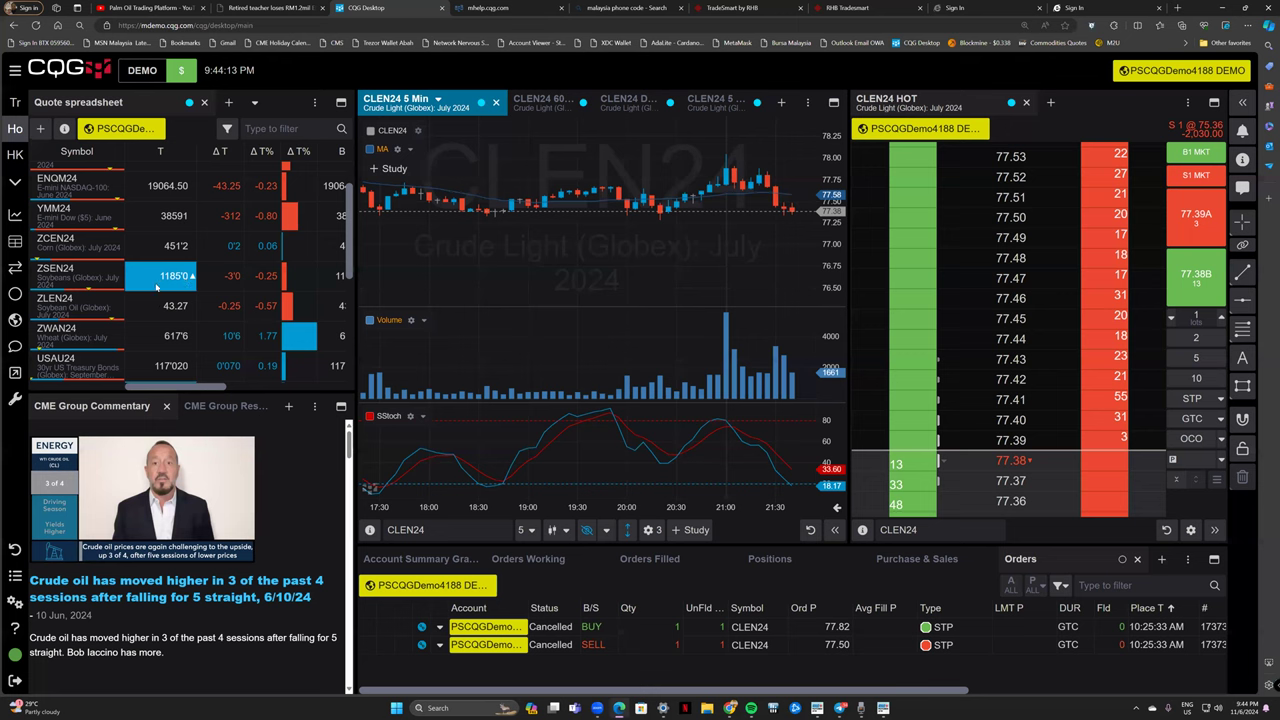
{"action": "scroll", "coordinate": [150, 288], "scroll_direction": "down", "scroll_amount": 1}
{"action": "scroll", "coordinate": [110, 296], "scroll_direction": "up", "scroll_amount": 1}
{"action": "scroll", "coordinate": [106, 297], "scroll_direction": "up", "scroll_amount": 1}
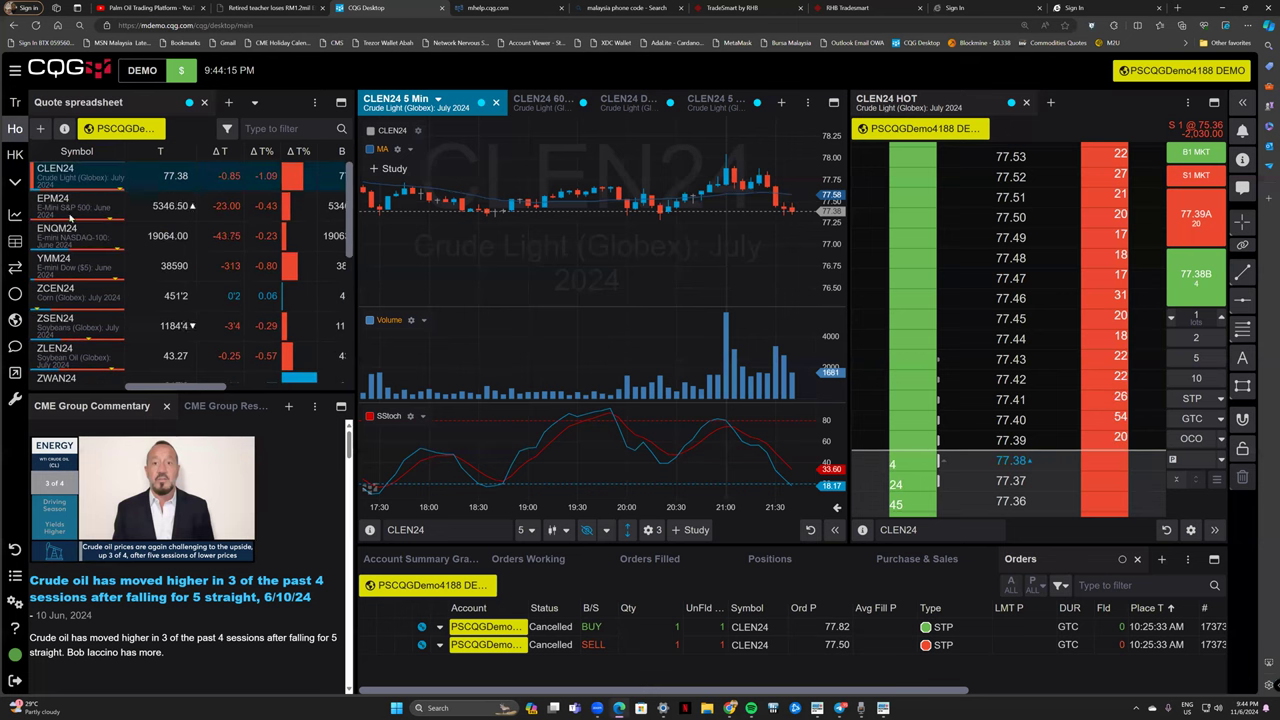
{"action": "scroll", "coordinate": [110, 220], "scroll_direction": "down", "scroll_amount": 1}
{"action": "scroll", "coordinate": [144, 167], "scroll_direction": "up", "scroll_amount": 1}
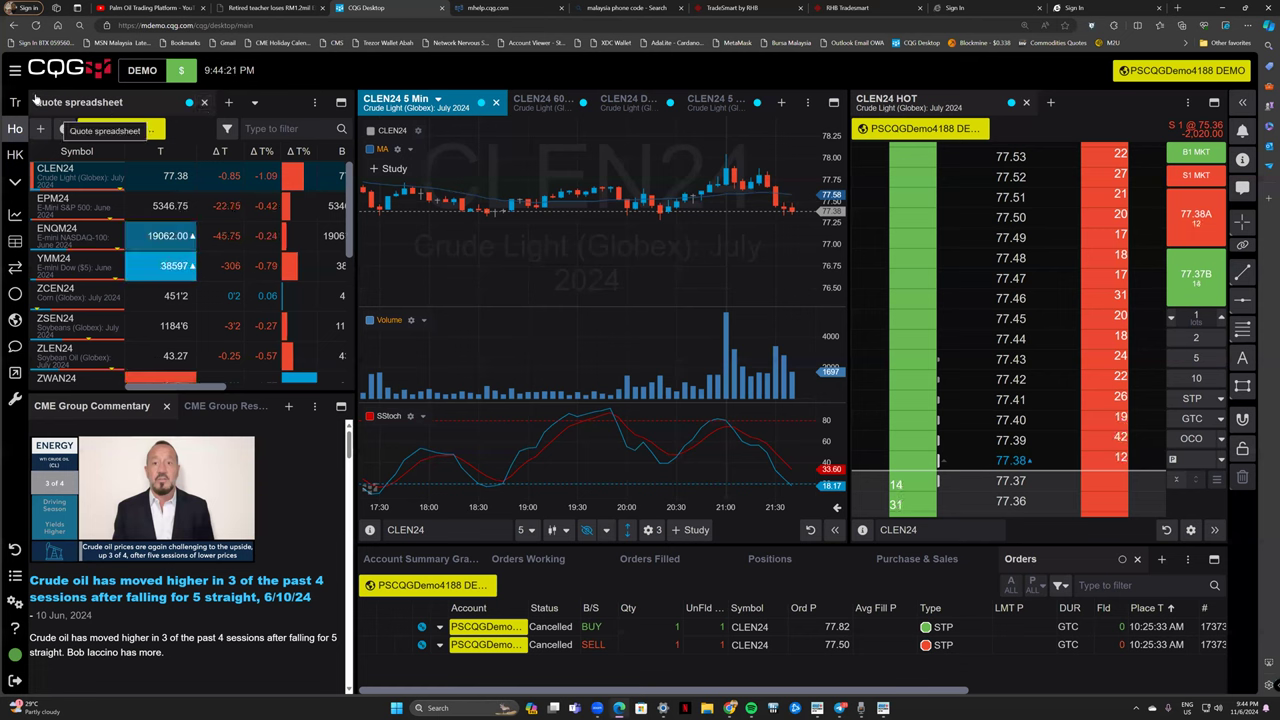
{"action": "left_click", "coordinate": [77, 103]}
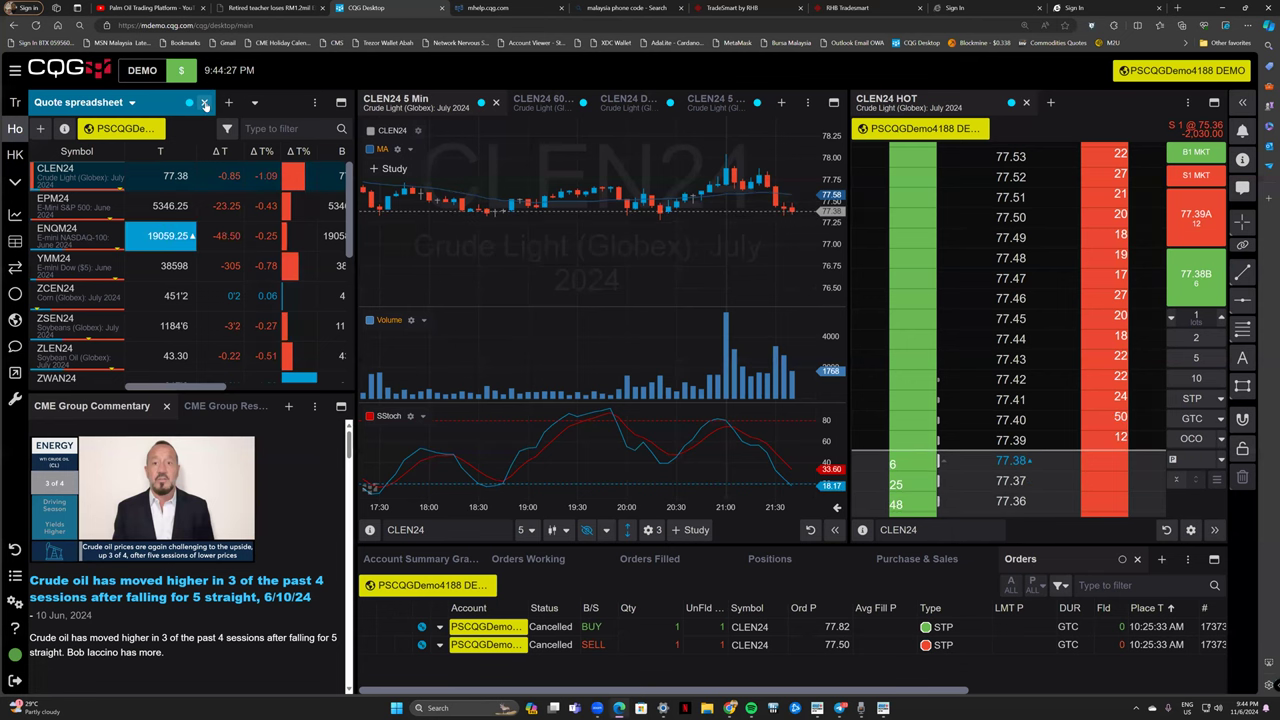
{"action": "left_click", "coordinate": [205, 103]}
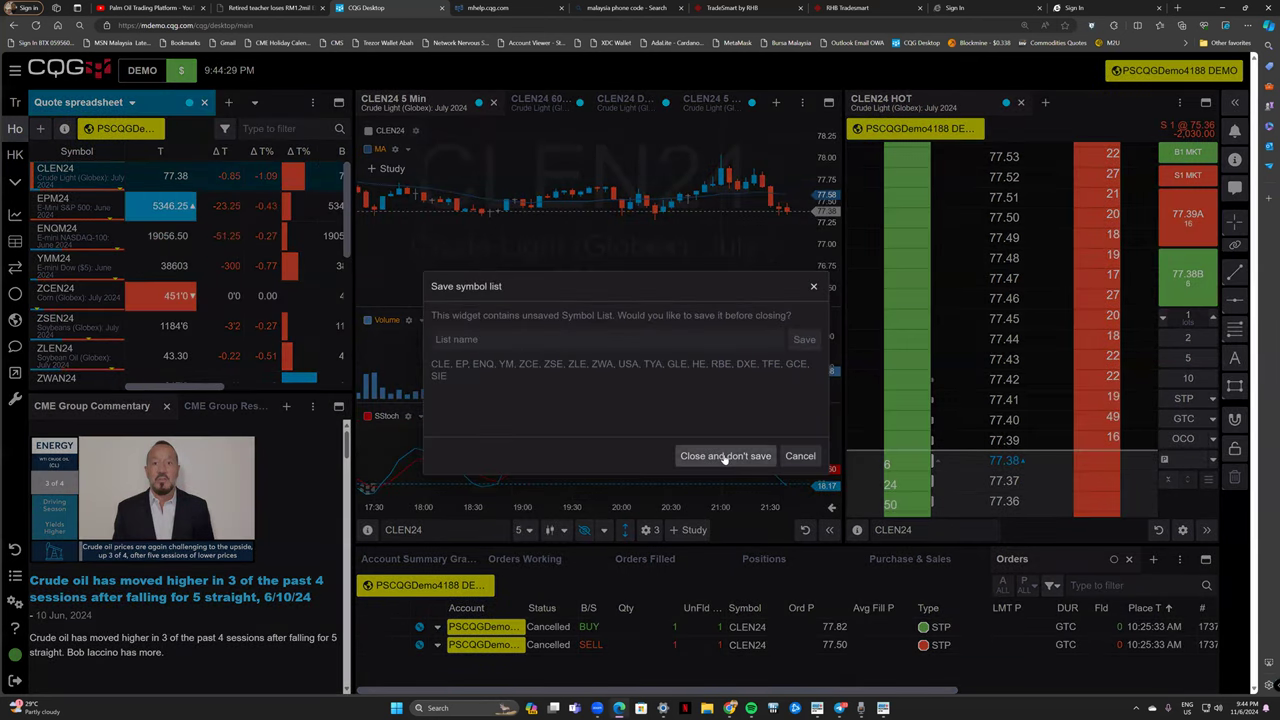
{"action": "left_click", "coordinate": [725, 456]}
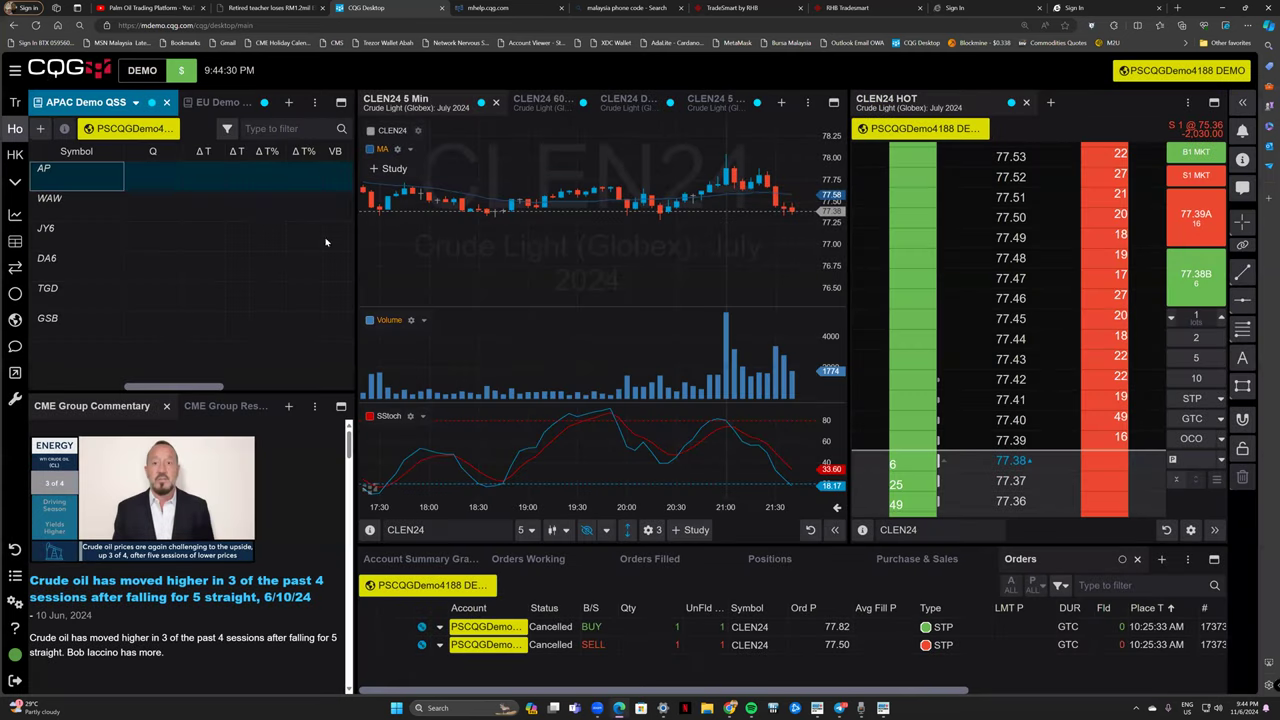
Remove the APAC Demo QSS, EU Demo QSS, CME Group Commentary and CME Group Research widgets from the page.
{"action": "left_click", "coordinate": [166, 103]}
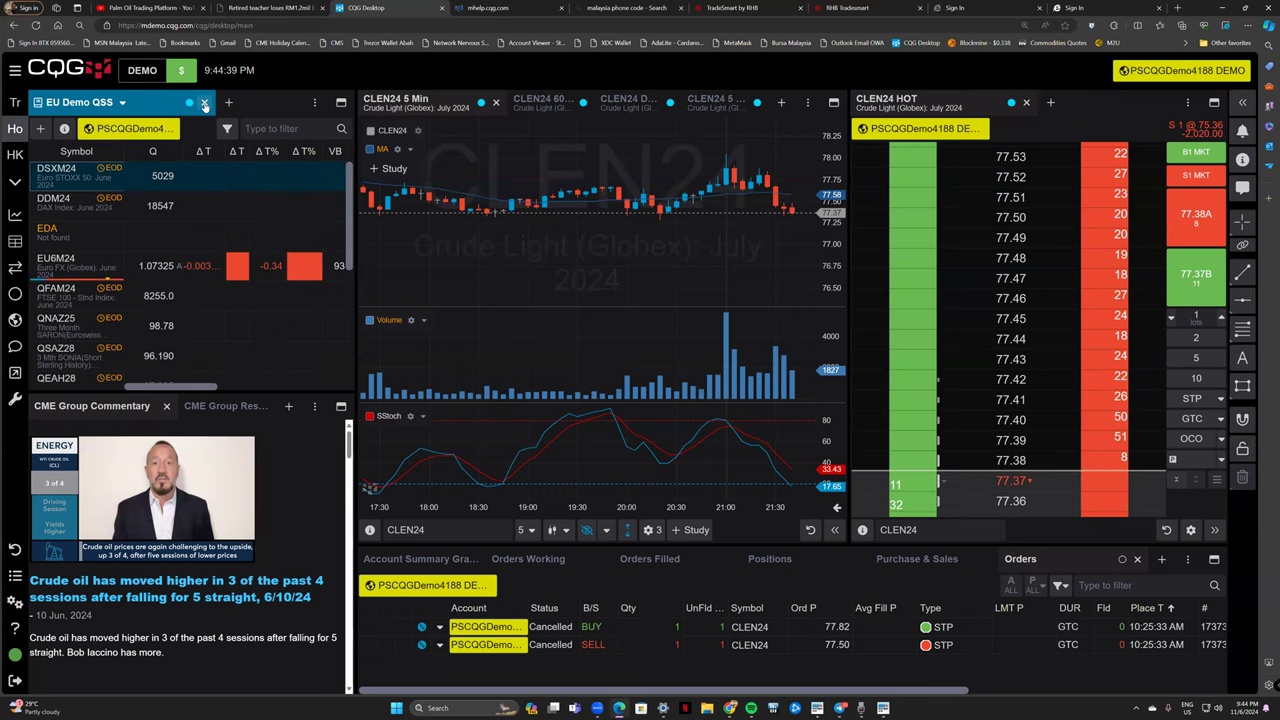
{"action": "left_click", "coordinate": [204, 103]}
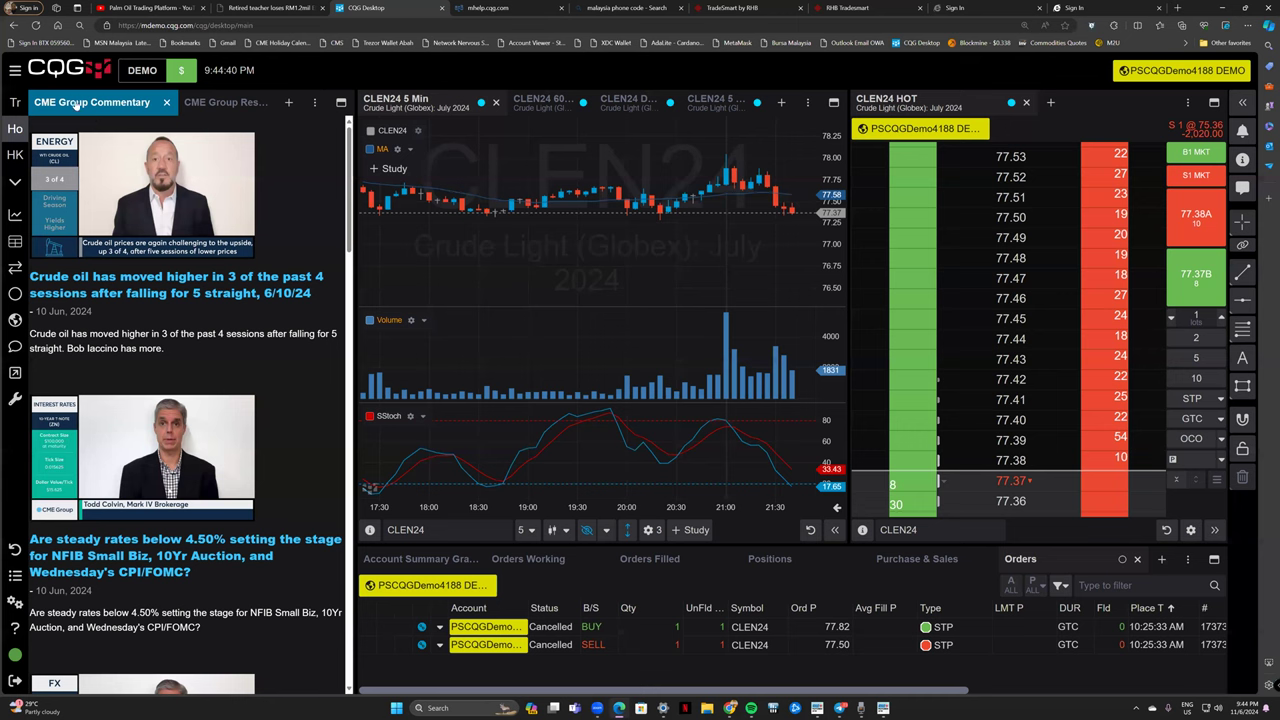
{"action": "left_click", "coordinate": [205, 103]}
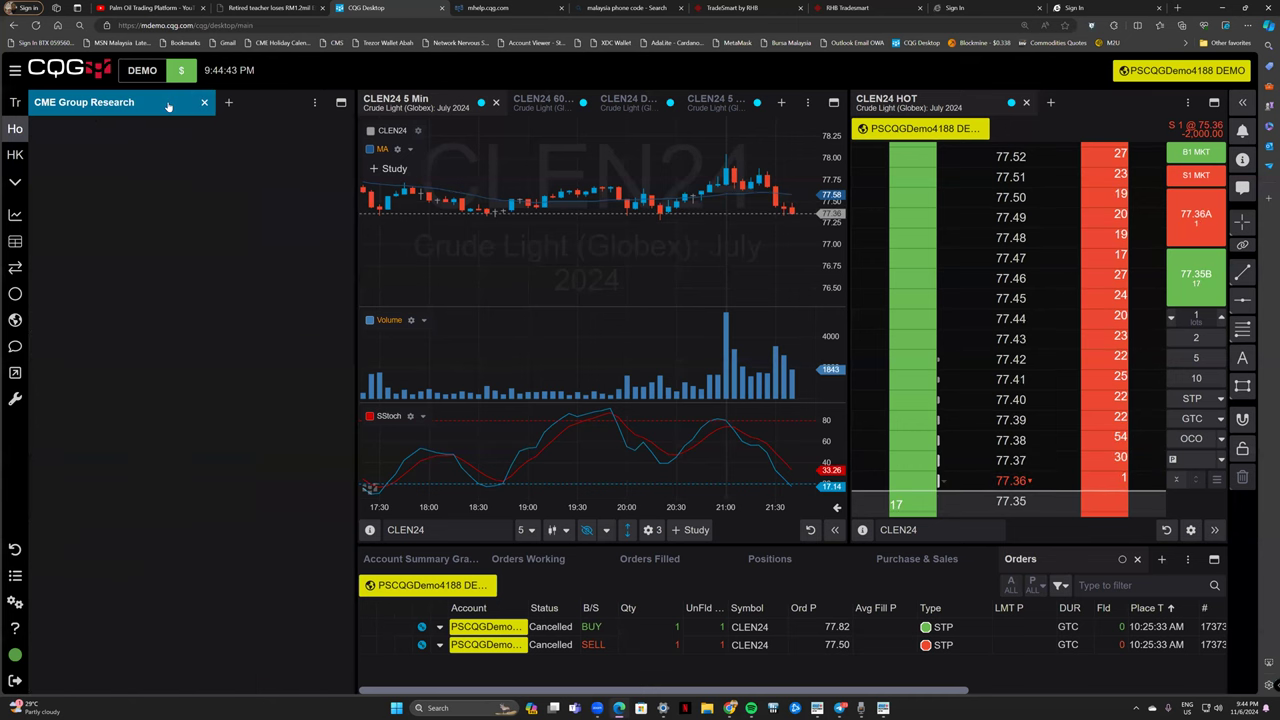
{"action": "left_click", "coordinate": [205, 103]}
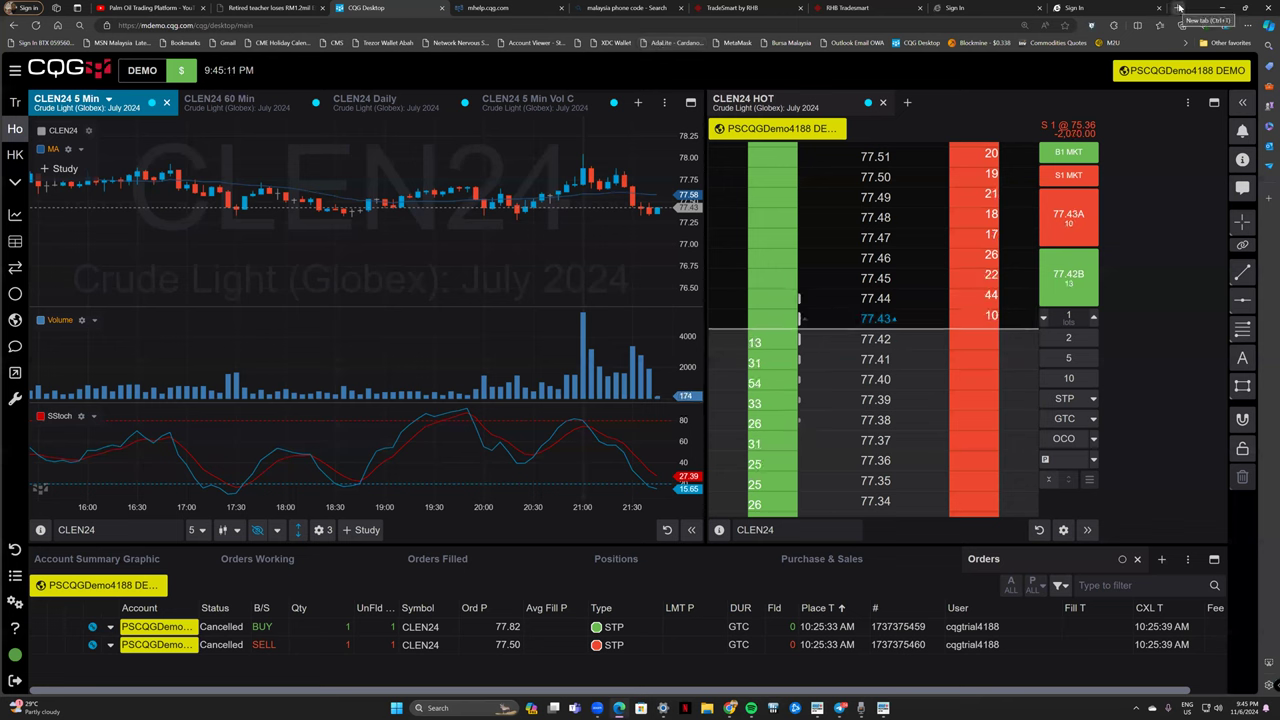
Add a Quote spreadsheet tab to the CLEN24 chart group and start a new symbol list for it.
{"action": "left_click", "coordinate": [640, 104]}
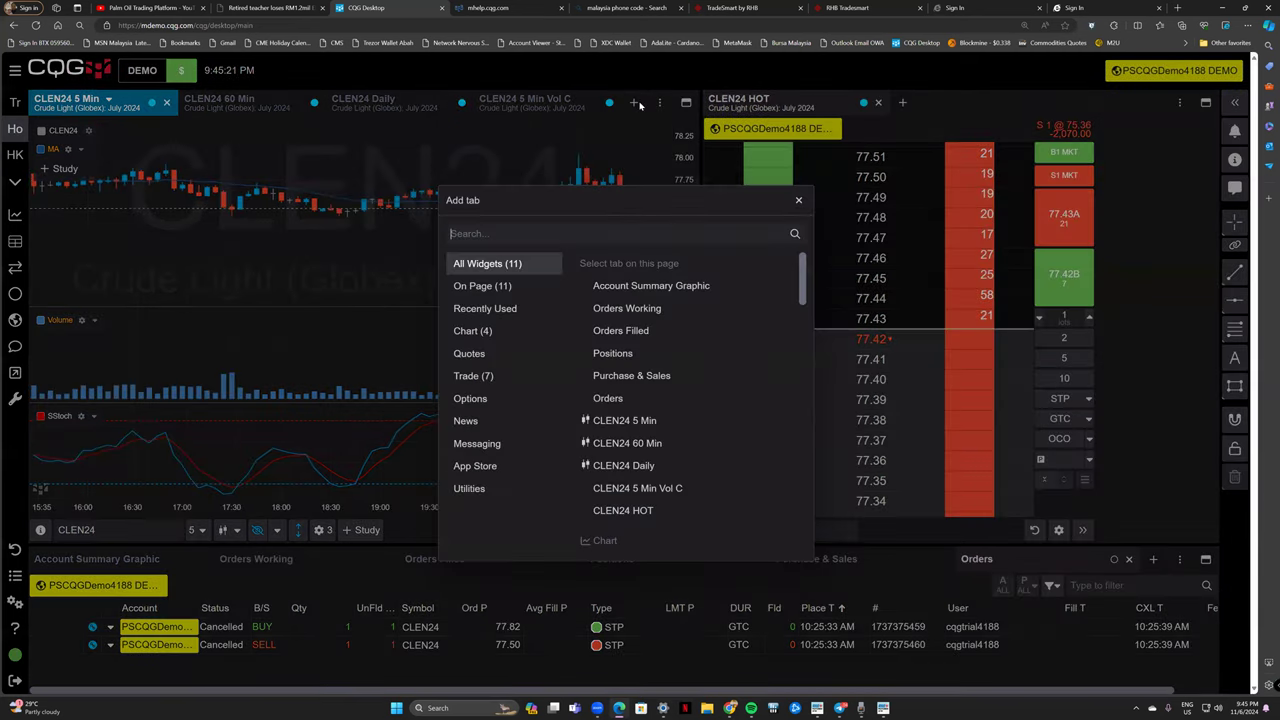
{"action": "scroll", "coordinate": [636, 318], "scroll_direction": "down", "scroll_amount": 5}
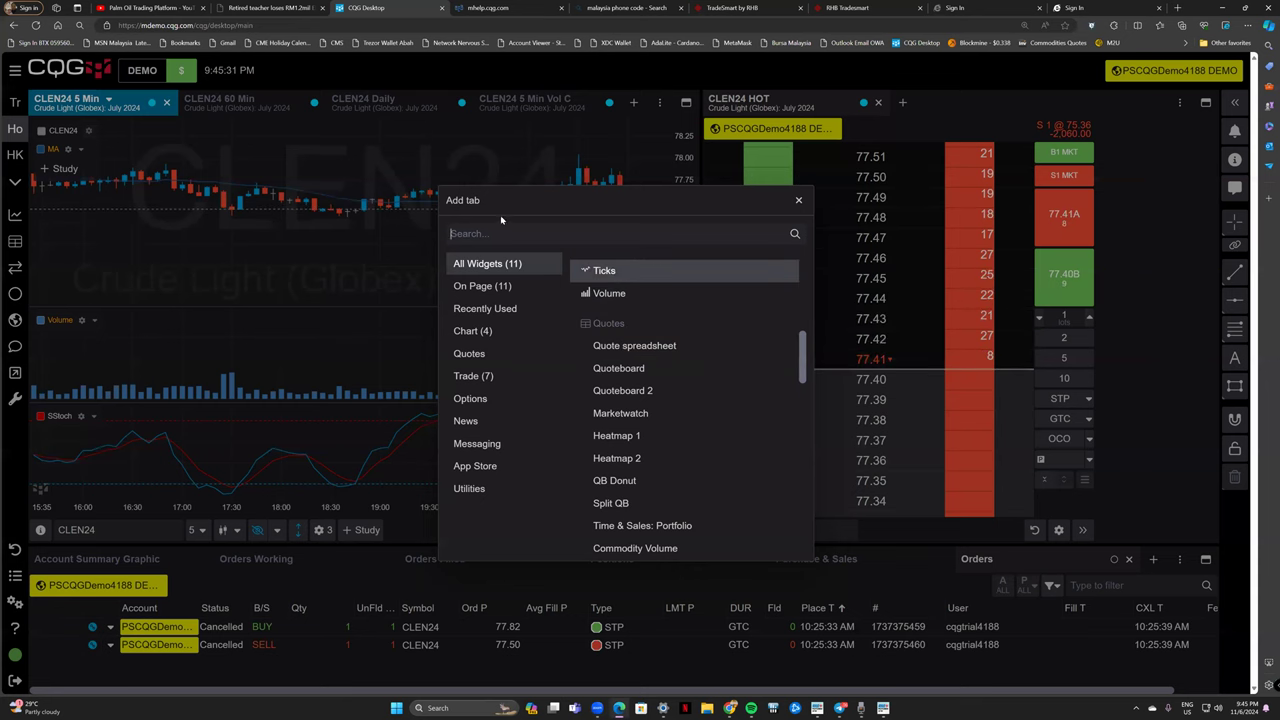
{"action": "left_click", "coordinate": [606, 346]}
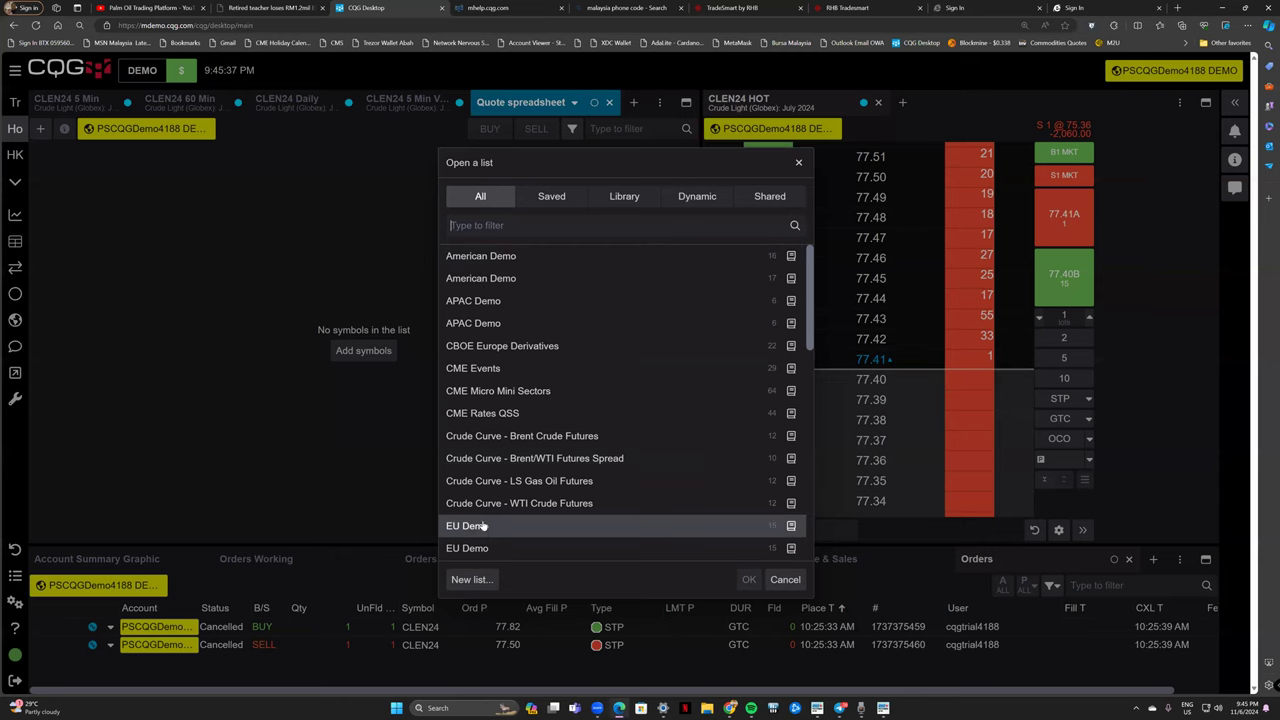
{"action": "scroll", "coordinate": [491, 380], "scroll_direction": "down", "scroll_amount": 3}
{"action": "scroll", "coordinate": [510, 395], "scroll_direction": "down", "scroll_amount": 1}
{"action": "scroll", "coordinate": [520, 380], "scroll_direction": "up", "scroll_amount": 4}
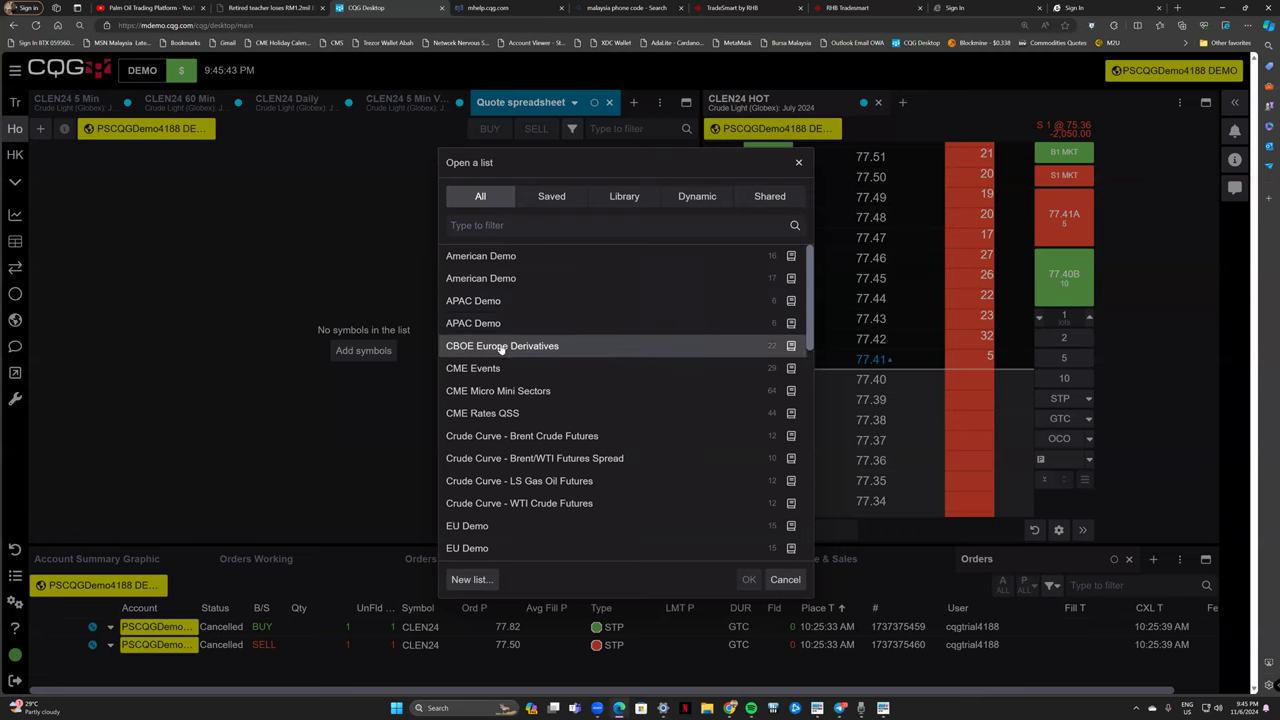
{"action": "left_click", "coordinate": [470, 579]}
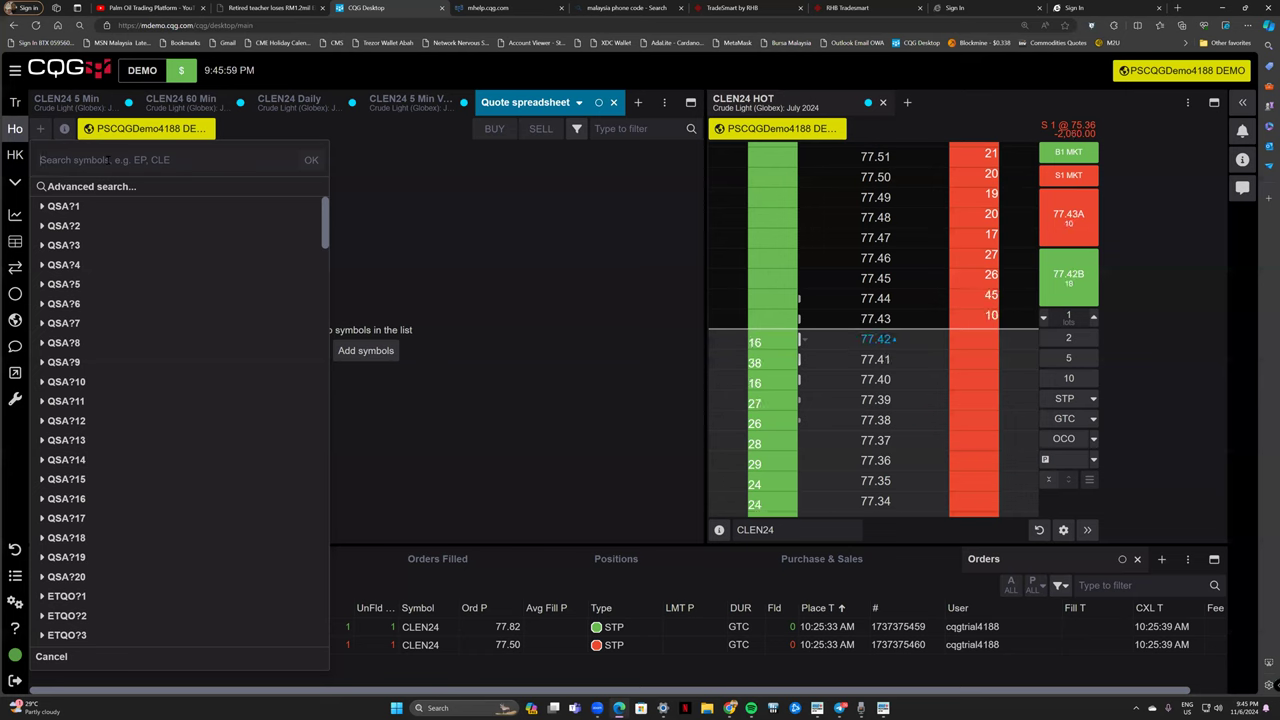
Search for MPO and add the August 2024 crude palm oil futures contract (F.US.MPOQ24) to the quote spreadsheet.
{"action": "type", "text": "MPO"}
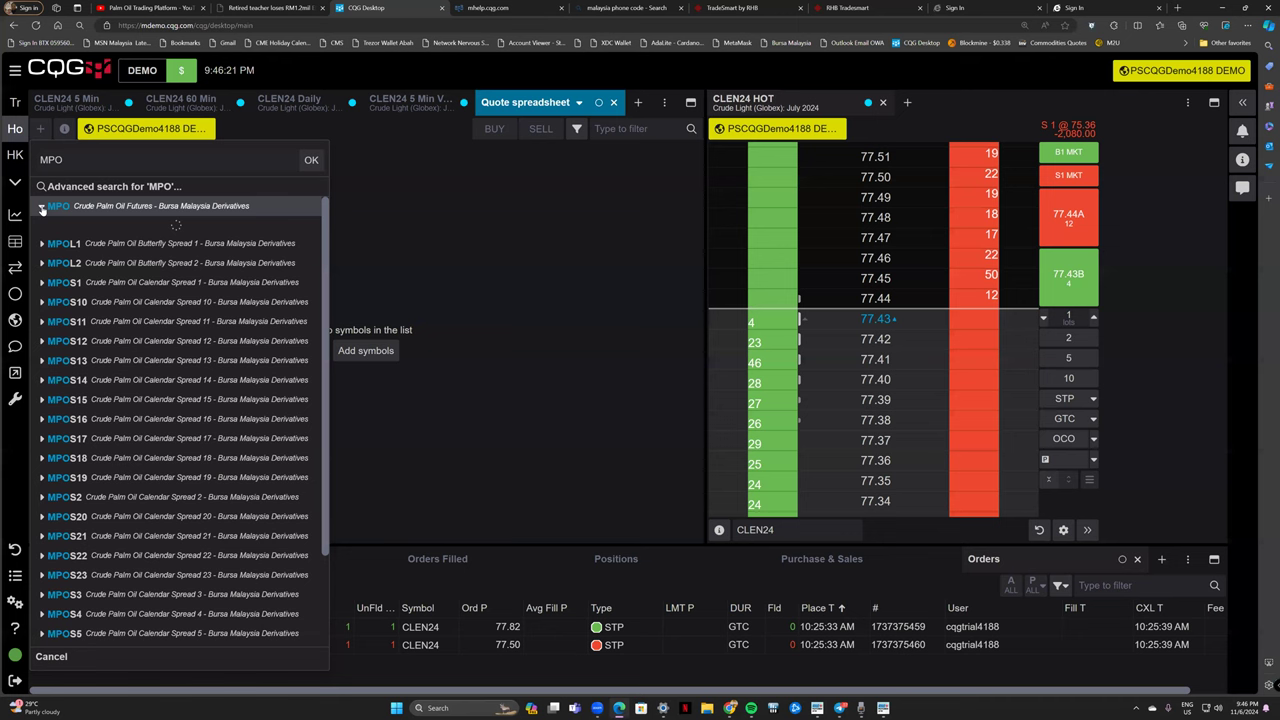
{"action": "left_click", "coordinate": [42, 206]}
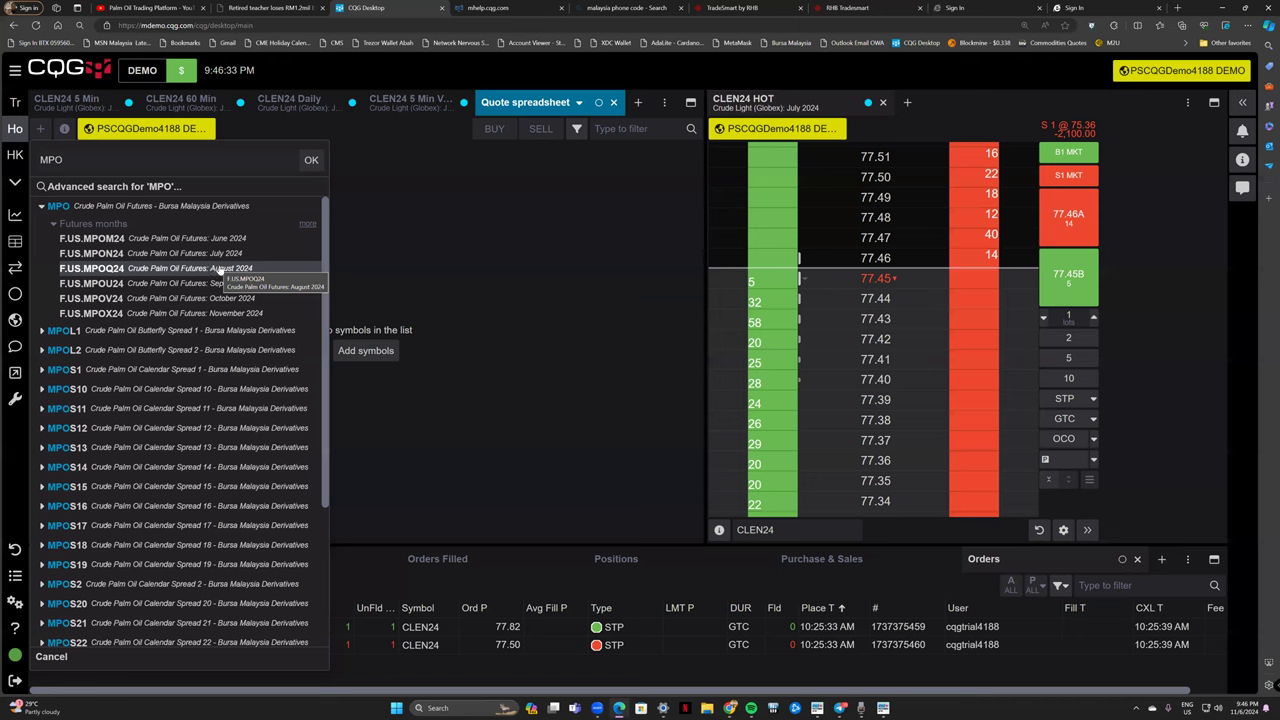
{"action": "left_click", "coordinate": [1241, 706]}
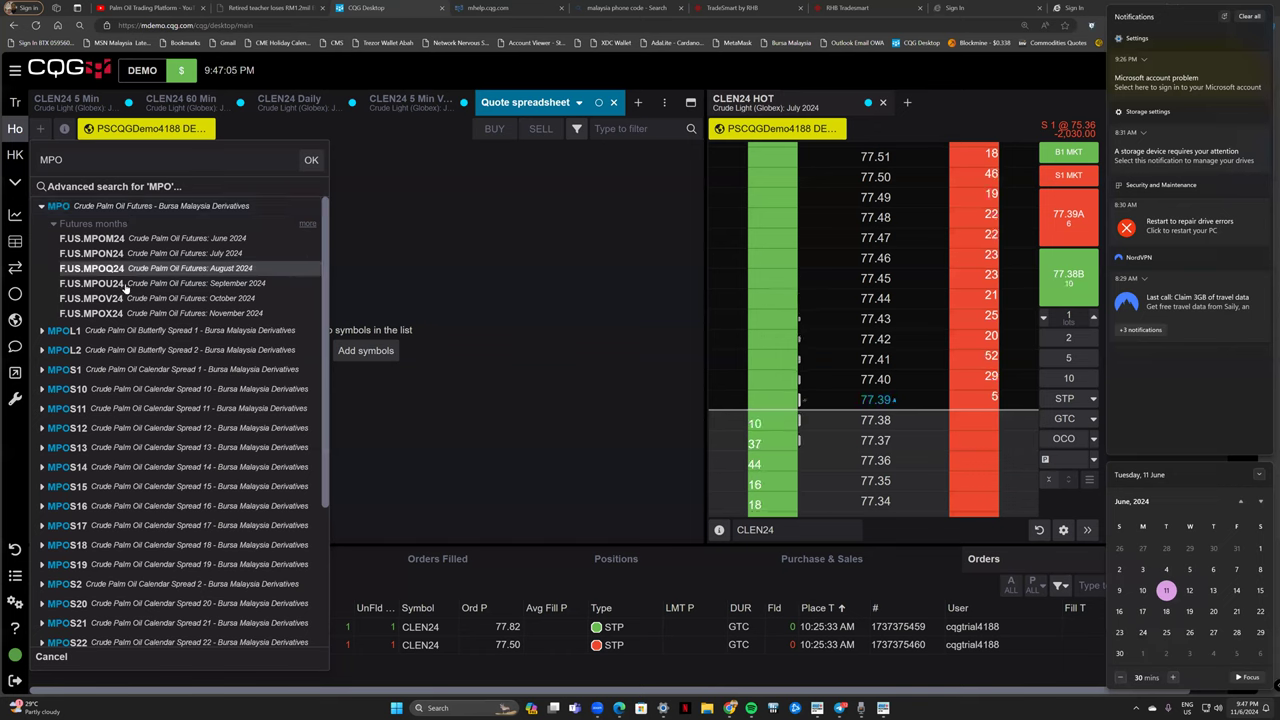
{"action": "left_click", "coordinate": [90, 161]}
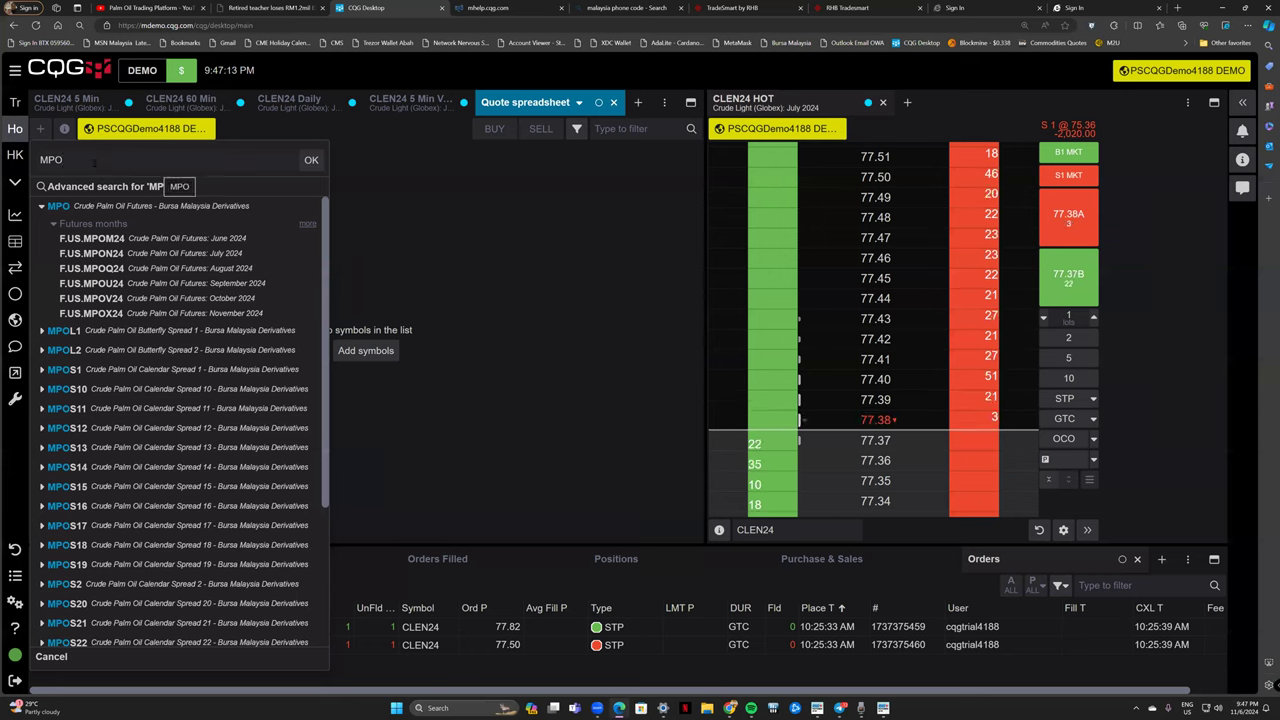
{"action": "left_click", "coordinate": [311, 161]}
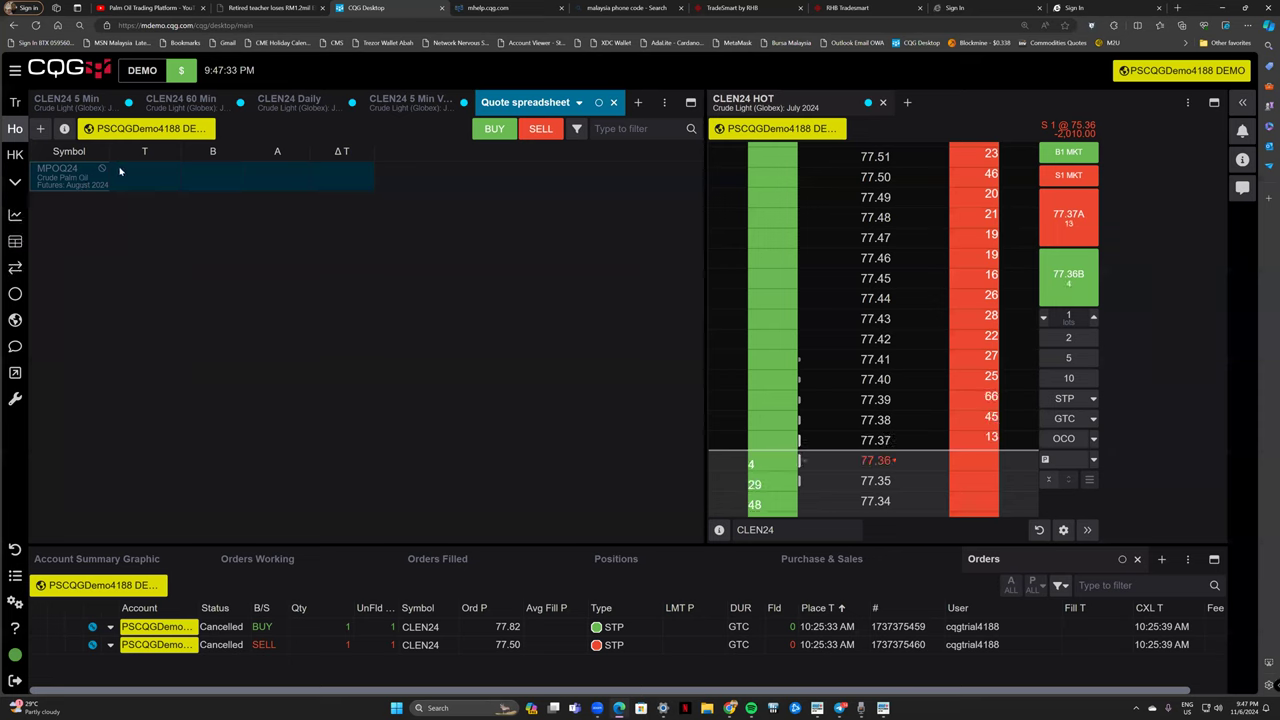
Search for ZLE and choose the July 2024 soybean oil contract (F.US.ZLEN24) for the quote spreadsheet.
{"action": "left_click", "coordinate": [40, 128]}
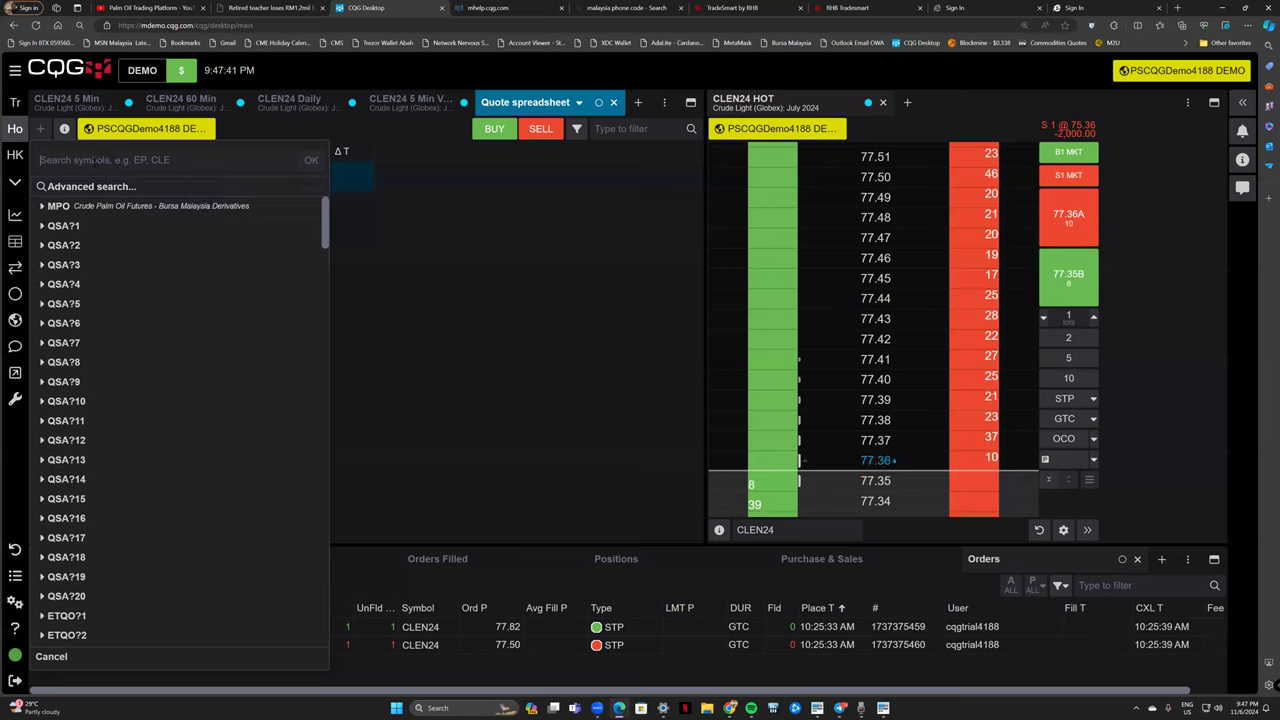
{"action": "type", "text": "ZLE"}
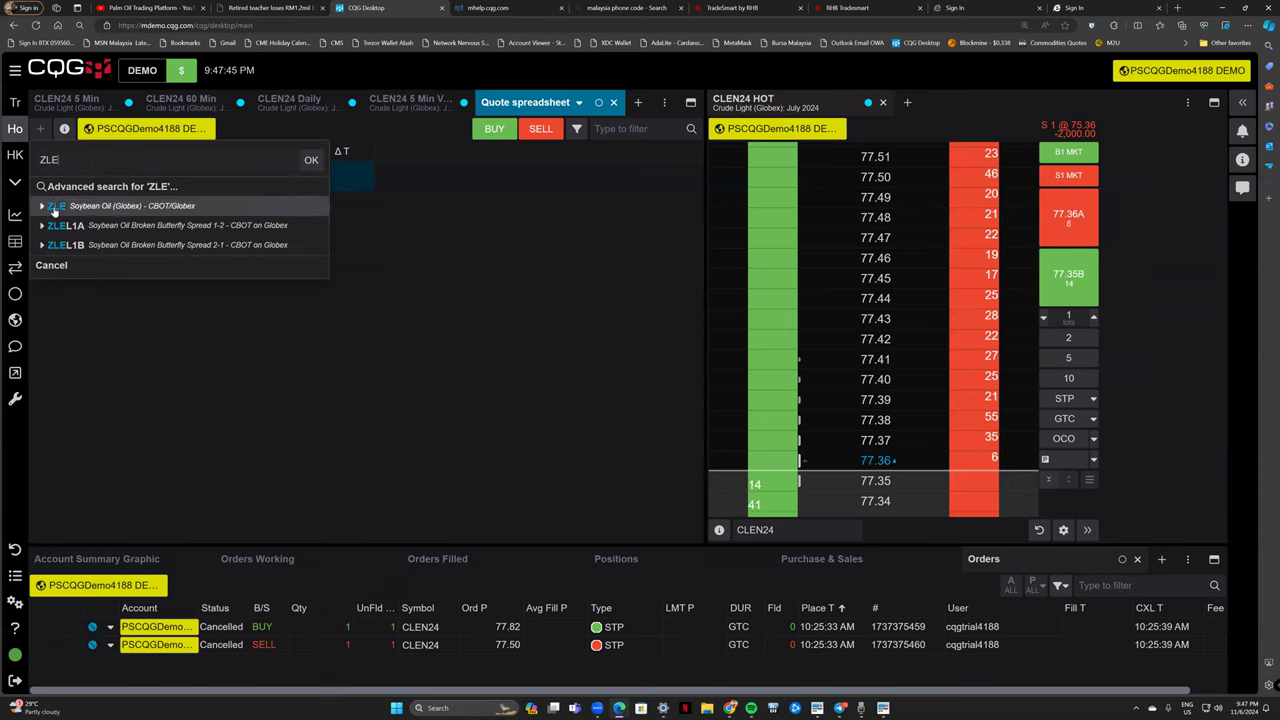
{"action": "left_click", "coordinate": [42, 207]}
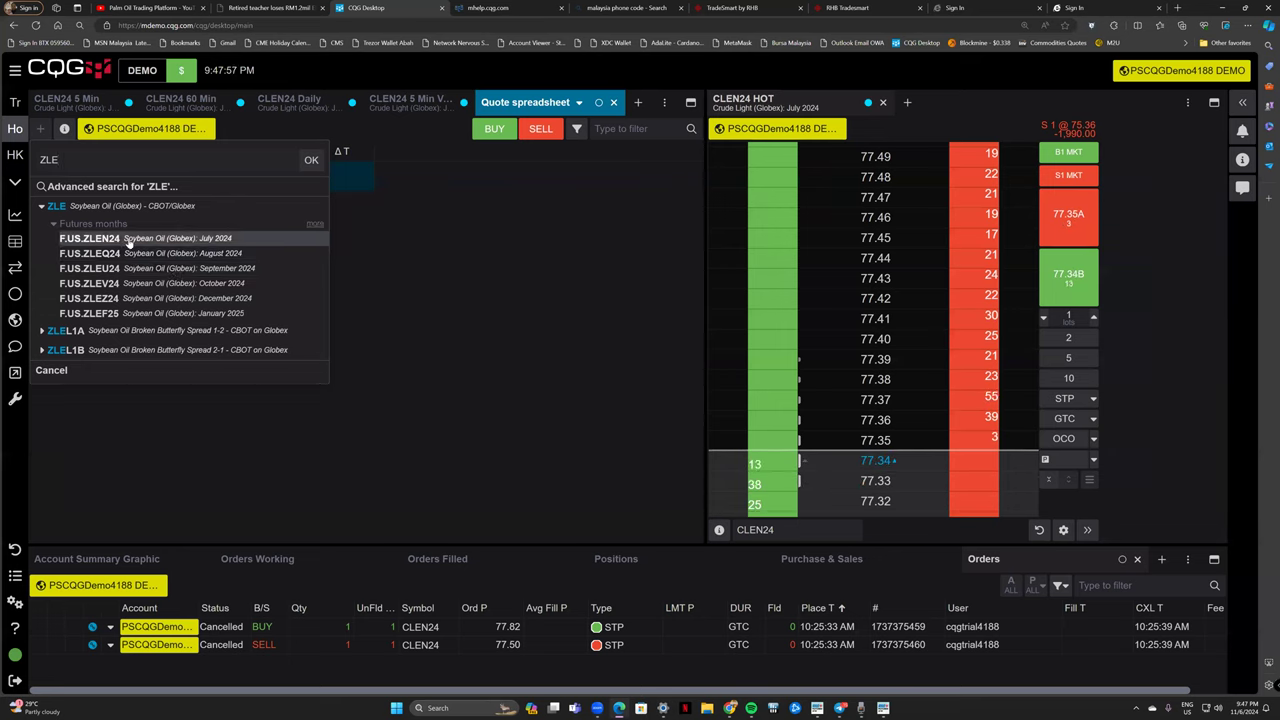
{"action": "left_click", "coordinate": [200, 238]}
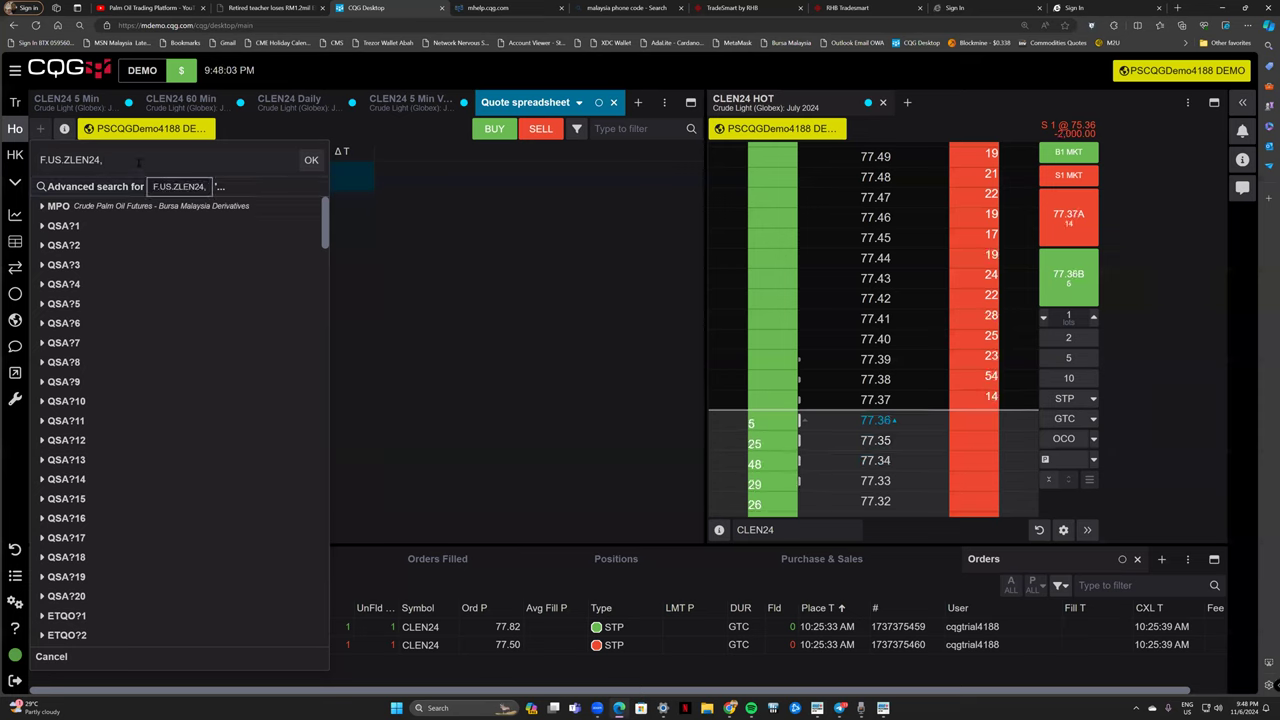
Include the August 2024 crude light contract (F.US.CLEQ24) through a CLE search and add the chosen contracts to the quote spreadsheet.
{"action": "type", "text": "CLE"}
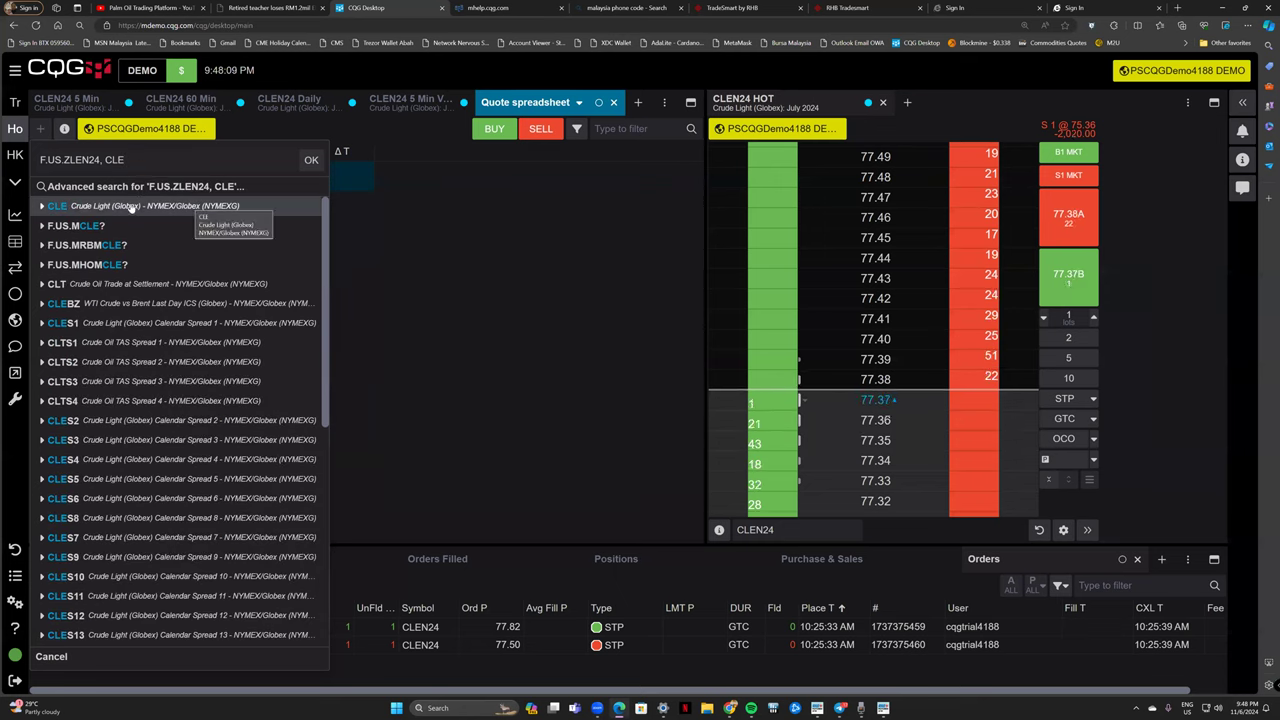
{"action": "left_click", "coordinate": [42, 207]}
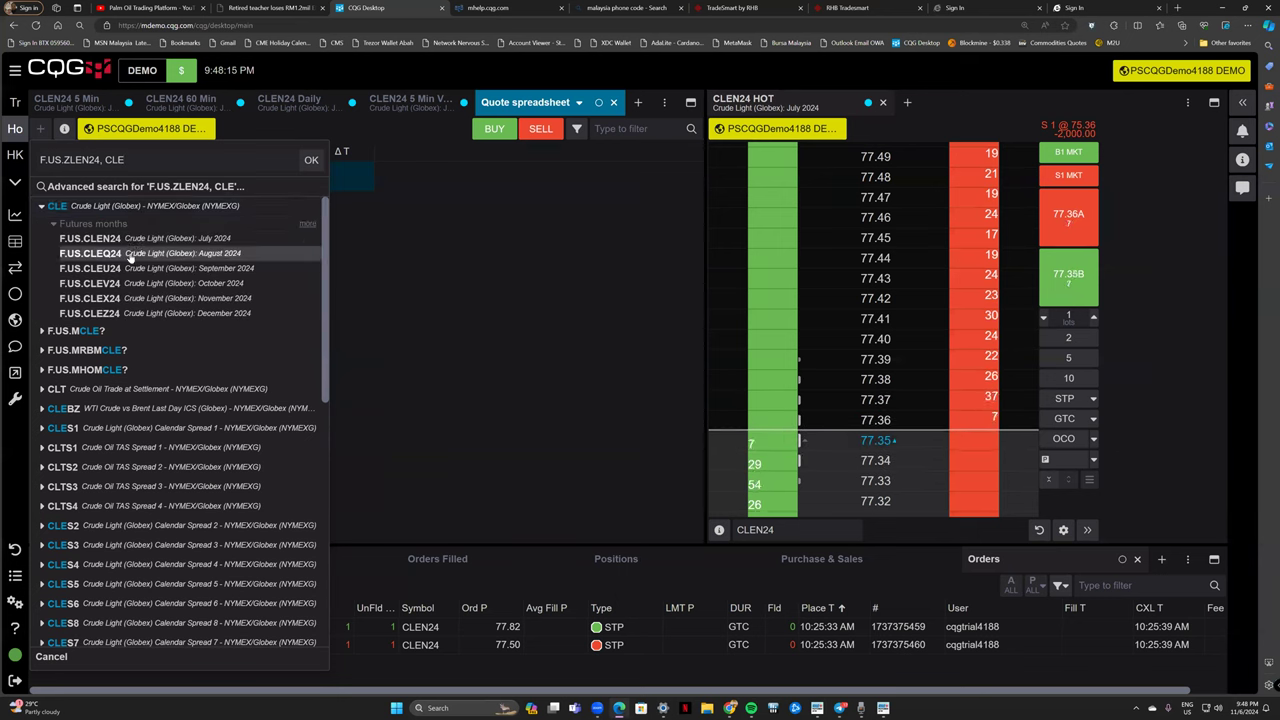
{"action": "left_click", "coordinate": [101, 255]}
{"action": "left_click", "coordinate": [311, 159]}
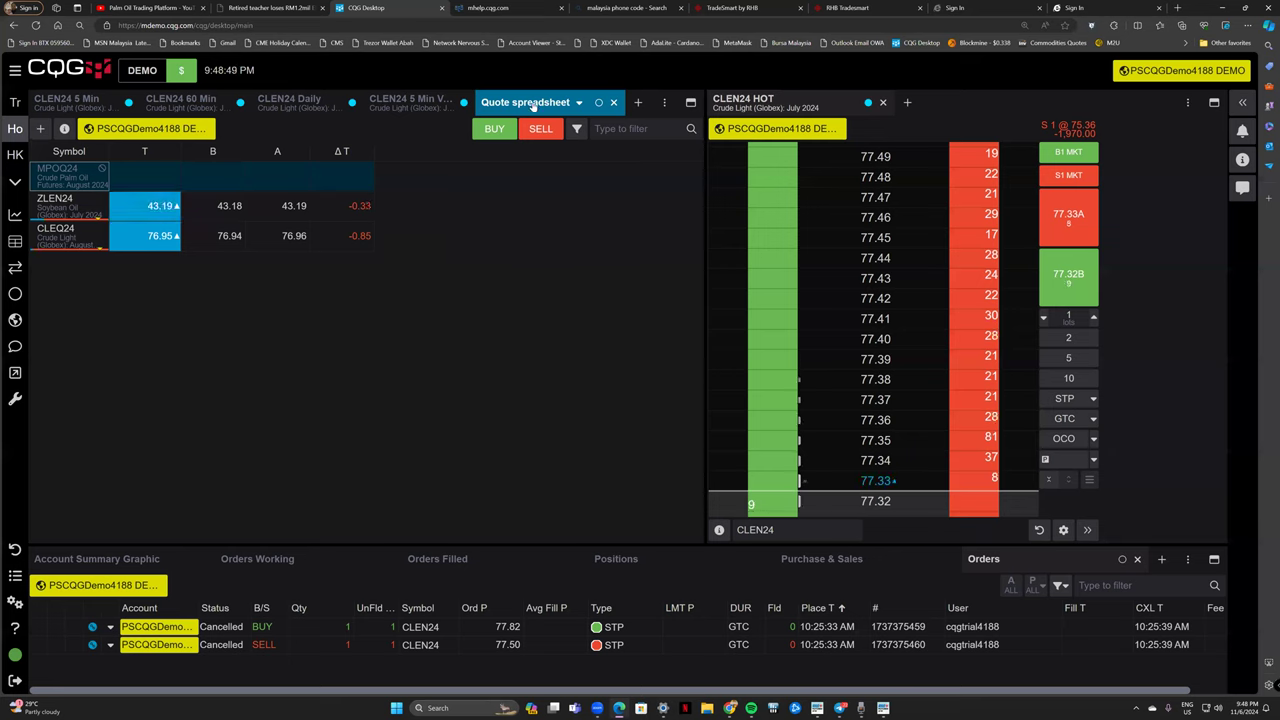
Move the Quote spreadsheet out of the chart group into its own pane before the charts and narrow that pane.
{"action": "left_click_drag", "start_coordinate": [532, 104], "coordinate": [98, 294]}
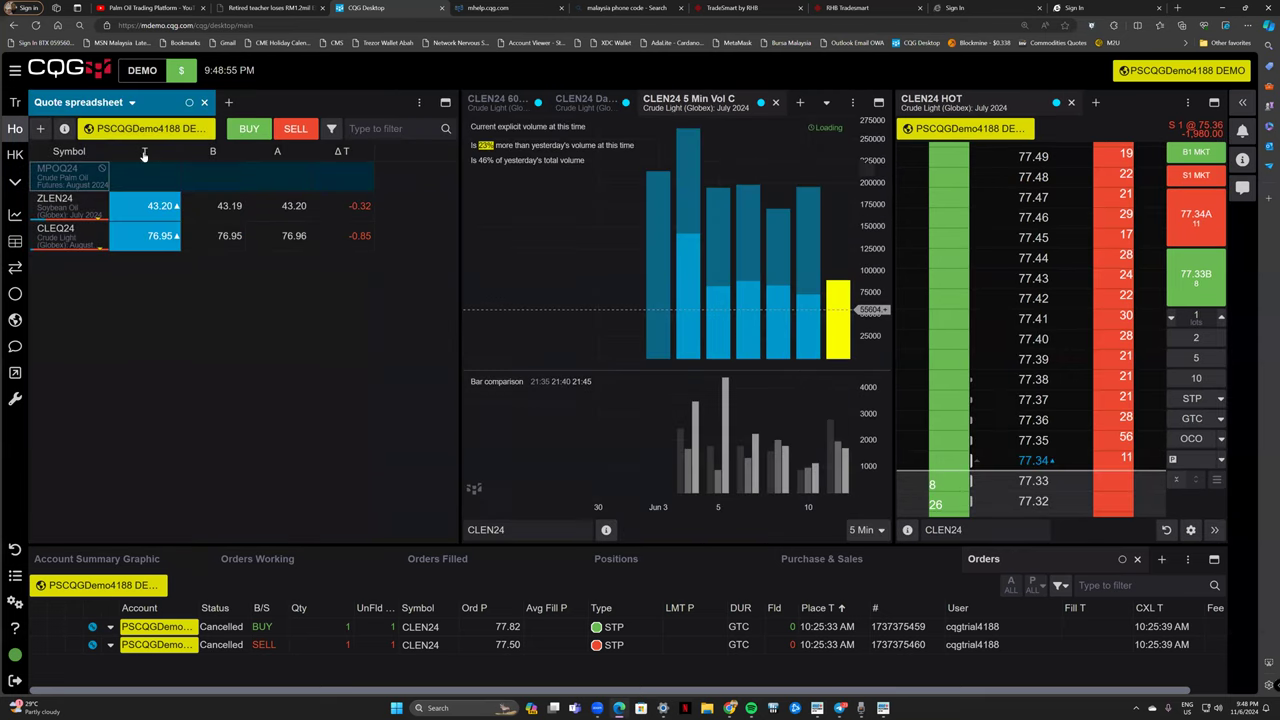
{"action": "left_click_drag", "start_coordinate": [460, 246], "coordinate": [380, 243]}
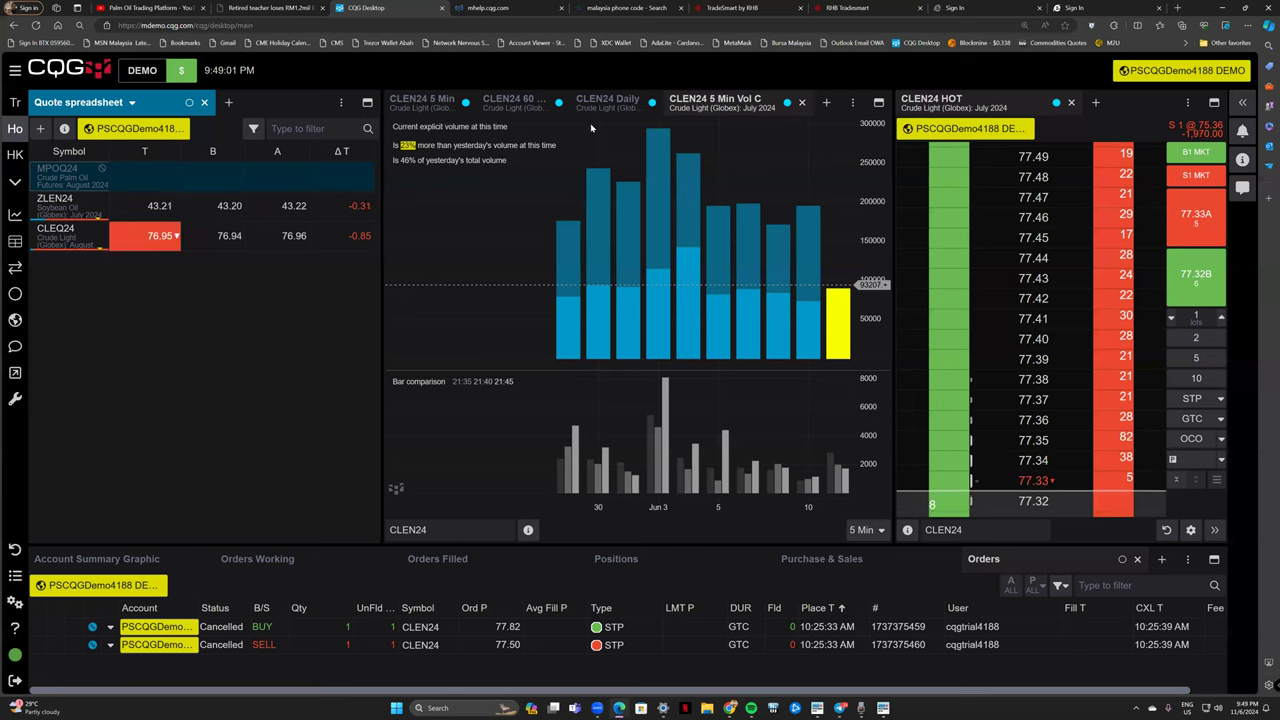
Narrow the Quote spreadsheet pane and close the CLEN24 5 Min Vol chart.
{"action": "left_click_drag", "start_coordinate": [382, 285], "coordinate": [315, 285]}
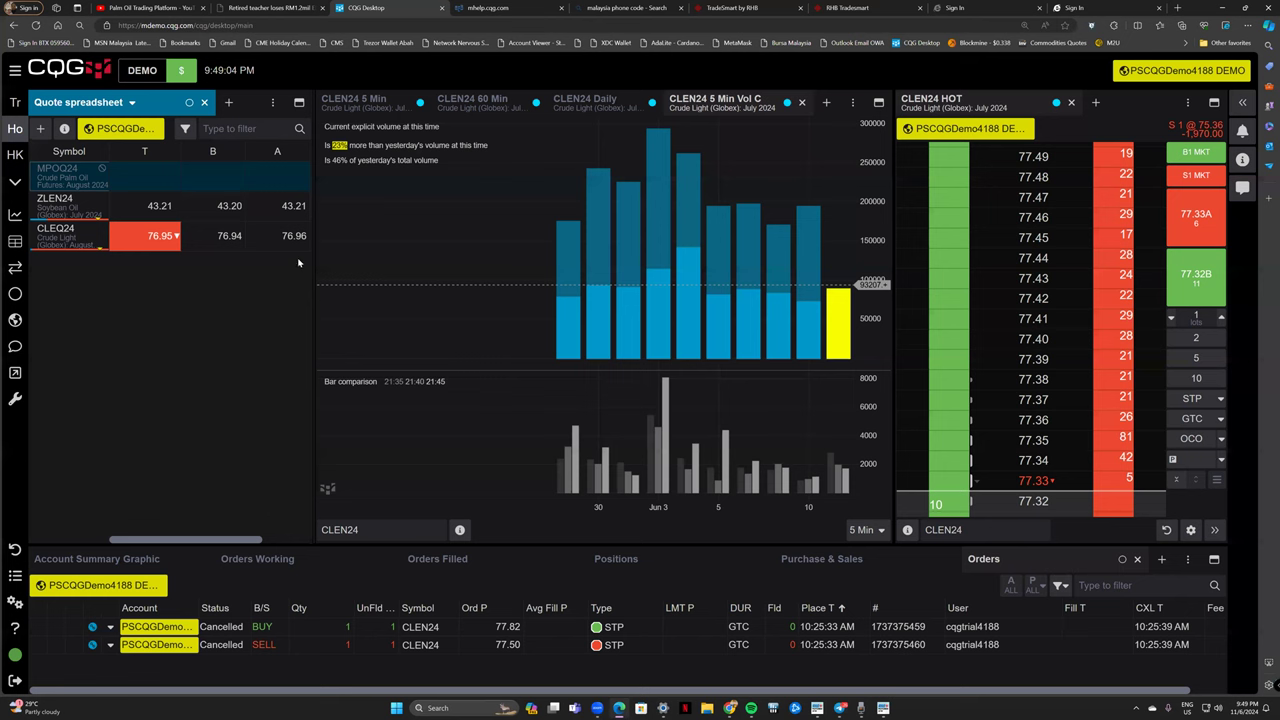
{"action": "left_click", "coordinate": [801, 102]}
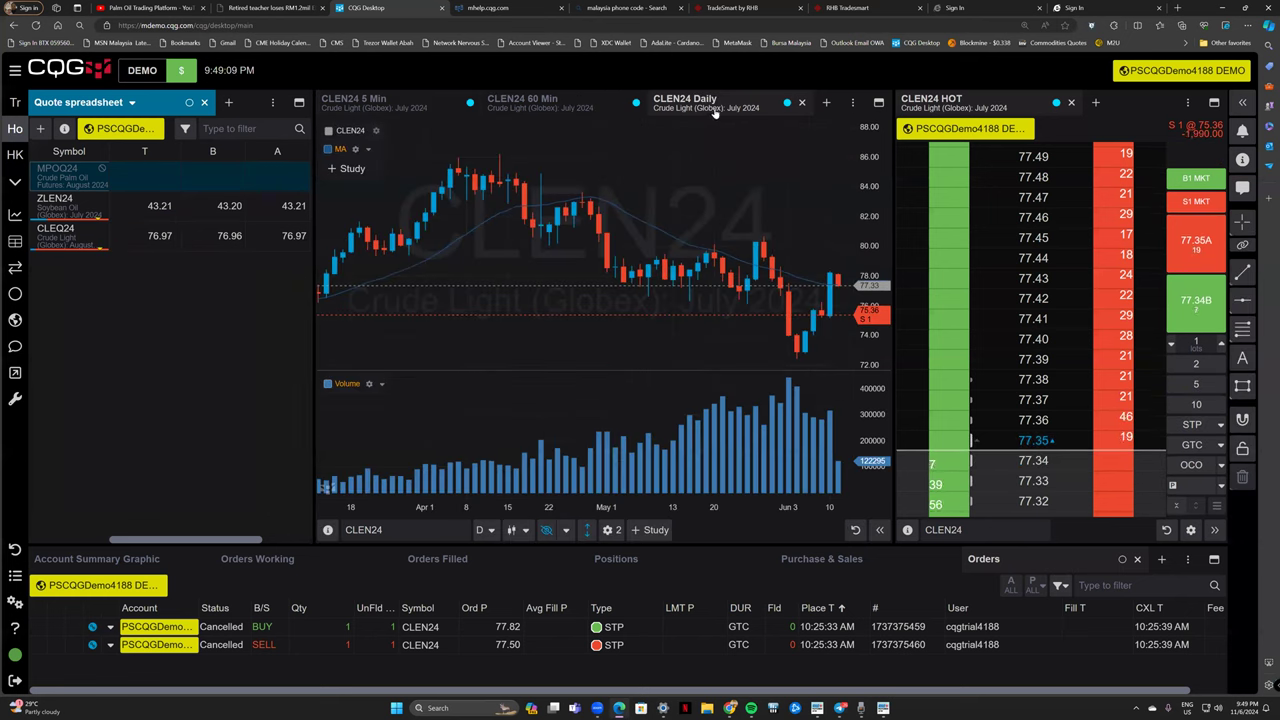
Review the CLEN24 5 Min, 60 Min and Daily charts and the interval options of the 5 Min chart.
{"action": "left_click", "coordinate": [410, 104]}
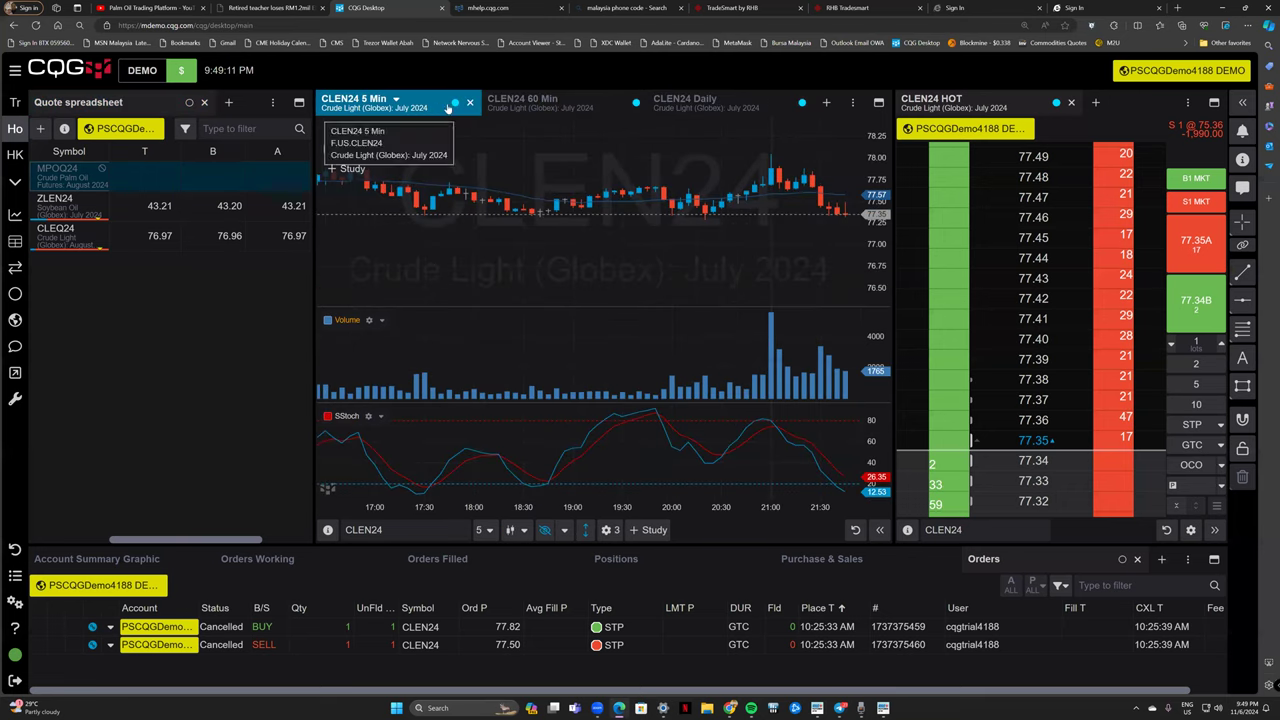
{"action": "left_click", "coordinate": [489, 530]}
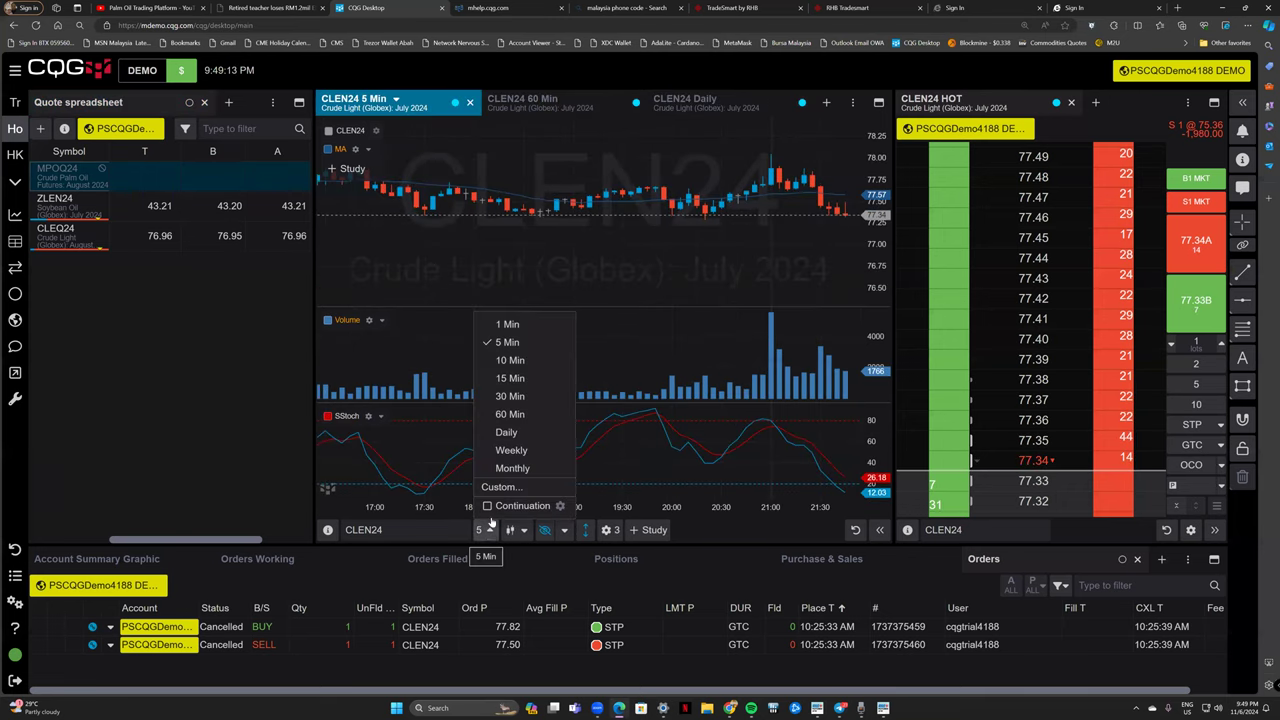
{"action": "left_click", "coordinate": [610, 250]}
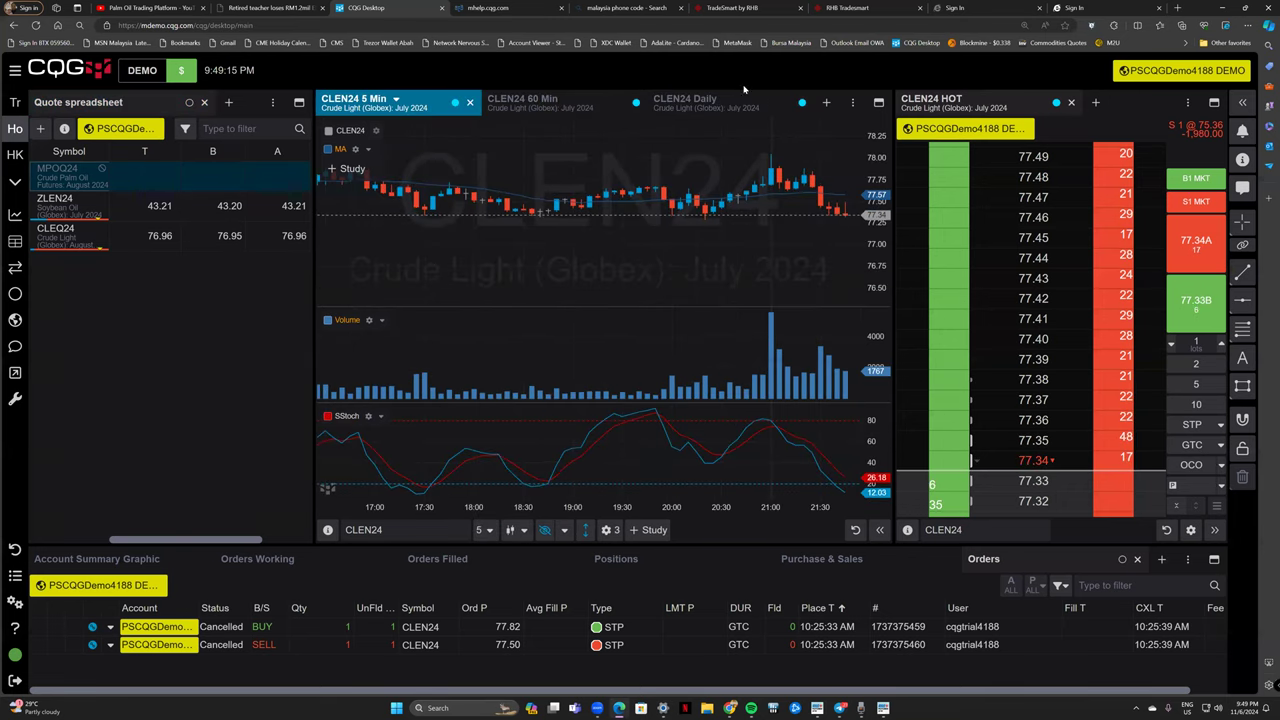
{"action": "left_click", "coordinate": [522, 100]}
{"action": "left_click", "coordinate": [685, 100]}
{"action": "left_click", "coordinate": [355, 100]}
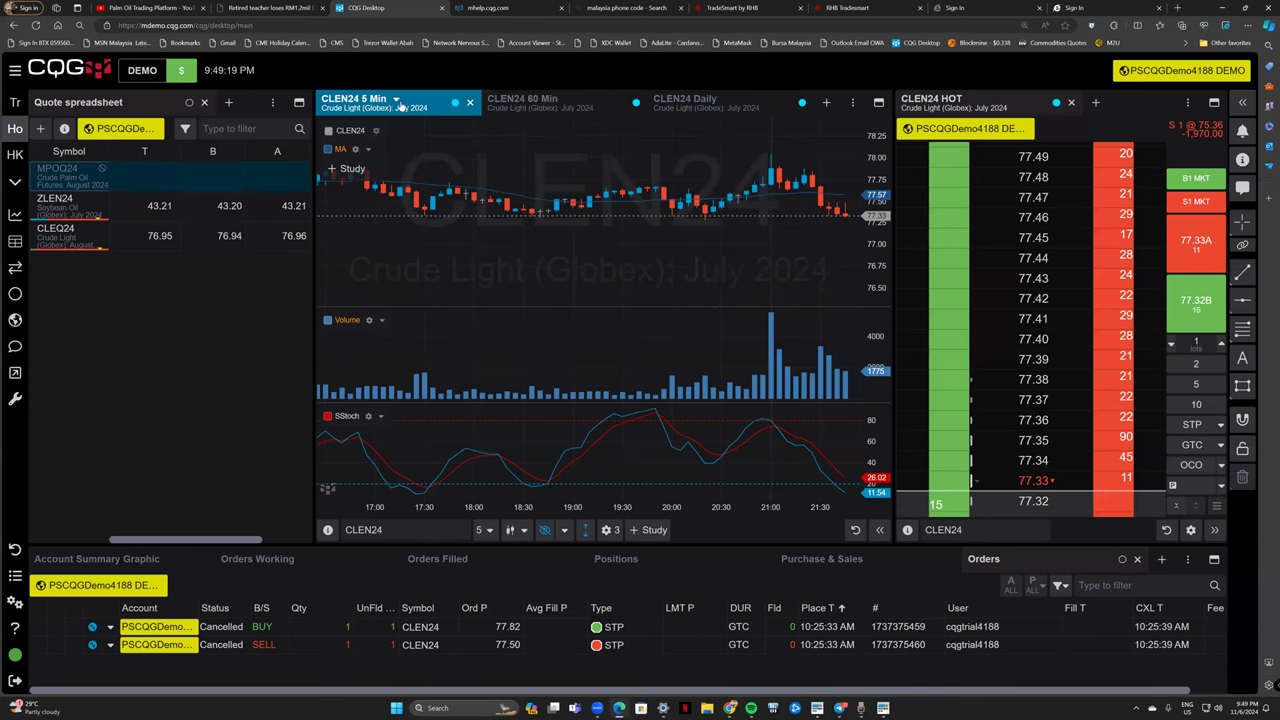
{"action": "left_click", "coordinate": [510, 103]}
{"action": "left_click", "coordinate": [700, 102]}
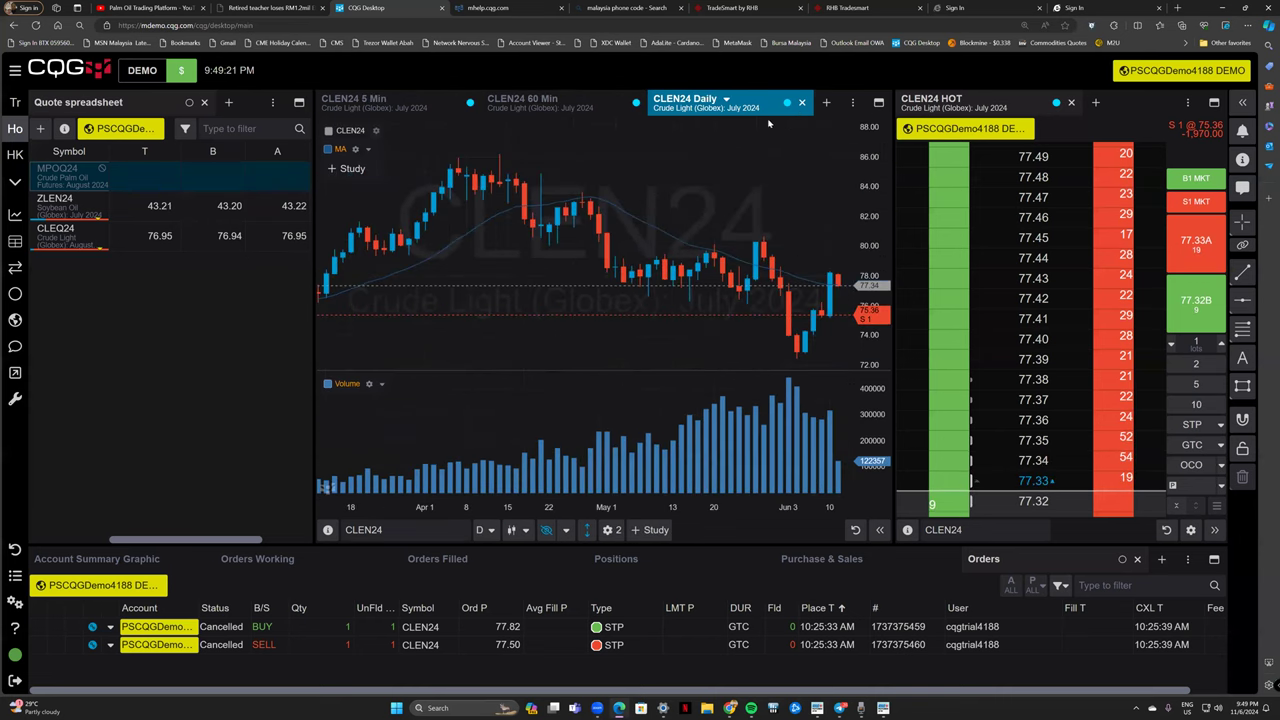
Split the chart group into three stacked panes, with the Daily chart between the 60 Min and 5 Min charts.
{"action": "left_click_drag", "start_coordinate": [736, 110], "coordinate": [640, 320]}
{"action": "left_click_drag", "start_coordinate": [425, 100], "coordinate": [426, 248]}
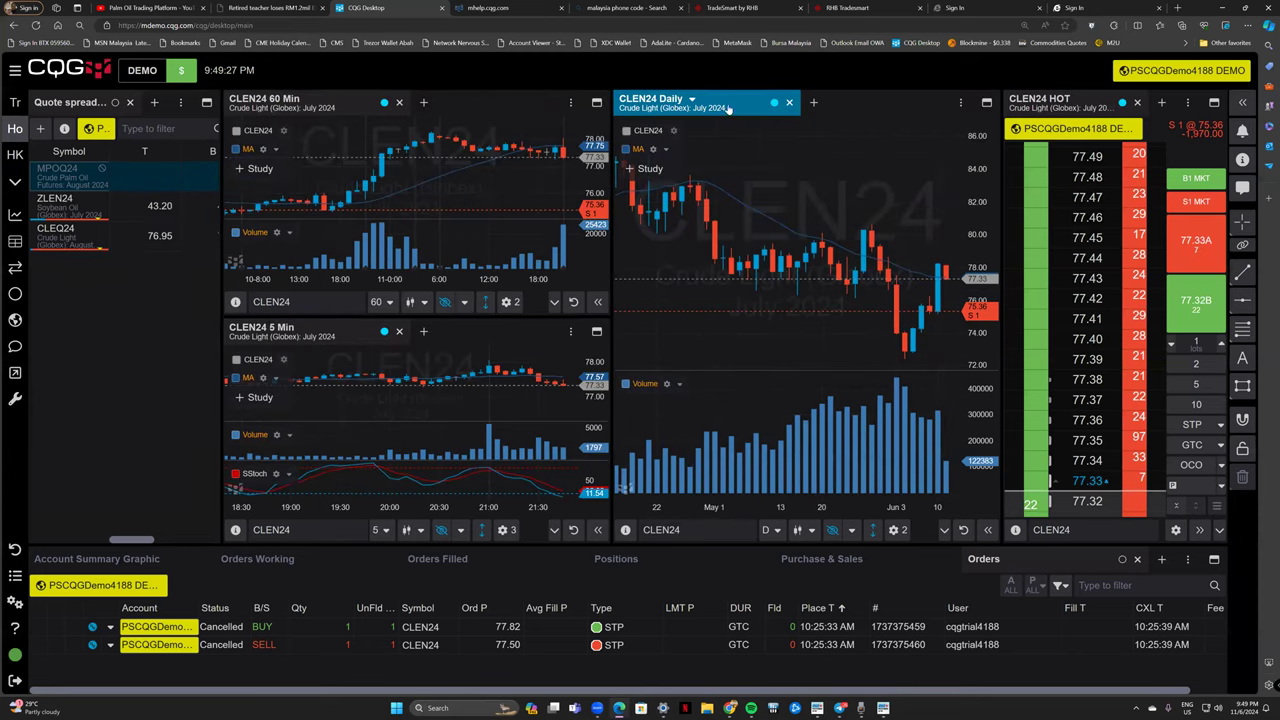
{"action": "left_click_drag", "start_coordinate": [729, 107], "coordinate": [452, 272]}
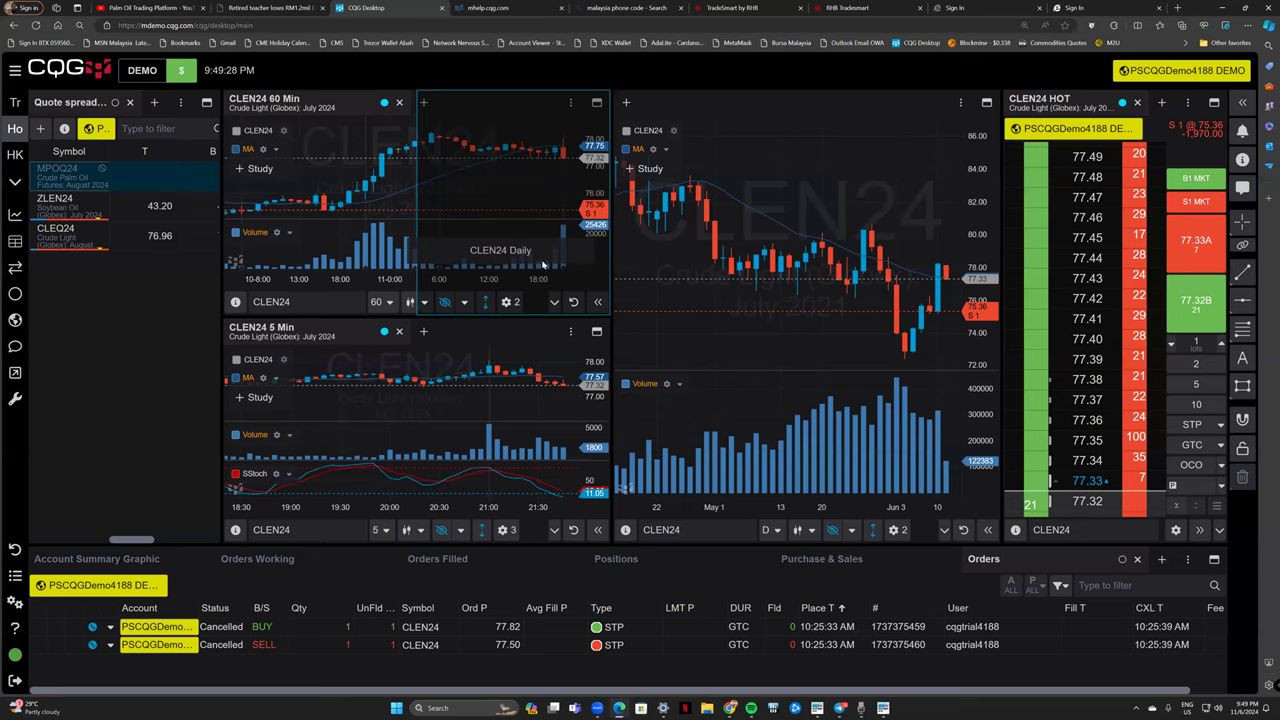
{"action": "left_click_drag", "start_coordinate": [543, 265], "coordinate": [540, 268]}
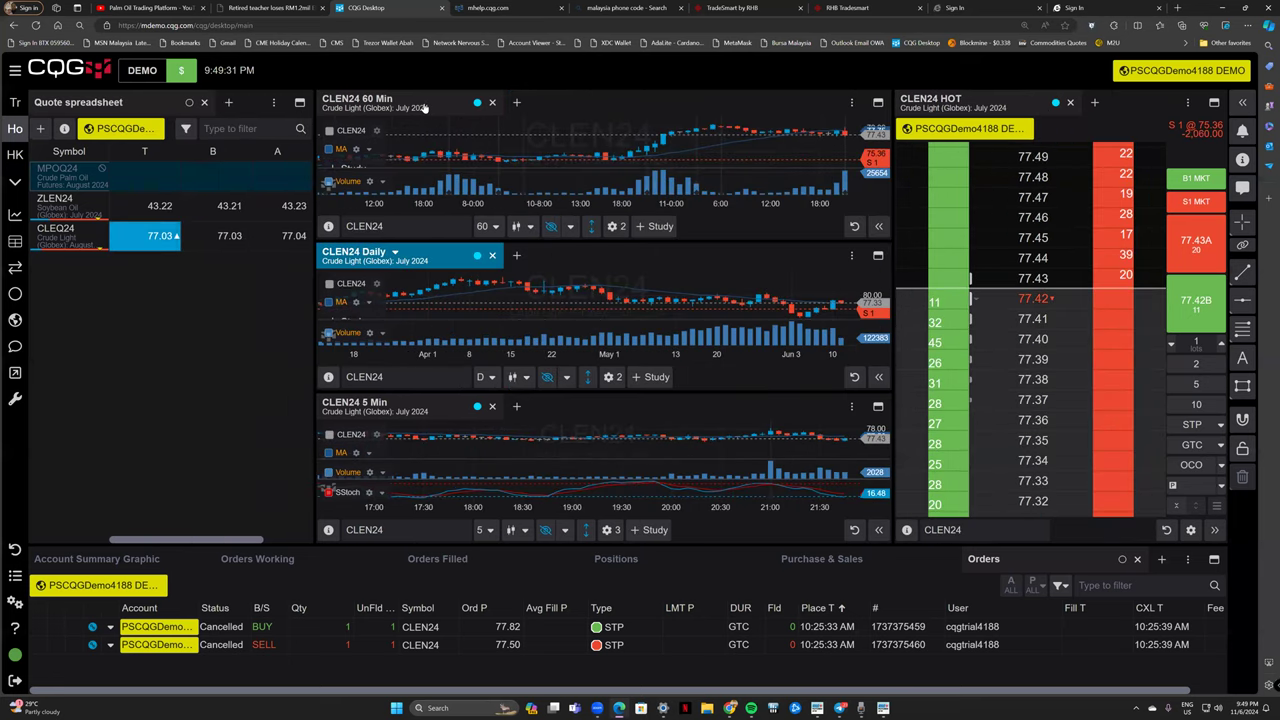
Regroup the three CLEN24 charts in a single pane, ordered 60 Min, Daily and 5 Min.
{"action": "left_click_drag", "start_coordinate": [424, 107], "coordinate": [476, 182]}
{"action": "left_click_drag", "start_coordinate": [365, 255], "coordinate": [535, 102]}
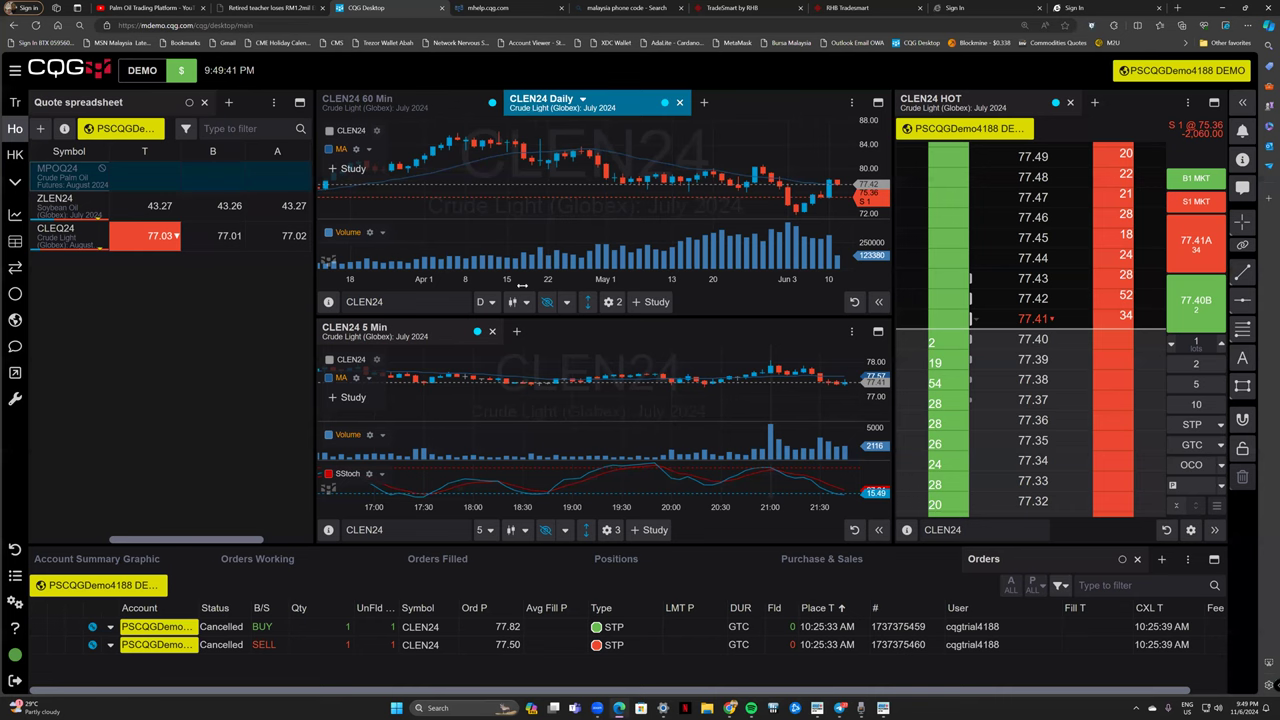
{"action": "left_click_drag", "start_coordinate": [408, 334], "coordinate": [679, 126]}
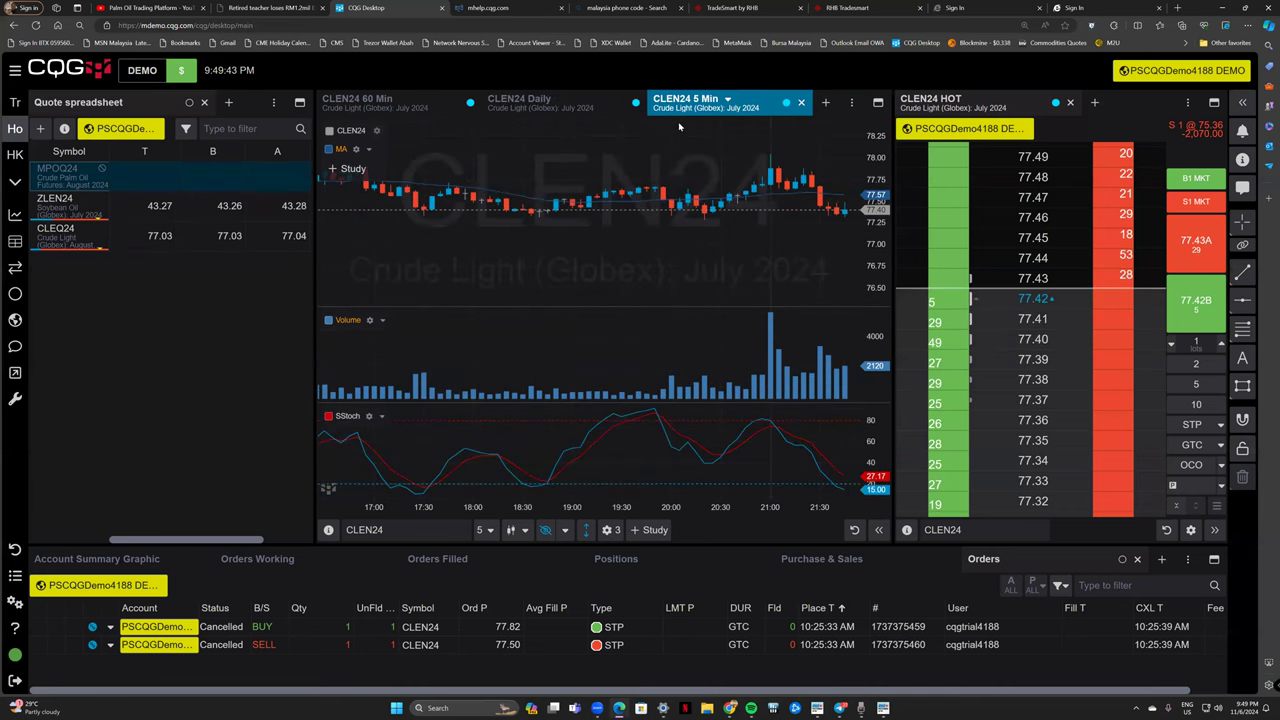
Check the regrouped charts, view the CLEN24 Daily chart in full screen, and restore the page layout.
{"action": "left_click", "coordinate": [530, 100]}
{"action": "left_click", "coordinate": [358, 100]}
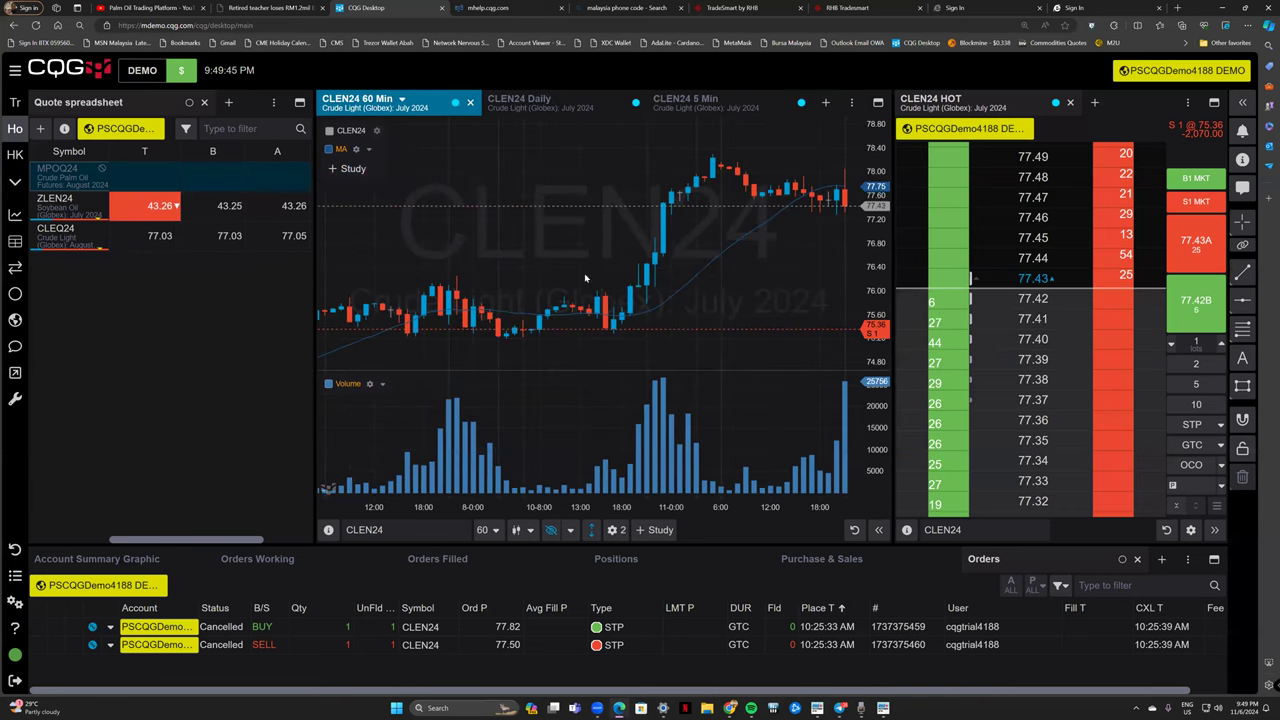
{"action": "left_click", "coordinate": [566, 108]}
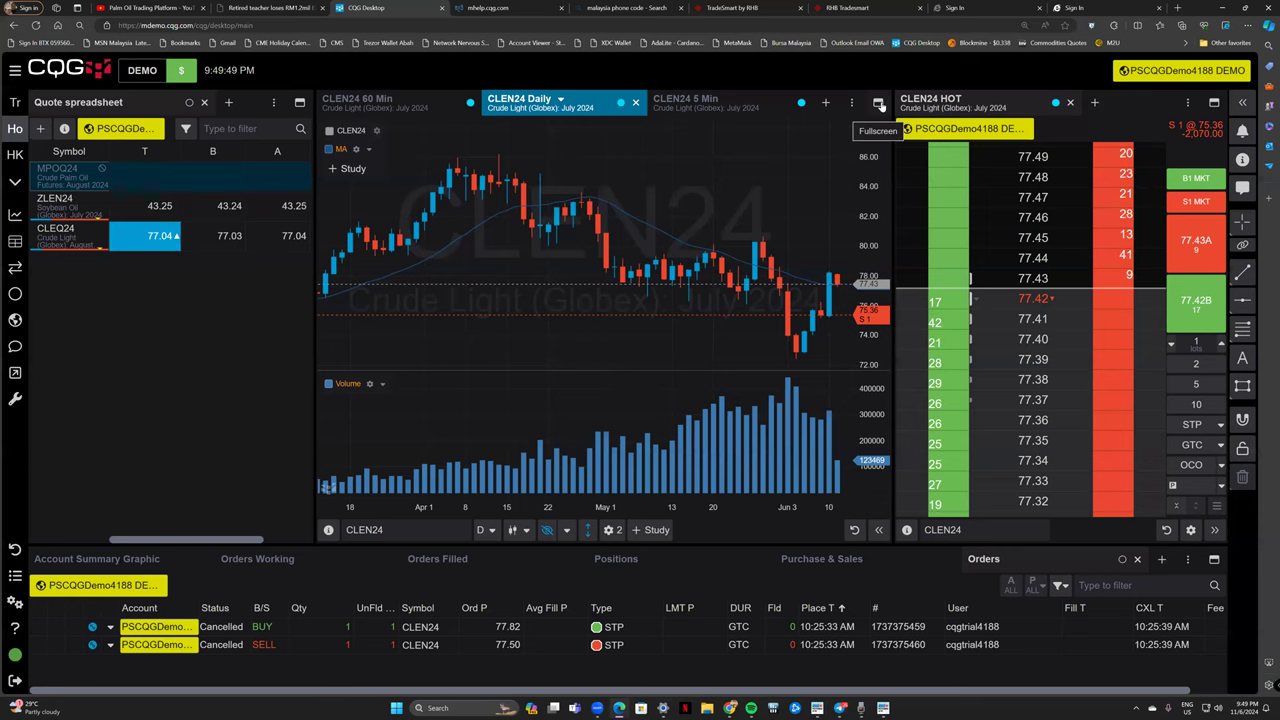
{"action": "left_click", "coordinate": [879, 104]}
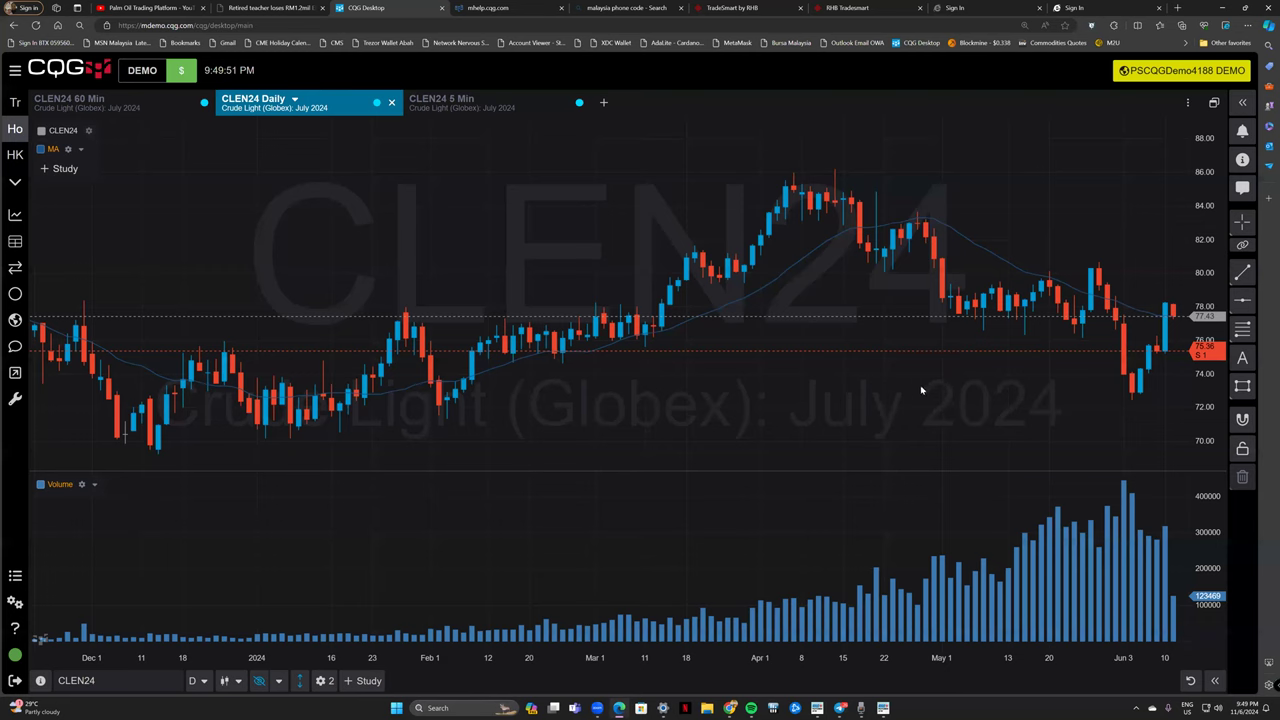
{"action": "scroll", "coordinate": [922, 390], "scroll_direction": "down", "scroll_amount": 2}
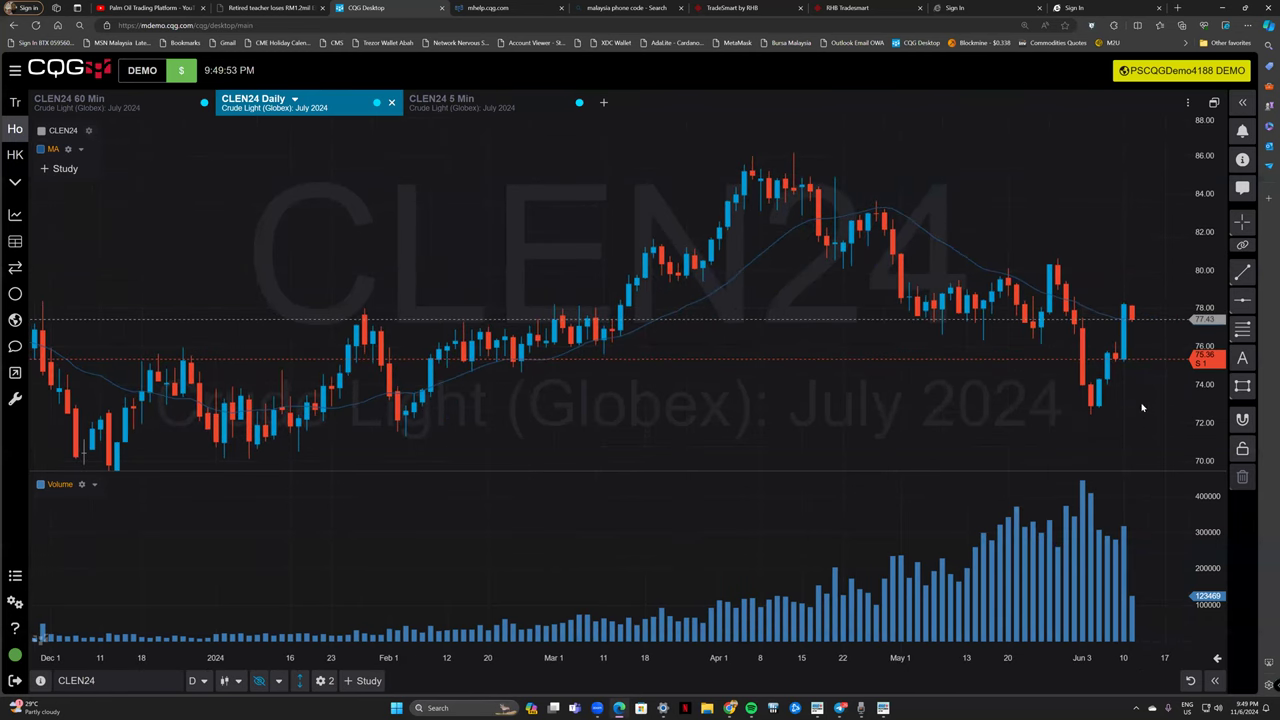
{"action": "left_click", "coordinate": [1213, 103]}
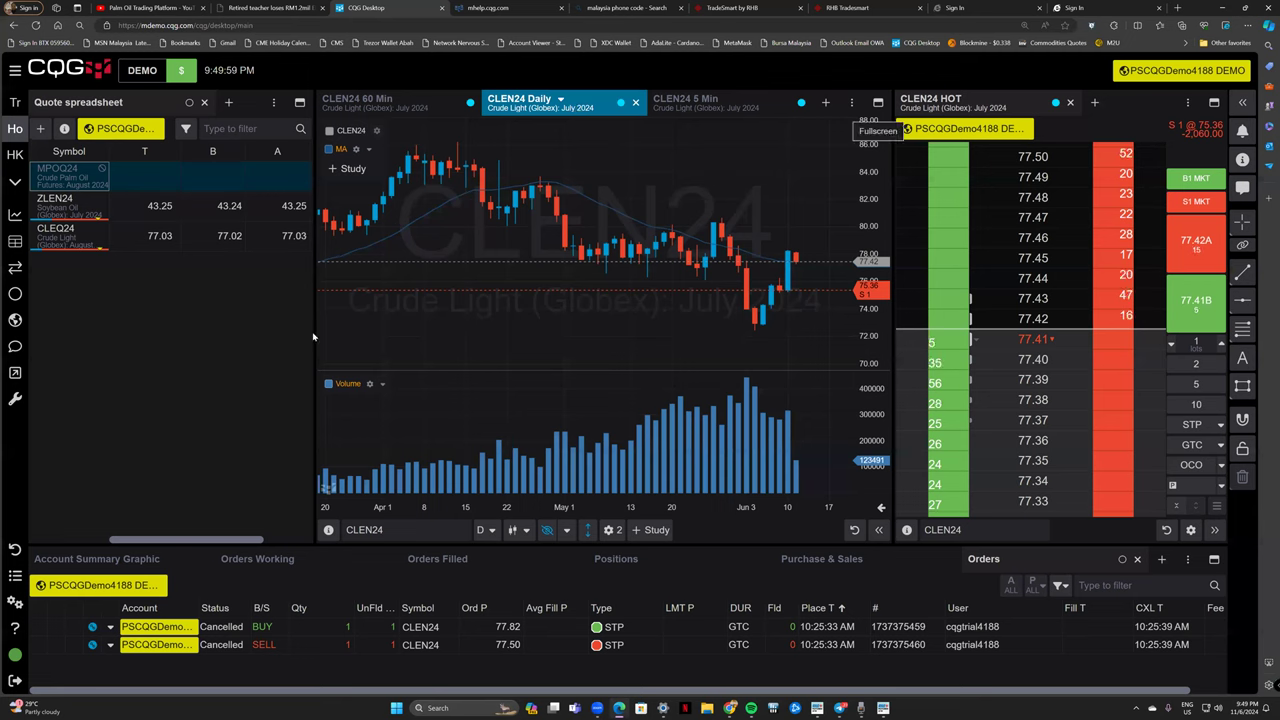
Narrow the Quote spreadsheet slightly and dock the CLEN24 HOT widget as a full-height column beside the charts and orders.
{"action": "left_click_drag", "start_coordinate": [314, 337], "coordinate": [304, 337]}
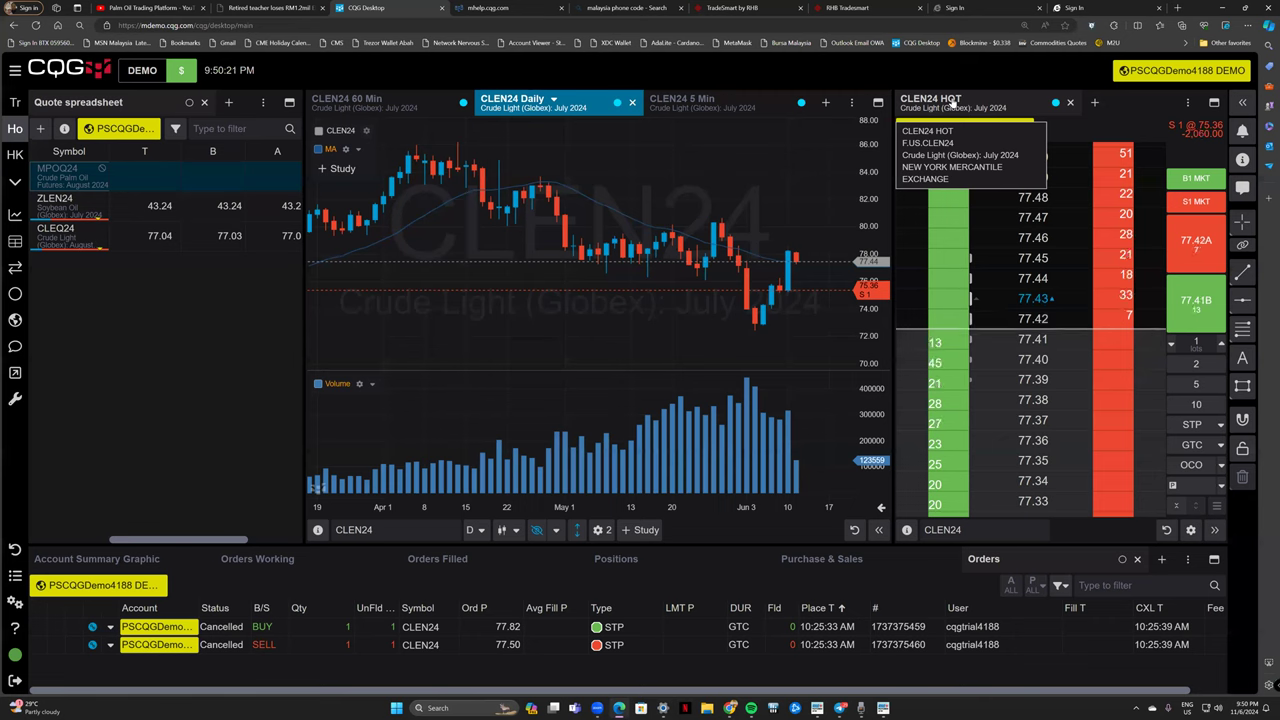
{"action": "left_click", "coordinate": [952, 104]}
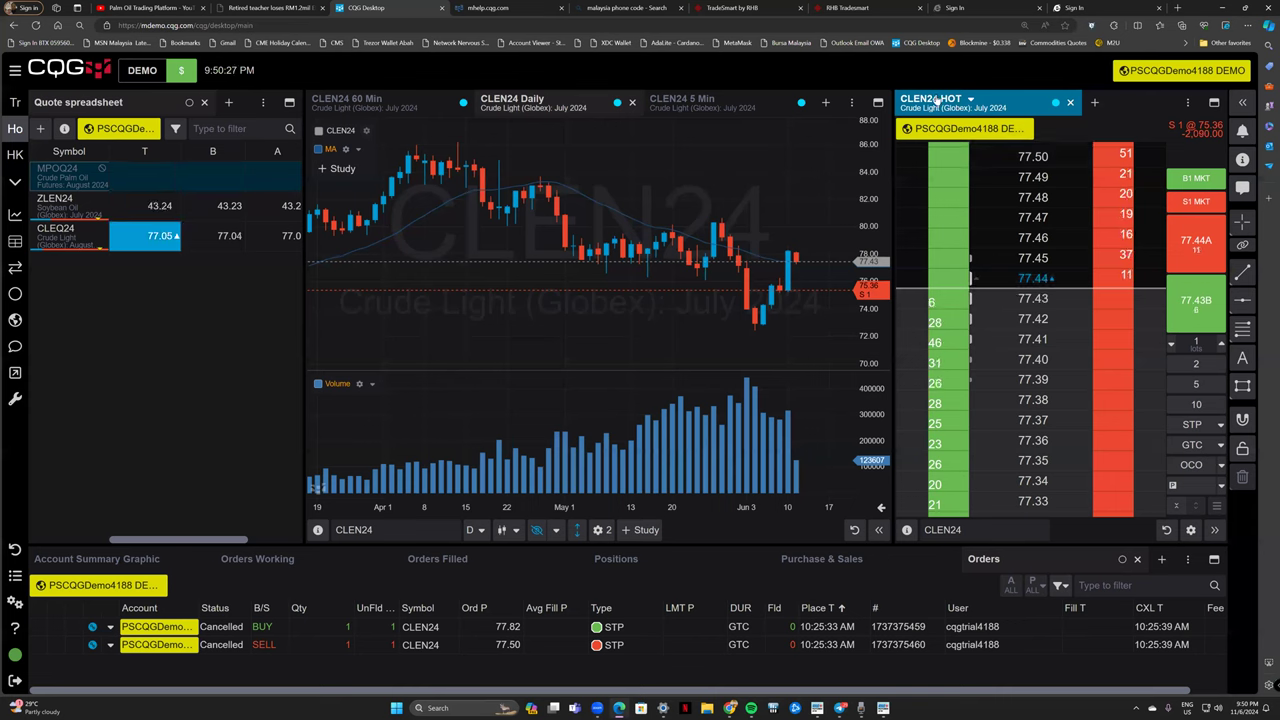
{"action": "left_click_drag", "start_coordinate": [930, 103], "coordinate": [1181, 343]}
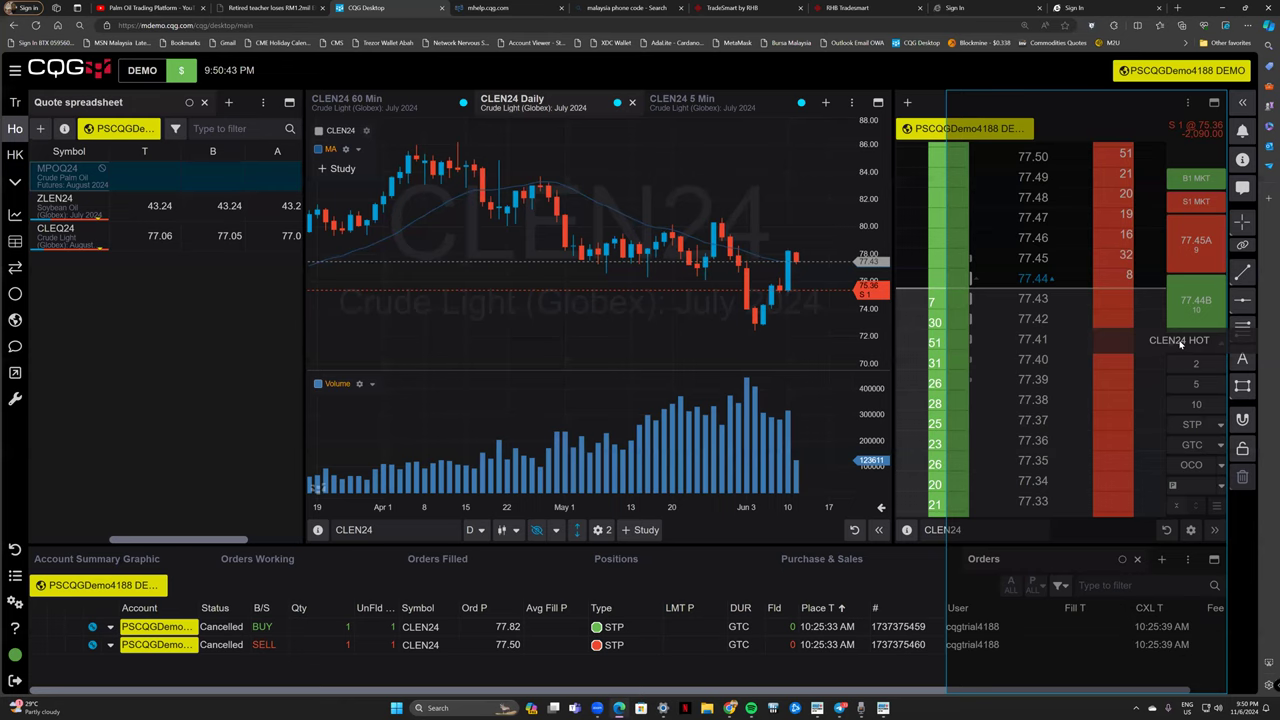
{"action": "left_click_drag", "start_coordinate": [1181, 343], "coordinate": [1181, 343]}
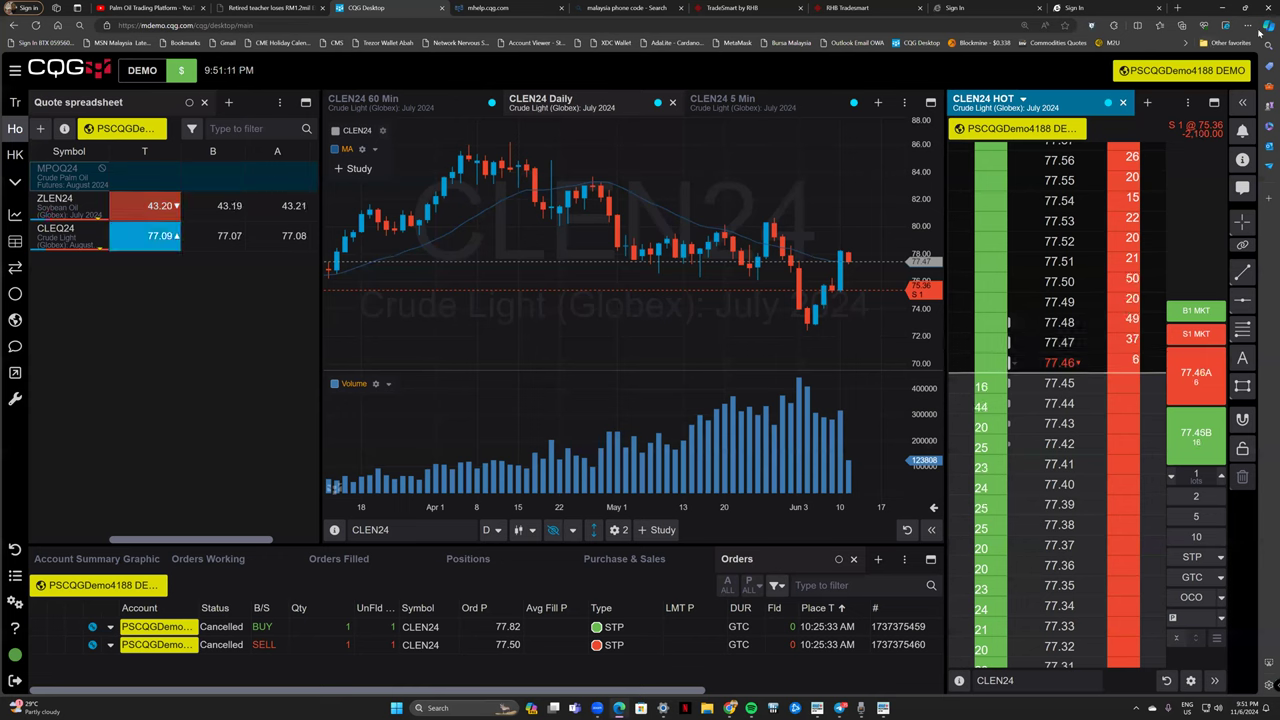
Reduce the browser page zoom to 80%.
{"action": "left_click", "coordinate": [1246, 25]}
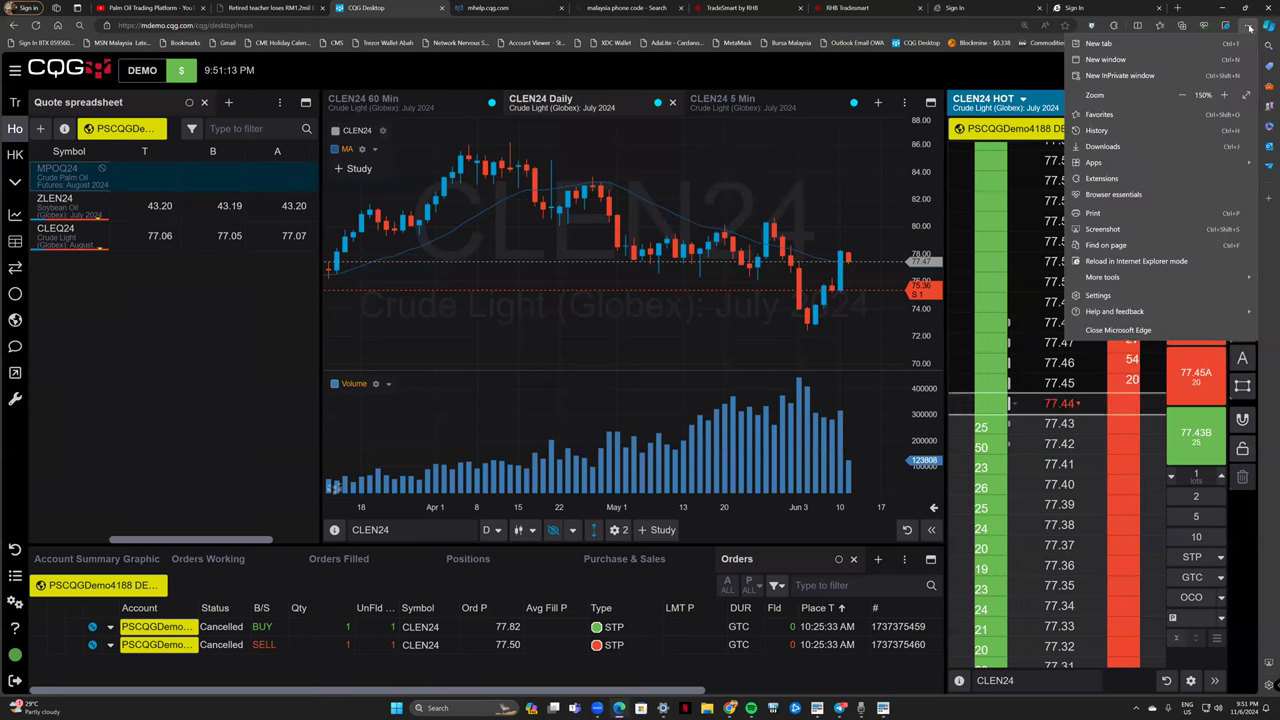
{"action": "left_click", "coordinate": [1181, 95]}
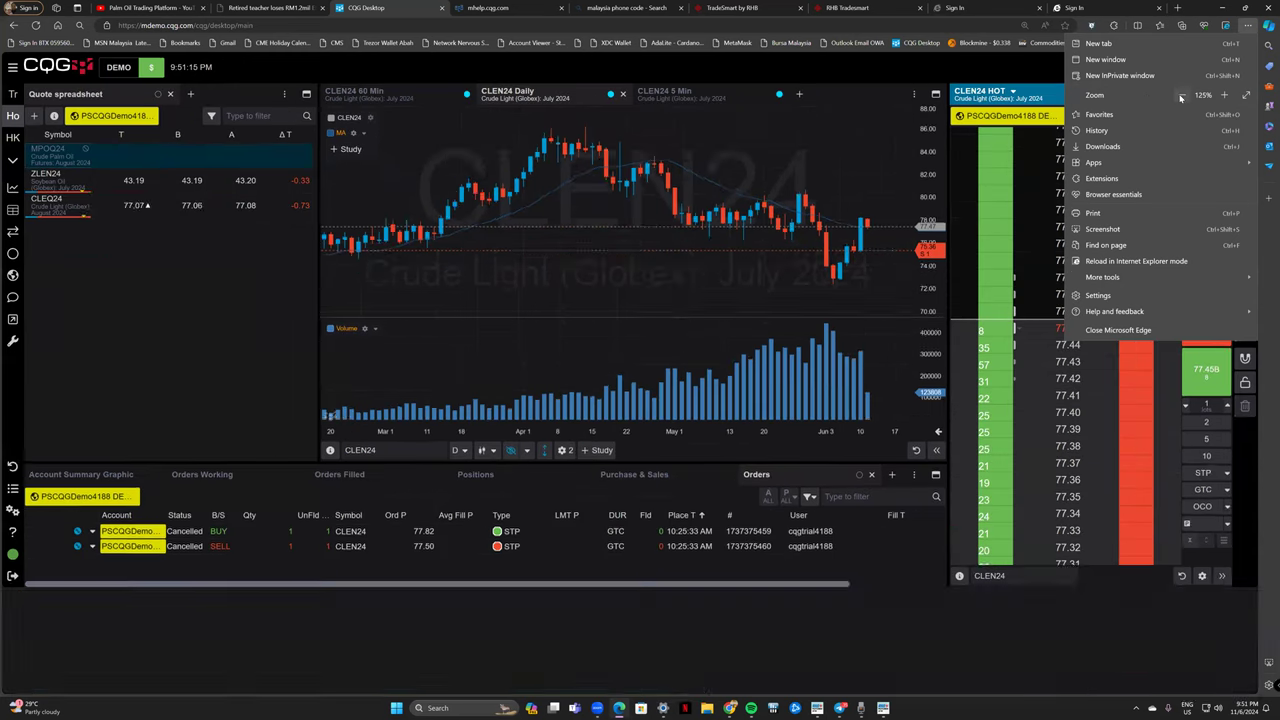
{"action": "left_click", "coordinate": [1181, 95]}
{"action": "left_click", "coordinate": [1181, 95]}
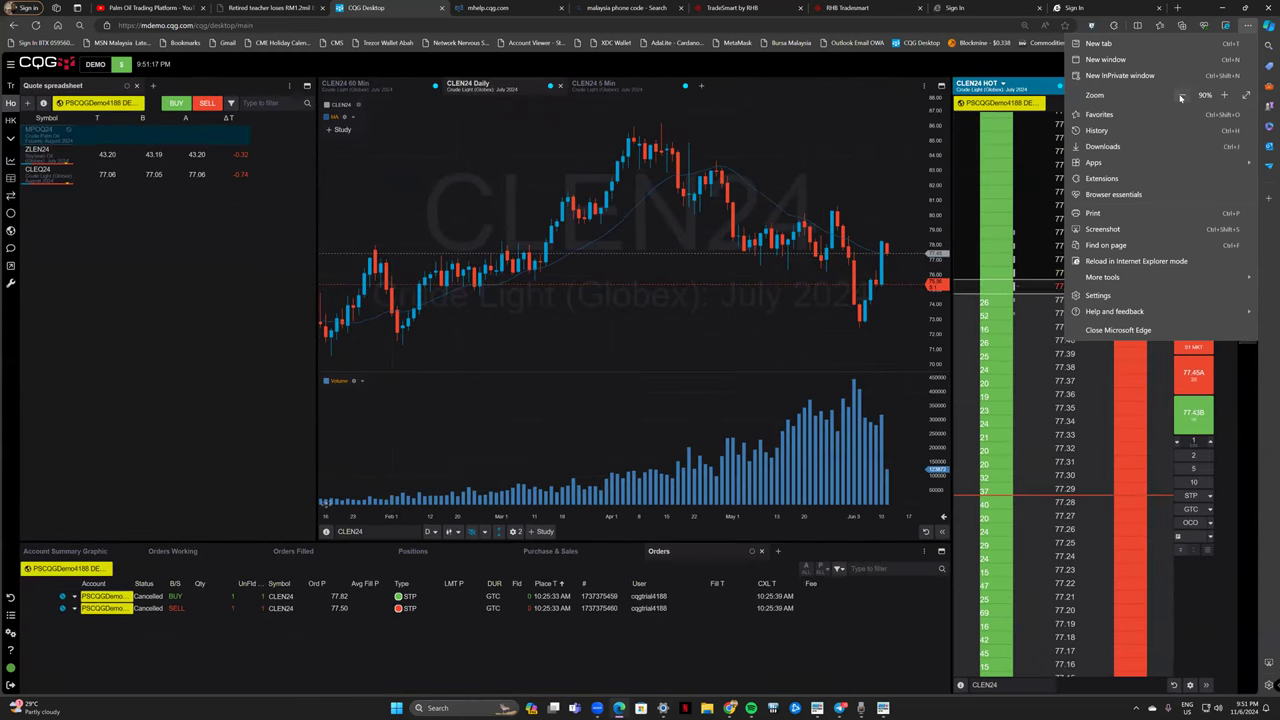
{"action": "left_click", "coordinate": [1181, 95]}
{"action": "left_click", "coordinate": [1181, 95]}
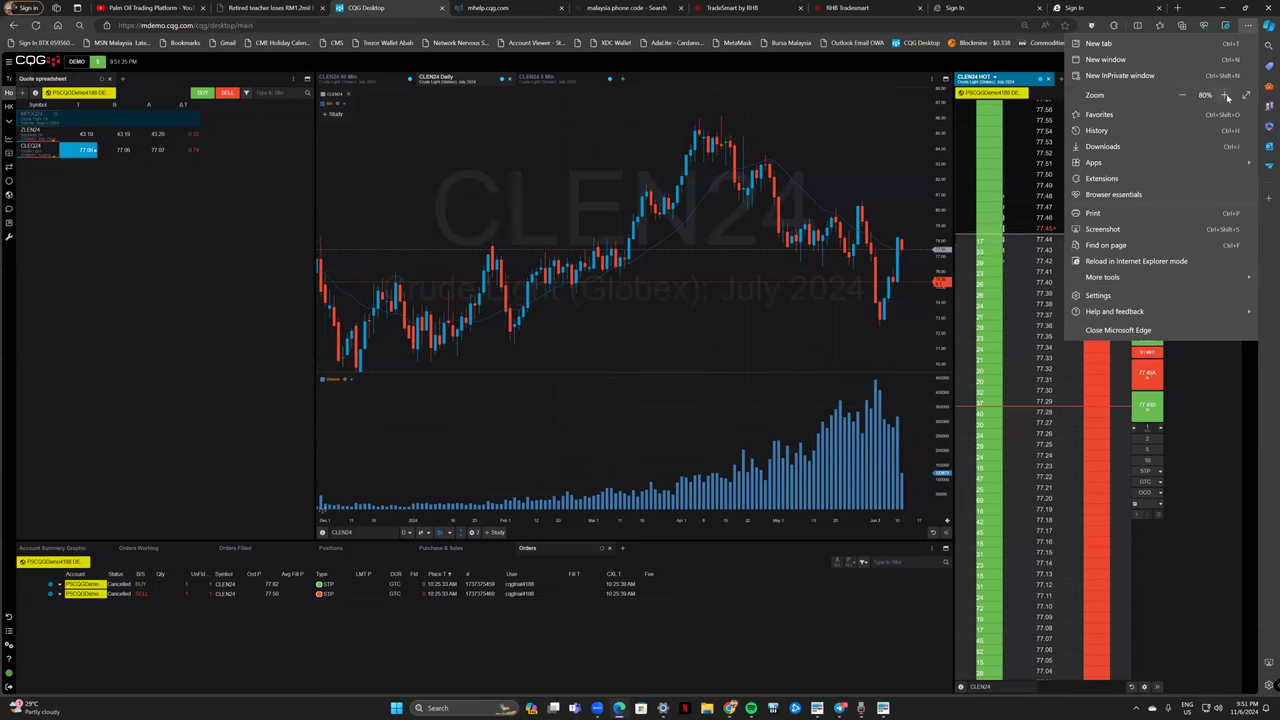
Increase the browser page zoom back to 150%.
{"action": "left_click", "coordinate": [1227, 95]}
{"action": "left_click", "coordinate": [1227, 95]}
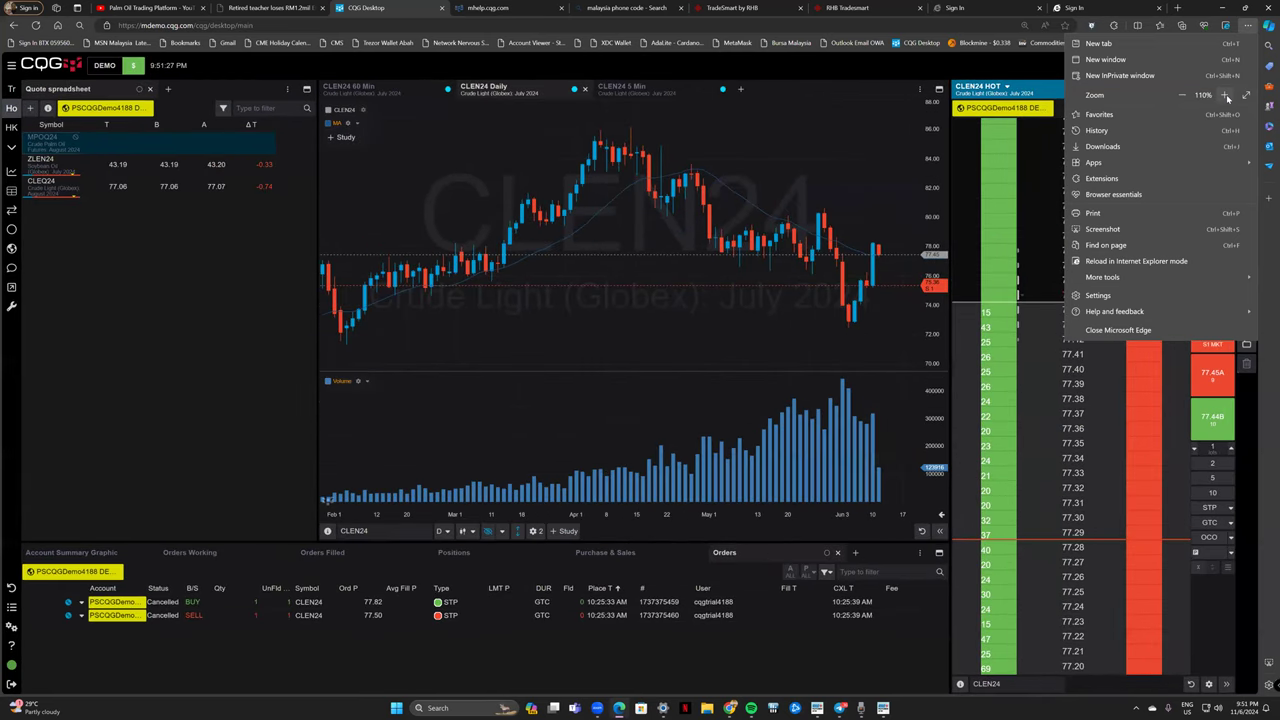
{"action": "left_click", "coordinate": [1227, 95]}
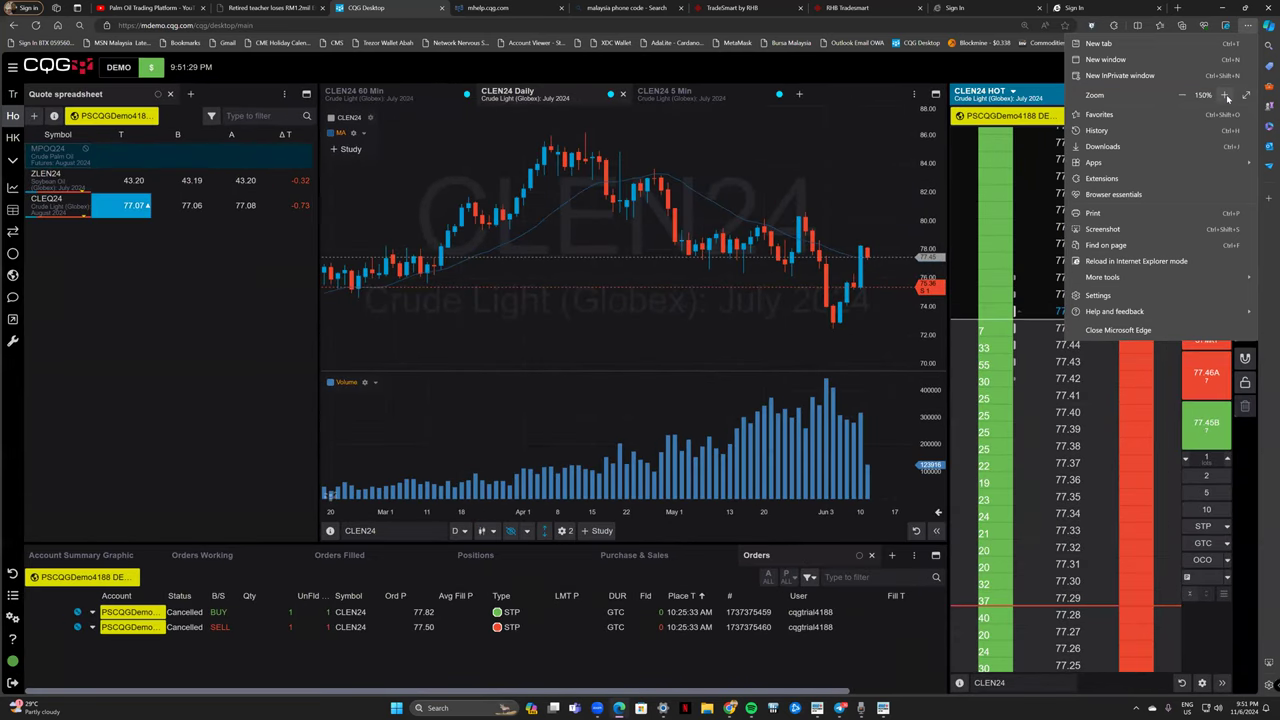
{"action": "left_click", "coordinate": [1227, 95]}
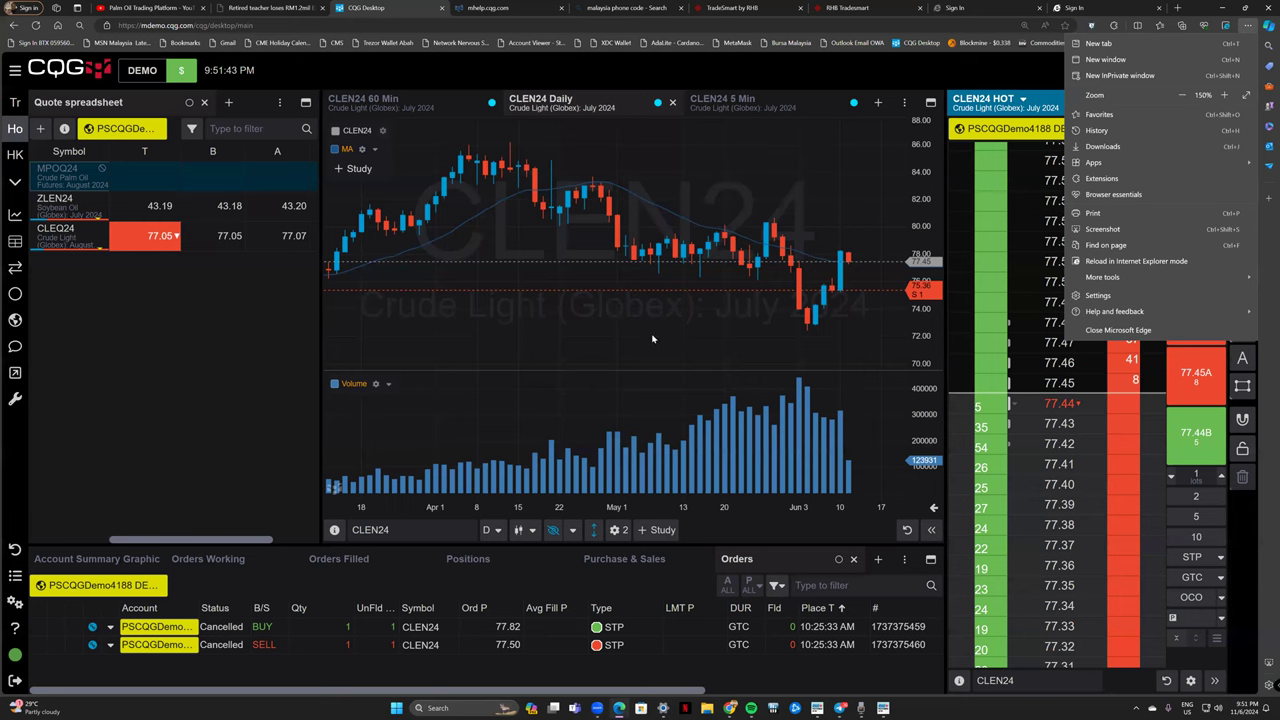
Try a 110% page zoom, return it to 150%, and leave the browser options.
{"action": "left_click", "coordinate": [1181, 96]}
{"action": "left_click", "coordinate": [1181, 96]}
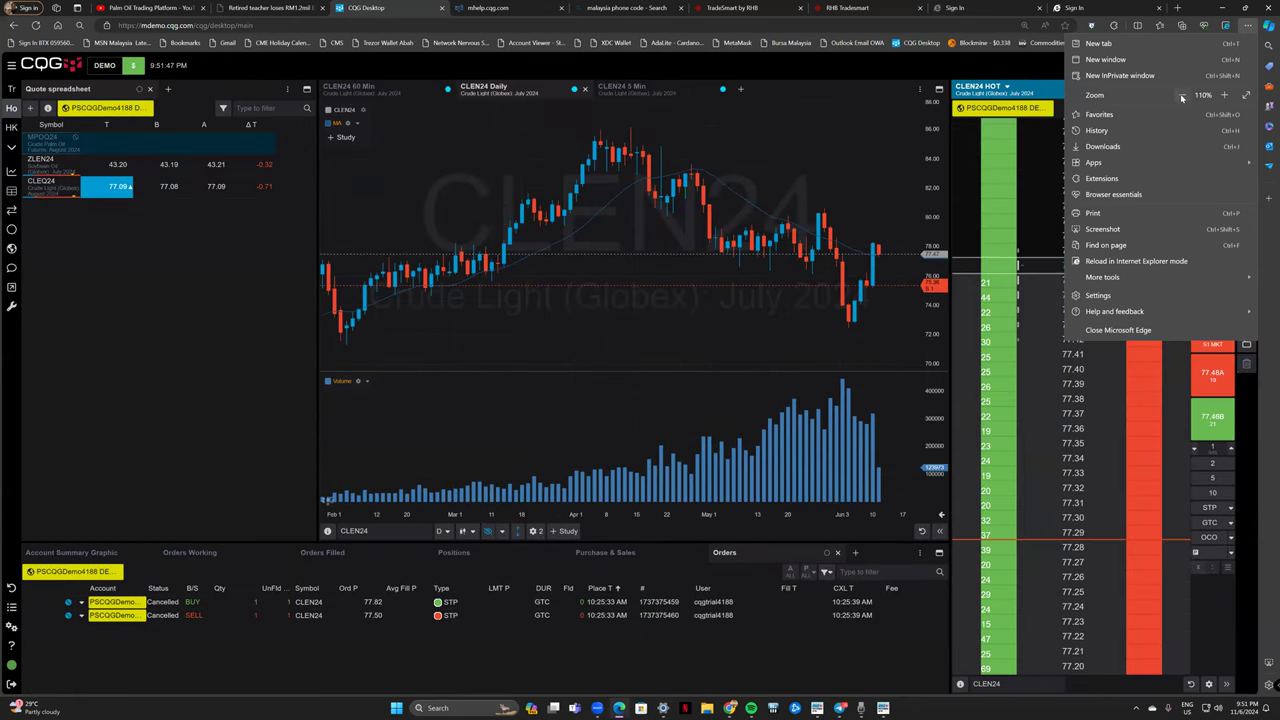
{"action": "left_click", "coordinate": [1225, 95]}
{"action": "left_click", "coordinate": [1225, 95]}
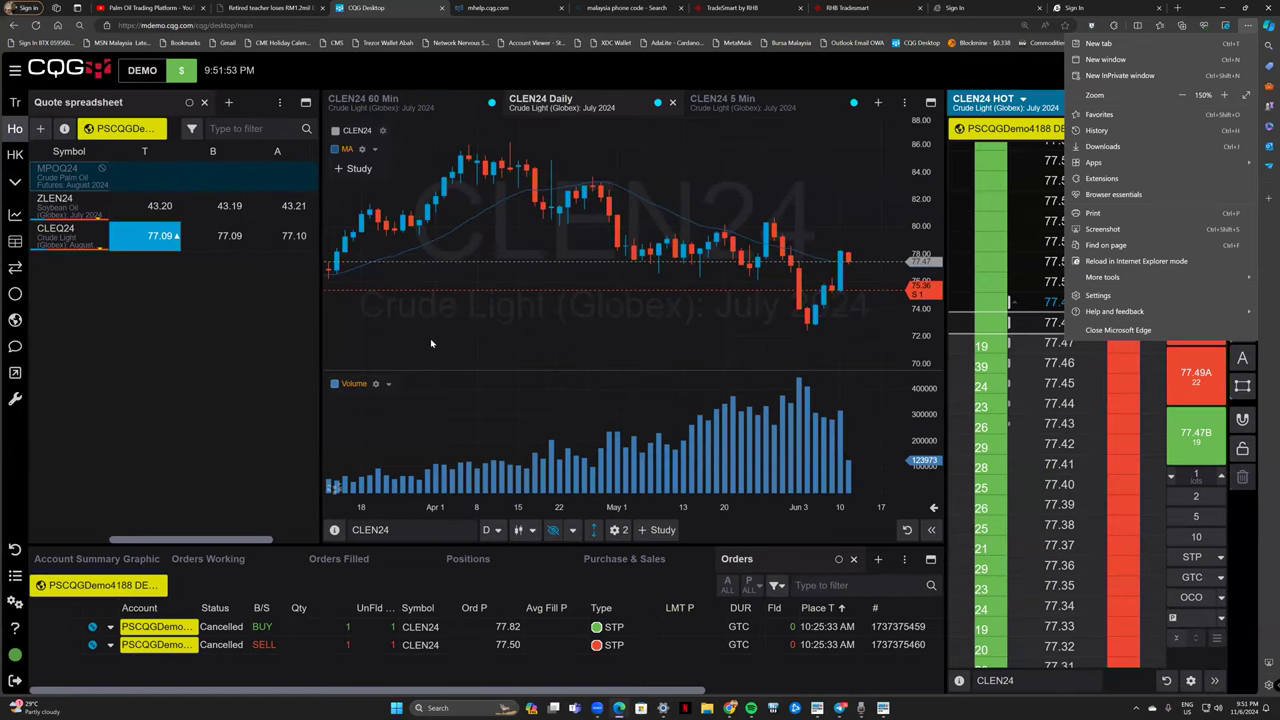
{"action": "left_click", "coordinate": [679, 308]}
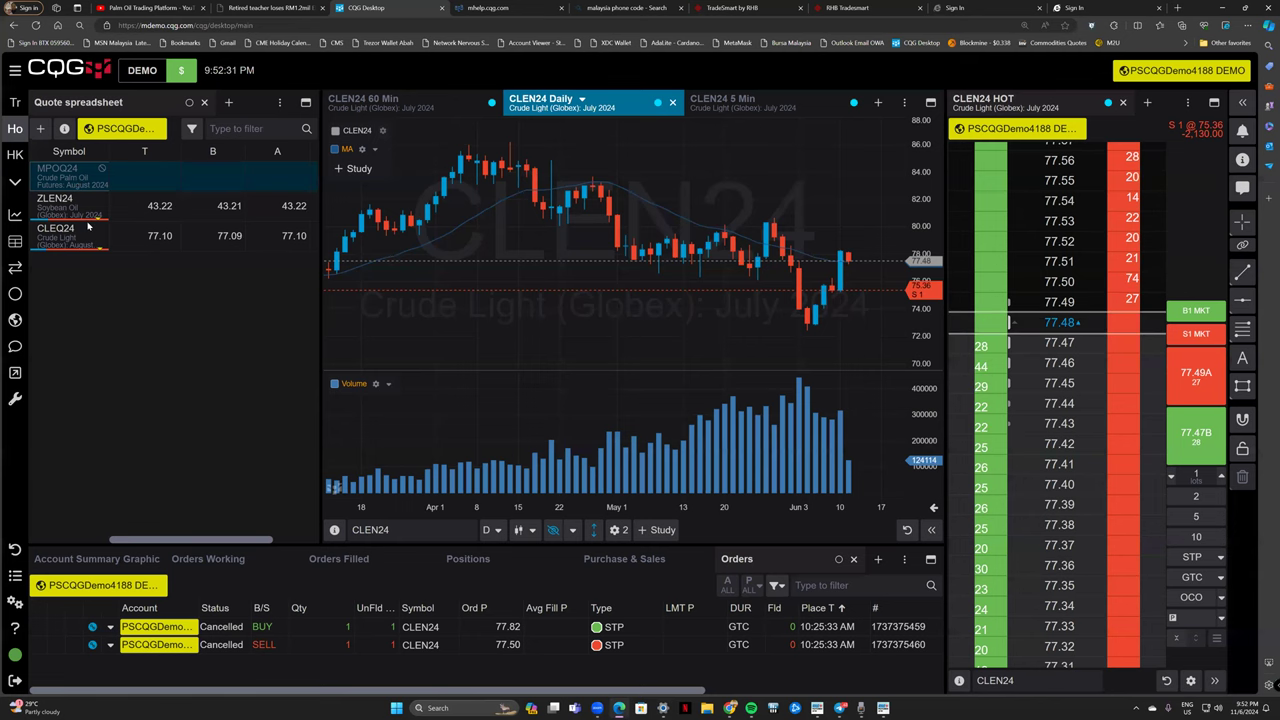
Select contracts in the Quote spreadsheet and link the widget to the Yellow color group.
{"action": "mouse_move", "coordinate": [90, 215]}
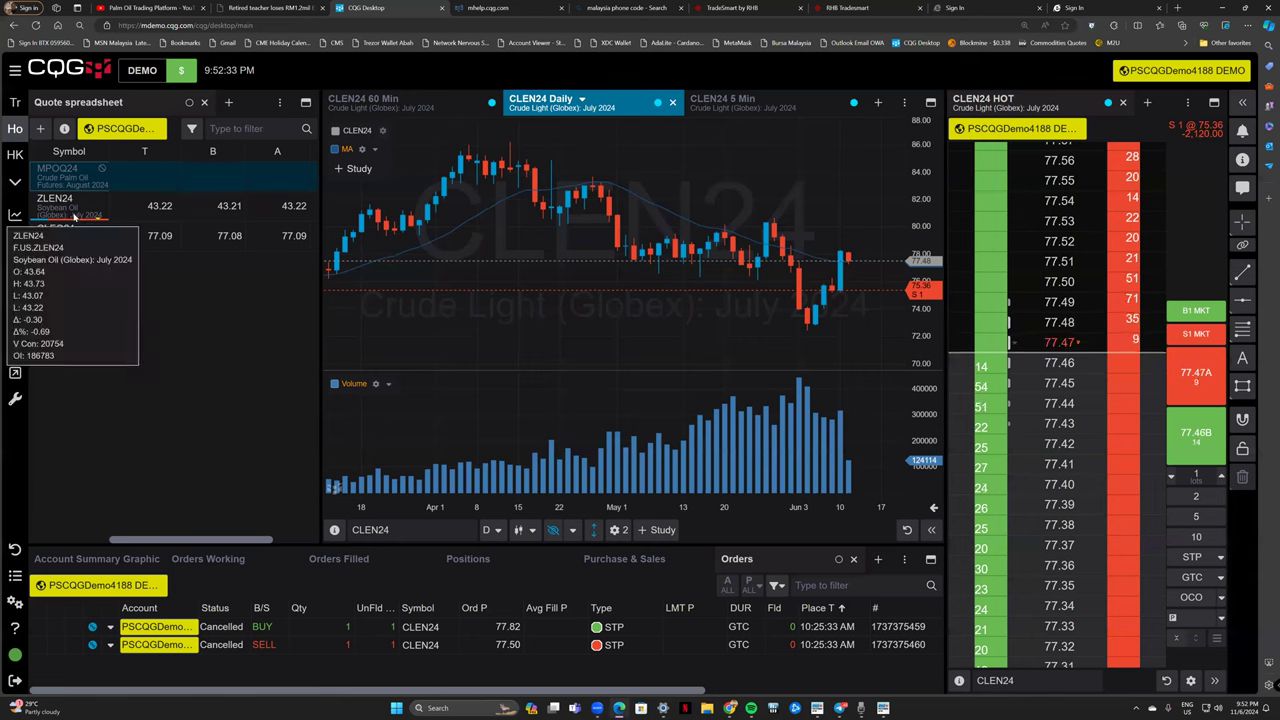
{"action": "left_click", "coordinate": [80, 208]}
{"action": "key", "text": "Down"}
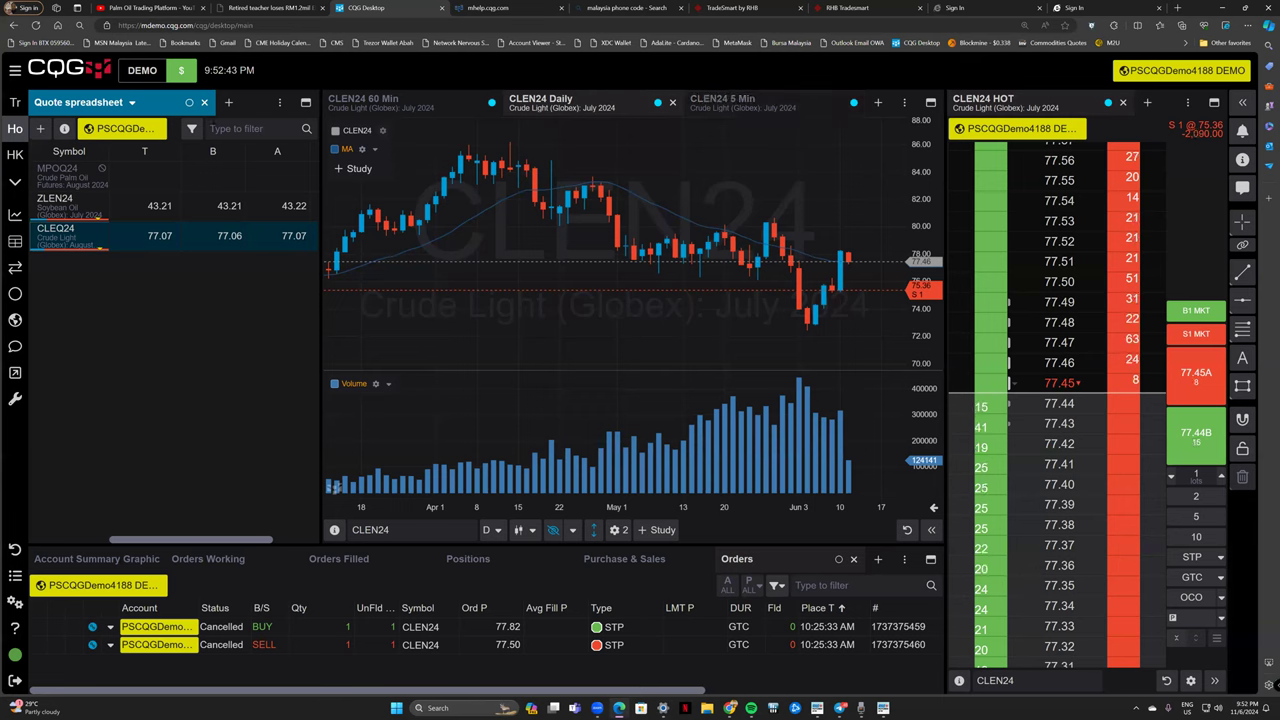
{"action": "left_click", "coordinate": [188, 103]}
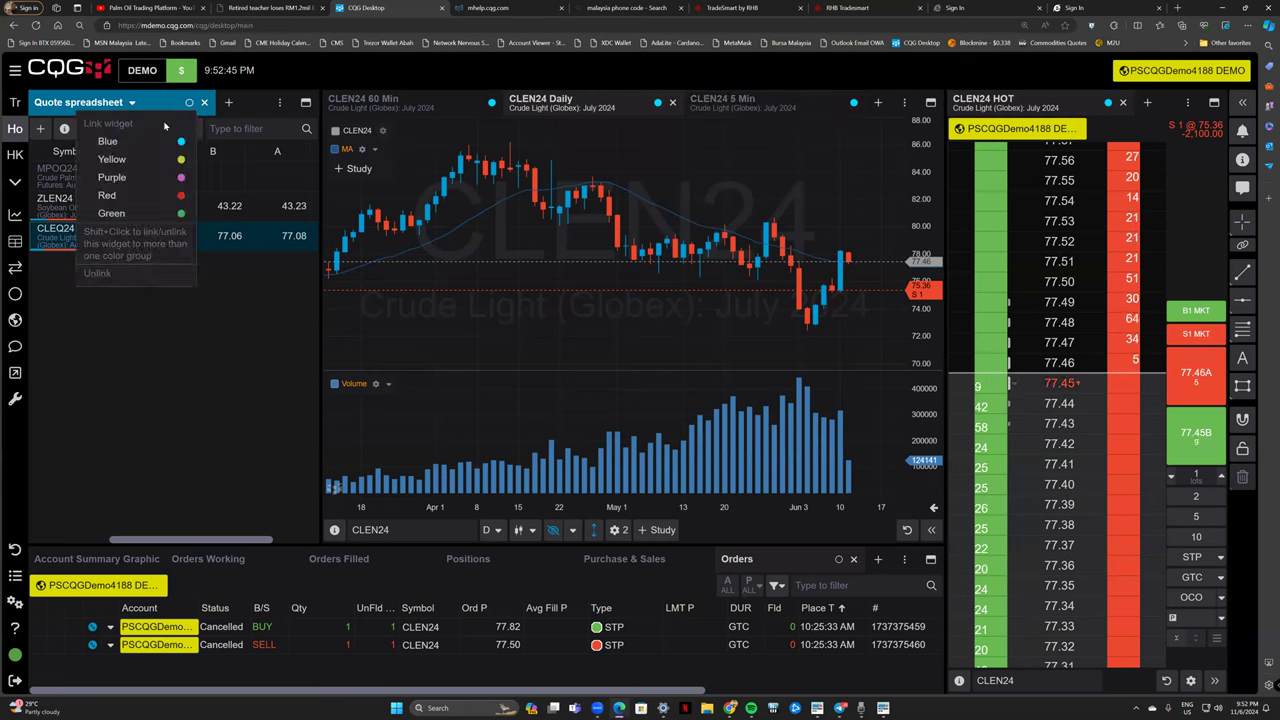
{"action": "left_click", "coordinate": [112, 160]}
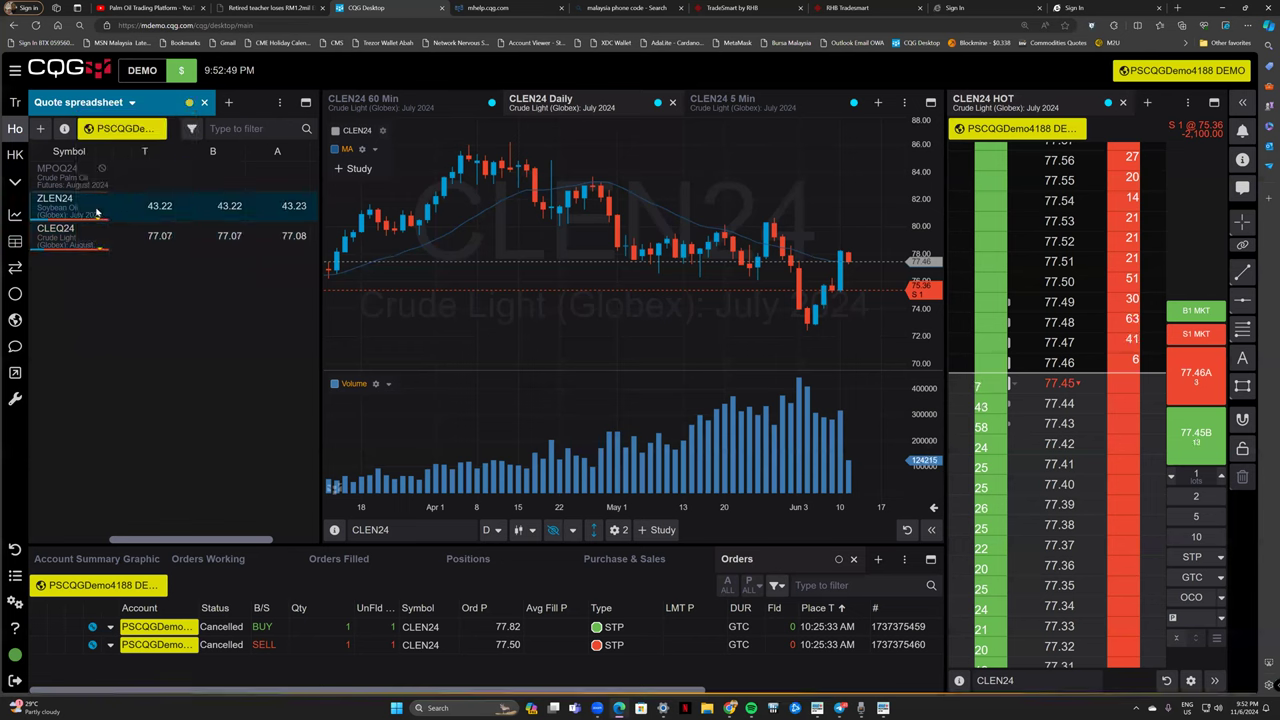
Link the Quote spreadsheet to the charts' blue color group and load CLEQ24, followed by ZLEN24, into the linked widgets.
{"action": "left_click", "coordinate": [79, 237]}
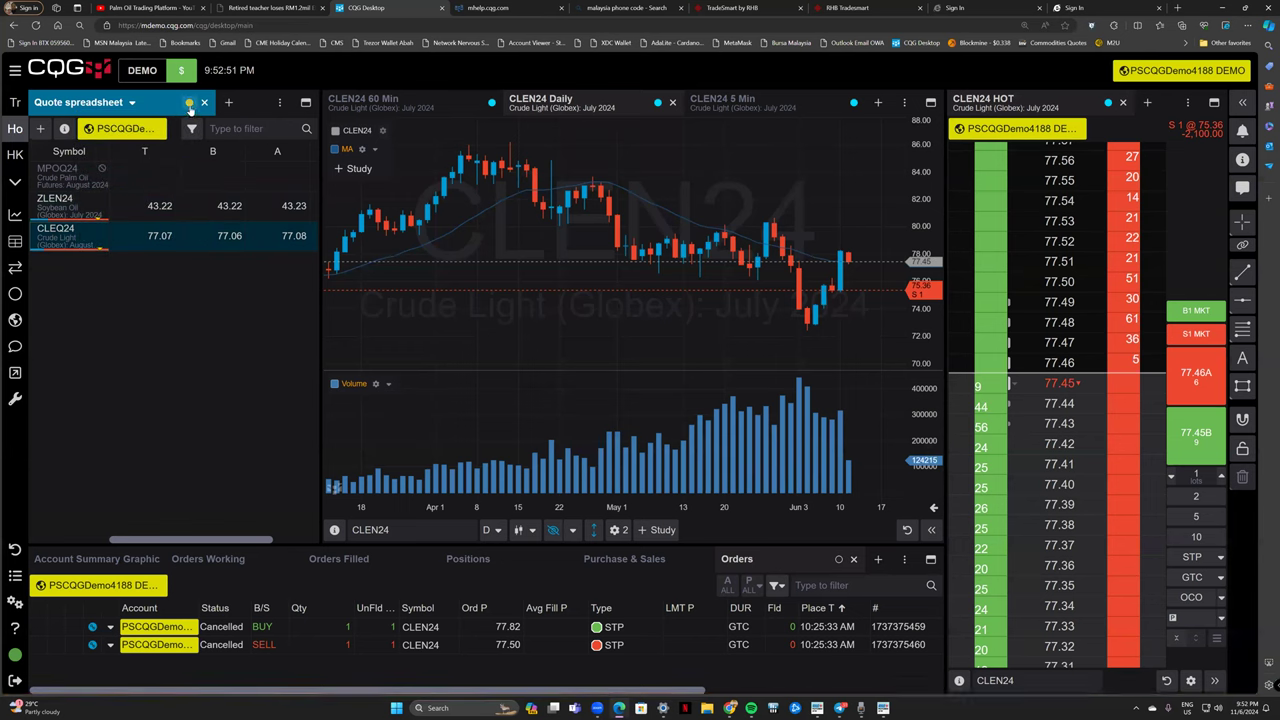
{"action": "left_click", "coordinate": [189, 102]}
{"action": "left_click", "coordinate": [146, 142]}
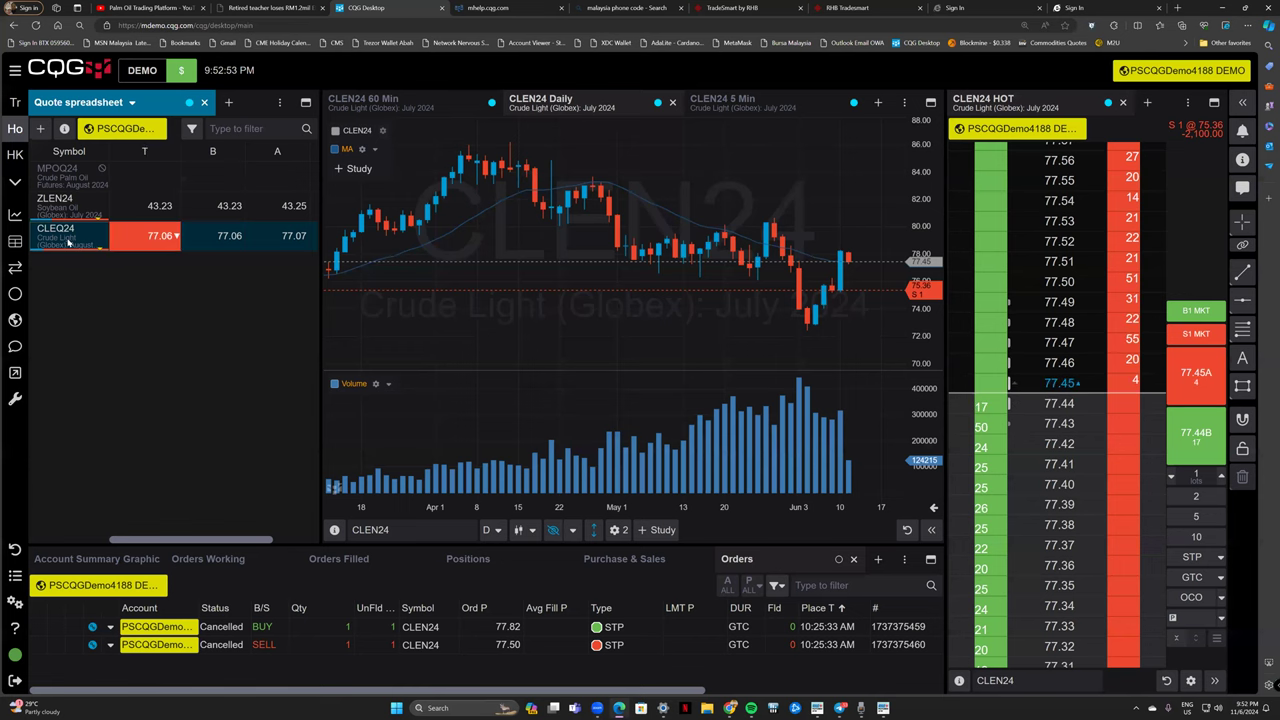
{"action": "left_click", "coordinate": [95, 242]}
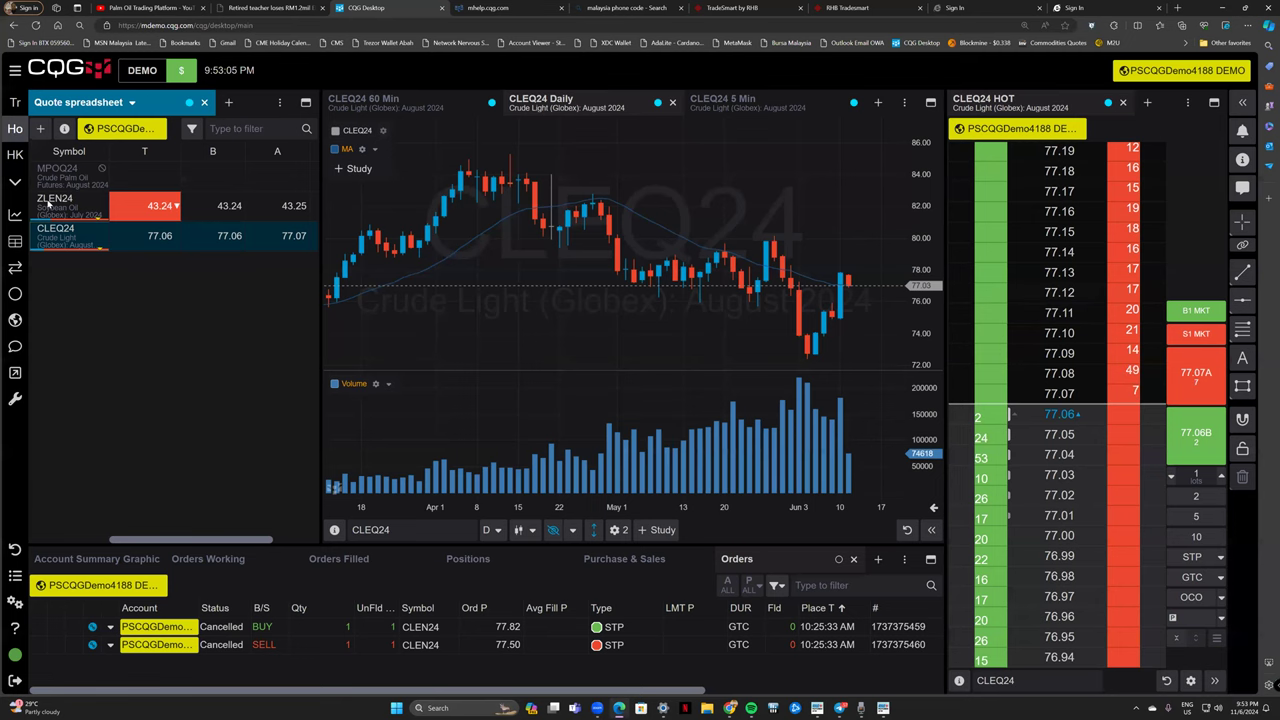
{"action": "left_click", "coordinate": [50, 205]}
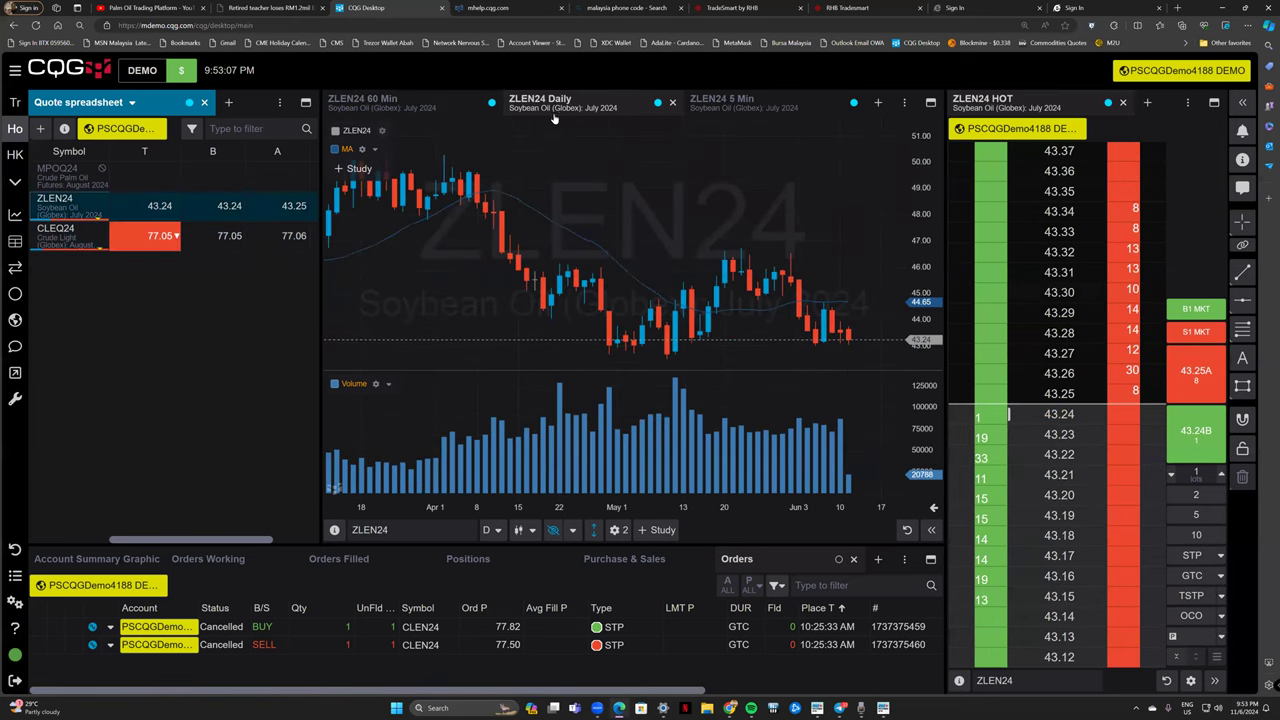
Display the ZLEN24 5 Min chart, pan around it and rescale it back to the price bars.
{"action": "left_click", "coordinate": [623, 108]}
{"action": "left_click", "coordinate": [697, 110]}
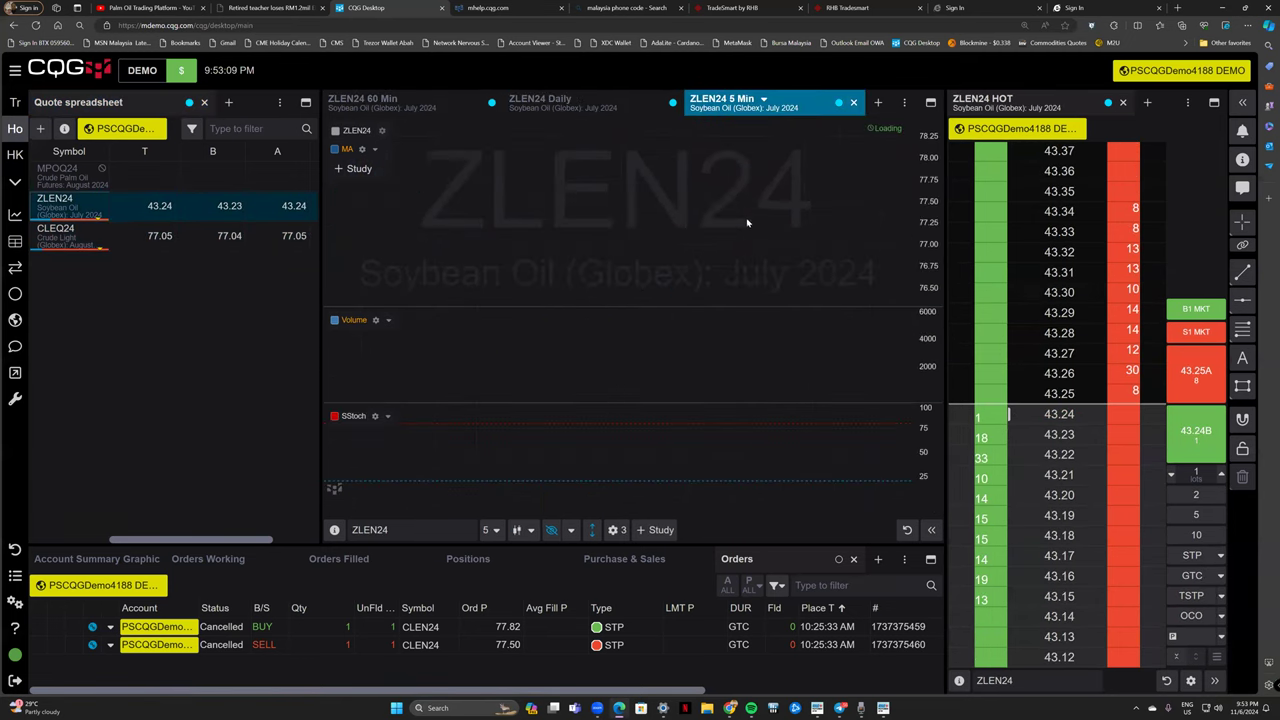
{"action": "left_click", "coordinate": [902, 529]}
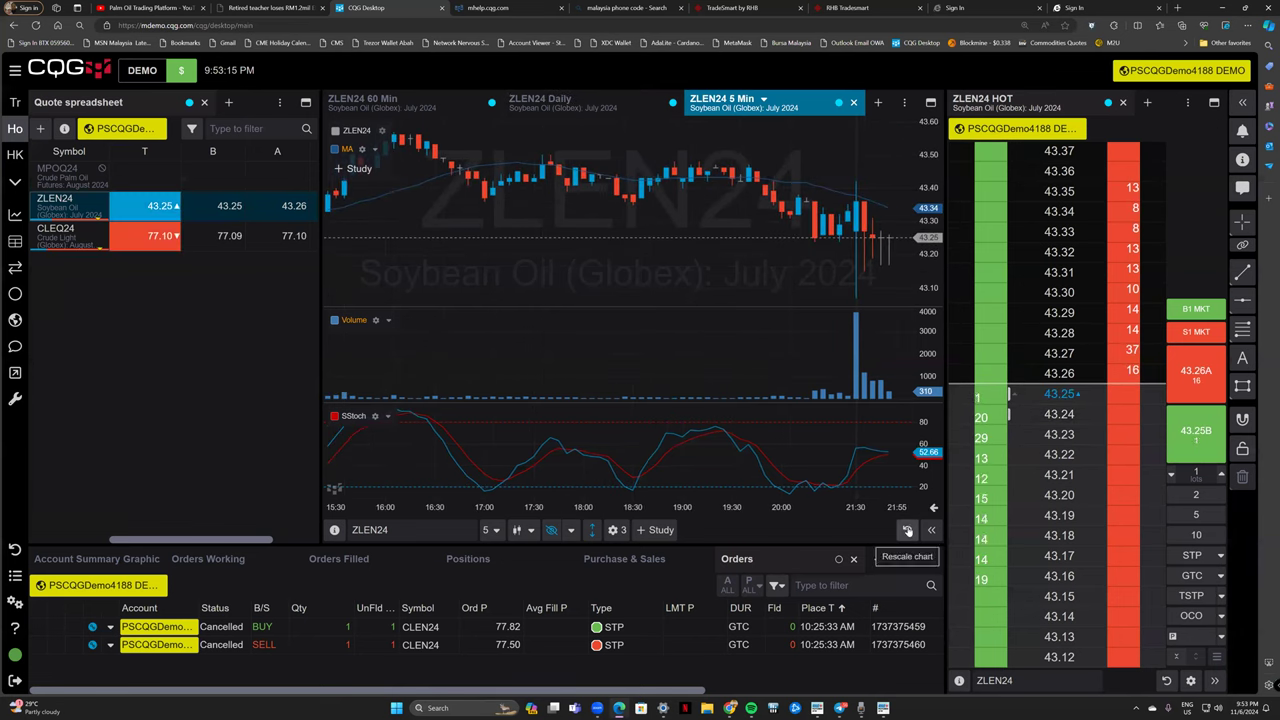
{"action": "left_click_drag", "start_coordinate": [703, 277], "coordinate": [604, 188]}
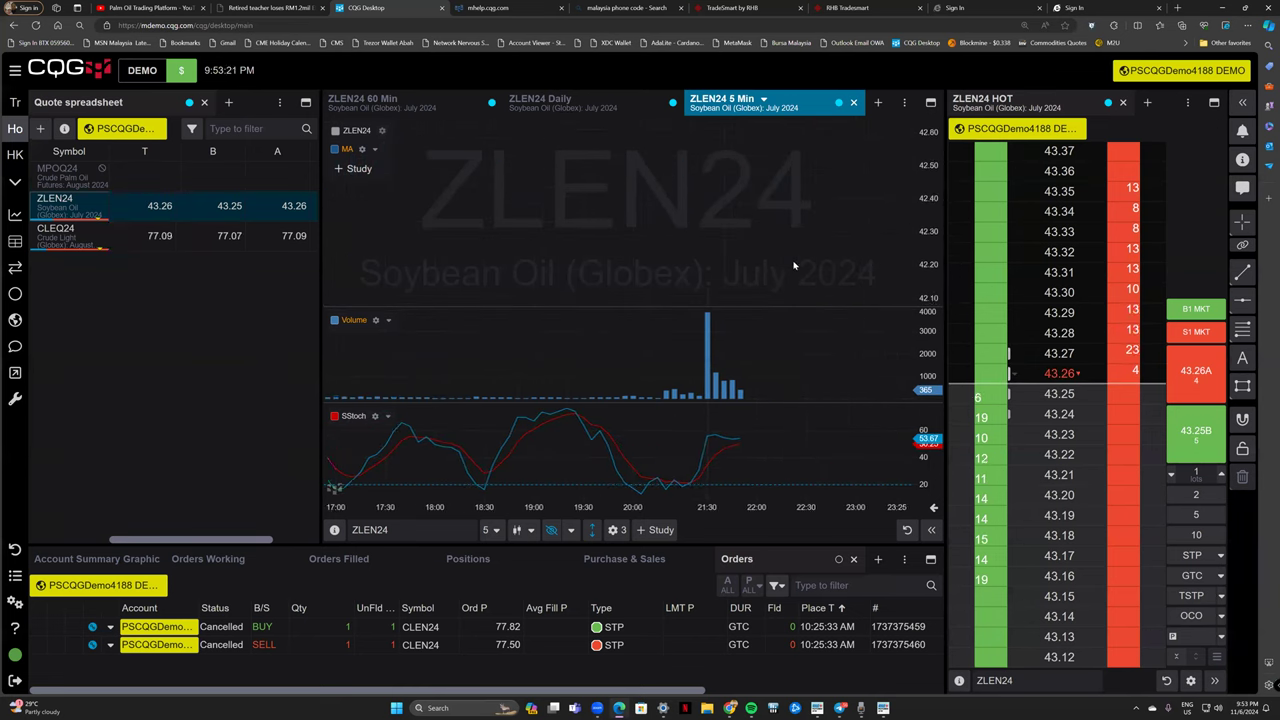
{"action": "left_click_drag", "start_coordinate": [804, 228], "coordinate": [716, 218]}
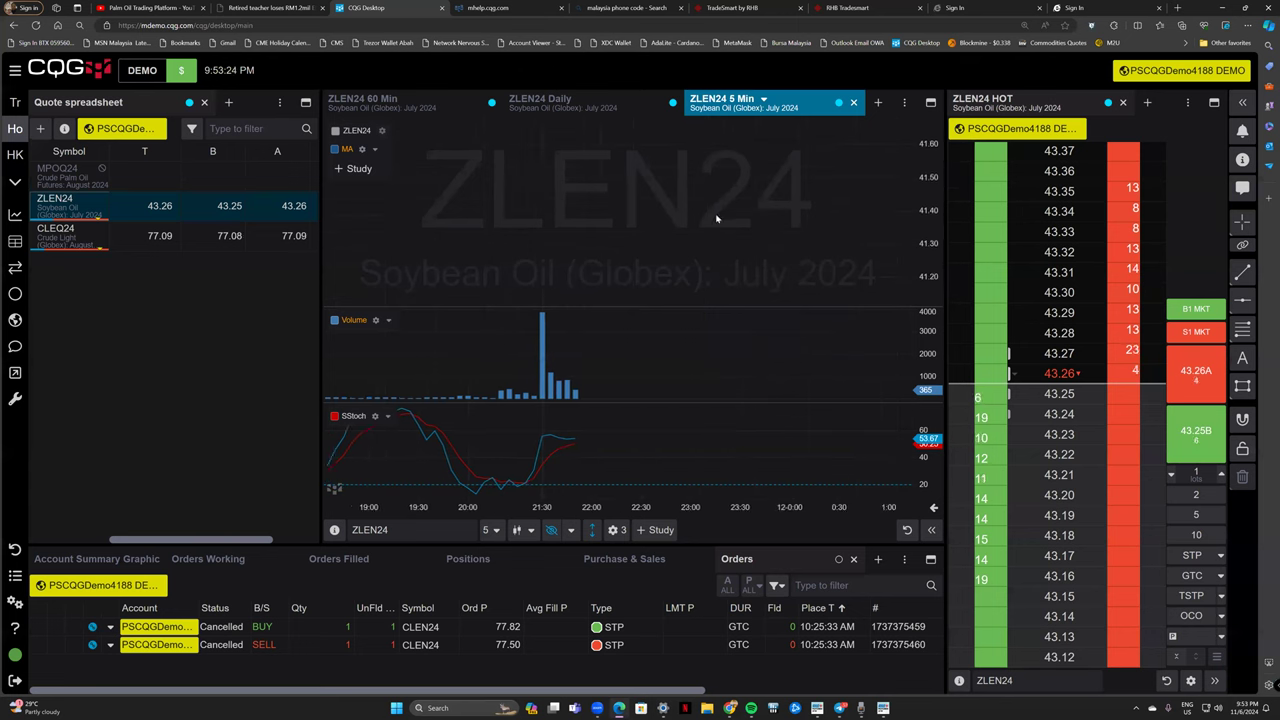
{"action": "left_click", "coordinate": [907, 530]}
{"action": "left_click_drag", "start_coordinate": [872, 263], "coordinate": [797, 305]}
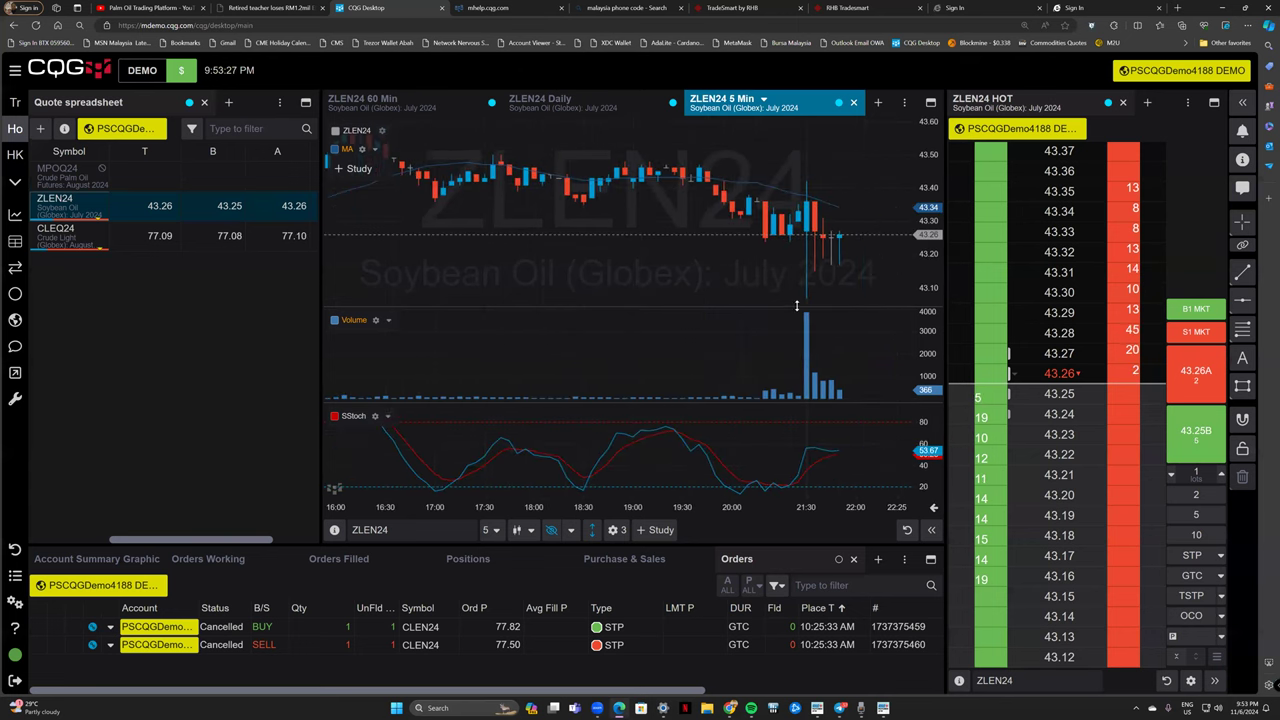
Zoom out the ZLEN24 Daily chart, and return to the 5 Min chart to pan and rescale it.
{"action": "left_click", "coordinate": [545, 100]}
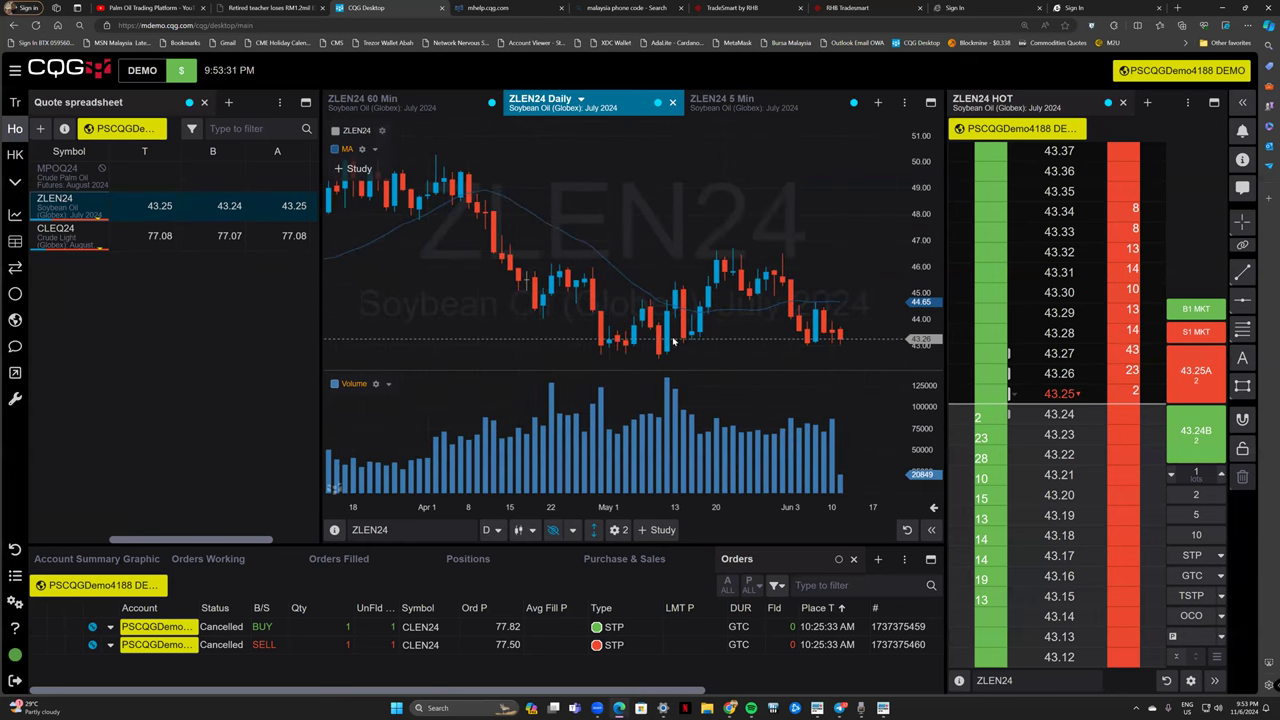
{"action": "scroll", "coordinate": [673, 341], "scroll_direction": "down", "scroll_amount": 3}
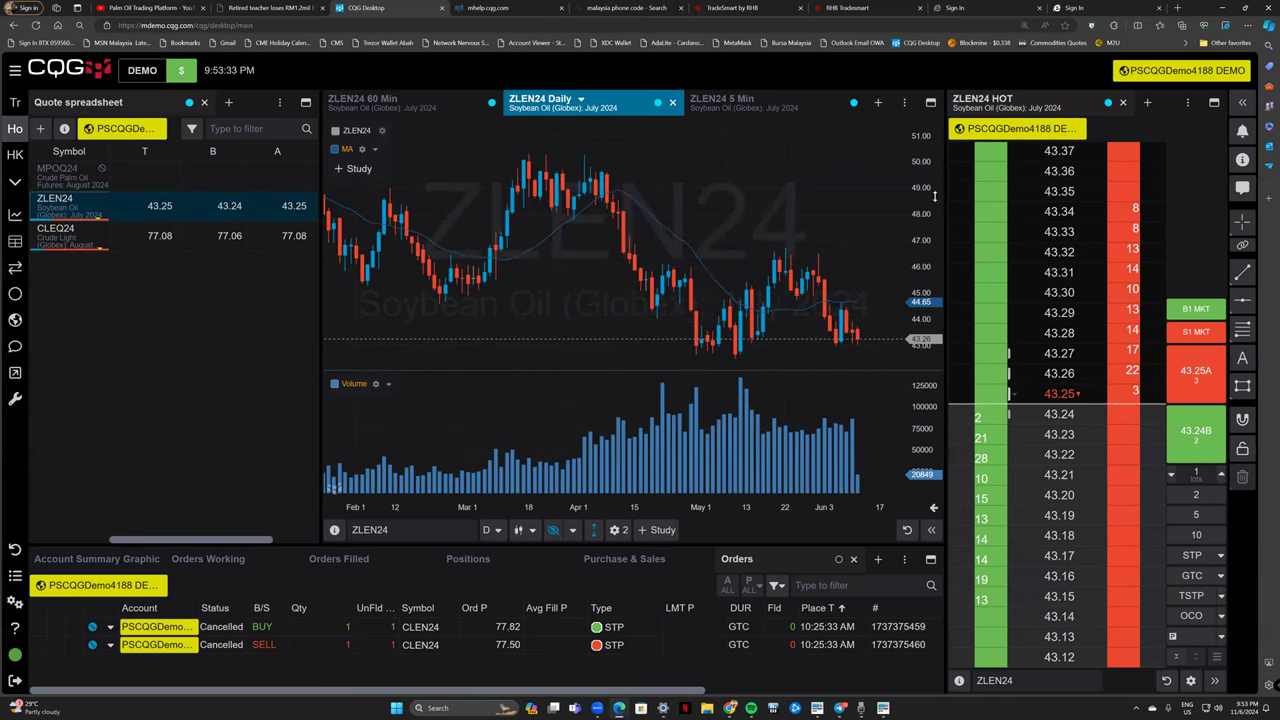
{"action": "left_click", "coordinate": [733, 108]}
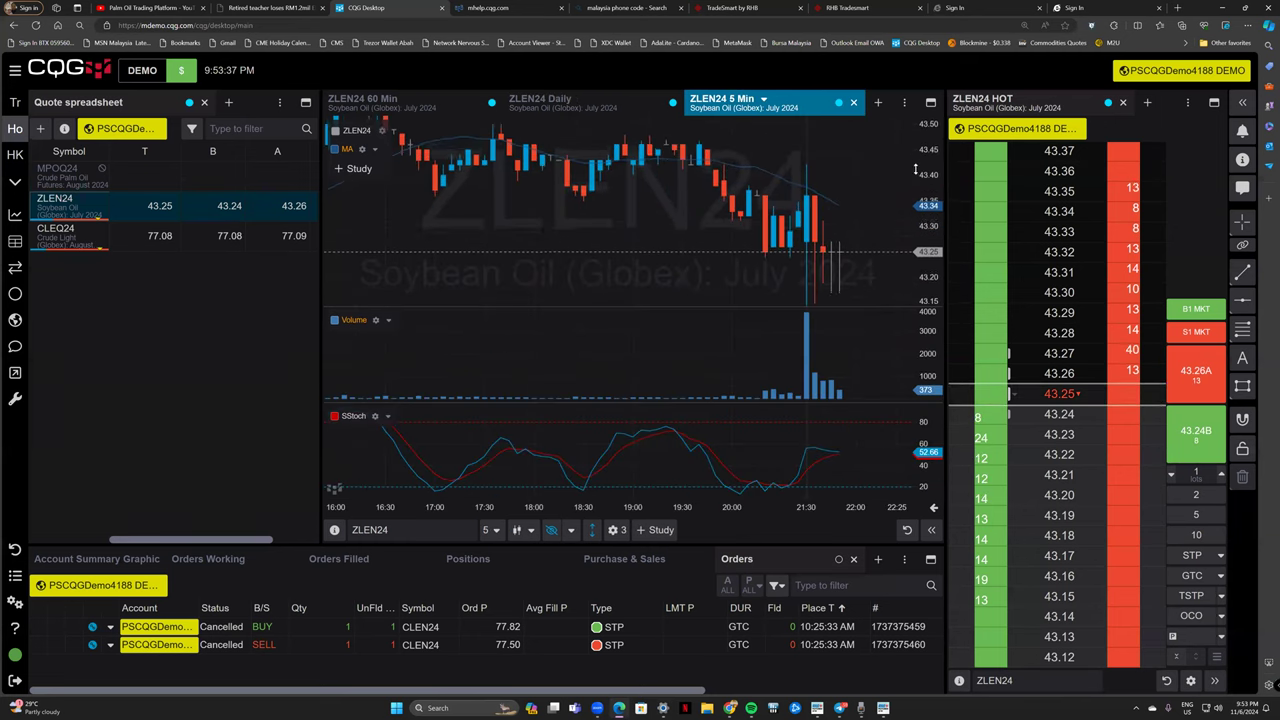
{"action": "left_click_drag", "start_coordinate": [927, 213], "coordinate": [827, 157]}
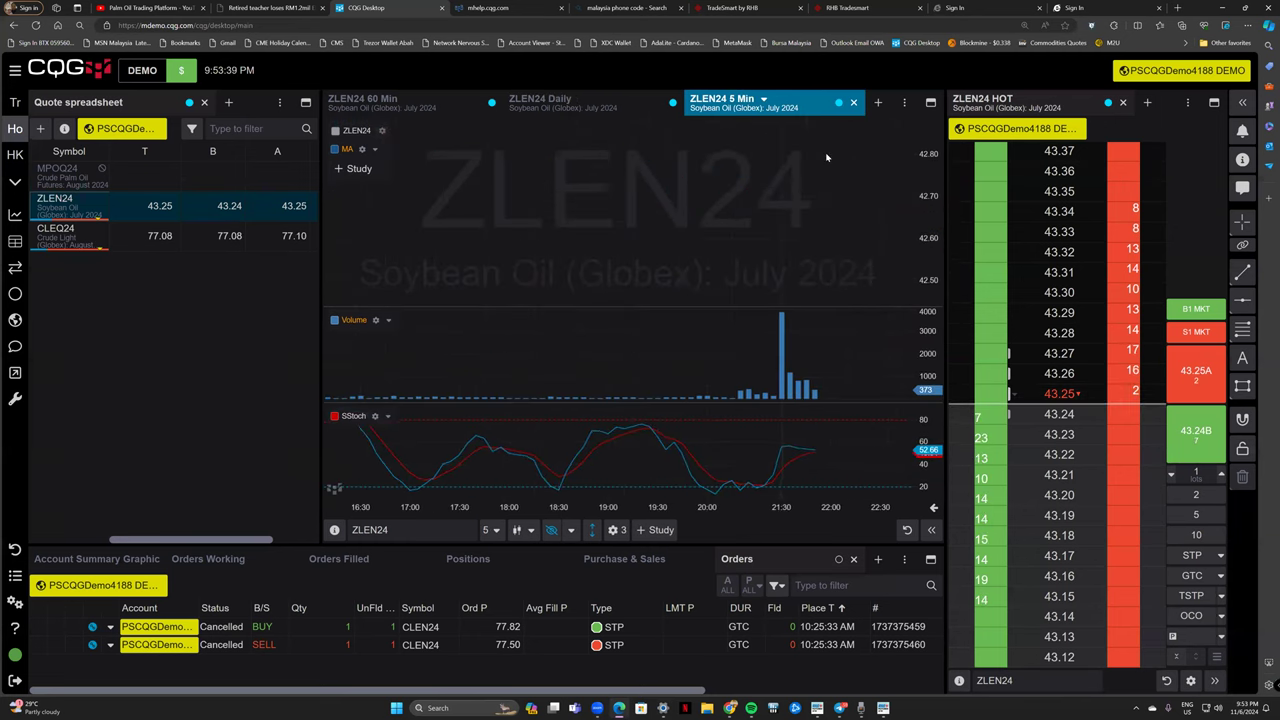
{"action": "double_click", "coordinate": [863, 341]}
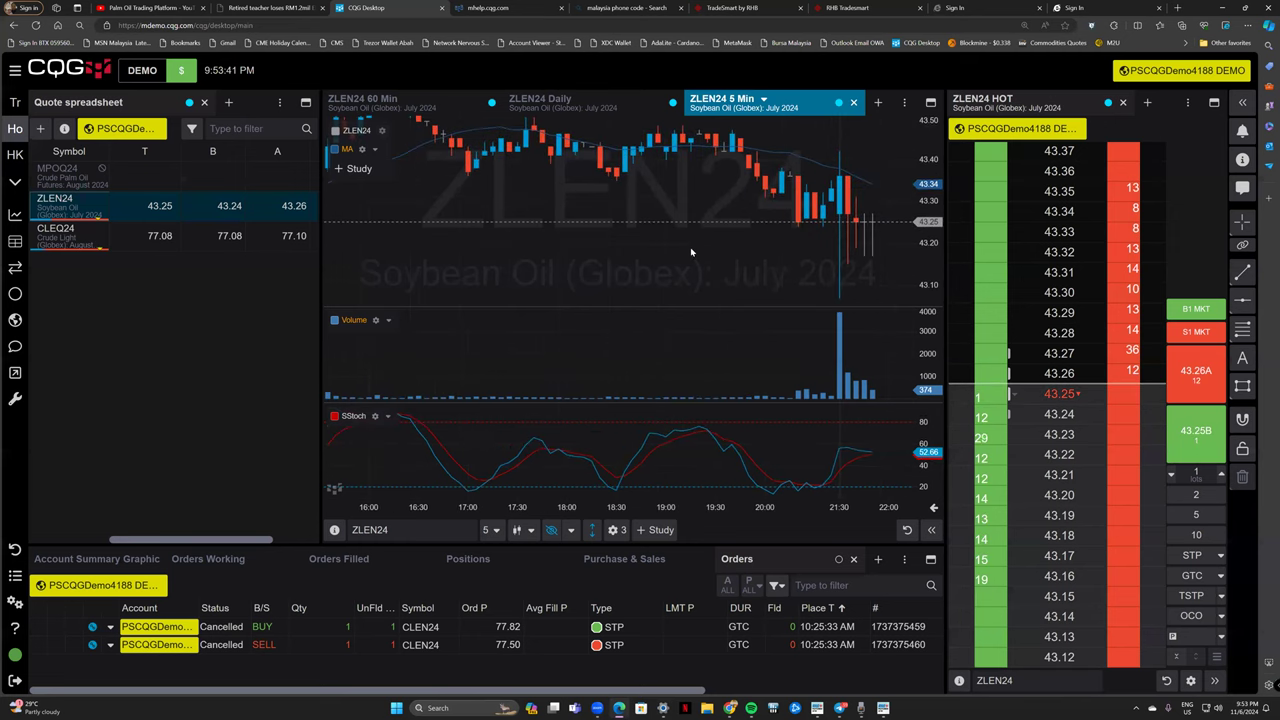
{"action": "left_click", "coordinate": [907, 529]}
{"action": "left_click_drag", "start_coordinate": [638, 279], "coordinate": [840, 450]}
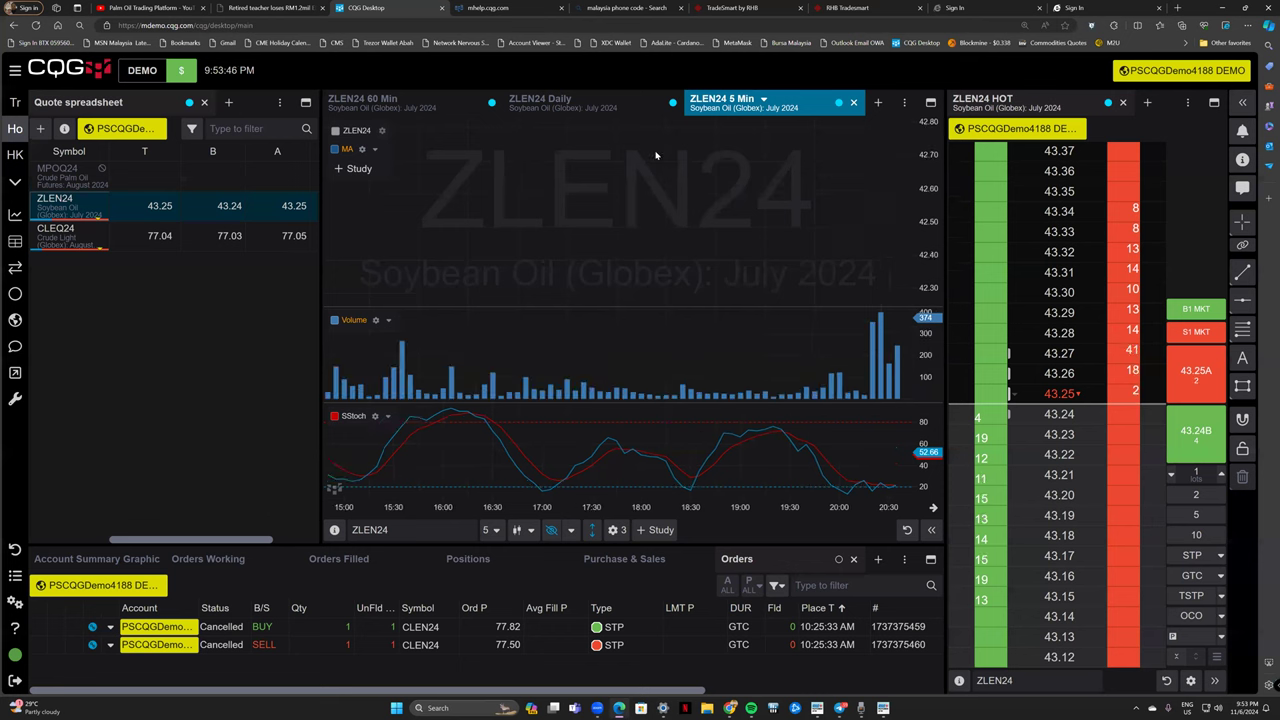
{"action": "left_click", "coordinate": [907, 530]}
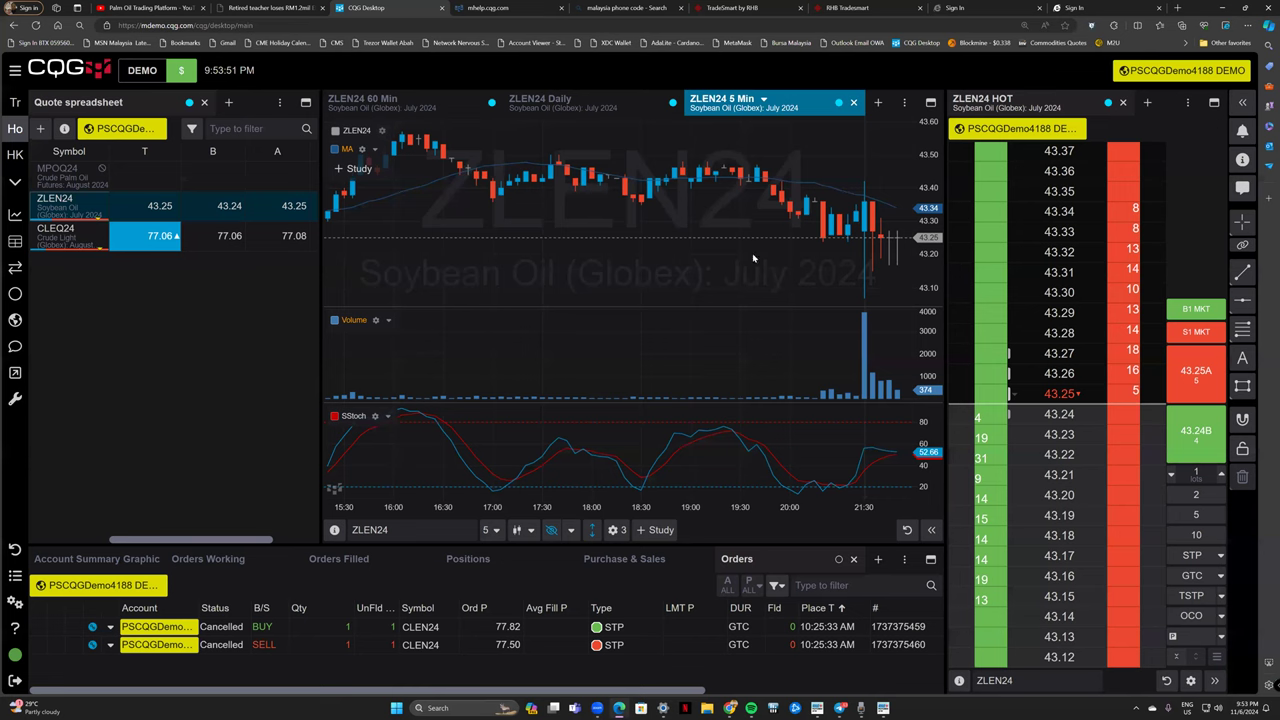
Browse the lower prices in the ZLEN24 HOT ladder and recenter it on the current market price.
{"action": "scroll", "coordinate": [1055, 490], "scroll_direction": "down", "scroll_amount": 15}
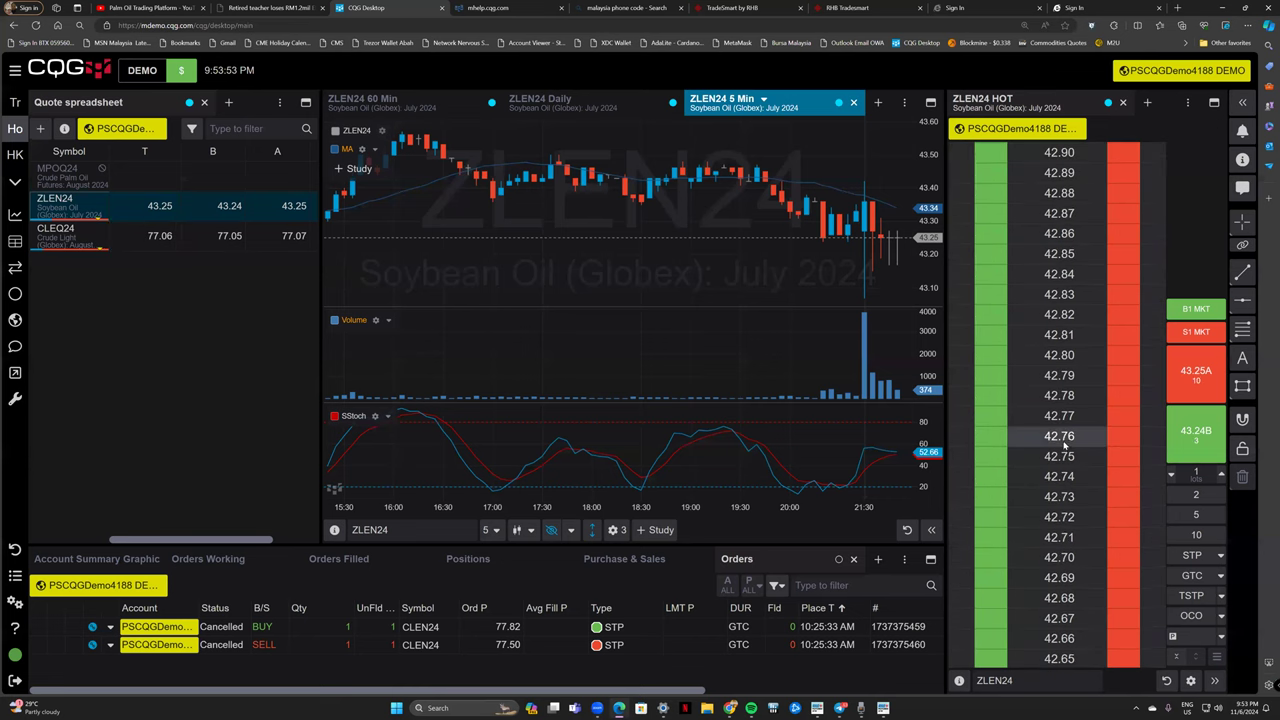
{"action": "left_click", "coordinate": [1051, 271]}
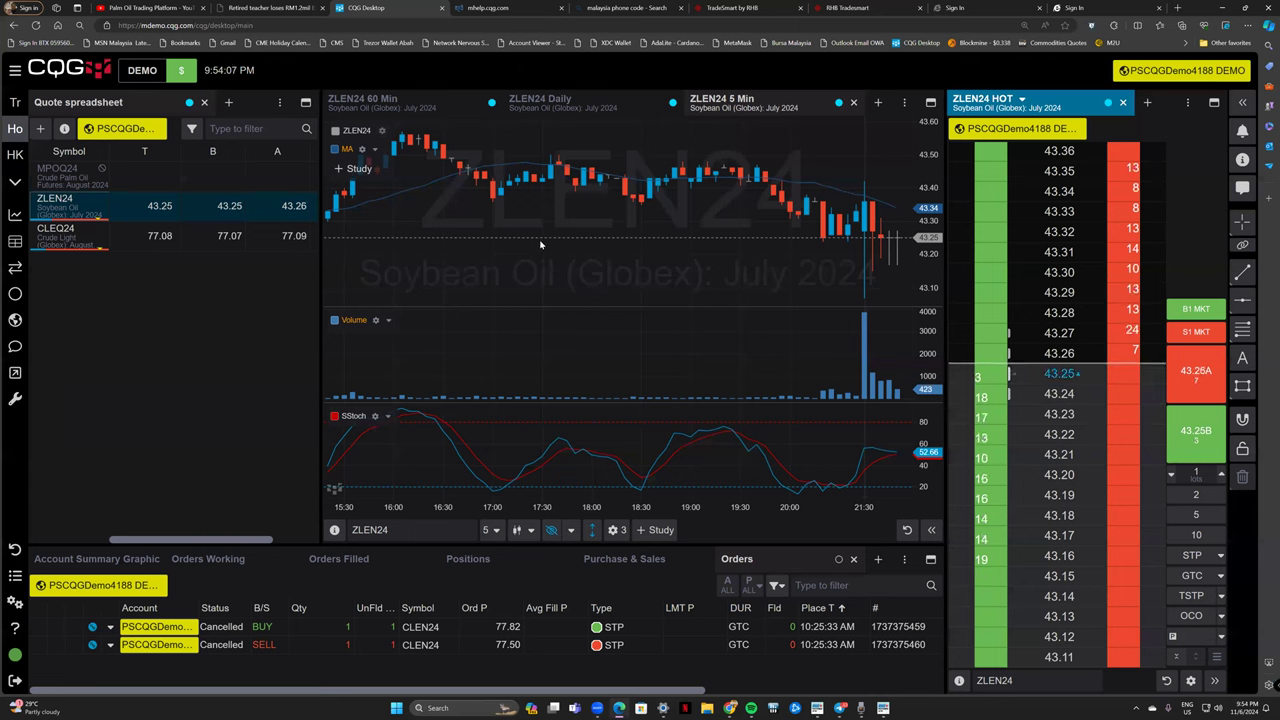
Replace MPOQ24 in the Quote spreadsheet with the September 2024 crude palm oil contract, F.US.MPOU24.
{"action": "left_click", "coordinate": [66, 181]}
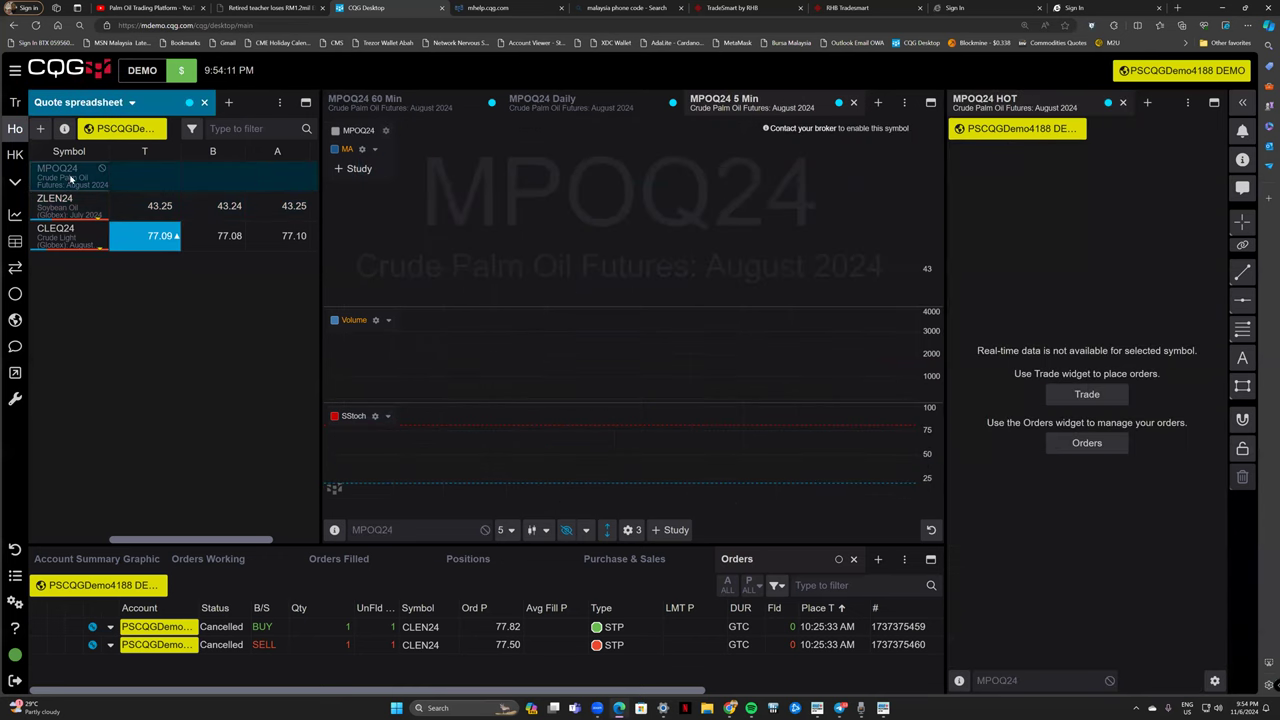
{"action": "right_click", "coordinate": [71, 178]}
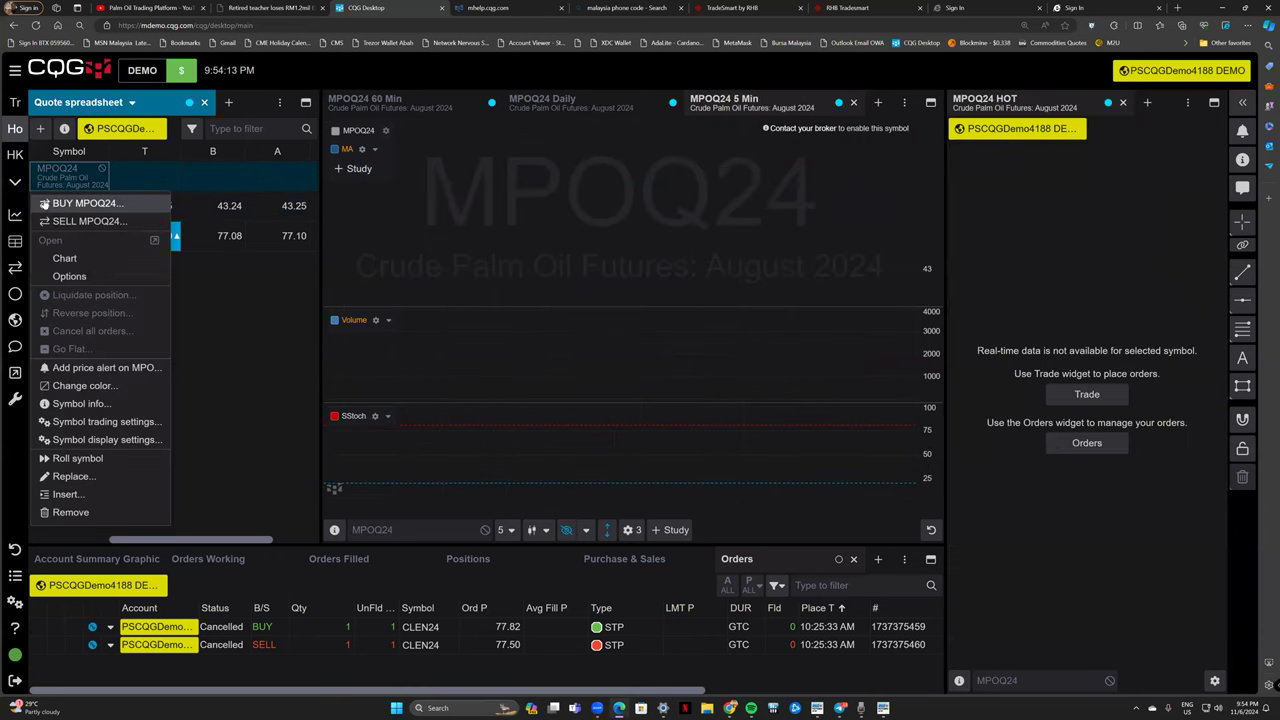
{"action": "left_click", "coordinate": [116, 221]}
{"action": "right_click", "coordinate": [76, 178]}
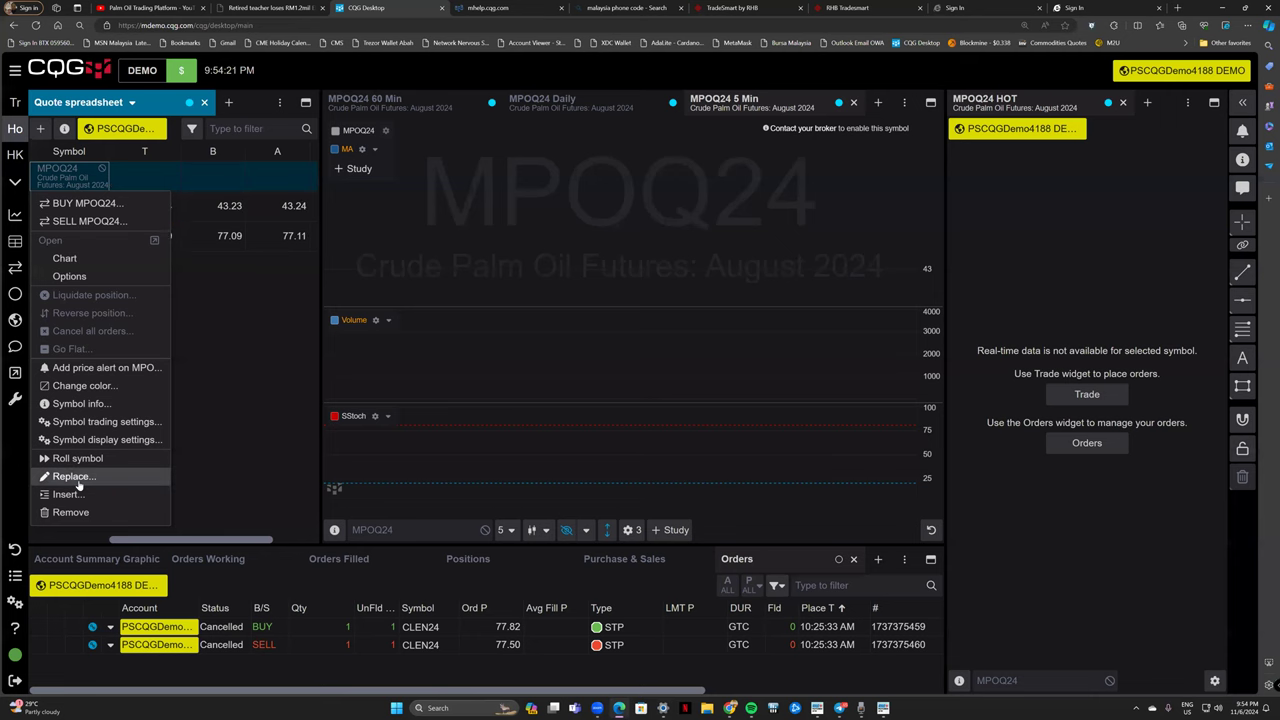
{"action": "left_click", "coordinate": [76, 478]}
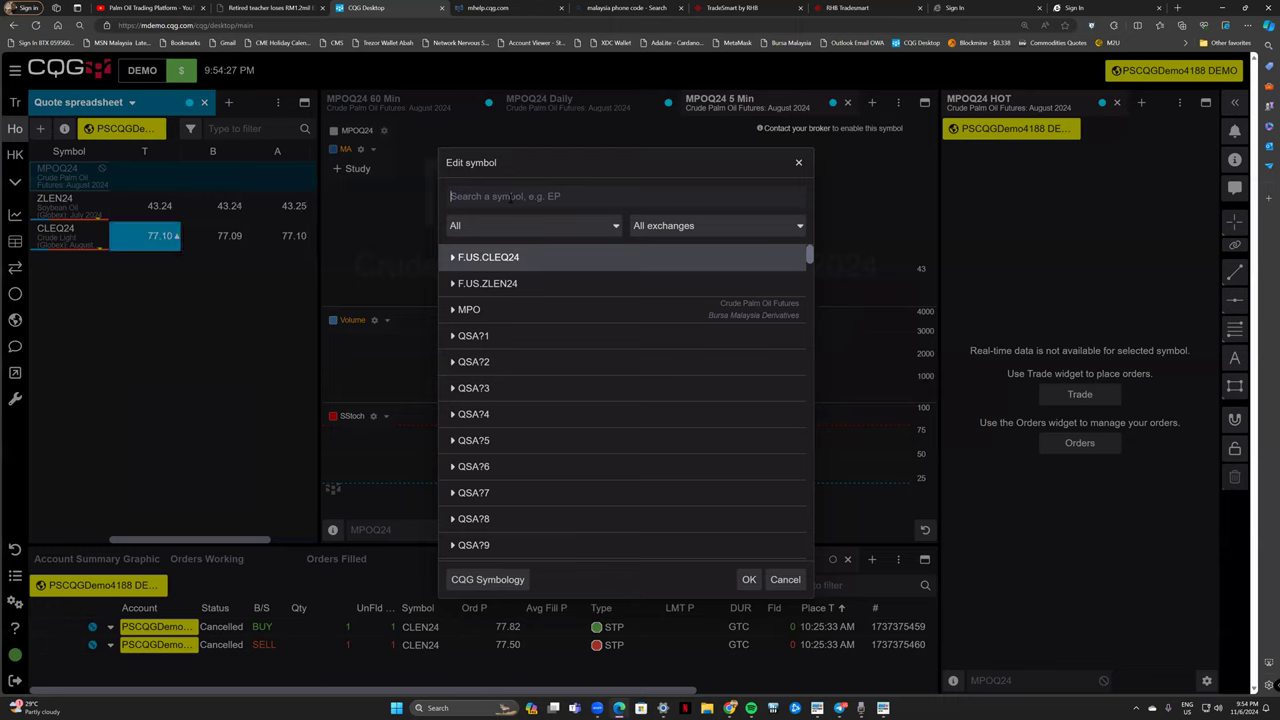
{"action": "left_click", "coordinate": [460, 310]}
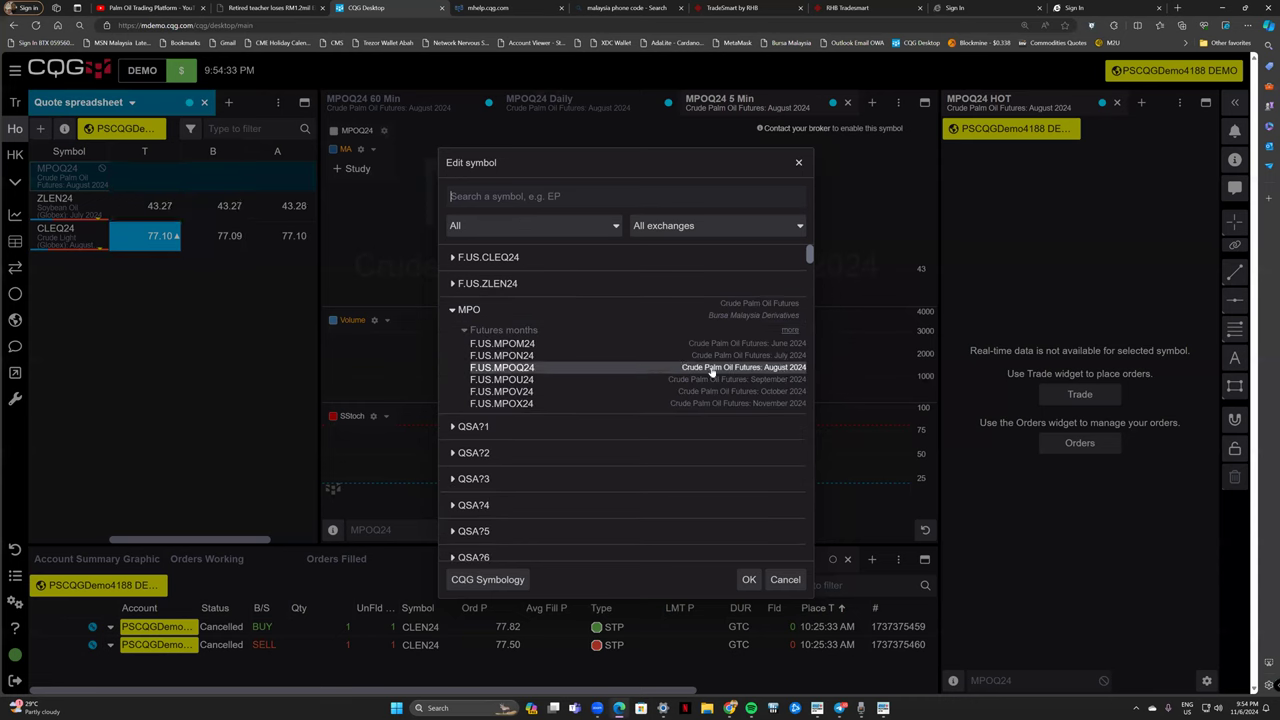
{"action": "left_click", "coordinate": [503, 379]}
{"action": "left_click", "coordinate": [749, 580]}
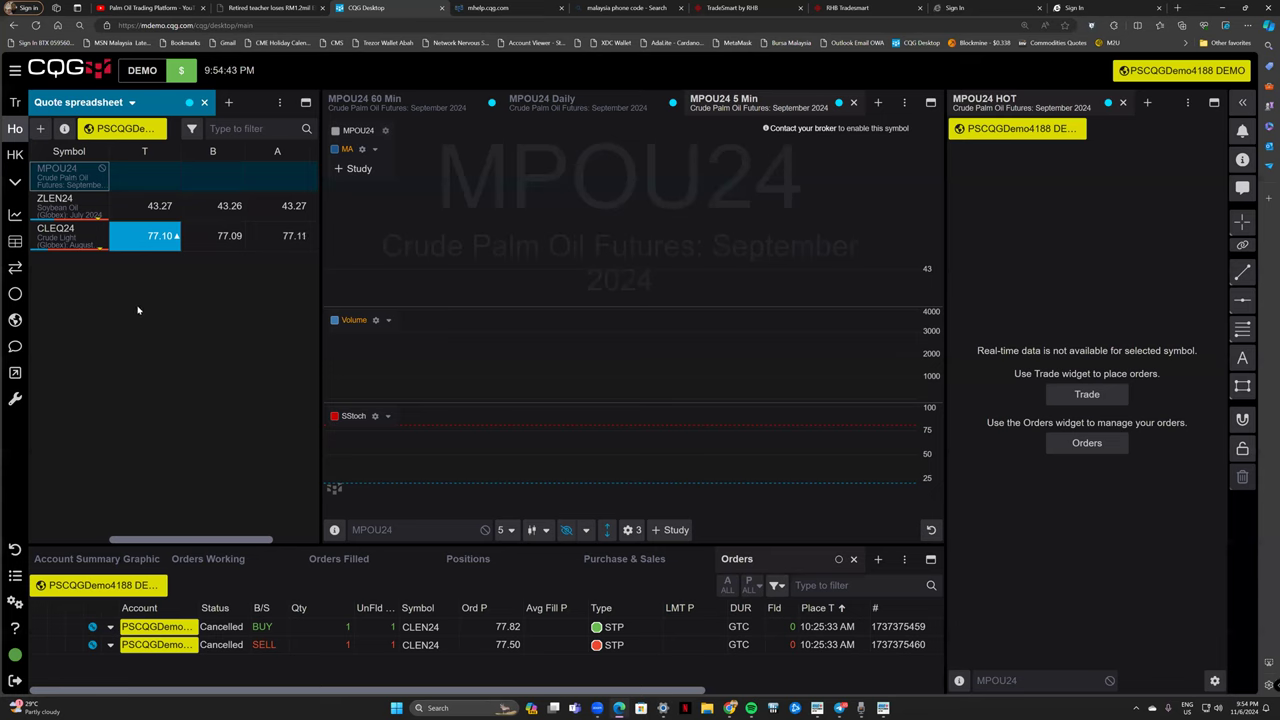
Load CLEQ24 from the Quote spreadsheet into the linked widgets and show its 60 Min chart.
{"action": "left_click", "coordinate": [104, 240]}
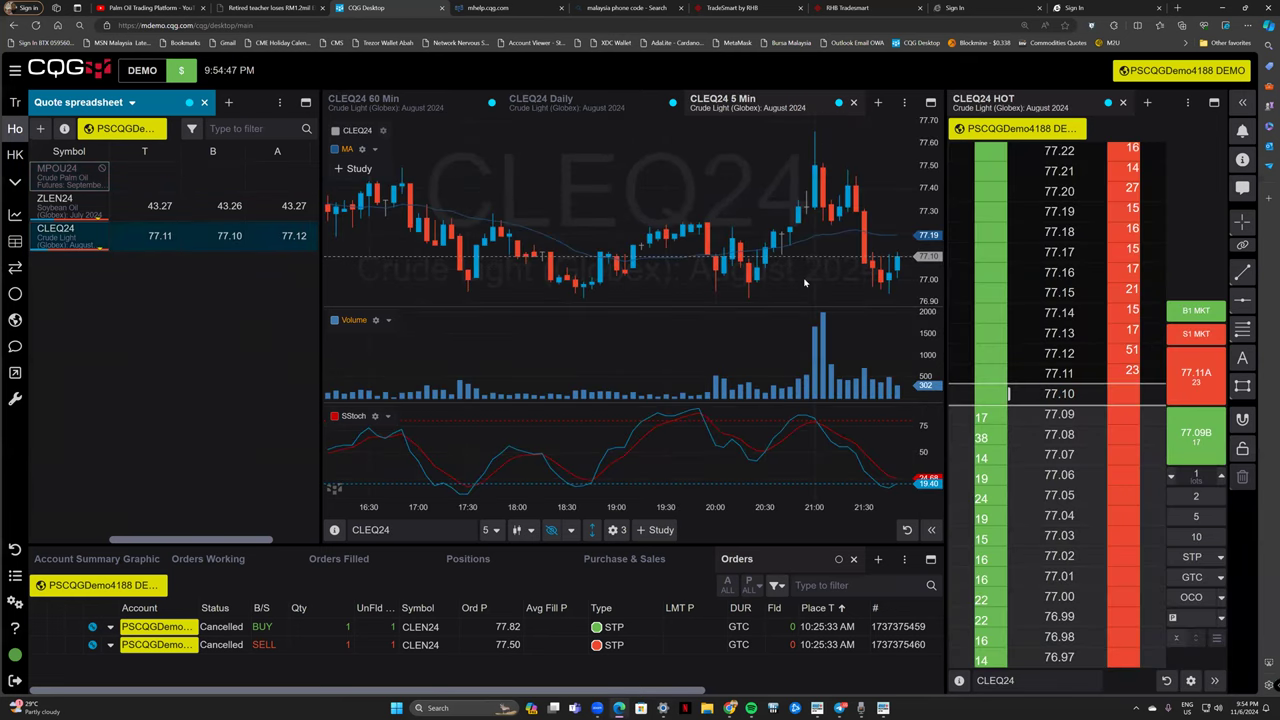
{"action": "left_click", "coordinate": [808, 277]}
{"action": "left_click", "coordinate": [363, 99]}
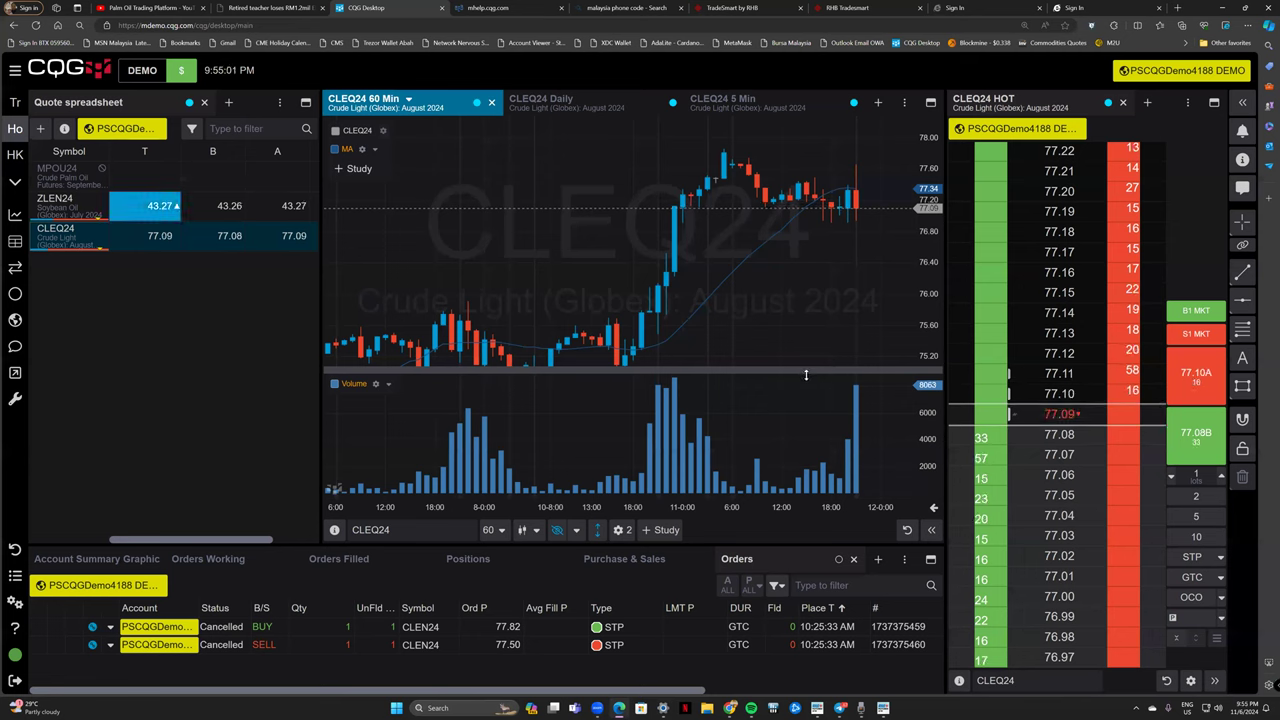
Show the Account Summary Graphic widget, and expand and collapse the sidebar to view its labels.
{"action": "left_click", "coordinate": [97, 559]}
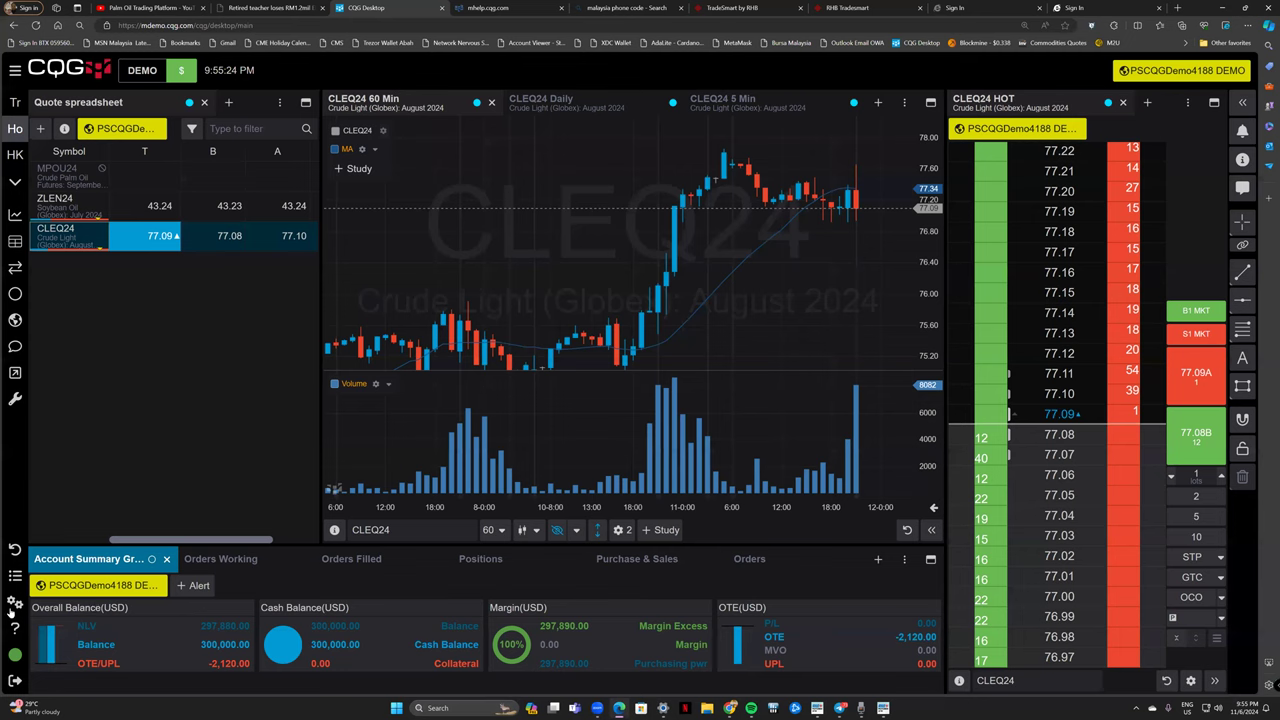
{"action": "left_click", "coordinate": [15, 70]}
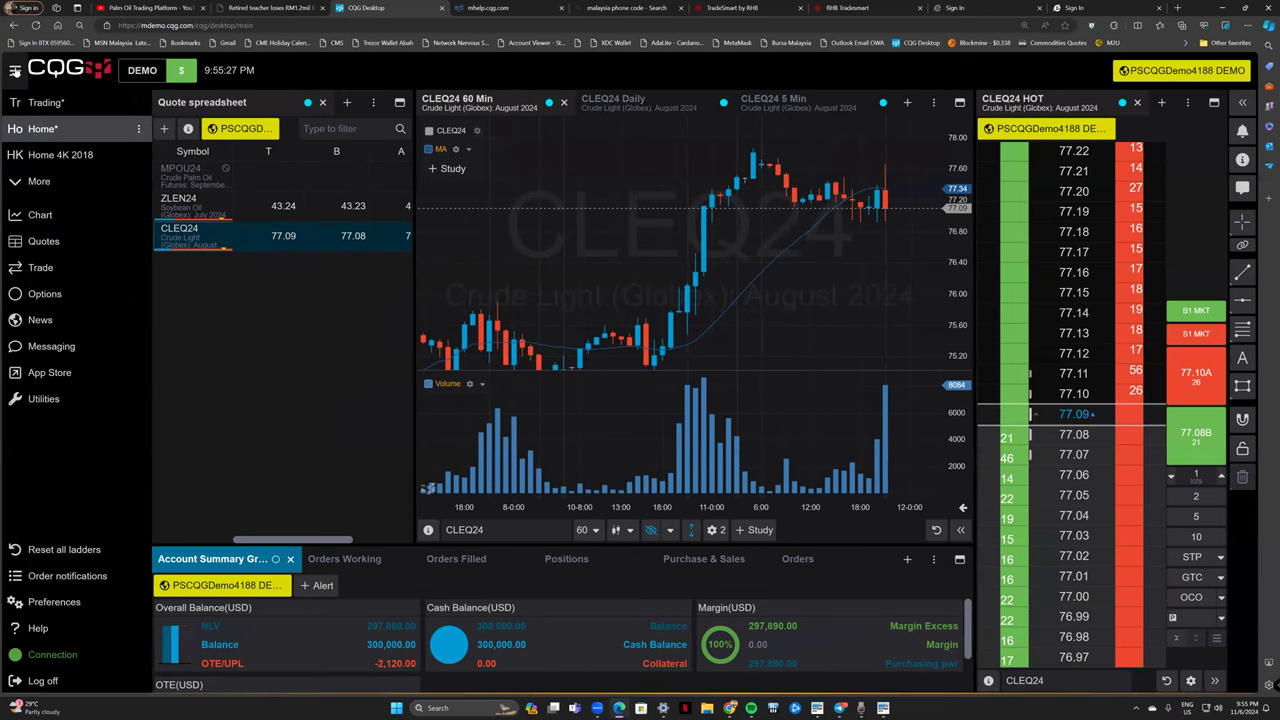
{"action": "left_click", "coordinate": [15, 70]}
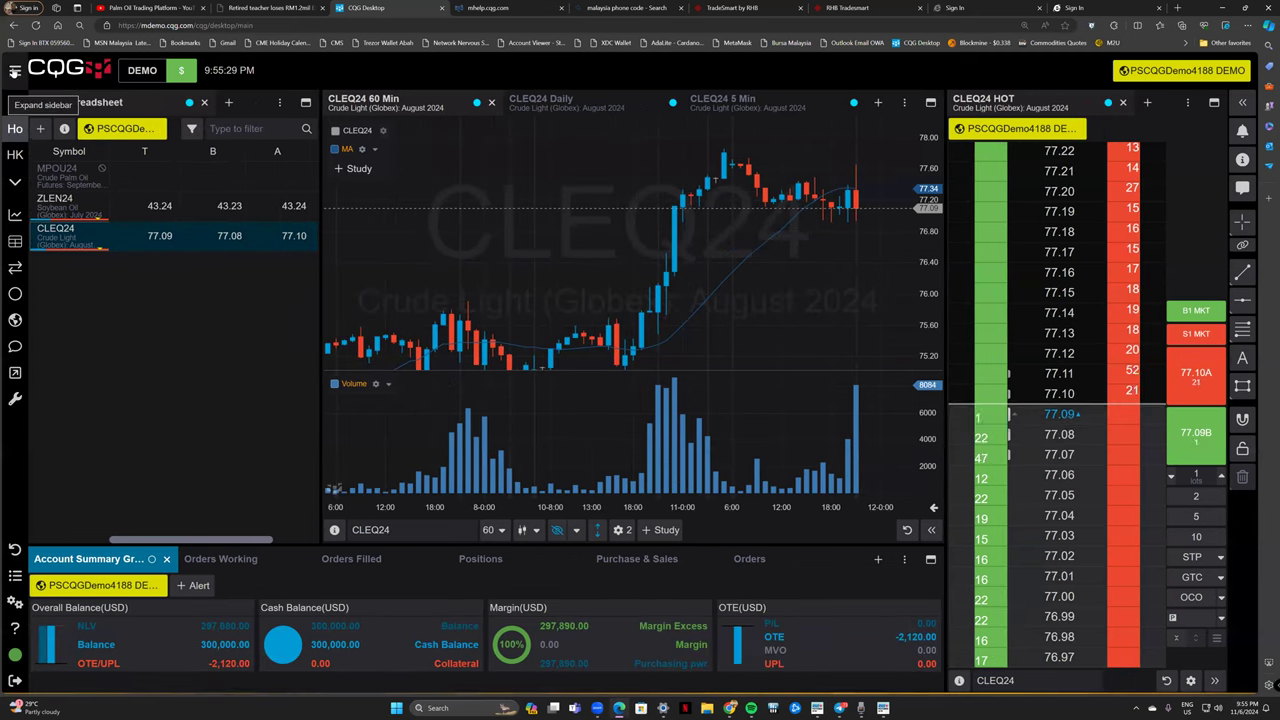
{"action": "left_click", "coordinate": [15, 70]}
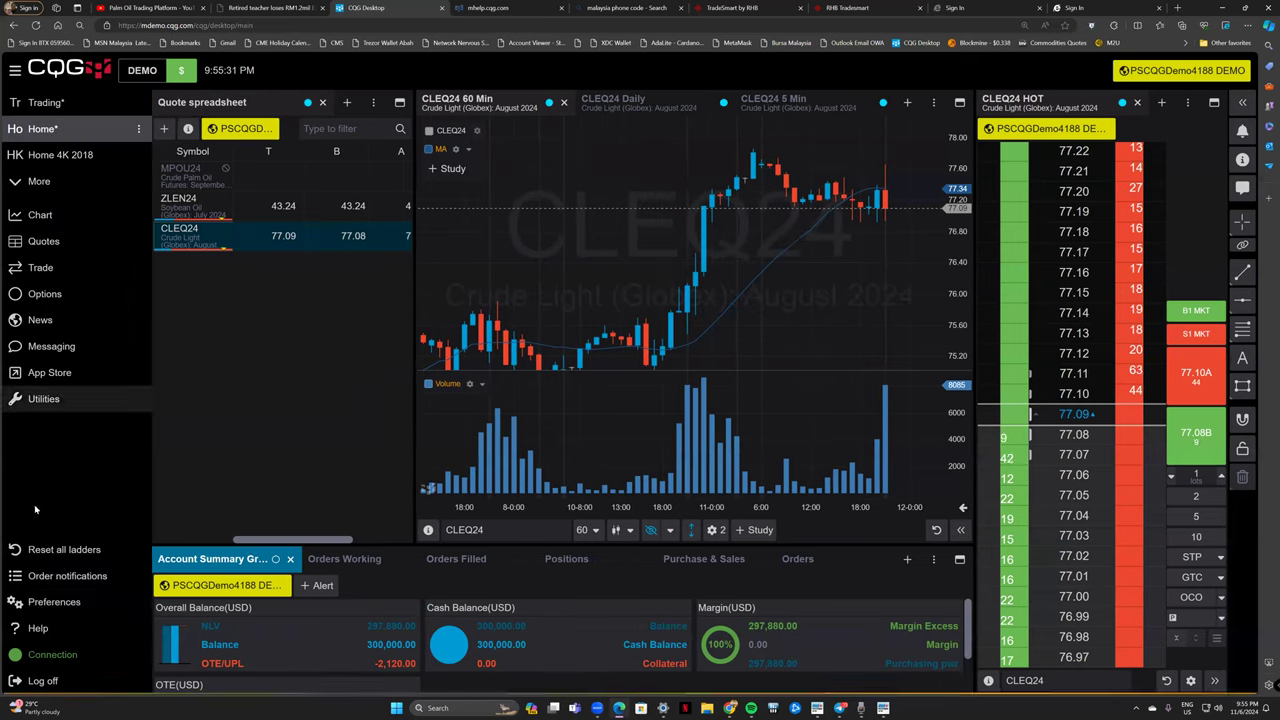
{"action": "left_click", "coordinate": [13, 71]}
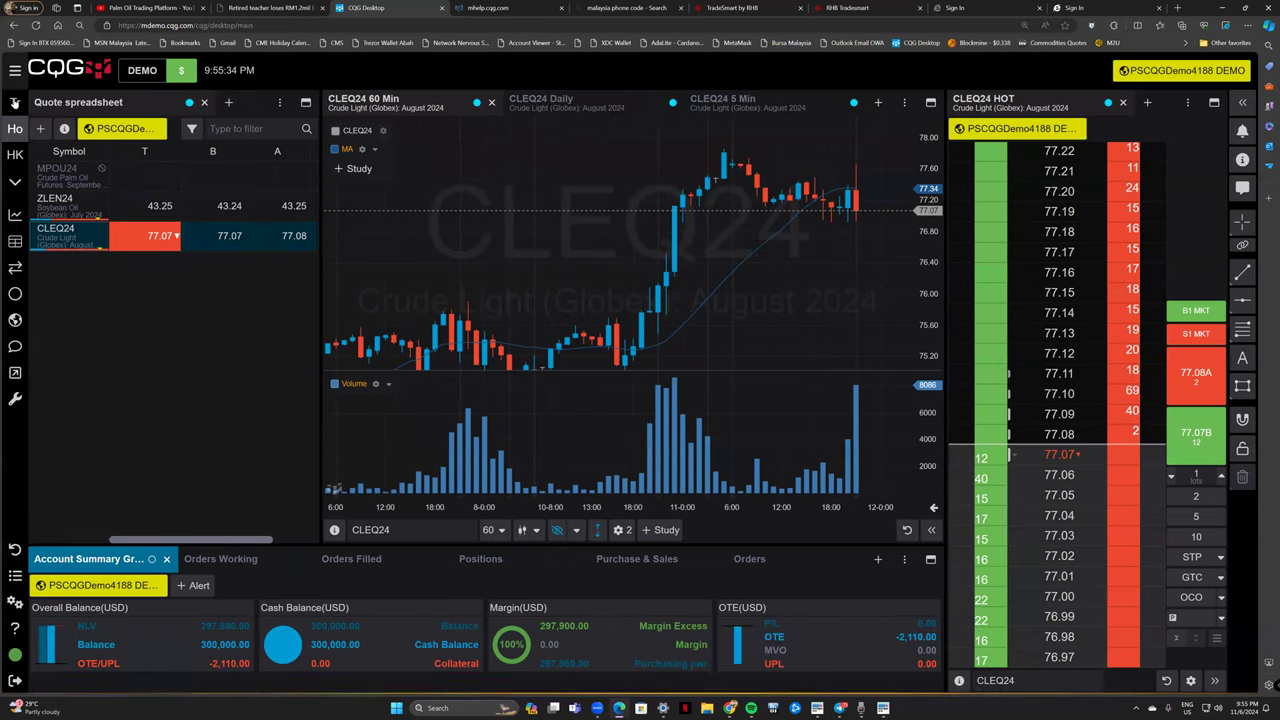
Open the preferences, view the Change password form without filling it in, and return to the preferences list.
{"action": "left_click", "coordinate": [15, 602]}
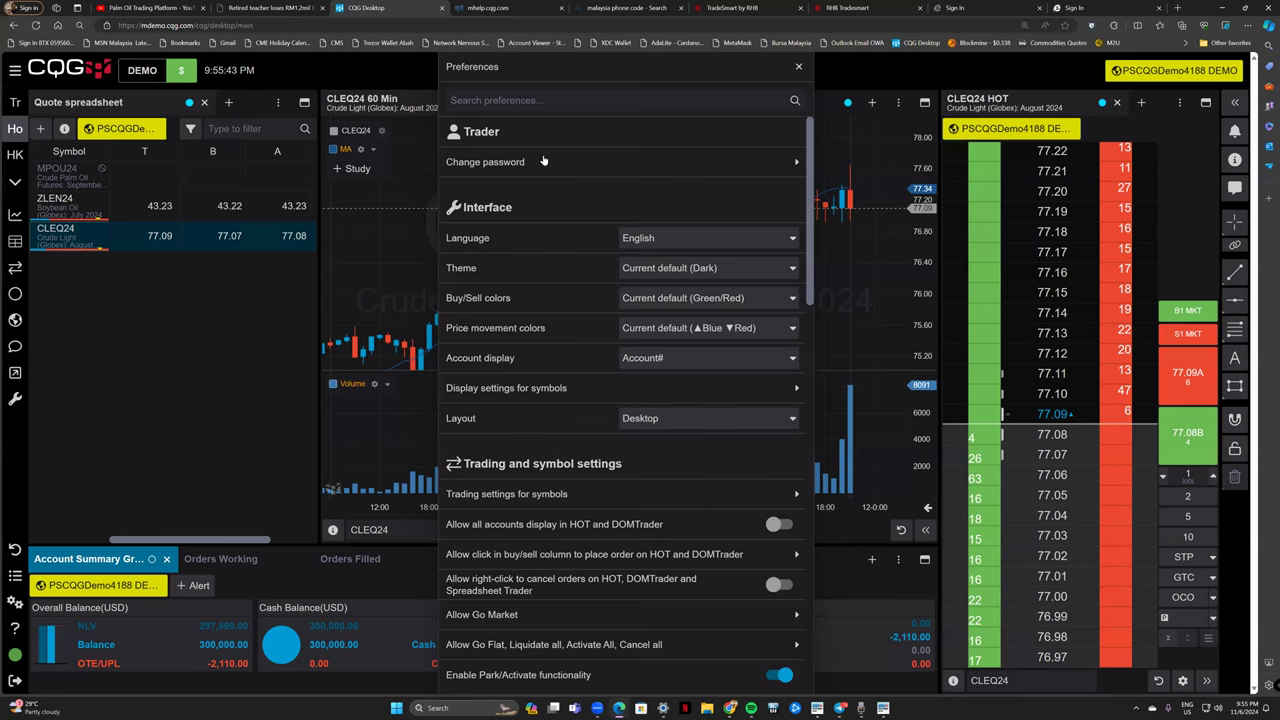
{"action": "left_click", "coordinate": [582, 164]}
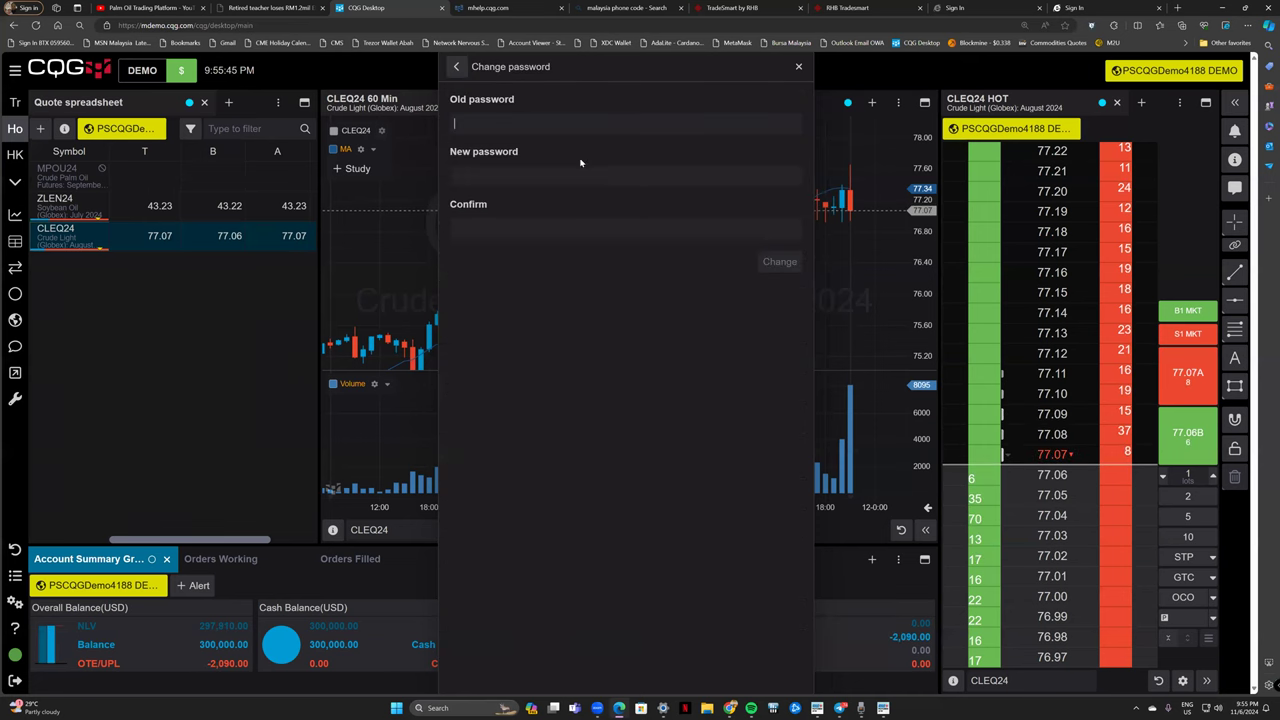
{"action": "left_click", "coordinate": [456, 66]}
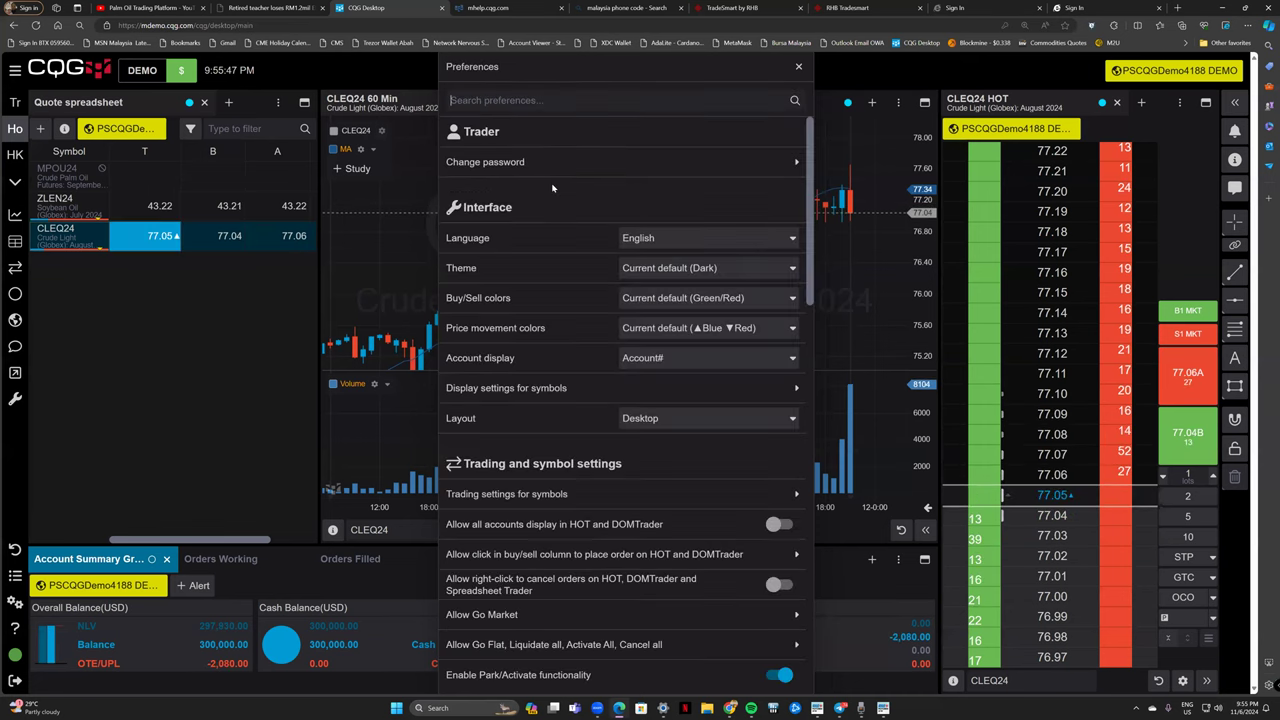
Set the reporting currency to MYR in the Reporting preferences and close the preferences.
{"action": "scroll", "coordinate": [574, 466], "scroll_direction": "down", "scroll_amount": 3}
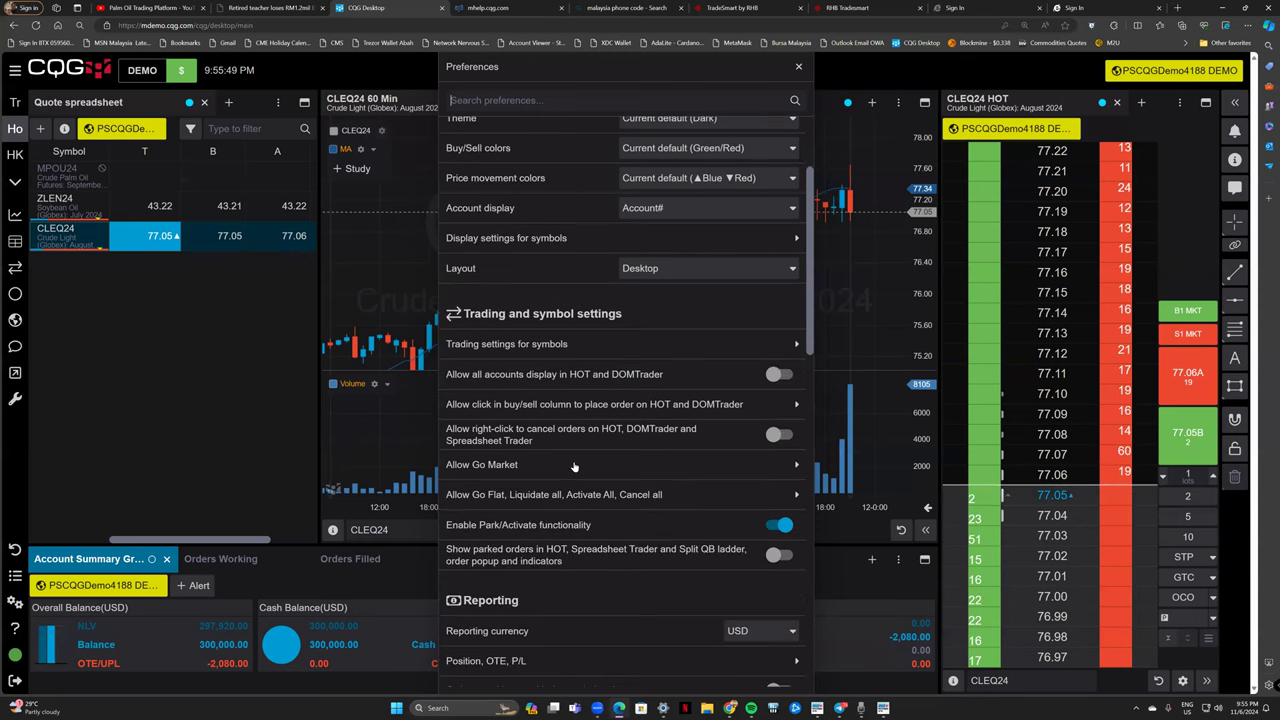
{"action": "scroll", "coordinate": [574, 466], "scroll_direction": "down", "scroll_amount": 3}
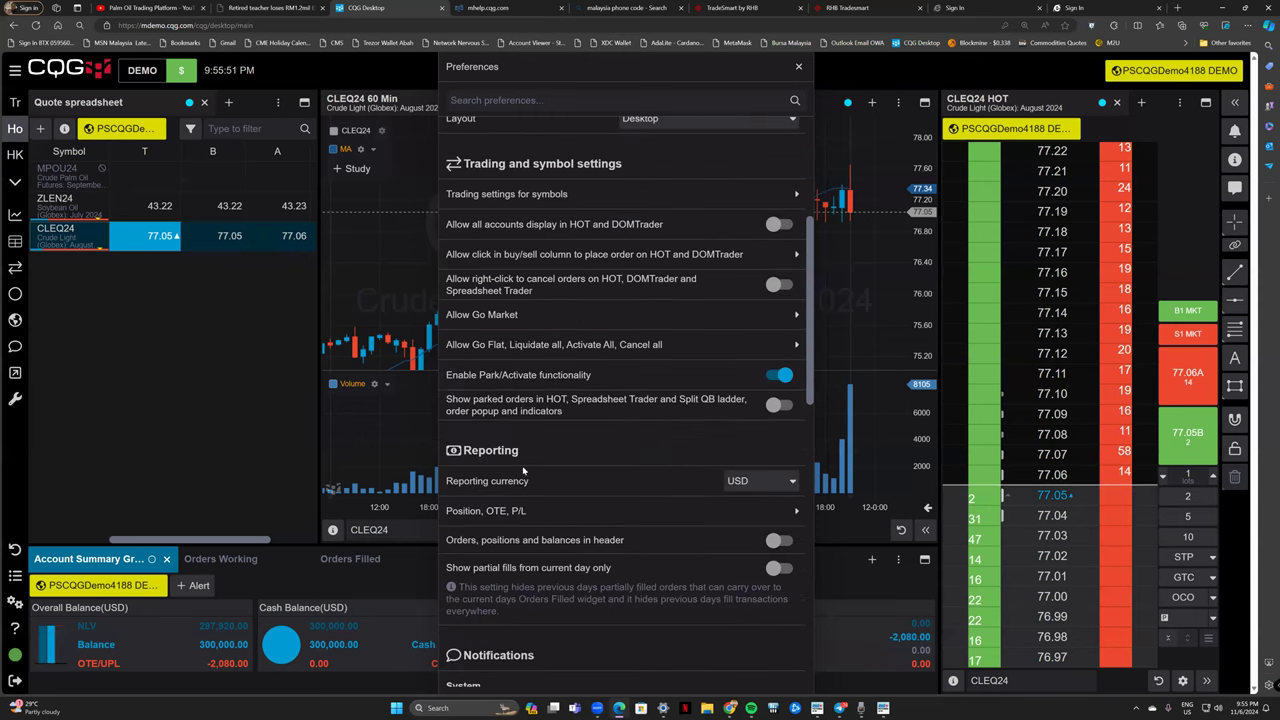
{"action": "left_click_drag", "start_coordinate": [463, 450], "coordinate": [527, 451]}
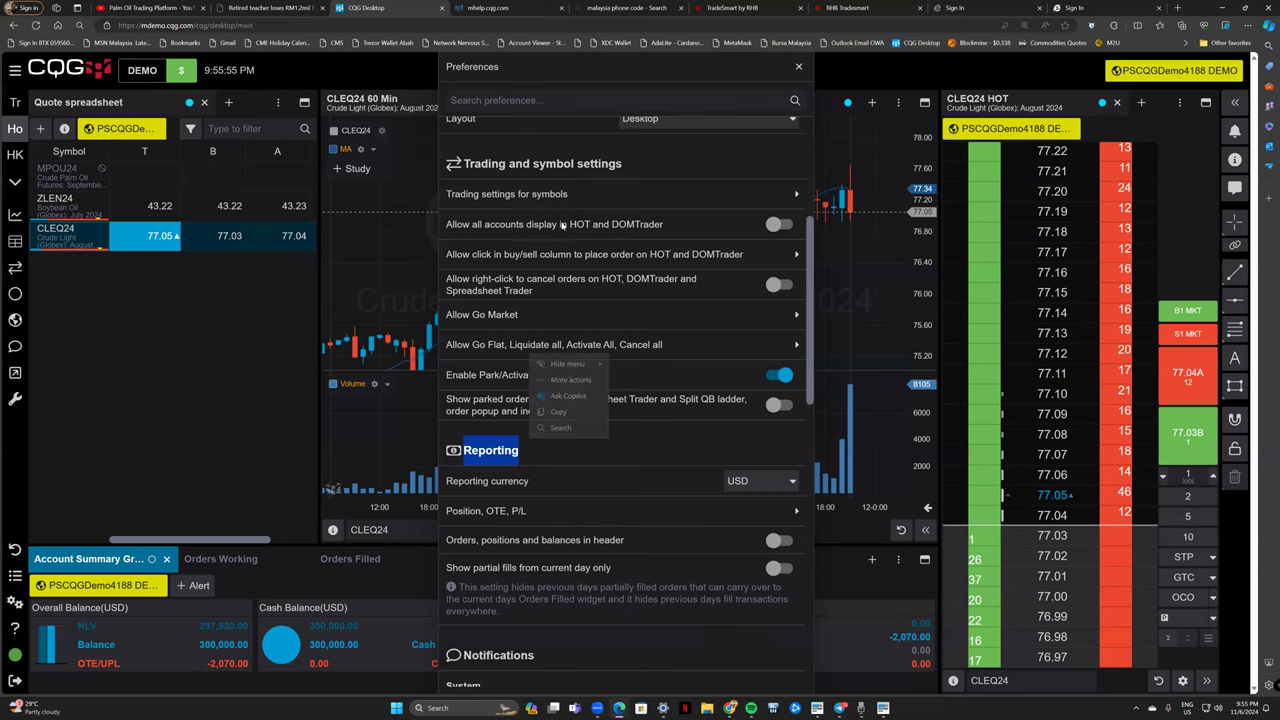
{"action": "scroll", "coordinate": [564, 445], "scroll_direction": "down", "scroll_amount": 4}
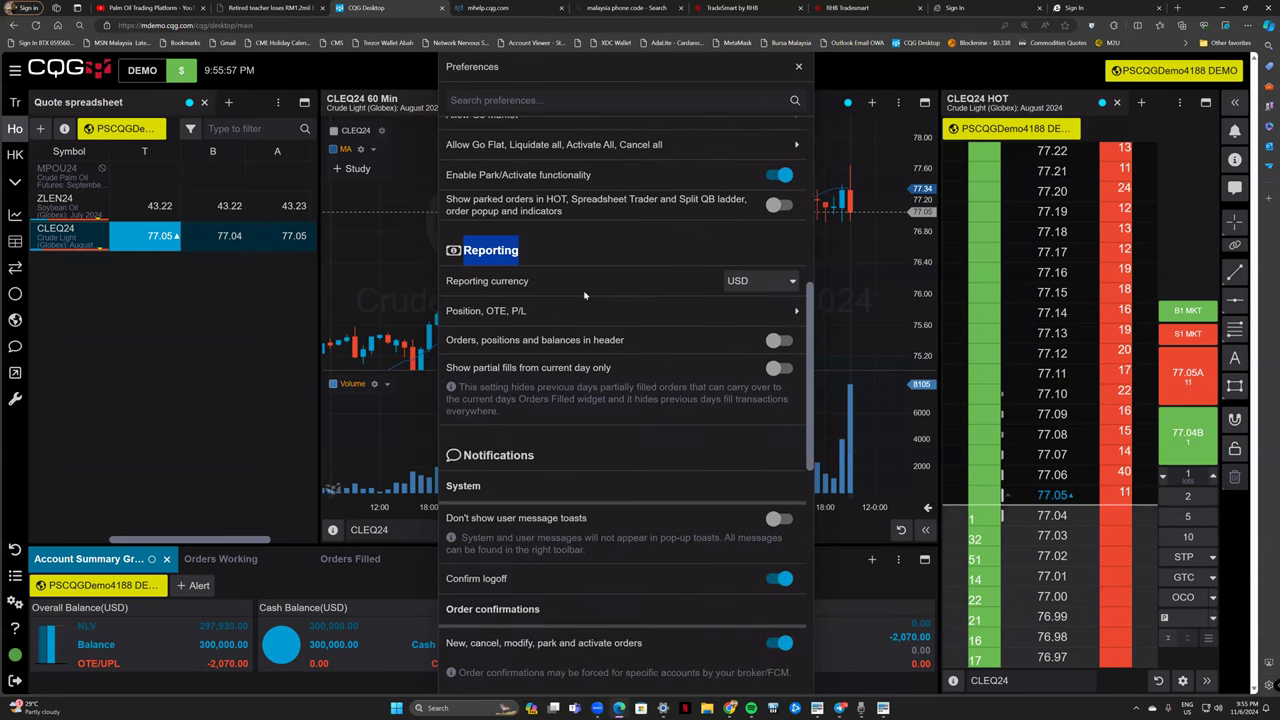
{"action": "left_click", "coordinate": [745, 281]}
{"action": "scroll", "coordinate": [724, 484], "scroll_direction": "down", "scroll_amount": 5}
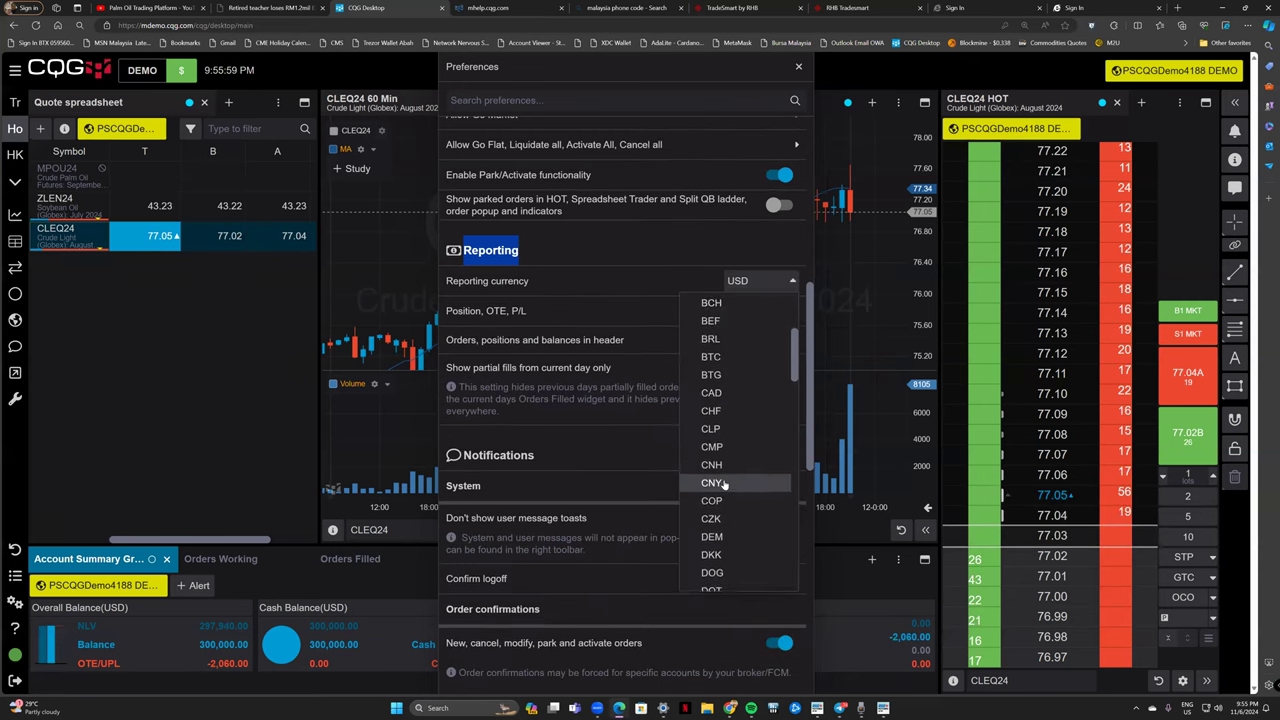
{"action": "scroll", "coordinate": [726, 485], "scroll_direction": "down", "scroll_amount": 3}
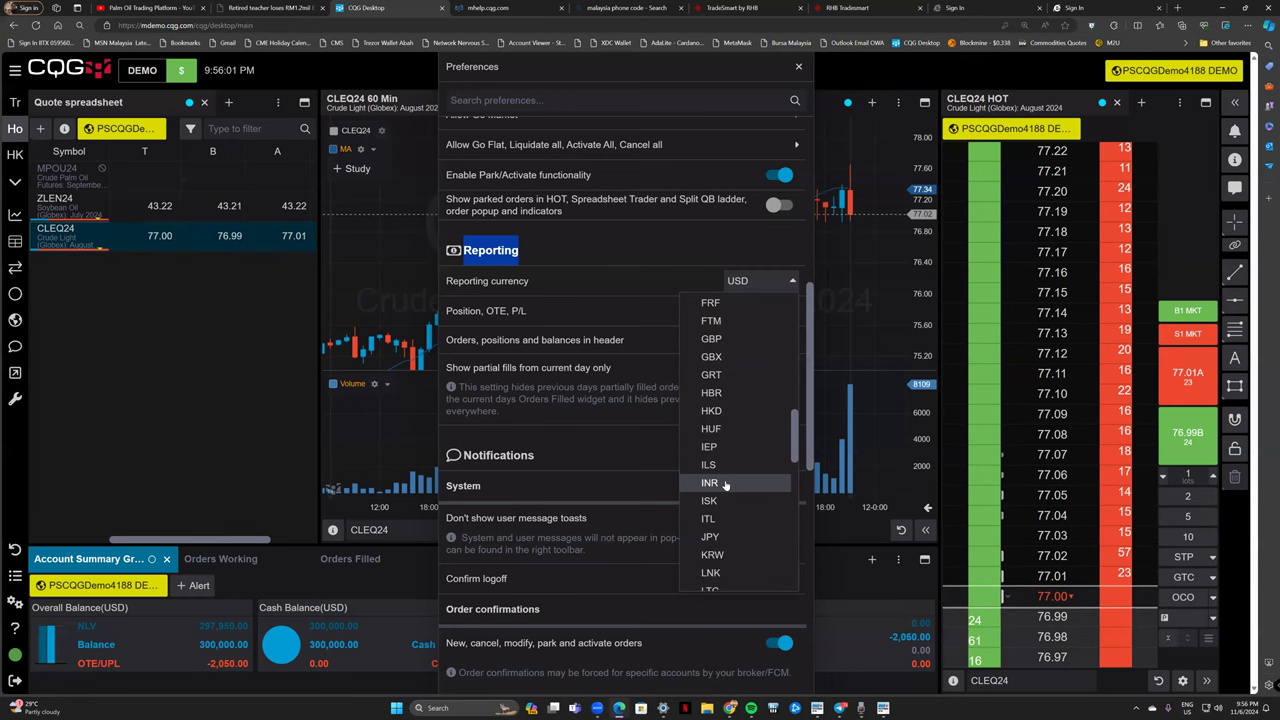
{"action": "scroll", "coordinate": [726, 485], "scroll_direction": "down", "scroll_amount": 3}
{"action": "scroll", "coordinate": [726, 485], "scroll_direction": "down", "scroll_amount": 2}
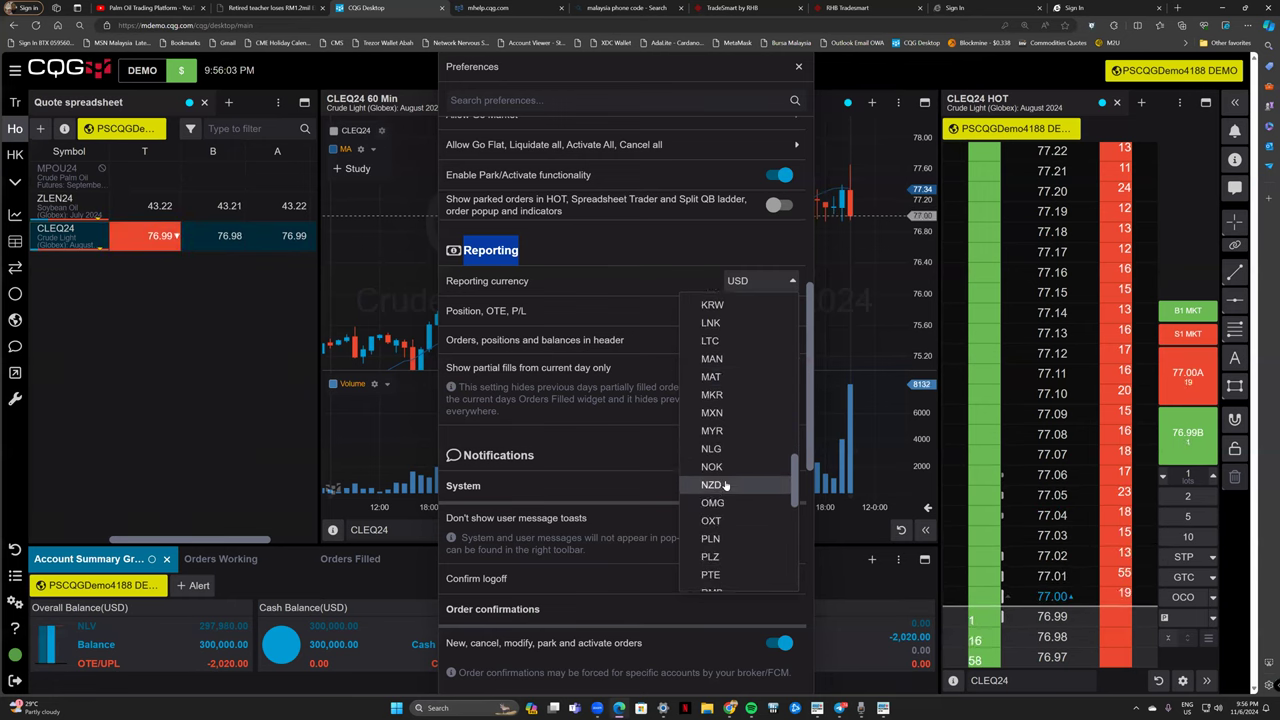
{"action": "scroll", "coordinate": [726, 485], "scroll_direction": "down", "scroll_amount": 2}
{"action": "scroll", "coordinate": [726, 485], "scroll_direction": "down", "scroll_amount": 4}
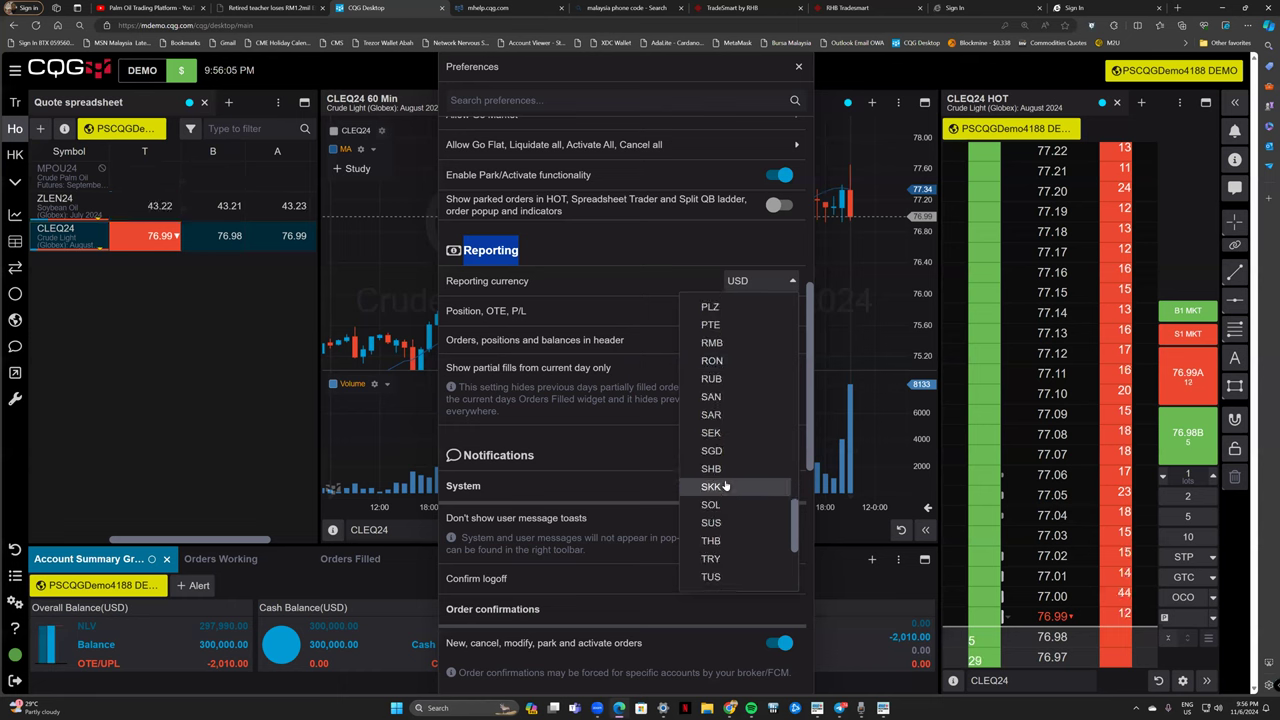
{"action": "scroll", "coordinate": [727, 473], "scroll_direction": "down", "scroll_amount": 3}
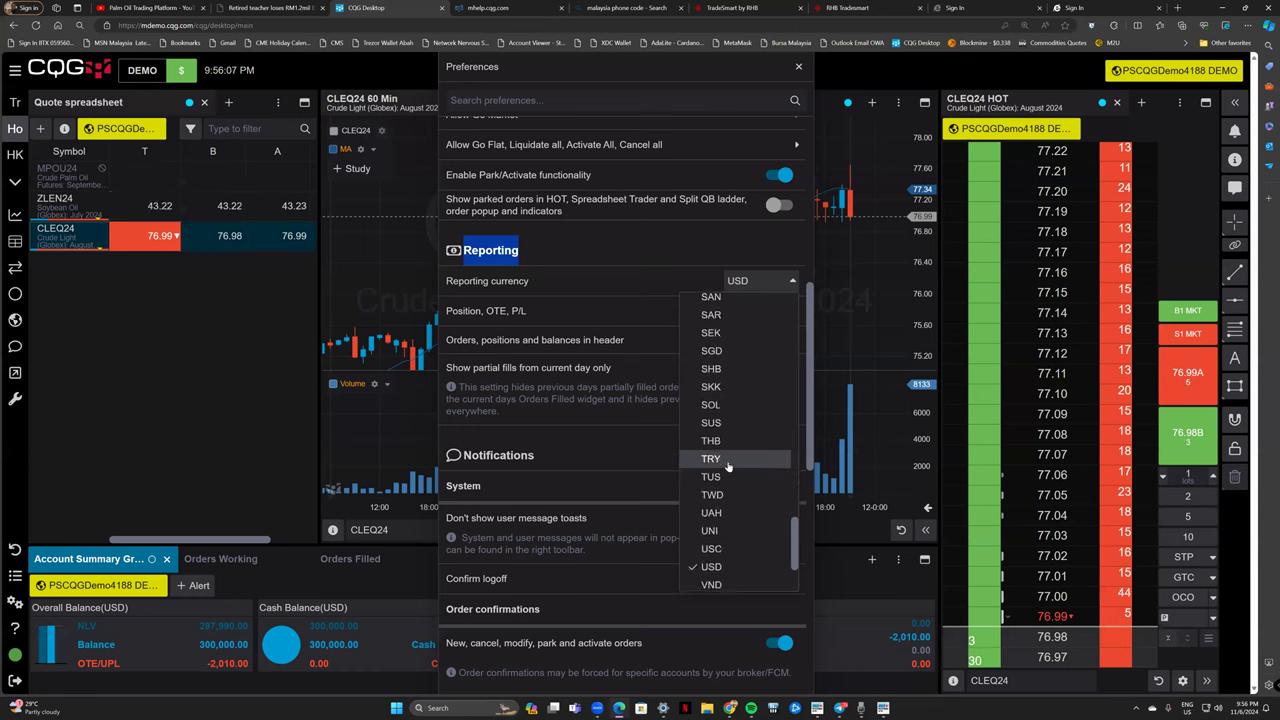
{"action": "scroll", "coordinate": [727, 470], "scroll_direction": "down", "scroll_amount": 3}
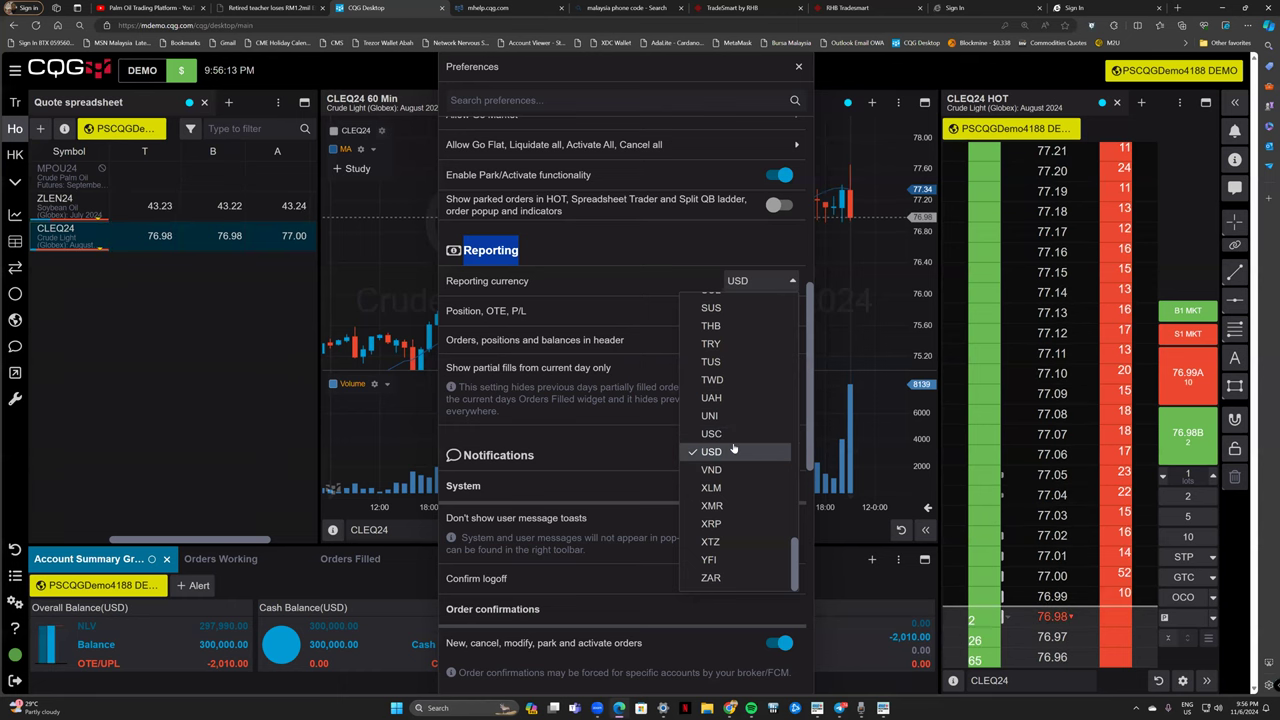
{"action": "scroll", "coordinate": [732, 452], "scroll_direction": "up", "scroll_amount": 3}
{"action": "scroll", "coordinate": [732, 450], "scroll_direction": "up", "scroll_amount": 3}
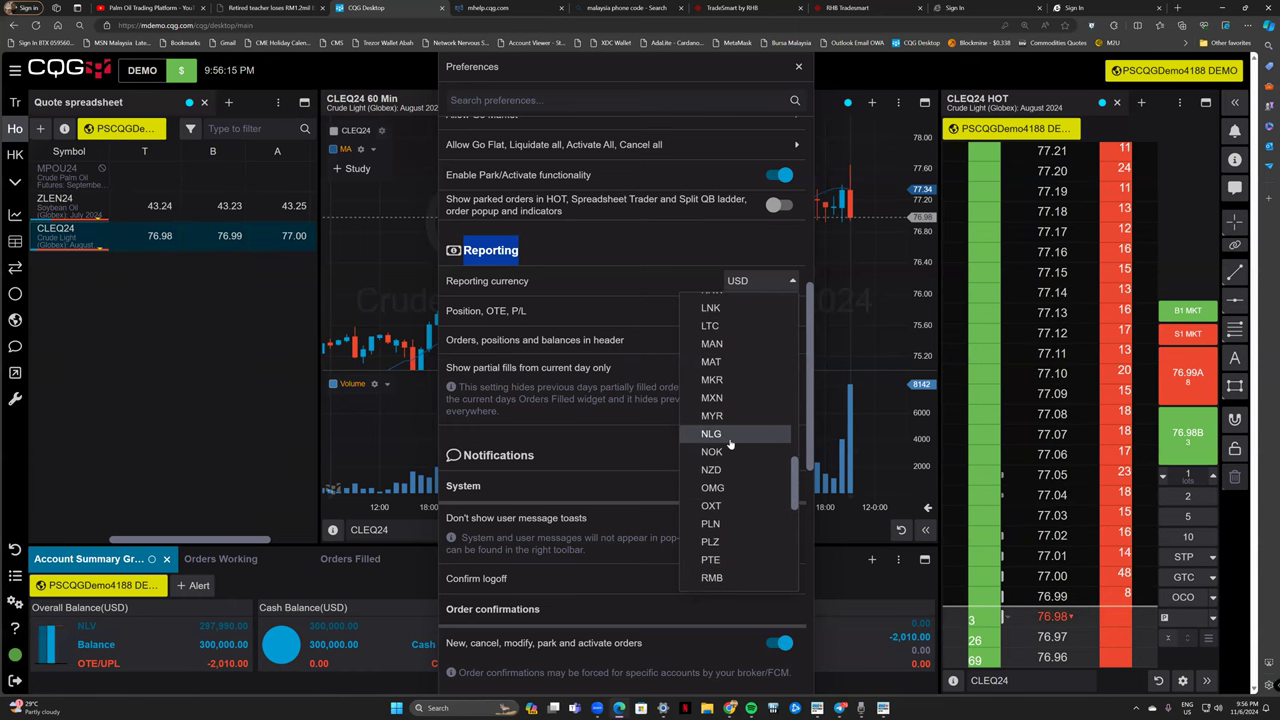
{"action": "scroll", "coordinate": [730, 445], "scroll_direction": "down", "scroll_amount": 3}
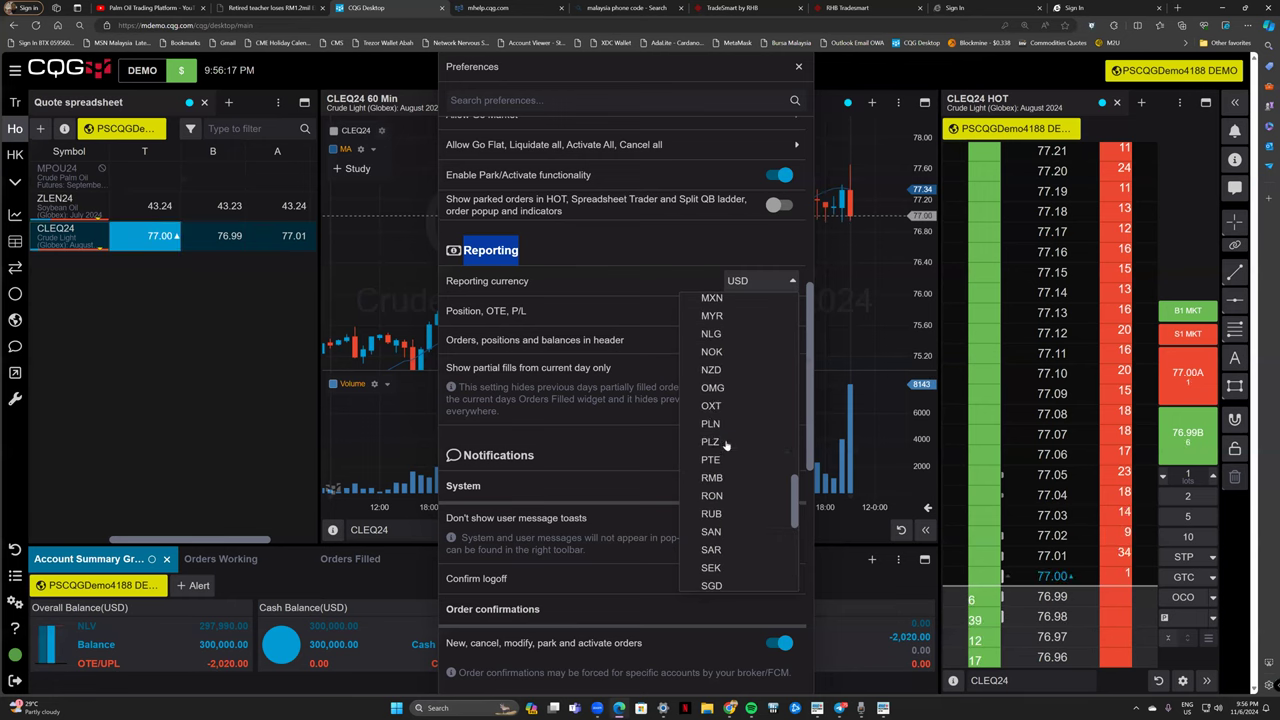
{"action": "left_click", "coordinate": [716, 464]}
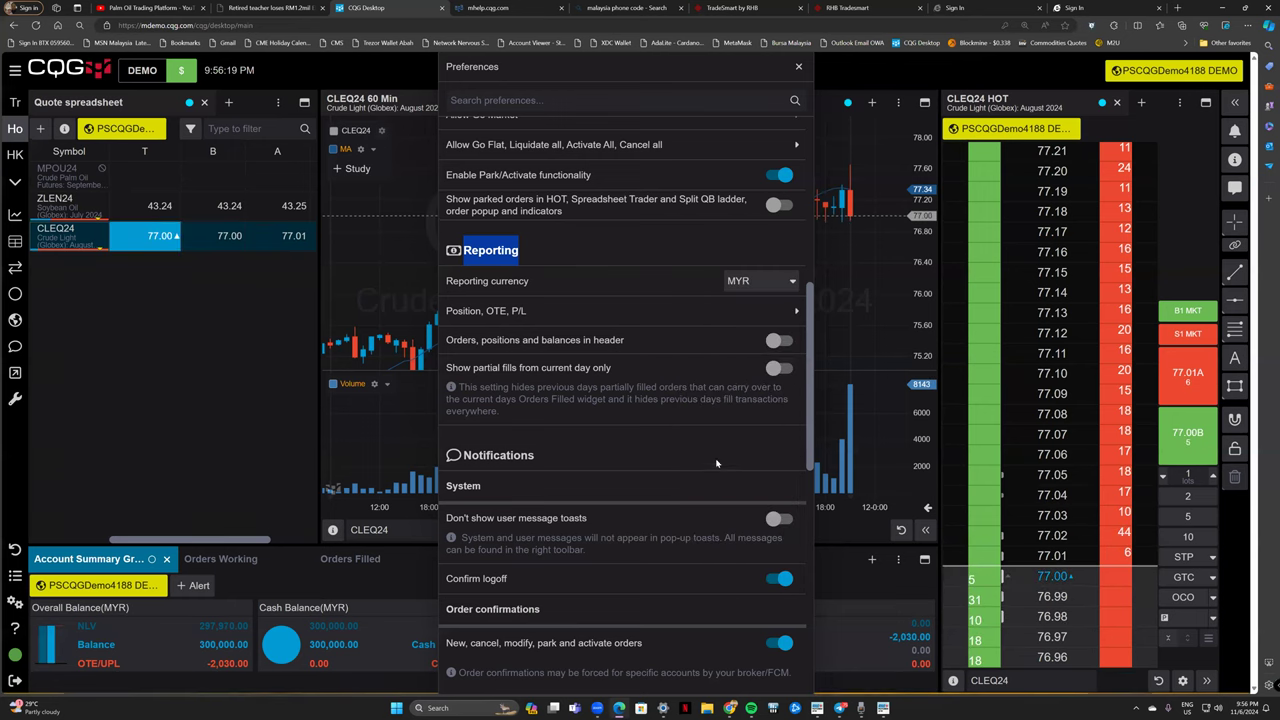
{"action": "left_click", "coordinate": [798, 66]}
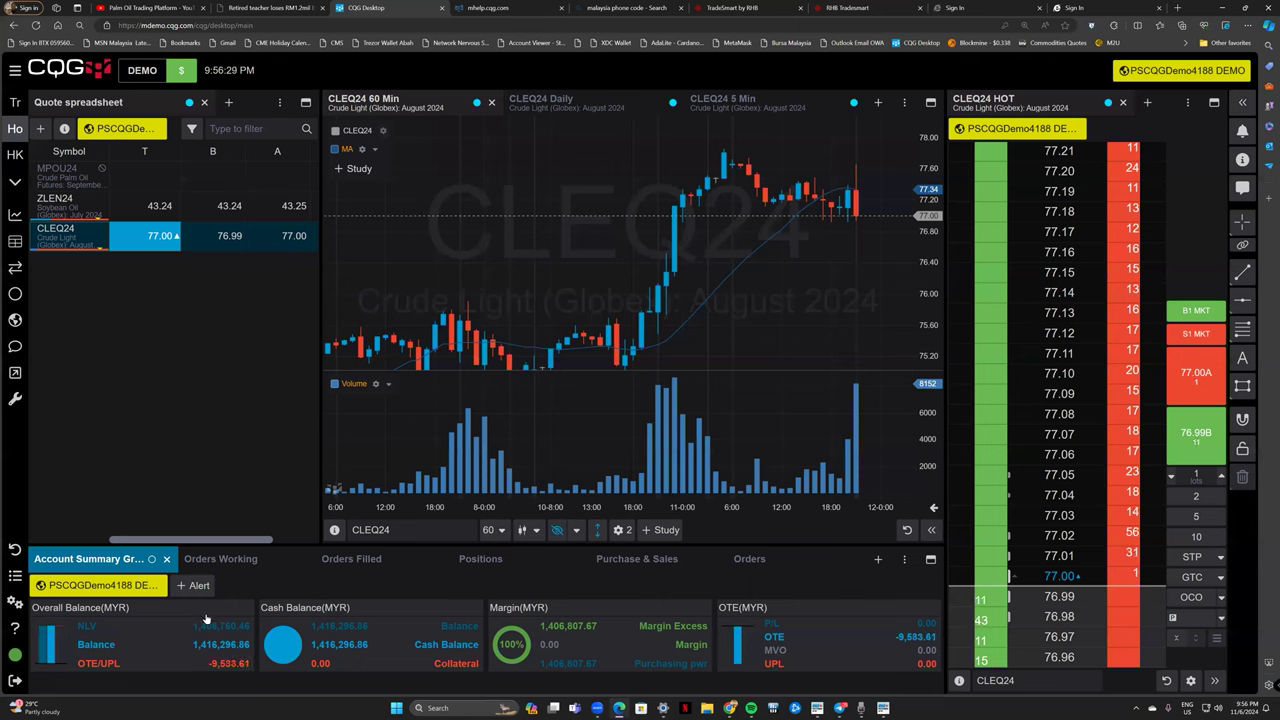
Show the Positions widget and view the trade ticket of the CLEN24 position, closing it without placing an order.
{"action": "scroll", "coordinate": [1030, 413], "scroll_direction": "down", "scroll_amount": 5}
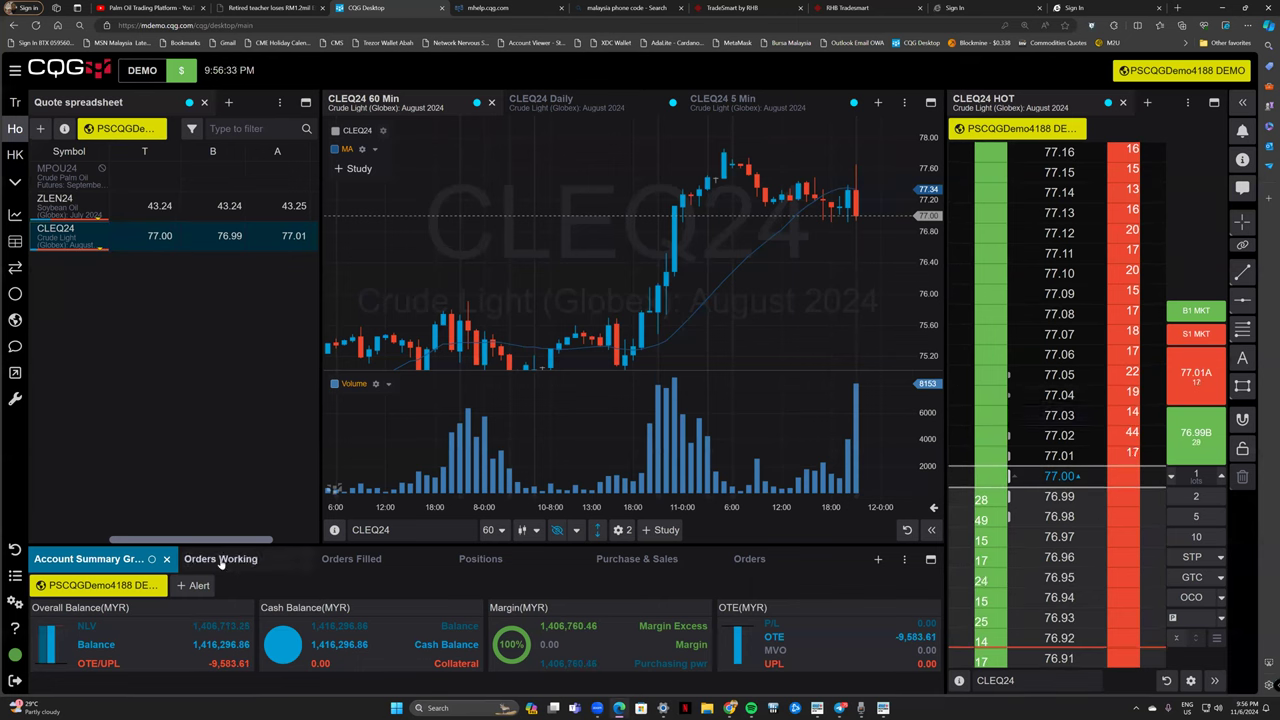
{"action": "left_click", "coordinate": [344, 566]}
{"action": "left_click", "coordinate": [480, 559]}
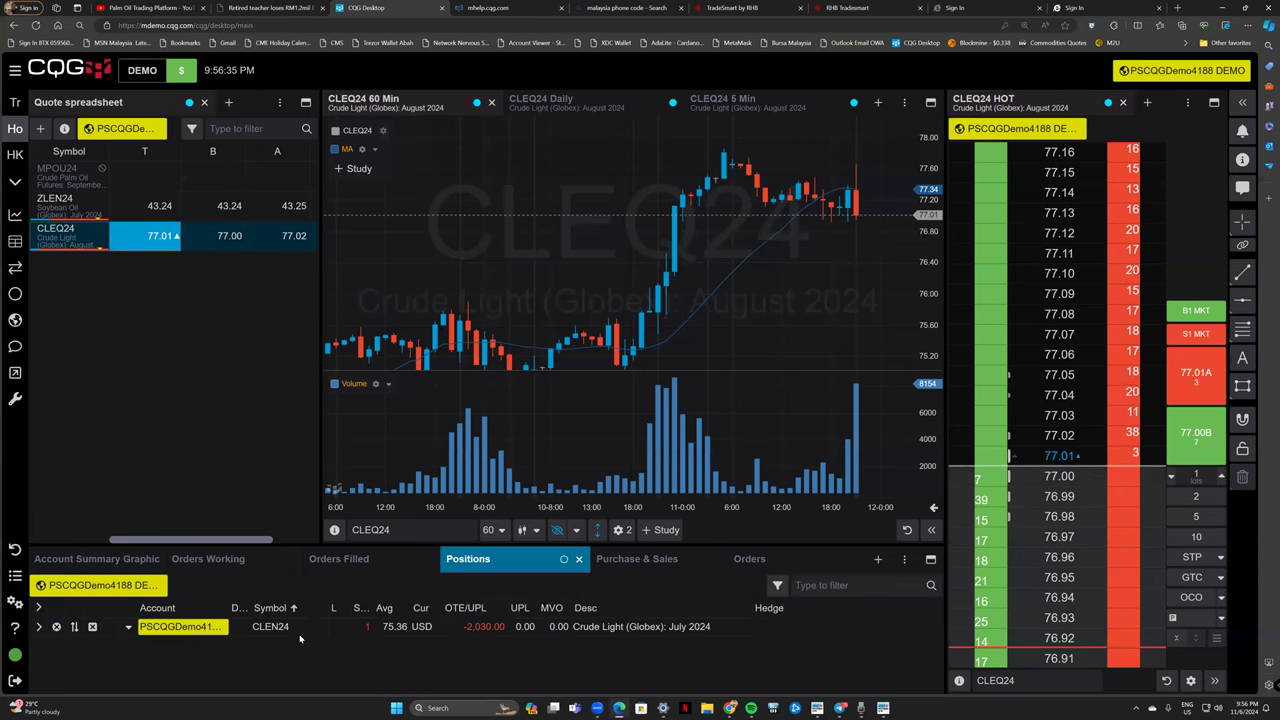
{"action": "left_click", "coordinate": [92, 627]}
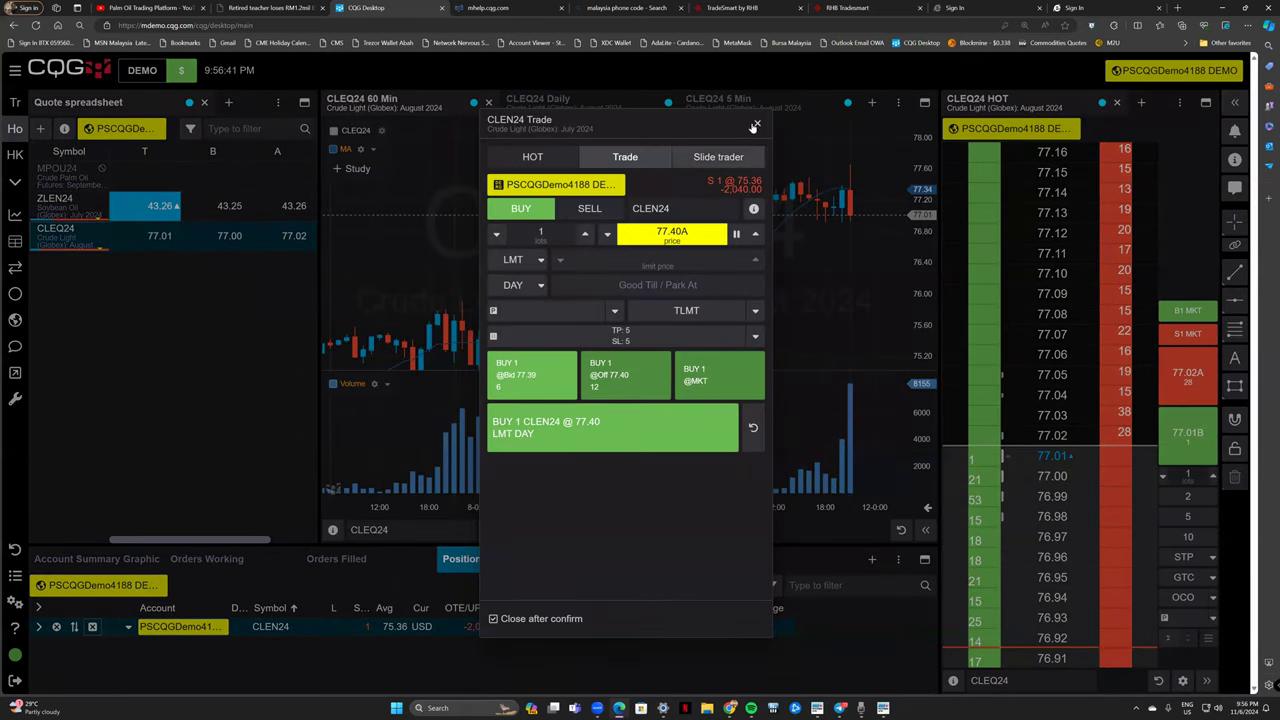
{"action": "left_click", "coordinate": [757, 123]}
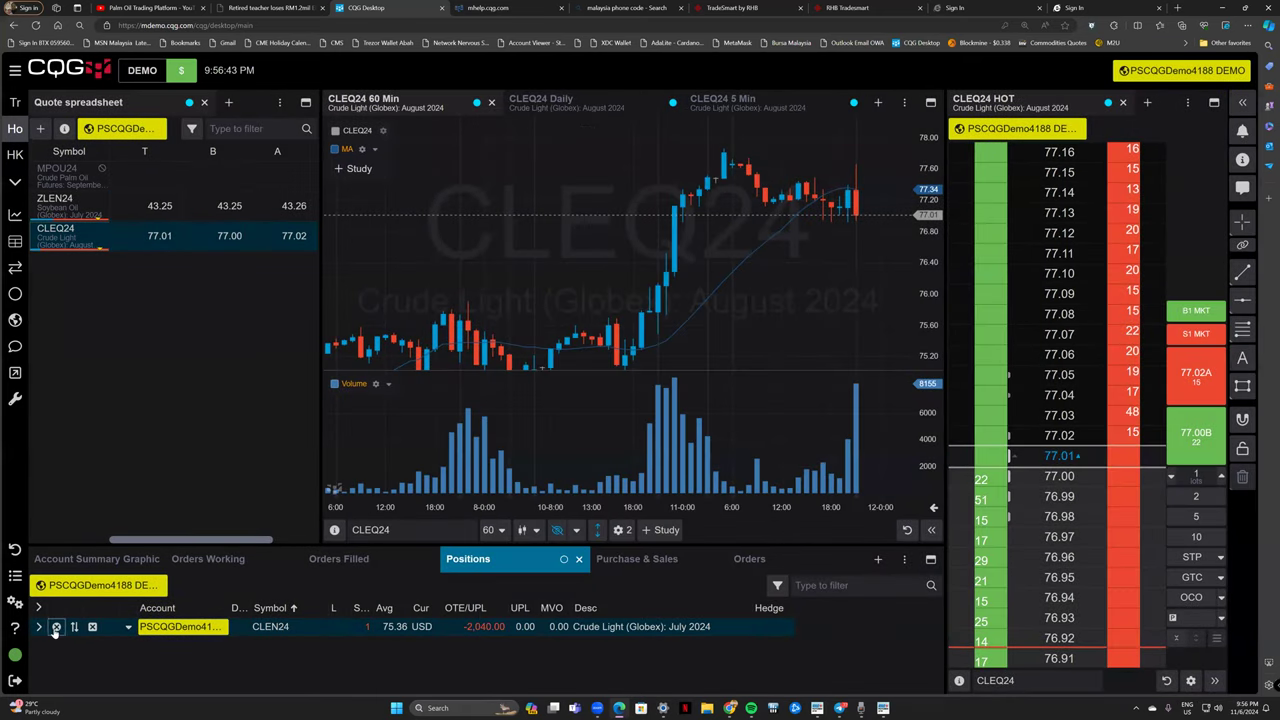
Liquidate the CLEN24 position, dismiss the notification, and show the Account Summary Graphic widget.
{"action": "left_click", "coordinate": [56, 627]}
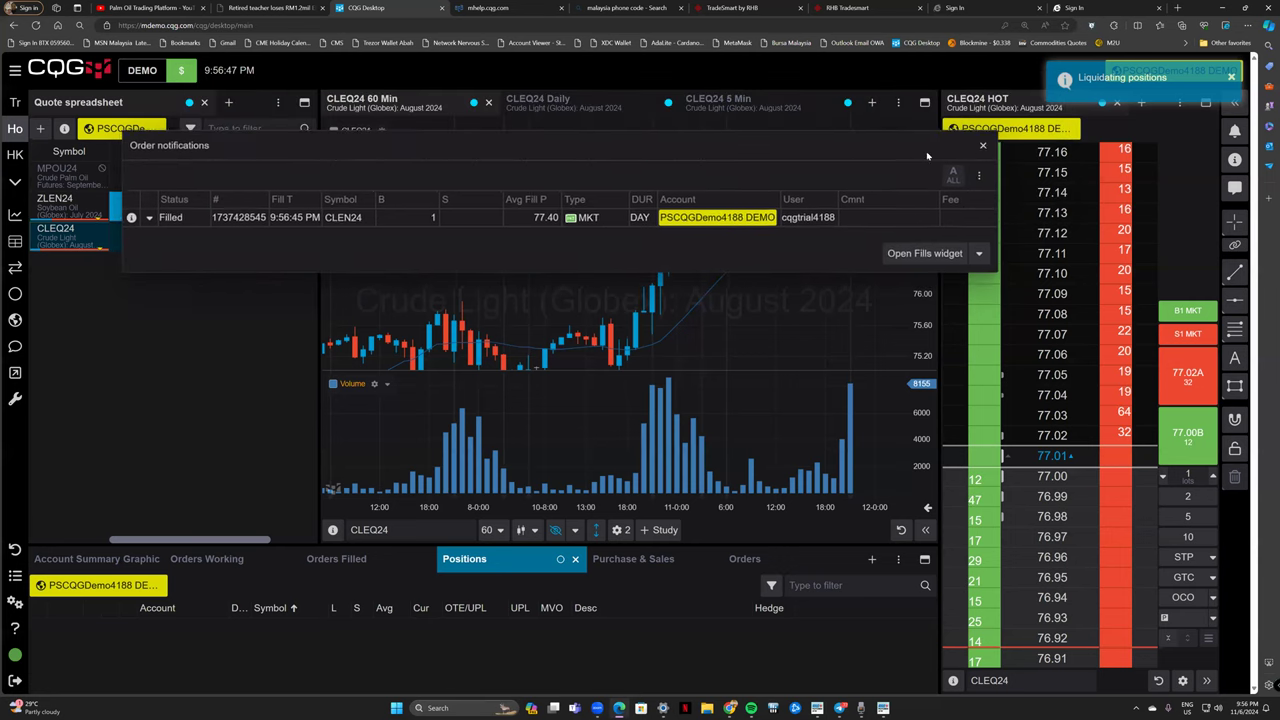
{"action": "left_click", "coordinate": [1238, 78]}
{"action": "left_click", "coordinate": [97, 558]}
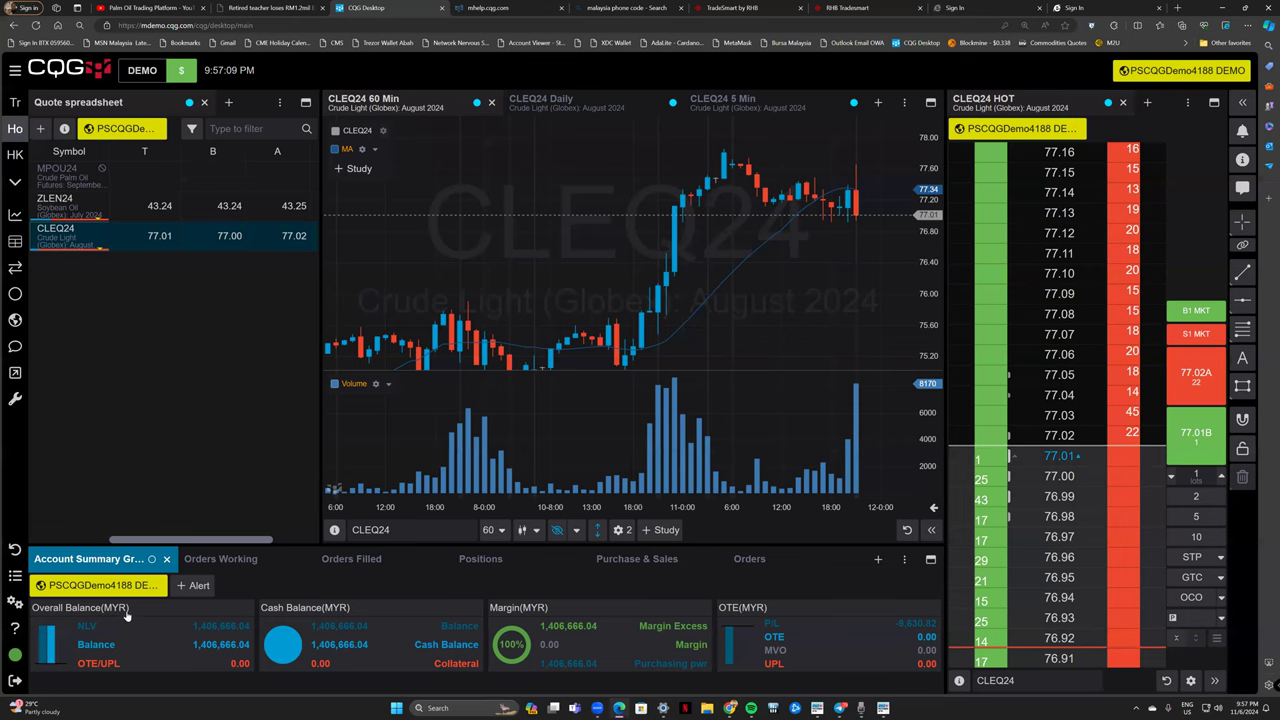
Enable "Orders, positions and balances in header" in the Reporting preferences and close the preferences.
{"action": "left_click", "coordinate": [15, 602]}
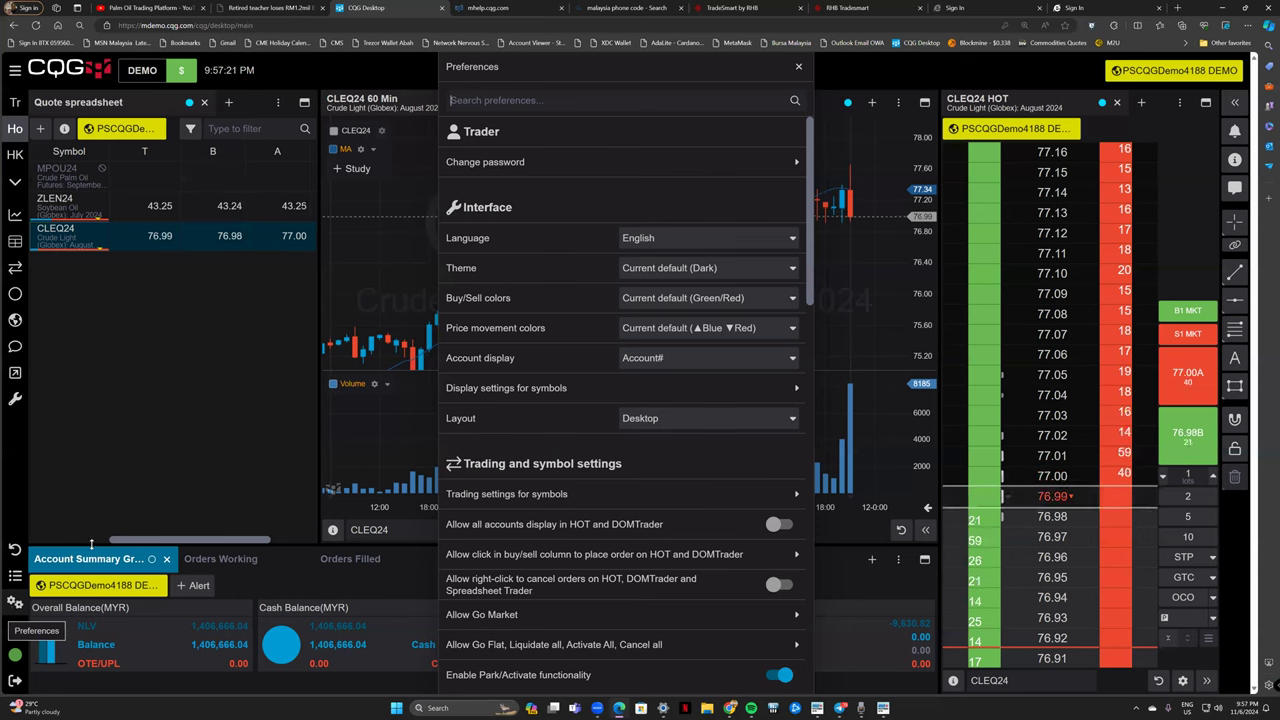
{"action": "mouse_move", "coordinate": [97, 186]}
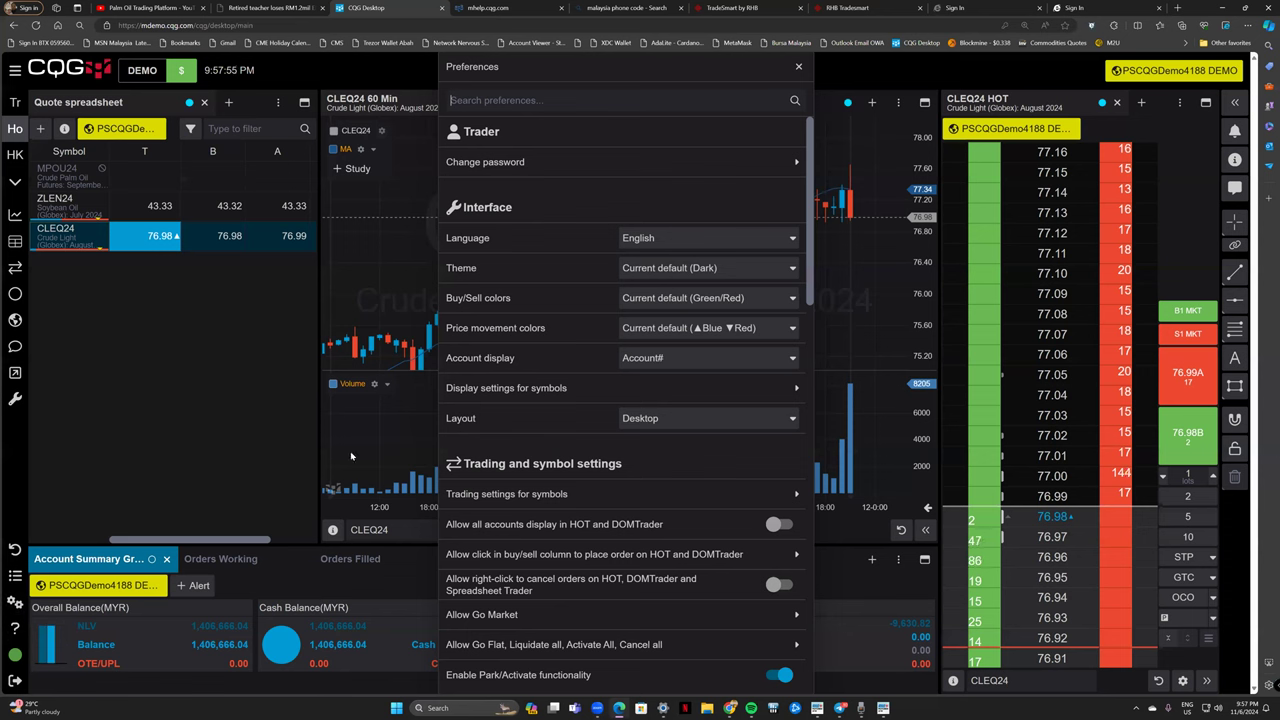
{"action": "scroll", "coordinate": [578, 444], "scroll_direction": "down", "scroll_amount": 3}
{"action": "scroll", "coordinate": [578, 444], "scroll_direction": "down", "scroll_amount": 3}
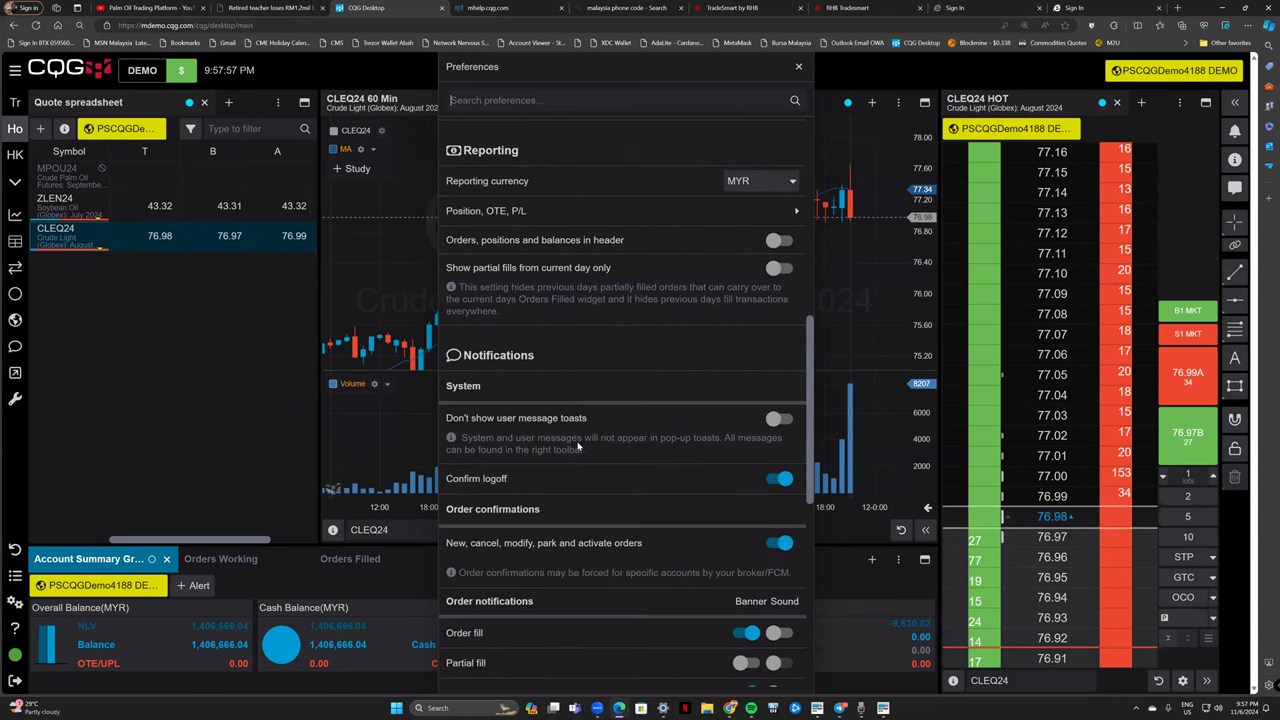
{"action": "scroll", "coordinate": [580, 449], "scroll_direction": "up", "scroll_amount": 5}
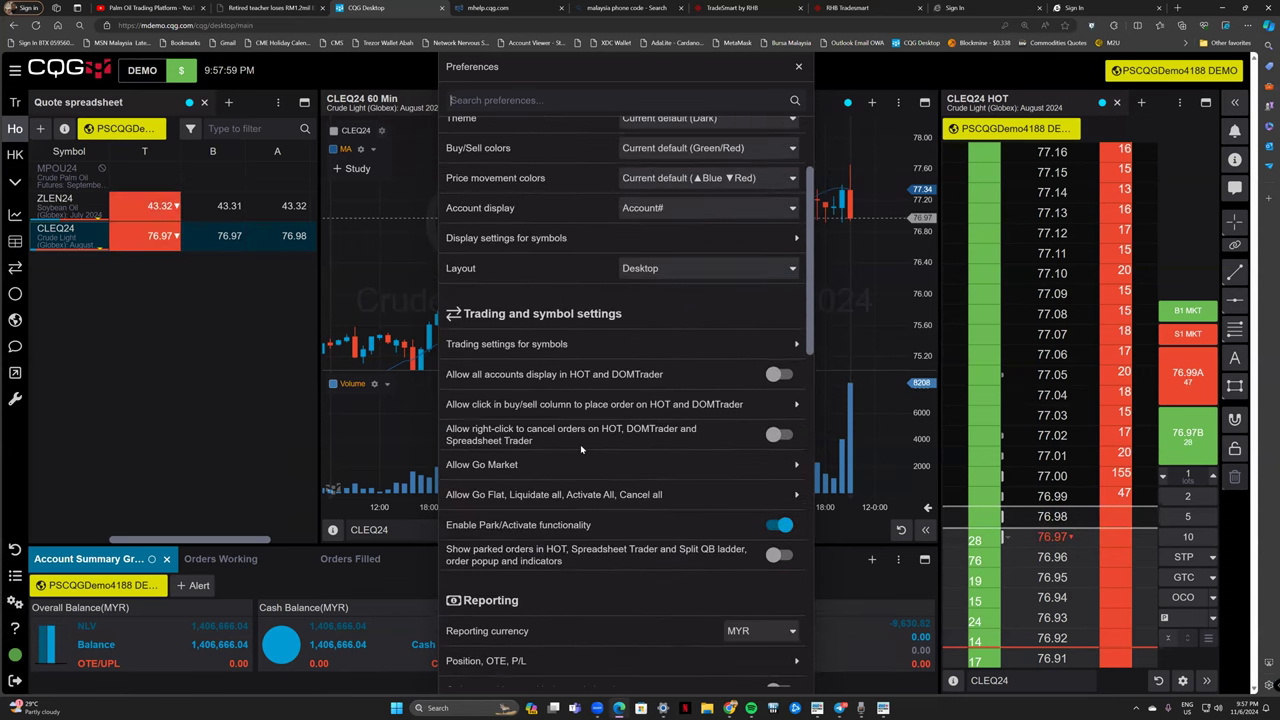
{"action": "scroll", "coordinate": [580, 449], "scroll_direction": "up", "scroll_amount": 3}
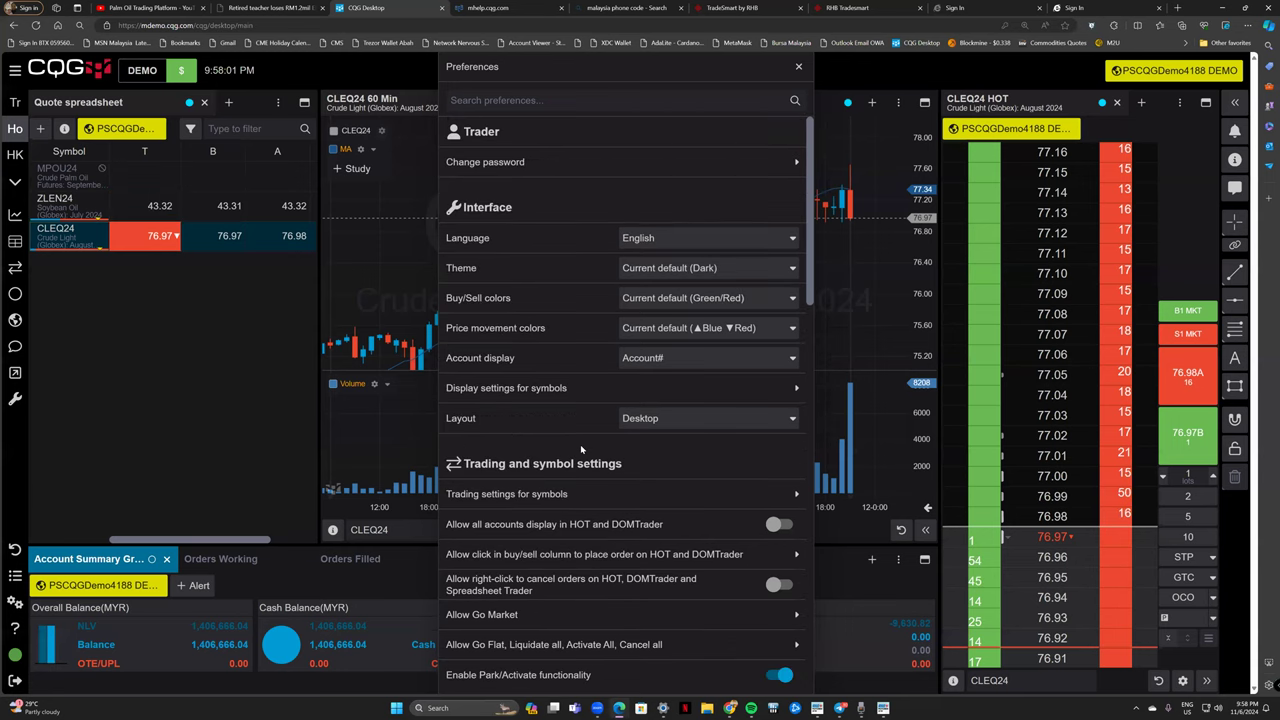
{"action": "scroll", "coordinate": [580, 449], "scroll_direction": "down", "scroll_amount": 4}
{"action": "scroll", "coordinate": [578, 449], "scroll_direction": "down", "scroll_amount": 2}
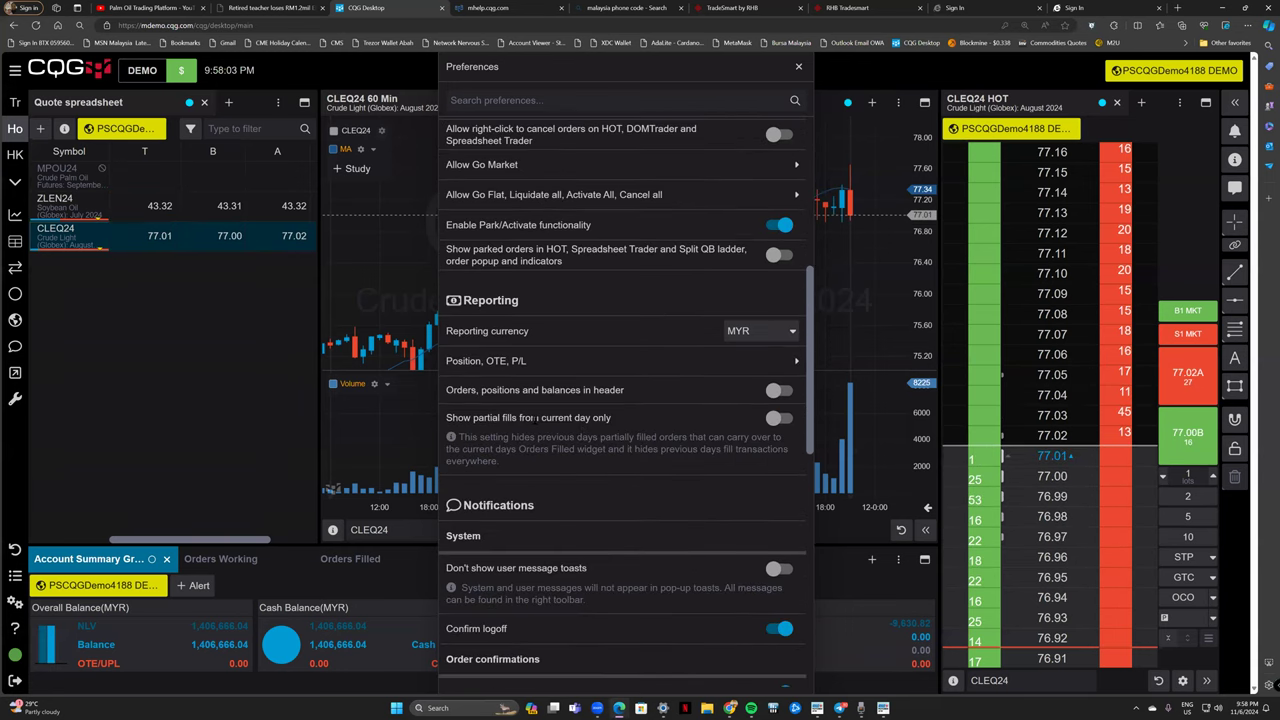
{"action": "left_click_drag", "start_coordinate": [541, 297], "coordinate": [440, 305]}
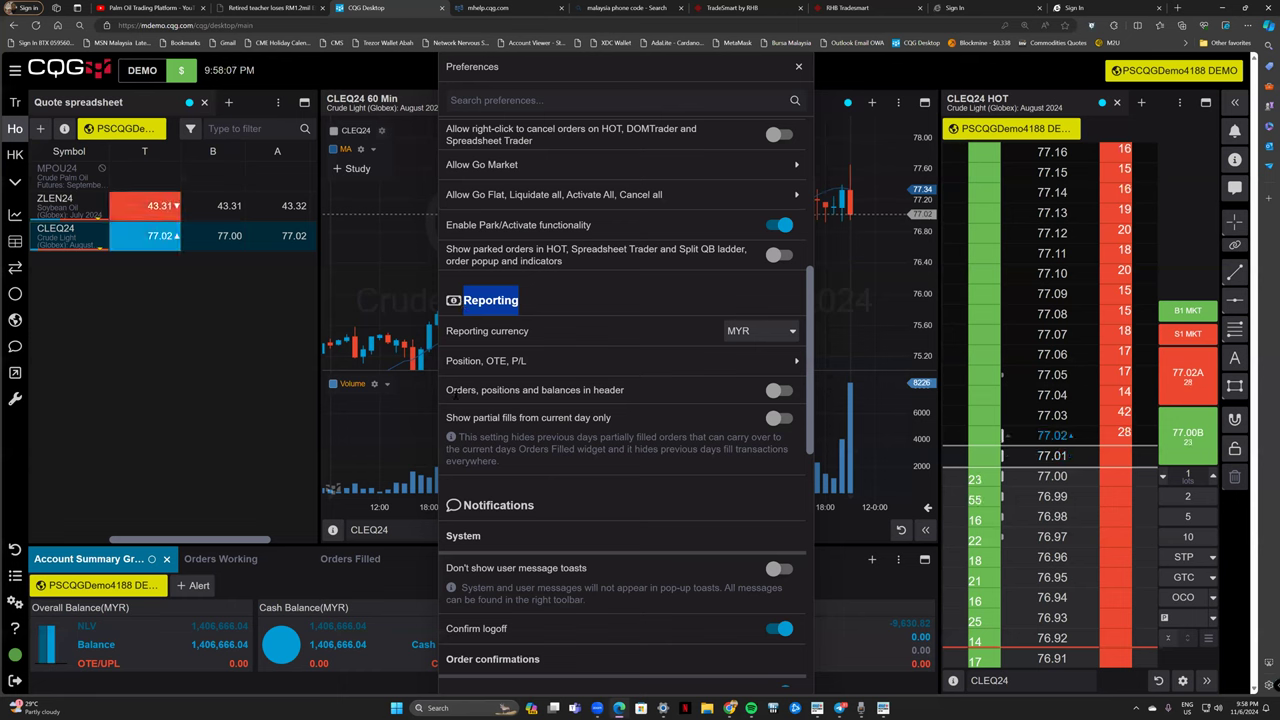
{"action": "double_click", "coordinate": [455, 390]}
{"action": "left_click_drag", "start_coordinate": [470, 390], "coordinate": [624, 390]}
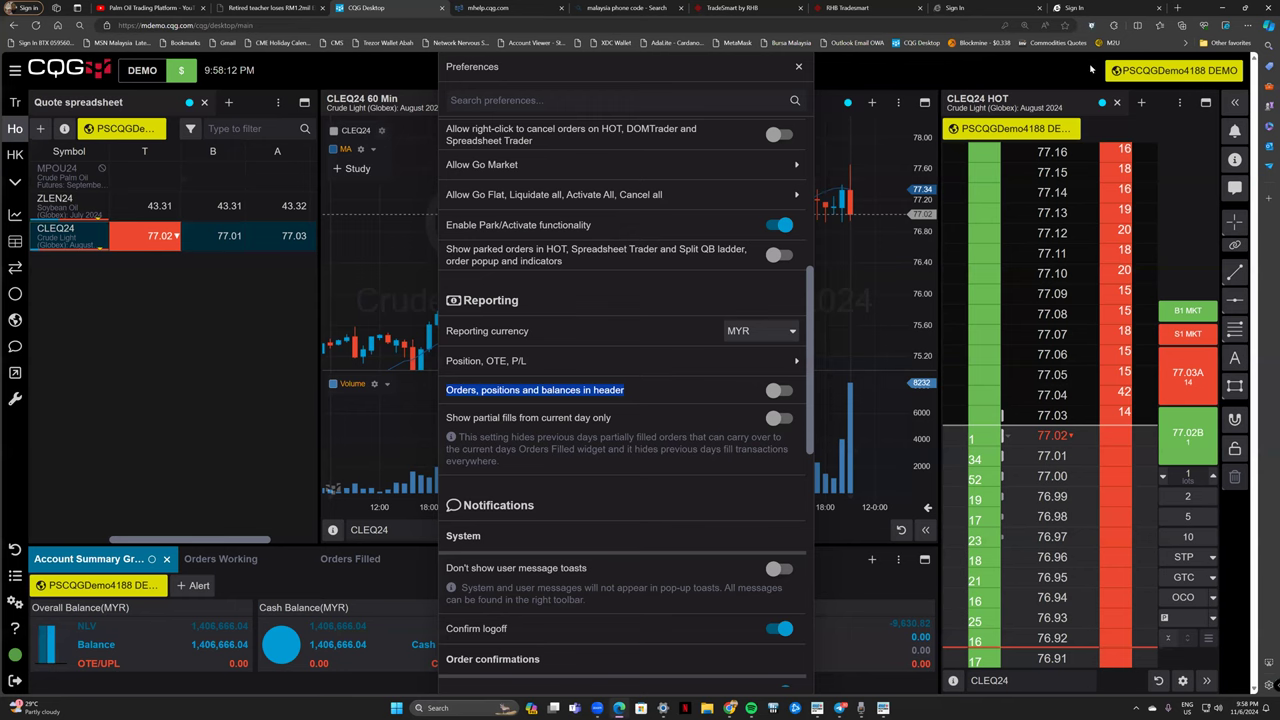
{"action": "left_click", "coordinate": [776, 393]}
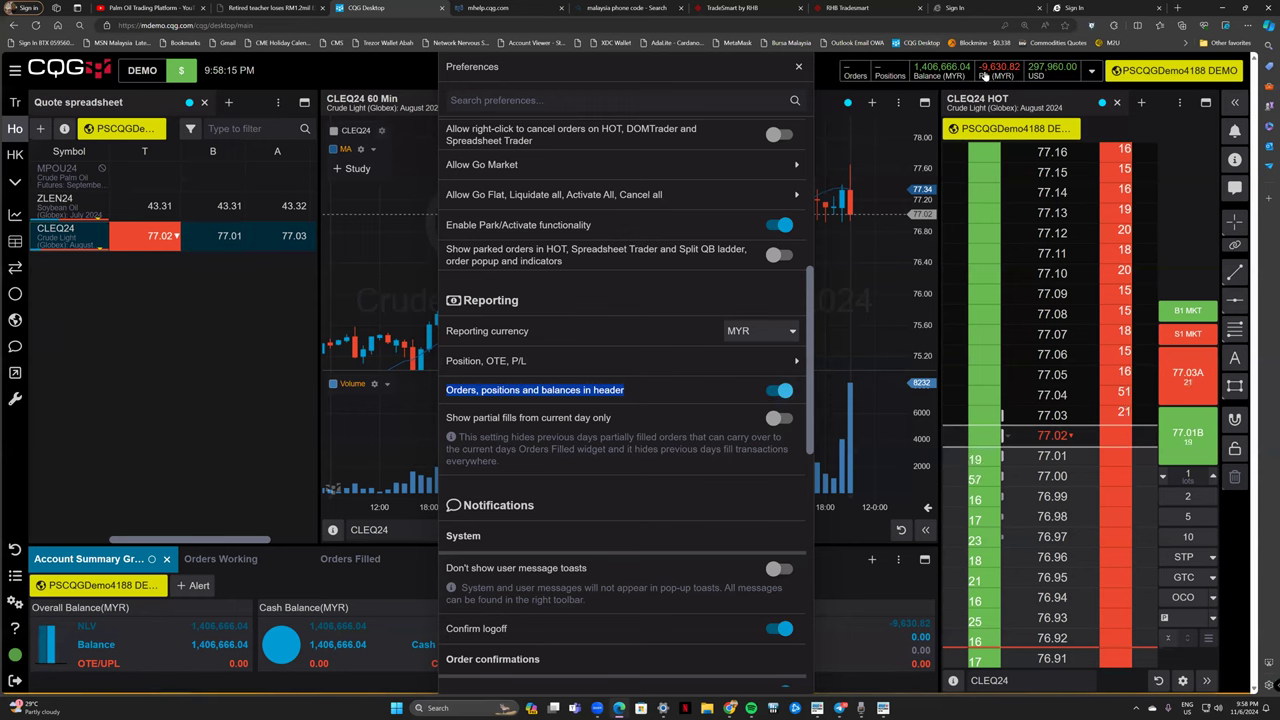
{"action": "left_click", "coordinate": [796, 68]}
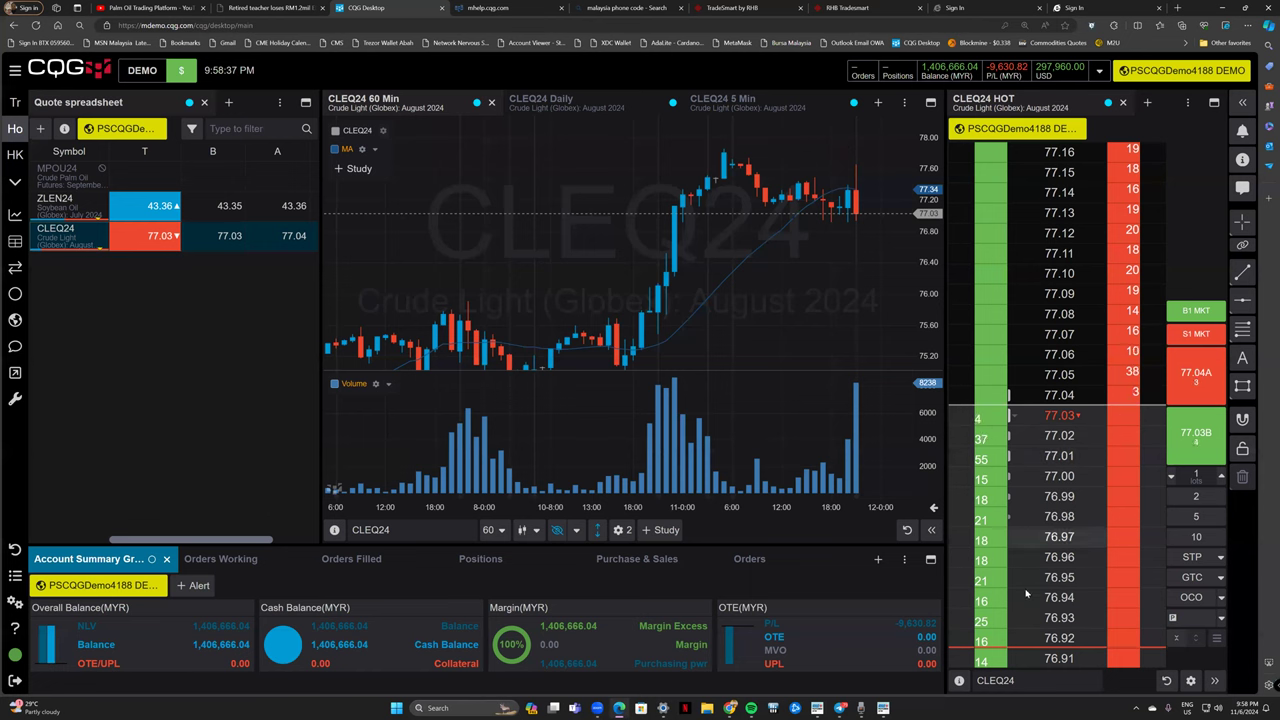
Place a GTC limit order to buy 1 lot of CLEQ24 at 76.86 from the HOT ladder.
{"action": "scroll", "coordinate": [1040, 457], "scroll_direction": "down", "scroll_amount": 4}
{"action": "left_click", "coordinate": [1050, 509]}
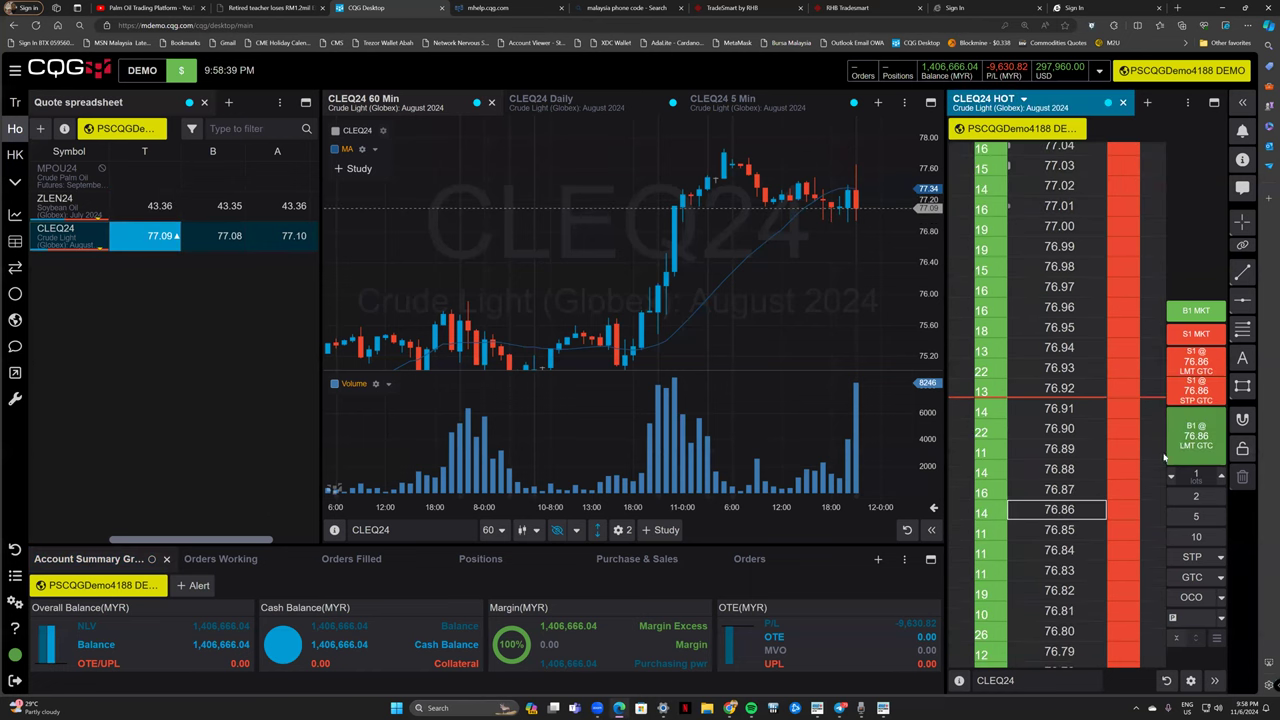
{"action": "left_click", "coordinate": [686, 416]}
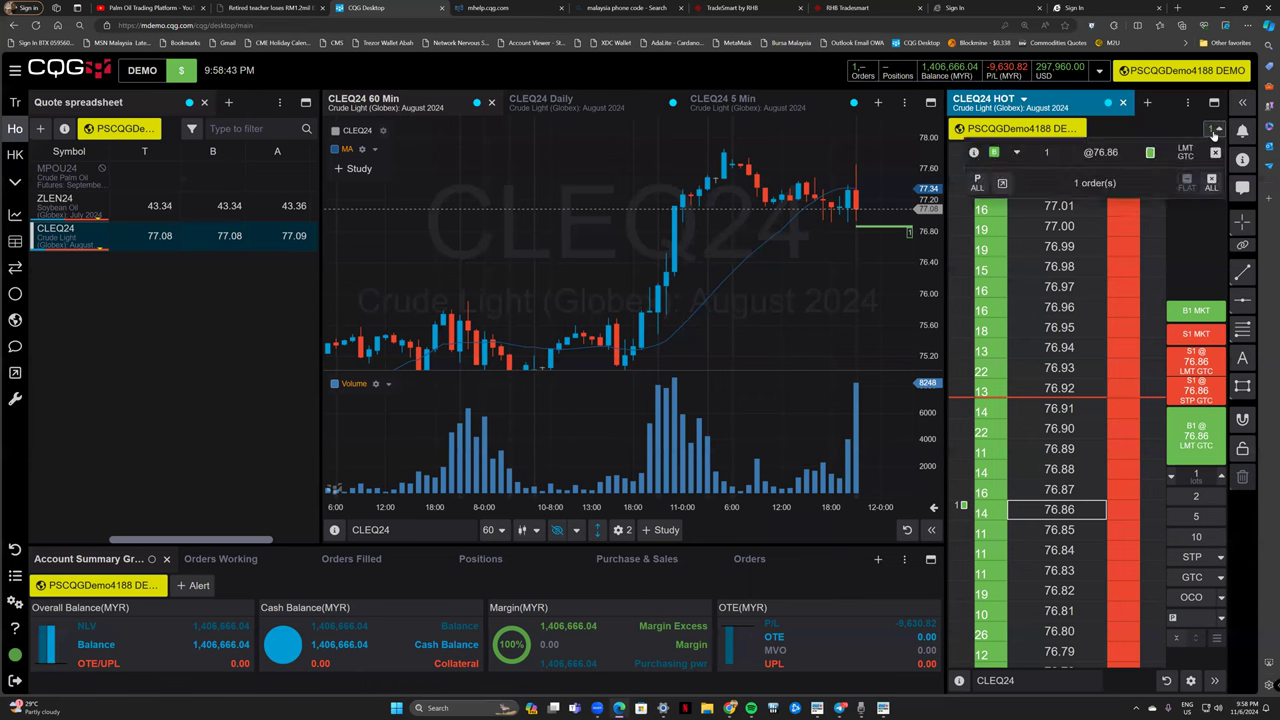
View the Orders Working and Orders widgets, closing the Orders tab and adding it back through a widget search for "orde".
{"action": "left_click", "coordinate": [222, 559]}
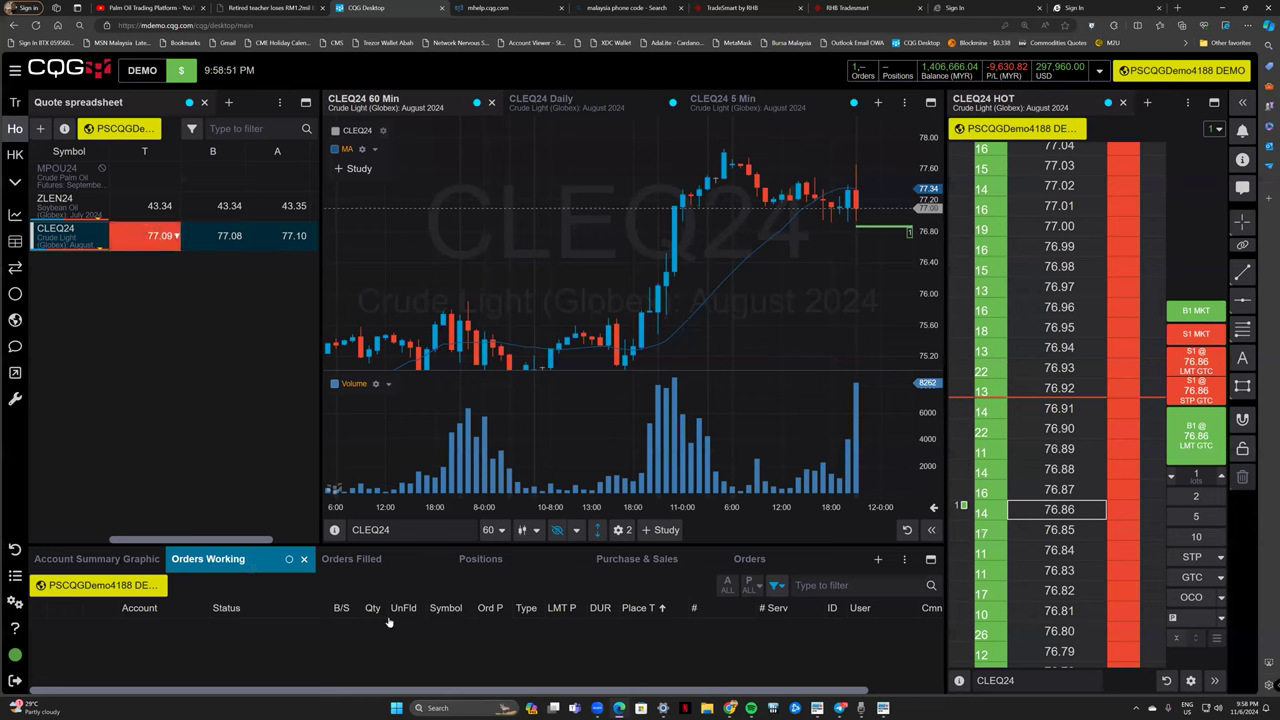
{"action": "left_click", "coordinate": [750, 559]}
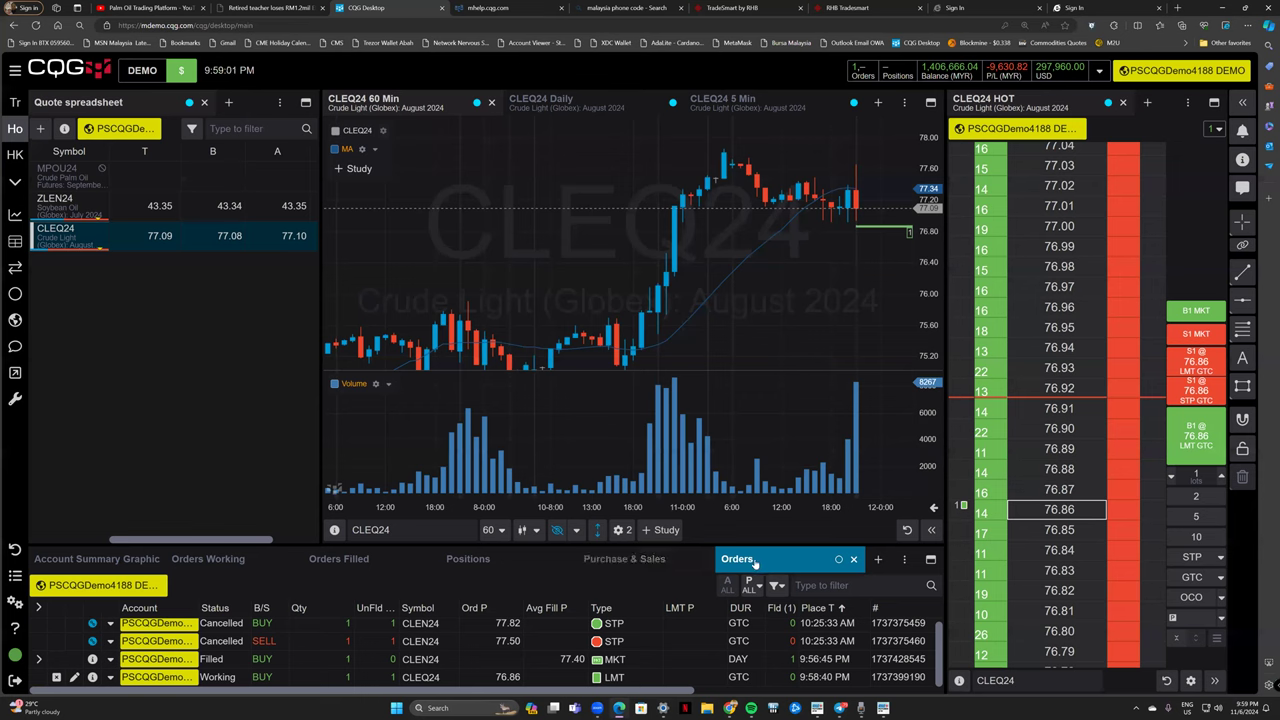
{"action": "left_click", "coordinate": [853, 559]}
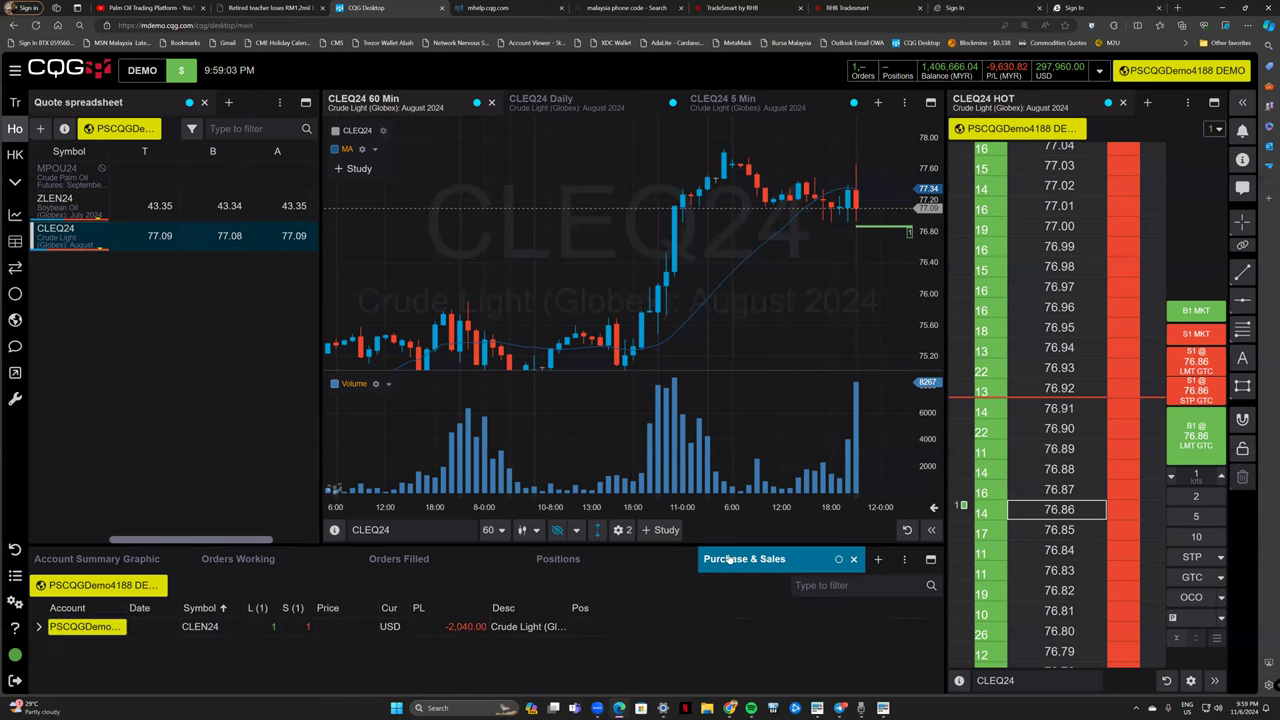
{"action": "left_click", "coordinate": [878, 562]}
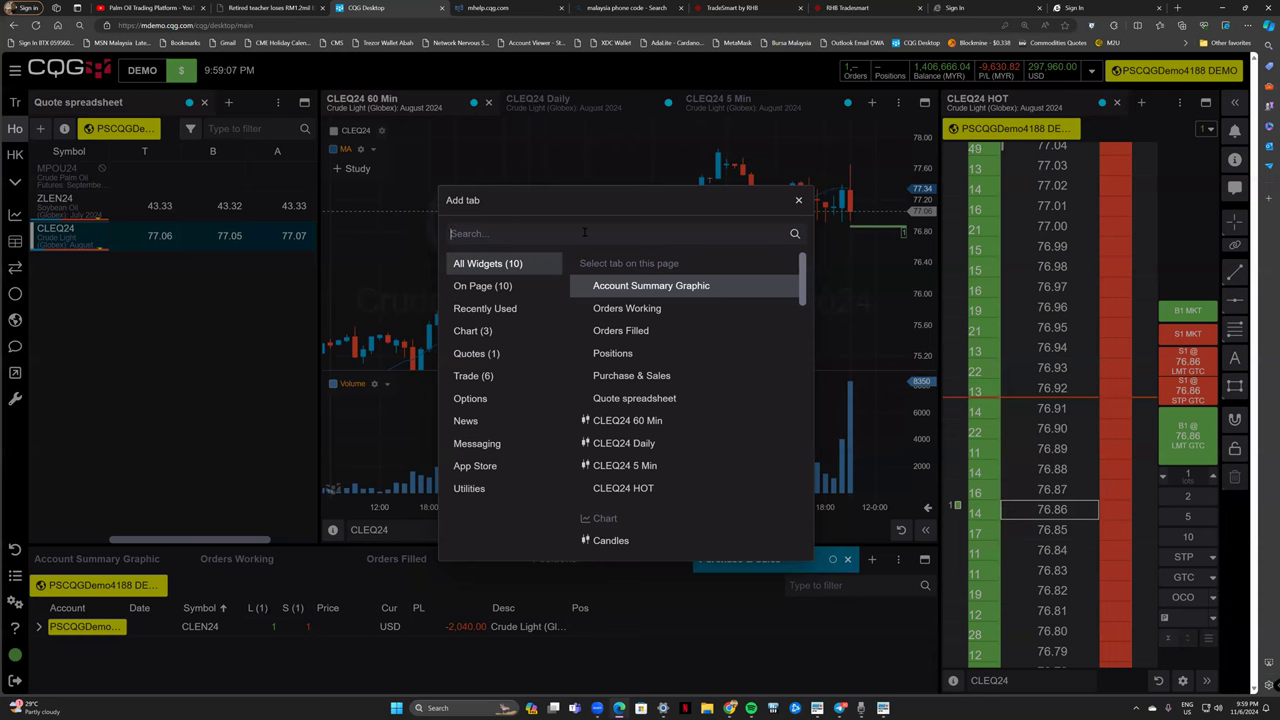
{"action": "type", "text": "orde"}
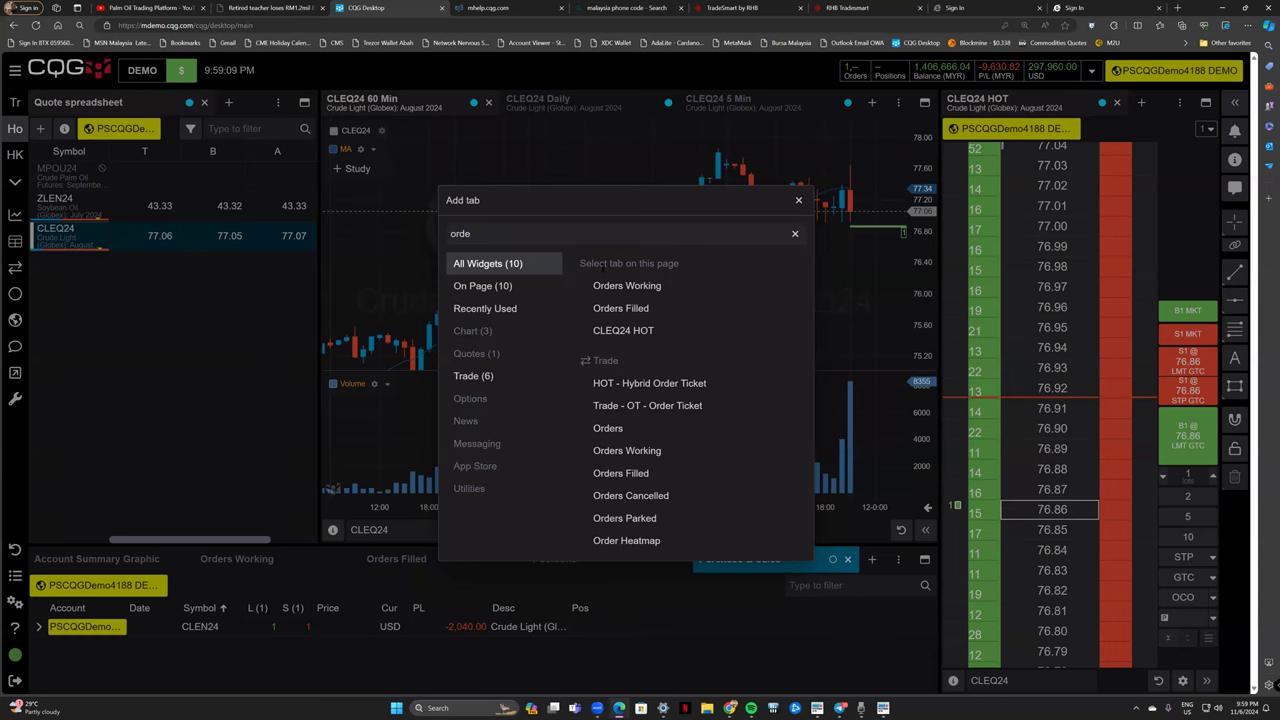
{"action": "left_click", "coordinate": [608, 428]}
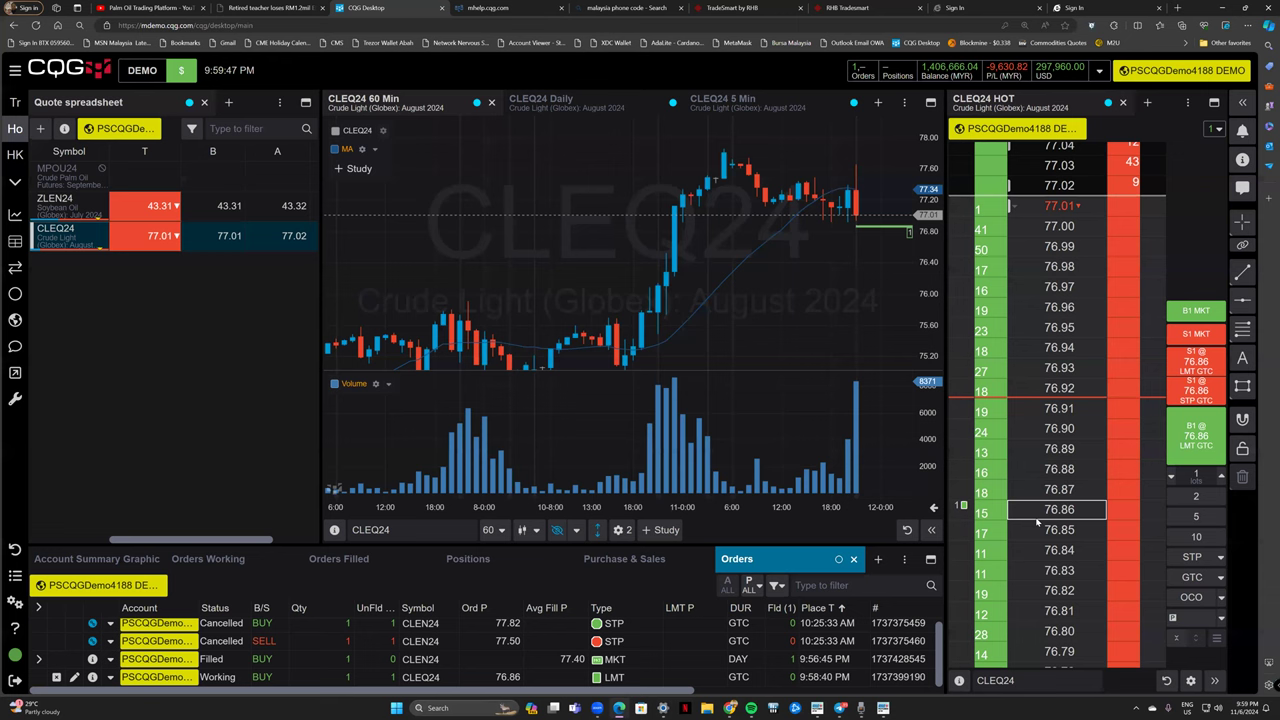
View the working CLEQ24 order in the header's order list, the Orders widget and the HOT ladder's order list.
{"action": "scroll", "coordinate": [1037, 522], "scroll_direction": "up", "scroll_amount": 2}
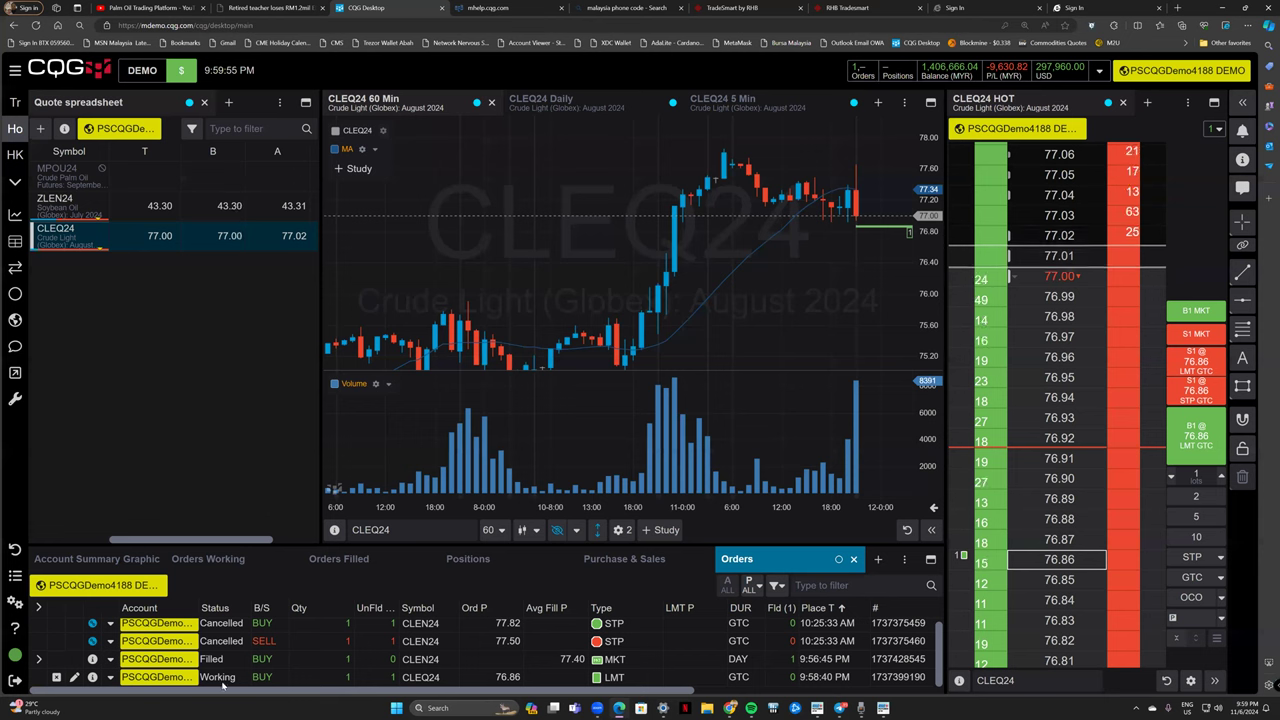
{"action": "left_click", "coordinate": [864, 76]}
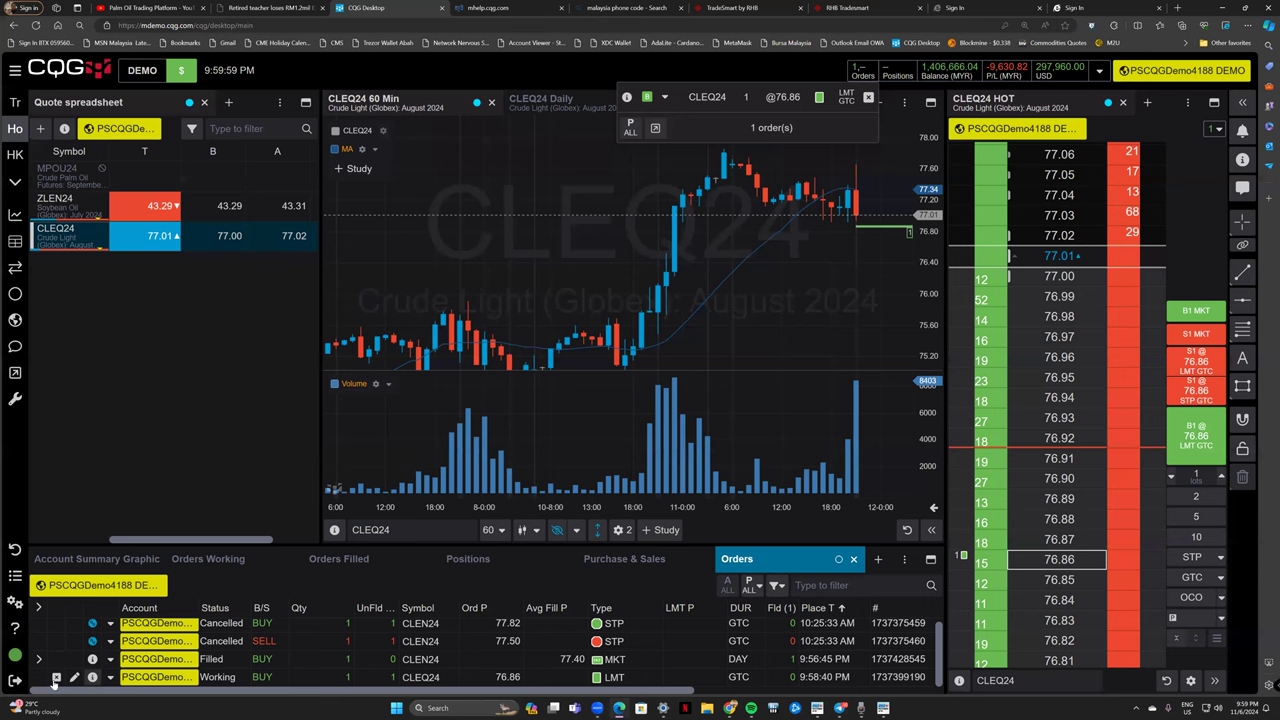
{"action": "left_click", "coordinate": [200, 680]}
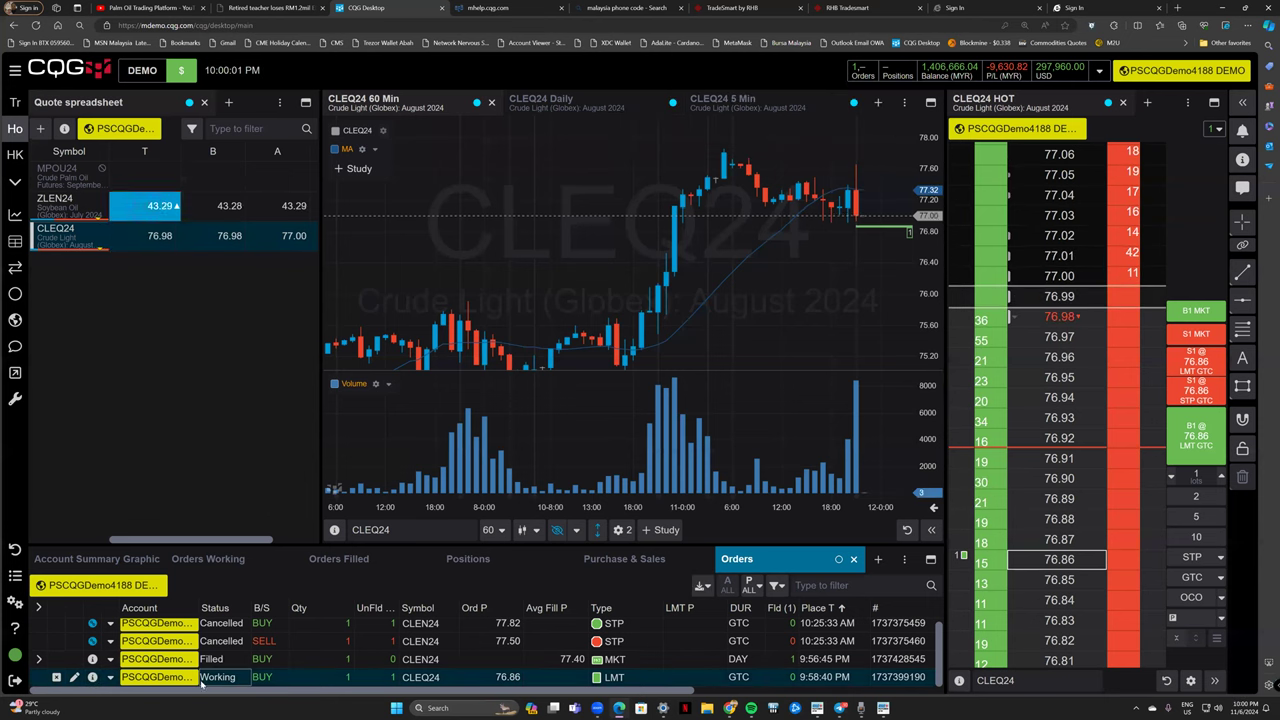
{"action": "left_click", "coordinate": [1213, 128]}
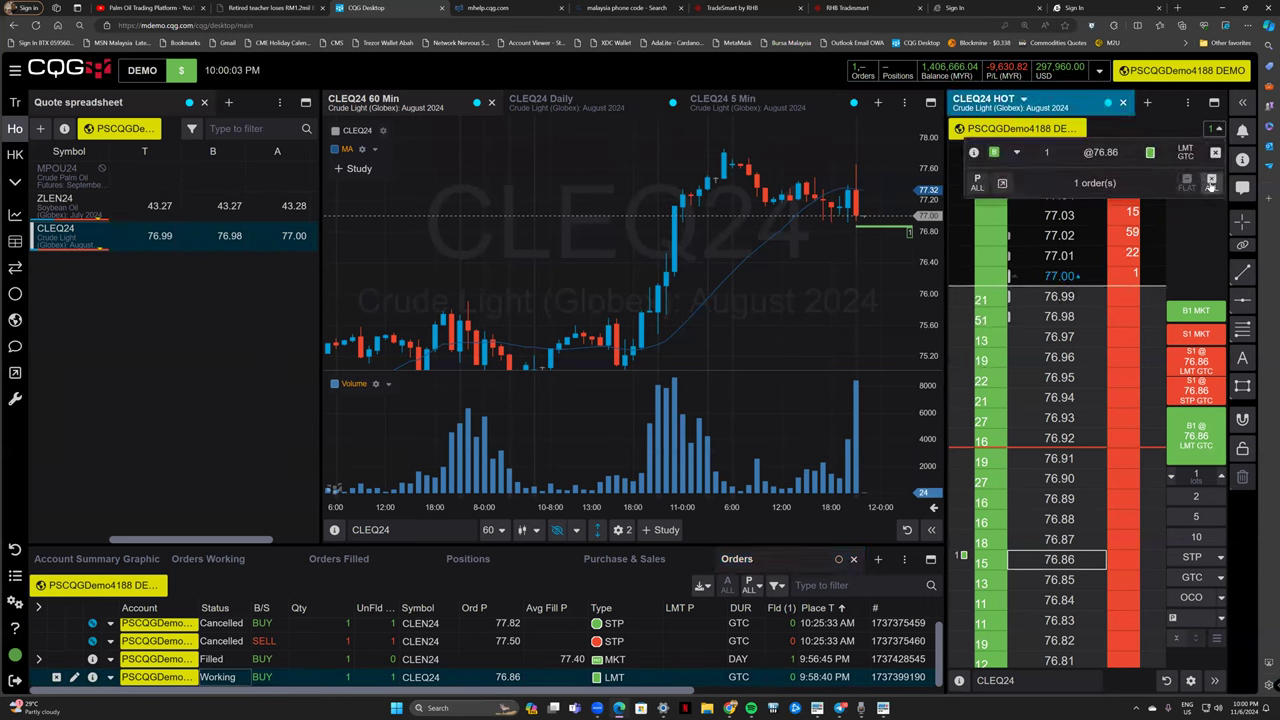
{"action": "left_click", "coordinate": [1210, 183]}
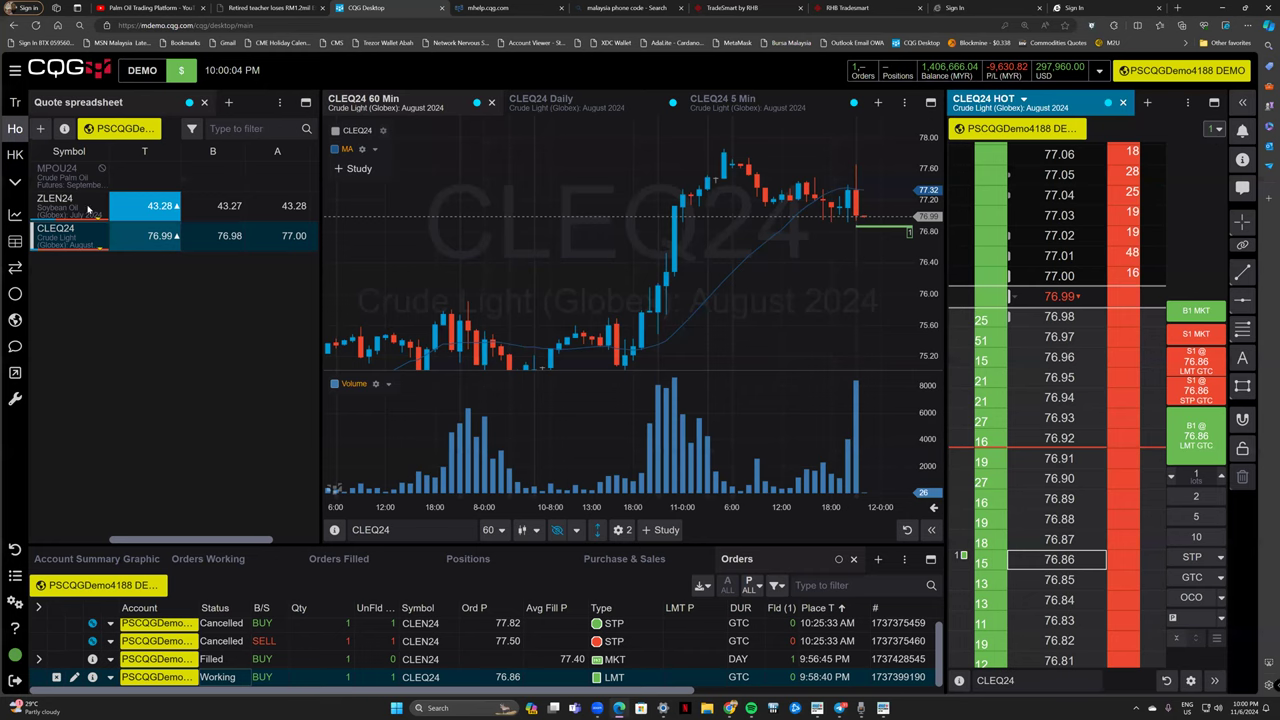
Load ZLEN24 in the linked widgets, check its HOT ladder for orders, and view the header's order list.
{"action": "left_click", "coordinate": [88, 208]}
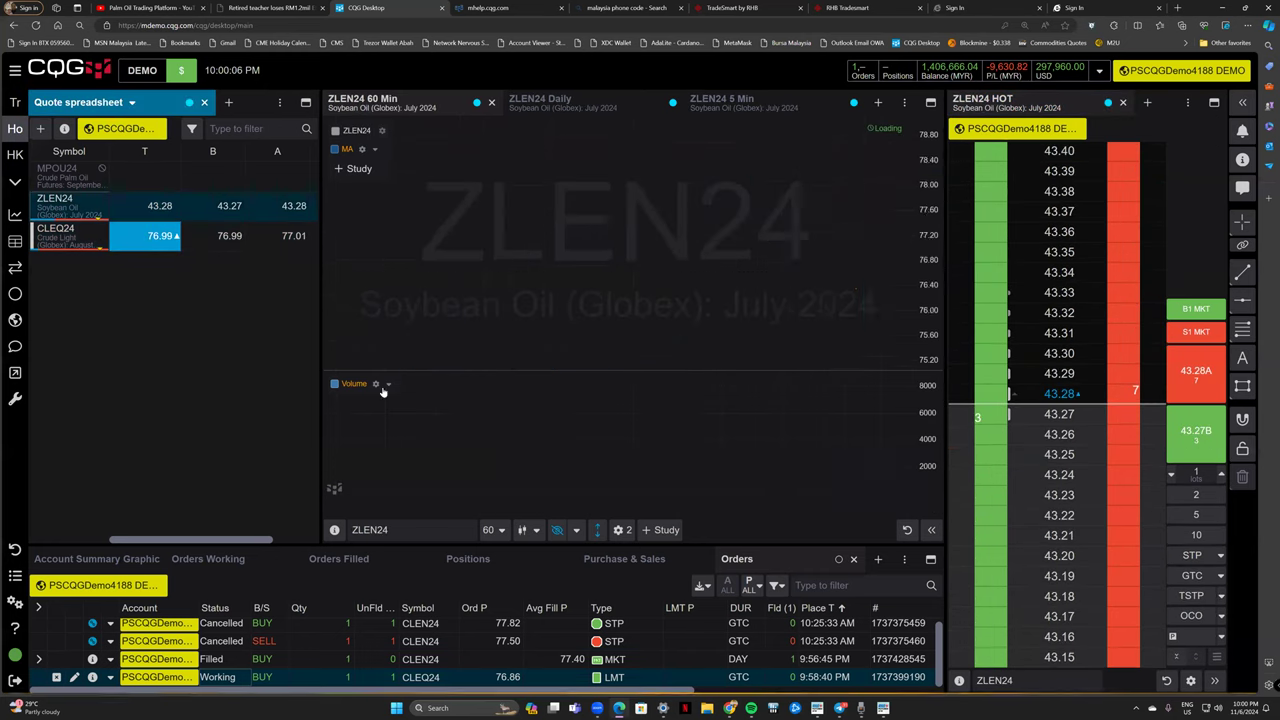
{"action": "left_click", "coordinate": [1203, 130]}
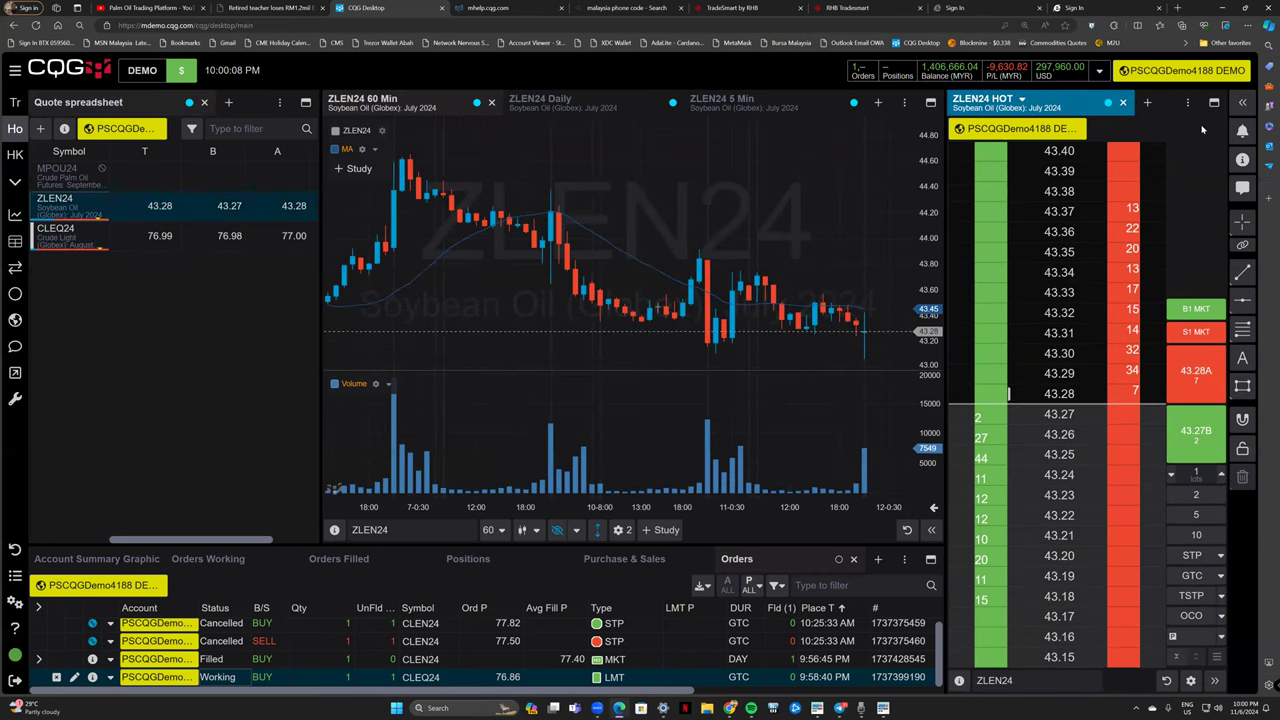
{"action": "left_click", "coordinate": [862, 72]}
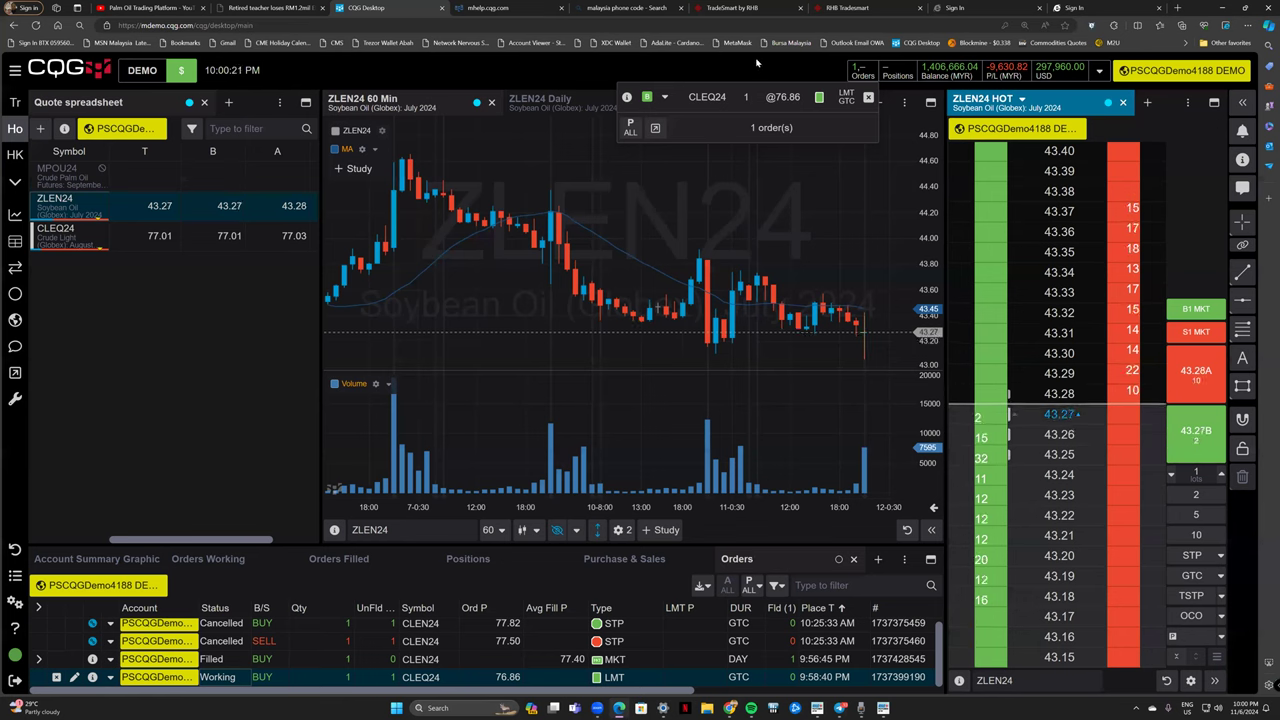
Load CLEQ24 again and move its working buy limit order to 77.03 on the HOT ladder, confirming the modification.
{"action": "left_click", "coordinate": [58, 233]}
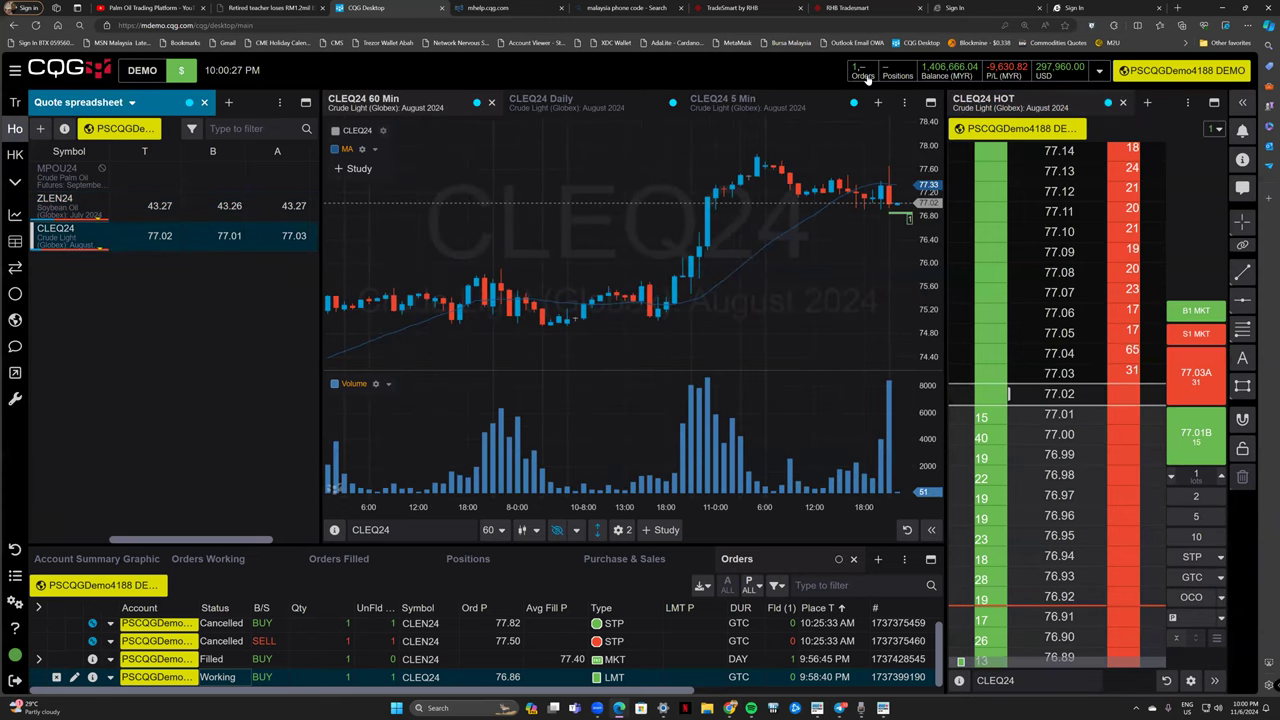
{"action": "scroll", "coordinate": [1054, 500], "scroll_direction": "down", "scroll_amount": 1}
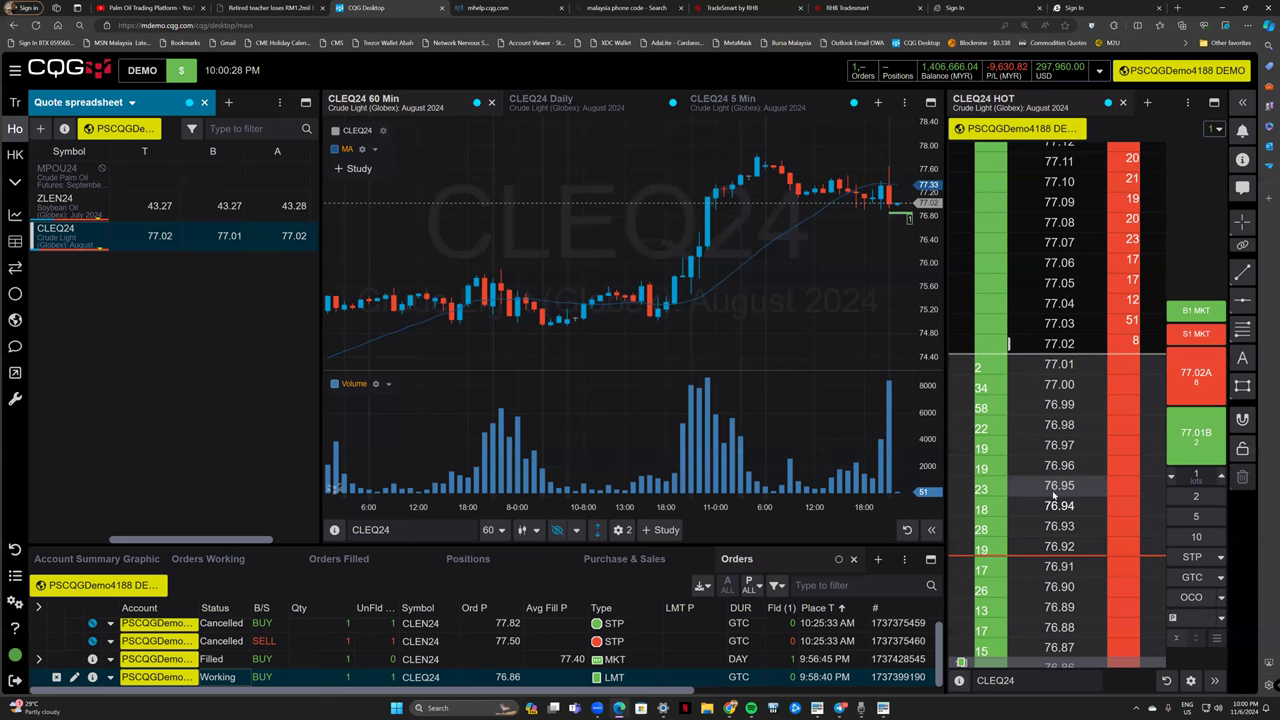
{"action": "scroll", "coordinate": [1054, 495], "scroll_direction": "down", "scroll_amount": 2}
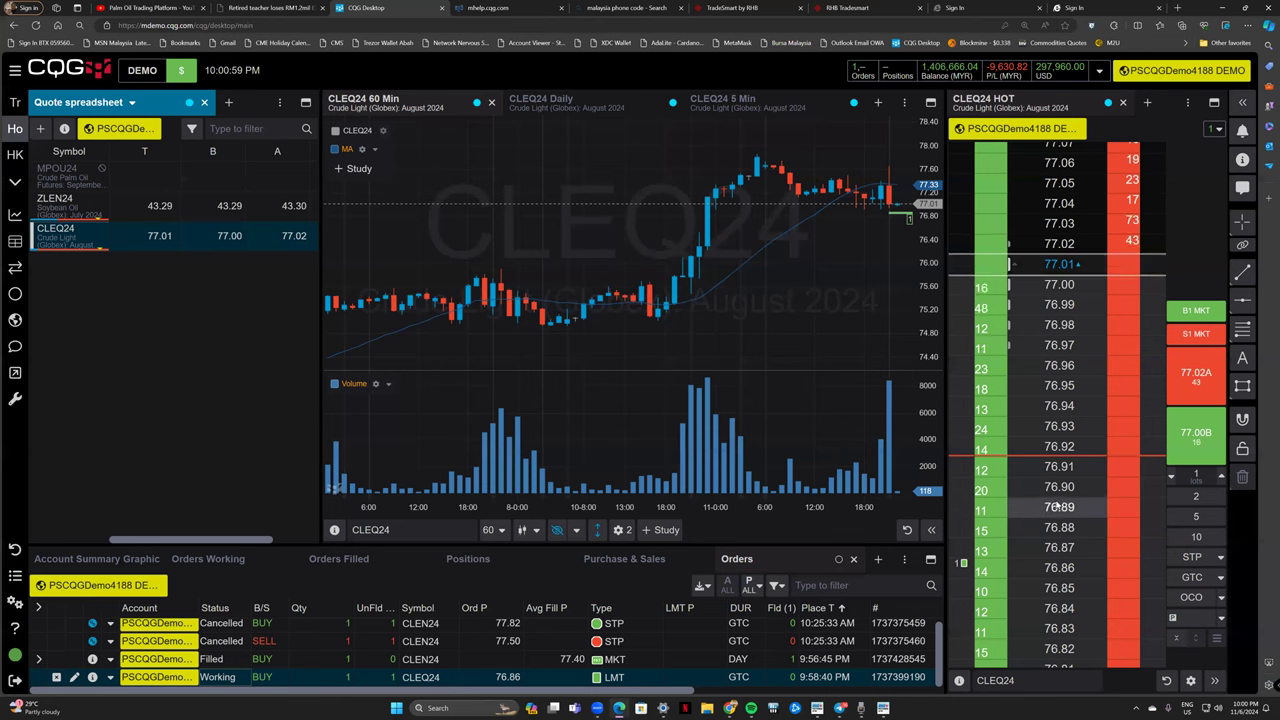
{"action": "scroll", "coordinate": [1040, 411], "scroll_direction": "up", "scroll_amount": 3}
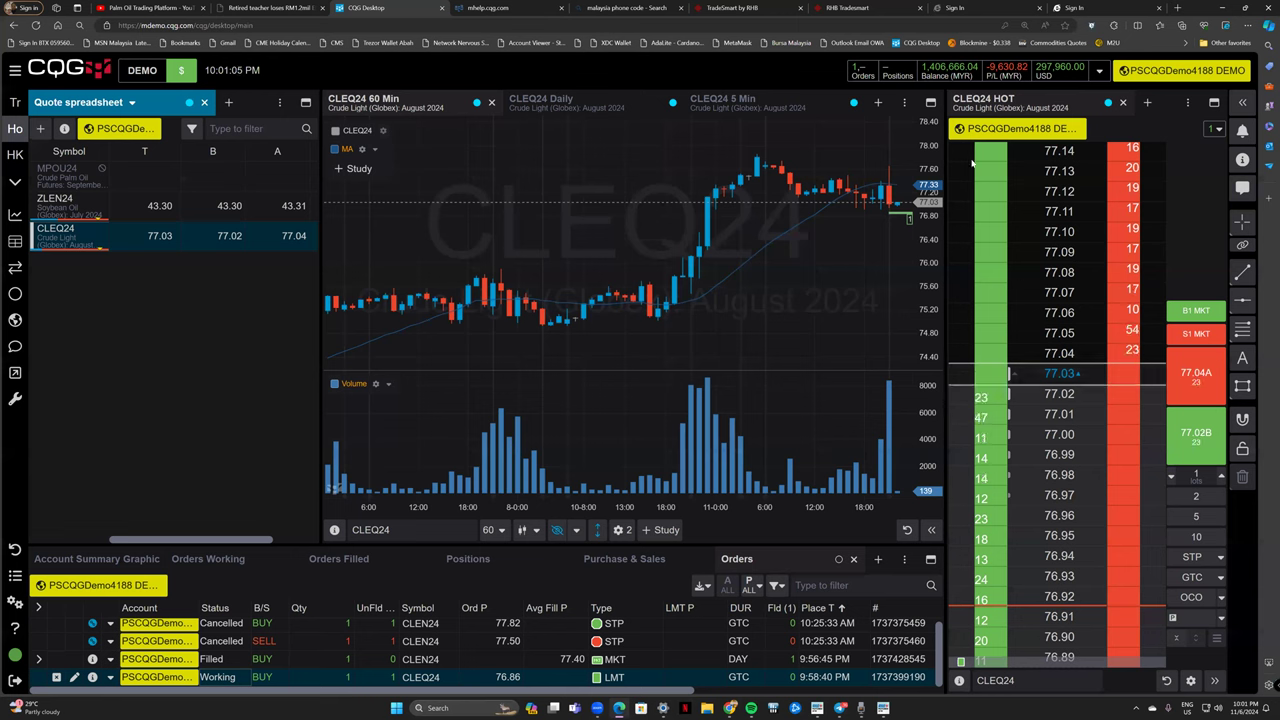
{"action": "scroll", "coordinate": [1078, 524], "scroll_direction": "down", "scroll_amount": 5}
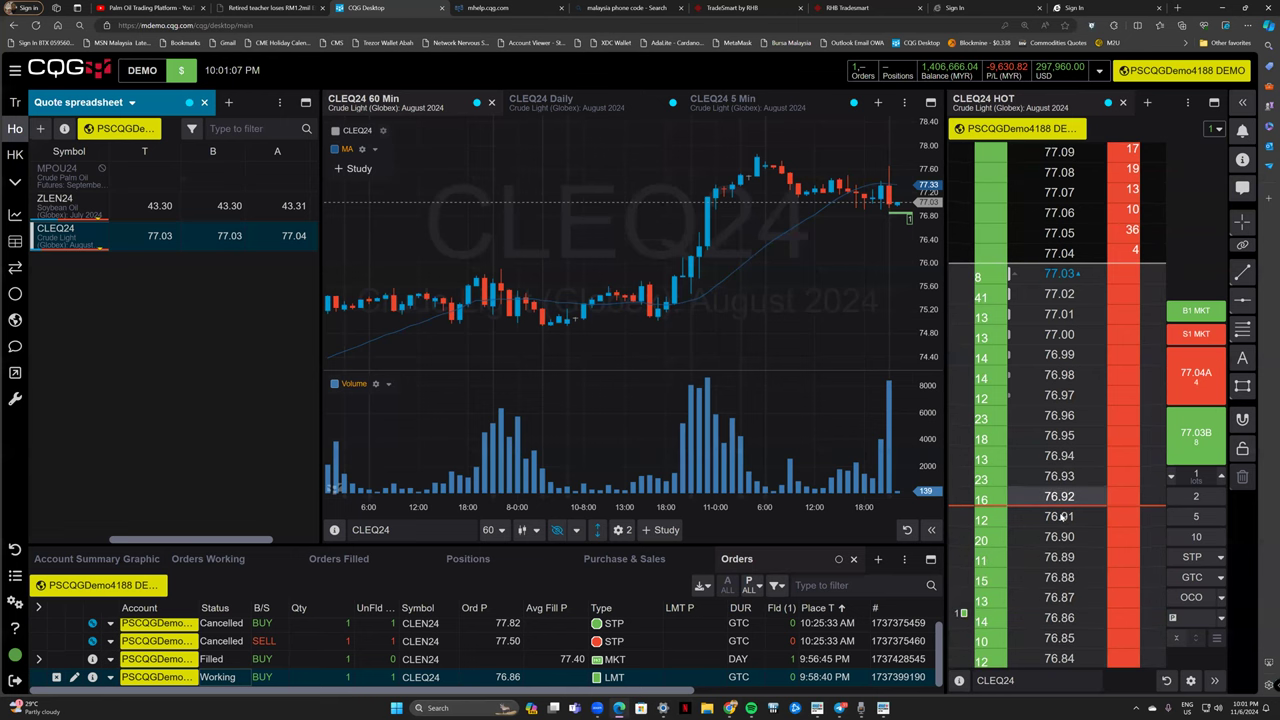
{"action": "left_click_drag", "start_coordinate": [966, 308], "coordinate": [966, 274]}
{"action": "left_click", "coordinate": [690, 452]}
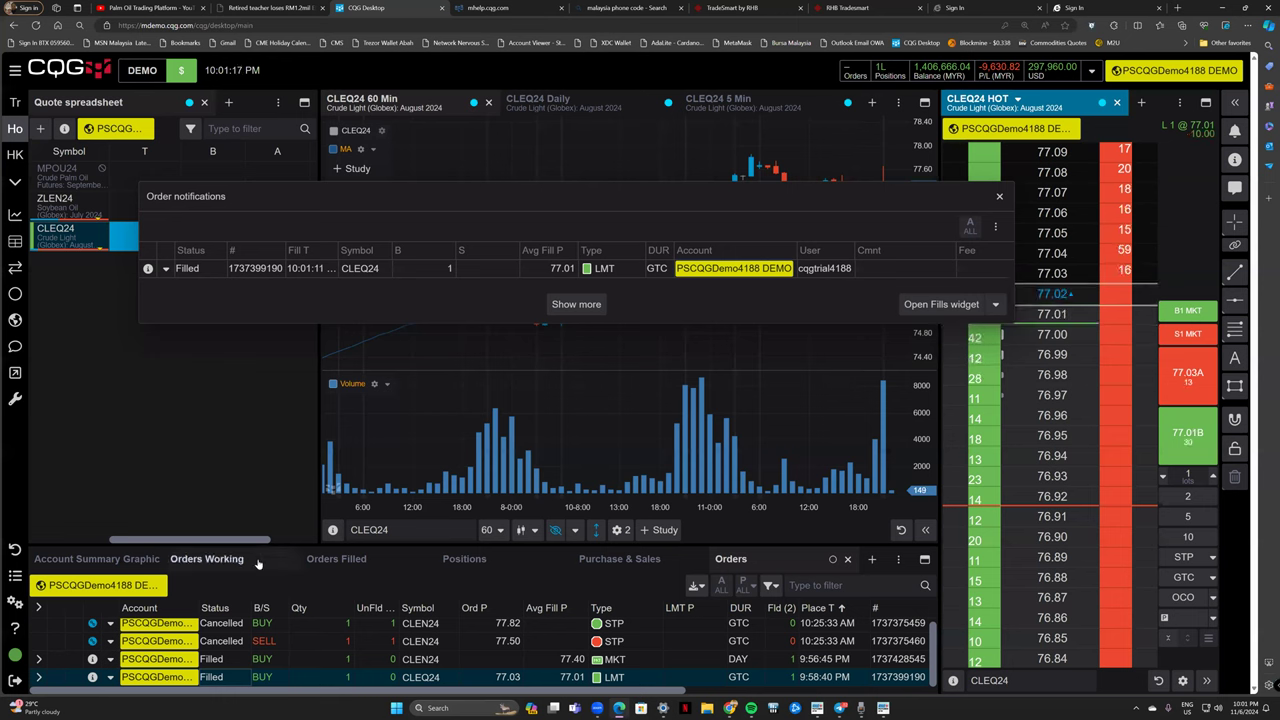
Show the Positions widget, dismiss the order notification, and place a GTC market order to sell 1 lot of CLEQ24.
{"action": "left_click", "coordinate": [464, 558]}
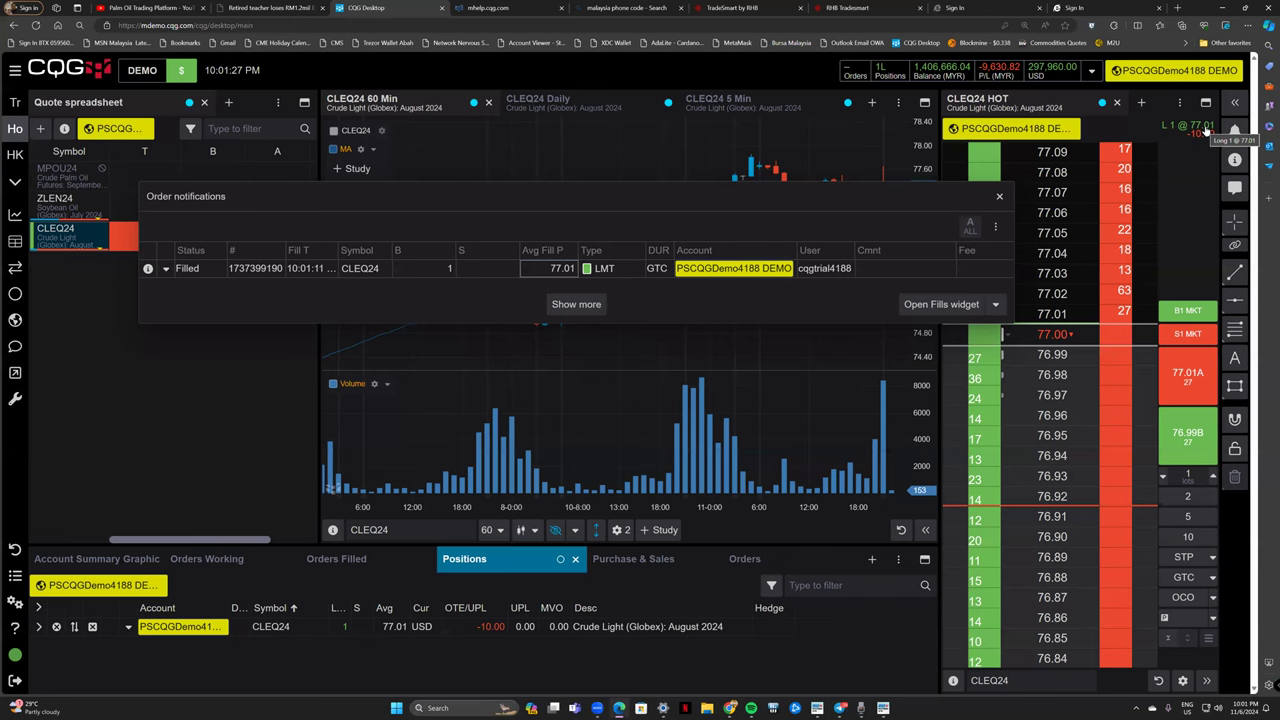
{"action": "left_click", "coordinate": [999, 196]}
{"action": "left_click", "coordinate": [1190, 333]}
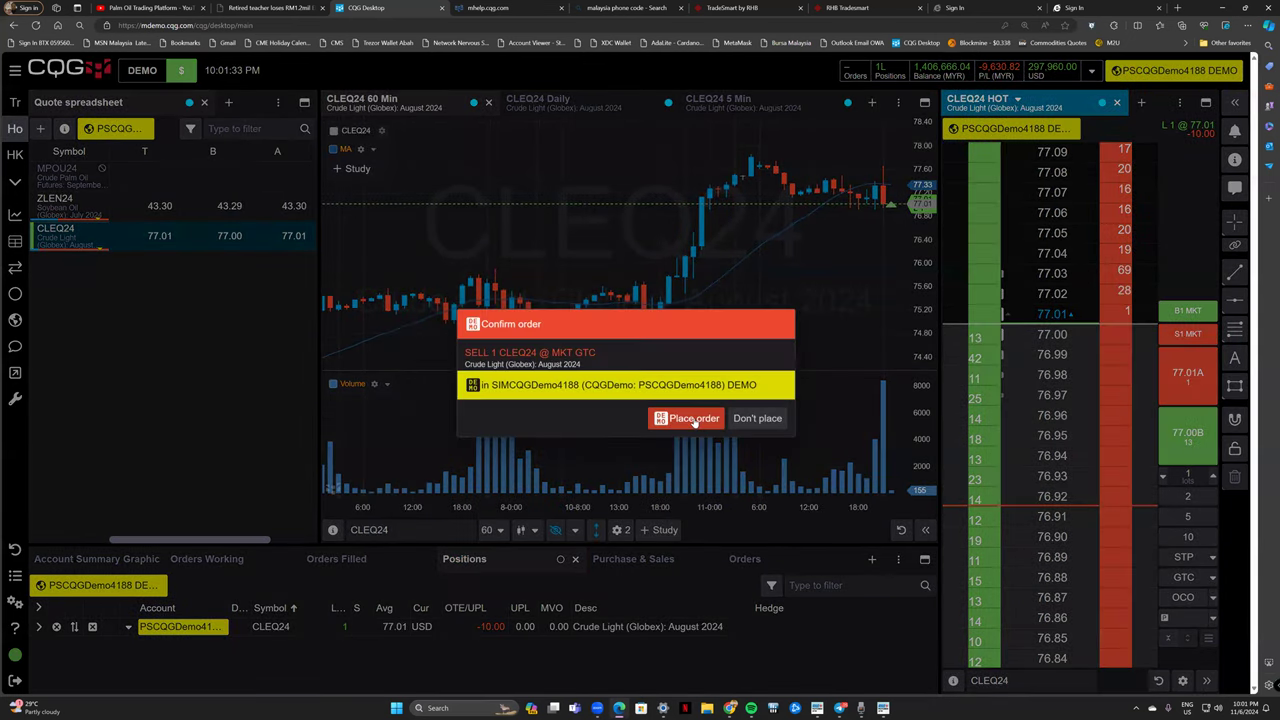
{"action": "left_click", "coordinate": [706, 420]}
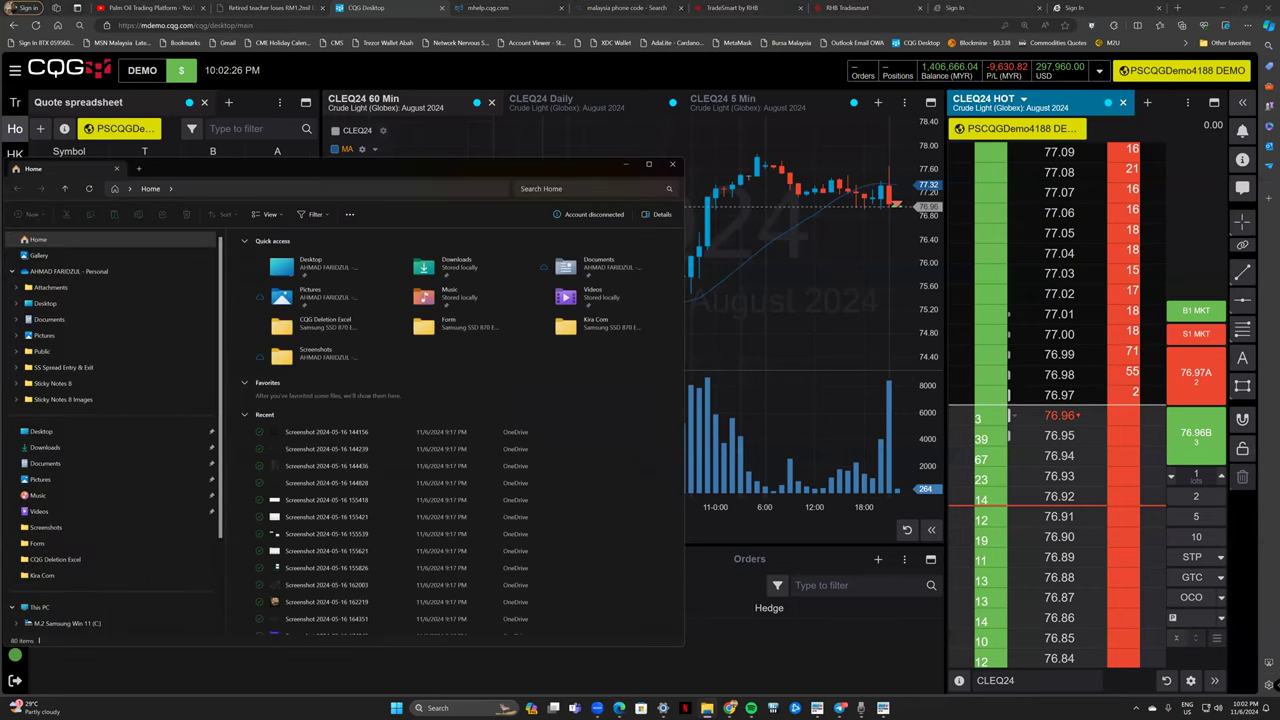
View the order-type diagram photo_2023-12-08_16-38-53.jpg enlarged to 177% beside the HOT ladder, with File Explorer closed.
{"action": "key", "text": "alt+F4"}
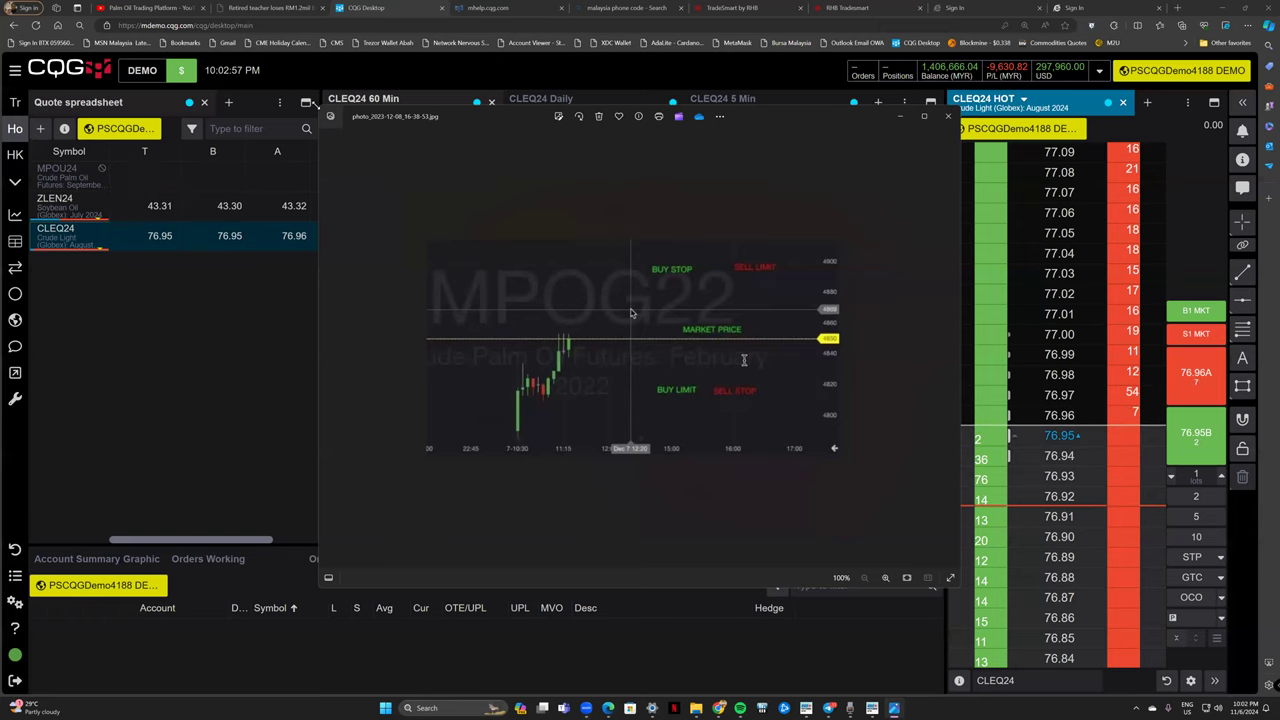
{"action": "left_click_drag", "start_coordinate": [319, 106], "coordinate": [138, 56]}
{"action": "left_click", "coordinate": [885, 577]}
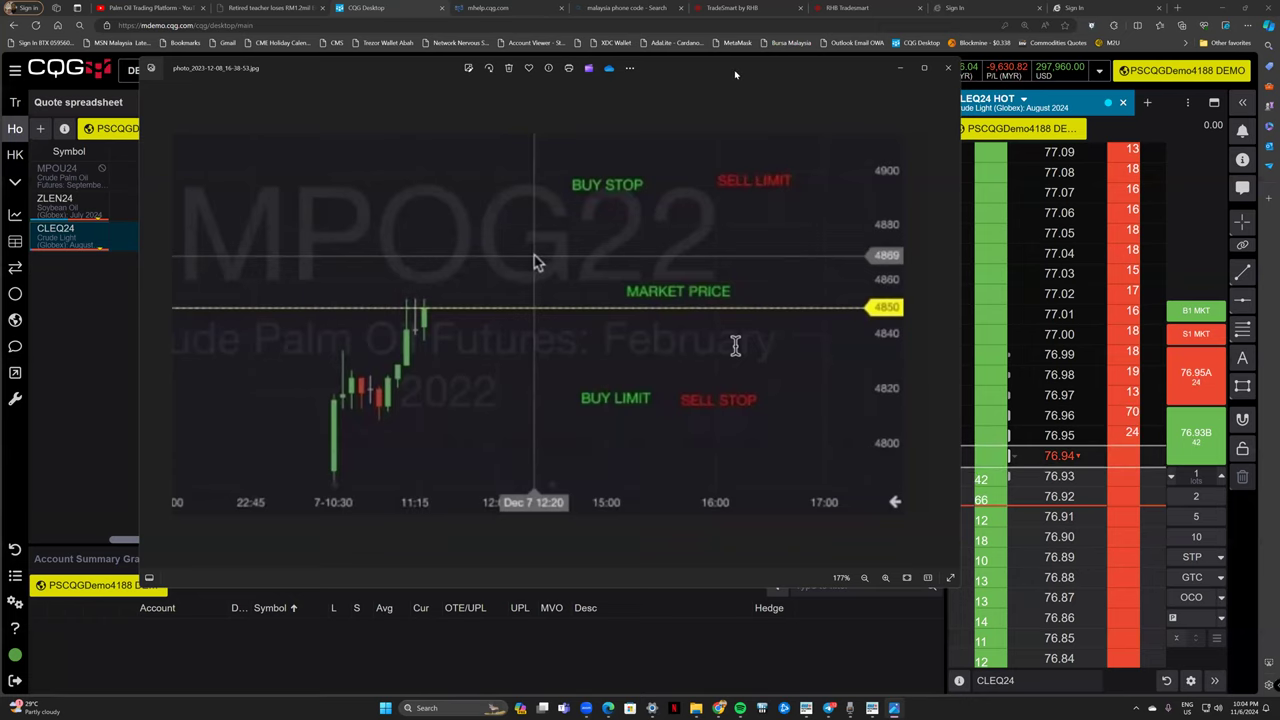
{"action": "left_click_drag", "start_coordinate": [736, 74], "coordinate": [665, 85]}
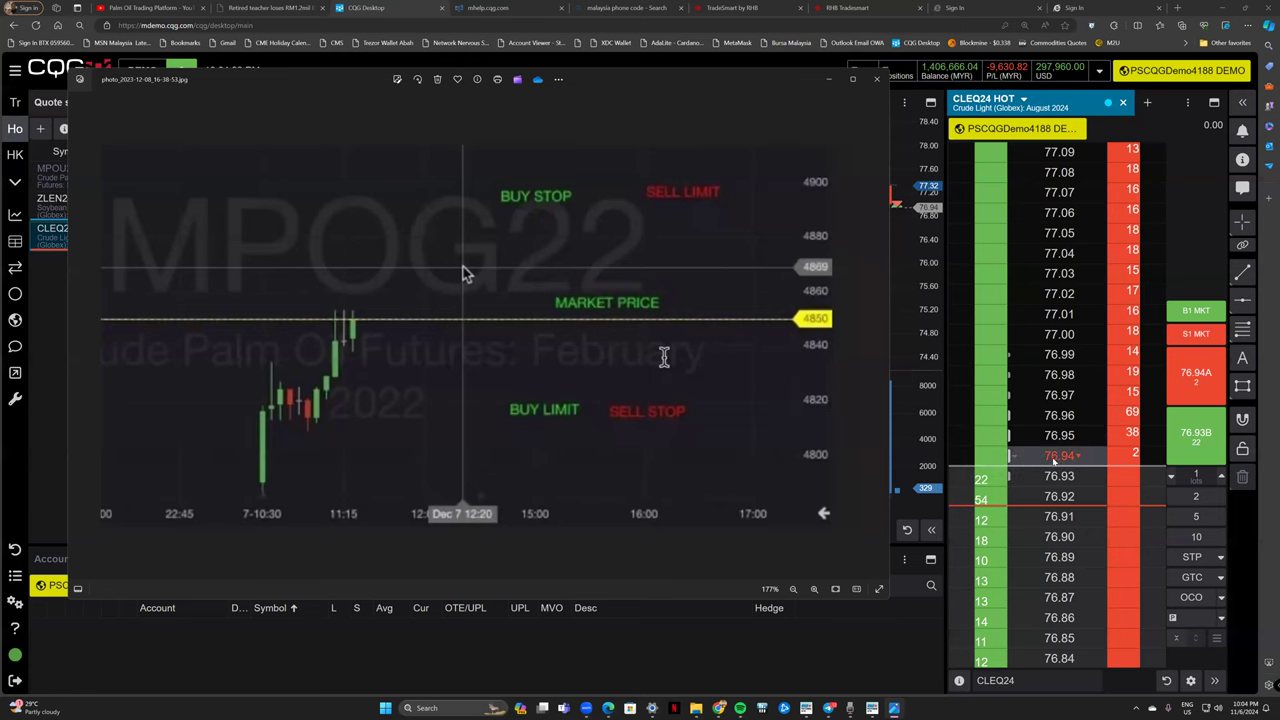
Select the 77.07 price on the CLEQ24 HOT ladder and switch the order duration between DAY and GTC, ending on DAY.
{"action": "left_click", "coordinate": [1050, 197]}
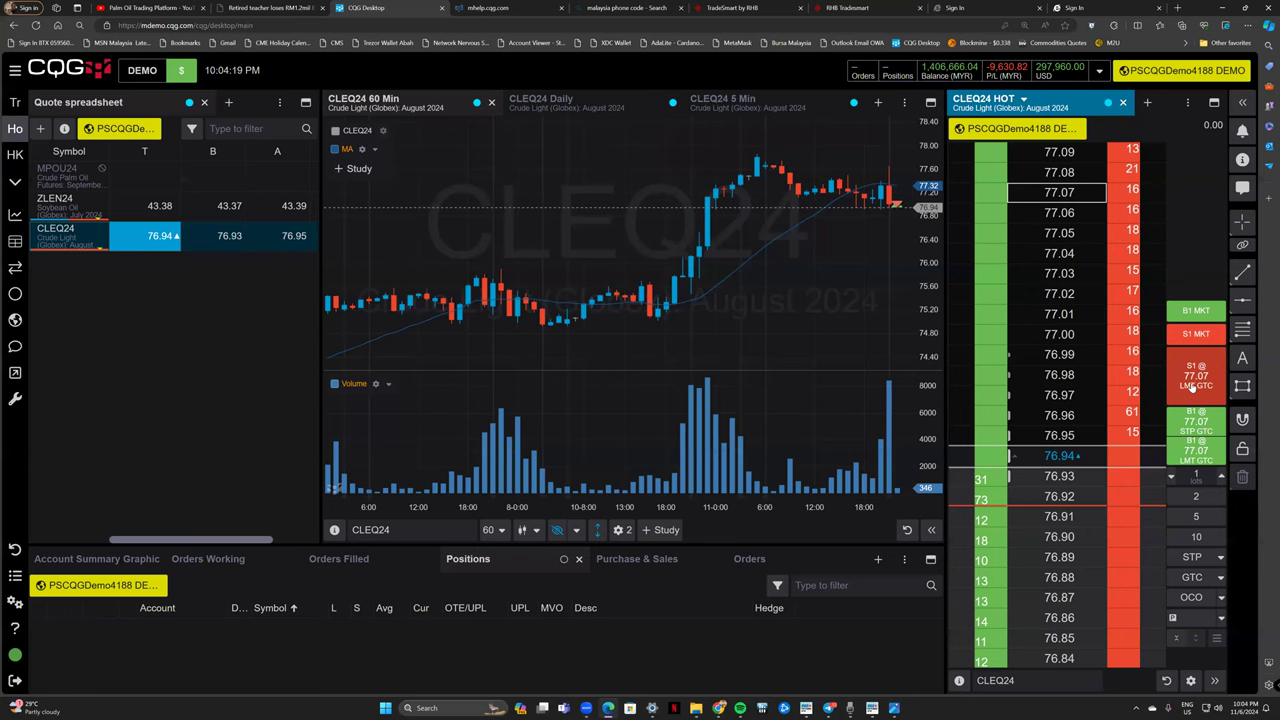
{"action": "left_click", "coordinate": [1208, 578]}
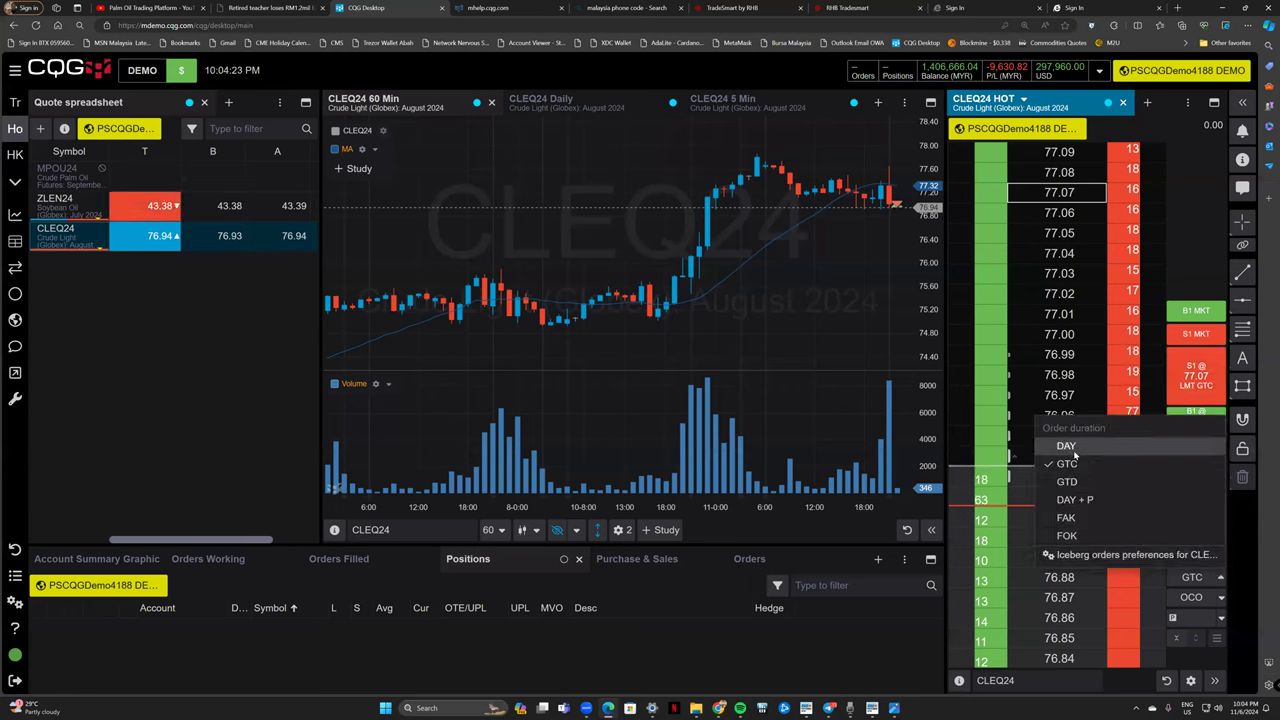
{"action": "left_click", "coordinate": [1066, 446]}
{"action": "left_click", "coordinate": [1190, 578]}
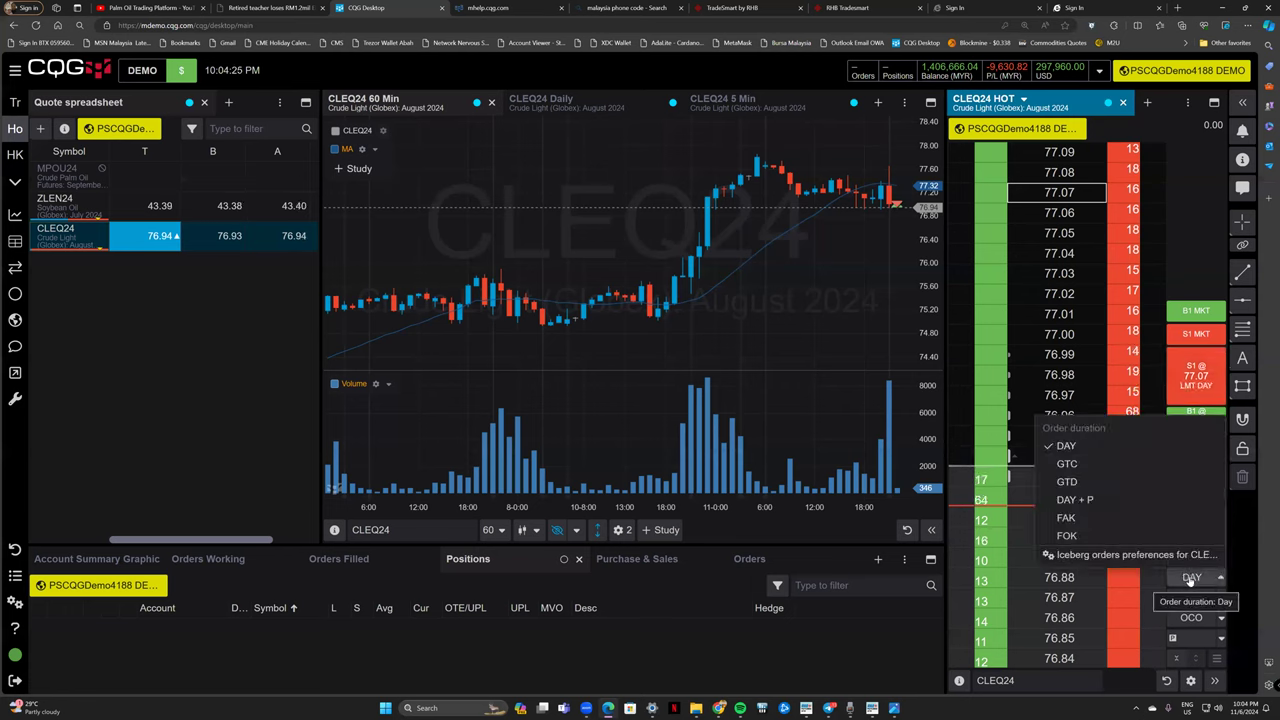
{"action": "left_click", "coordinate": [1094, 465]}
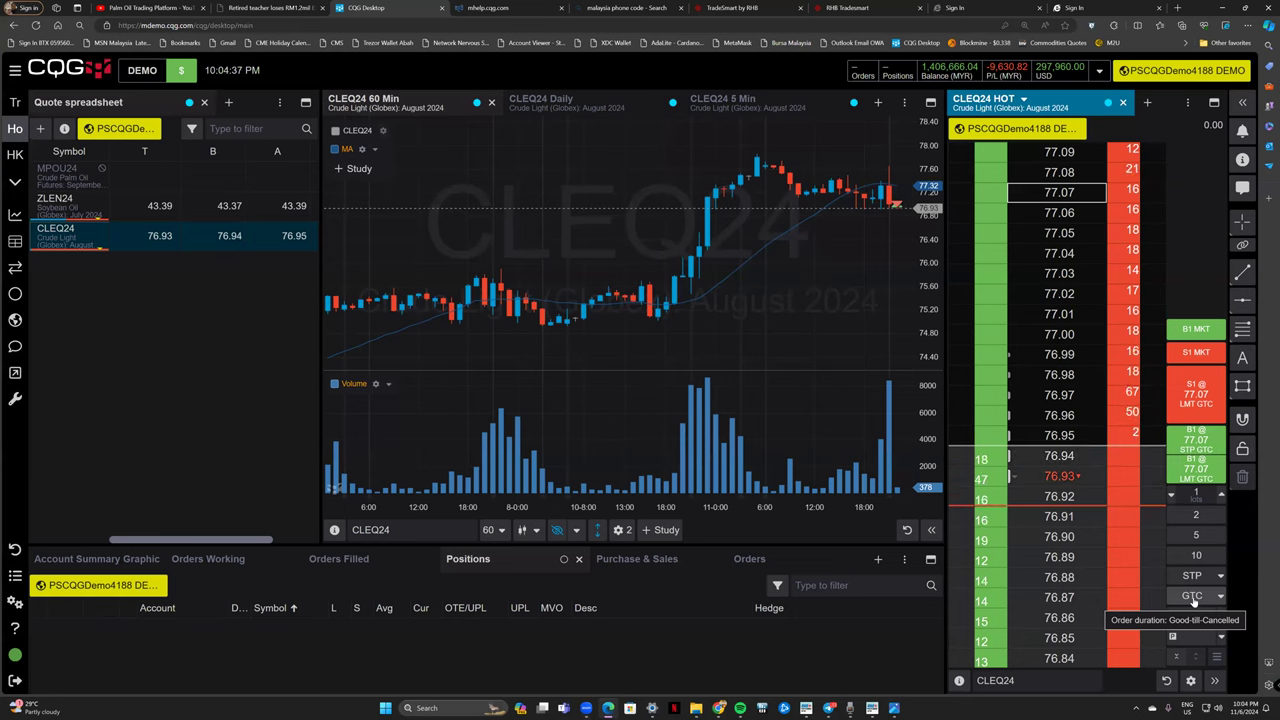
{"action": "left_click", "coordinate": [1193, 596]}
{"action": "left_click", "coordinate": [1066, 465]}
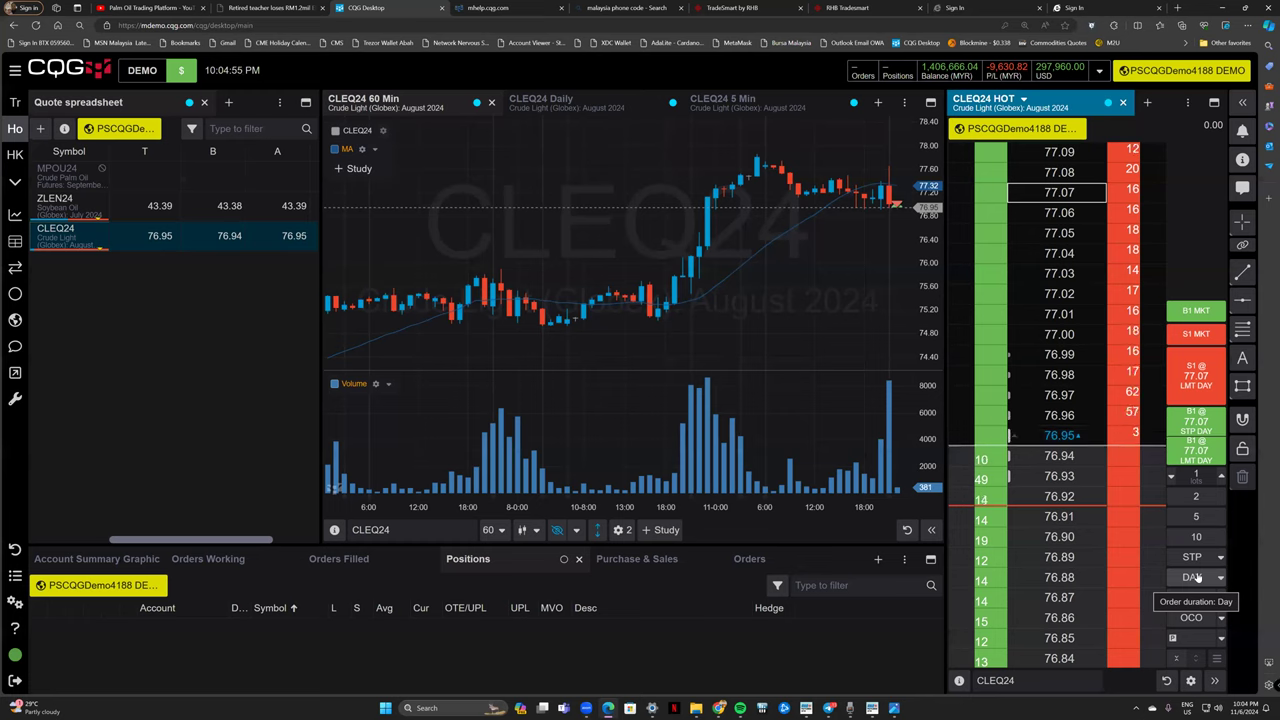
Set the order duration to GTC and place a limit order to sell 1 lot of CLEQ24 at 77.07.
{"action": "left_click", "coordinate": [1187, 580]}
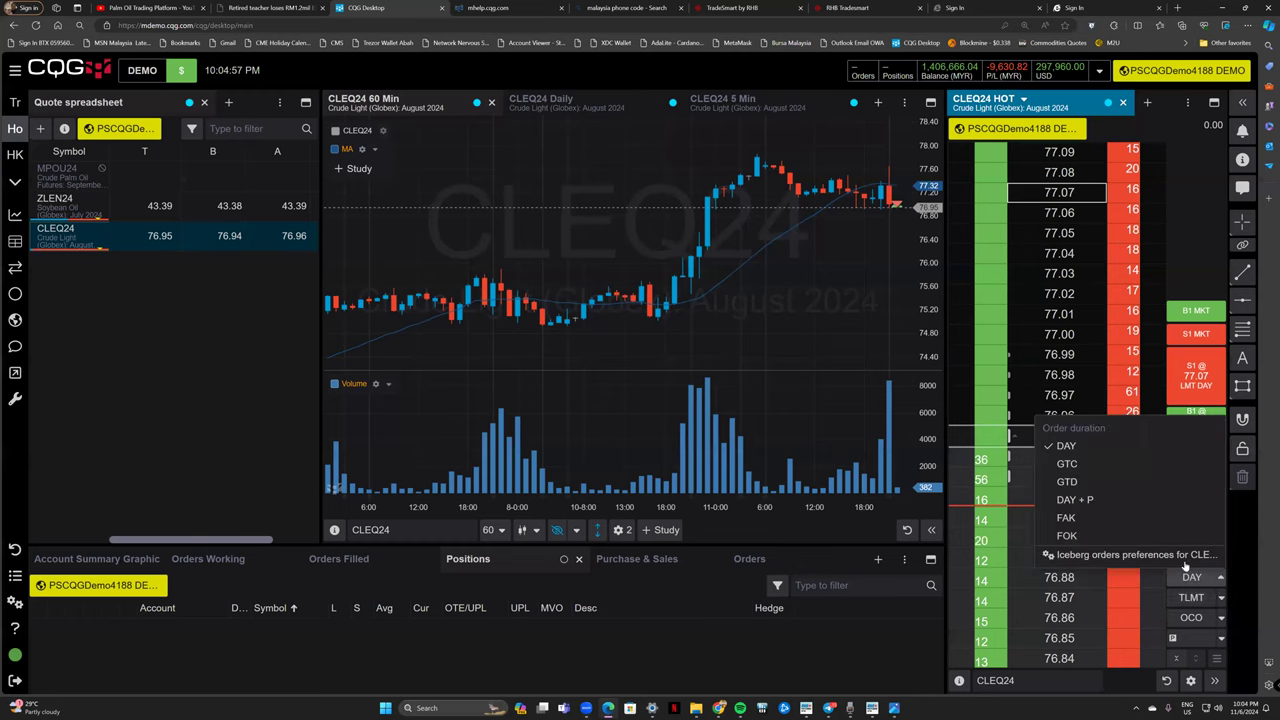
{"action": "left_click", "coordinate": [1080, 470]}
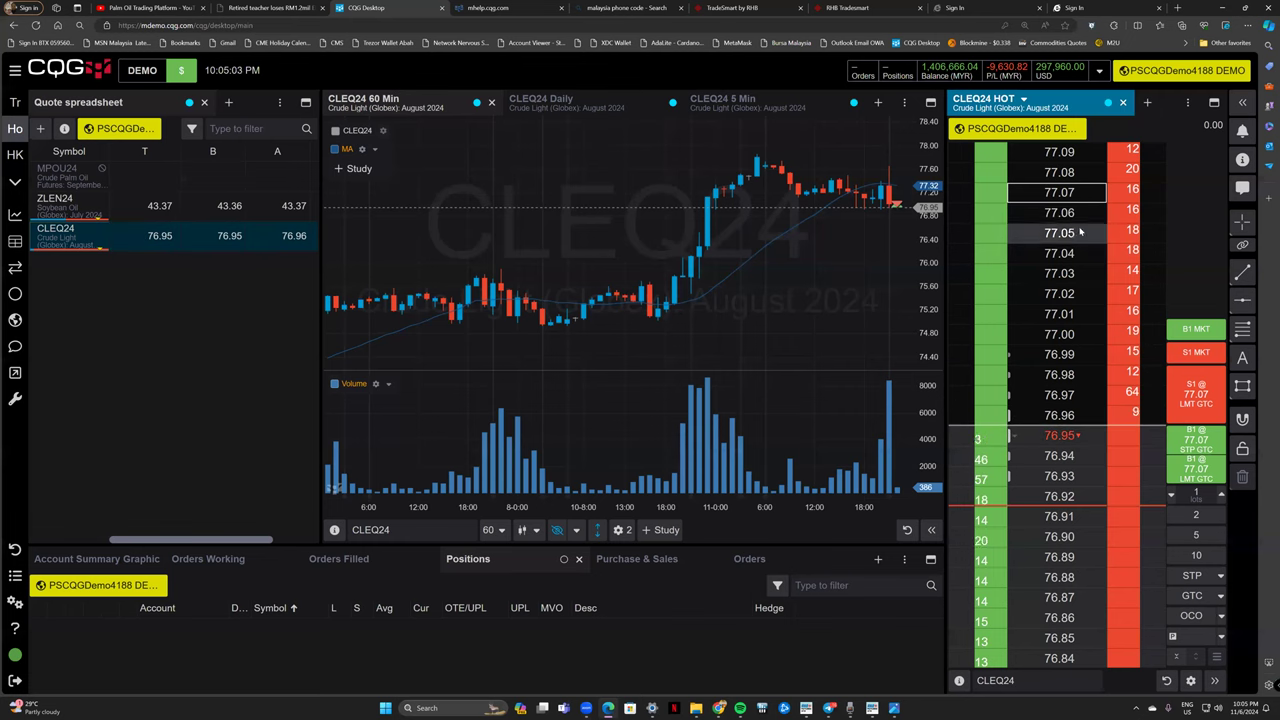
{"action": "left_click", "coordinate": [1192, 392]}
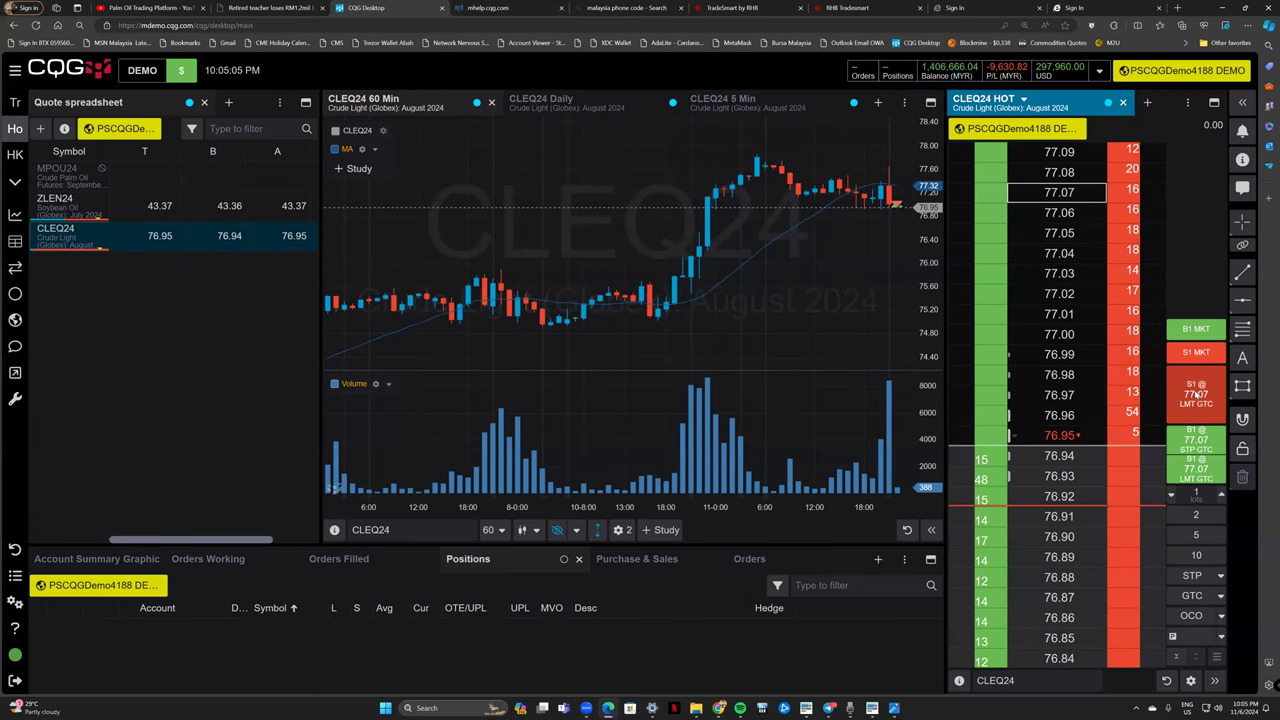
{"action": "left_click", "coordinate": [665, 417]}
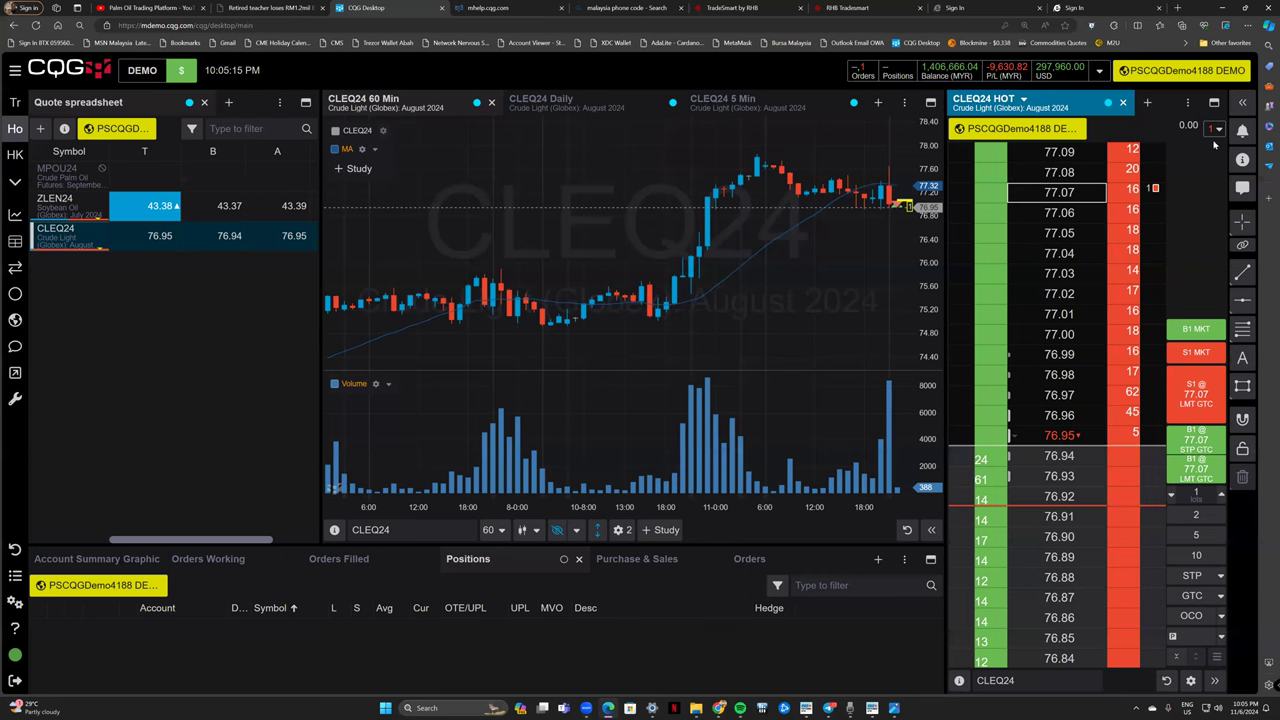
Cancel the working CLEQ24 sell limit order and place a GTC limit order to buy 1 lot at 76.78.
{"action": "left_click", "coordinate": [1216, 129]}
{"action": "left_click", "coordinate": [1215, 152]}
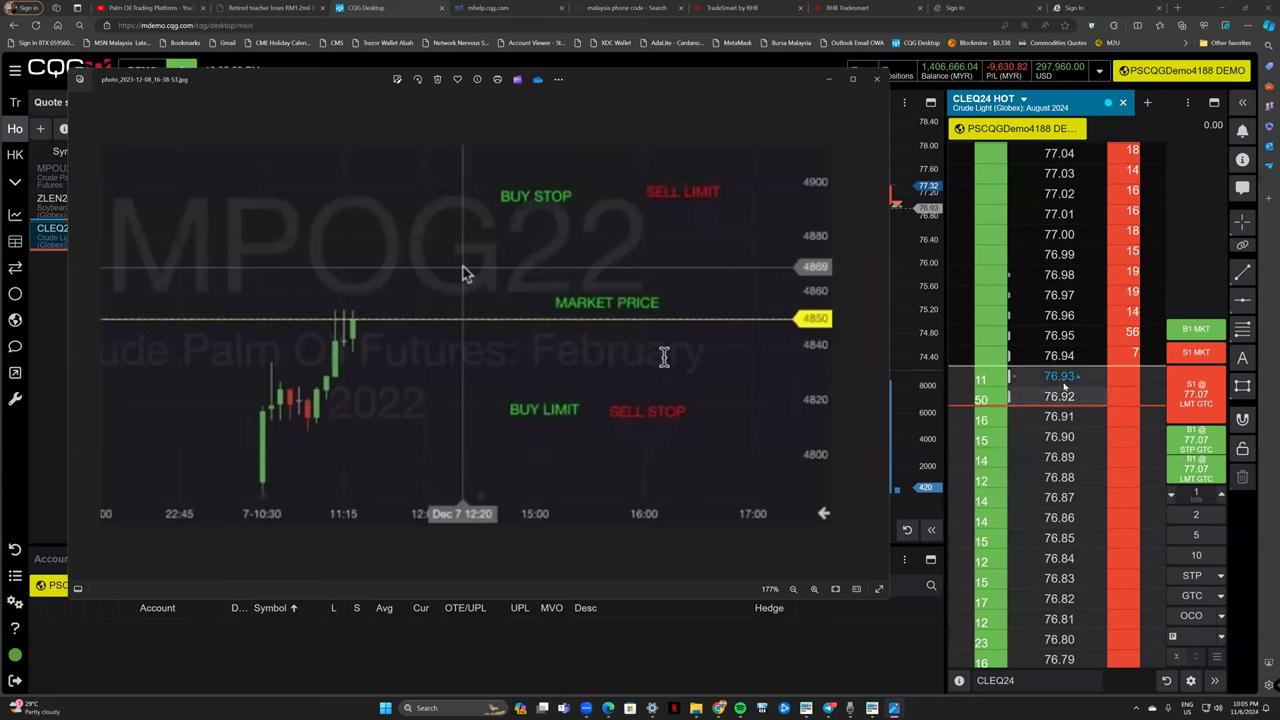
{"action": "scroll", "coordinate": [1059, 519], "scroll_direction": "down", "scroll_amount": 5}
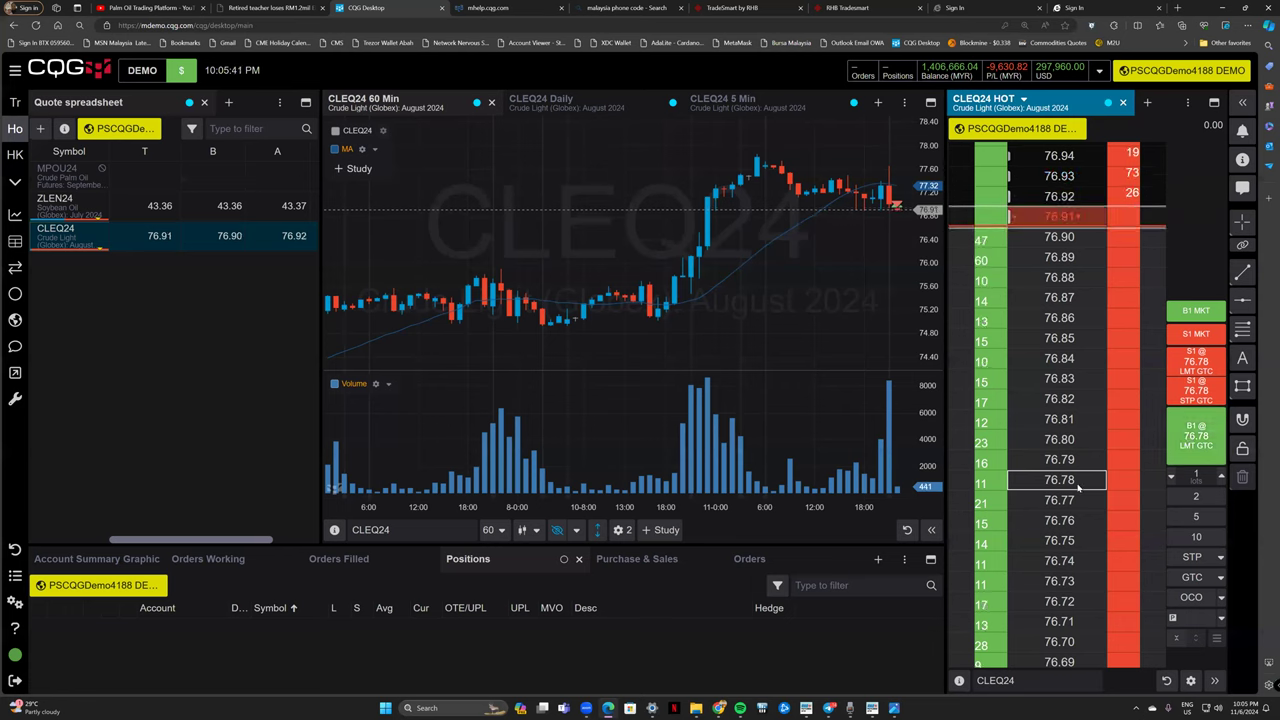
{"action": "left_click", "coordinate": [1196, 435]}
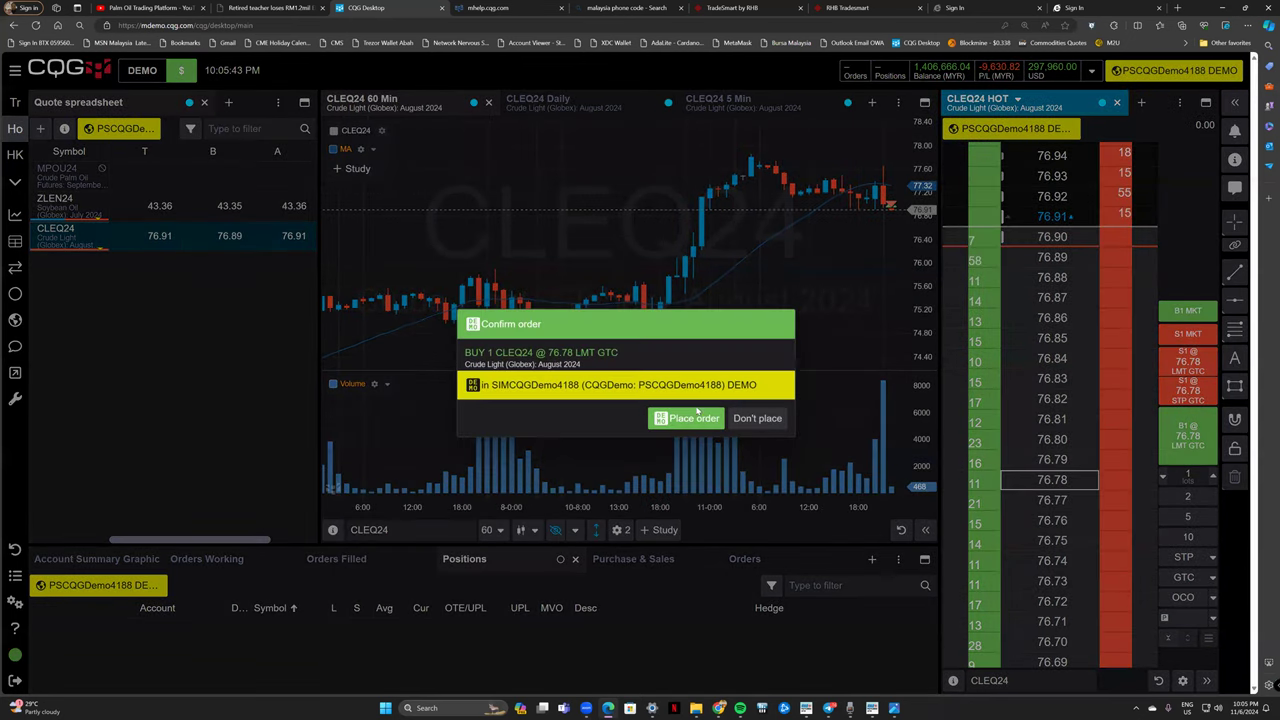
{"action": "key", "text": "Return"}
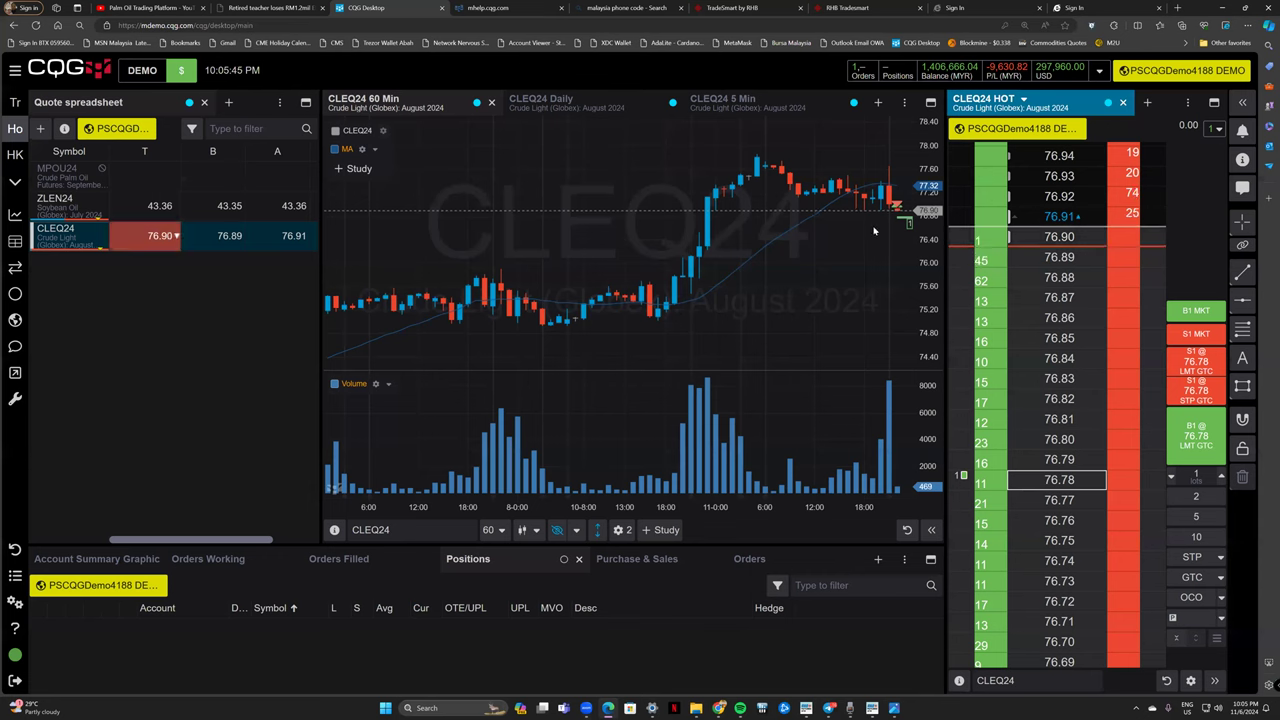
Move the working CLEQ24 buy limit order on the HOT ladder to 76.80 and again to 76.74, confirming each modification.
{"action": "left_click_drag", "start_coordinate": [966, 480], "coordinate": [966, 440]}
{"action": "left_click", "coordinate": [684, 451]}
{"action": "left_click_drag", "start_coordinate": [980, 557], "coordinate": [978, 562]}
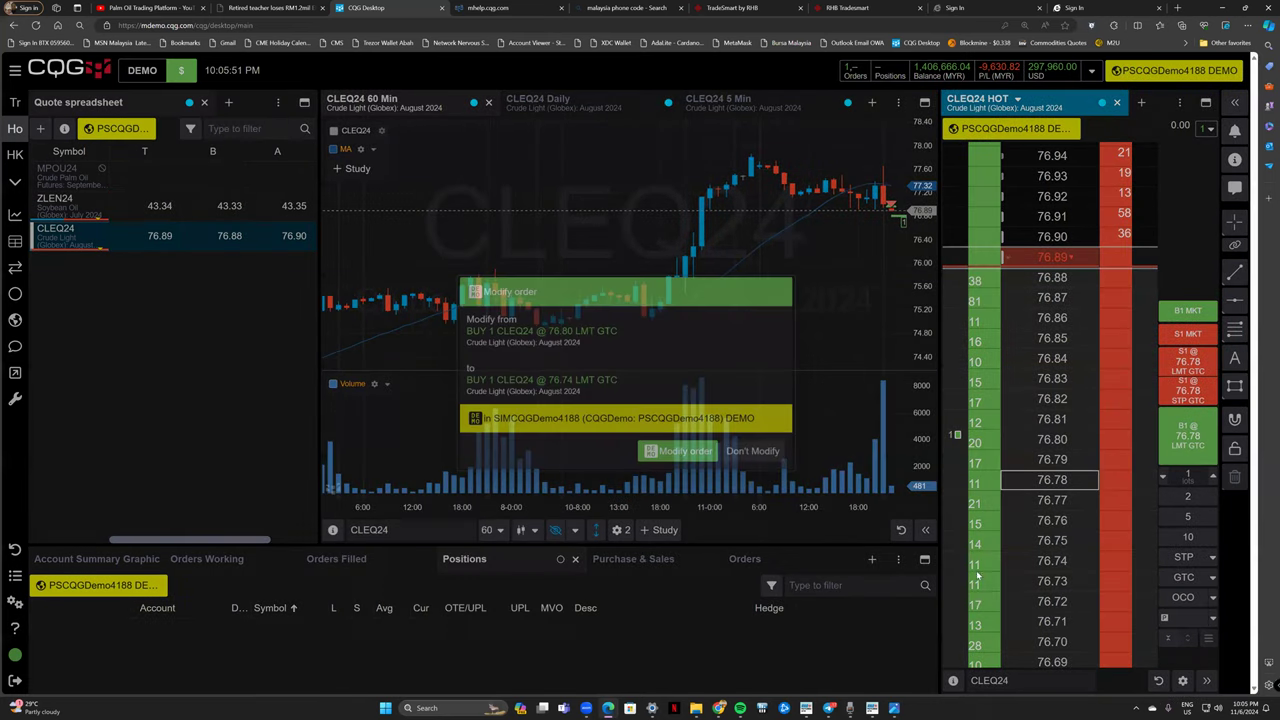
{"action": "left_click", "coordinate": [656, 452]}
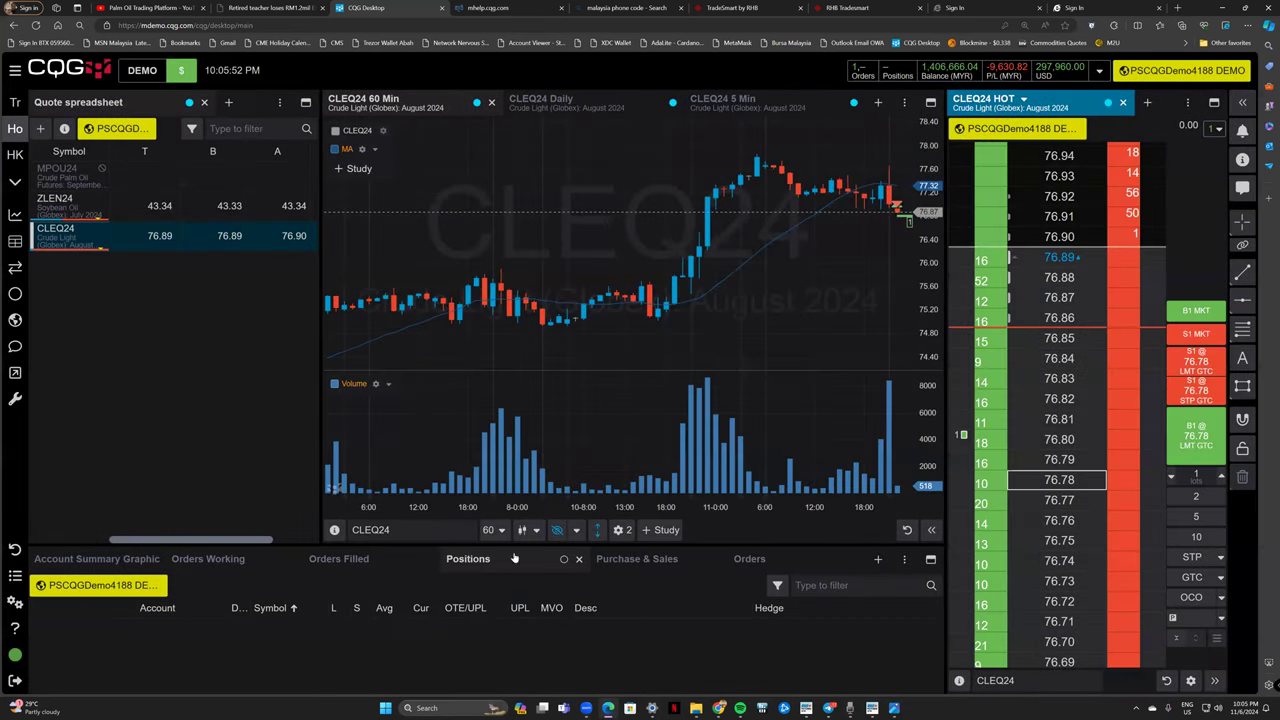
Open the working CLEQ24 buy order for modification from the Orders list, try a 76.73 price and the duration options, and discard the changes.
{"action": "left_click", "coordinate": [752, 560]}
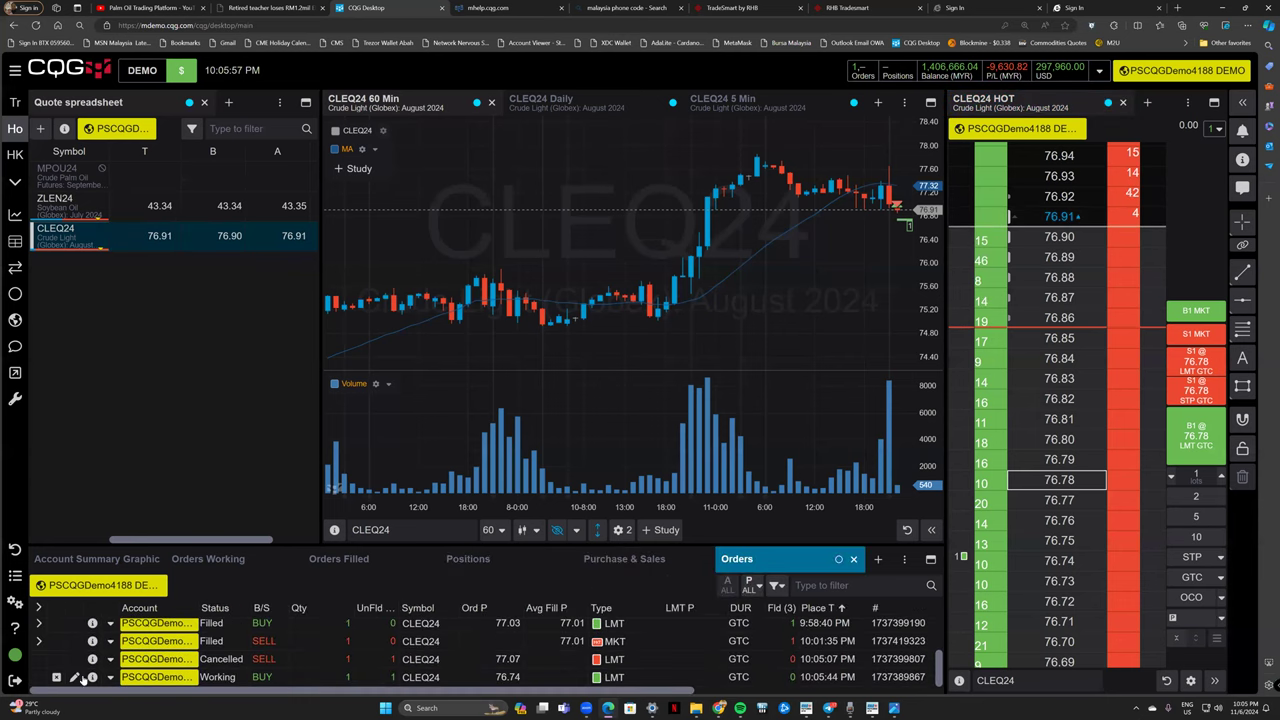
{"action": "left_click", "coordinate": [74, 677]}
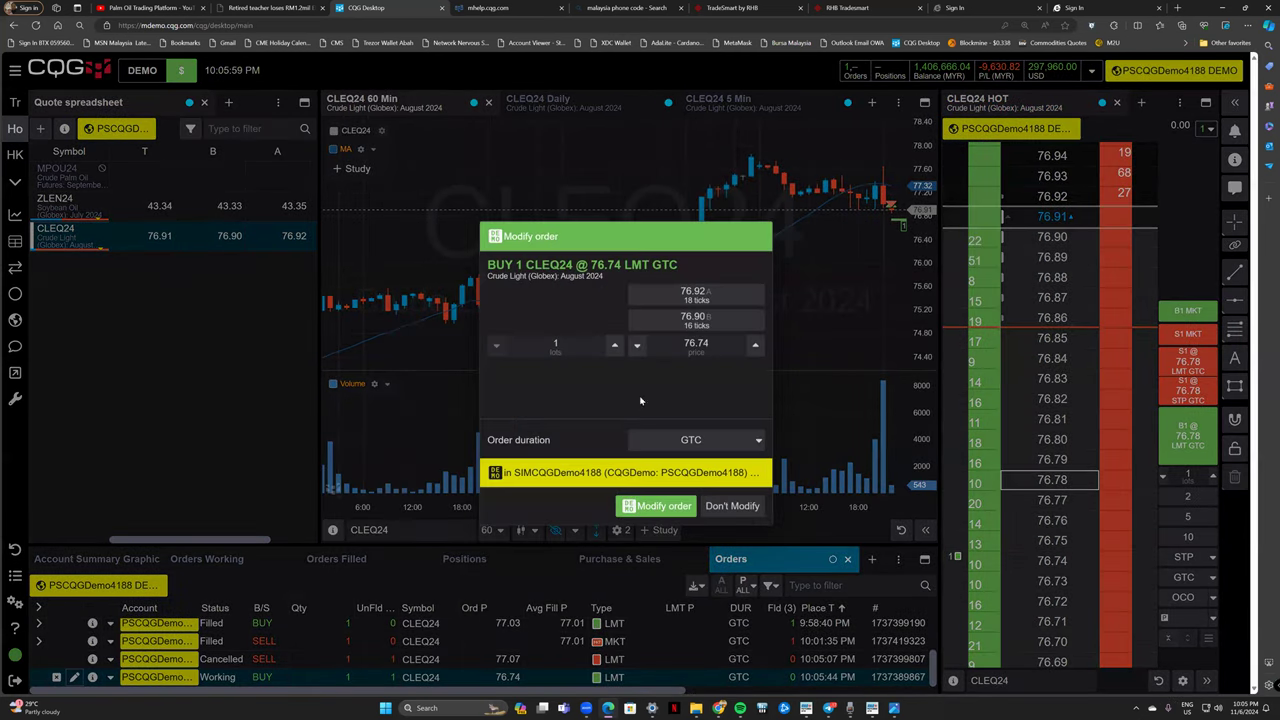
{"action": "left_click", "coordinate": [637, 345]}
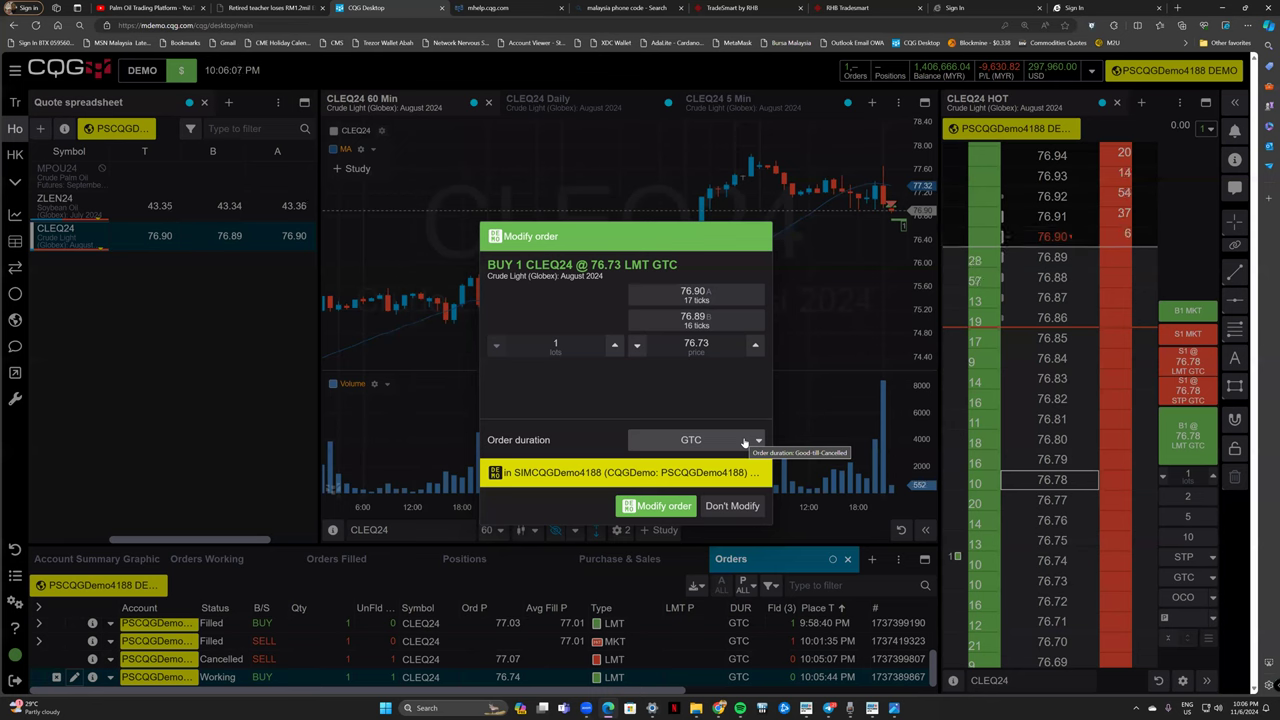
{"action": "left_click", "coordinate": [744, 442]}
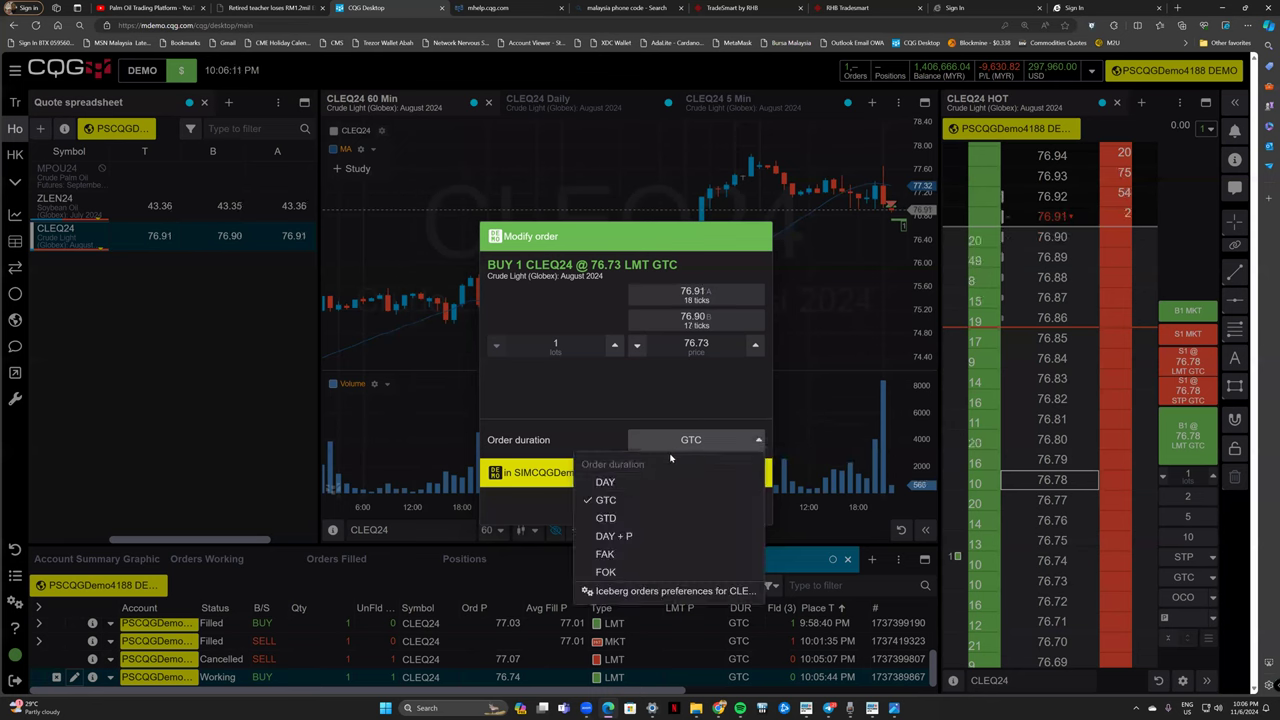
{"action": "key", "text": "Up"}
{"action": "key", "text": "Return"}
{"action": "left_click", "coordinate": [697, 442]}
{"action": "left_click", "coordinate": [630, 506]}
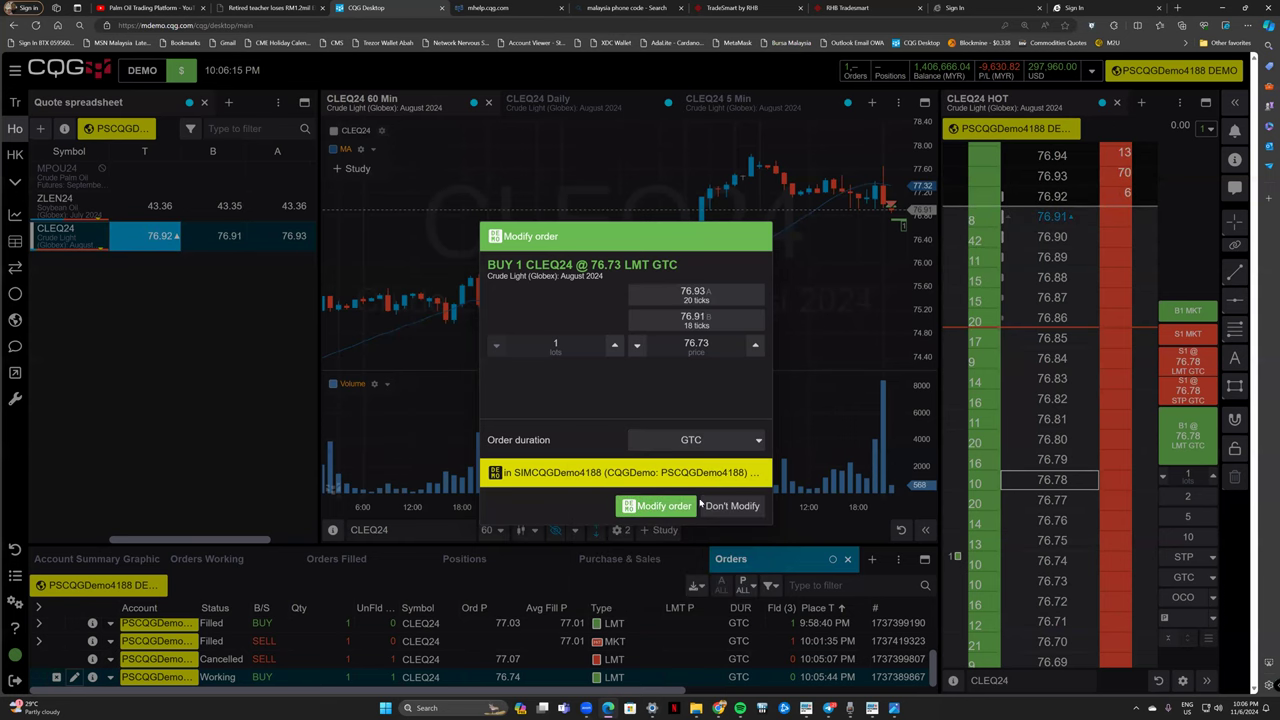
{"action": "left_click", "coordinate": [730, 505]}
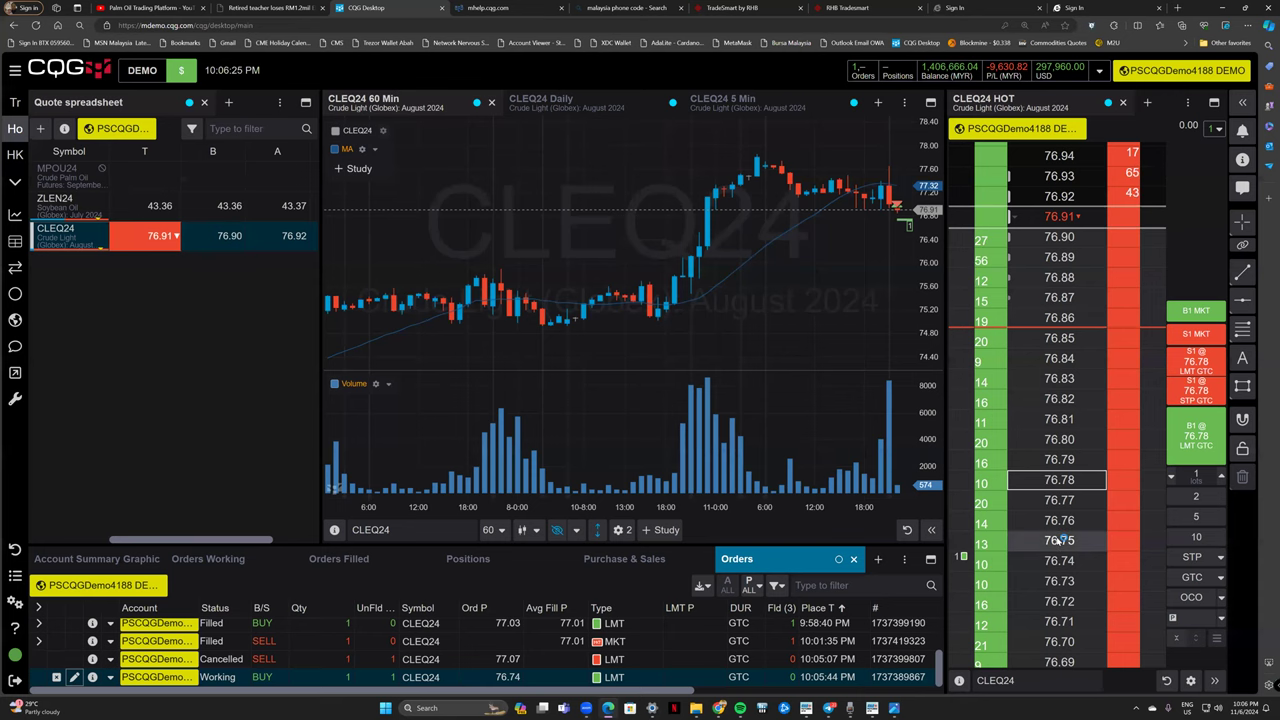
Cancel all working buy orders for CLEQ24 from the HOT ladder.
{"action": "scroll", "coordinate": [1050, 457], "scroll_direction": "up", "scroll_amount": 5}
{"action": "left_click", "coordinate": [1214, 128]}
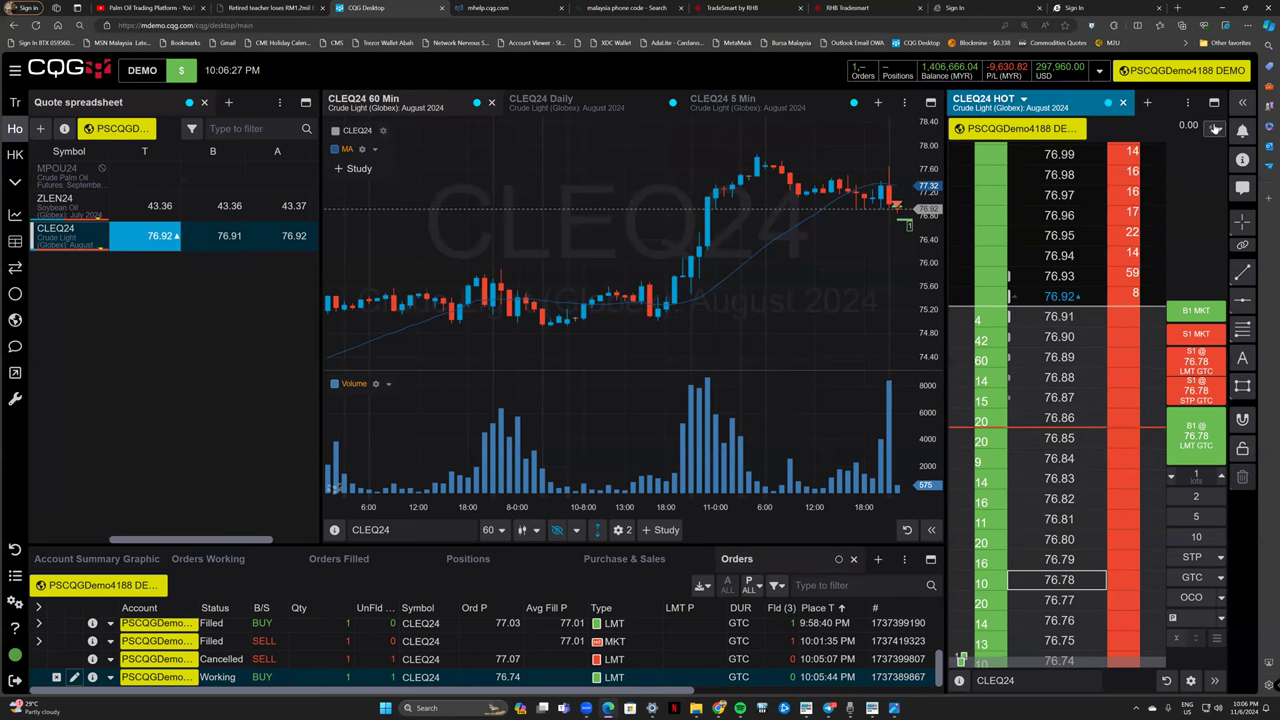
{"action": "left_click", "coordinate": [1210, 190]}
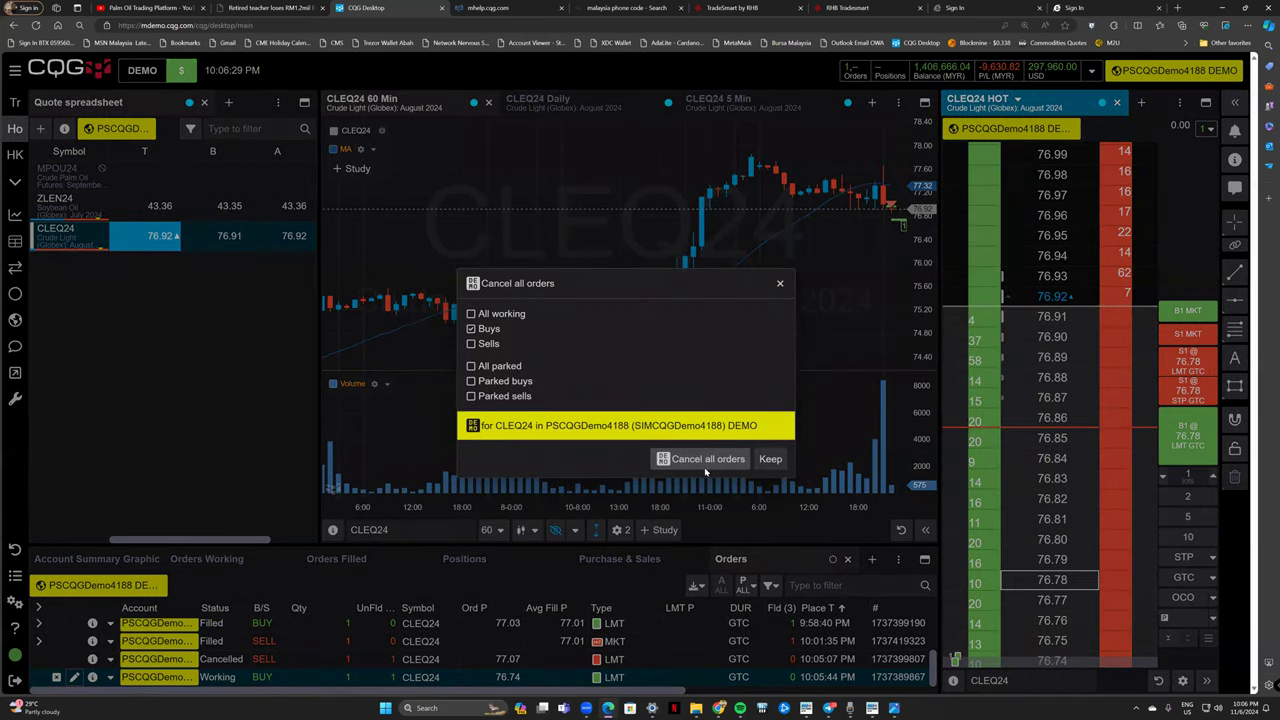
{"action": "left_click", "coordinate": [701, 452]}
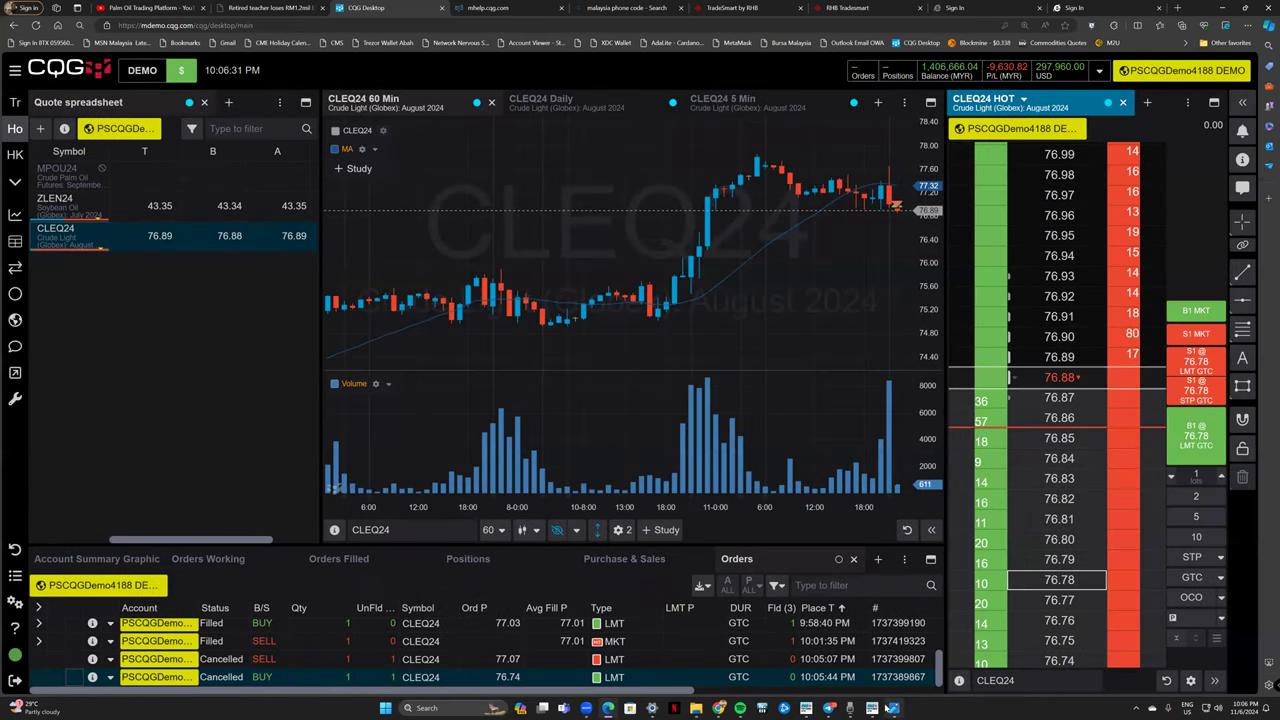
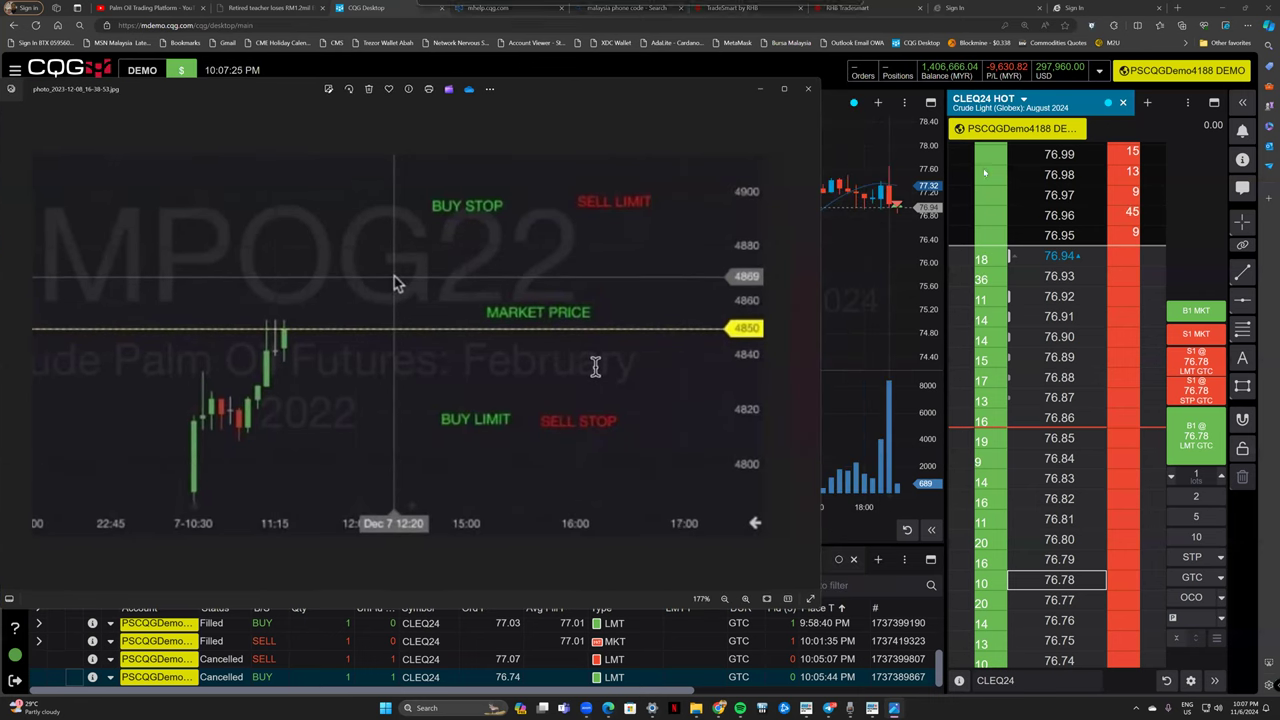
Place a GTC market order to buy 1 lot of CLEQ24 and check it in the Orders and Positions widgets.
{"action": "left_click", "coordinate": [1203, 311]}
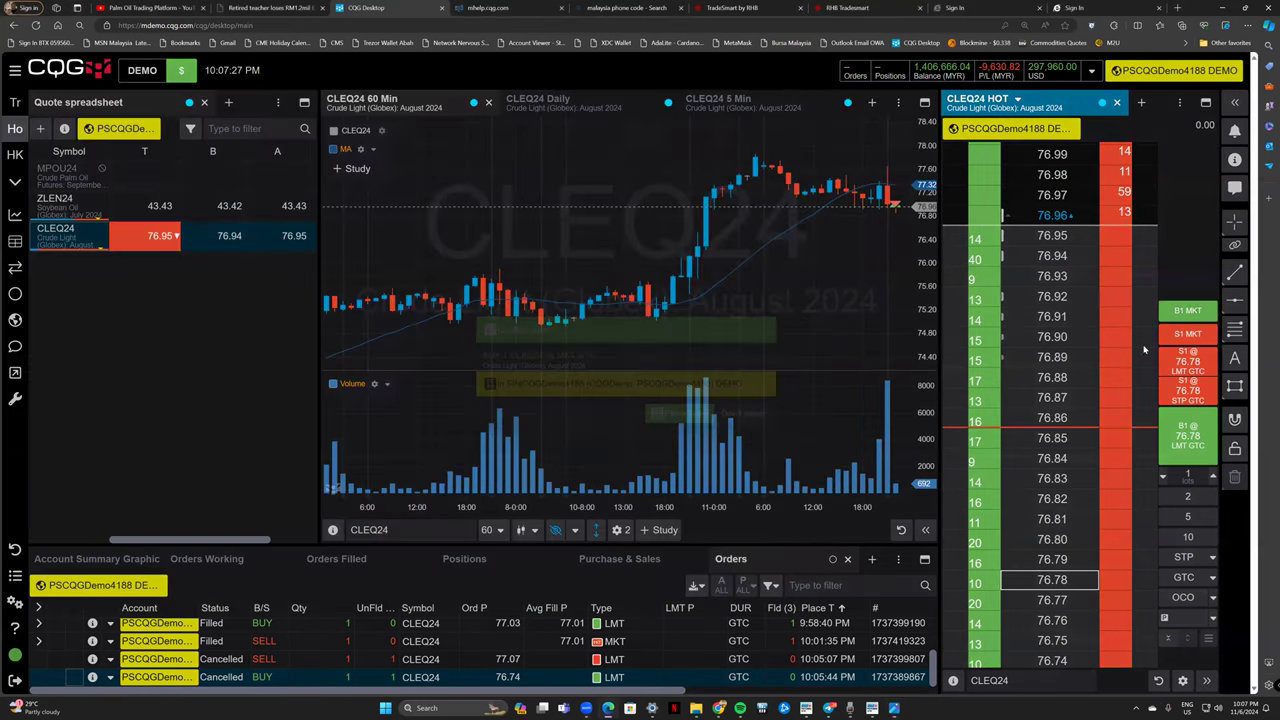
{"action": "left_click", "coordinate": [687, 418]}
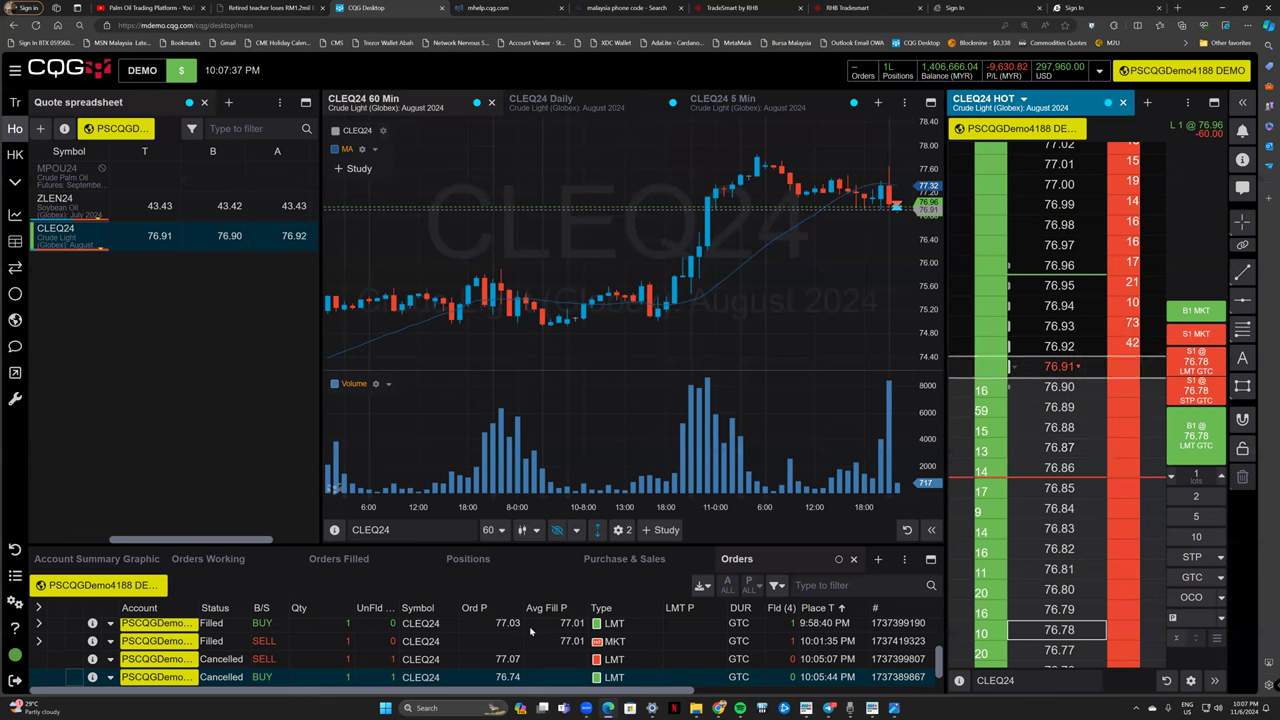
{"action": "scroll", "coordinate": [530, 630], "scroll_direction": "down", "scroll_amount": 1}
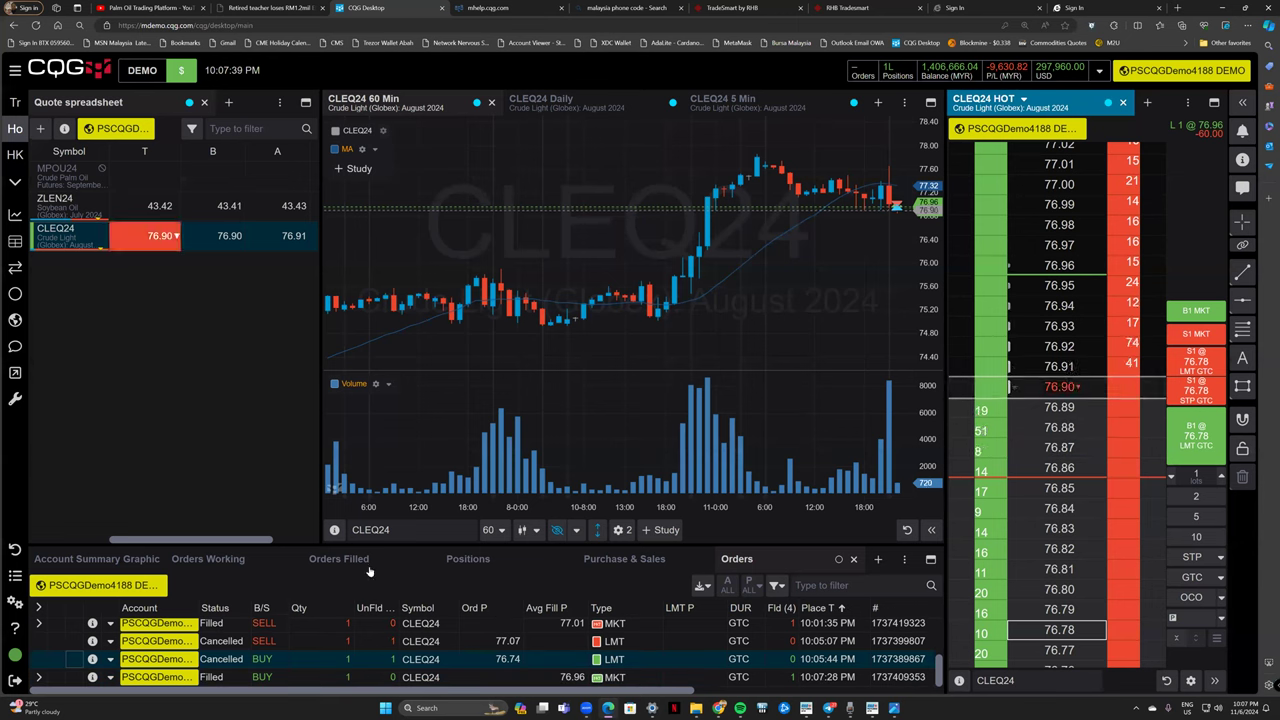
{"action": "left_click", "coordinate": [462, 559]}
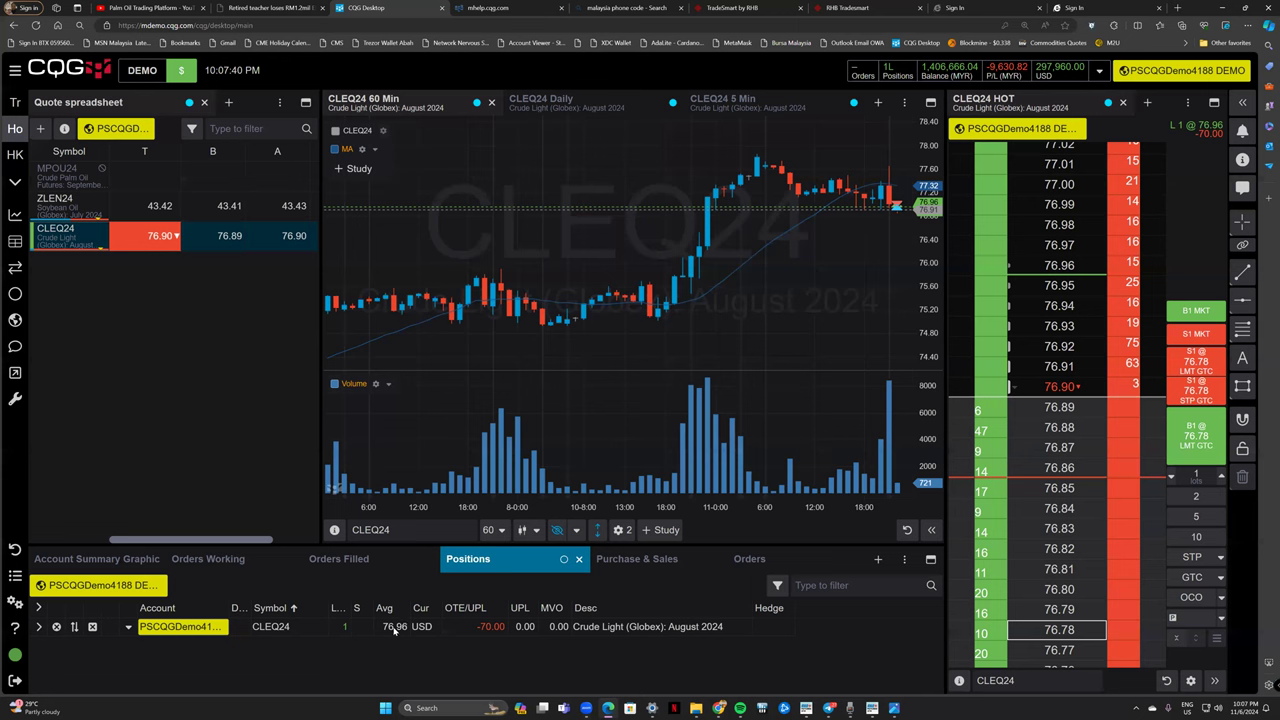
{"action": "left_click", "coordinate": [749, 559]}
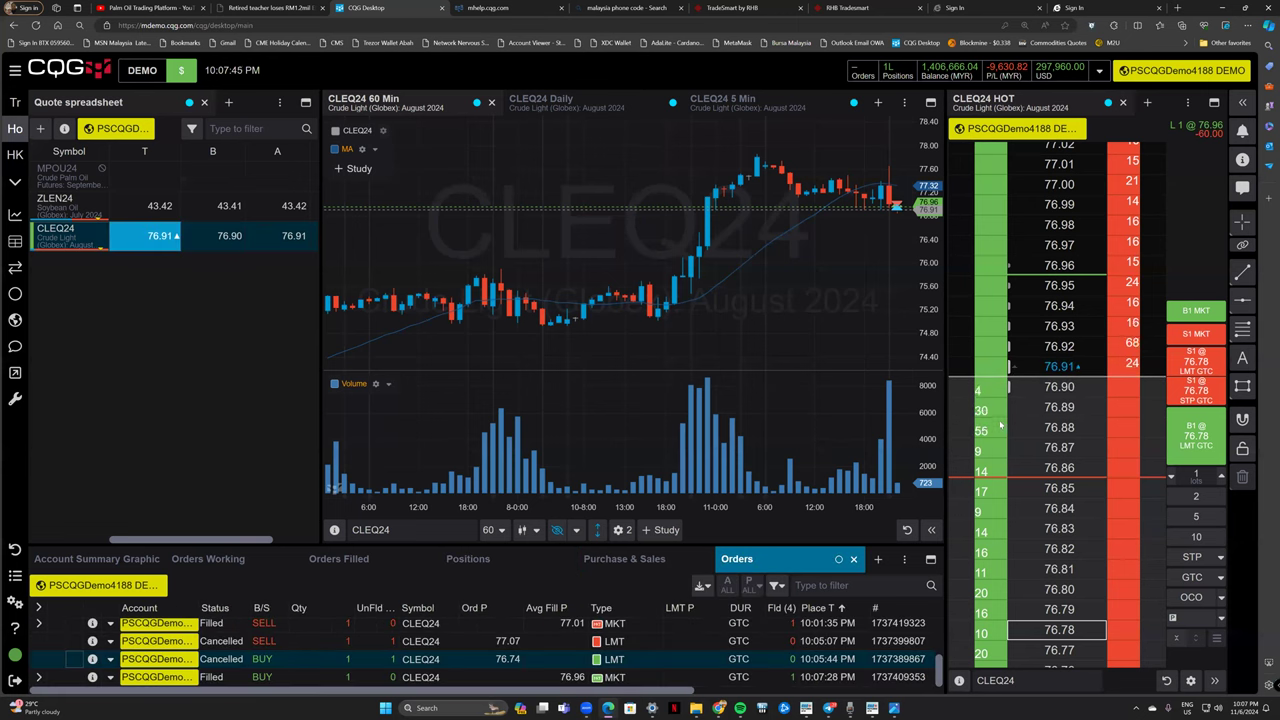
Show the order-type diagram photo_2023-12-08_16-38-53.jpg beside the HOT ladder and select the 77.07 price to compare the available order types.
{"action": "left_click_drag", "start_coordinate": [799, 305], "coordinate": [769, 305]}
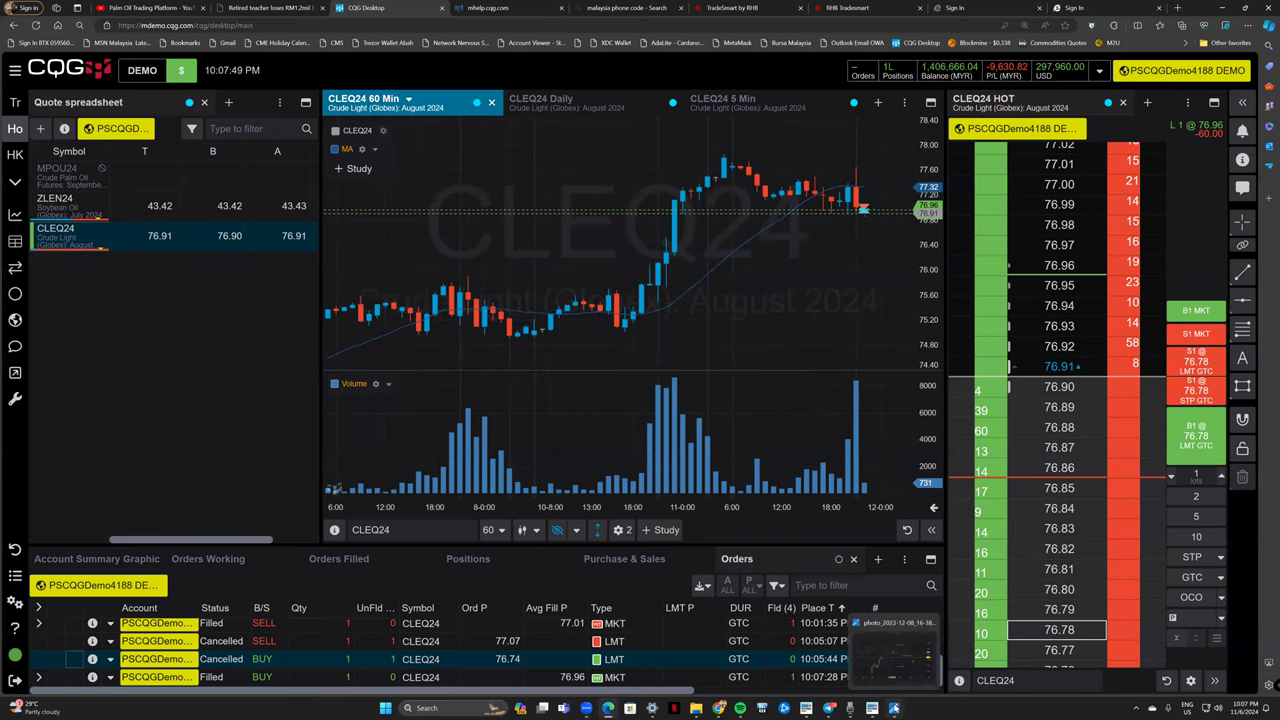
{"action": "left_click", "coordinate": [893, 708]}
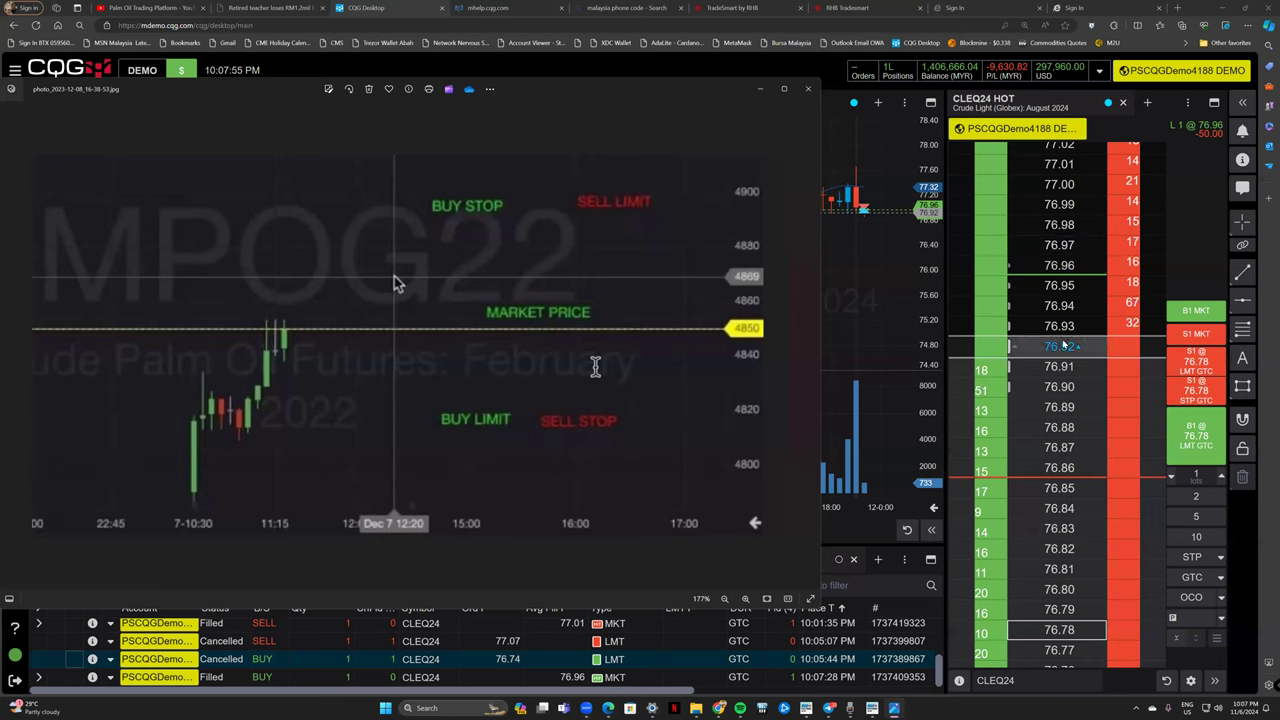
{"action": "scroll", "coordinate": [1063, 345], "scroll_direction": "up", "scroll_amount": 7}
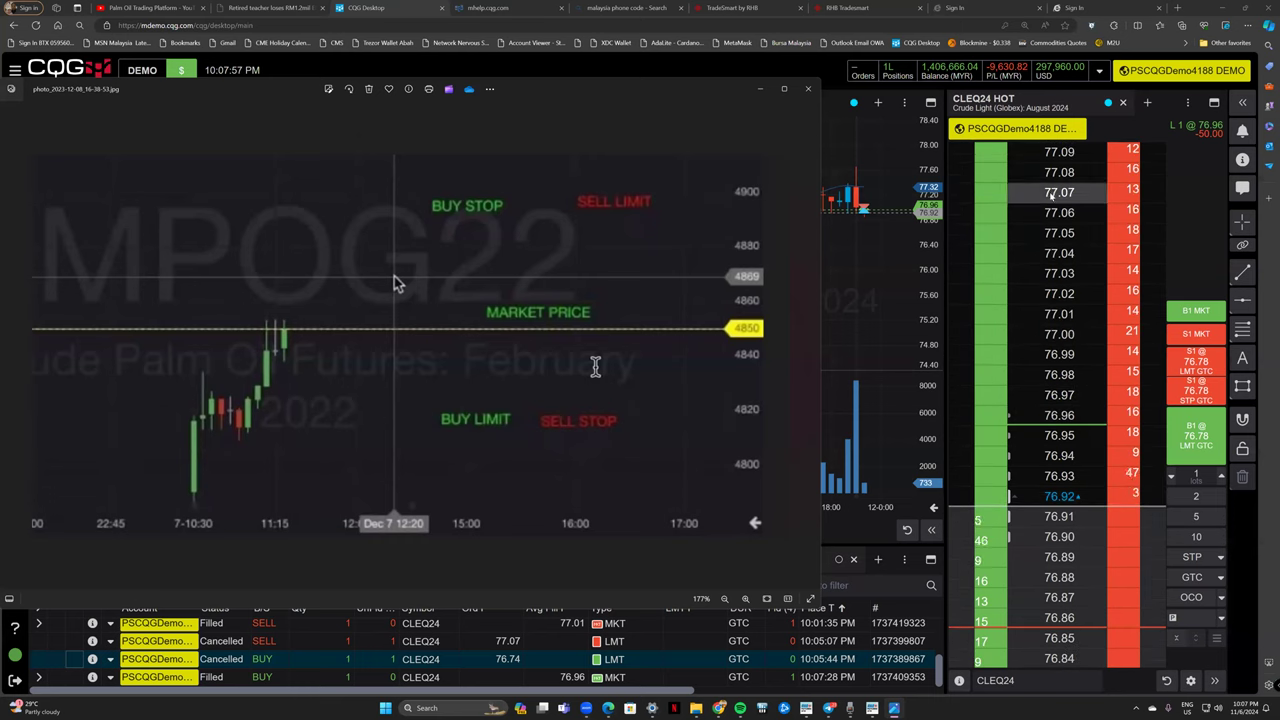
{"action": "left_click", "coordinate": [1052, 193]}
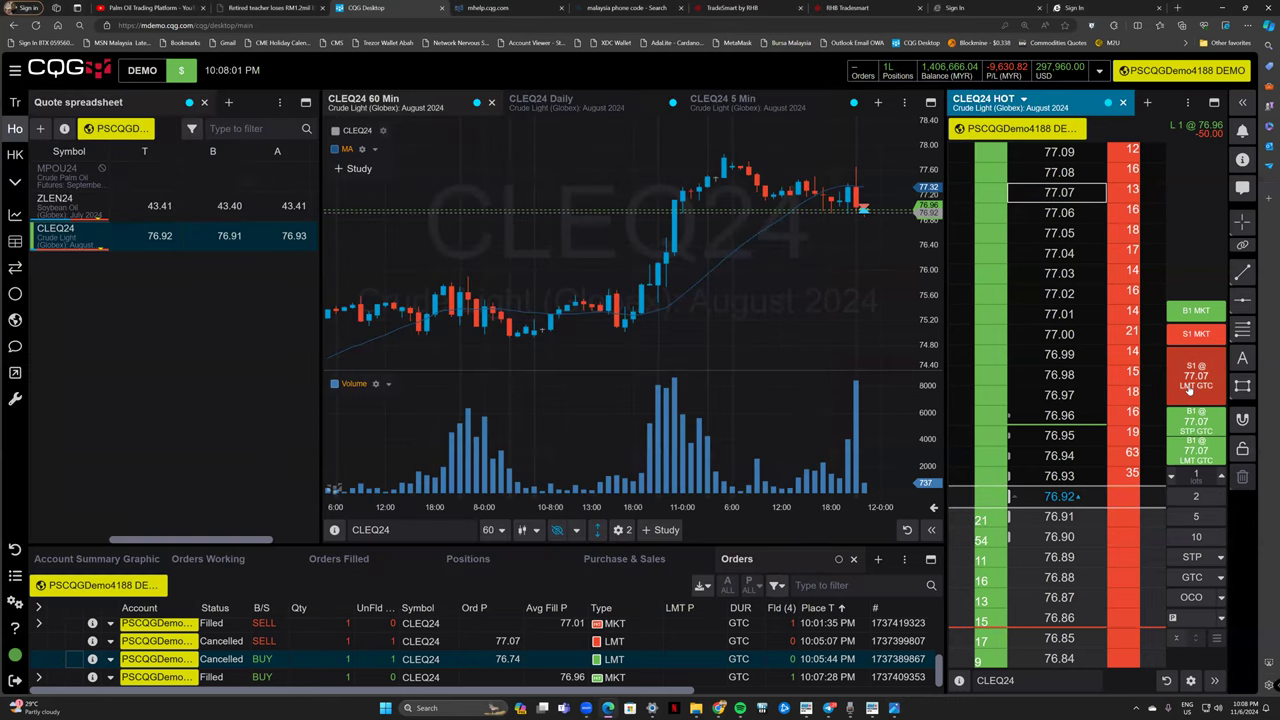
Select 76.82 on the CLEQ24 HOT ladder and place a GTC limit order to sell 1 lot at that price despite the price warning.
{"action": "scroll", "coordinate": [1068, 362], "scroll_direction": "down", "scroll_amount": 5}
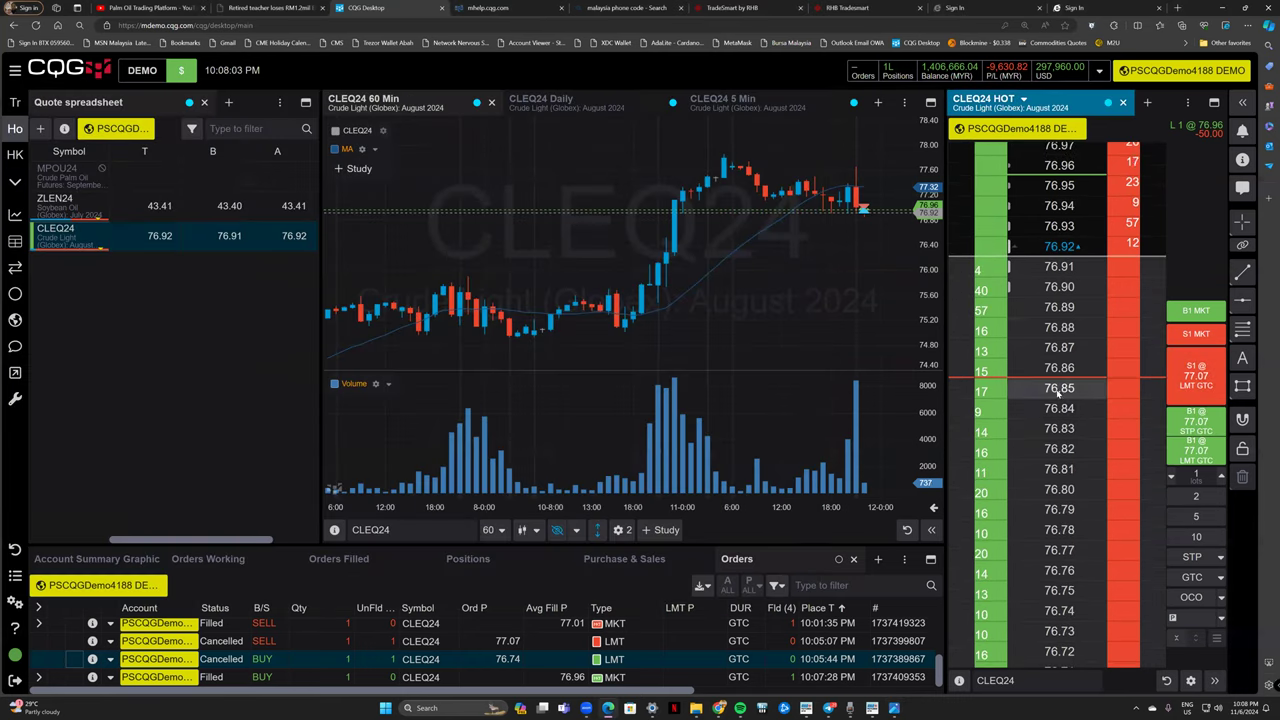
{"action": "left_click", "coordinate": [1056, 449]}
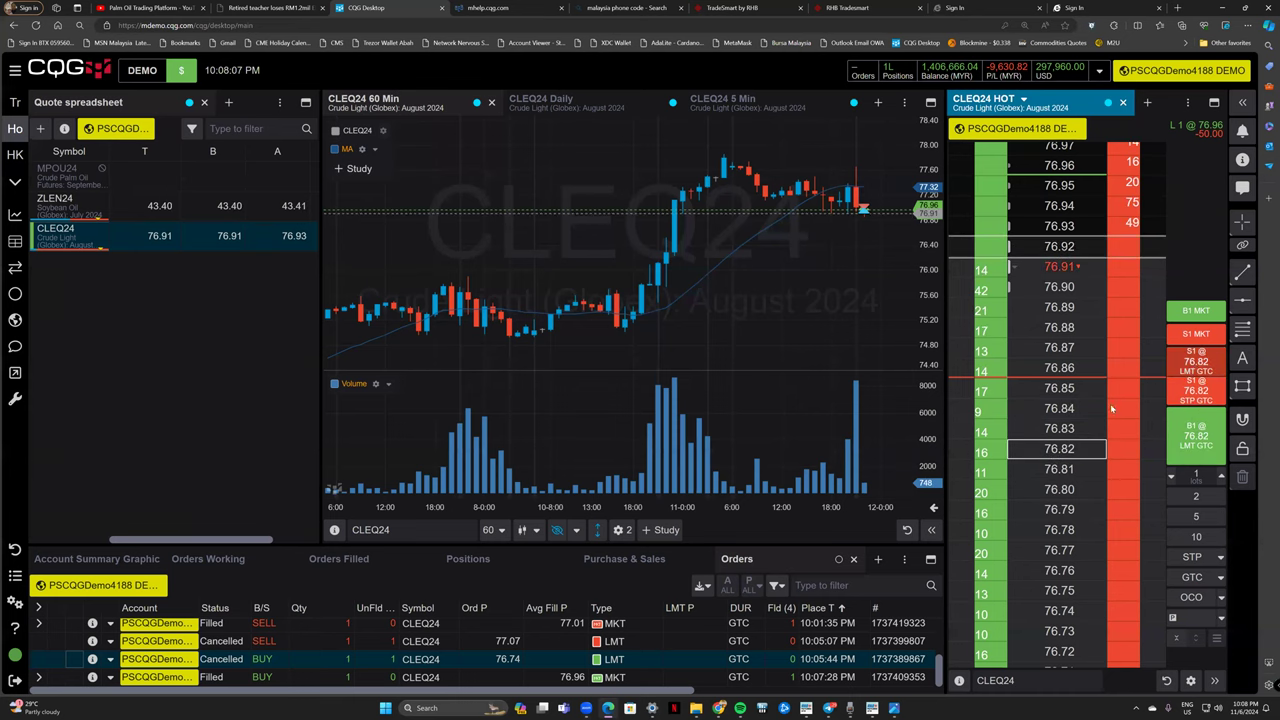
{"action": "left_click", "coordinate": [1190, 365]}
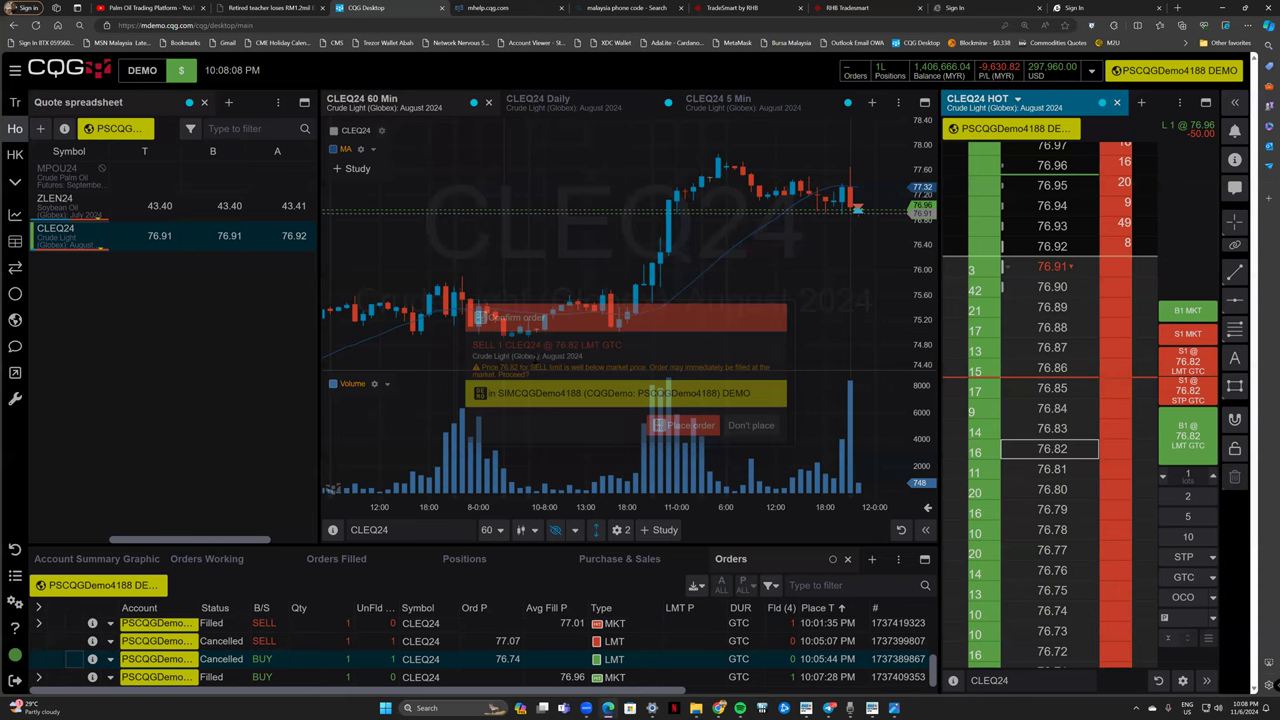
{"action": "left_click_drag", "start_coordinate": [487, 329], "coordinate": [541, 287]}
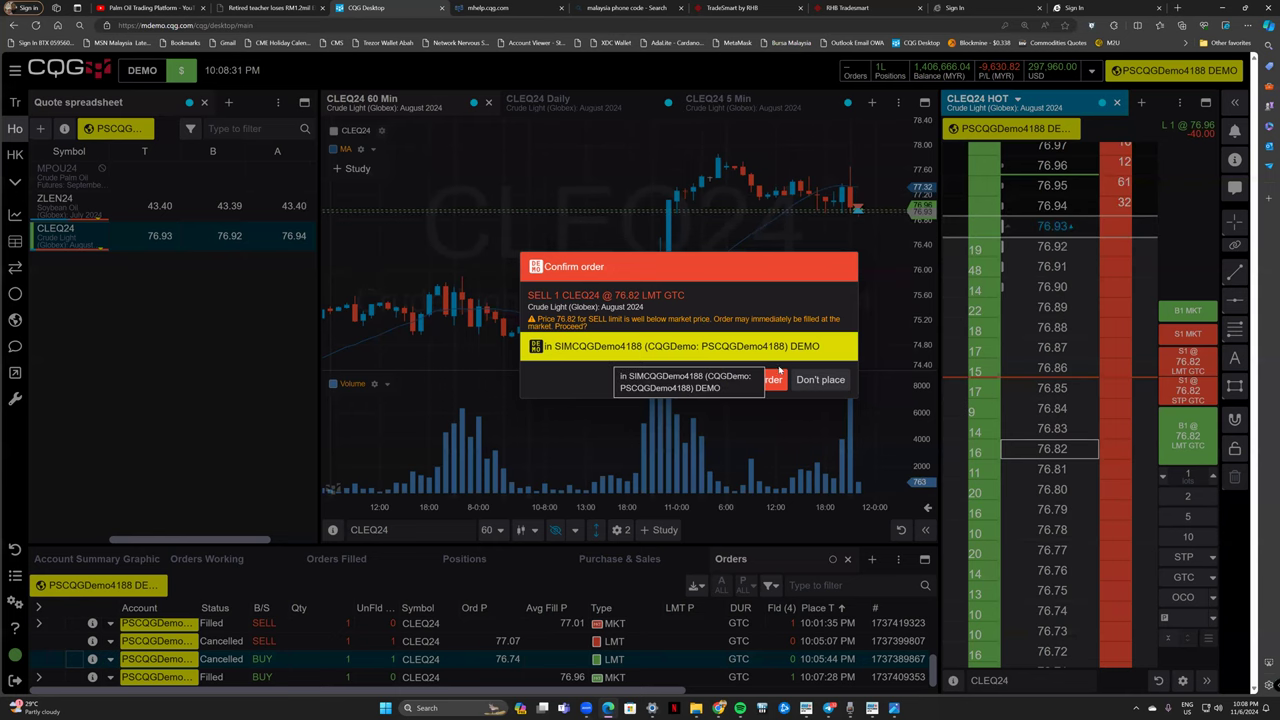
{"action": "left_click", "coordinate": [750, 379]}
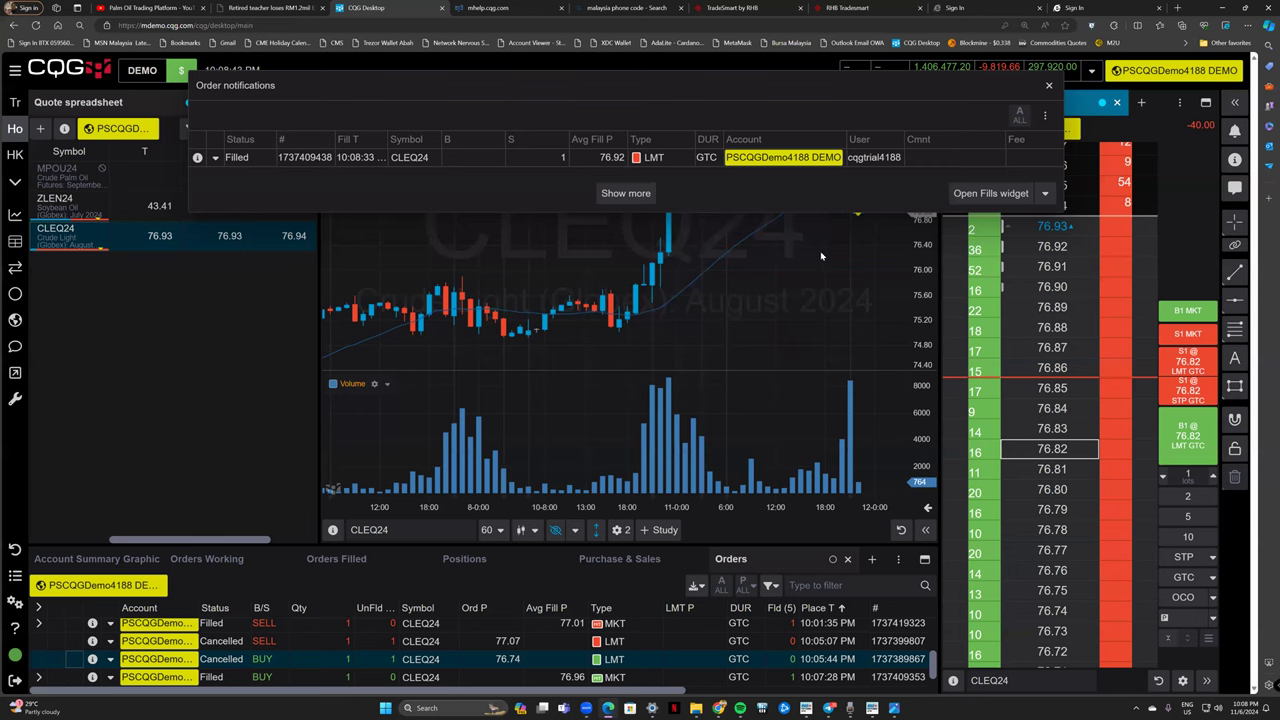
Buy 1 lot of CLEQ24 with a GTC market order and protect it with a GTC stop order to sell 1 lot at 76.82.
{"action": "left_click", "coordinate": [1188, 314]}
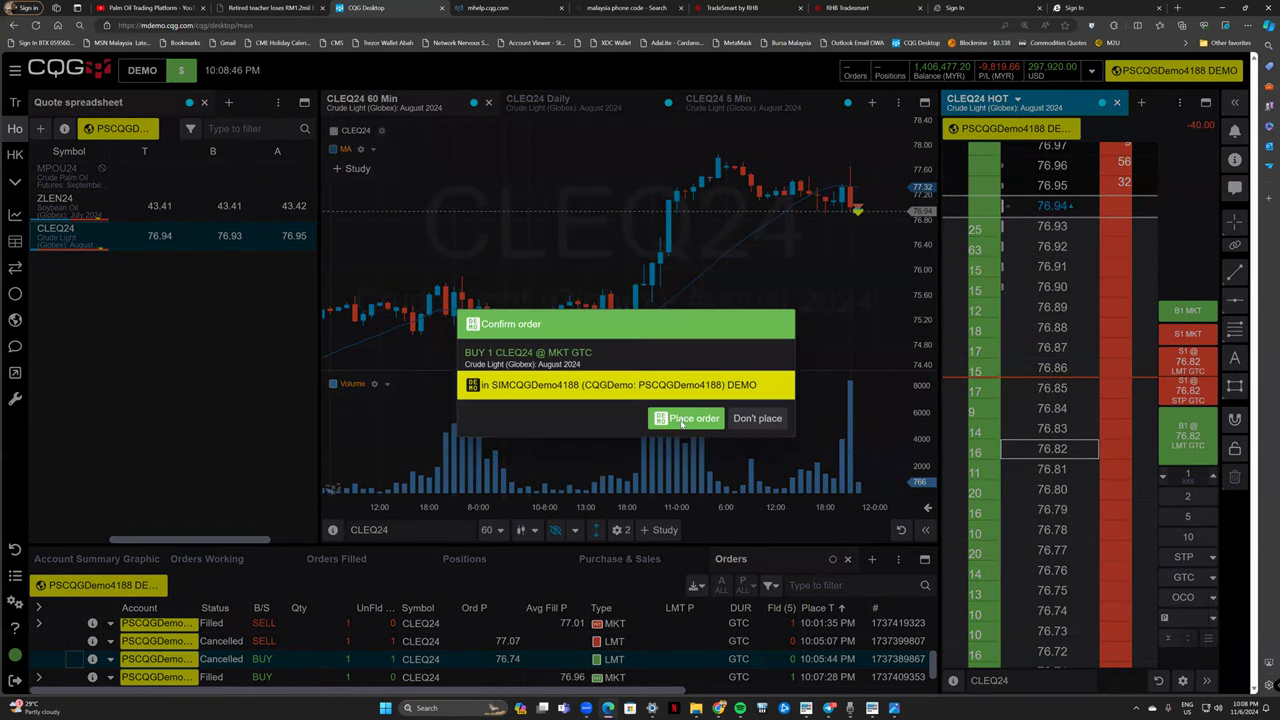
{"action": "left_click", "coordinate": [686, 419]}
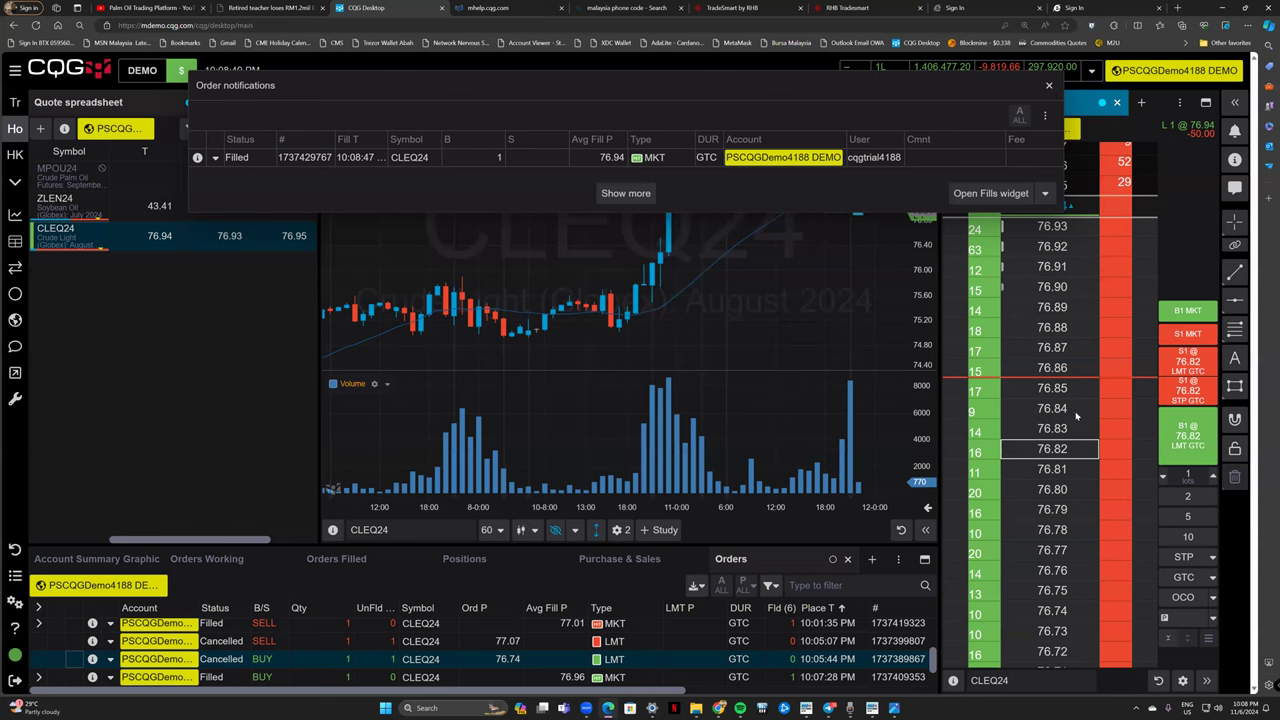
{"action": "left_click", "coordinate": [1188, 398]}
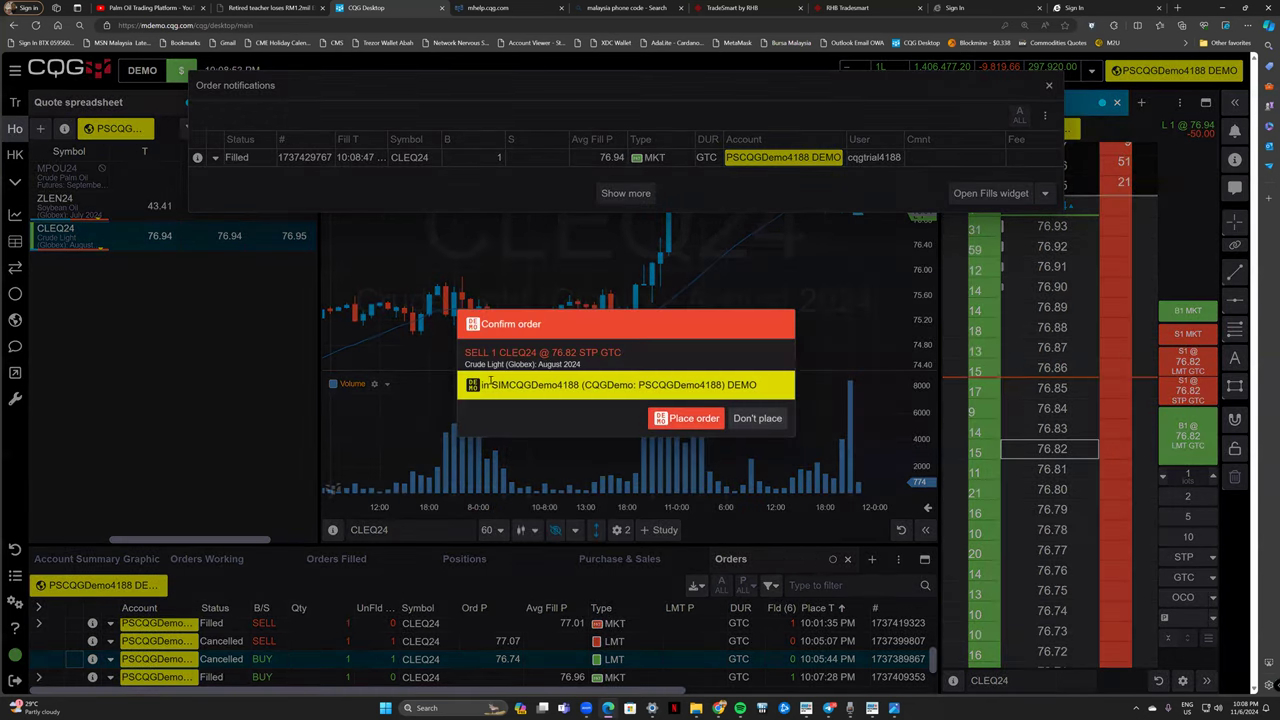
{"action": "left_click", "coordinate": [688, 418]}
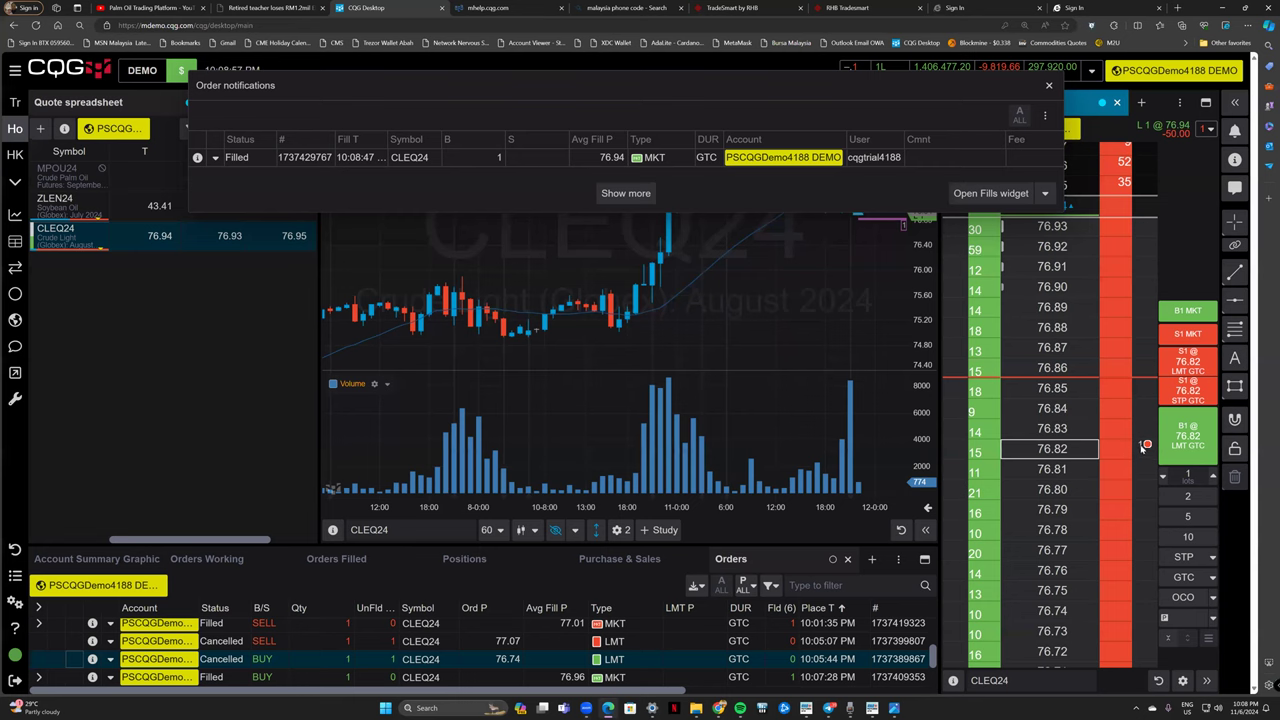
{"action": "left_click", "coordinate": [1048, 86]}
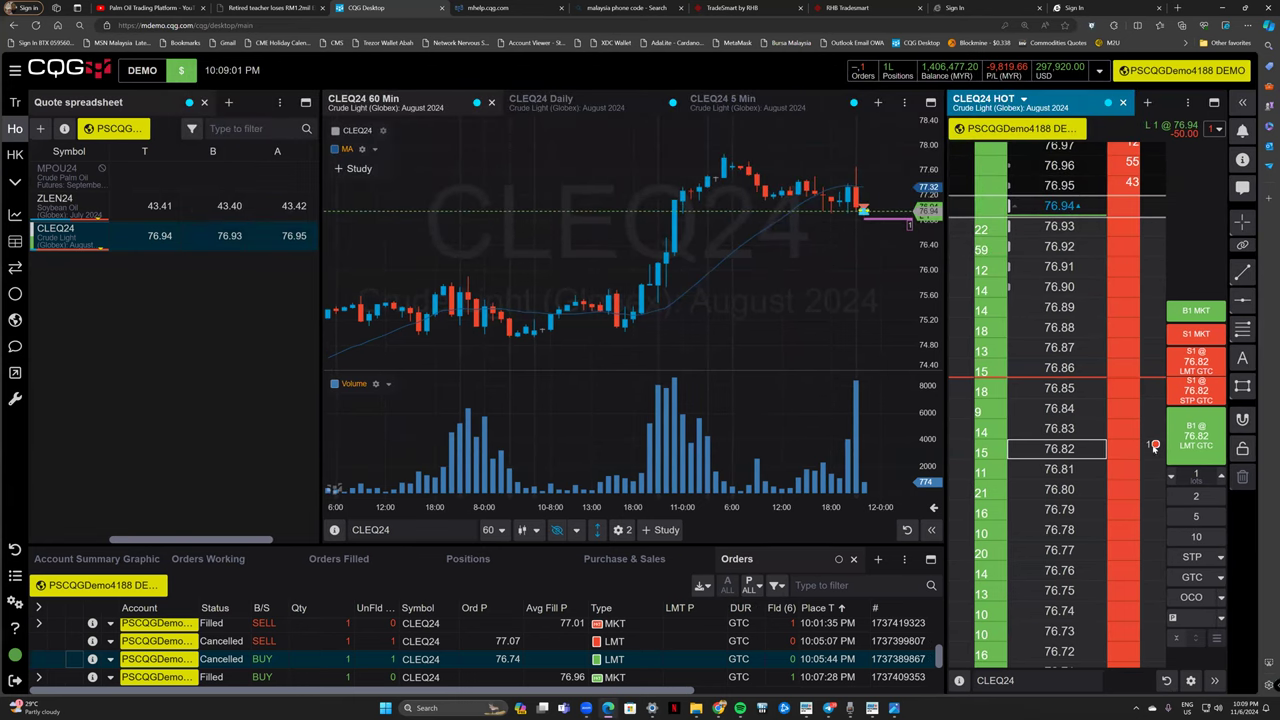
Check the working sell stop order against the order-type diagram and raise it to 76.97 on the CLEQ24 HOT ladder.
{"action": "scroll", "coordinate": [720, 648], "scroll_direction": "down", "scroll_amount": 3}
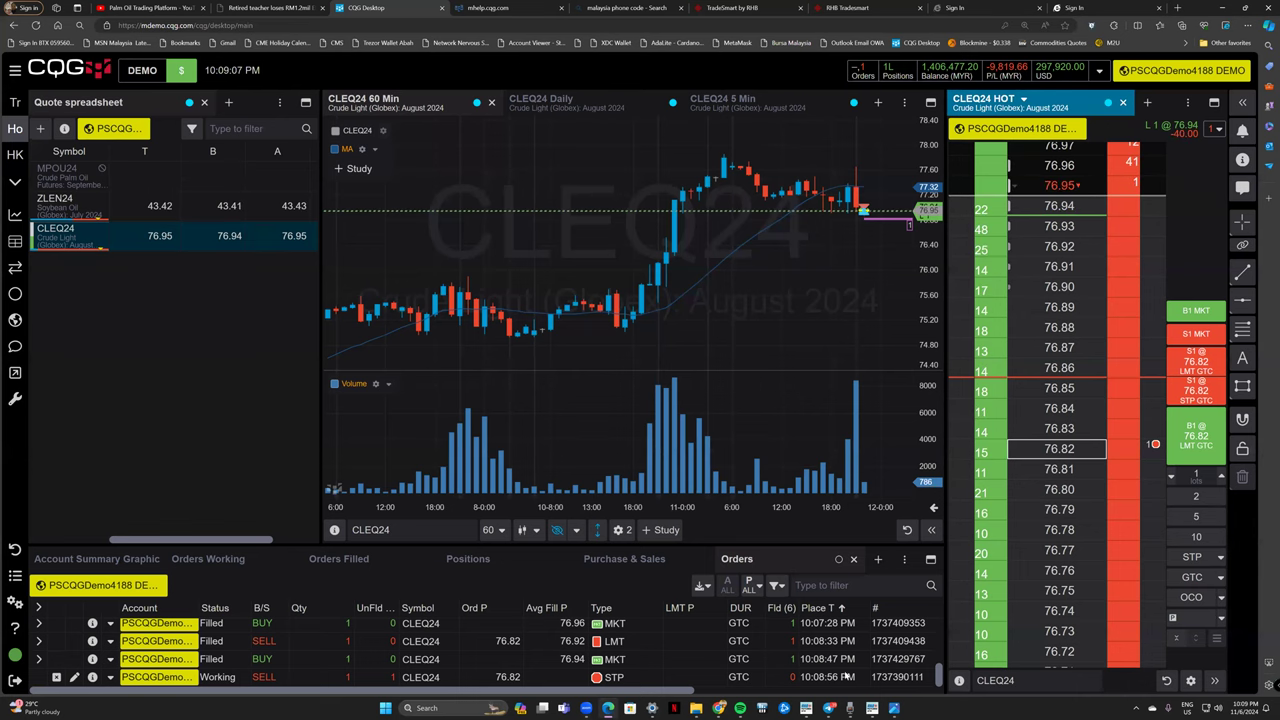
{"action": "left_click", "coordinate": [893, 708]}
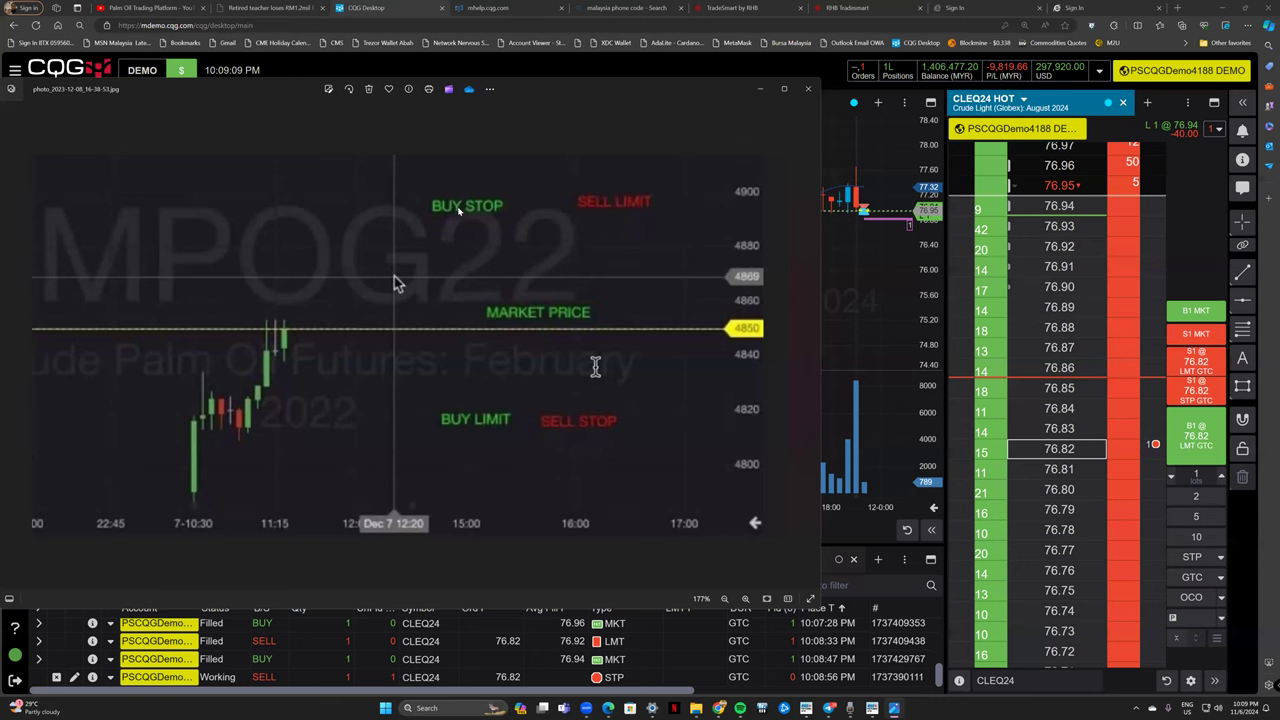
{"action": "scroll", "coordinate": [1060, 460], "scroll_direction": "up", "scroll_amount": 1}
{"action": "scroll", "coordinate": [1068, 390], "scroll_direction": "up", "scroll_amount": 3}
{"action": "mouse_move", "coordinate": [1155, 527]}
{"action": "left_mouse_down"}
{"action": "mouse_move", "coordinate": [1150, 289]}
{"action": "mouse_move", "coordinate": [1127, 232]}
{"action": "mouse_move", "coordinate": [1128, 247]}
{"action": "left_mouse_up"}
{"action": "key", "text": "Escape"}
{"action": "scroll", "coordinate": [1100, 470], "scroll_direction": "up", "scroll_amount": 7}
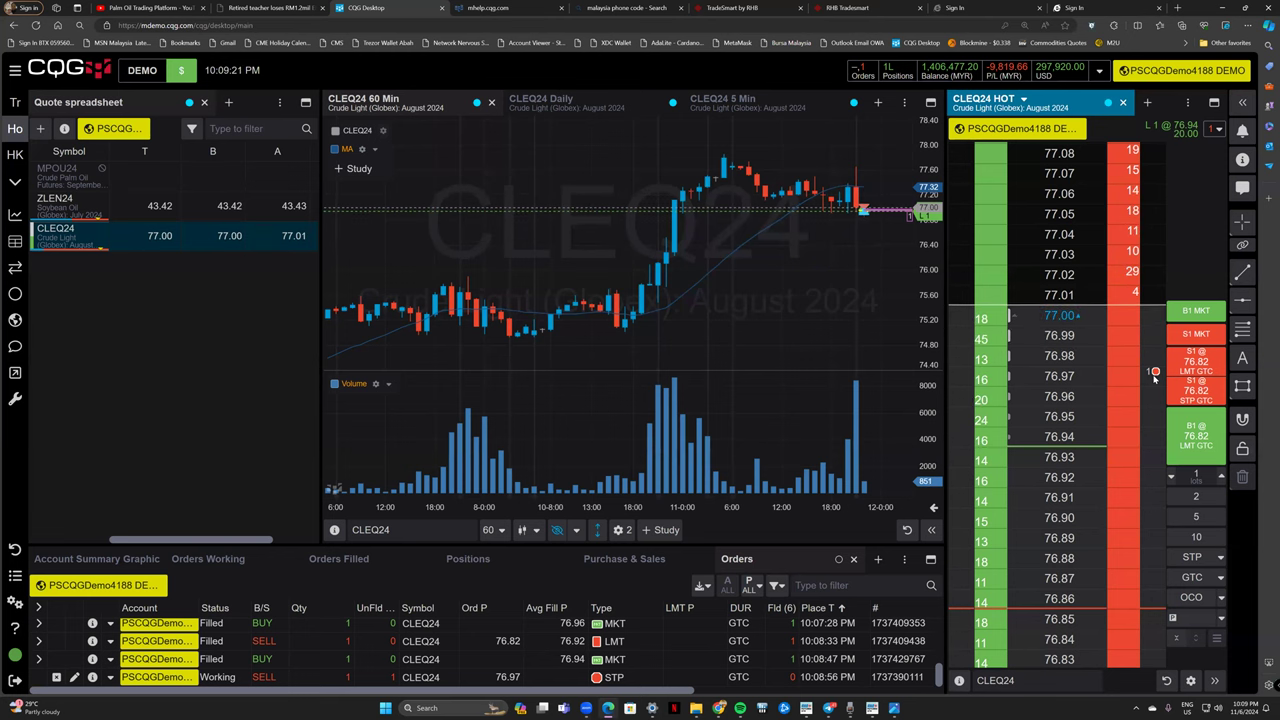
Raise the sell stop order to 76.99, inspect it on the 60-minute chart and dismiss the fill notification.
{"action": "left_click_drag", "start_coordinate": [1152, 354], "coordinate": [1150, 335]}
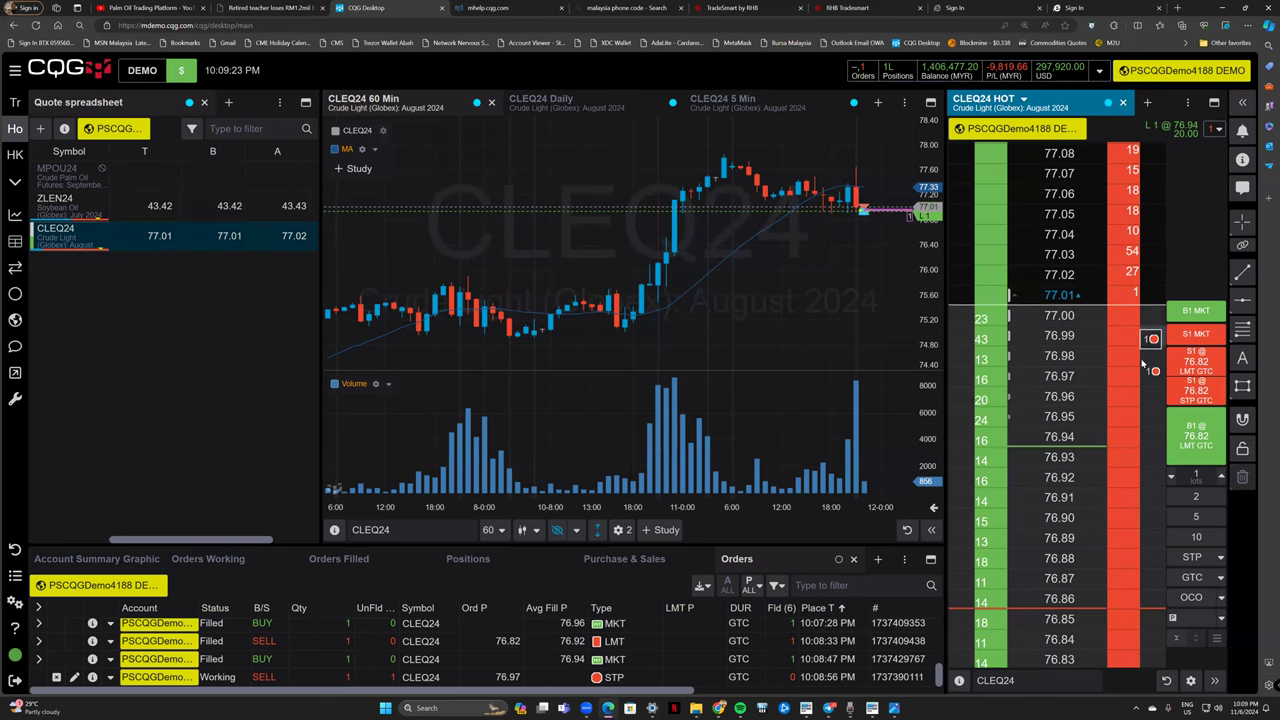
{"action": "key", "text": "Return"}
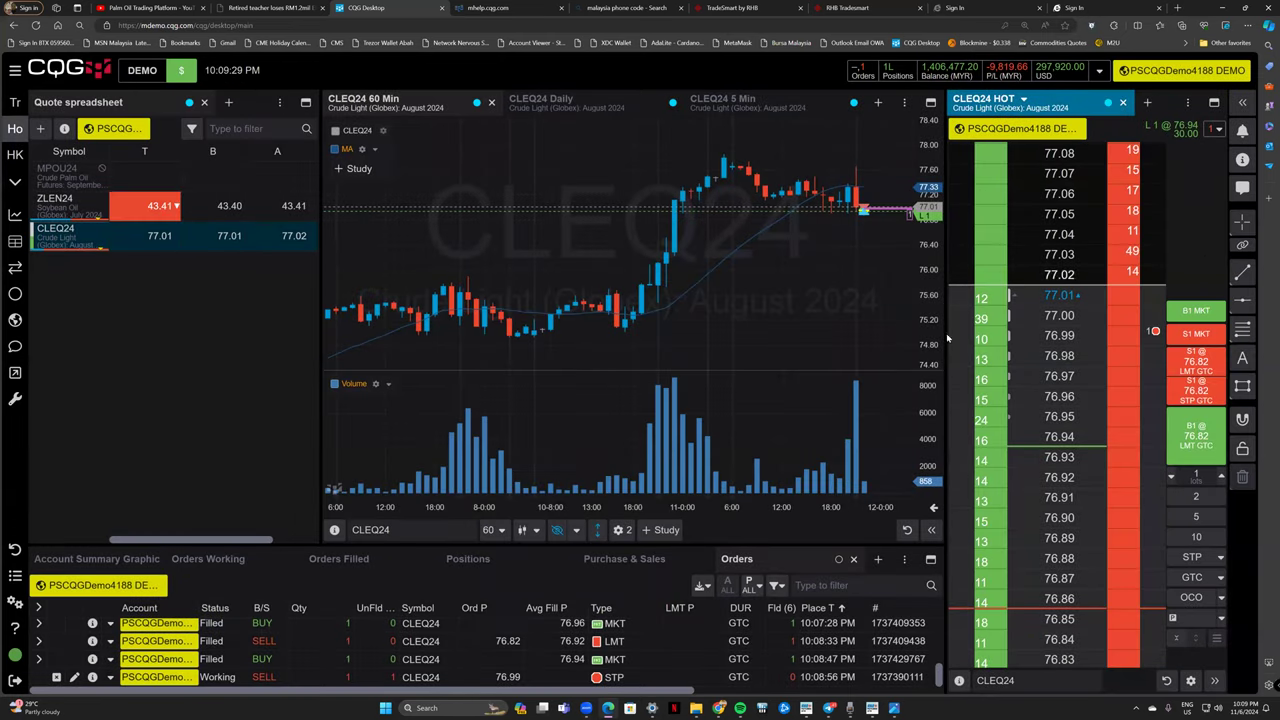
{"action": "left_click_drag", "start_coordinate": [912, 280], "coordinate": [843, 346]}
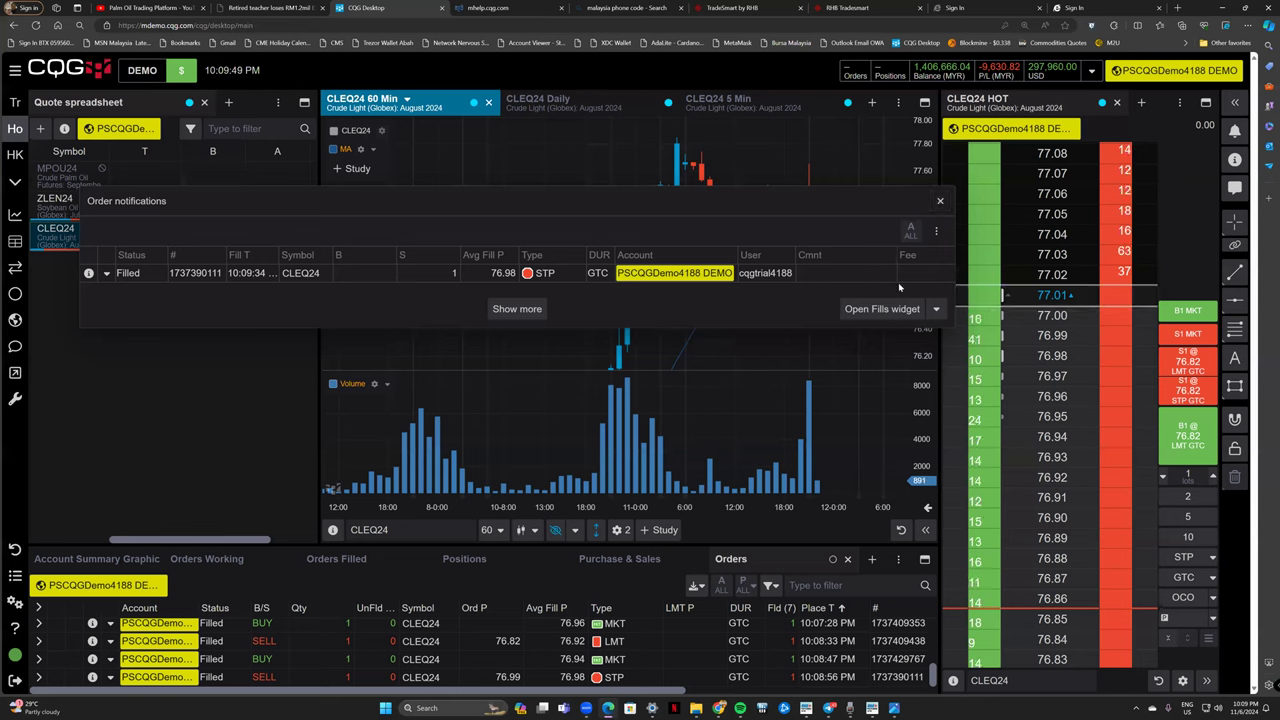
{"action": "left_click", "coordinate": [941, 203]}
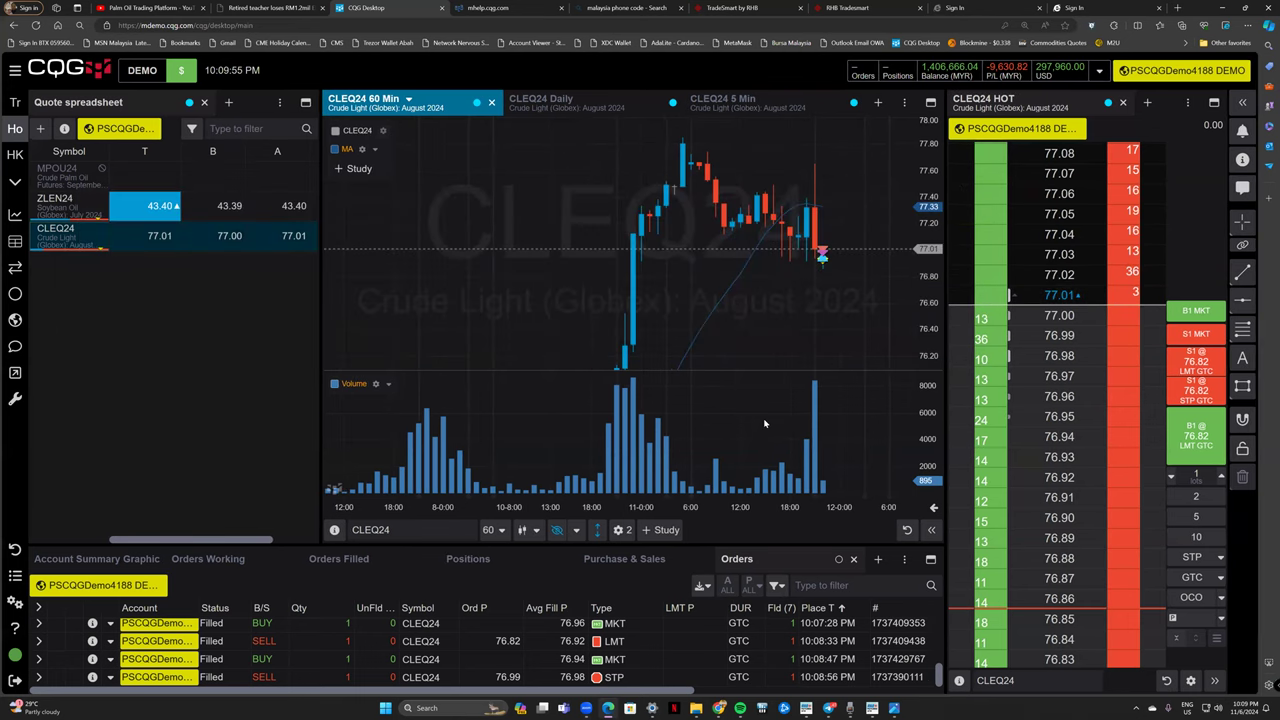
Consult the order-type diagram and sell 1 lot of CLEQ24 with a GTC market order.
{"action": "left_click", "coordinate": [898, 708]}
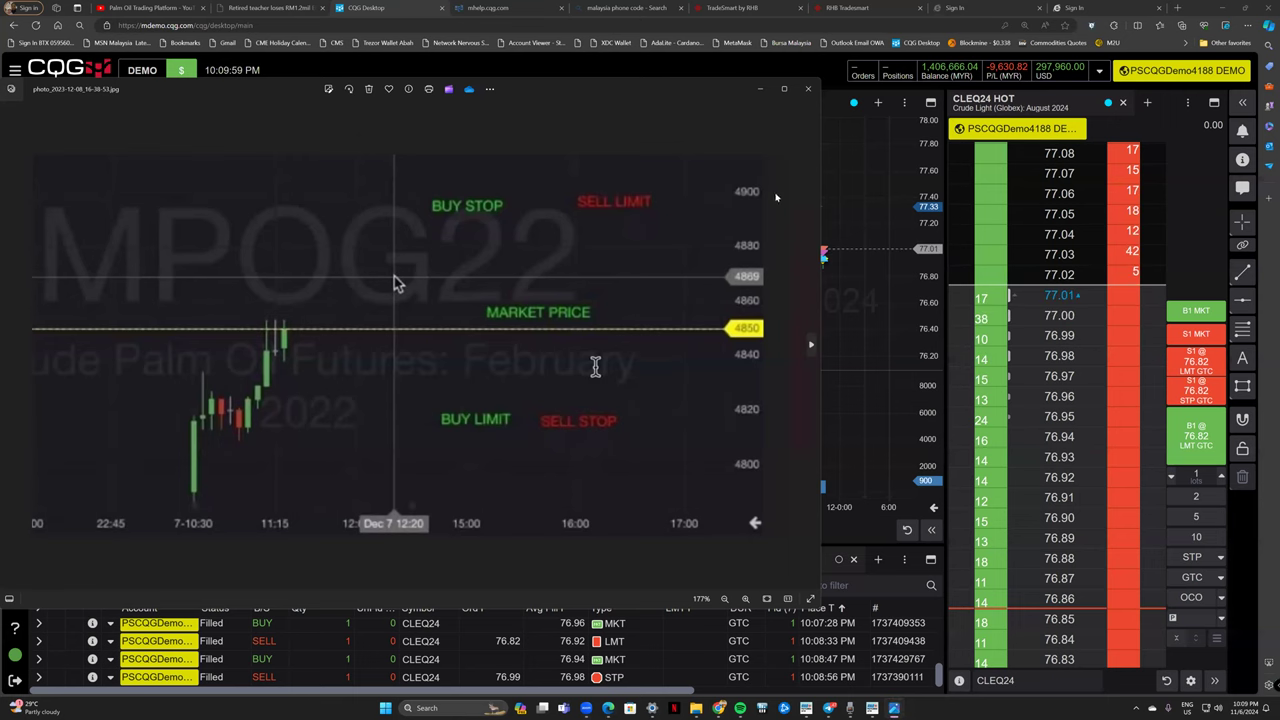
{"action": "left_click", "coordinate": [808, 88]}
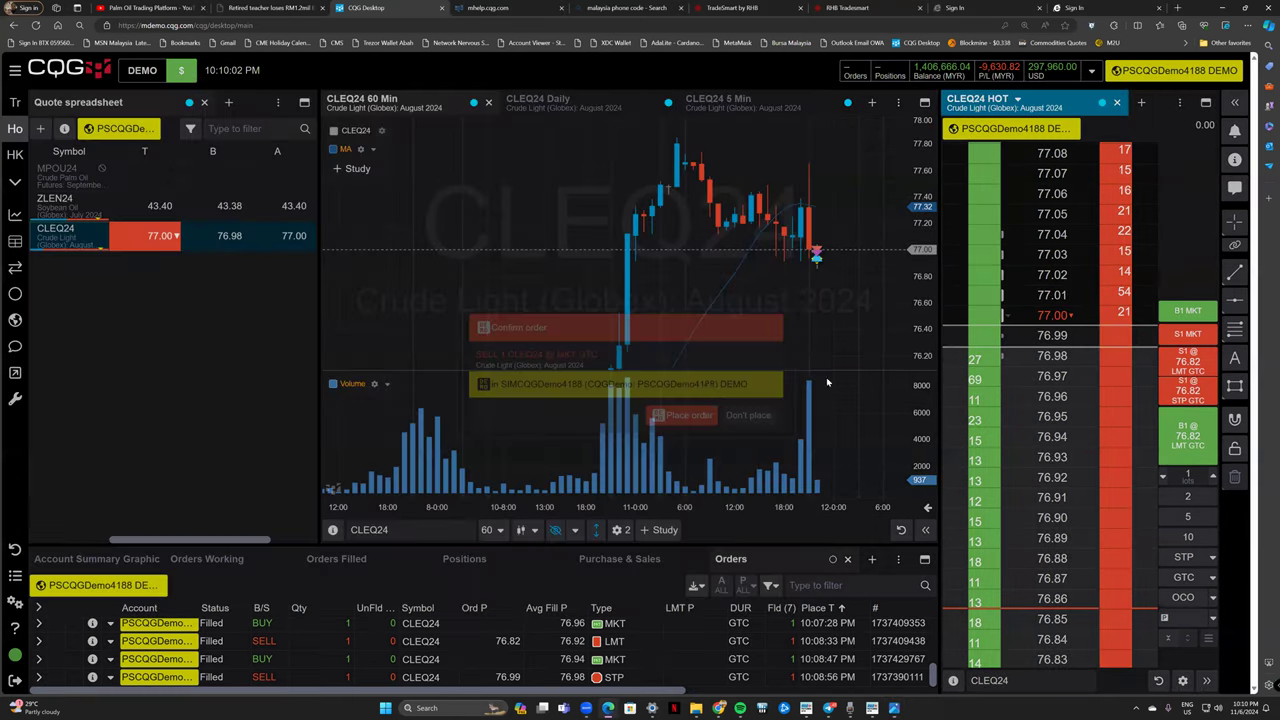
{"action": "left_click", "coordinate": [674, 416]}
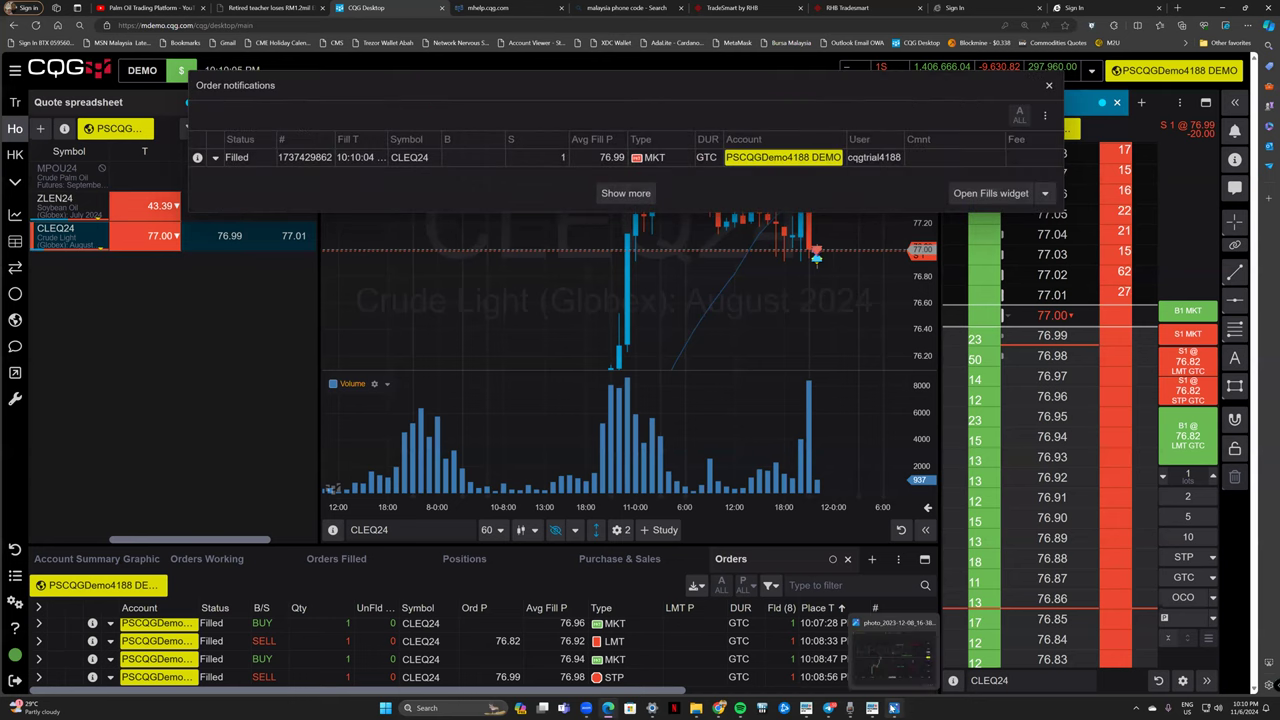
Select 77.19 on the ladder, decline a GTC limit buy there and place a GTC stop order to buy 1 lot at that price.
{"action": "key", "text": "alt+Tab"}
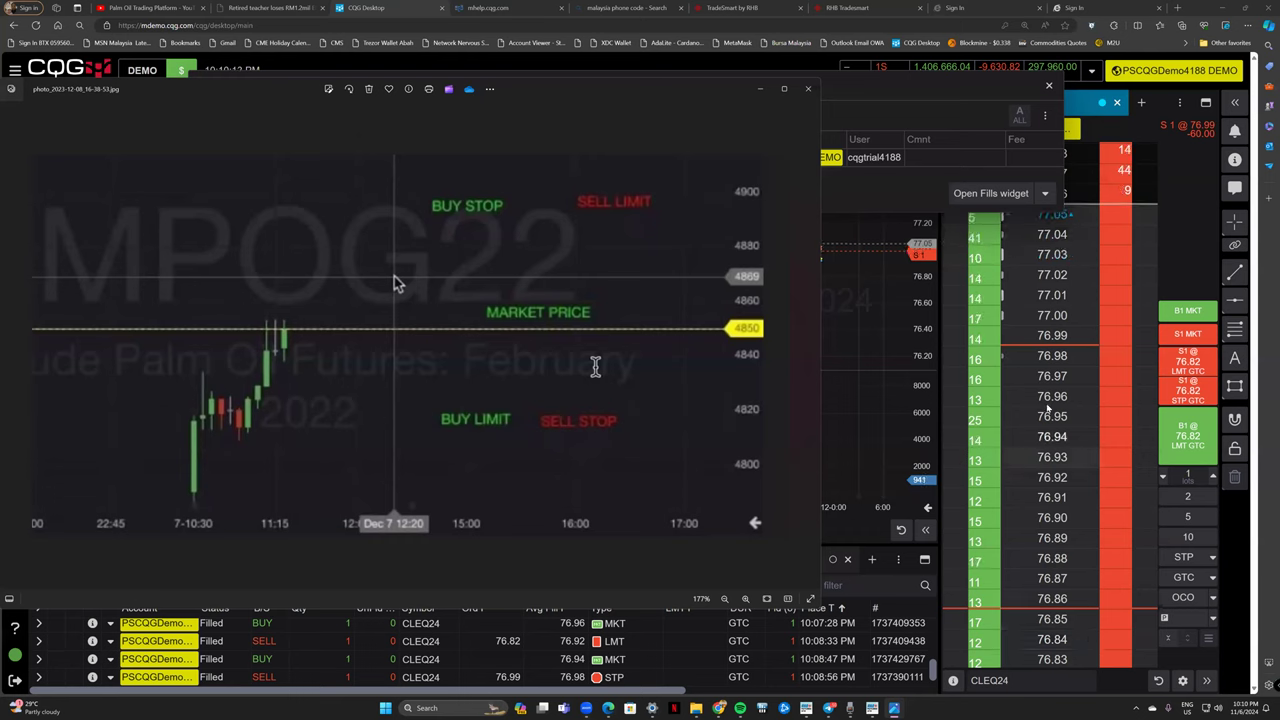
{"action": "scroll", "coordinate": [1047, 470], "scroll_direction": "up", "scroll_amount": 4}
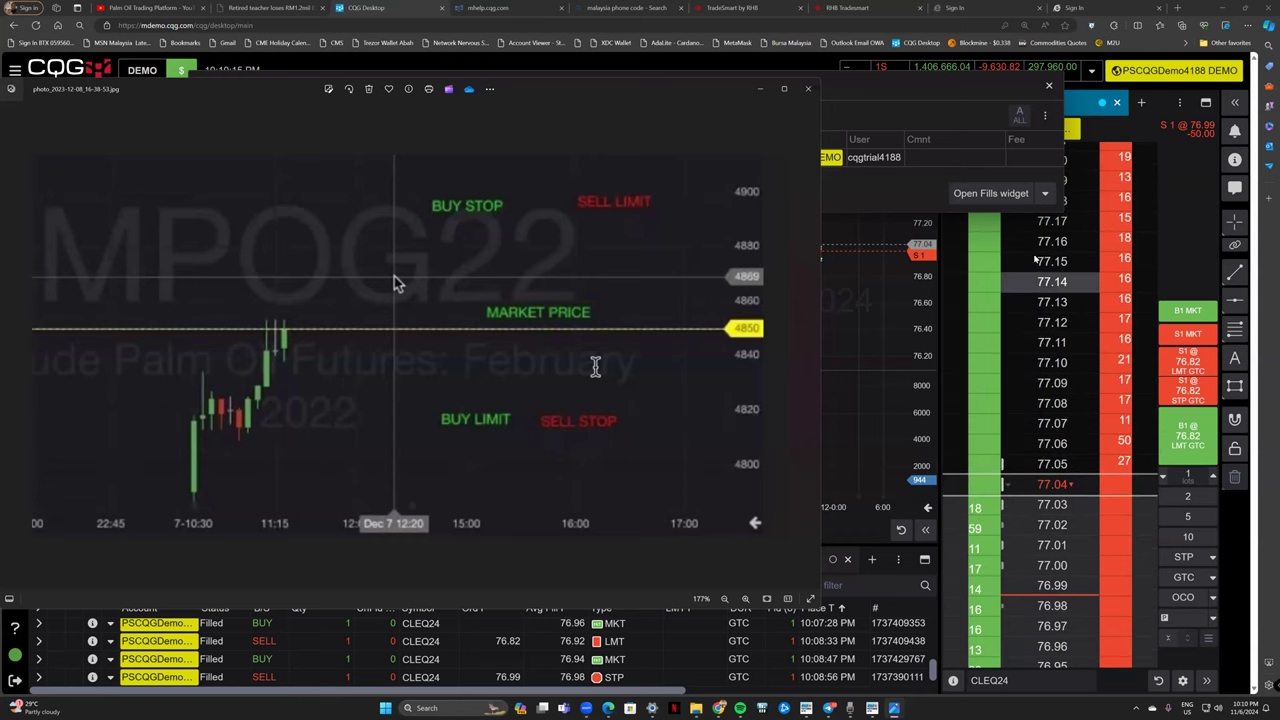
{"action": "left_click", "coordinate": [1088, 312]}
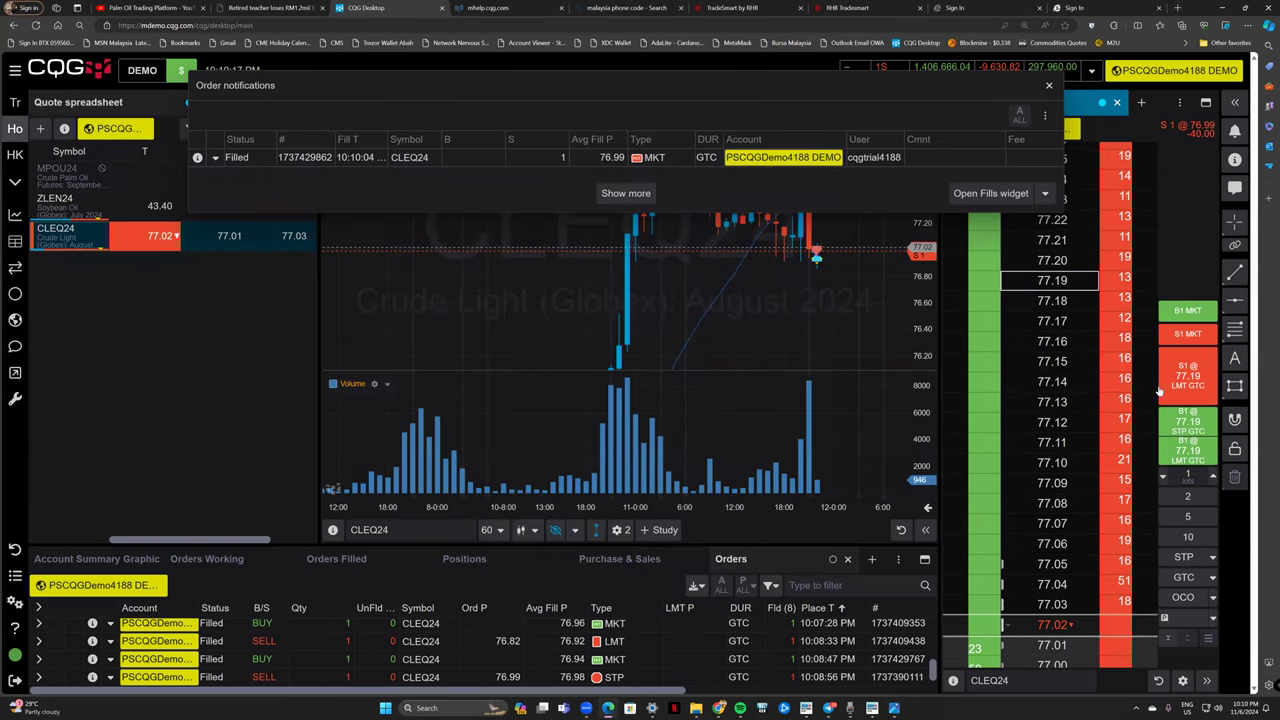
{"action": "left_click", "coordinate": [1188, 452]}
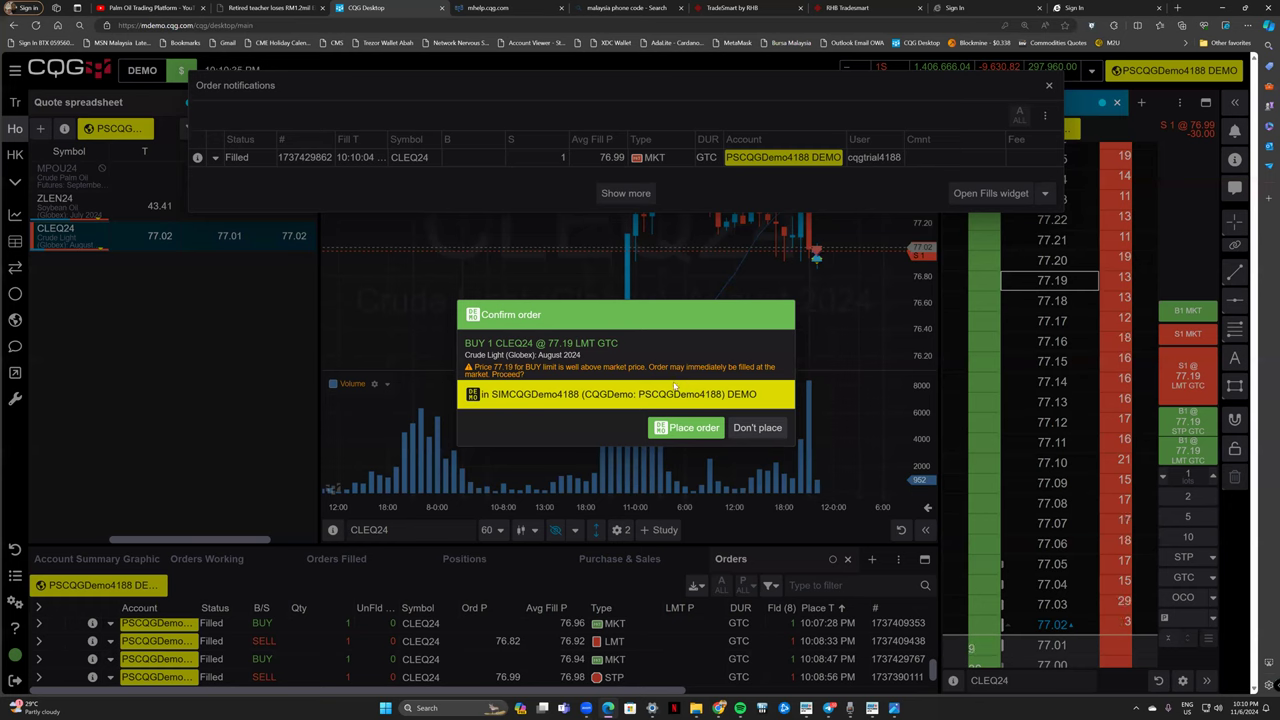
{"action": "left_click", "coordinate": [757, 427]}
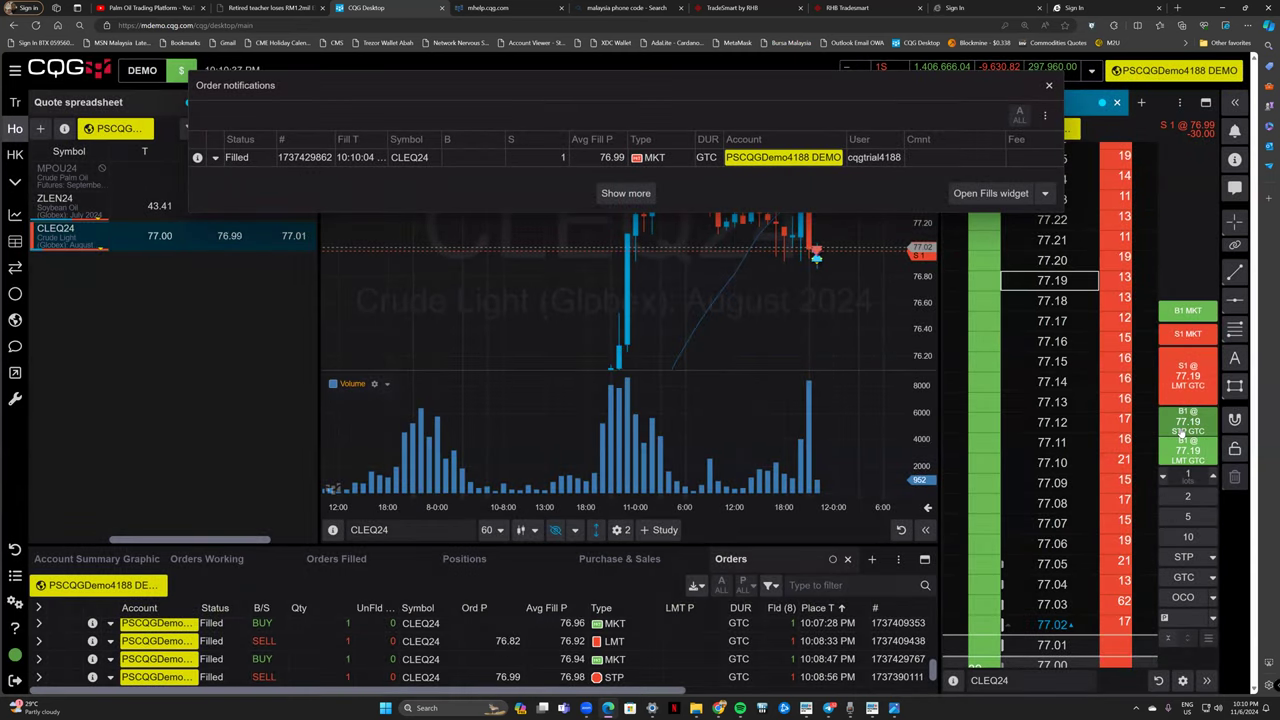
{"action": "left_click", "coordinate": [985, 280]}
{"action": "left_click", "coordinate": [667, 422]}
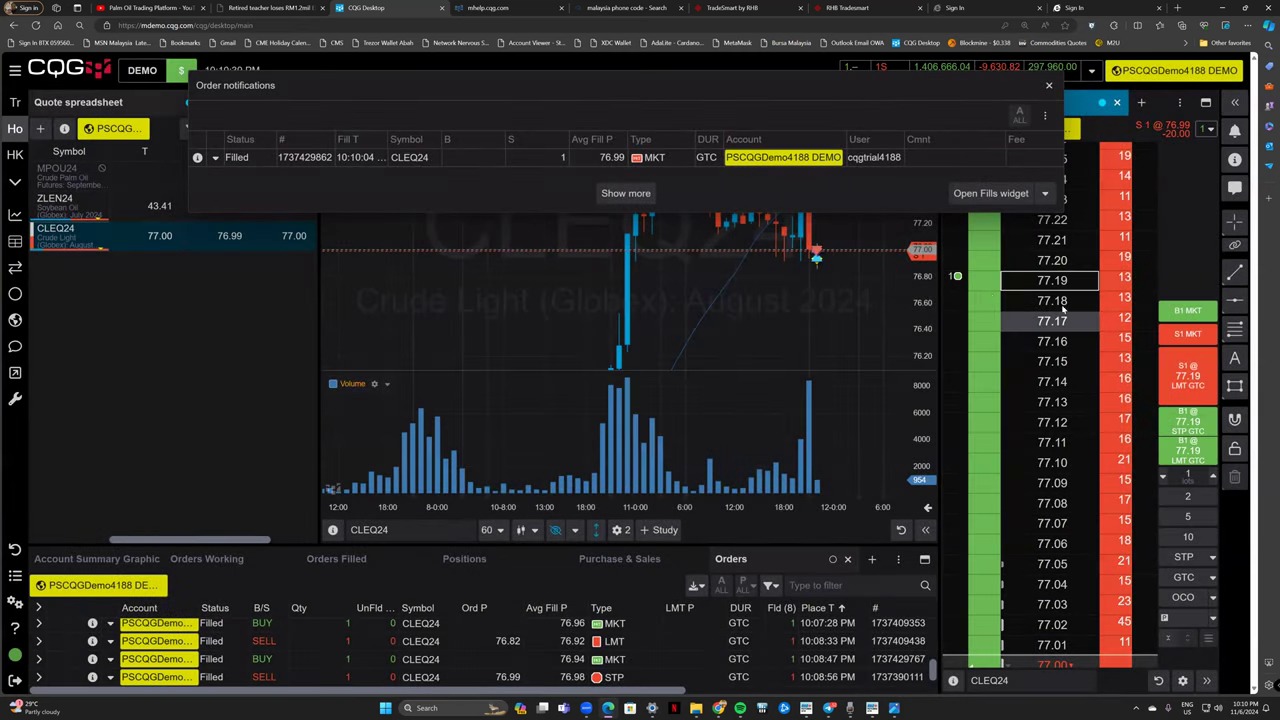
Compare the 77.19 buy stop with the market price on the ladder and cancel all working CLEQ24 orders.
{"action": "scroll", "coordinate": [1050, 450], "scroll_direction": "down", "scroll_amount": 4}
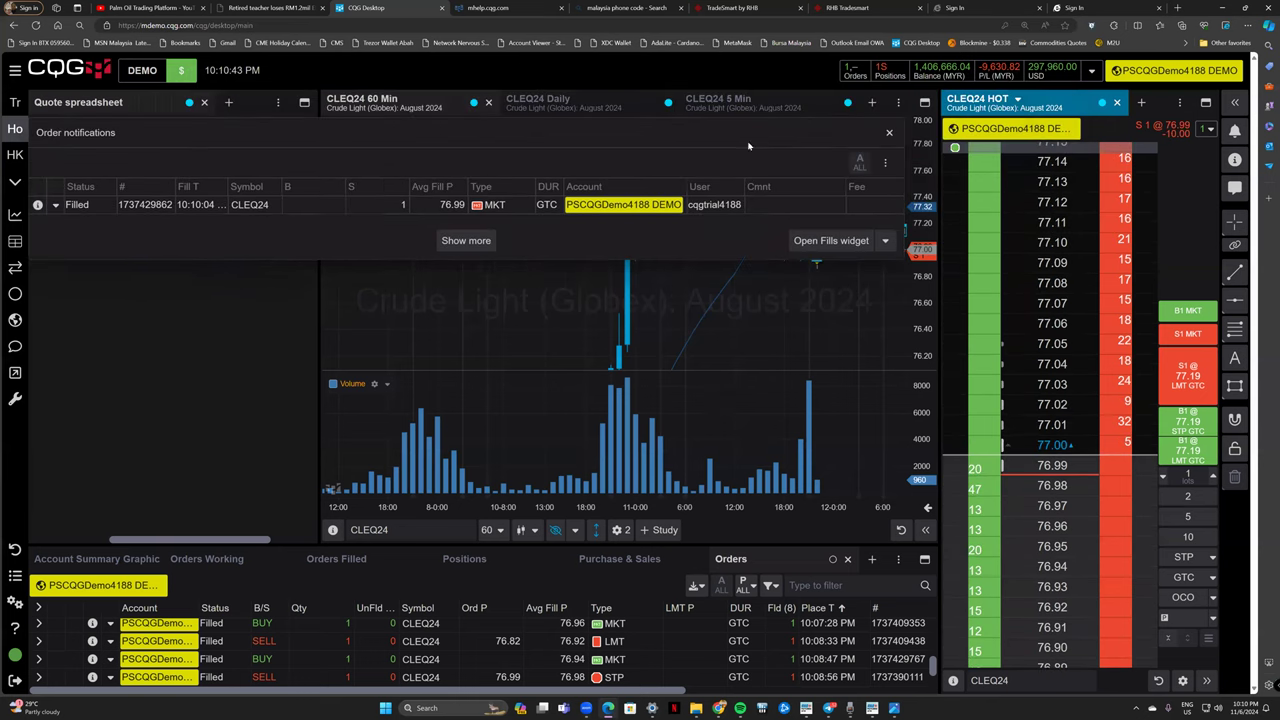
{"action": "scroll", "coordinate": [1075, 424], "scroll_direction": "up", "scroll_amount": 4}
{"action": "scroll", "coordinate": [1072, 400], "scroll_direction": "up", "scroll_amount": 2}
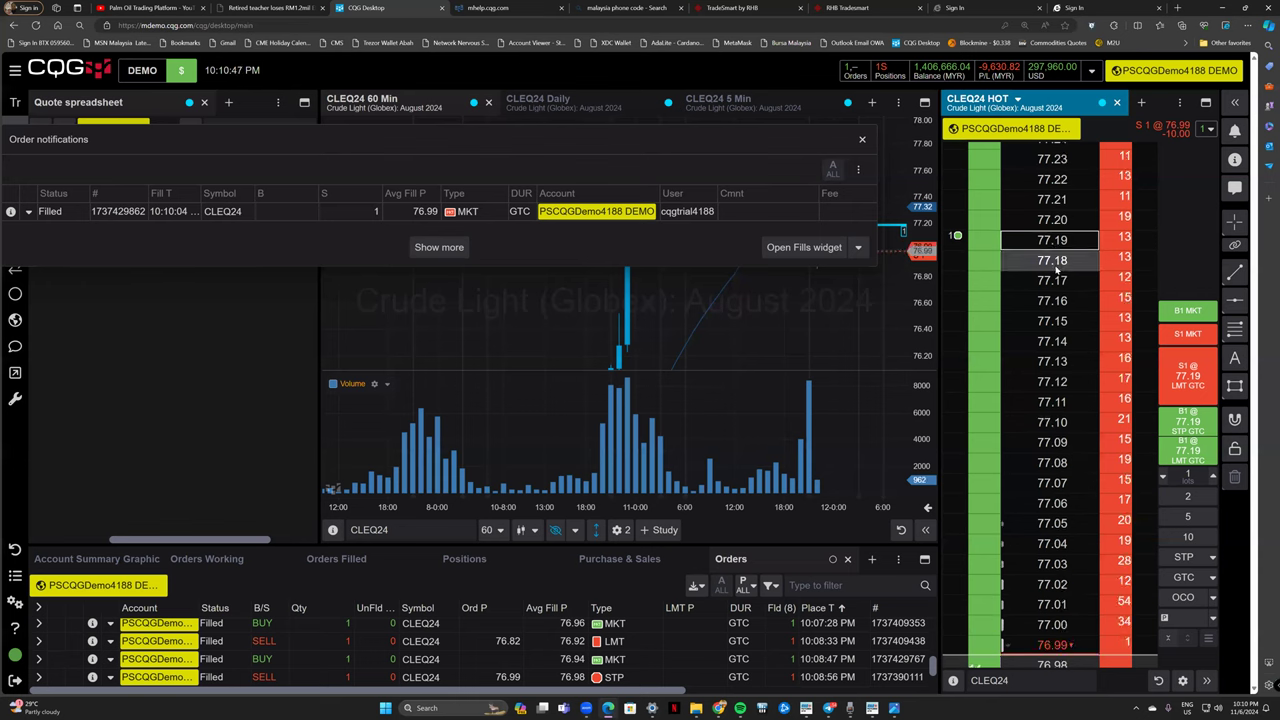
{"action": "scroll", "coordinate": [1078, 404], "scroll_direction": "down", "scroll_amount": 1}
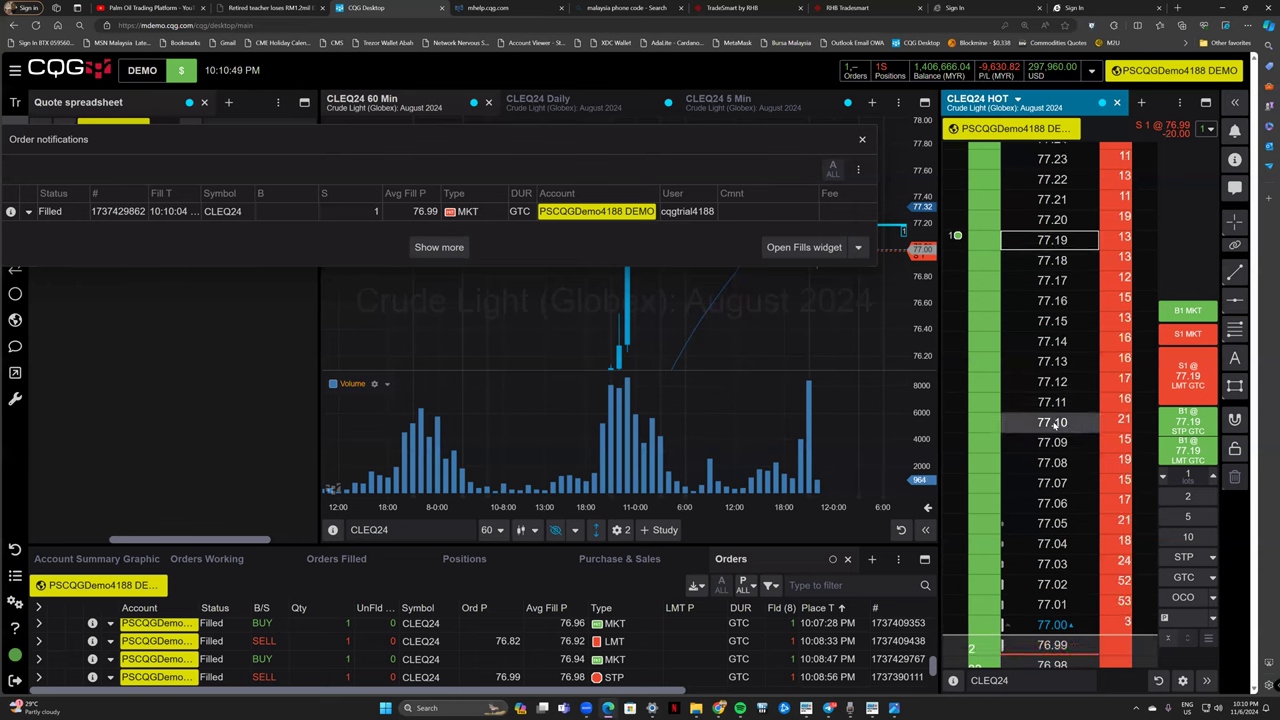
{"action": "scroll", "coordinate": [1072, 410], "scroll_direction": "down", "scroll_amount": 7}
{"action": "scroll", "coordinate": [1072, 414], "scroll_direction": "up", "scroll_amount": 5}
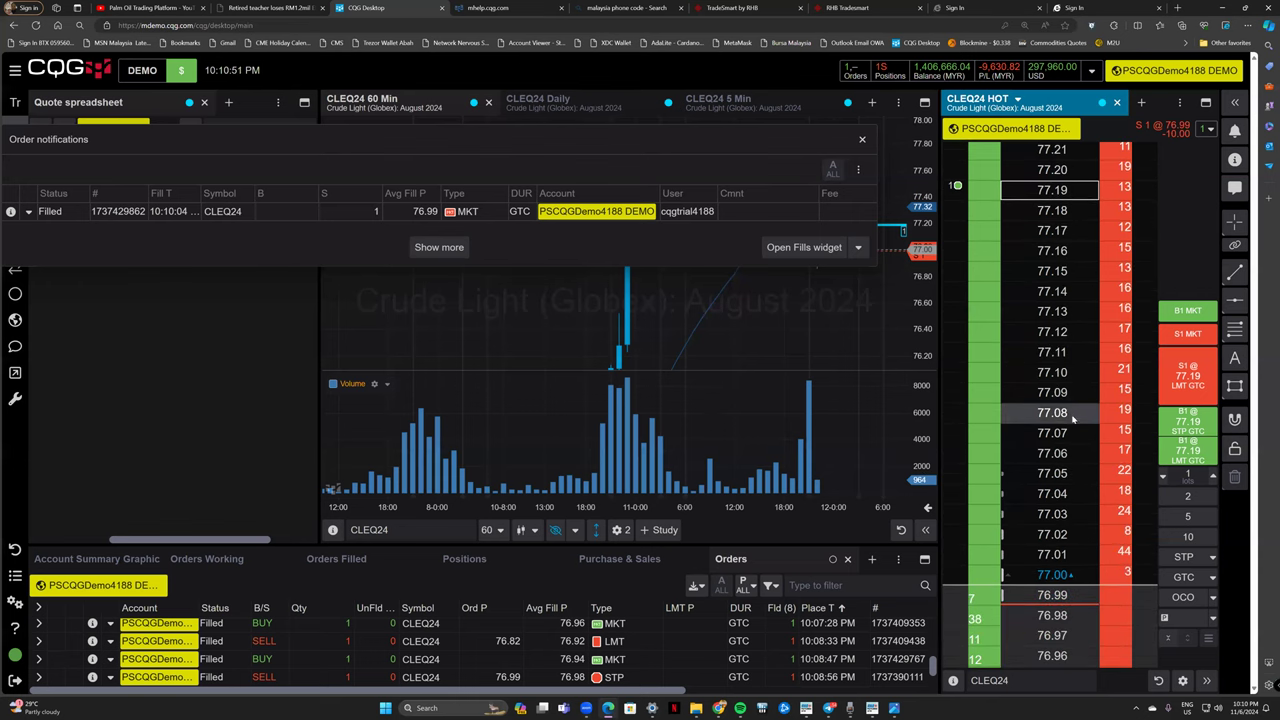
{"action": "scroll", "coordinate": [1020, 487], "scroll_direction": "up", "scroll_amount": 5}
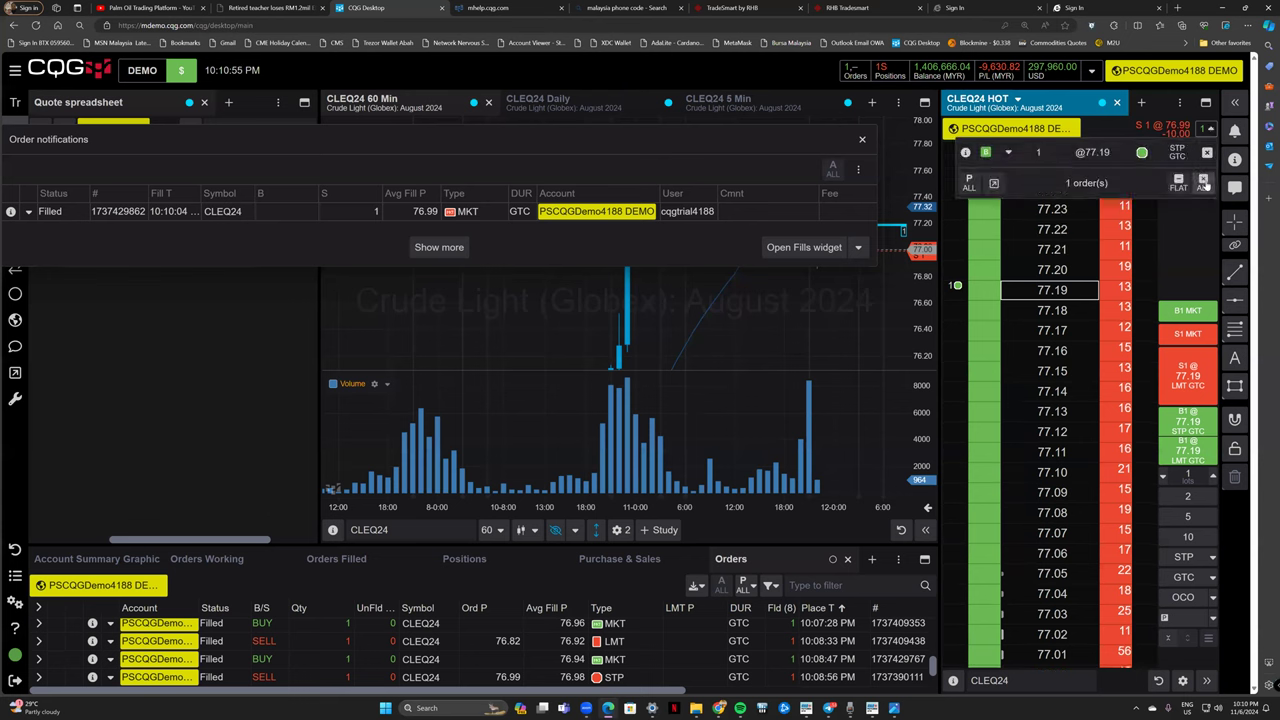
{"action": "left_click", "coordinate": [1206, 186]}
{"action": "left_click", "coordinate": [707, 459]}
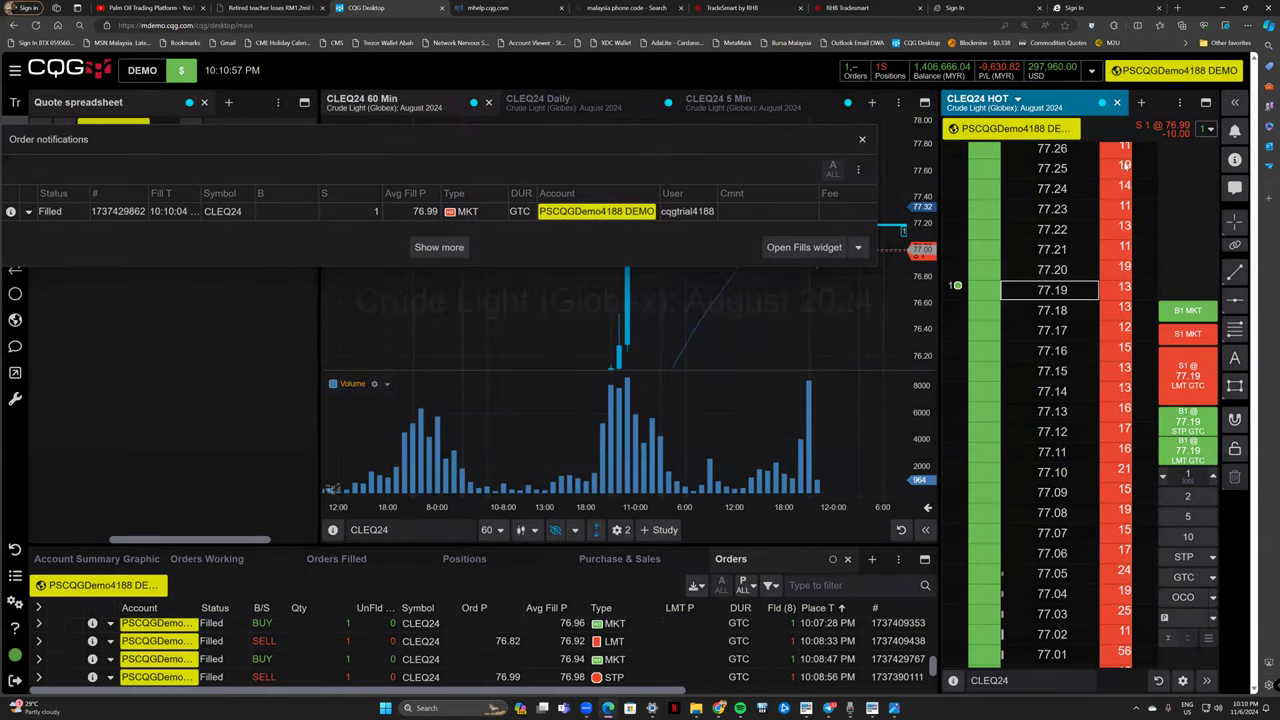
Liquidate the short CLEQ24 position by buying 1 lot with a DAY market order.
{"action": "left_click", "coordinate": [1182, 131]}
{"action": "left_click", "coordinate": [1163, 152]}
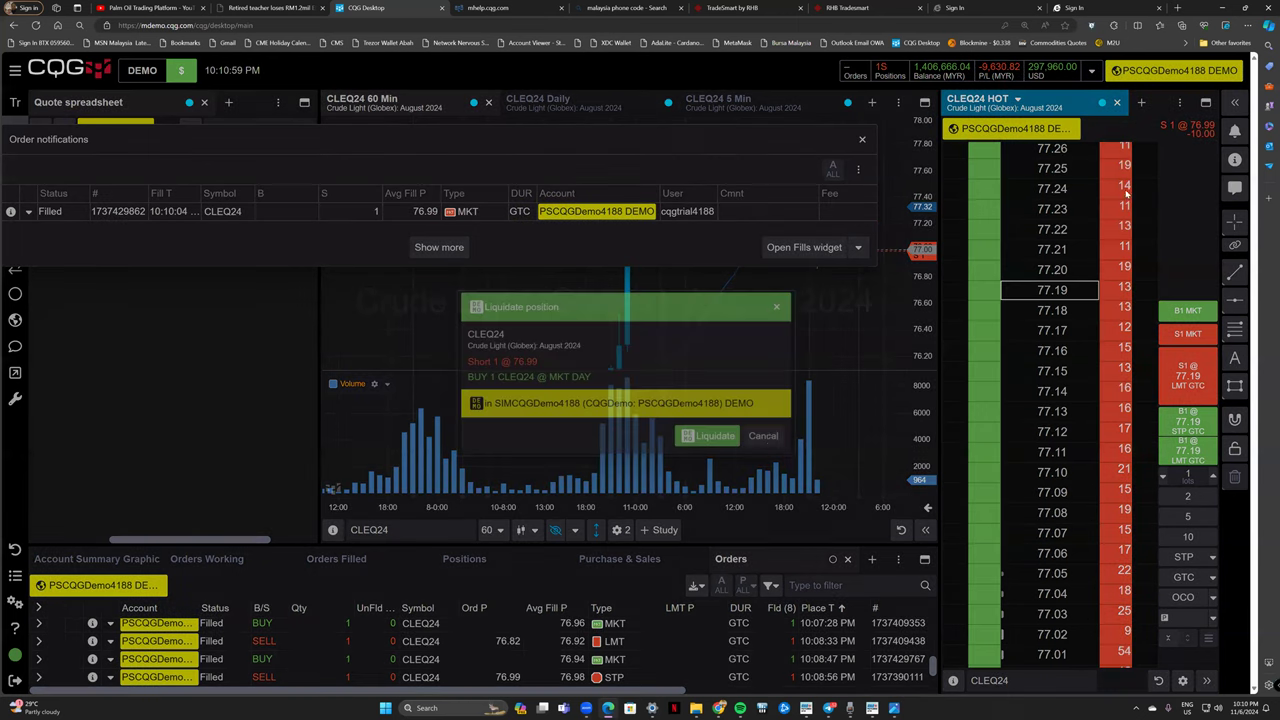
{"action": "left_click", "coordinate": [713, 440]}
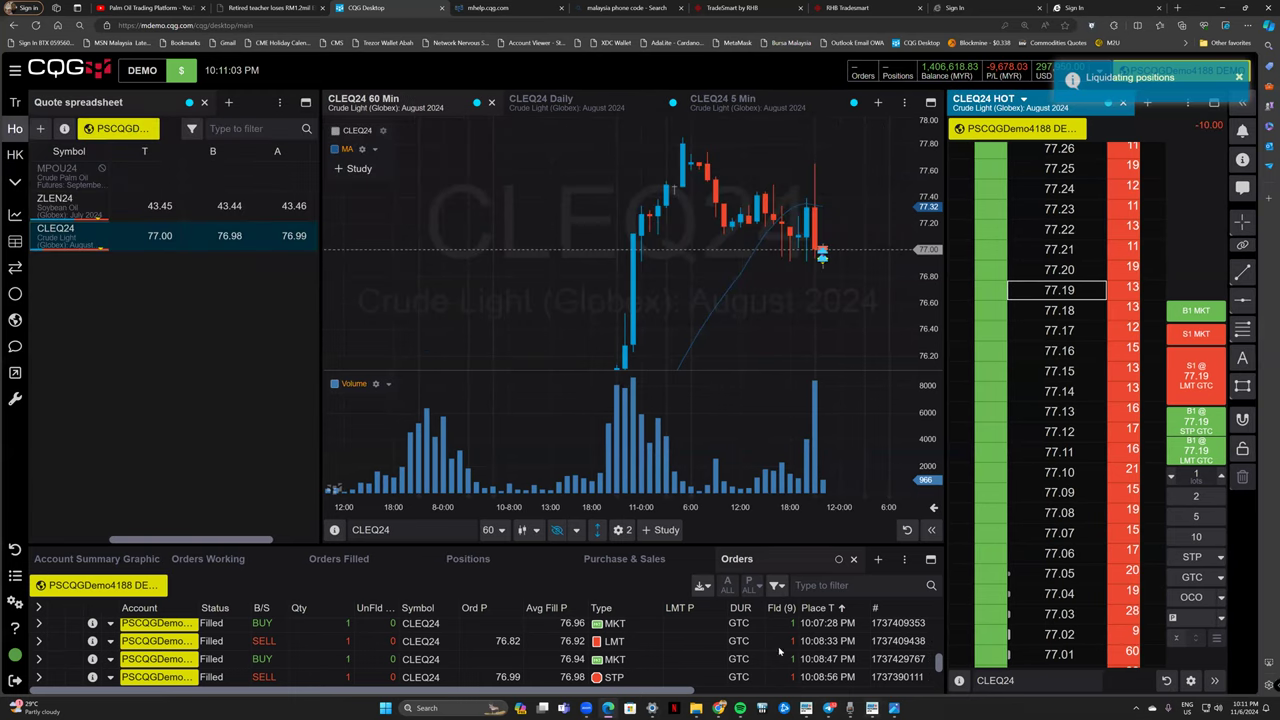
Review the order-type diagram photo_2023-12-08_16-38-53.jpg over the workspace and put it away.
{"action": "left_click", "coordinate": [893, 708]}
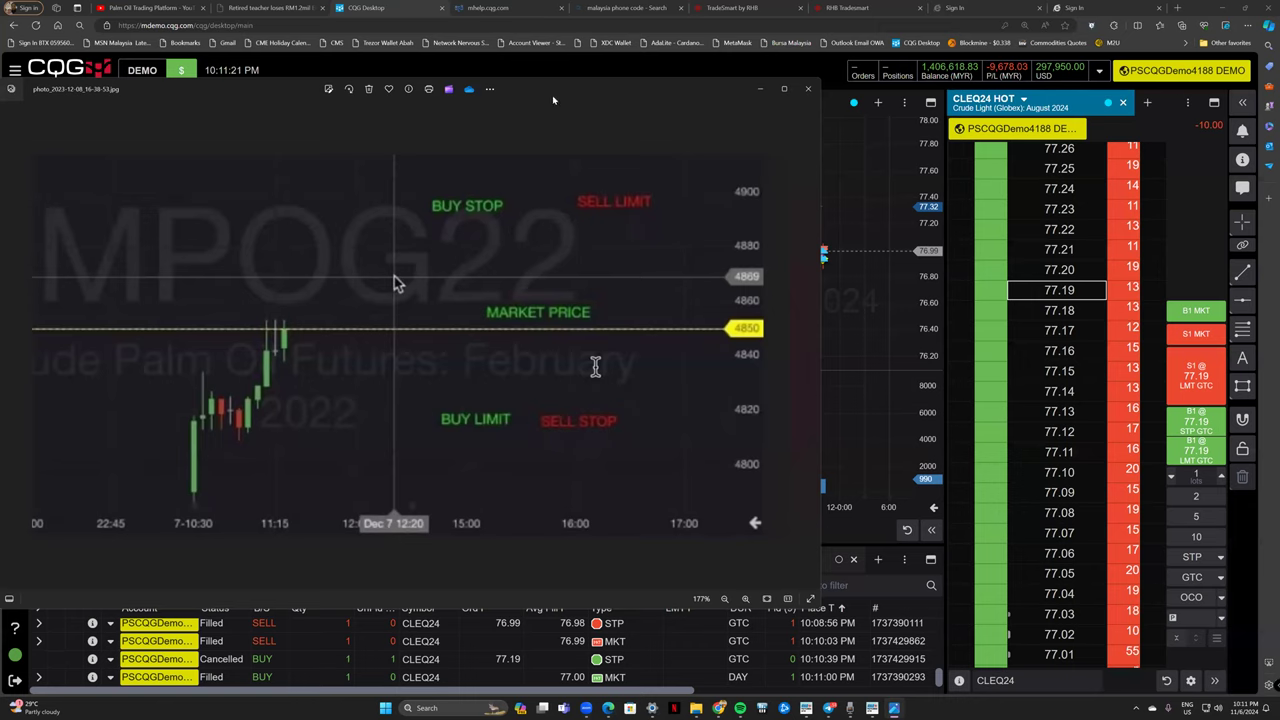
{"action": "left_click_drag", "start_coordinate": [570, 93], "coordinate": [630, 110]}
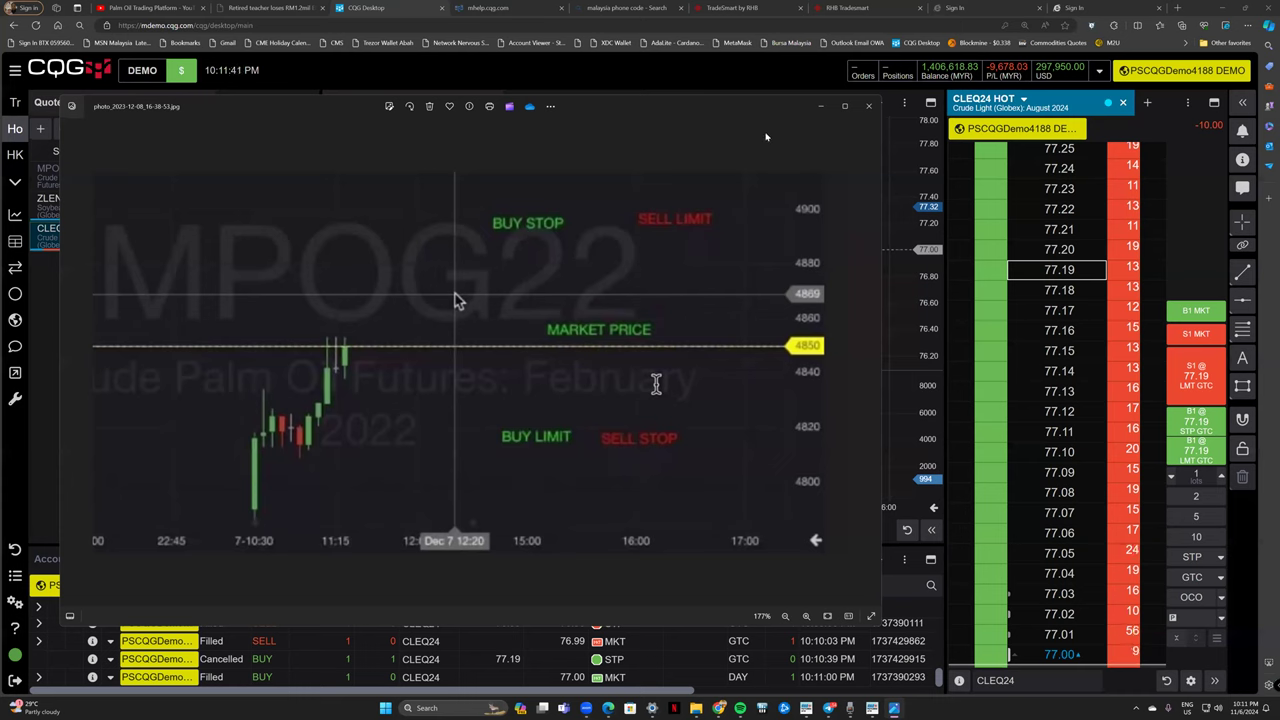
{"action": "key", "text": "alt+F4"}
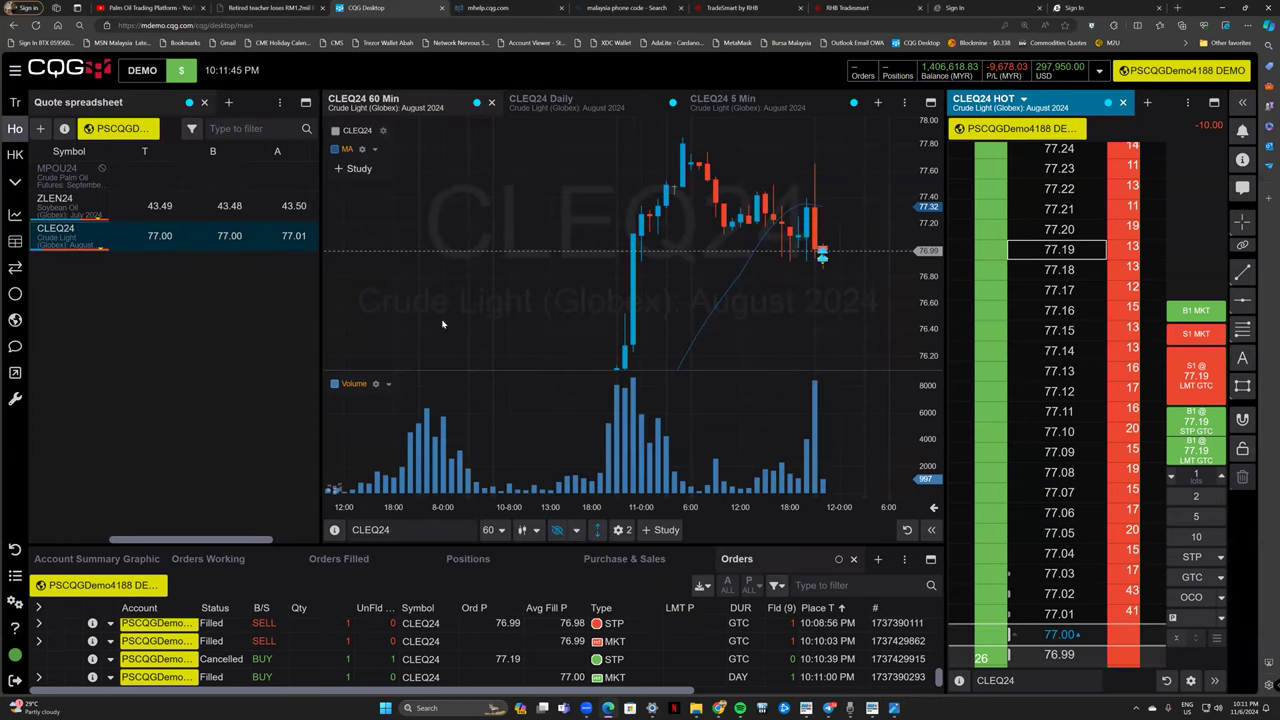
Load ZLEN24 from the quote spreadsheet into the linked widgets and show its recent 60-minute candles.
{"action": "left_click", "coordinate": [55, 205]}
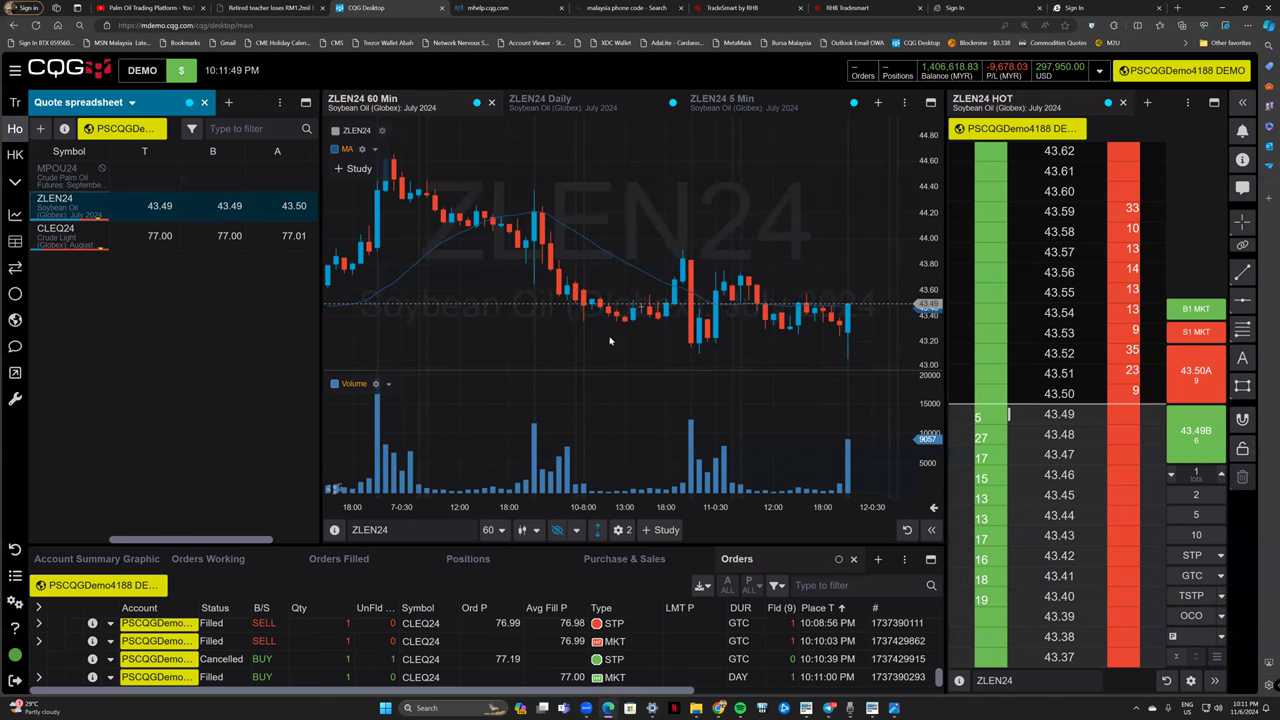
{"action": "scroll", "coordinate": [610, 341], "scroll_direction": "down", "scroll_amount": 3}
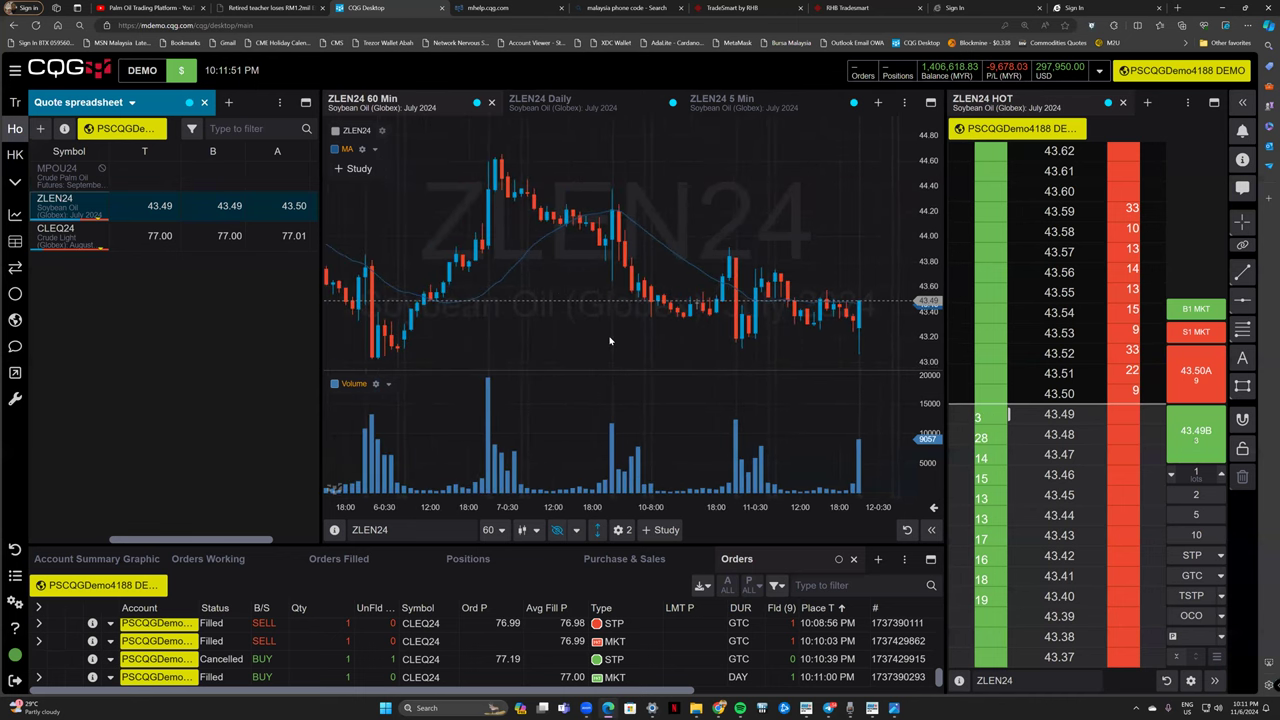
{"action": "scroll", "coordinate": [610, 341], "scroll_direction": "up", "scroll_amount": 3}
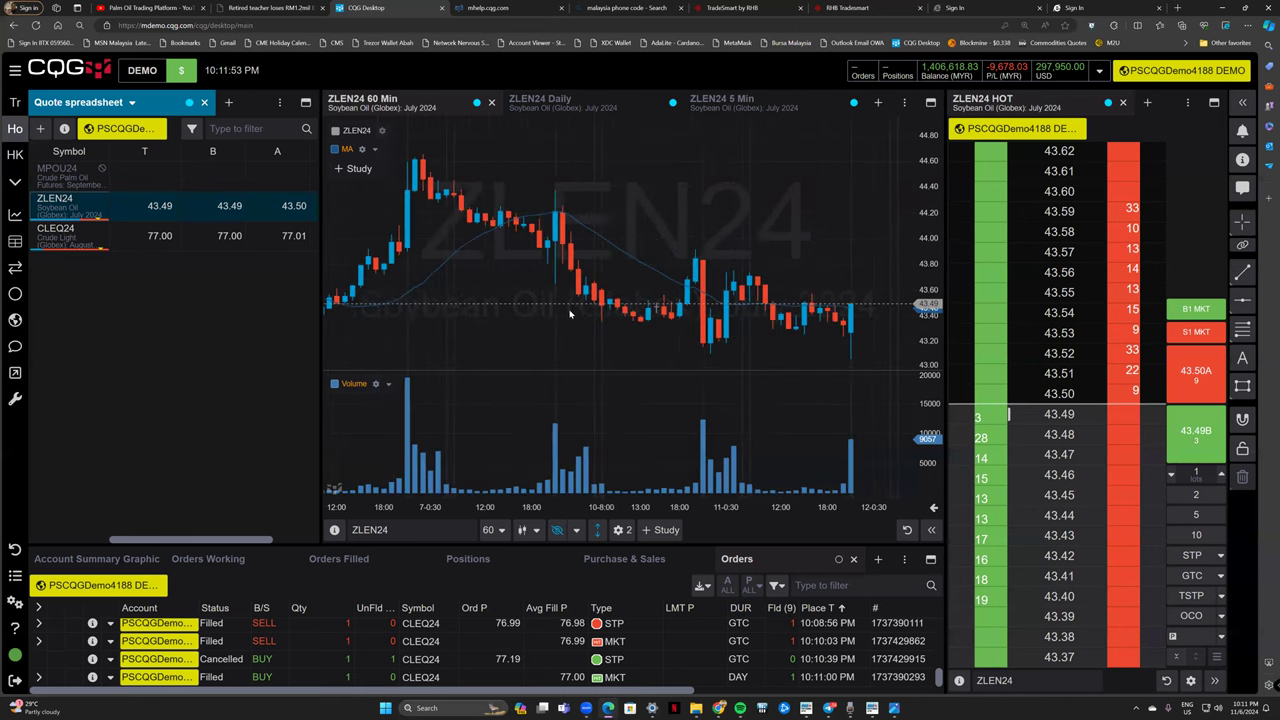
Draw a rectangle around the recent sideways ZLEN24 candles, from about 43.12 to 43.83, and lower its upper edge slightly.
{"action": "left_click", "coordinate": [1242, 386]}
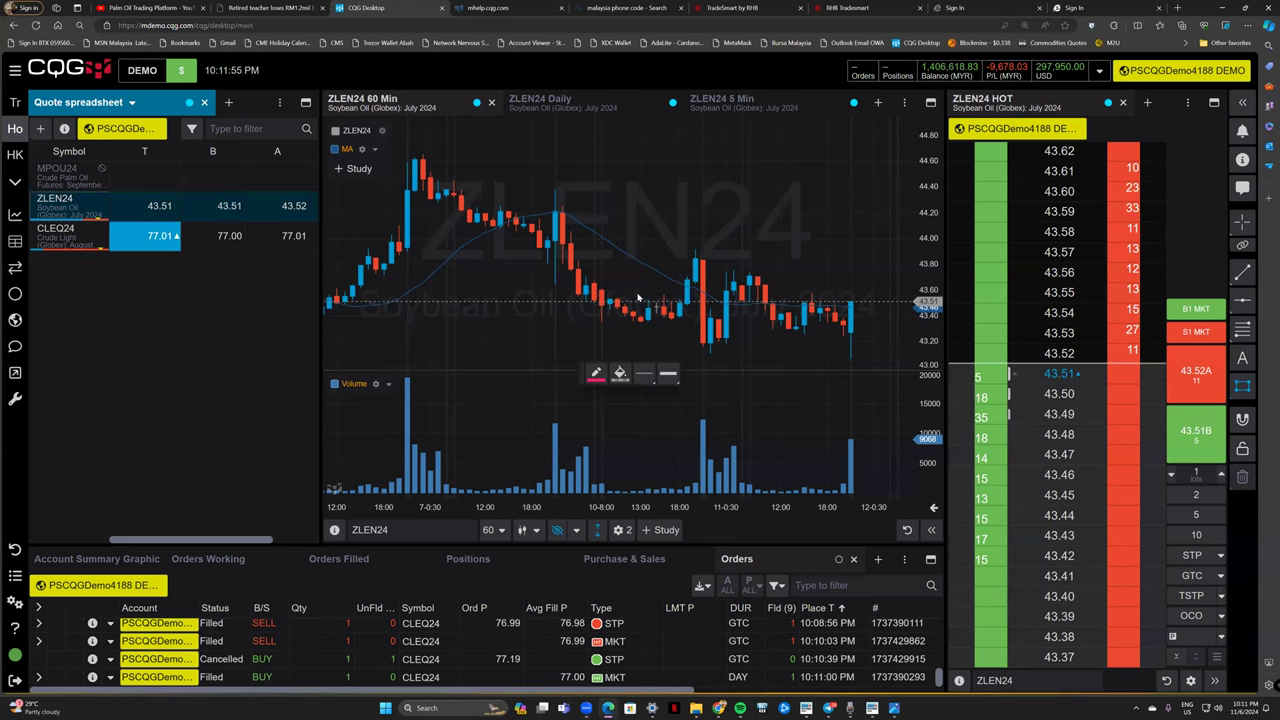
{"action": "left_click_drag", "start_coordinate": [577, 260], "coordinate": [875, 355]}
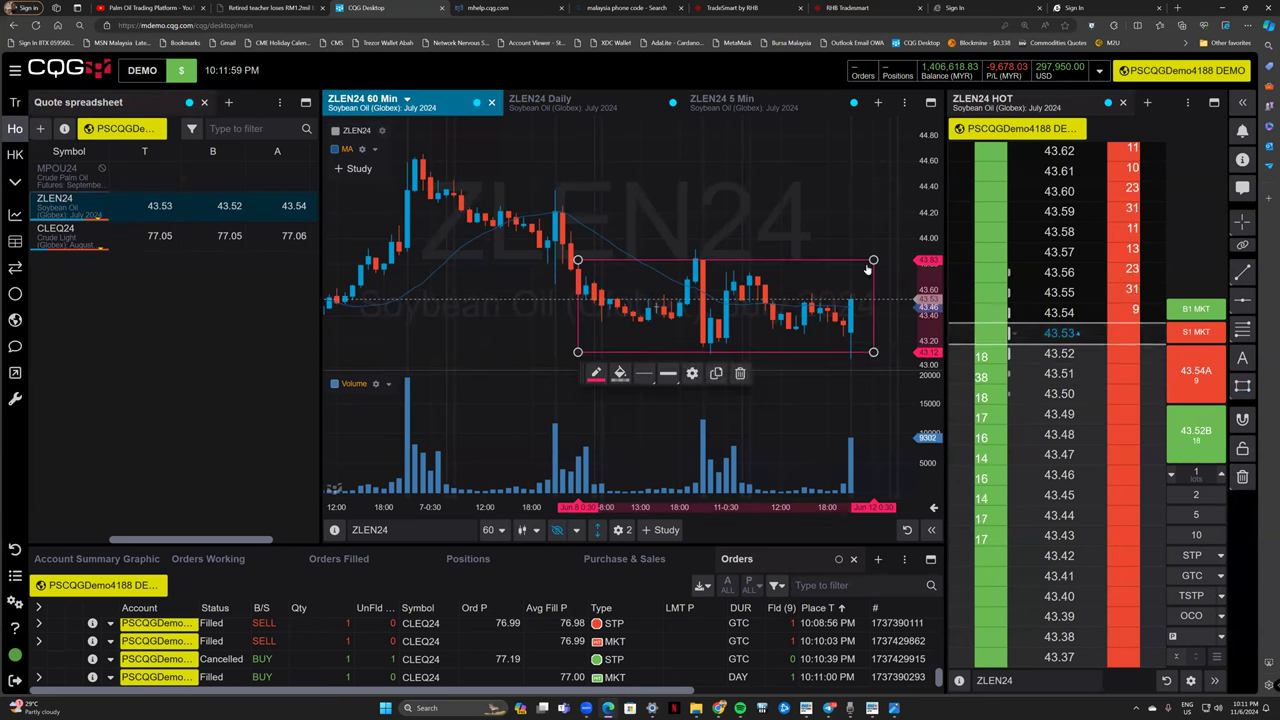
{"action": "left_click_drag", "start_coordinate": [873, 261], "coordinate": [881, 274]}
{"action": "left_click", "coordinate": [760, 280]}
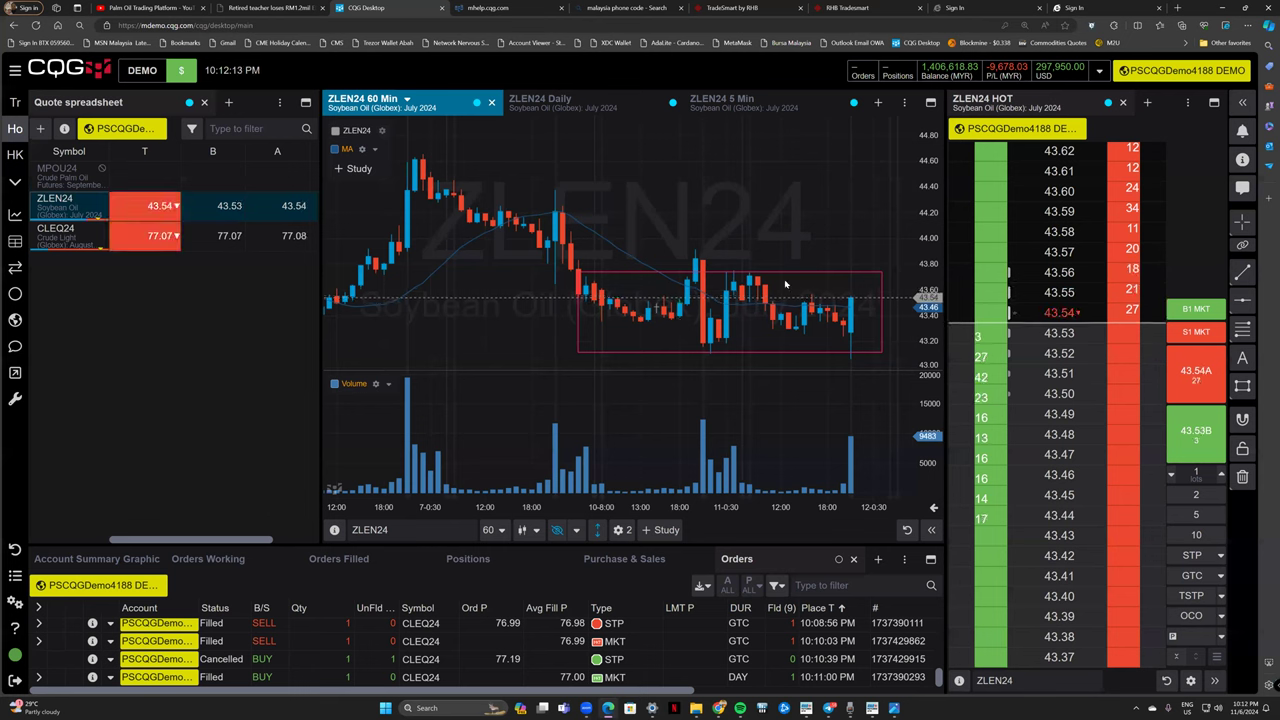
Draw a horizontal line at about 43.80 just above the rectangle on the ZLEN24 chart.
{"action": "left_click", "coordinate": [821, 273]}
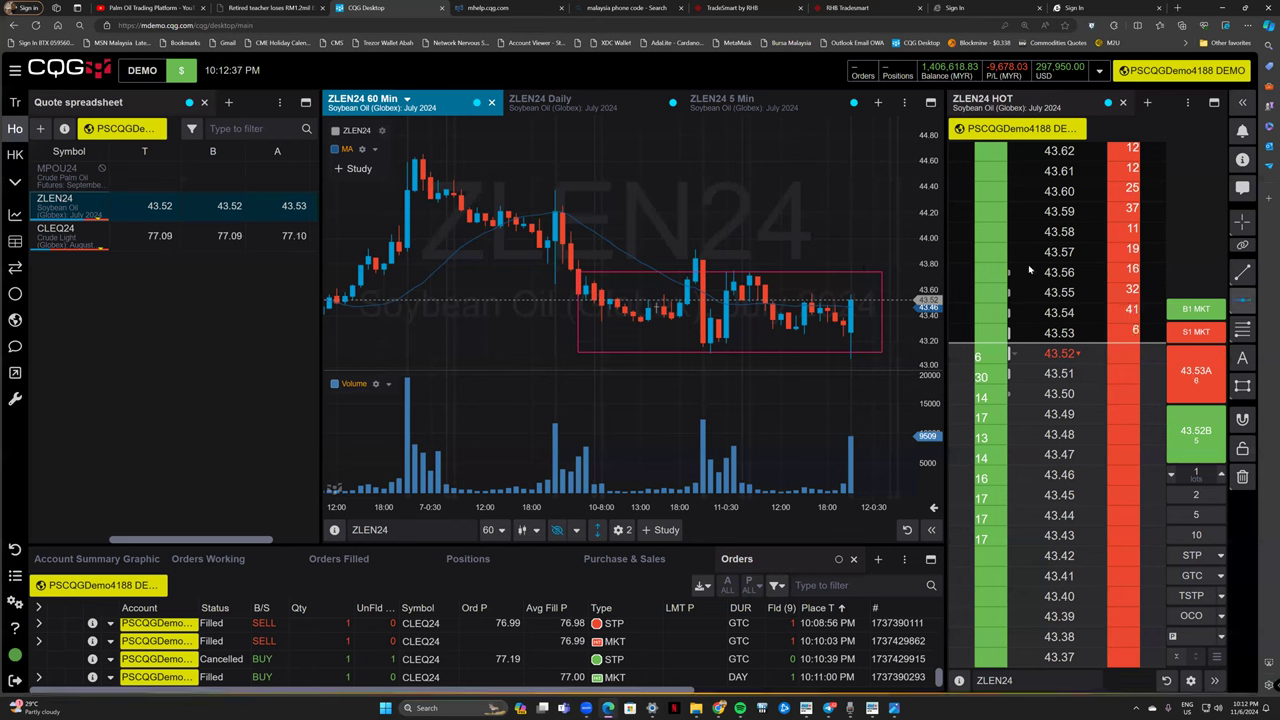
{"action": "left_click", "coordinate": [841, 264]}
{"action": "left_click", "coordinate": [841, 264]}
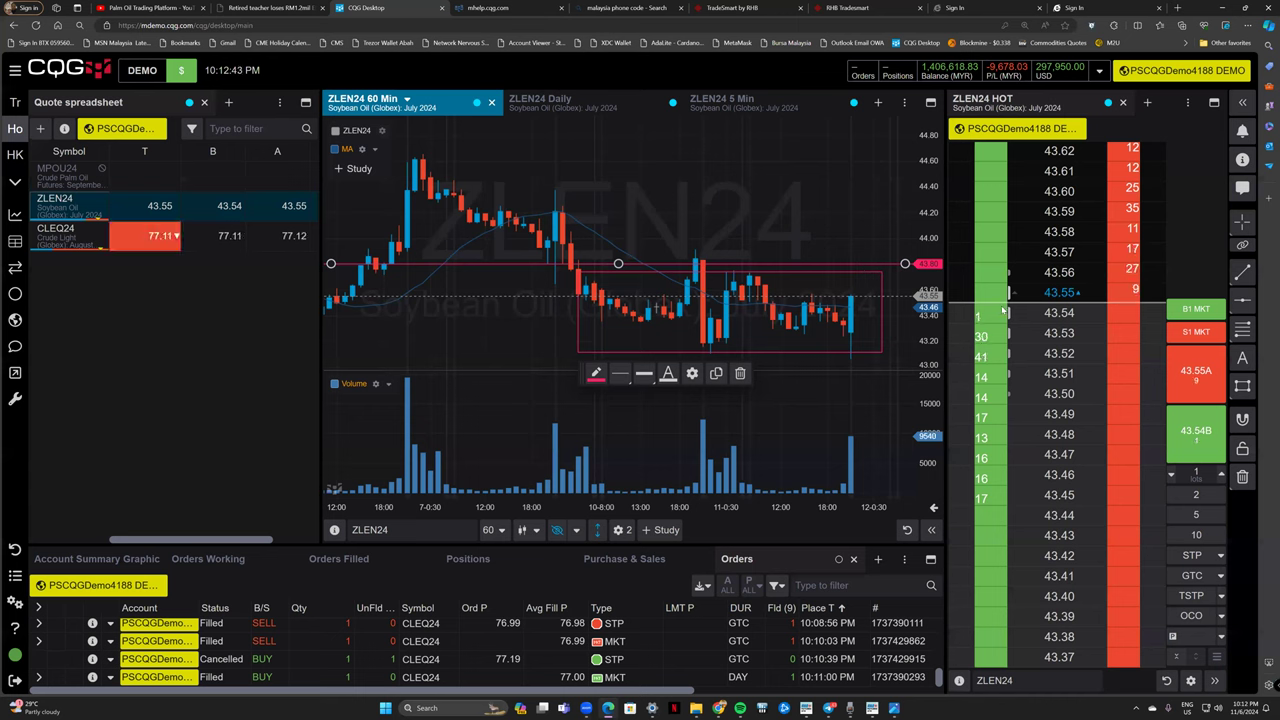
Discard a buy limit order at 43.80 and place a 1-lot GTC buy stop order for ZLEN24 at 43.80 instead.
{"action": "scroll", "coordinate": [1068, 370], "scroll_direction": "up", "scroll_amount": 3}
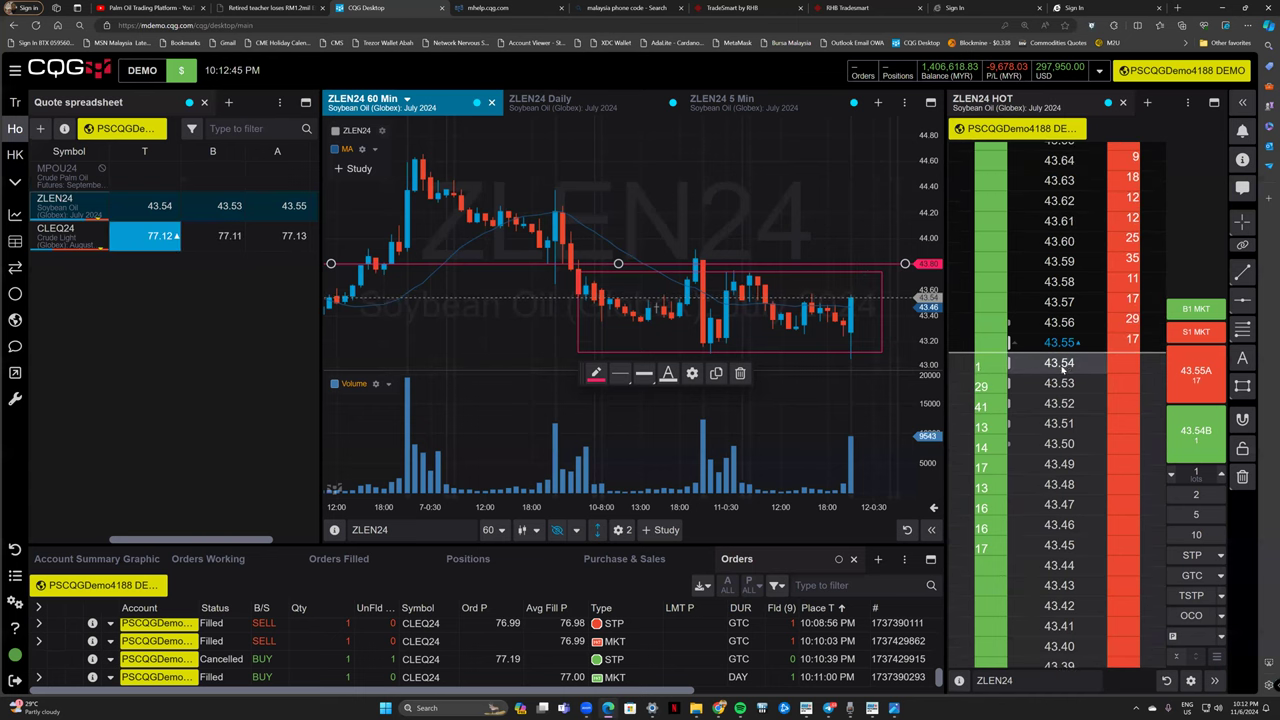
{"action": "scroll", "coordinate": [1068, 370], "scroll_direction": "up", "scroll_amount": 8}
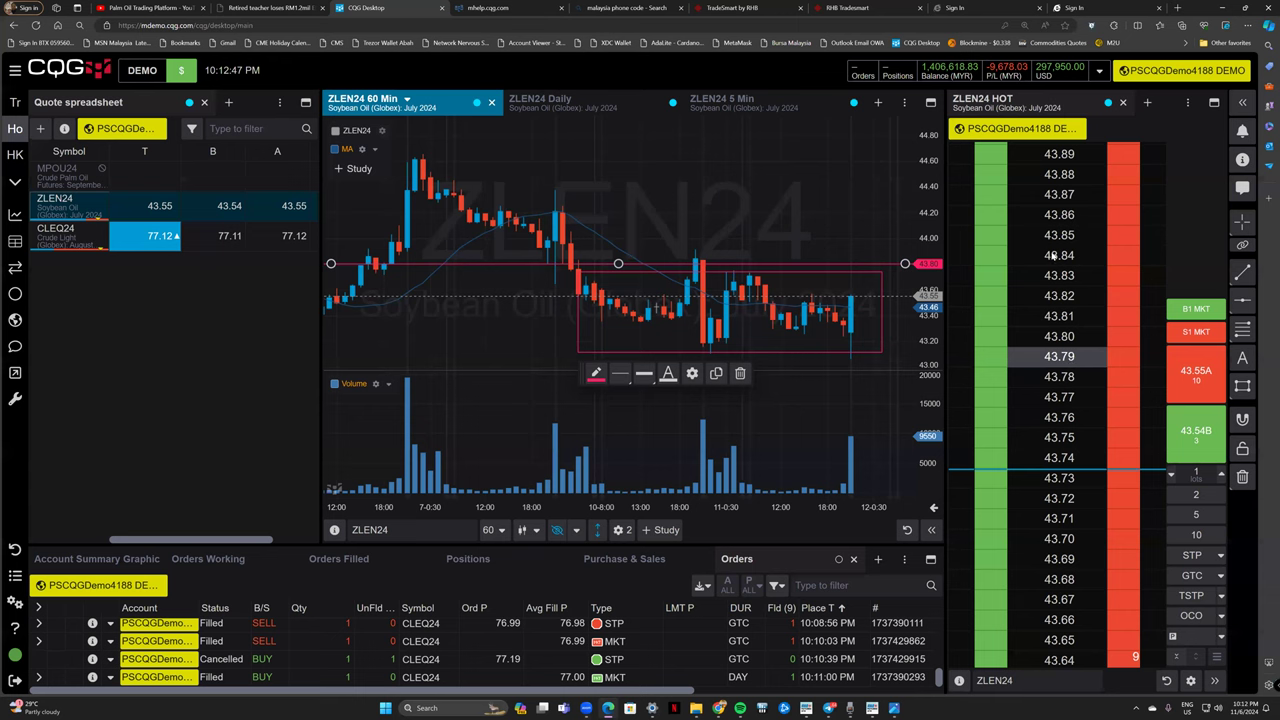
{"action": "left_click", "coordinate": [1058, 336]}
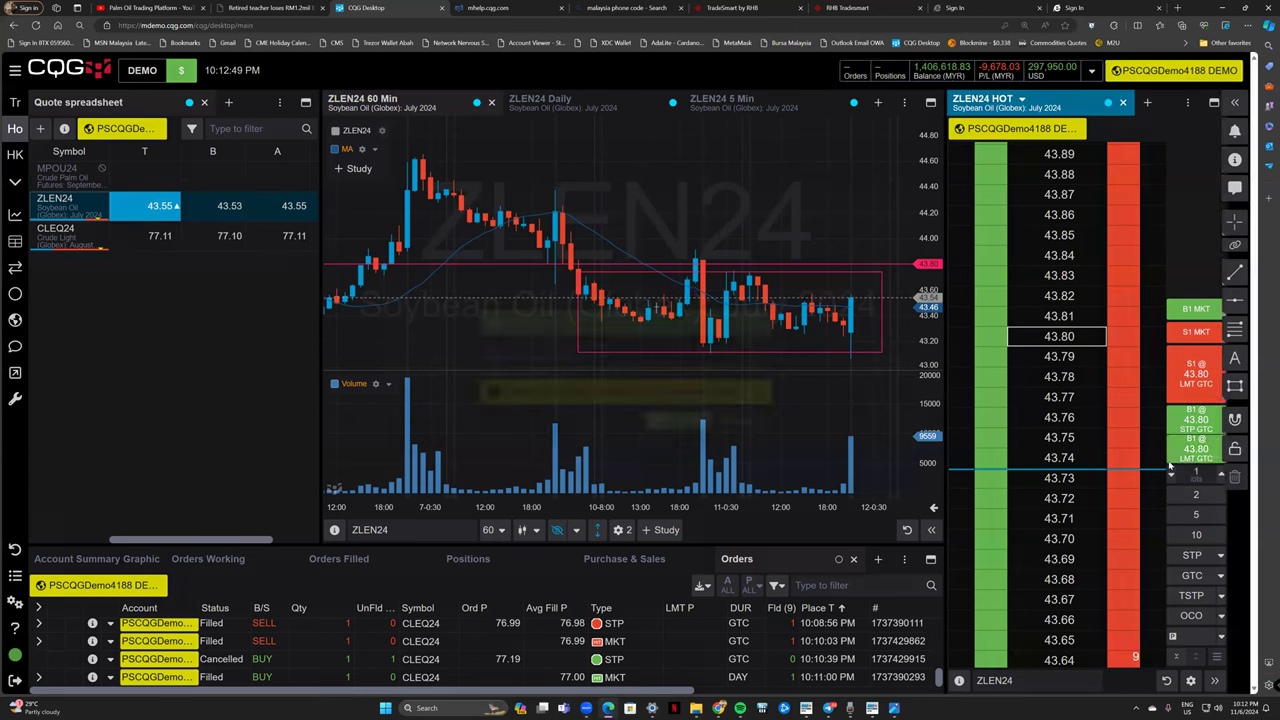
{"action": "left_click", "coordinate": [1180, 455]}
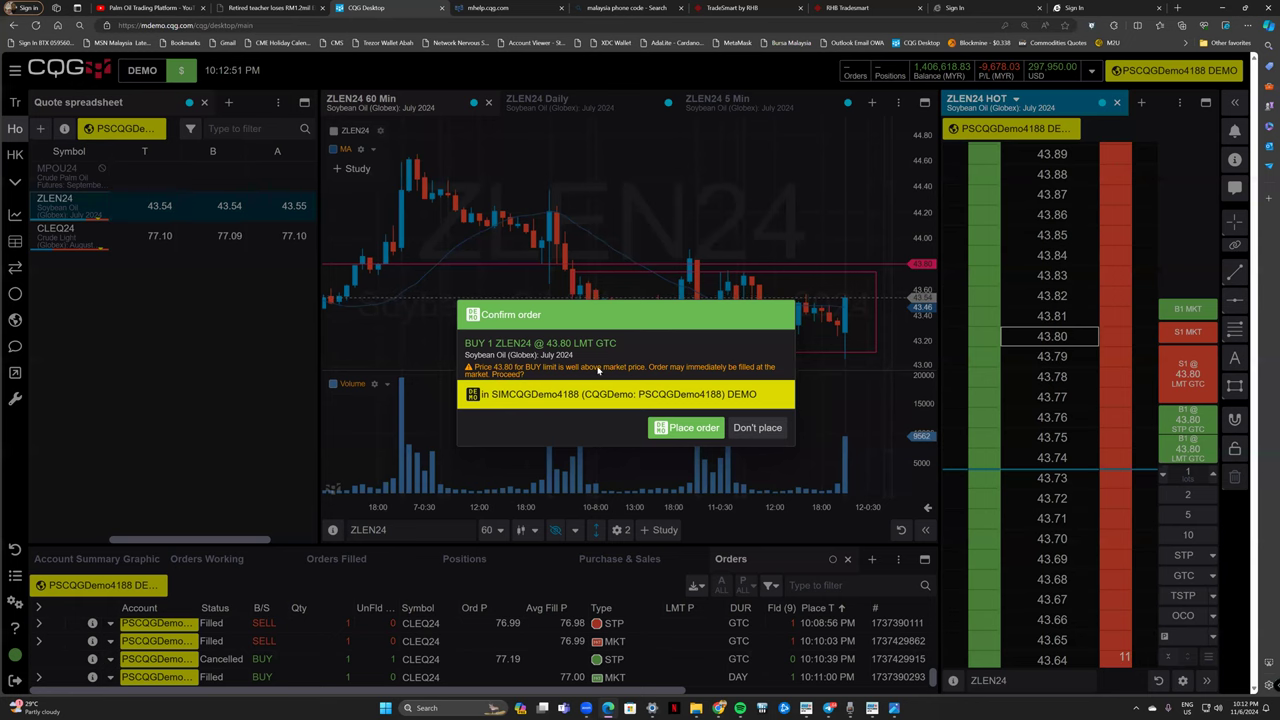
{"action": "left_click", "coordinate": [758, 428]}
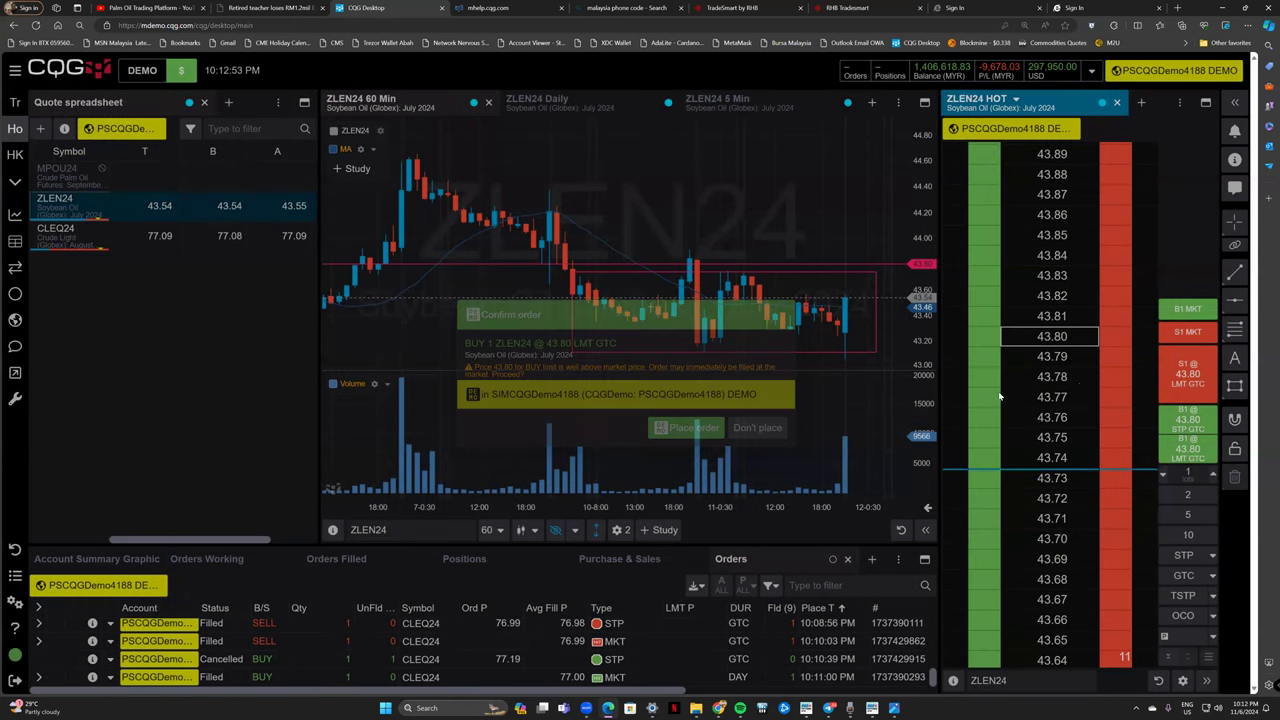
{"action": "left_click", "coordinate": [1101, 411]}
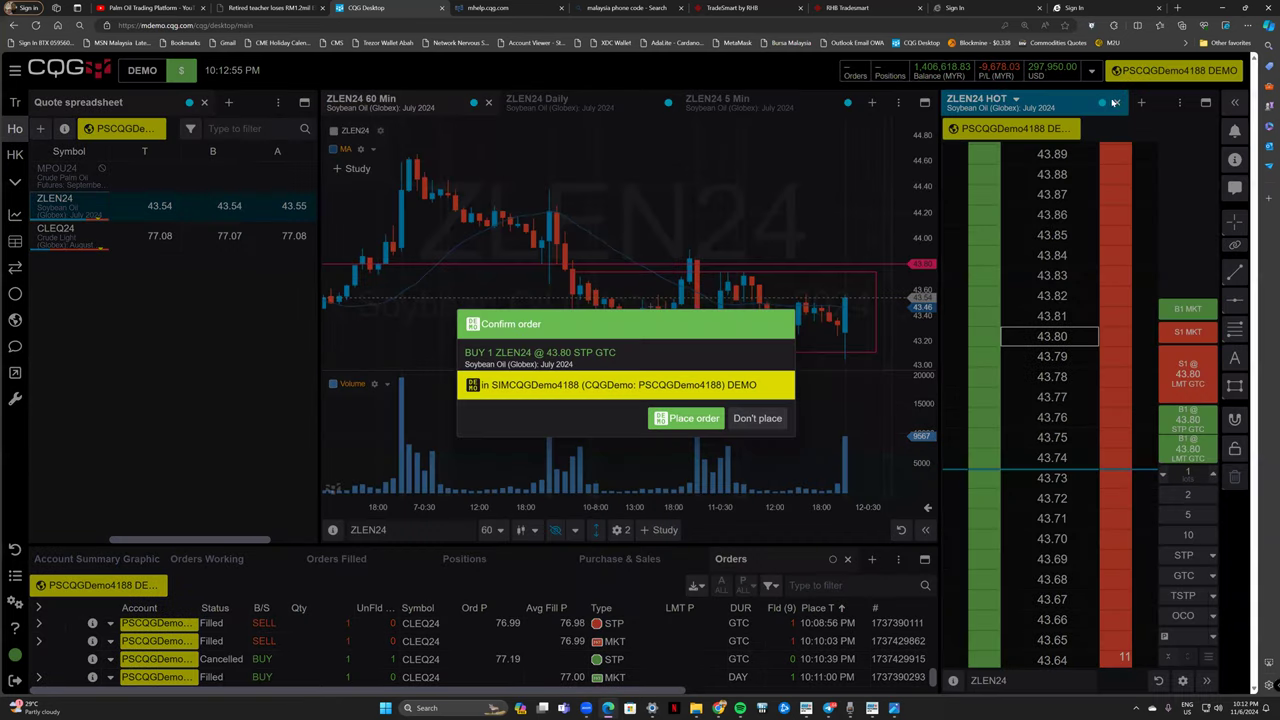
{"action": "left_click", "coordinate": [757, 418]}
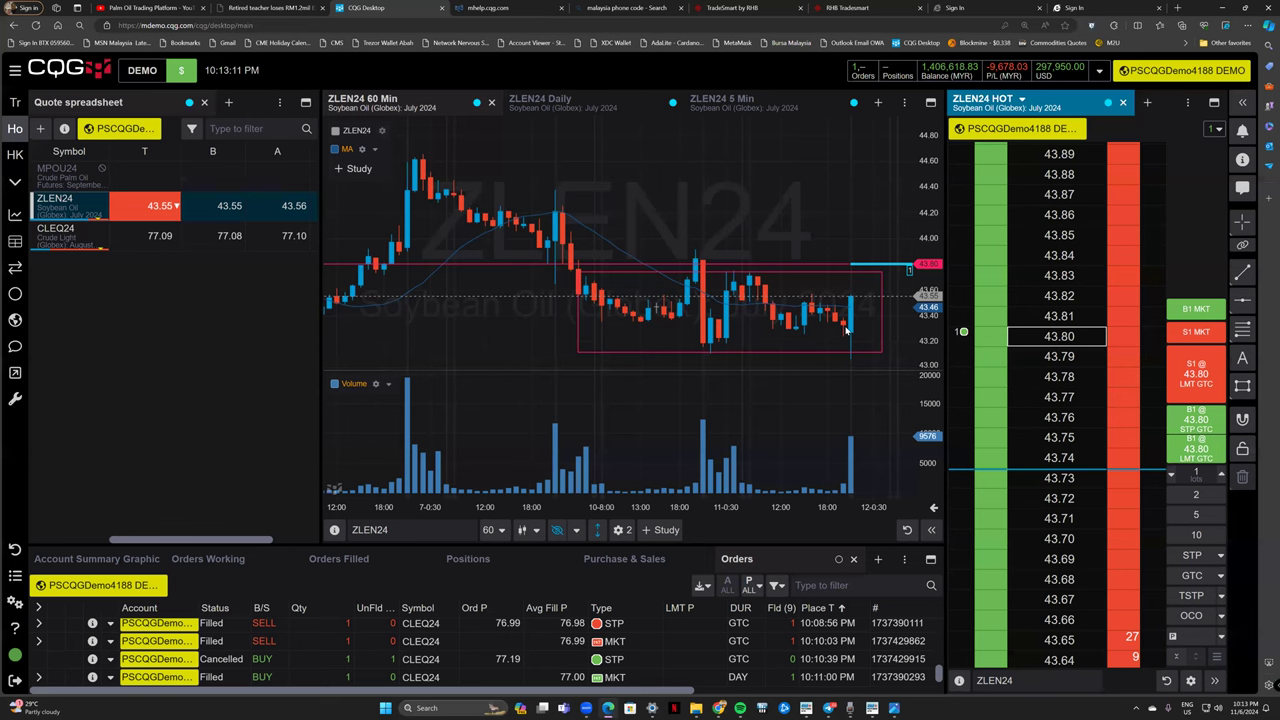
Draw a horizontal line at about 43.03 just below the rectangle on the ZLEN24 chart.
{"action": "mouse_move", "coordinate": [846, 330]}
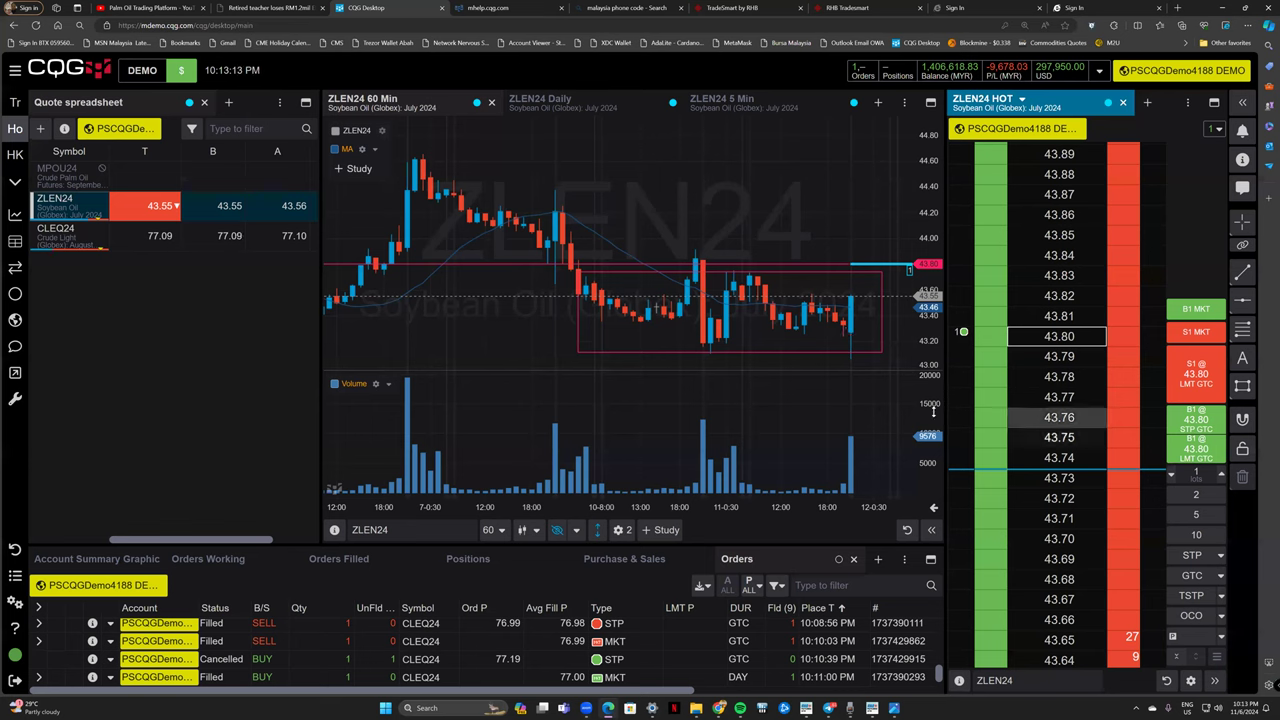
{"action": "left_click", "coordinate": [883, 362]}
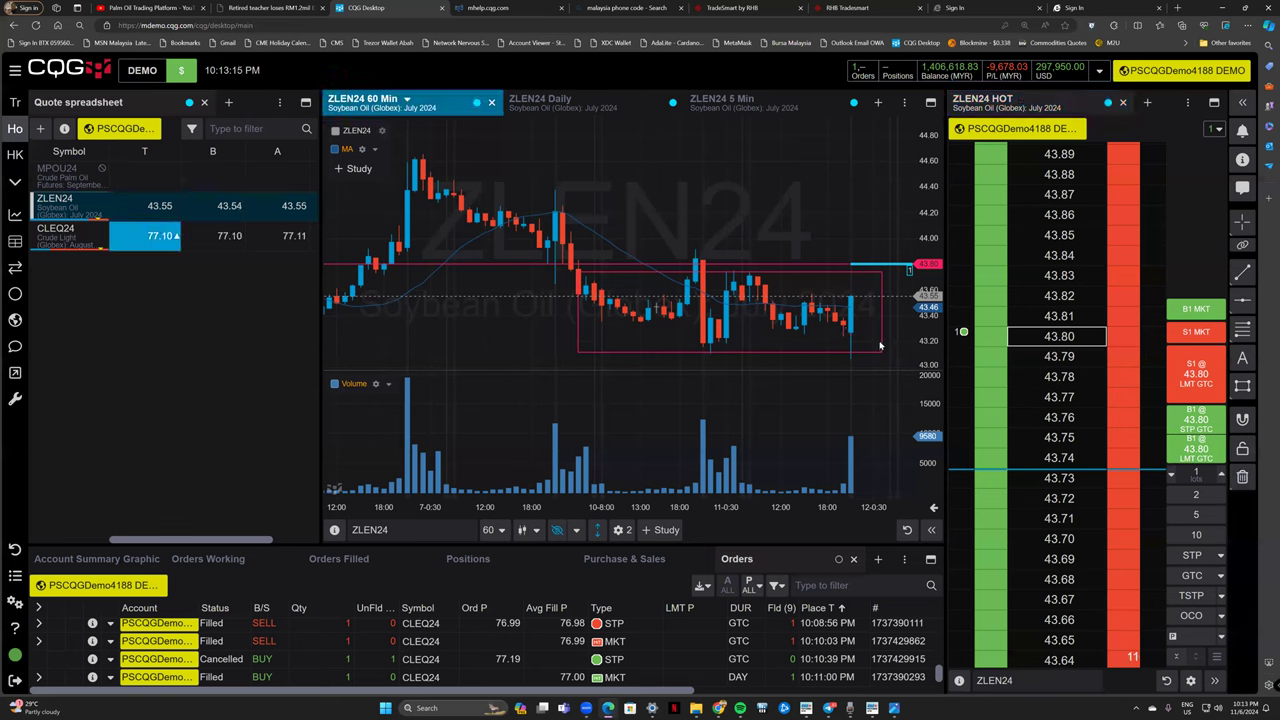
{"action": "scroll", "coordinate": [890, 345], "scroll_direction": "down", "scroll_amount": 1}
{"action": "scroll", "coordinate": [892, 332], "scroll_direction": "down", "scroll_amount": 2}
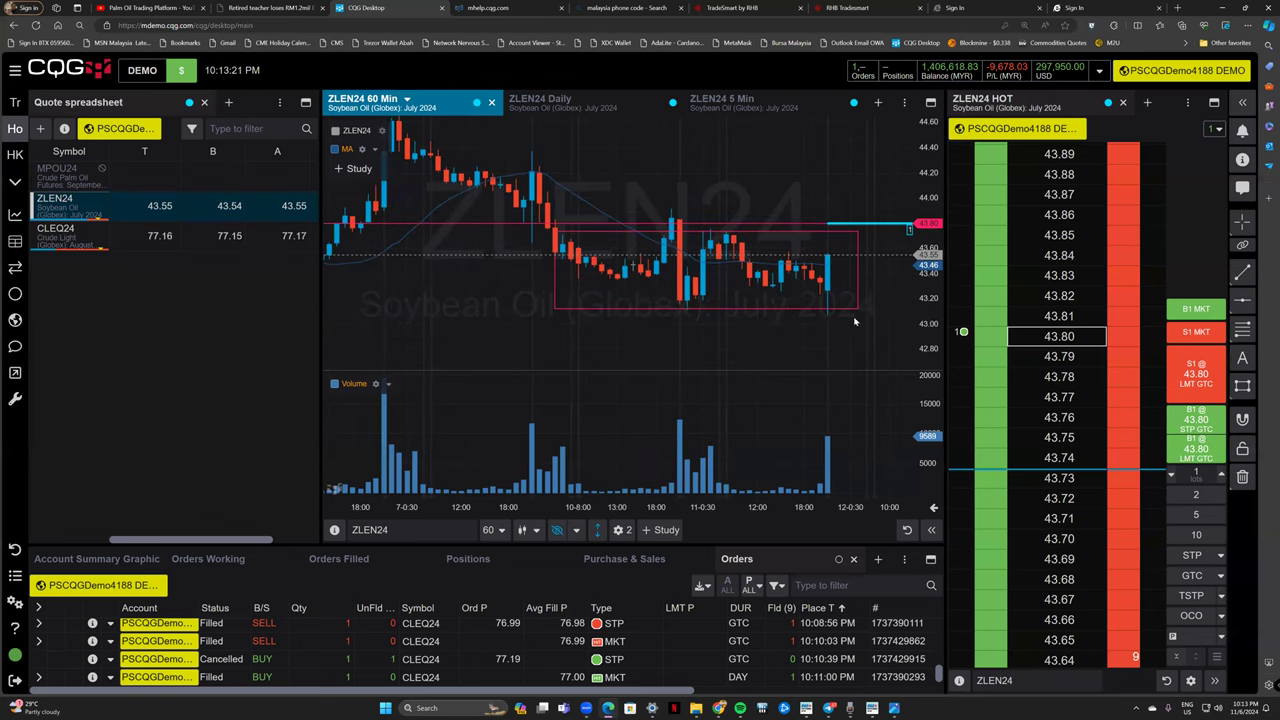
{"action": "left_click", "coordinate": [1242, 299]}
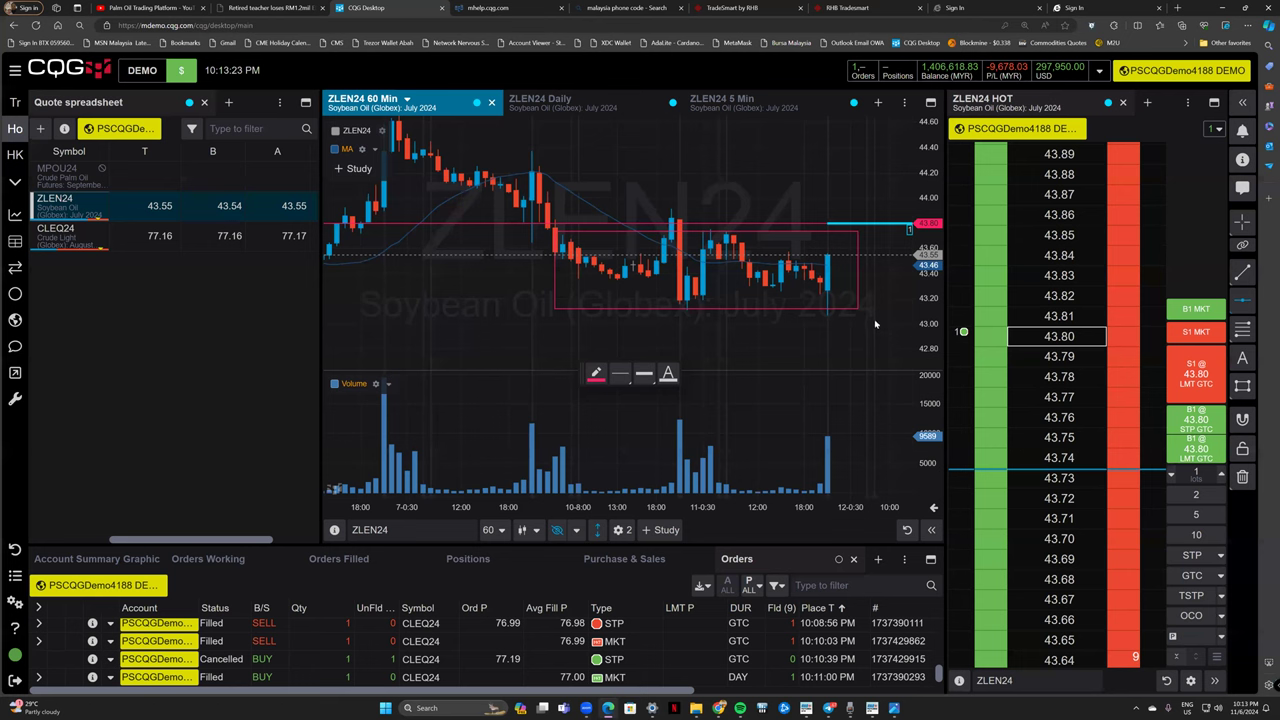
{"action": "left_click", "coordinate": [869, 322]}
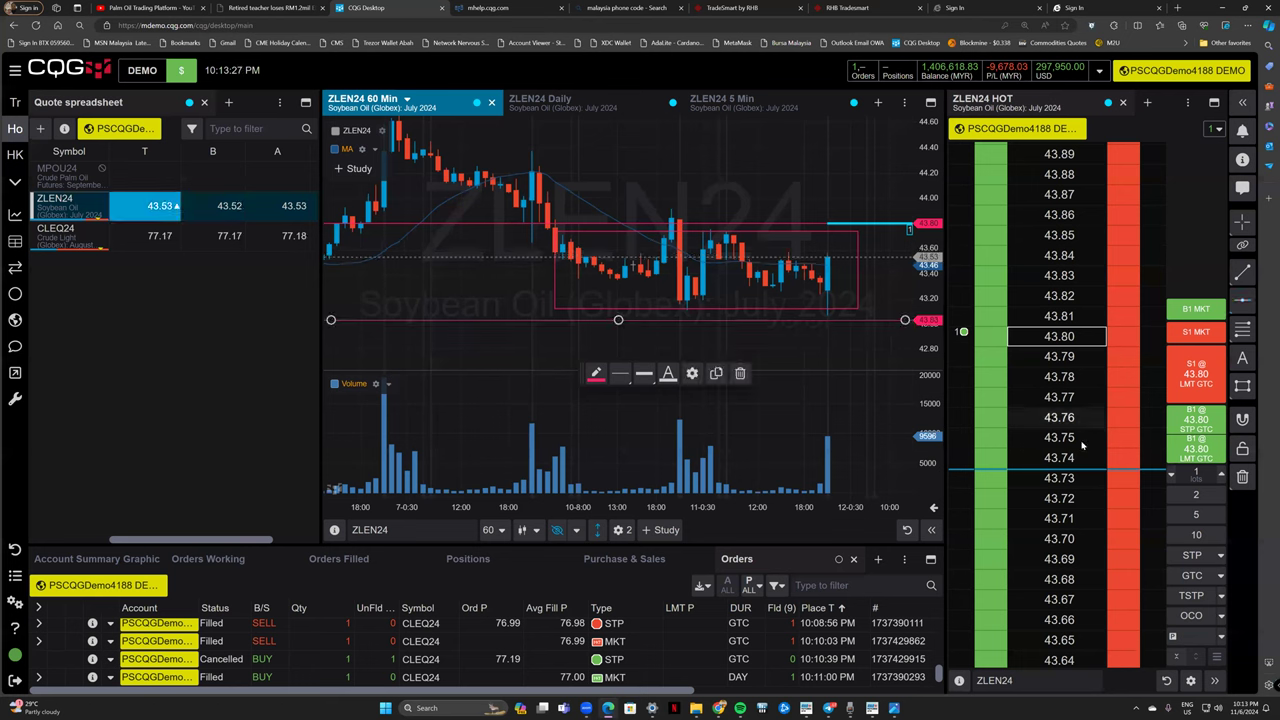
Place a 1-lot GTC sell stop order for ZLEN24 at 43.03, matching the lower horizontal line.
{"action": "scroll", "coordinate": [1090, 470], "scroll_direction": "down", "scroll_amount": 5}
{"action": "scroll", "coordinate": [1085, 490], "scroll_direction": "down", "scroll_amount": 2}
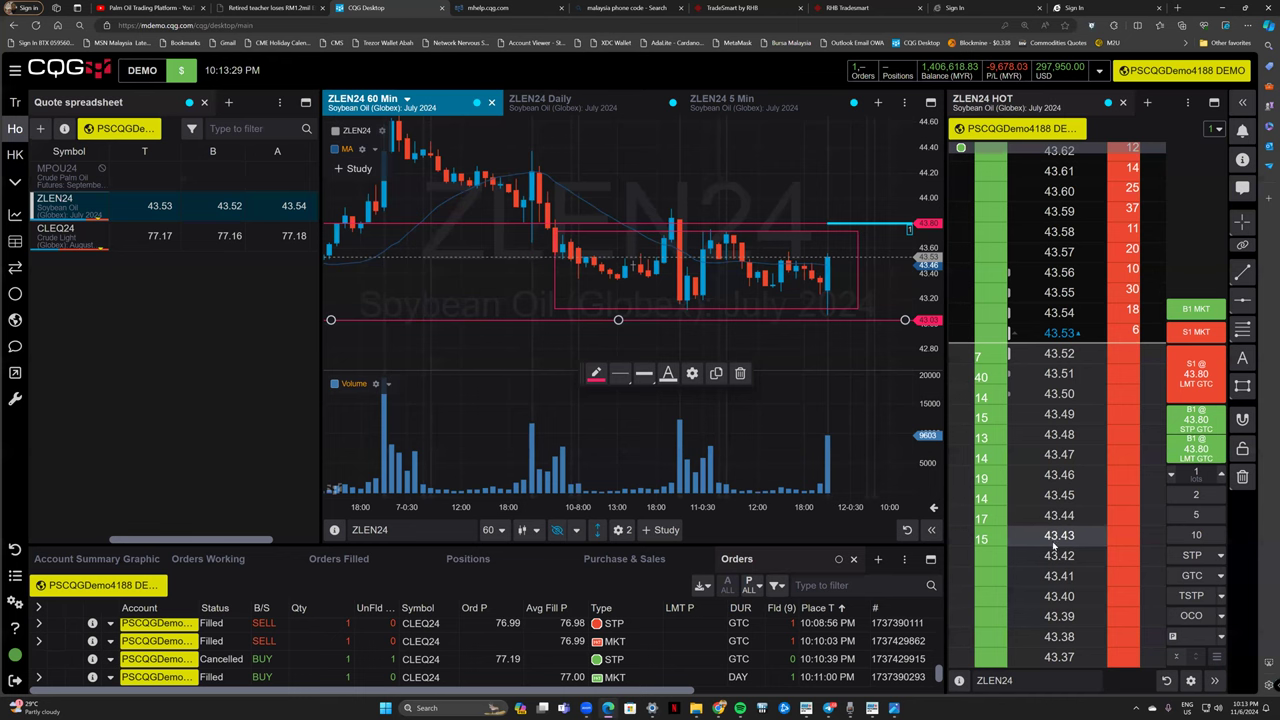
{"action": "scroll", "coordinate": [1057, 542], "scroll_direction": "down", "scroll_amount": 5}
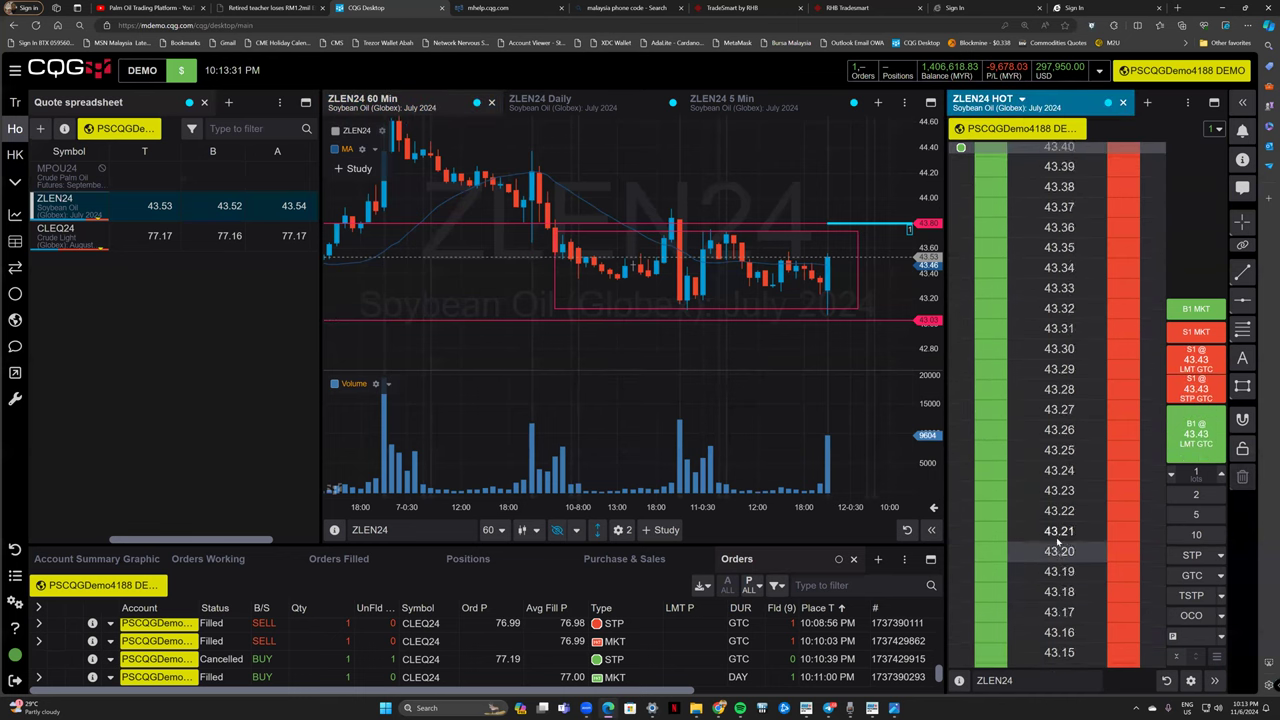
{"action": "scroll", "coordinate": [1058, 542], "scroll_direction": "down", "scroll_amount": 3}
{"action": "scroll", "coordinate": [1061, 537], "scroll_direction": "down", "scroll_amount": 1}
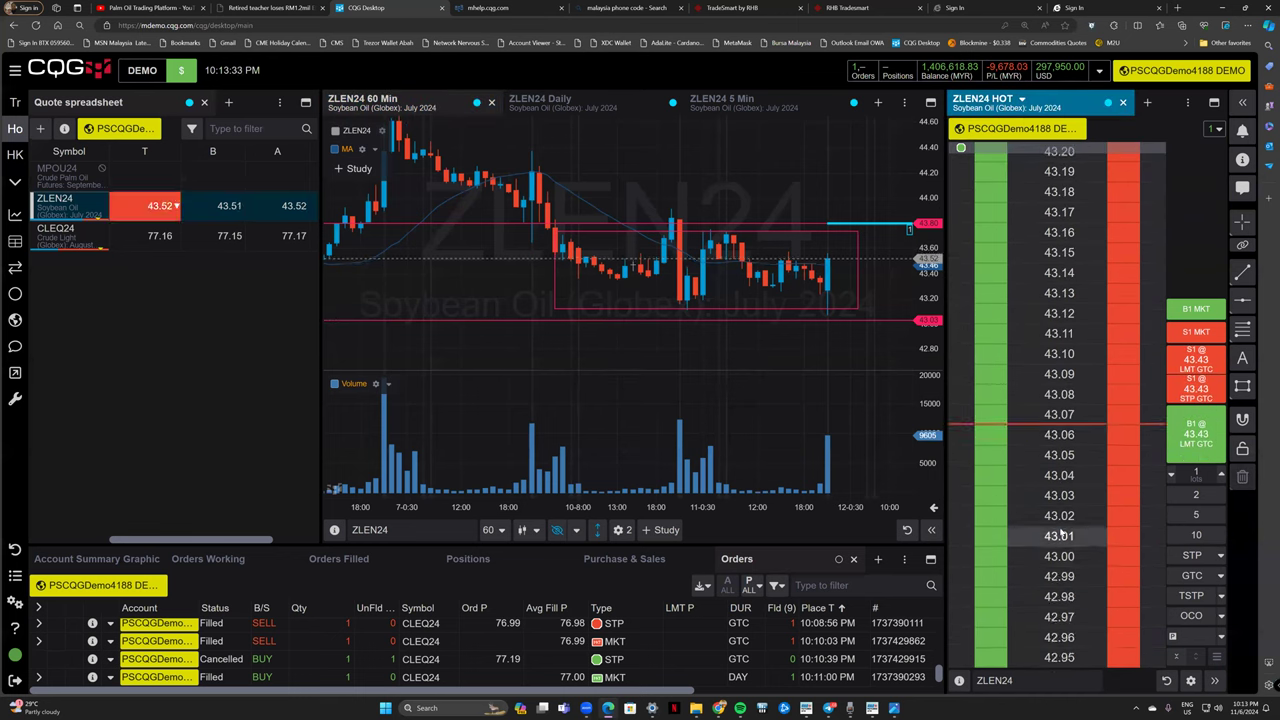
{"action": "left_click", "coordinate": [1191, 398]}
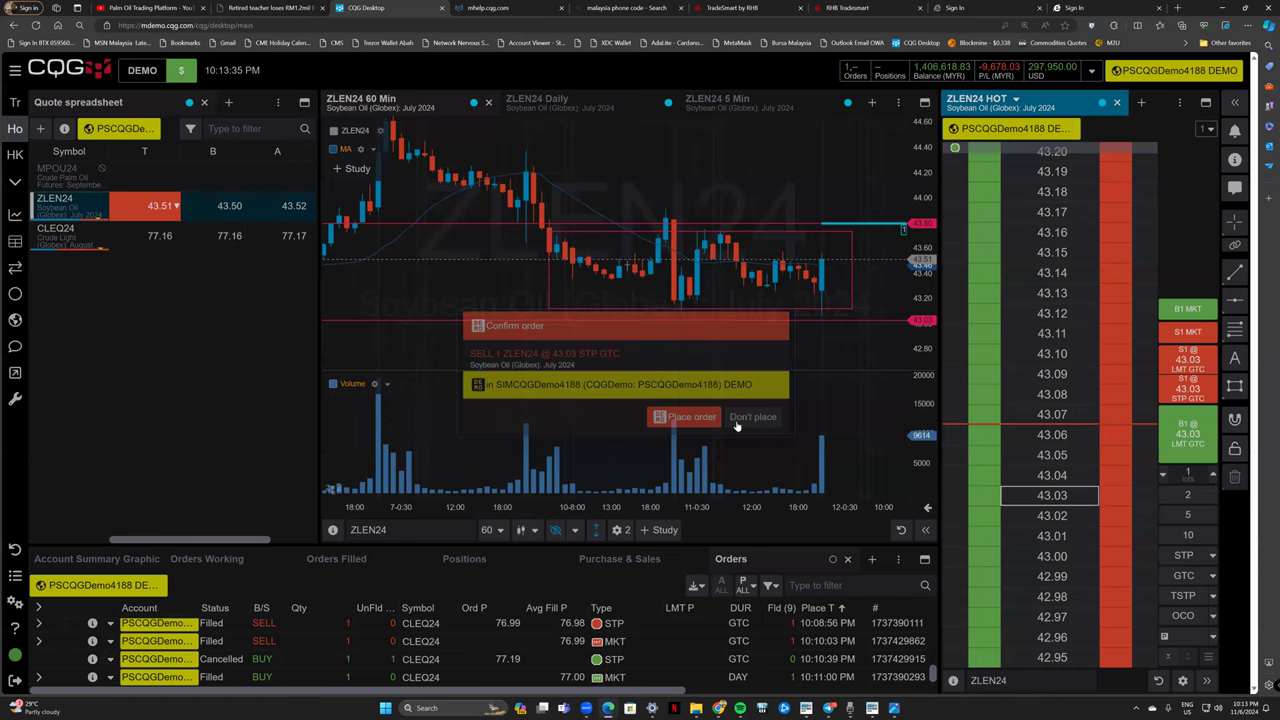
{"action": "key", "text": "Return"}
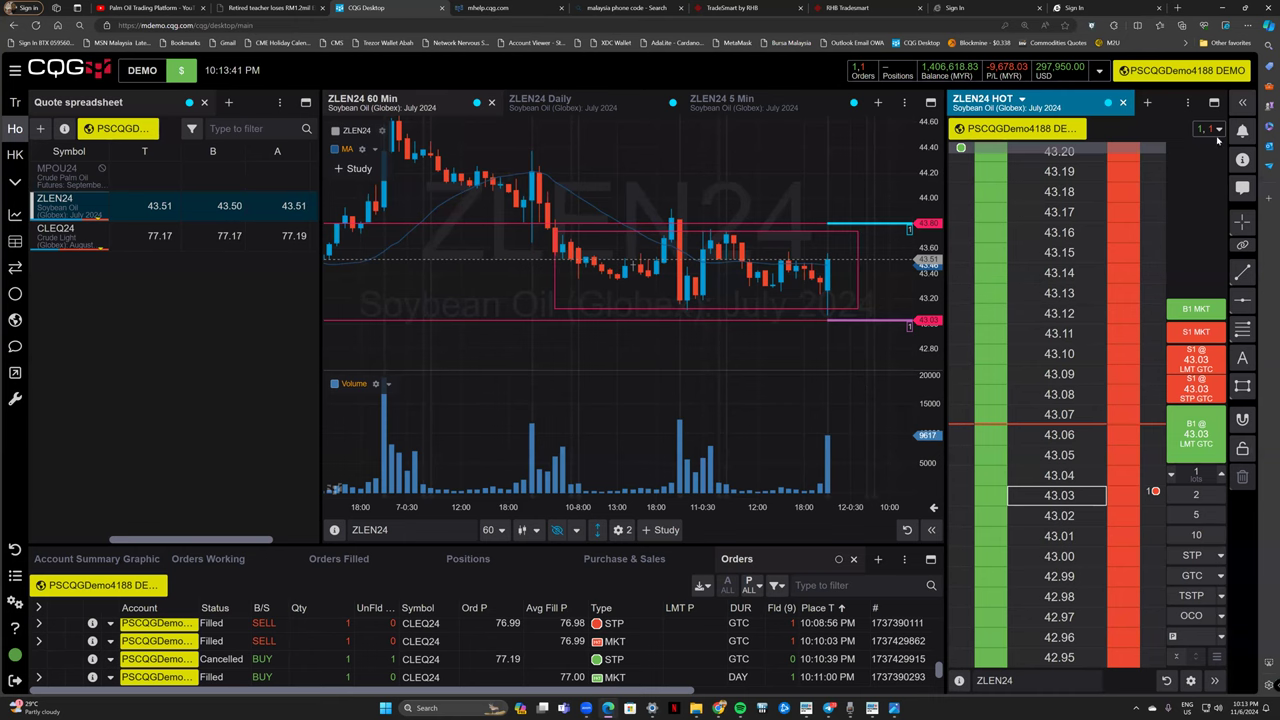
Cancel all working ZLEN24 orders, both buys and sells.
{"action": "left_click", "coordinate": [1218, 131]}
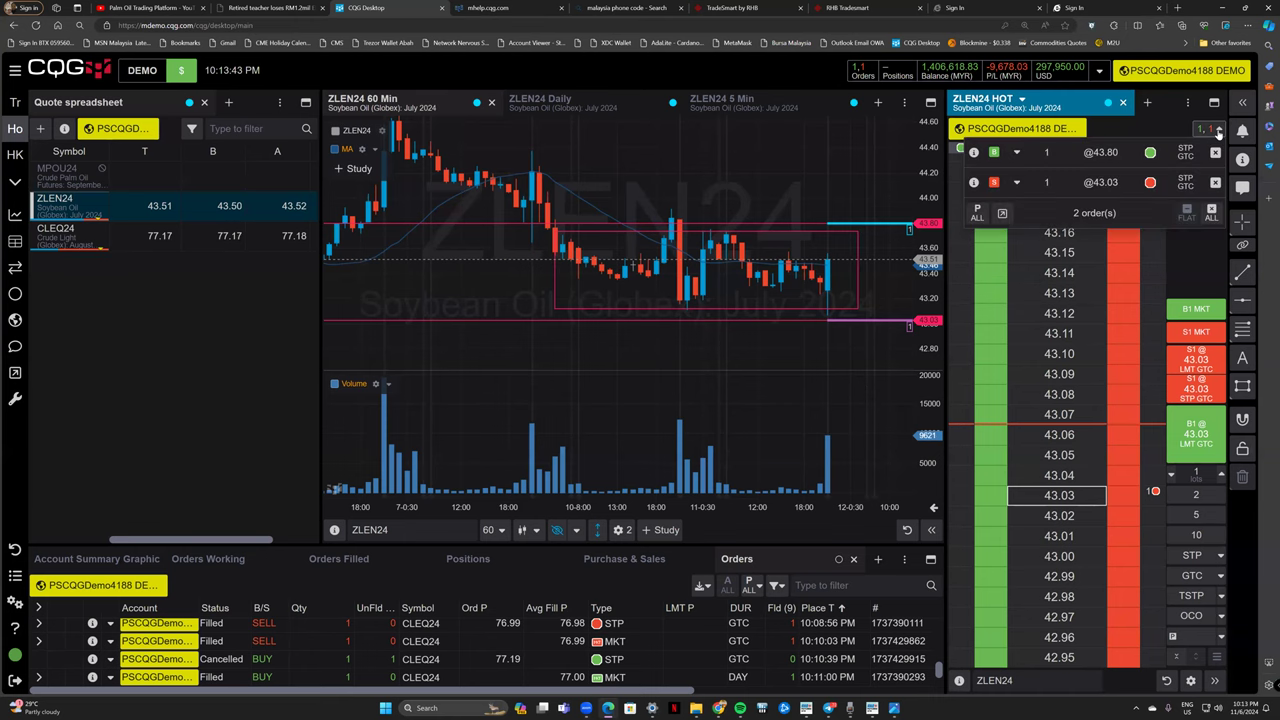
{"action": "left_click", "coordinate": [1210, 214]}
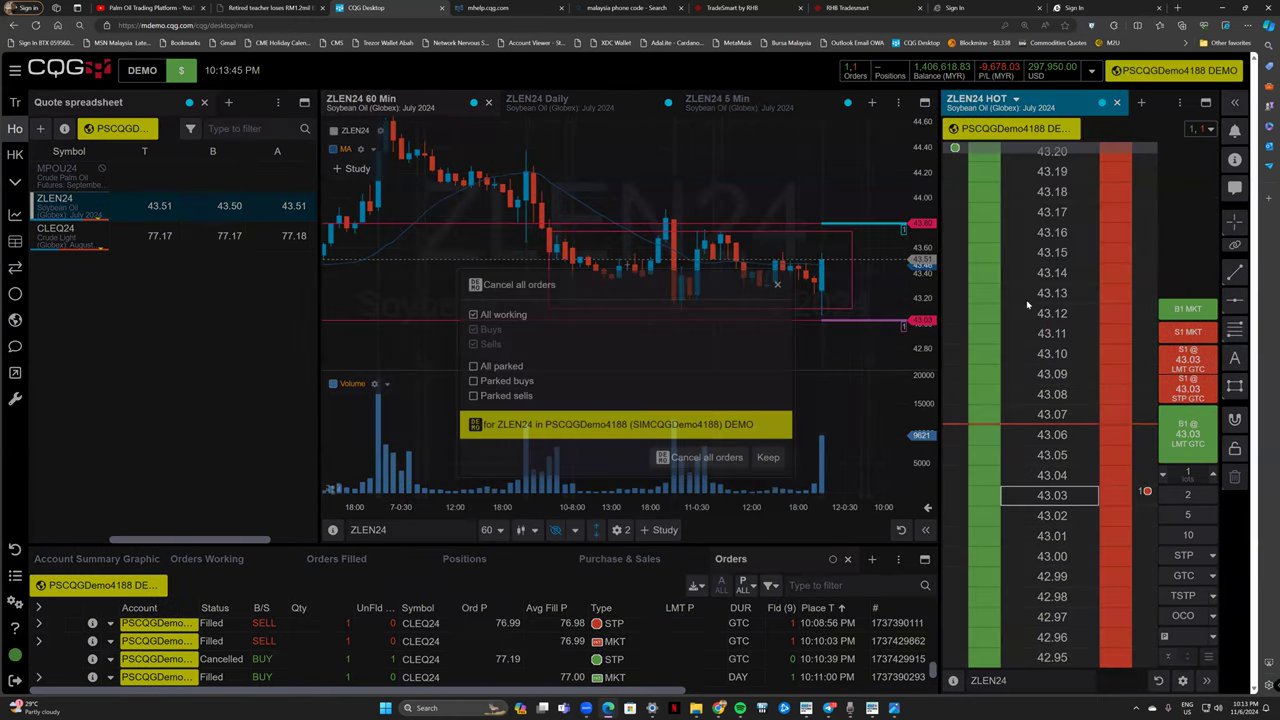
{"action": "left_click", "coordinate": [707, 459]}
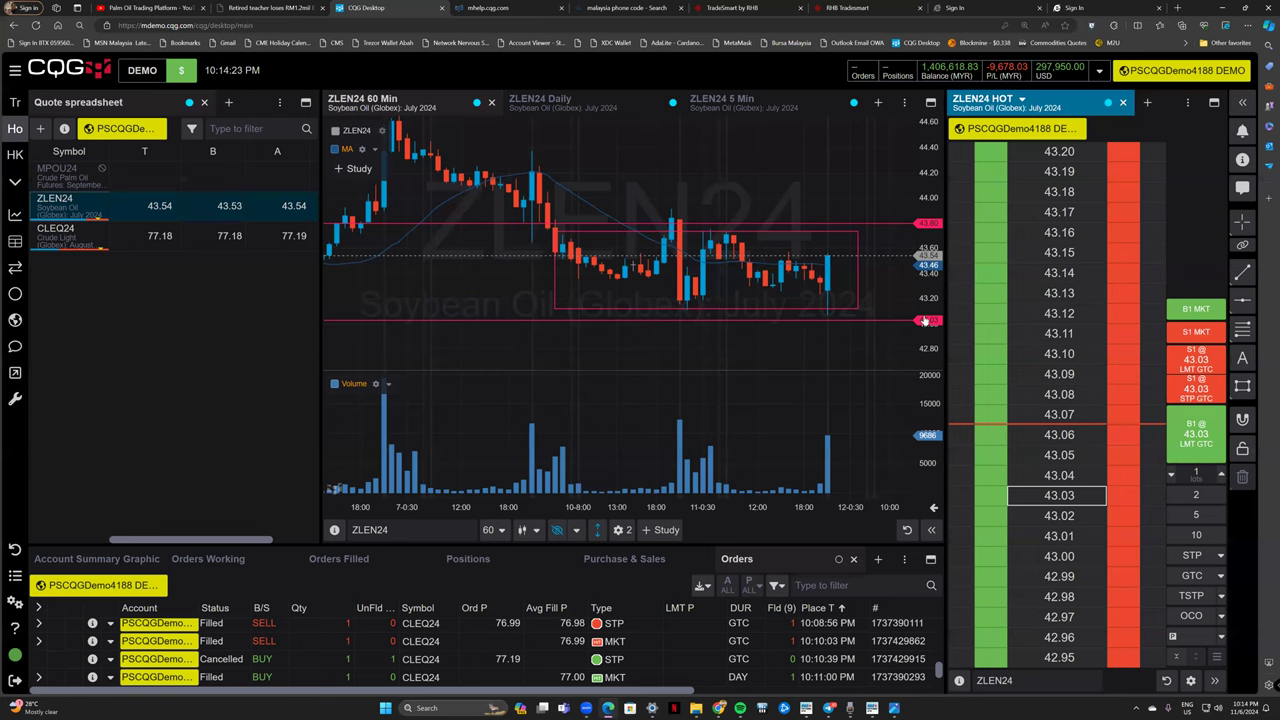
Examine the stop order type choices, including Stop Limit (STL), and keep the type at STP.
{"action": "left_click_drag", "start_coordinate": [445, 293], "coordinate": [479, 289]}
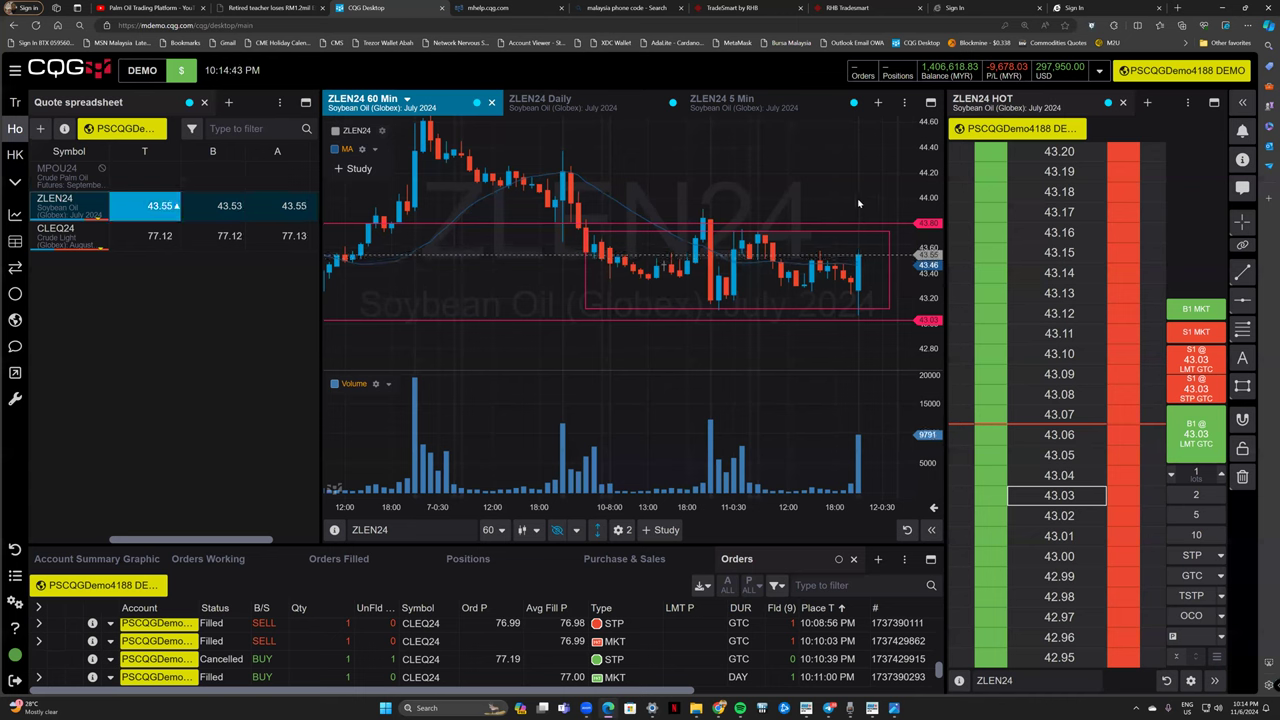
{"action": "left_click", "coordinate": [1200, 555]}
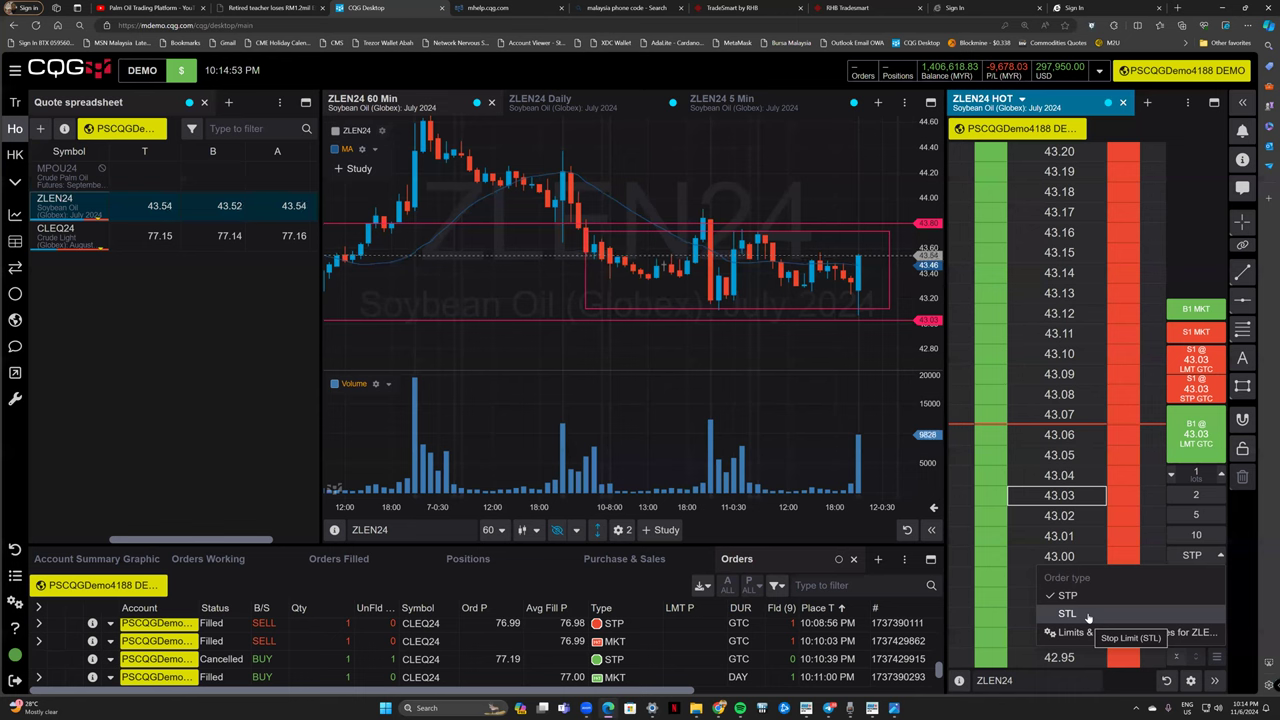
{"action": "left_click", "coordinate": [762, 372]}
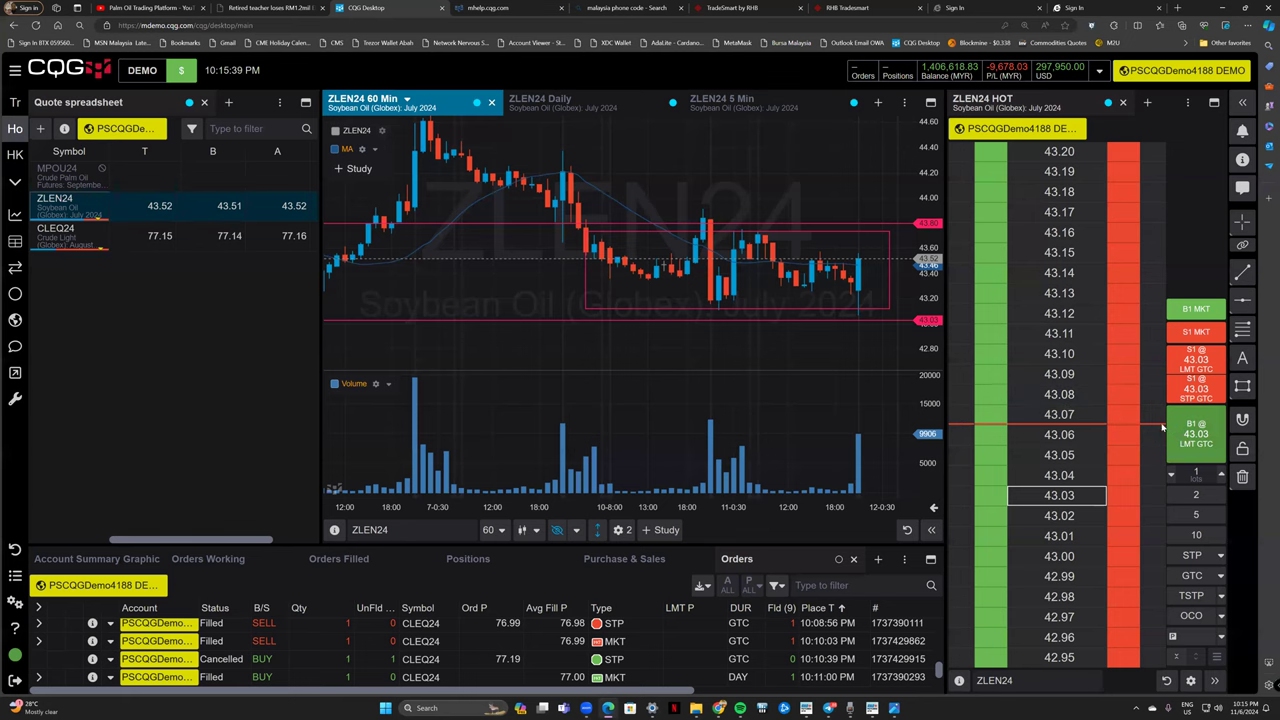
Buy 1 lot of ZLEN24 at market and dismiss the fill notification.
{"action": "left_click", "coordinate": [1196, 308]}
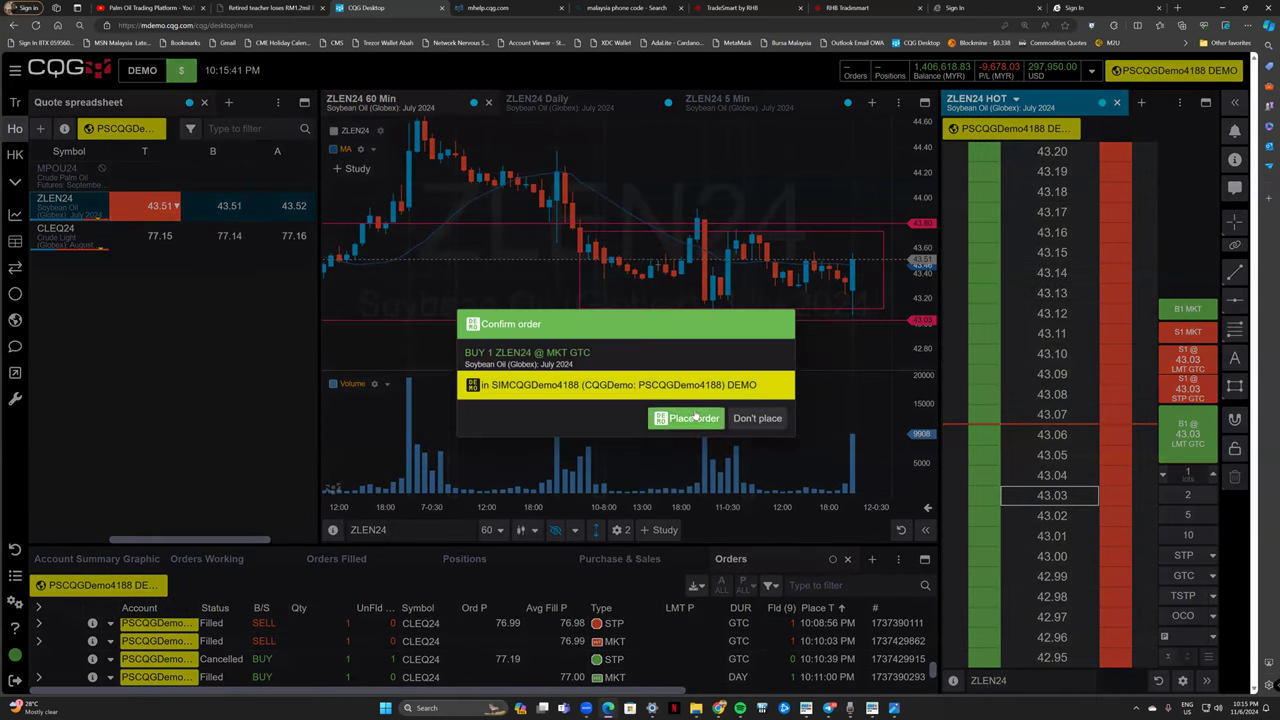
{"action": "key", "text": "Return"}
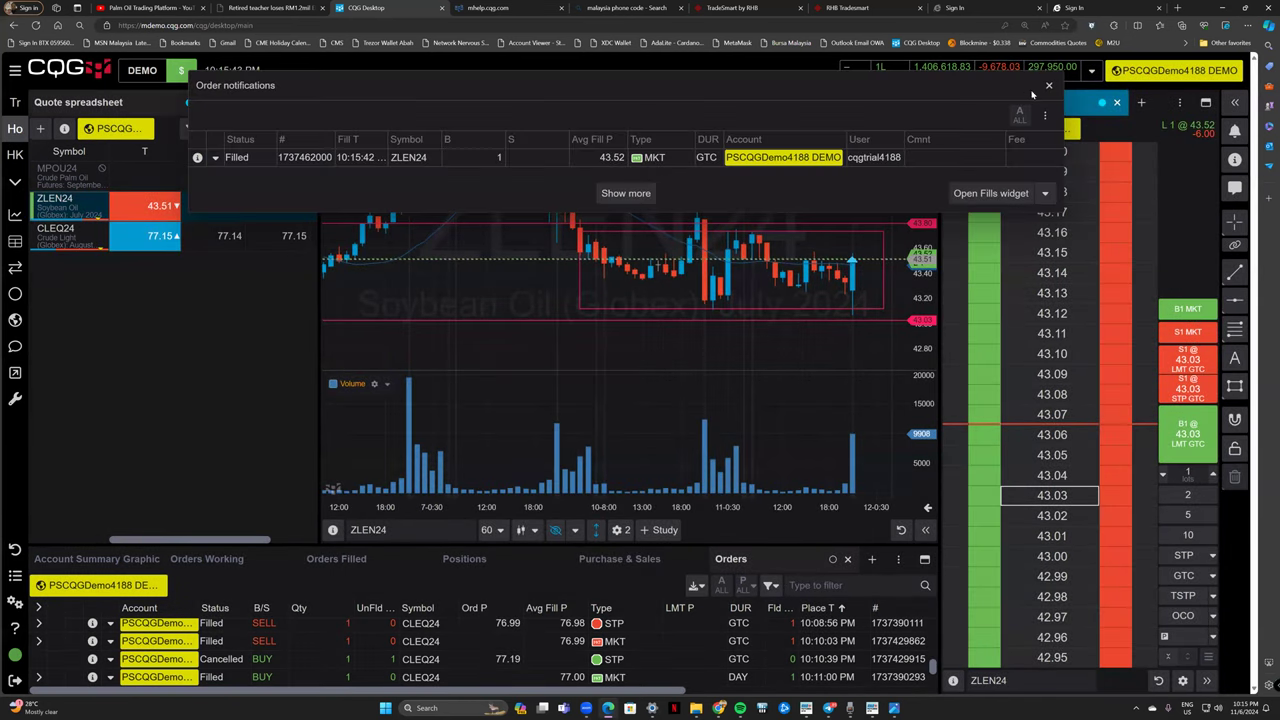
{"action": "left_click", "coordinate": [1043, 91]}
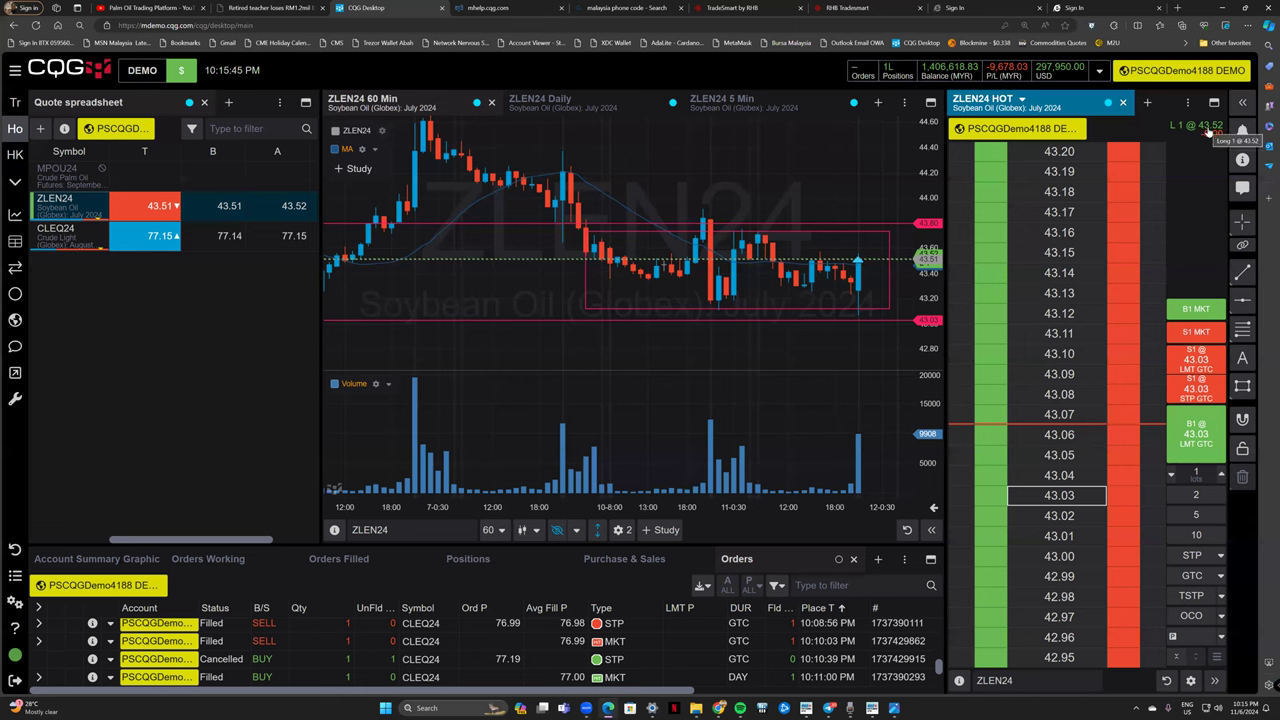
Place a protective 1-lot GTC sell stop order for the long ZLEN24 position at 42.76.
{"action": "scroll", "coordinate": [1056, 415], "scroll_direction": "up", "scroll_amount": 2}
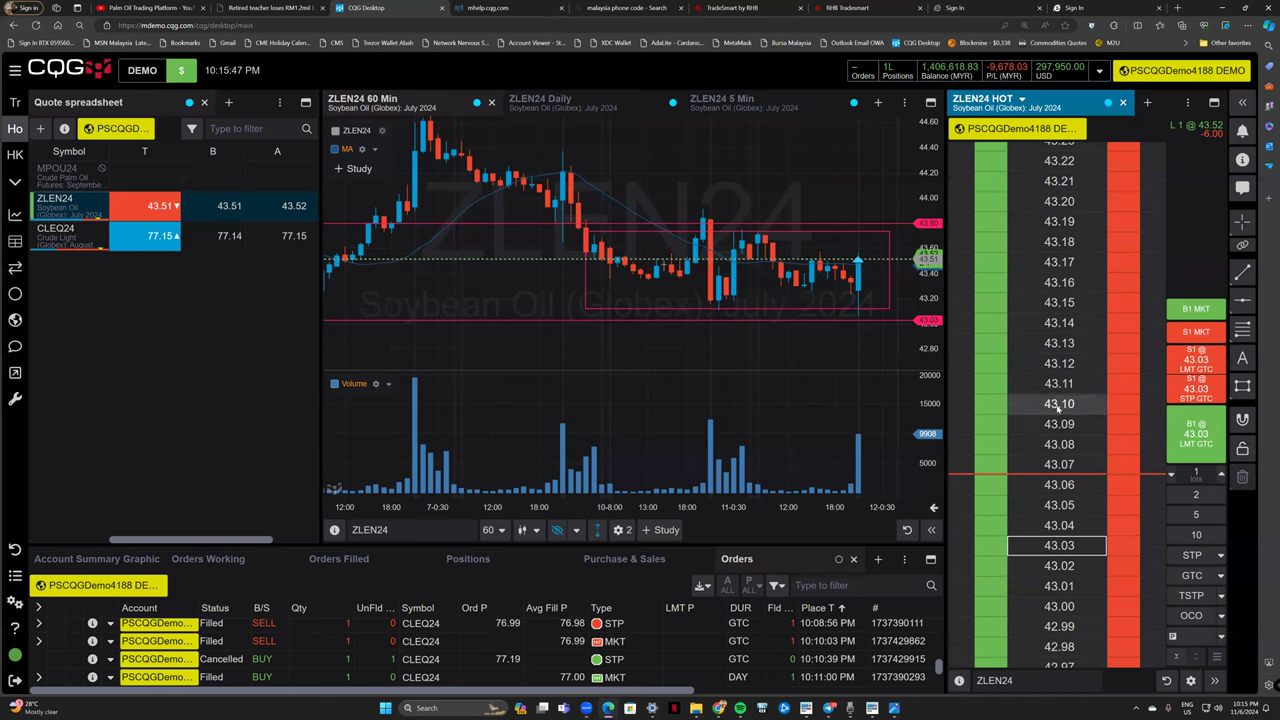
{"action": "left_click", "coordinate": [1166, 681]}
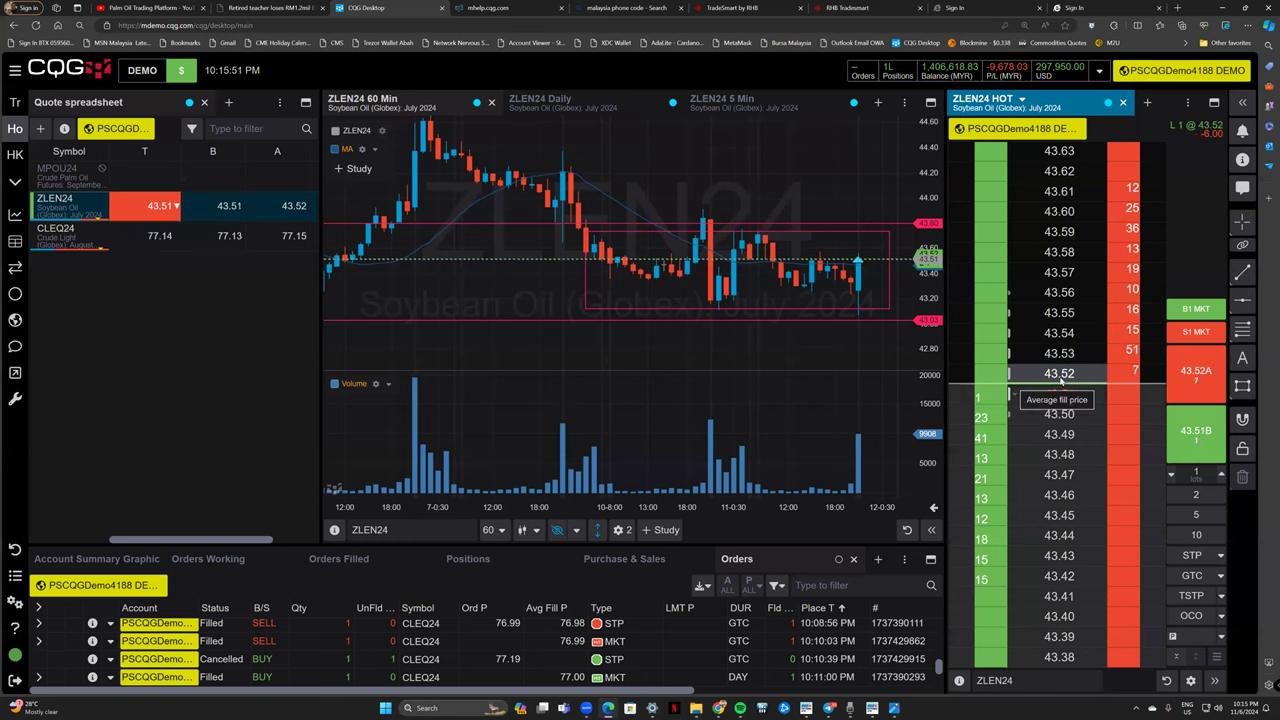
{"action": "scroll", "coordinate": [1060, 540], "scroll_direction": "down", "scroll_amount": 5}
{"action": "scroll", "coordinate": [1062, 540], "scroll_direction": "down", "scroll_amount": 20}
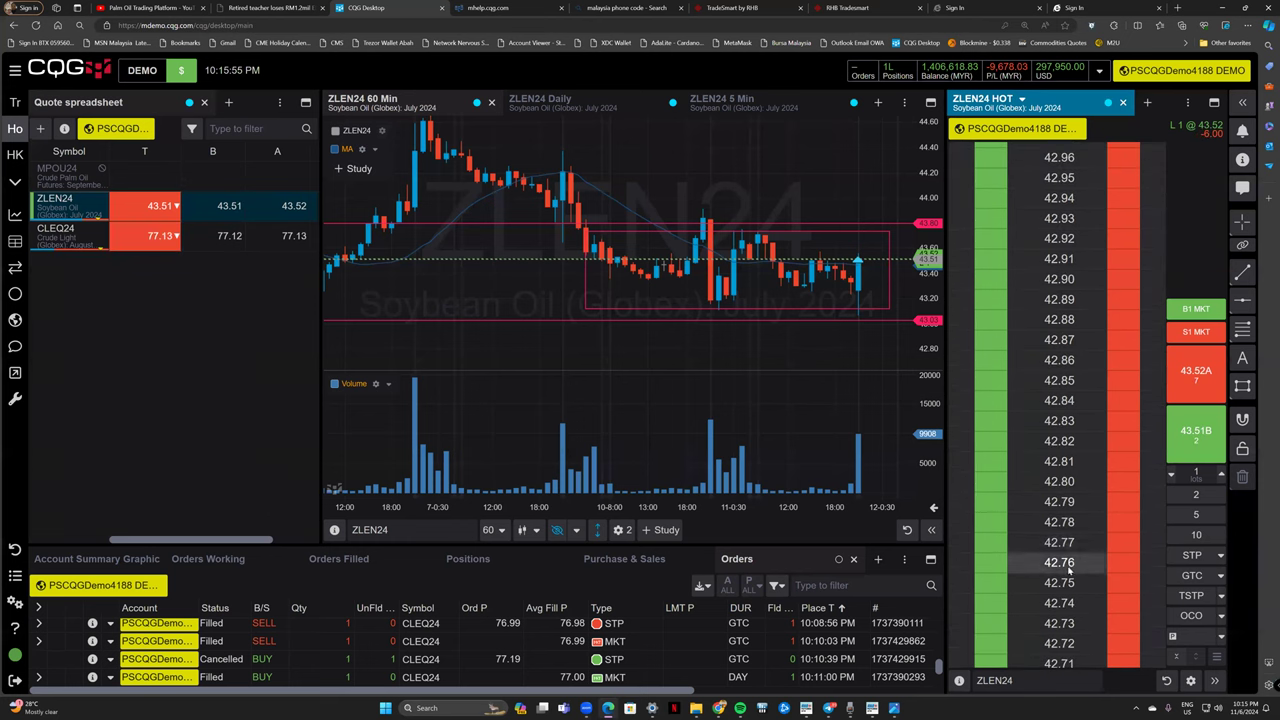
{"action": "left_click", "coordinate": [1070, 565]}
{"action": "left_click", "coordinate": [1197, 398]}
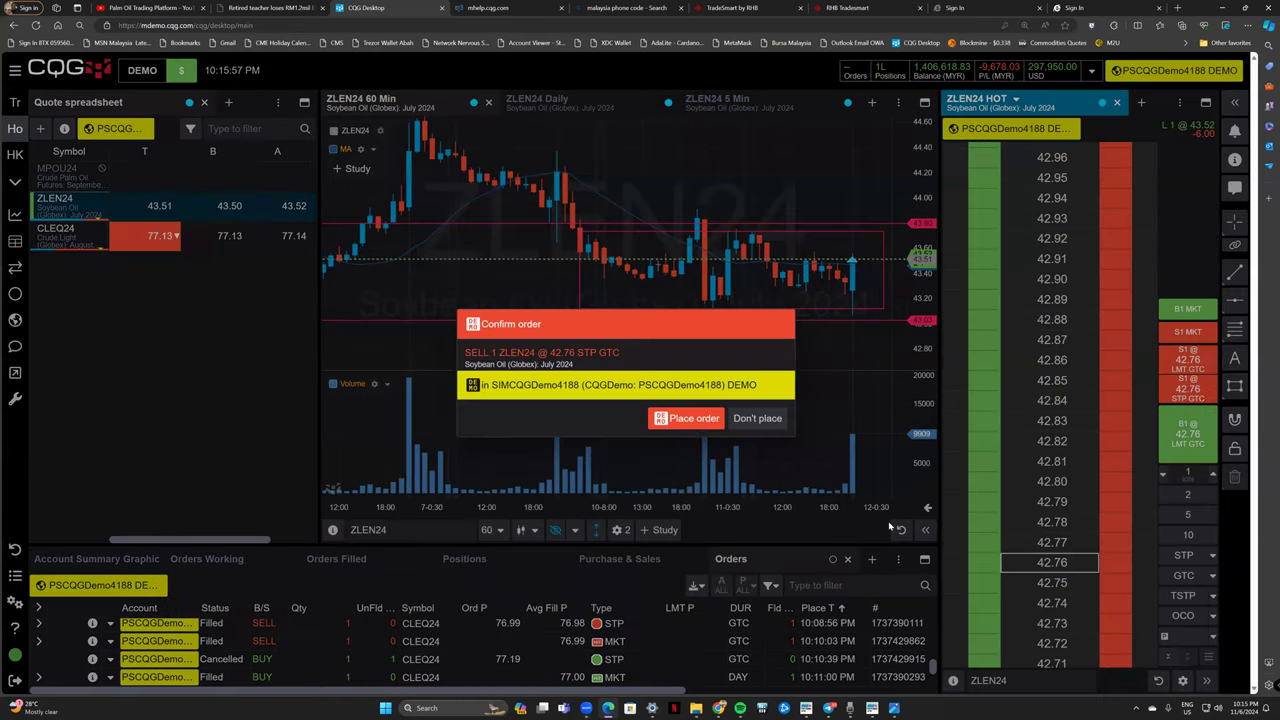
{"action": "left_click", "coordinate": [686, 421]}
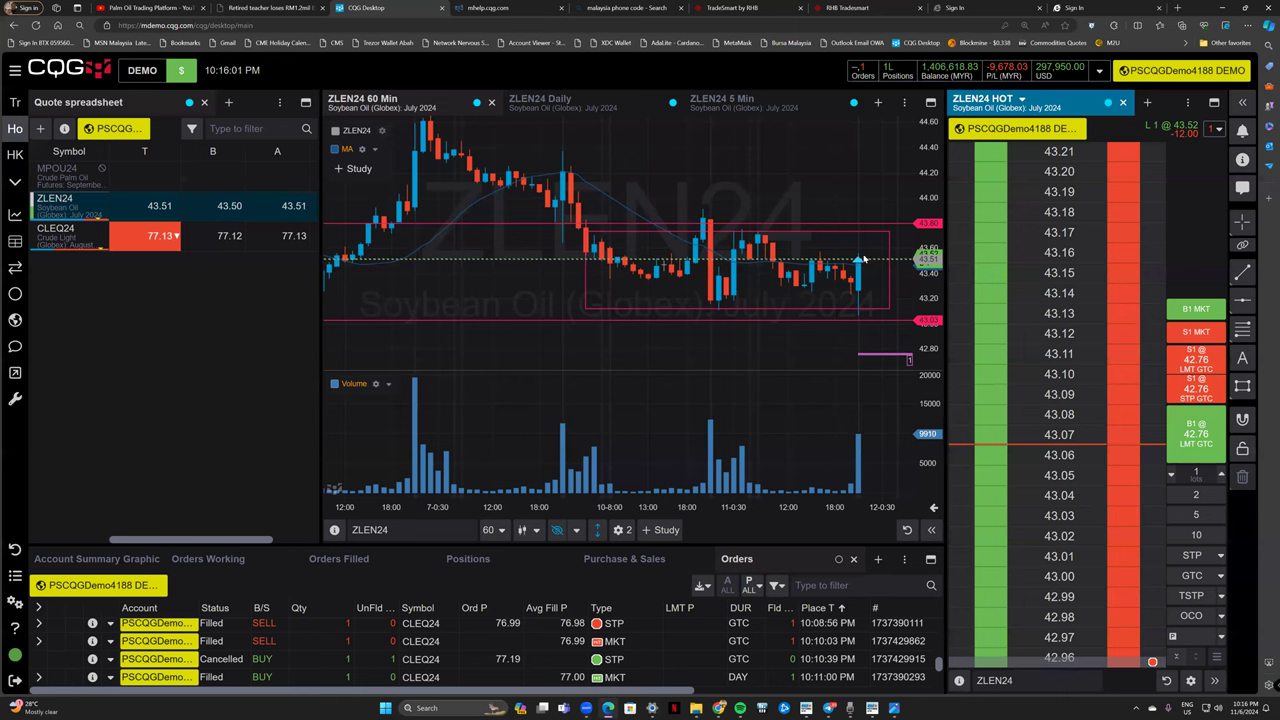
Draw a horizontal line at about 44.01 above the existing upper line on the ZLEN24 chart.
{"action": "left_click", "coordinate": [1242, 300]}
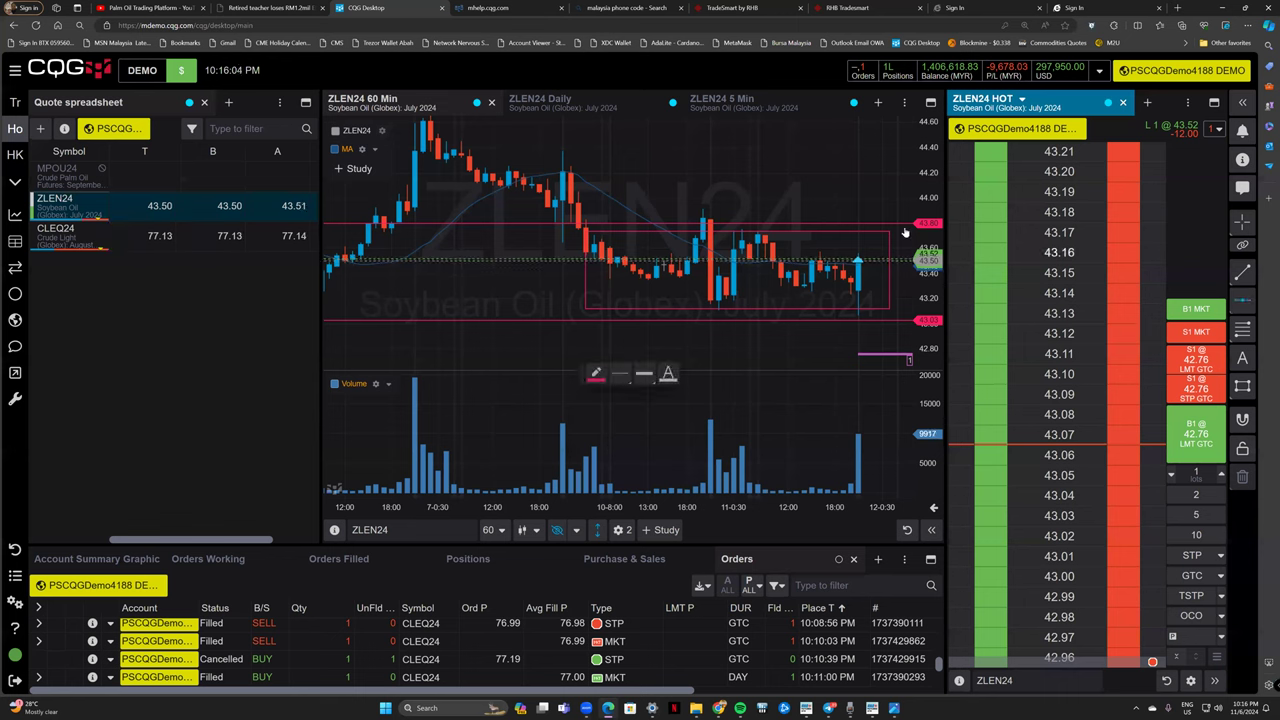
{"action": "left_click", "coordinate": [847, 196]}
Try to move the ZLEN24 sell stop from 42.76 to 42.87 on the price ladder, declining the modification.
{"action": "scroll", "coordinate": [1060, 415], "scroll_direction": "down", "scroll_amount": 10}
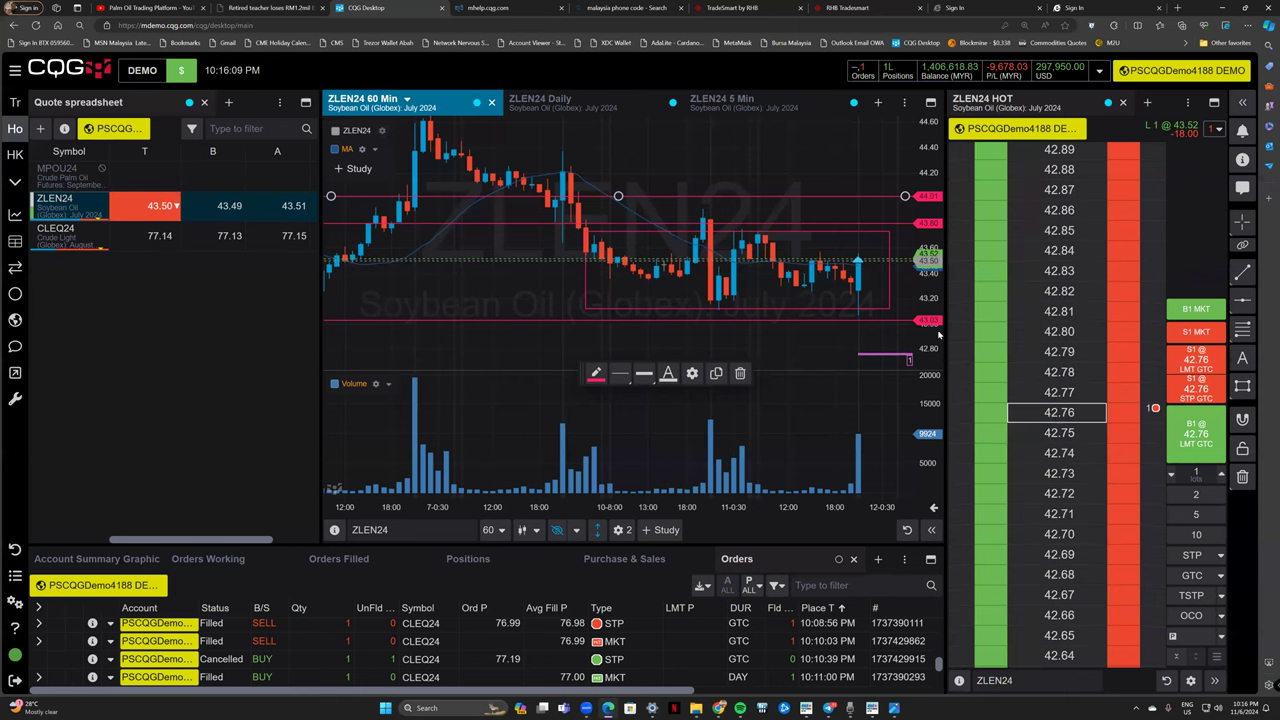
{"action": "mouse_move", "coordinate": [897, 353]}
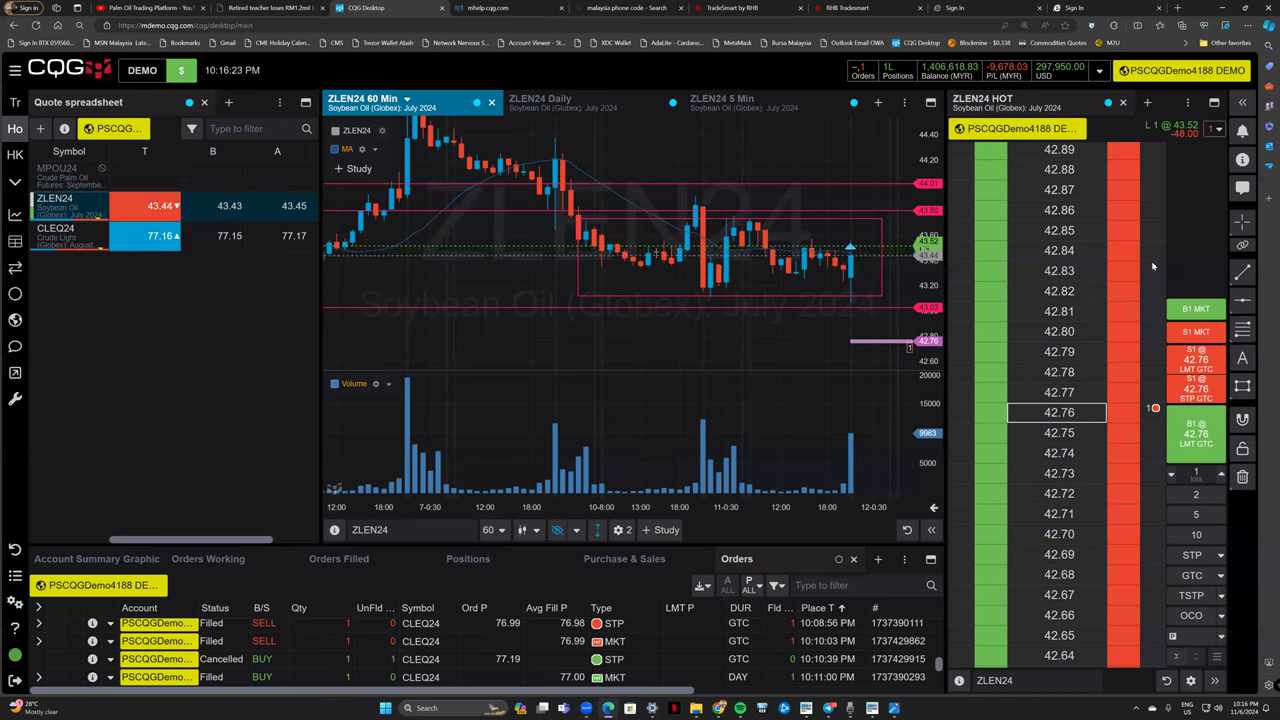
{"action": "left_click_drag", "start_coordinate": [1150, 410], "coordinate": [1150, 189]}
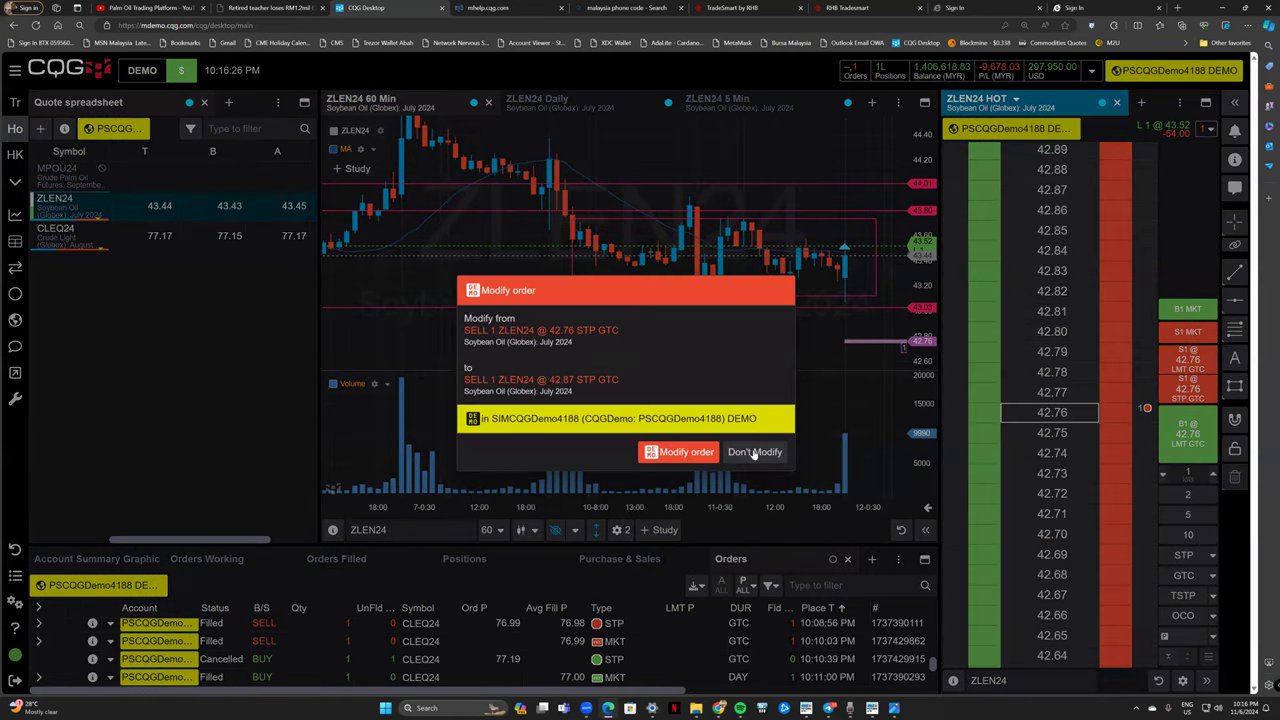
{"action": "left_click", "coordinate": [755, 452]}
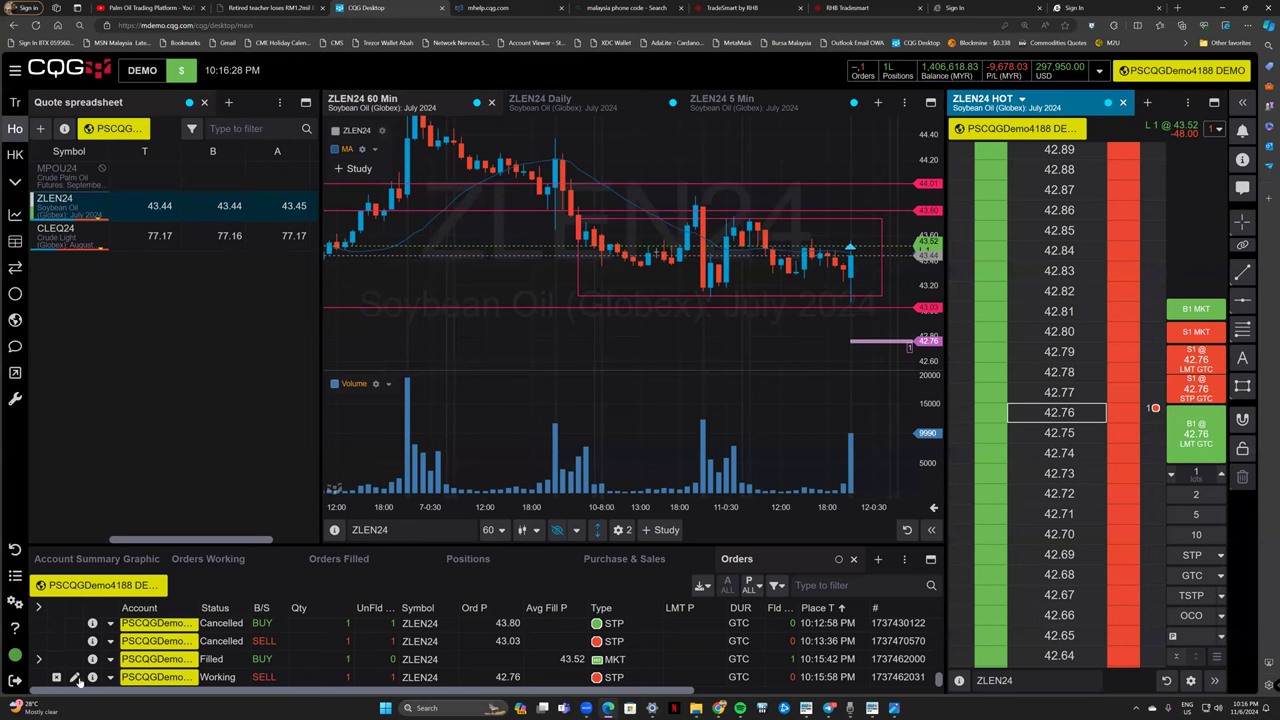
Open the working ZLEN24 sell stop for modification, enter a price of 43.54, and leave the order unmodified.
{"action": "left_click", "coordinate": [74, 677]}
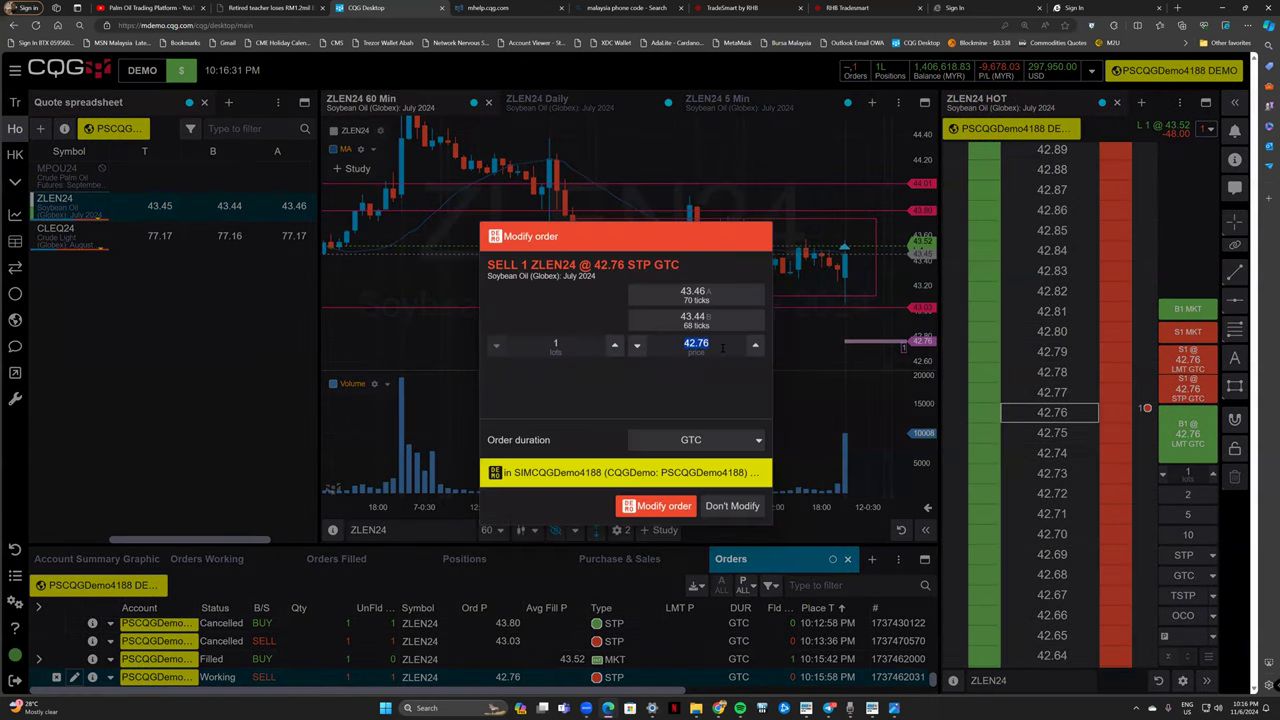
{"action": "type", "text": "43.54"}
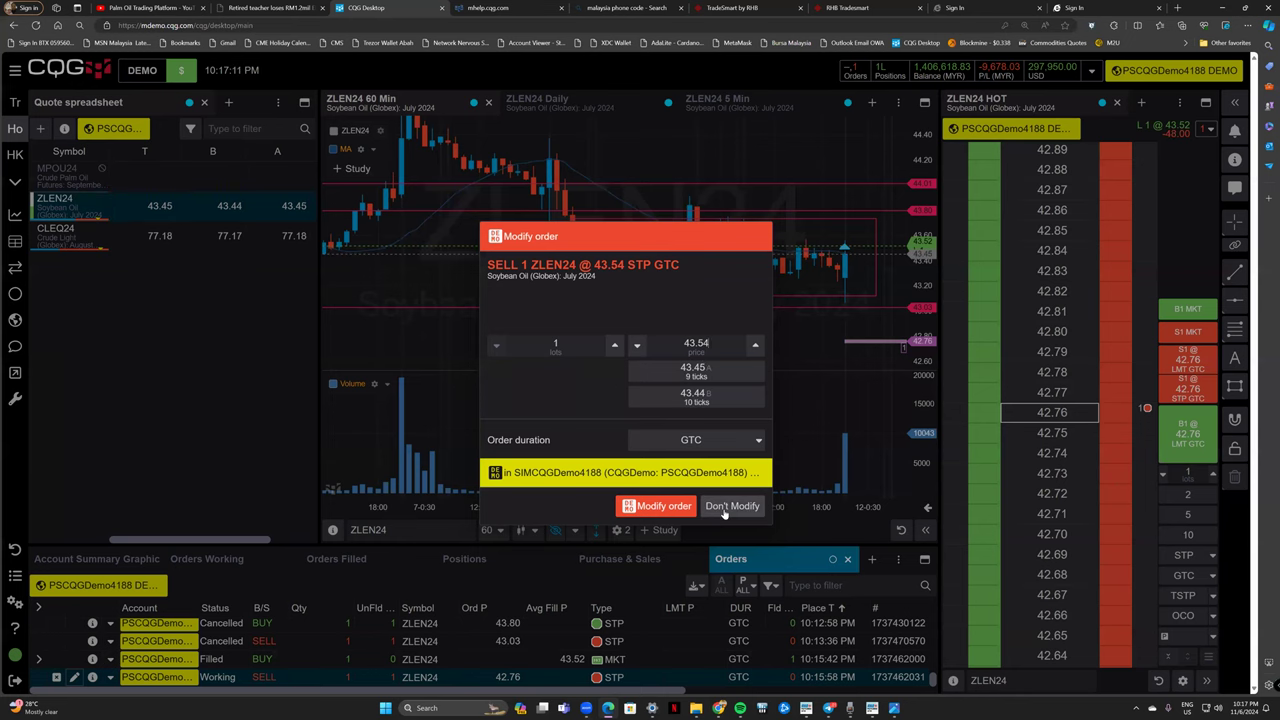
{"action": "left_click", "coordinate": [731, 506]}
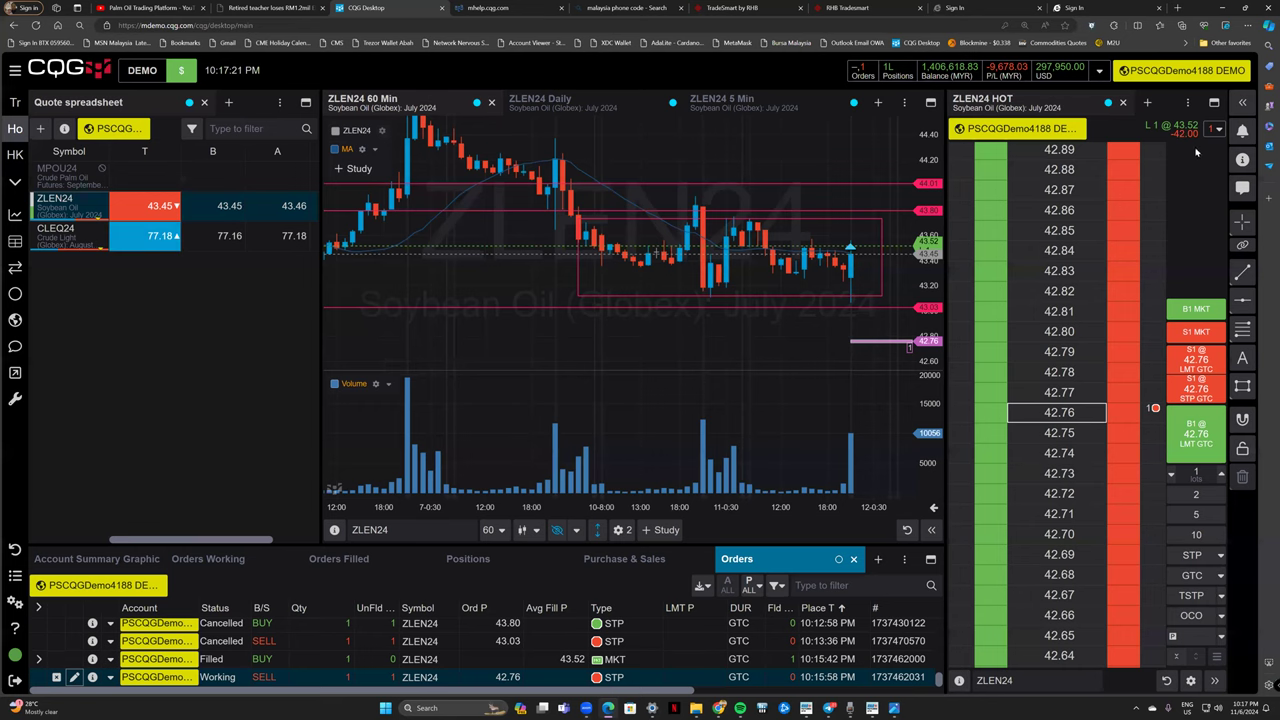
Cancel all working sell orders for ZLEN24.
{"action": "left_click", "coordinate": [1216, 131]}
{"action": "left_click", "coordinate": [1211, 183]}
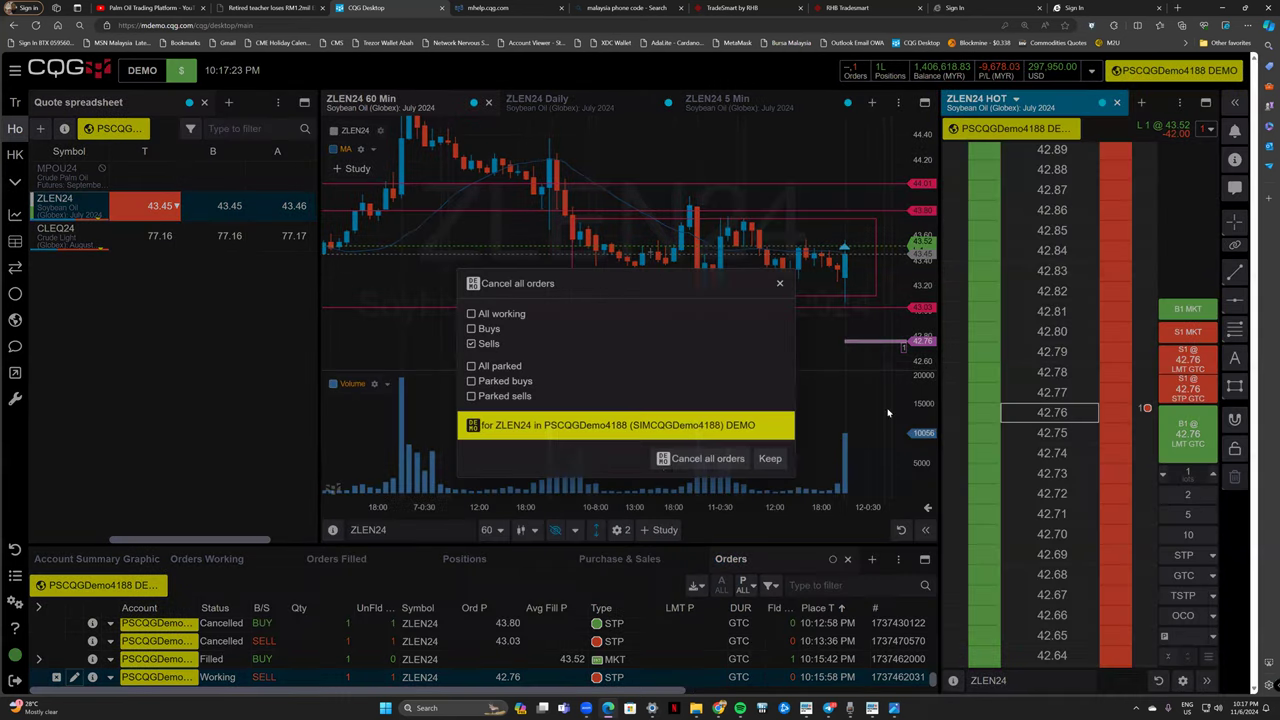
{"action": "left_click", "coordinate": [667, 464]}
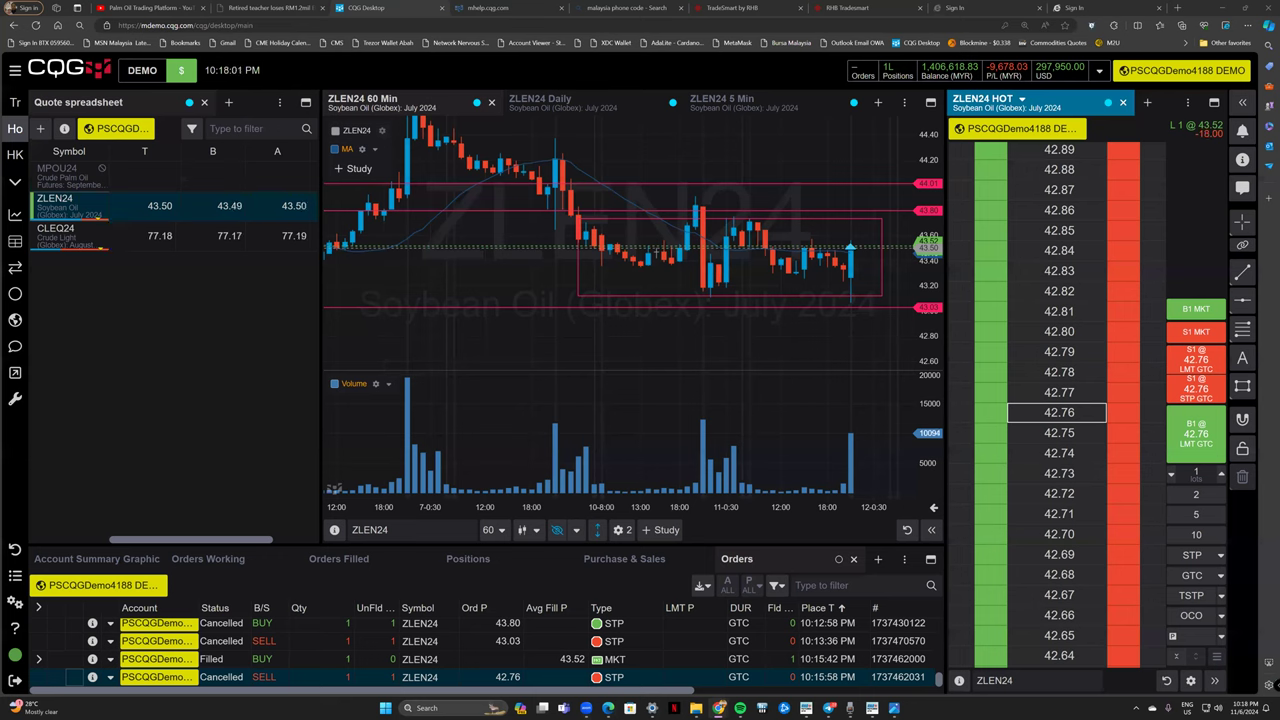
Close the long ZLEN24 position by selling 1 lot at market.
{"action": "left_click", "coordinate": [1196, 131]}
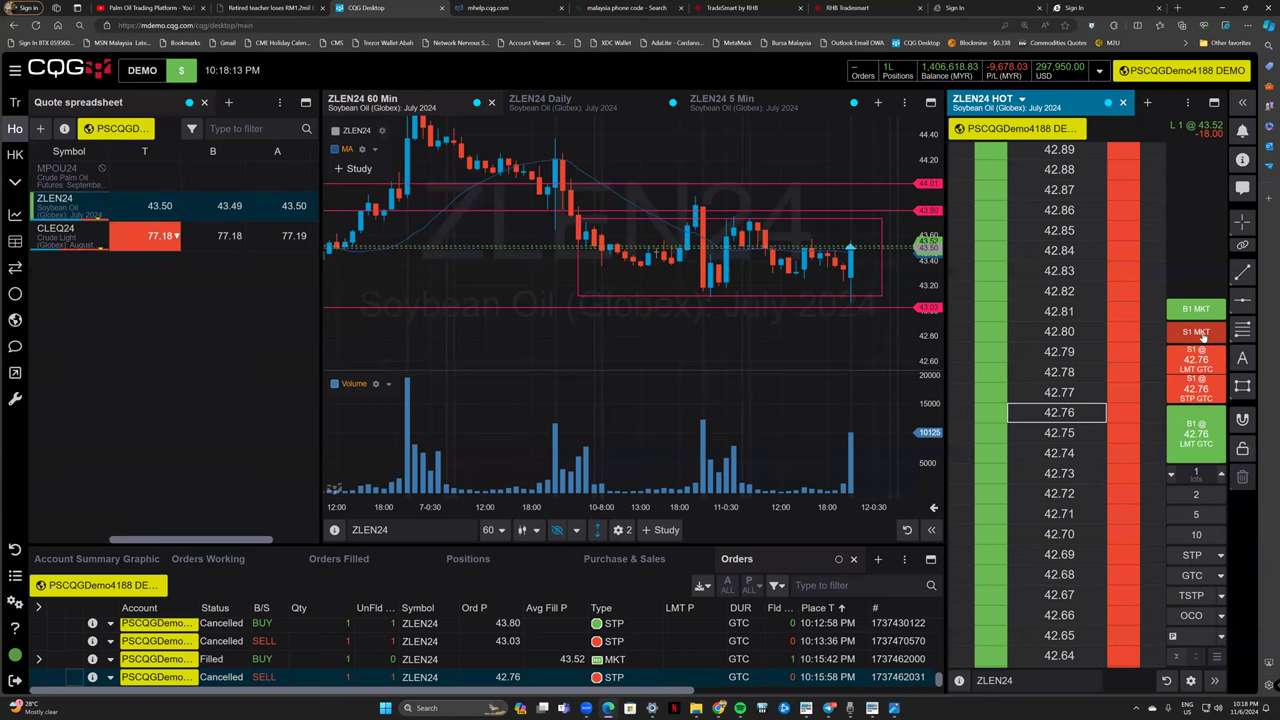
{"action": "left_click", "coordinate": [1200, 333]}
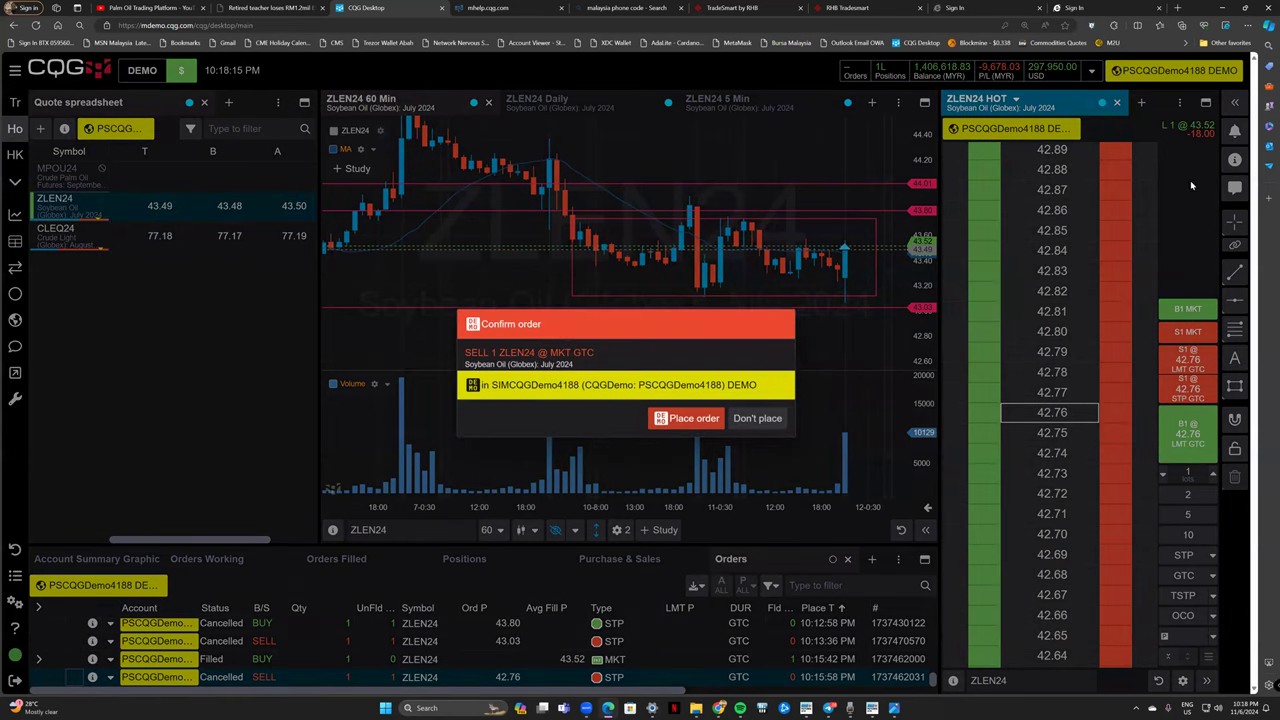
{"action": "key", "text": "Return"}
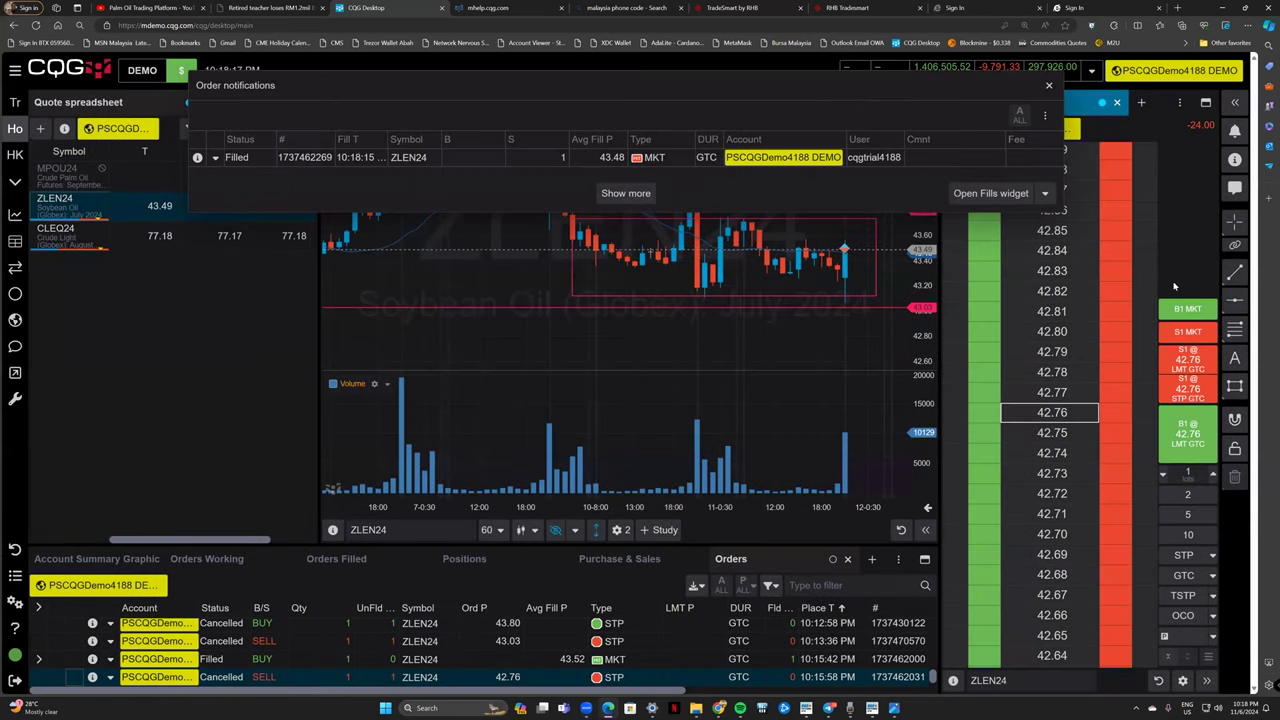
Buy 1 lot of ZLEN24 at market and dismiss the fill notification.
{"action": "left_click", "coordinate": [1180, 312]}
{"action": "left_click", "coordinate": [661, 421]}
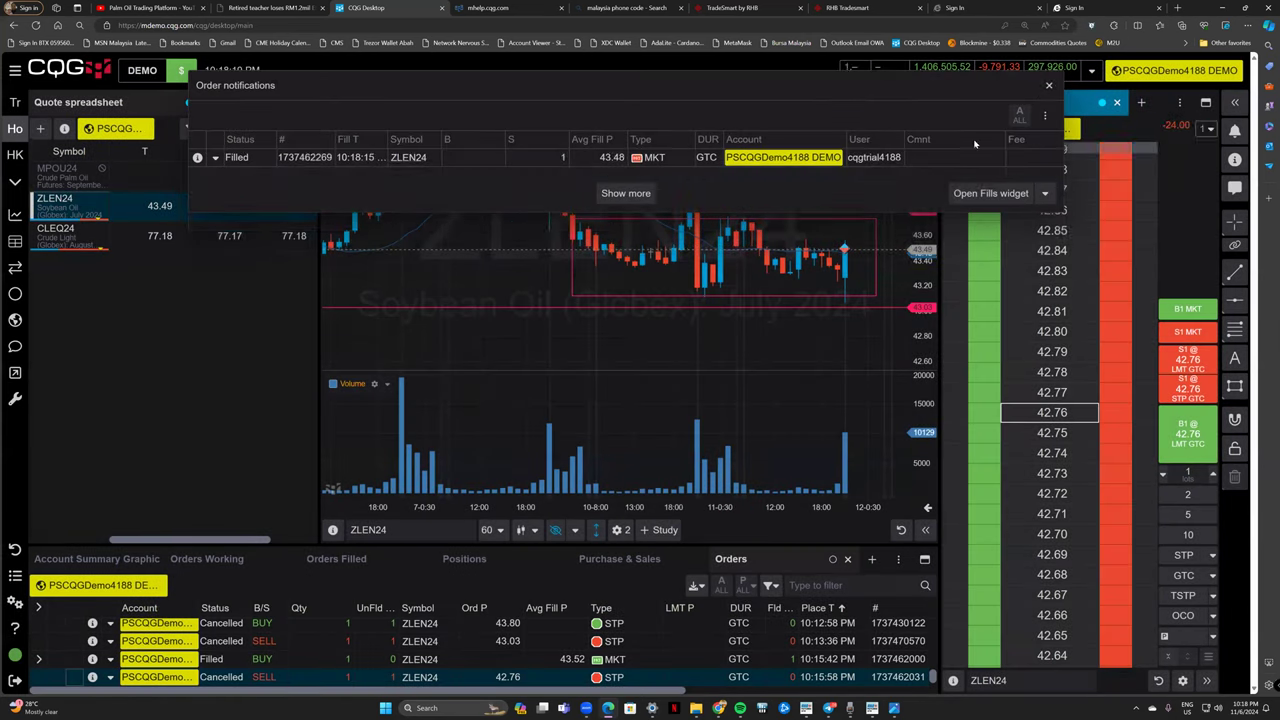
{"action": "left_click", "coordinate": [1046, 90]}
Liquidate the 1-lot long ZLEN24 position at market, check the filled orders, and dismiss the fill notification.
{"action": "left_click", "coordinate": [1204, 127]}
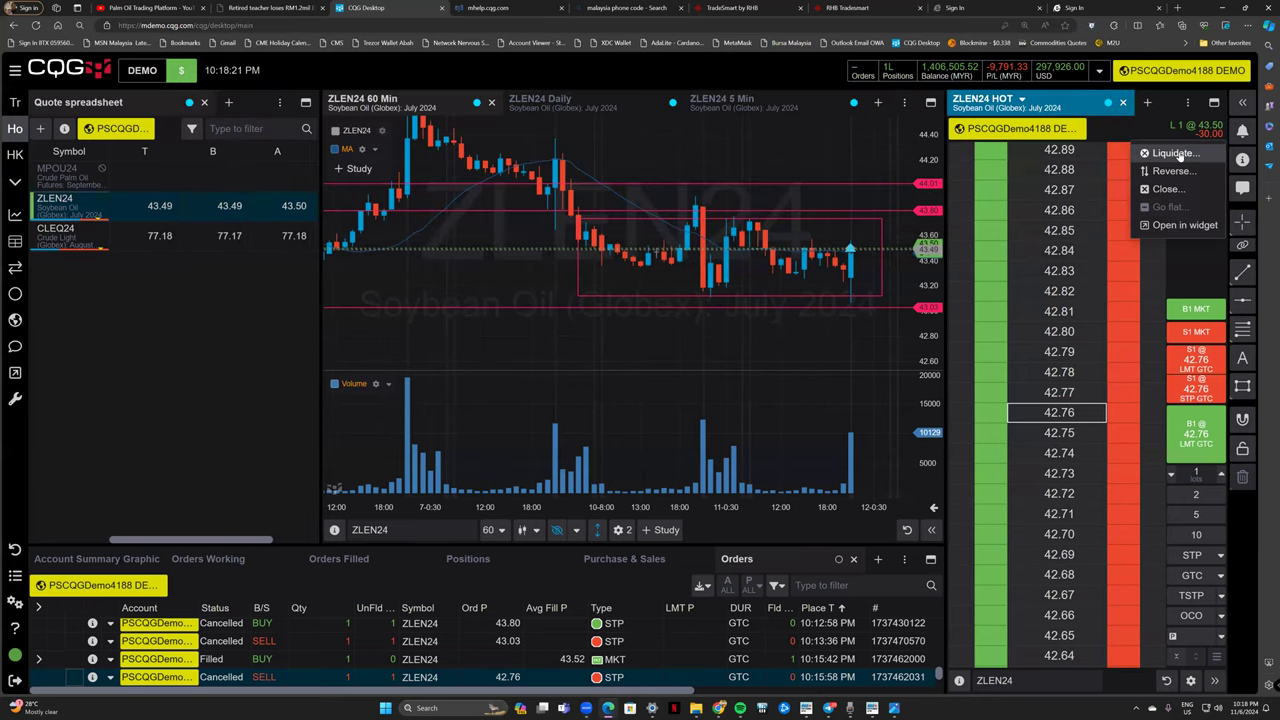
{"action": "left_click", "coordinate": [1172, 153]}
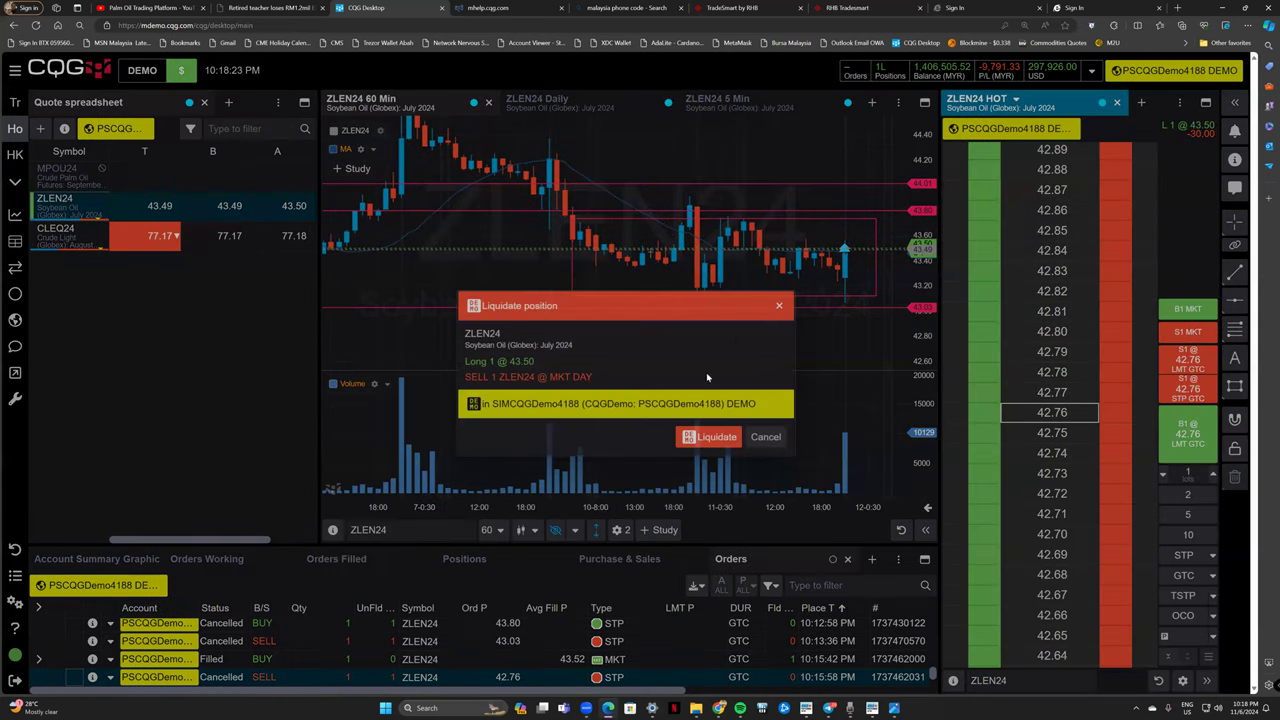
{"action": "left_click", "coordinate": [711, 437]}
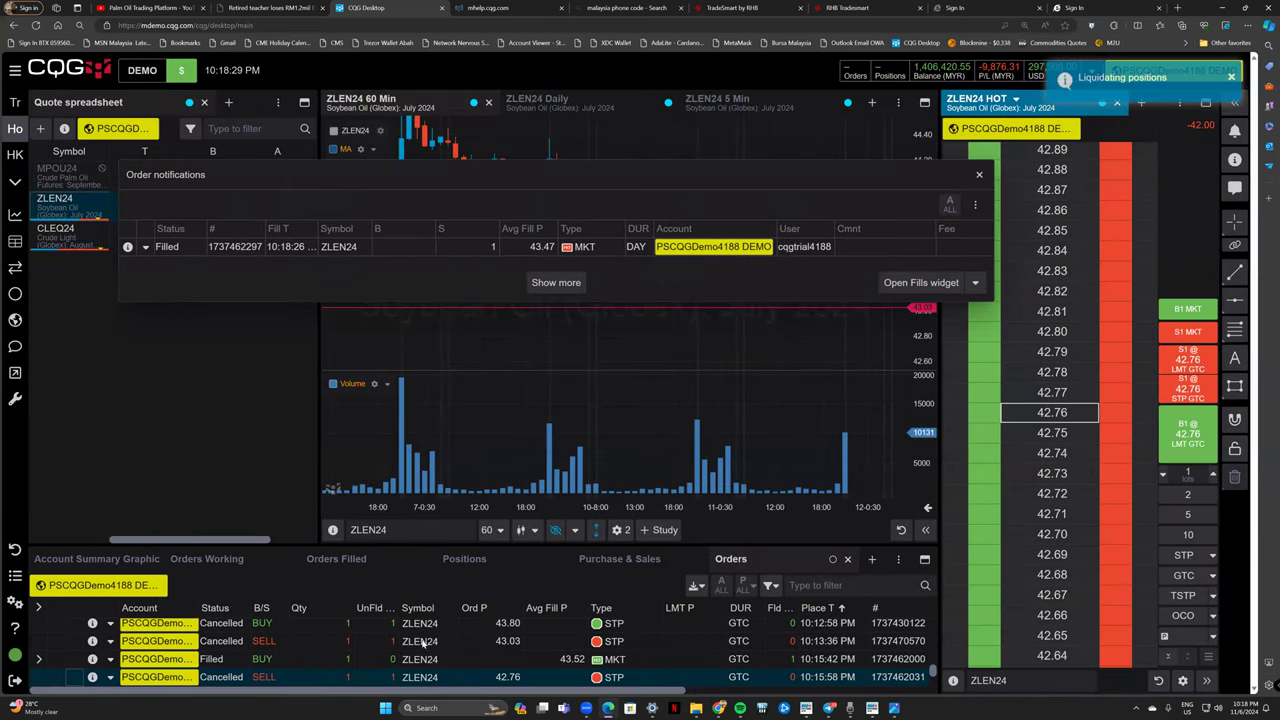
{"action": "scroll", "coordinate": [422, 648], "scroll_direction": "down", "scroll_amount": 1}
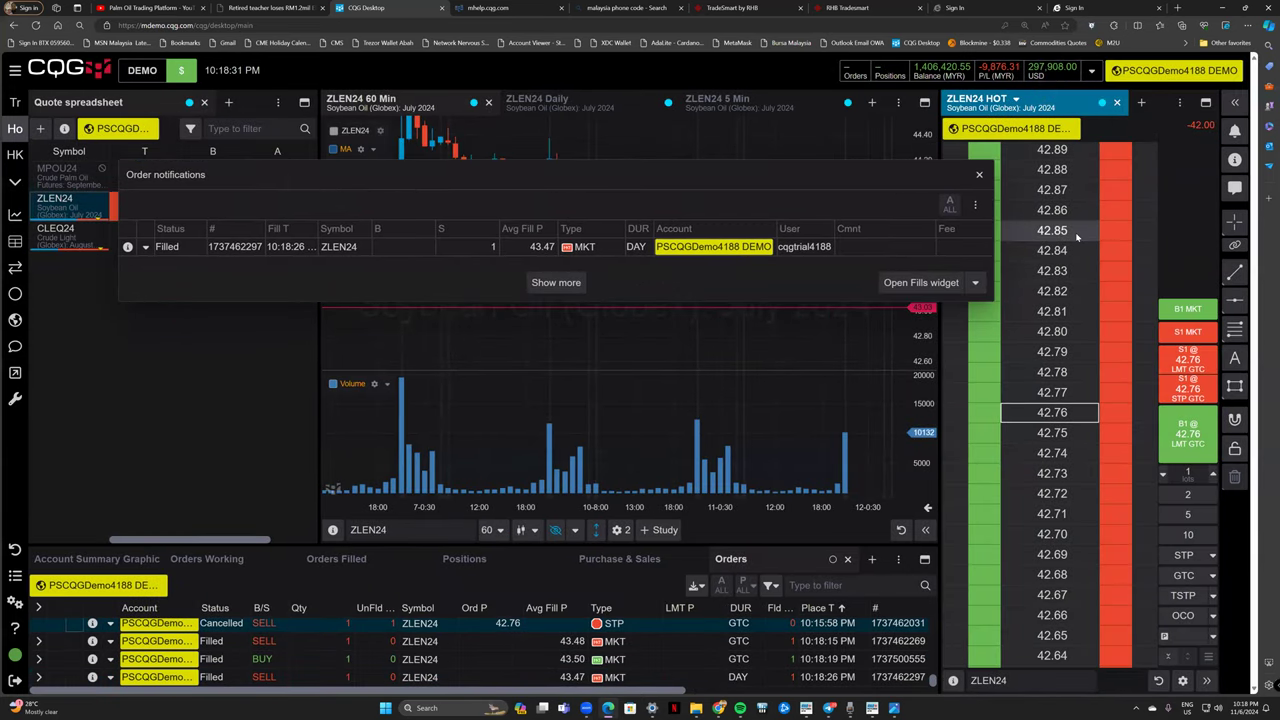
{"action": "left_click", "coordinate": [979, 174]}
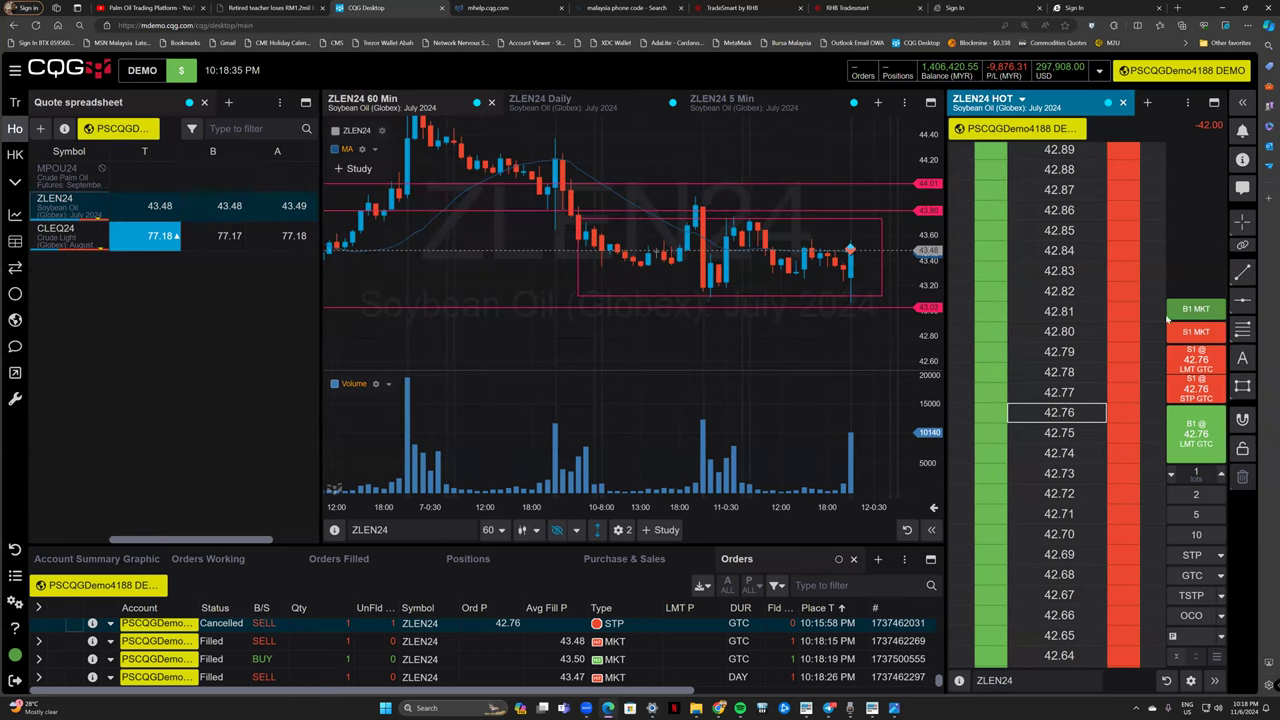
Buy 1 lot of ZLEN24 at market and protect it with a 1-lot GTC sell stop at 43.30.
{"action": "left_click", "coordinate": [1170, 312]}
{"action": "left_click", "coordinate": [686, 420]}
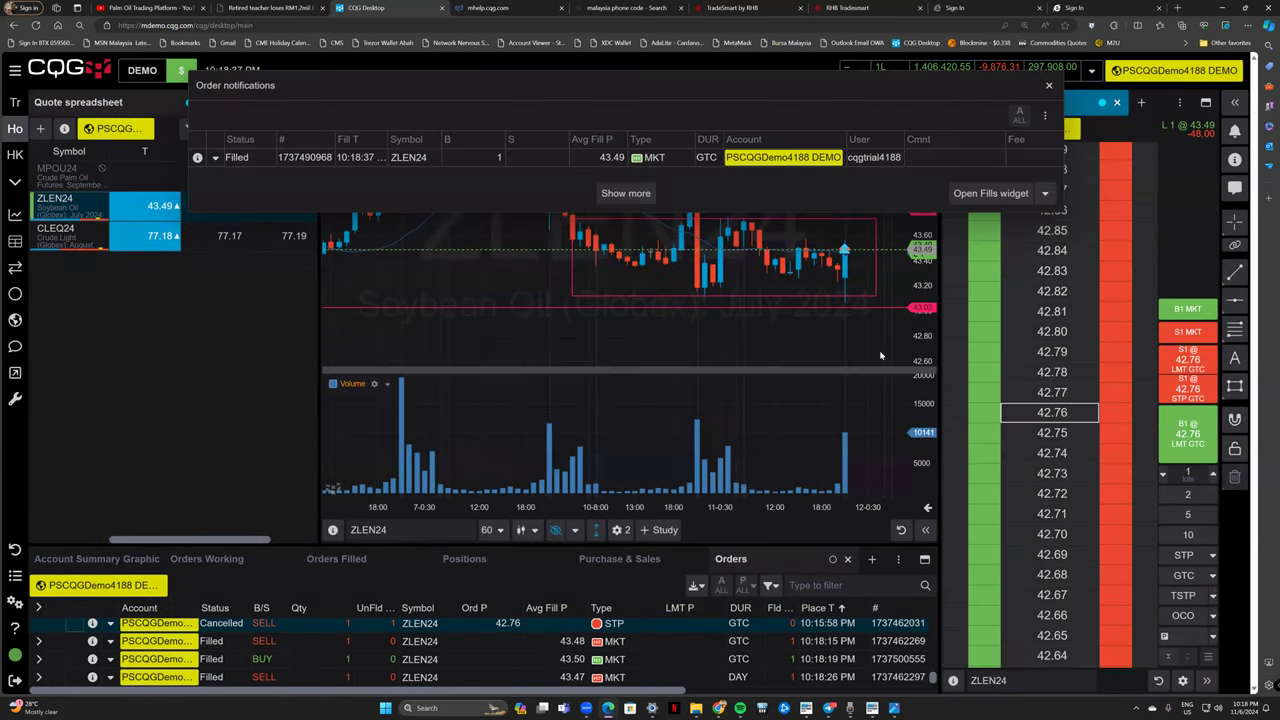
{"action": "left_click", "coordinate": [1158, 680]}
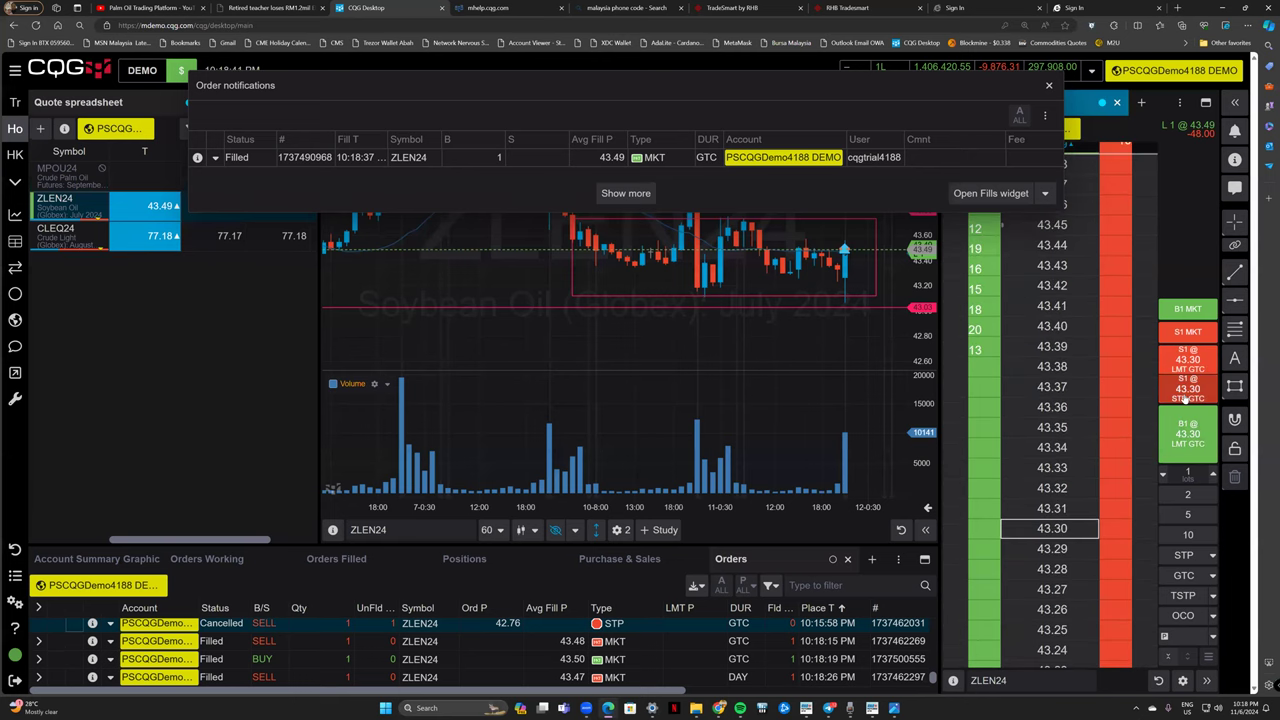
{"action": "left_click", "coordinate": [1188, 388]}
{"action": "key", "text": "Return"}
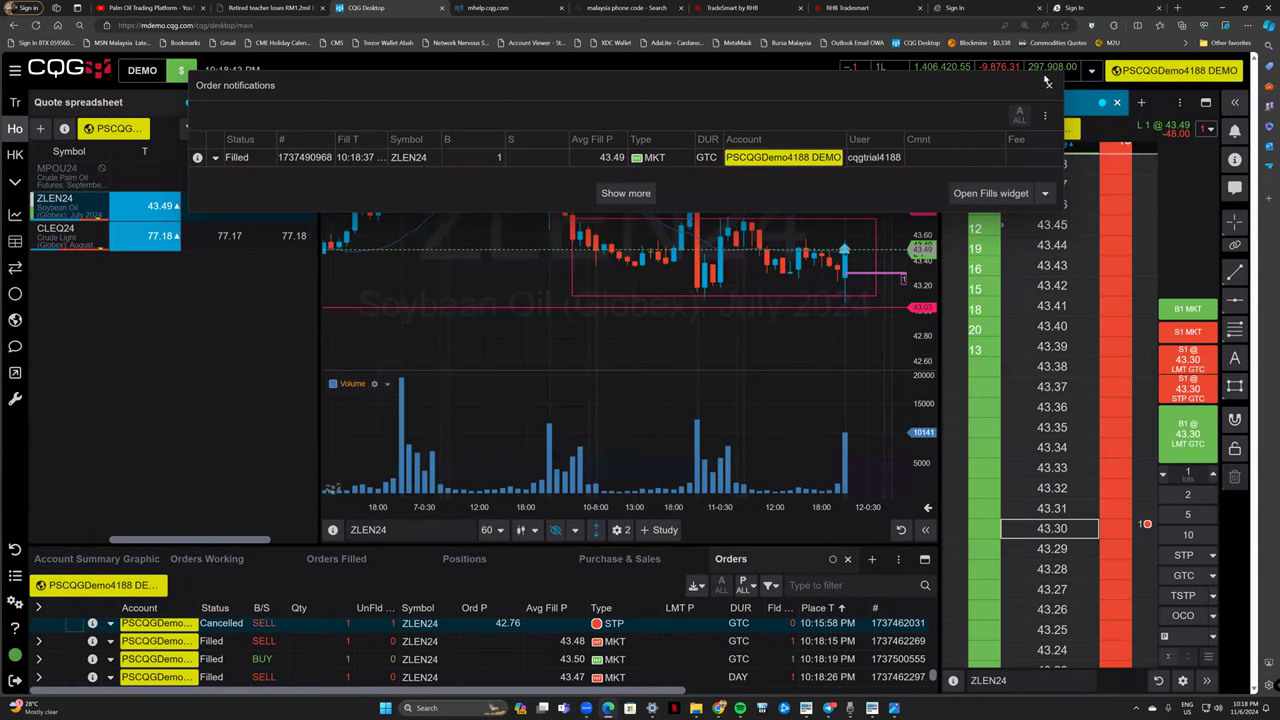
Examine the ZLEN24 position's liquidate, close and go-flat options, the account summary, and the working stop order's details.
{"action": "left_click", "coordinate": [1190, 134]}
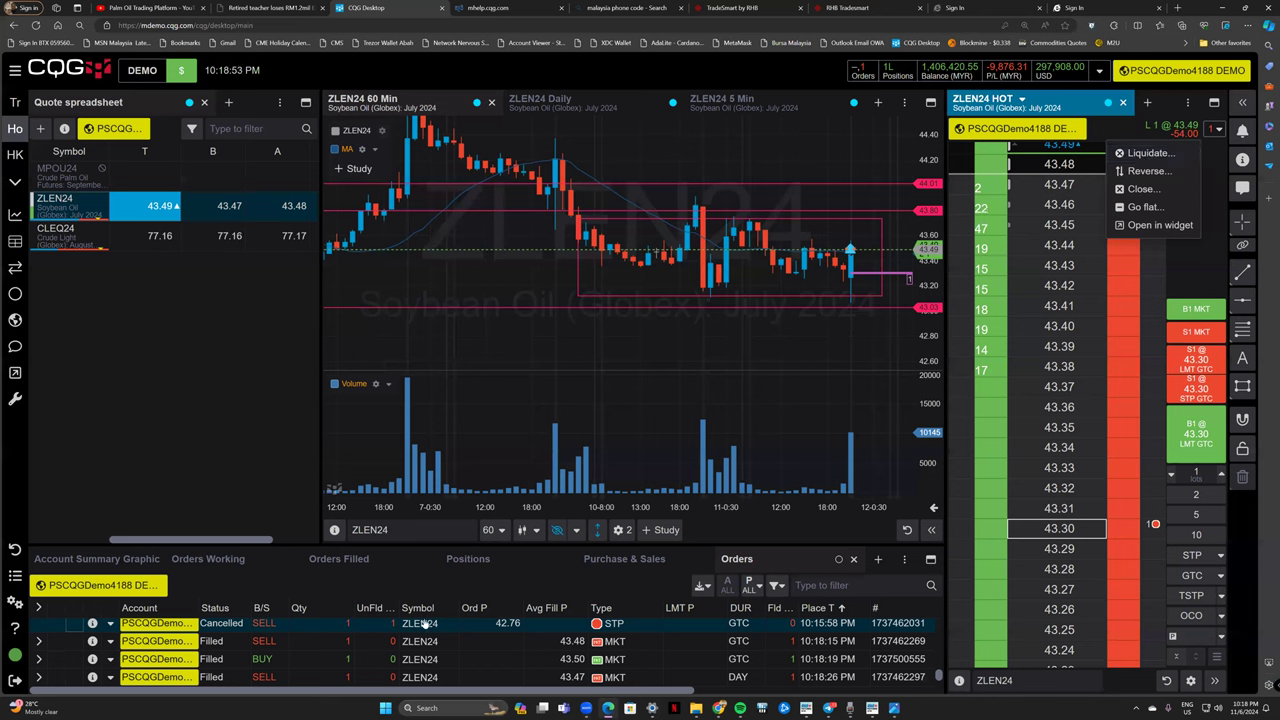
{"action": "left_click", "coordinate": [95, 559]}
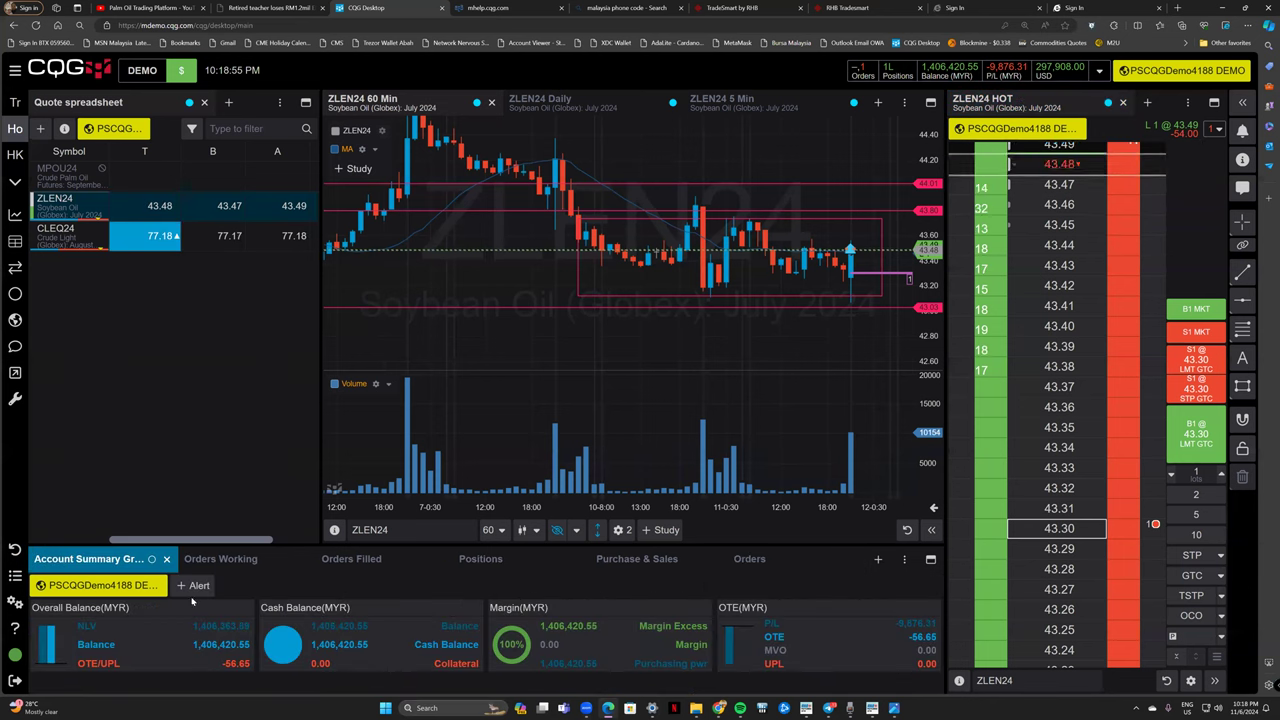
{"action": "left_click", "coordinate": [1219, 133]}
{"action": "left_click", "coordinate": [1200, 229]}
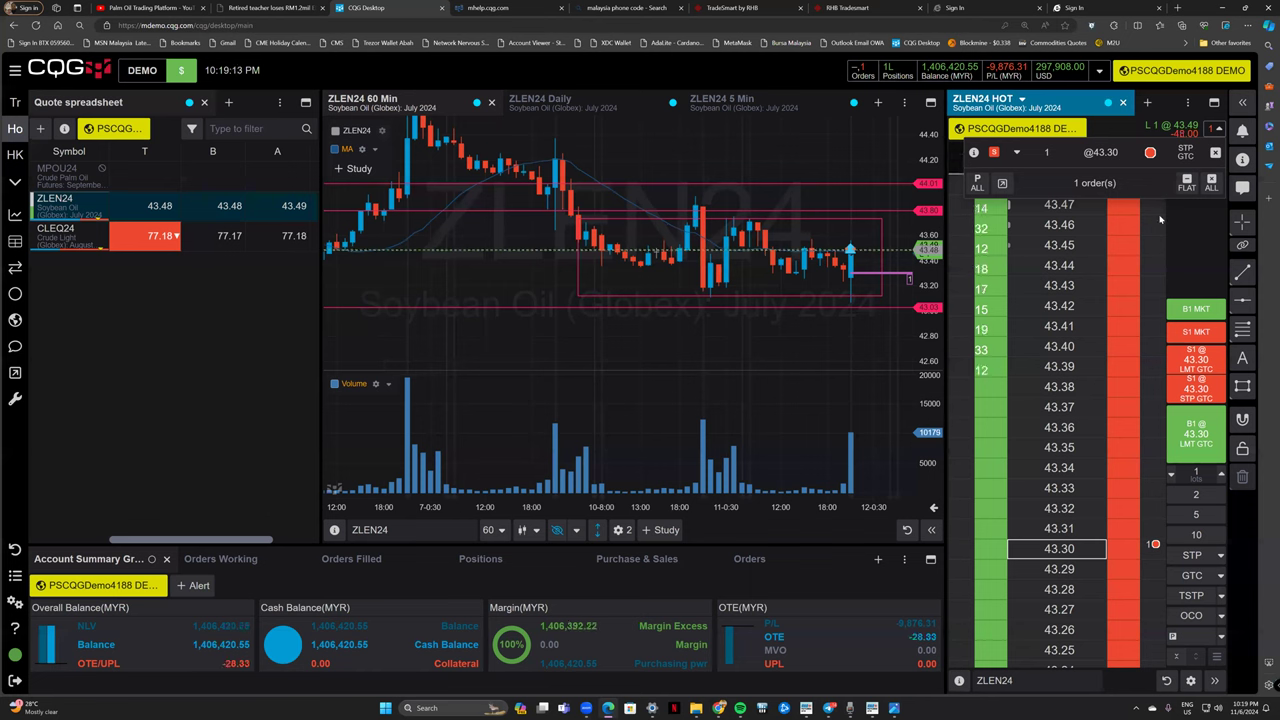
{"action": "left_click", "coordinate": [1170, 125]}
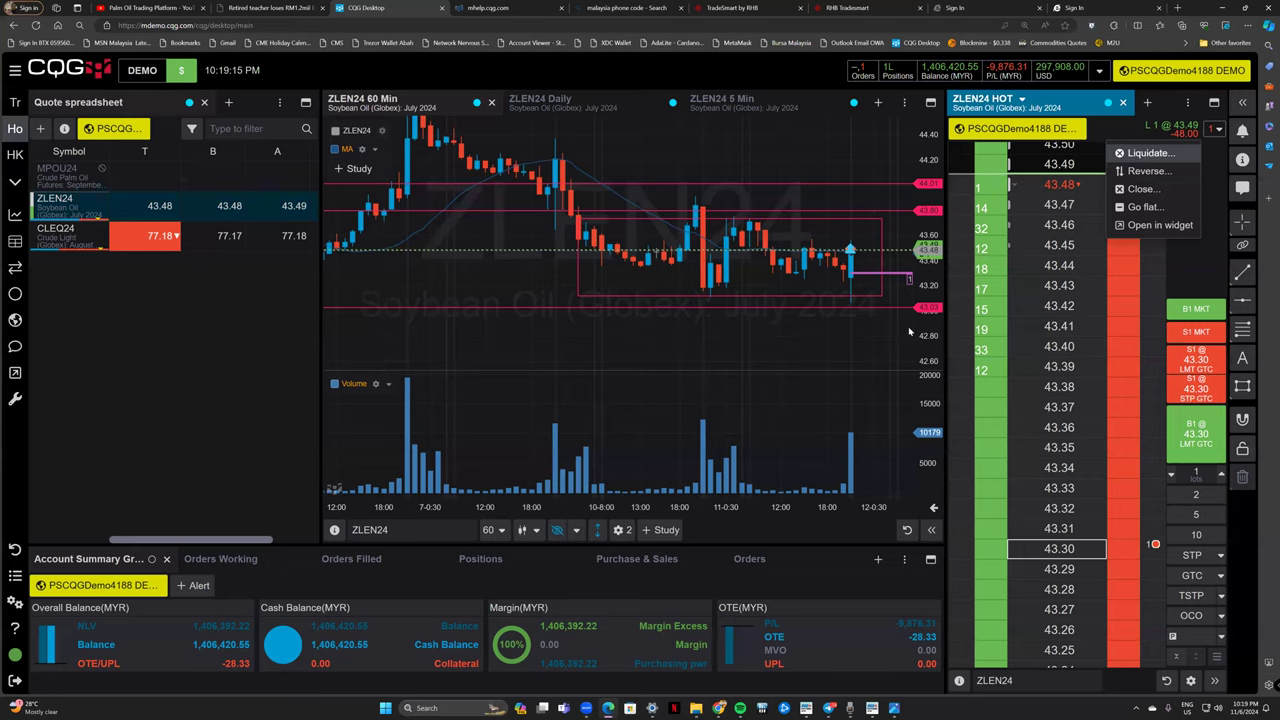
Liquidate the long 1-lot ZLEN24 position and cancel the remaining sell stop order at 43.30.
{"action": "left_click", "coordinate": [1145, 152]}
{"action": "left_click", "coordinate": [716, 436]}
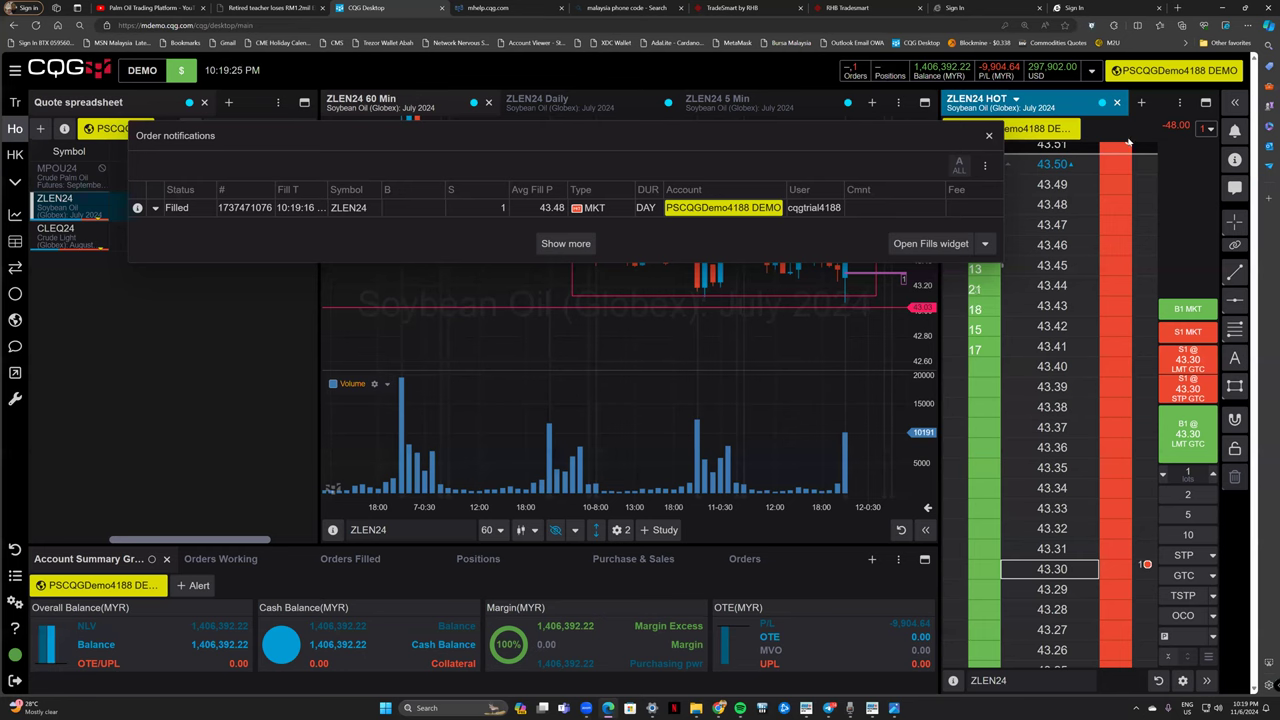
{"action": "left_click", "coordinate": [1209, 129]}
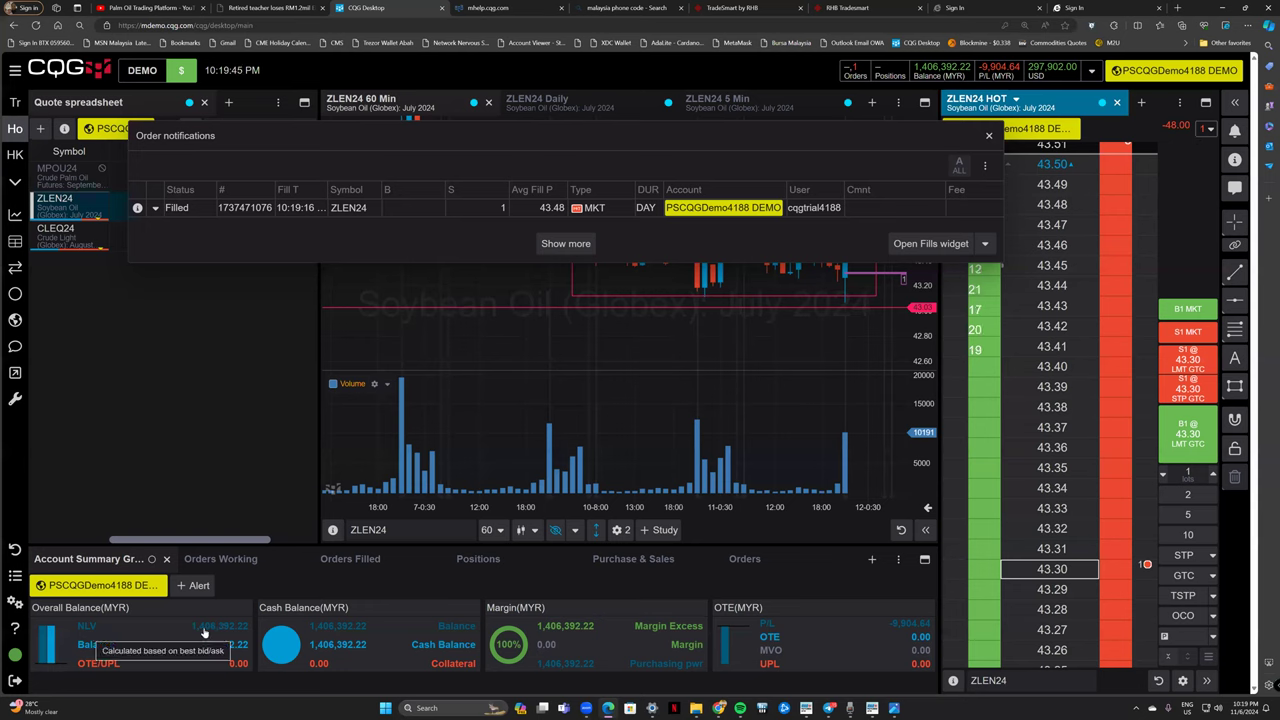
{"action": "left_click", "coordinate": [1206, 128]}
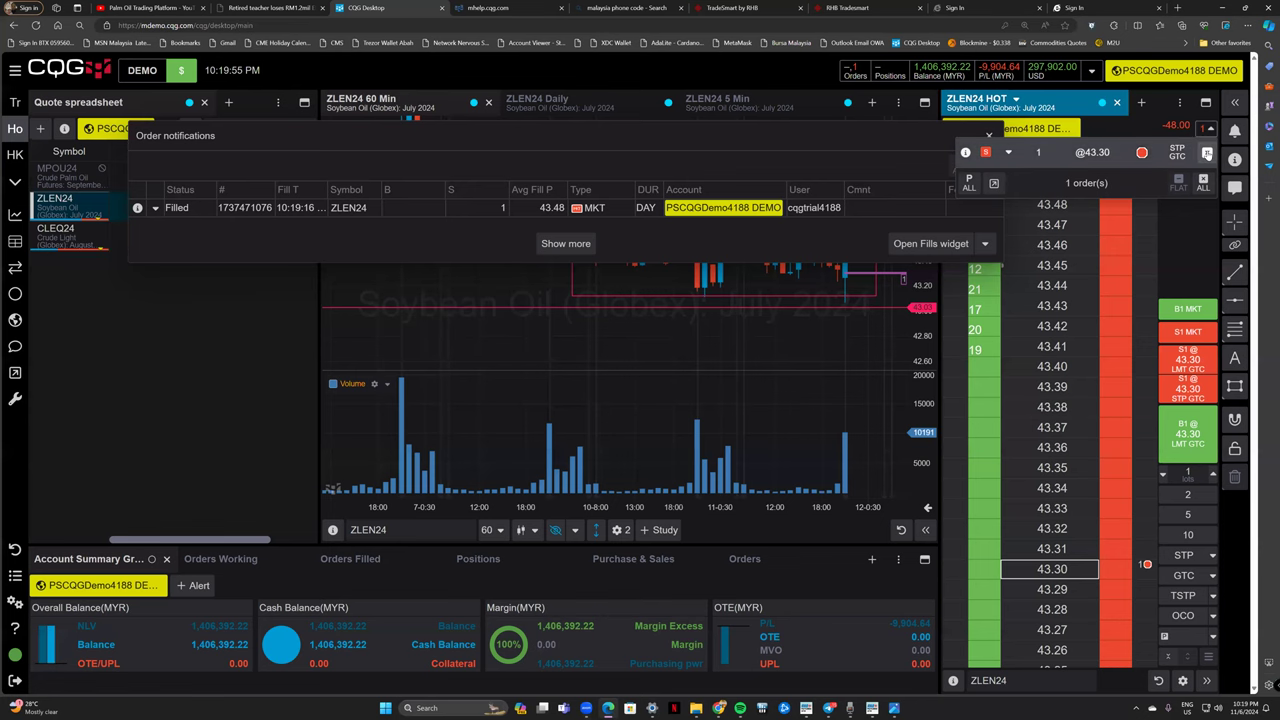
{"action": "left_click", "coordinate": [1206, 153]}
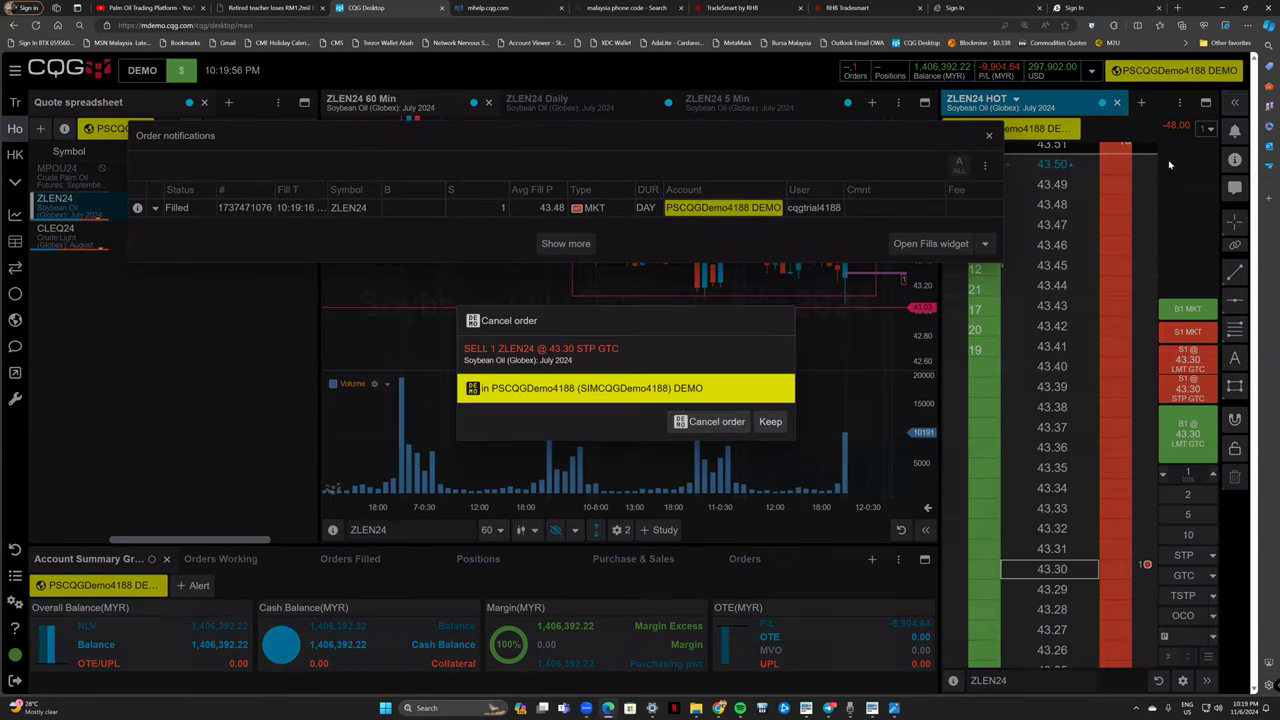
{"action": "left_click", "coordinate": [720, 422]}
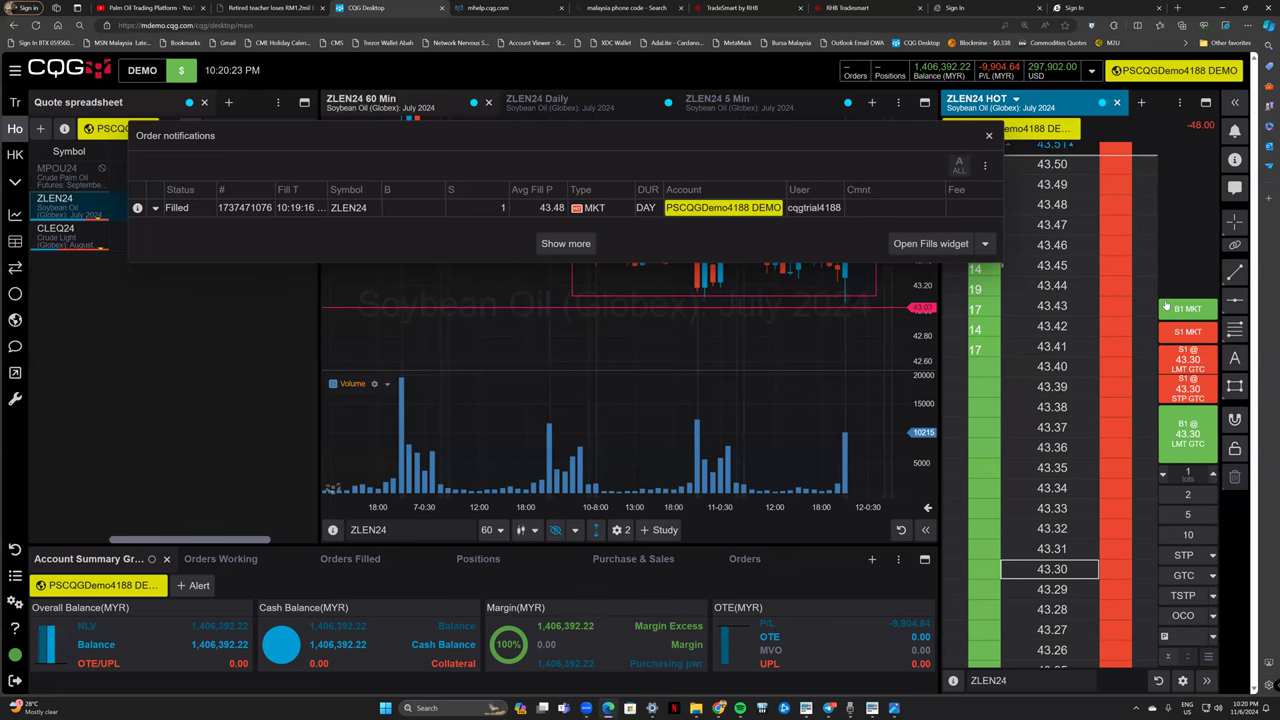
Buy 1 lot of ZLEN24 at market and protect it with a 1-lot GTC sell stop order at 43.18.
{"action": "left_click", "coordinate": [1178, 311]}
{"action": "left_click", "coordinate": [687, 418]}
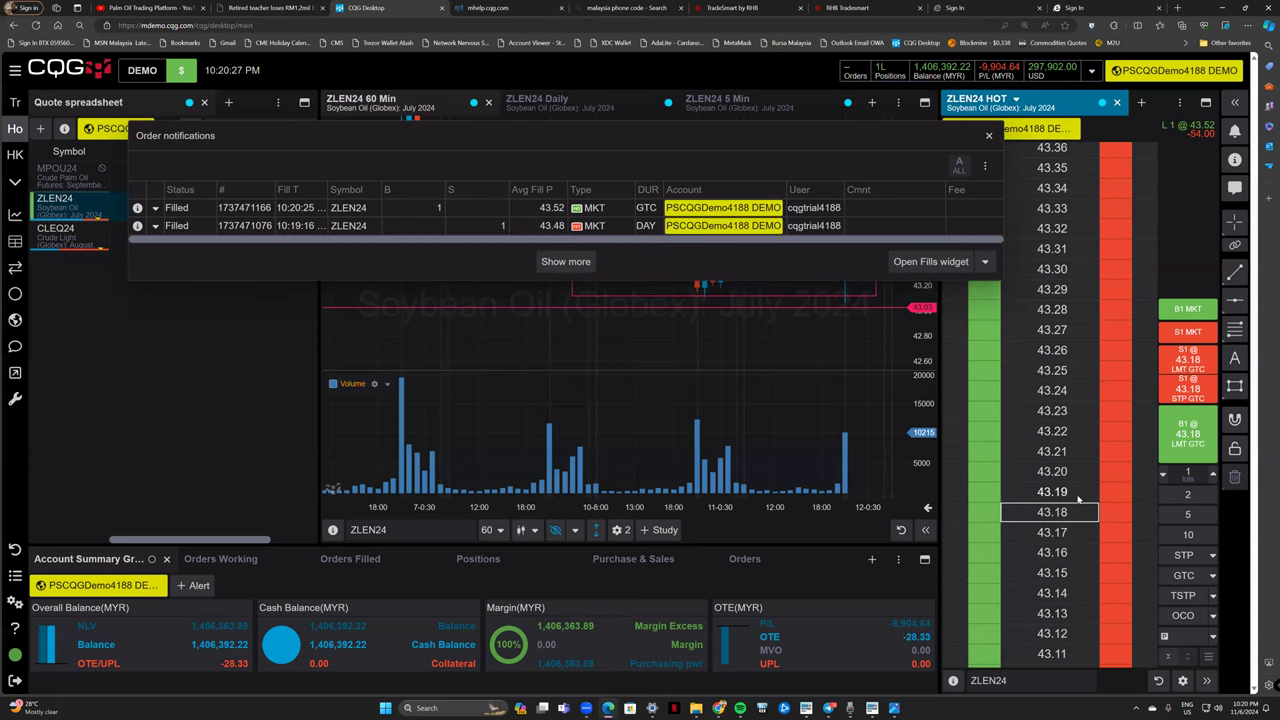
{"action": "left_click", "coordinate": [1045, 505]}
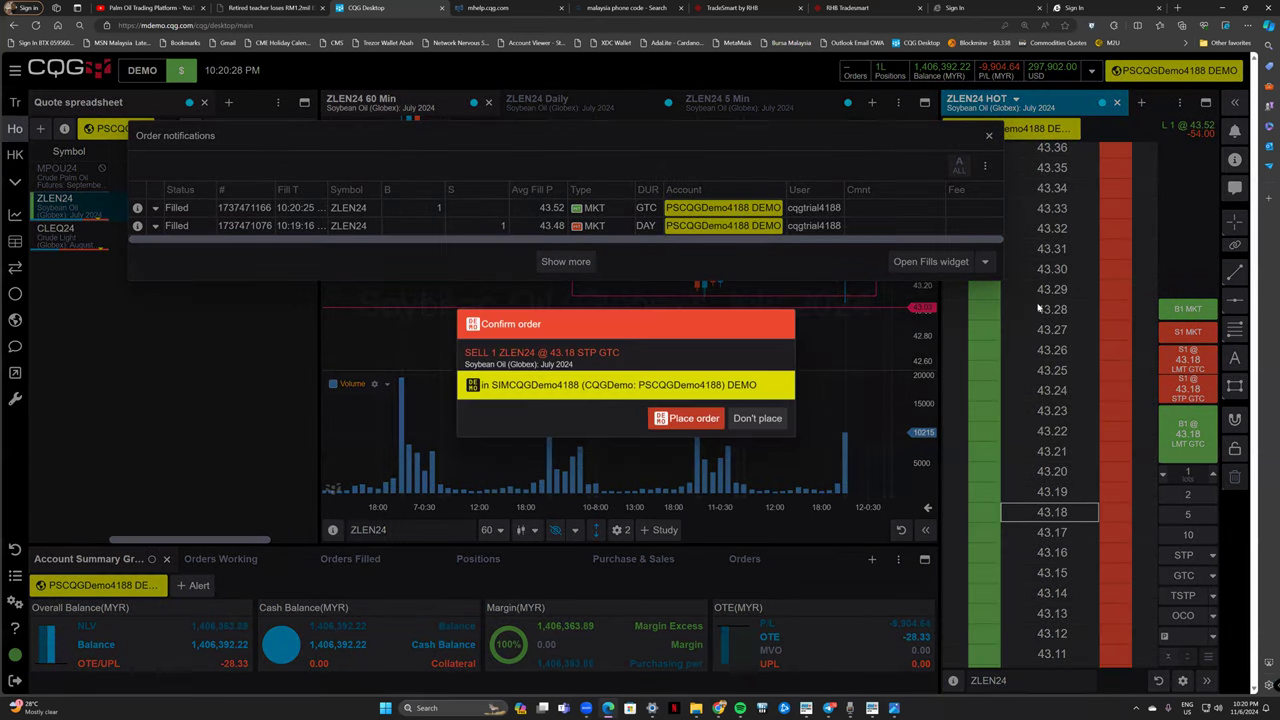
{"action": "key", "text": "Return"}
Go flat on ZLEN24, cancelling all its orders and liquidating the open position, and close the order notifications.
{"action": "left_click", "coordinate": [1176, 136]}
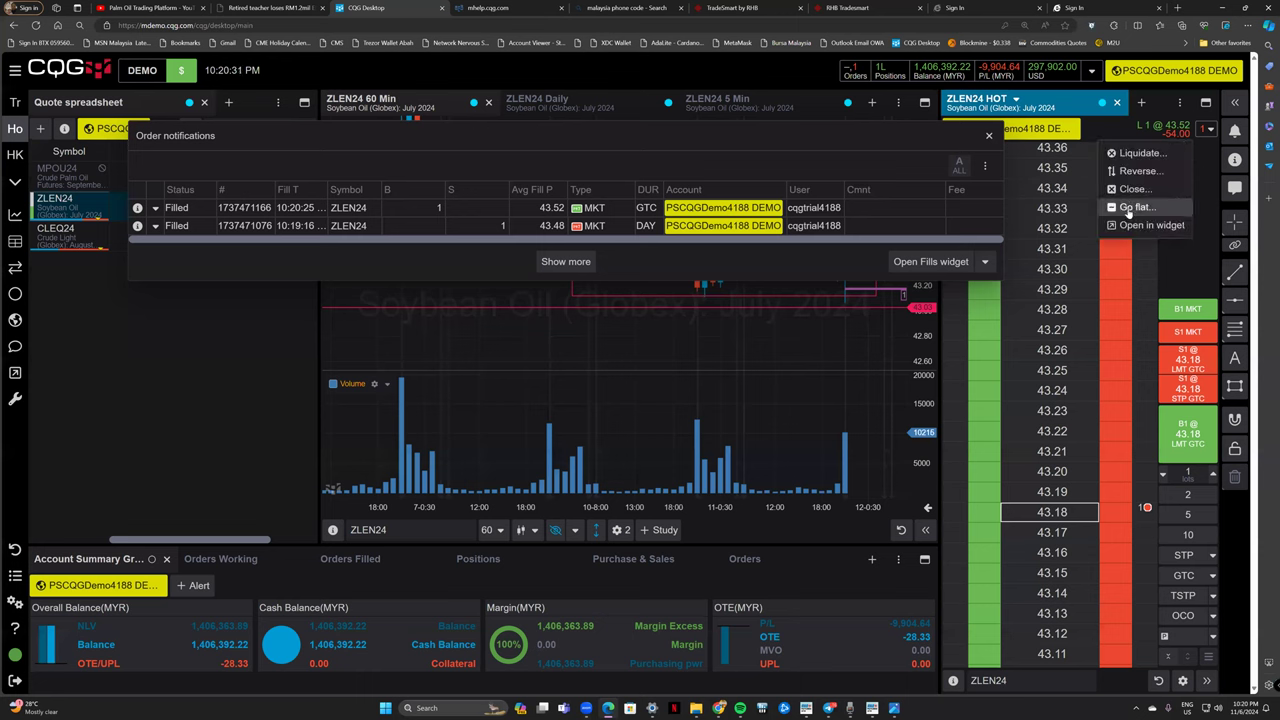
{"action": "left_click", "coordinate": [1130, 207]}
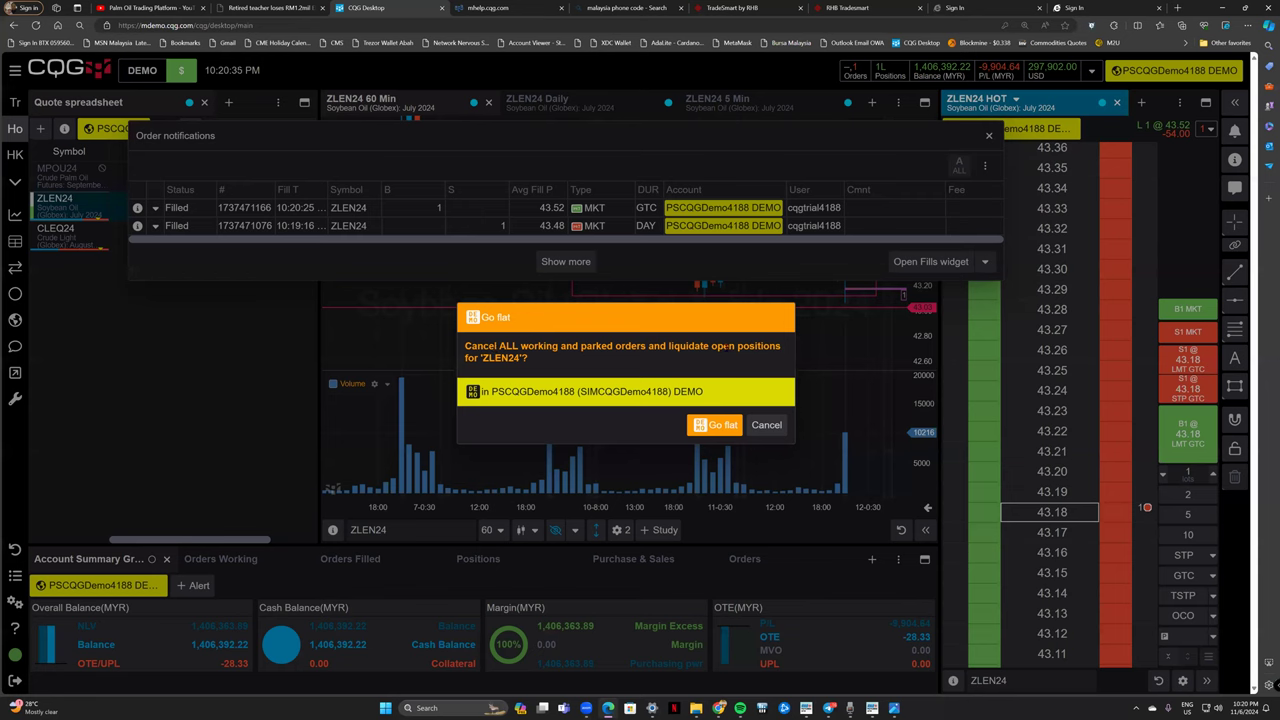
{"action": "left_click", "coordinate": [724, 424]}
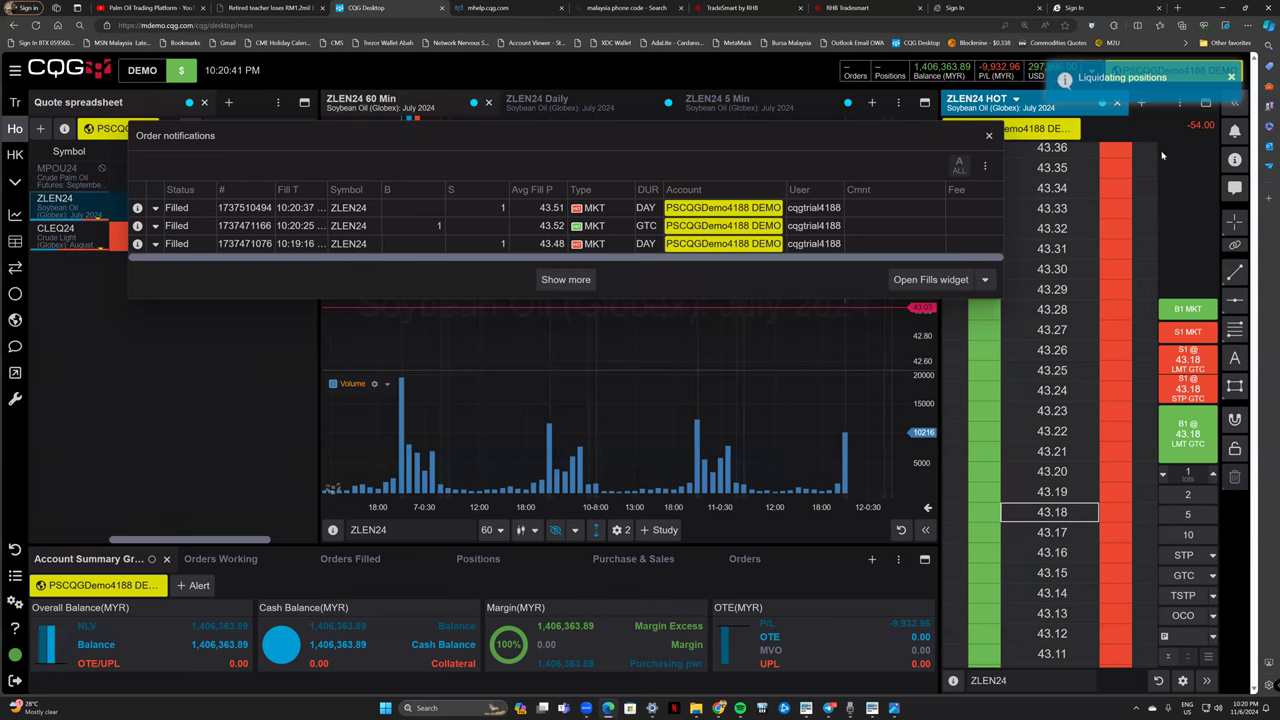
{"action": "left_click", "coordinate": [989, 135]}
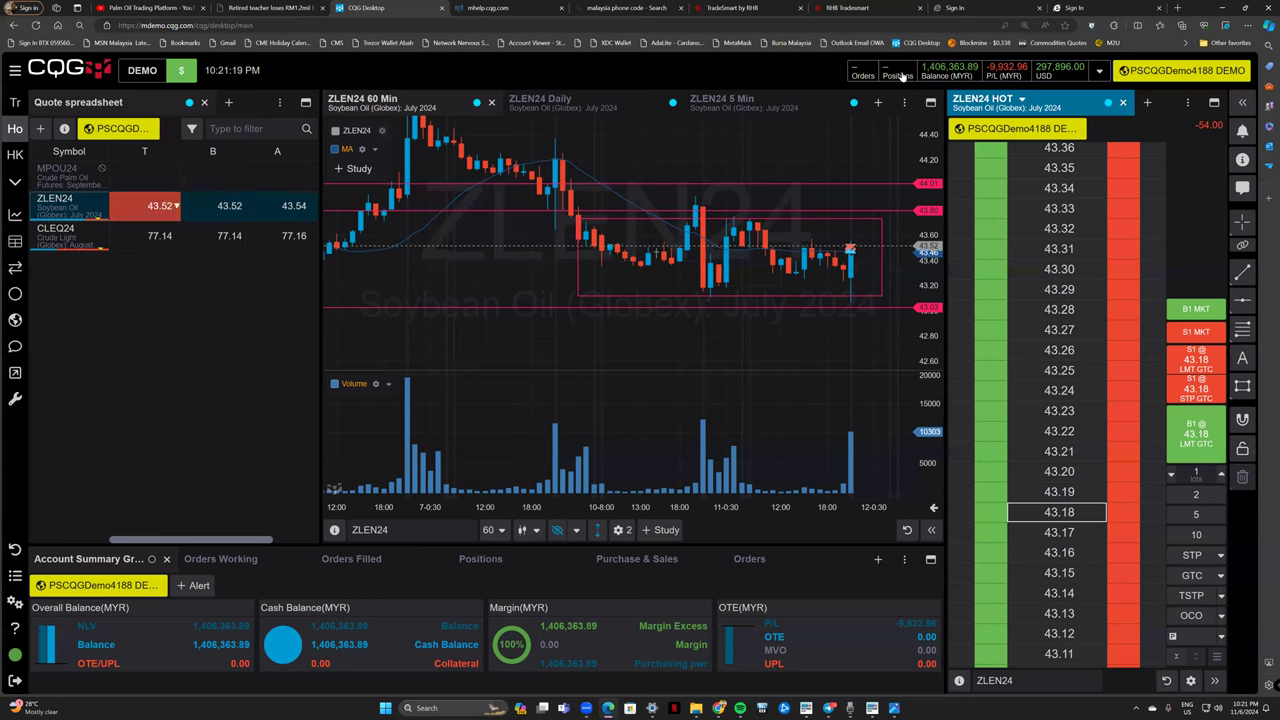
Buy 1 lot of ZLEN24 at market.
{"action": "left_click", "coordinate": [1205, 128]}
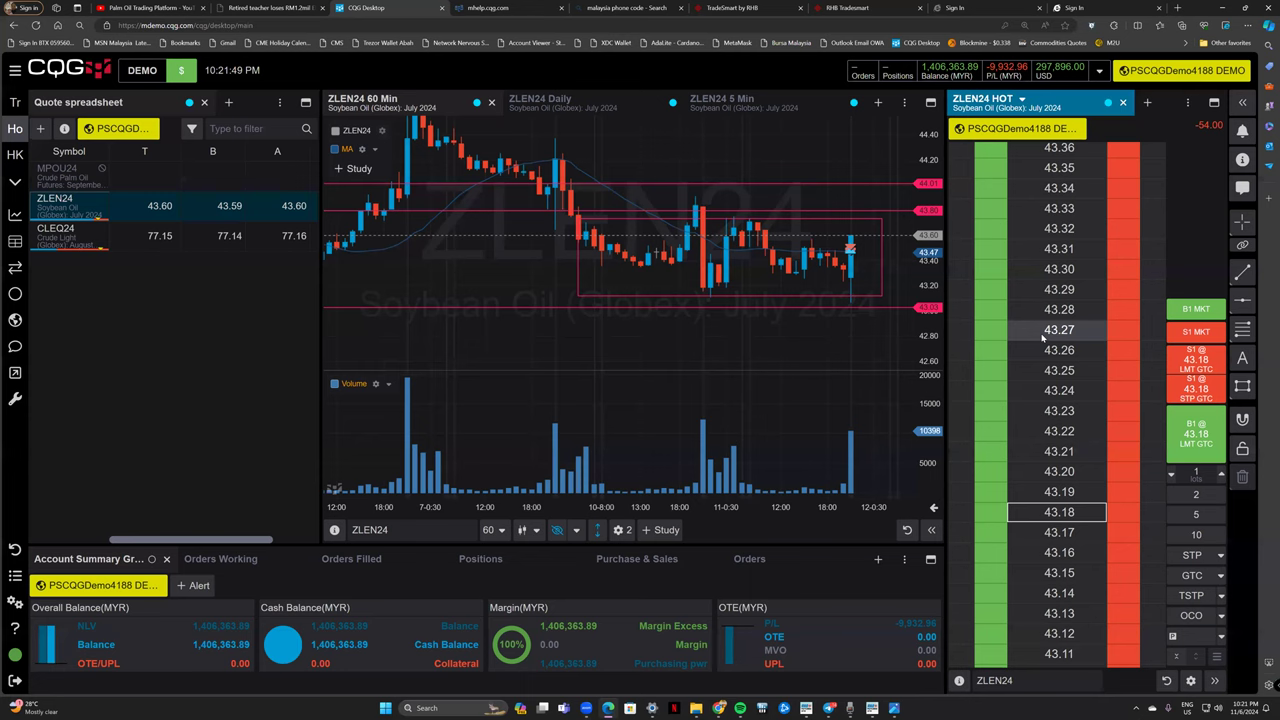
{"action": "left_click", "coordinate": [1197, 310]}
{"action": "left_click", "coordinate": [697, 421]}
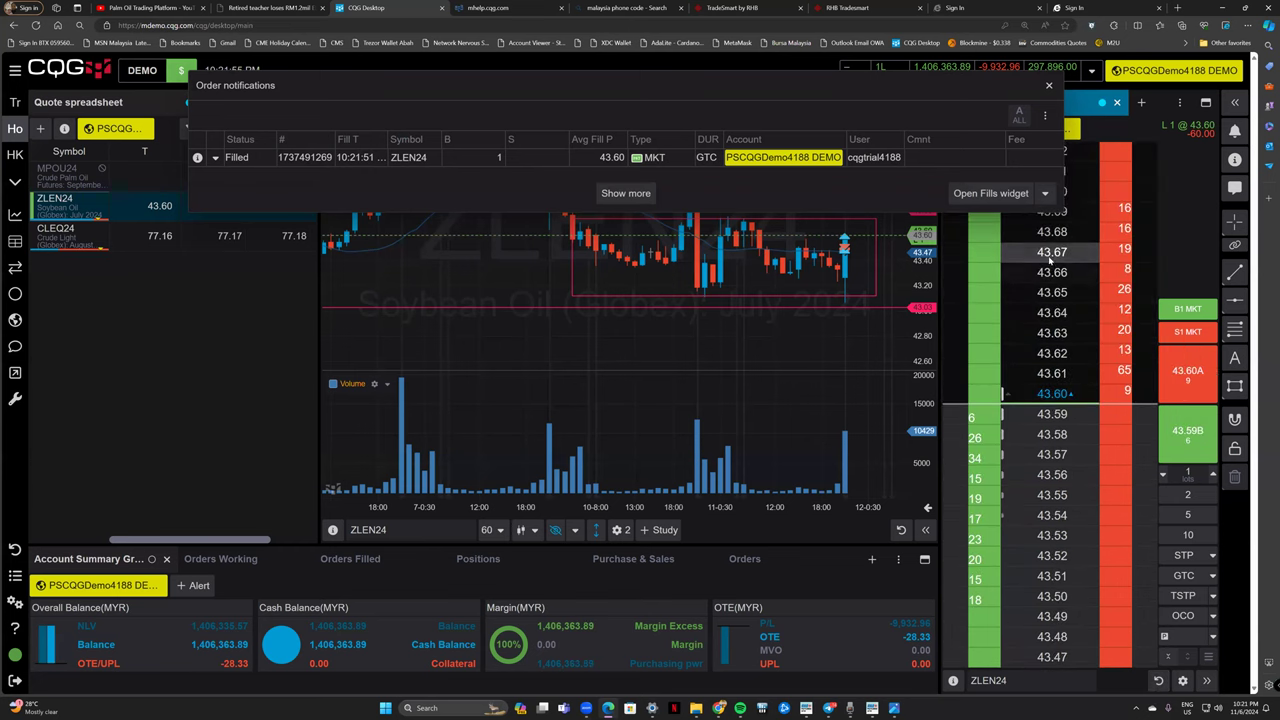
Place a 1-lot GTC sell limit order for ZLEN24 at 43.68, and modify its price to 43.54.
{"action": "left_click", "coordinate": [1050, 231]}
{"action": "left_click", "coordinate": [1185, 376]}
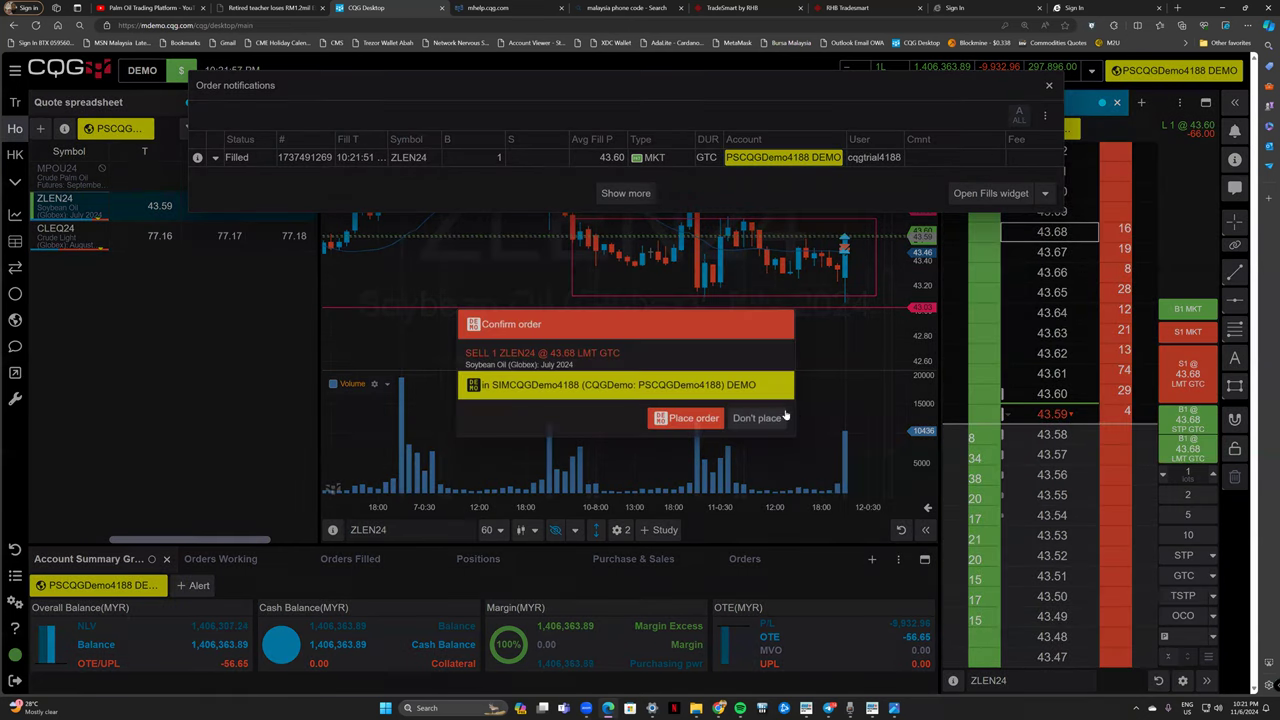
{"action": "left_click", "coordinate": [692, 420]}
{"action": "left_click", "coordinate": [1048, 85]}
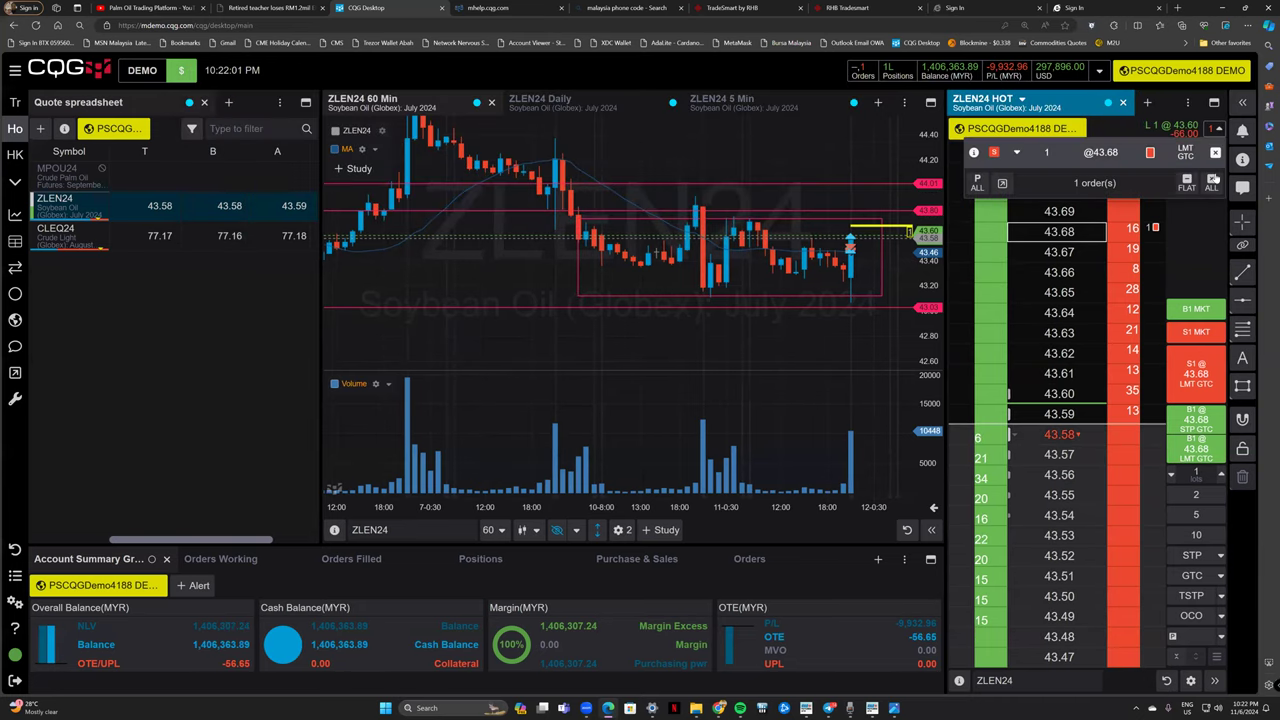
{"action": "left_click_drag", "start_coordinate": [1155, 228], "coordinate": [1153, 515]}
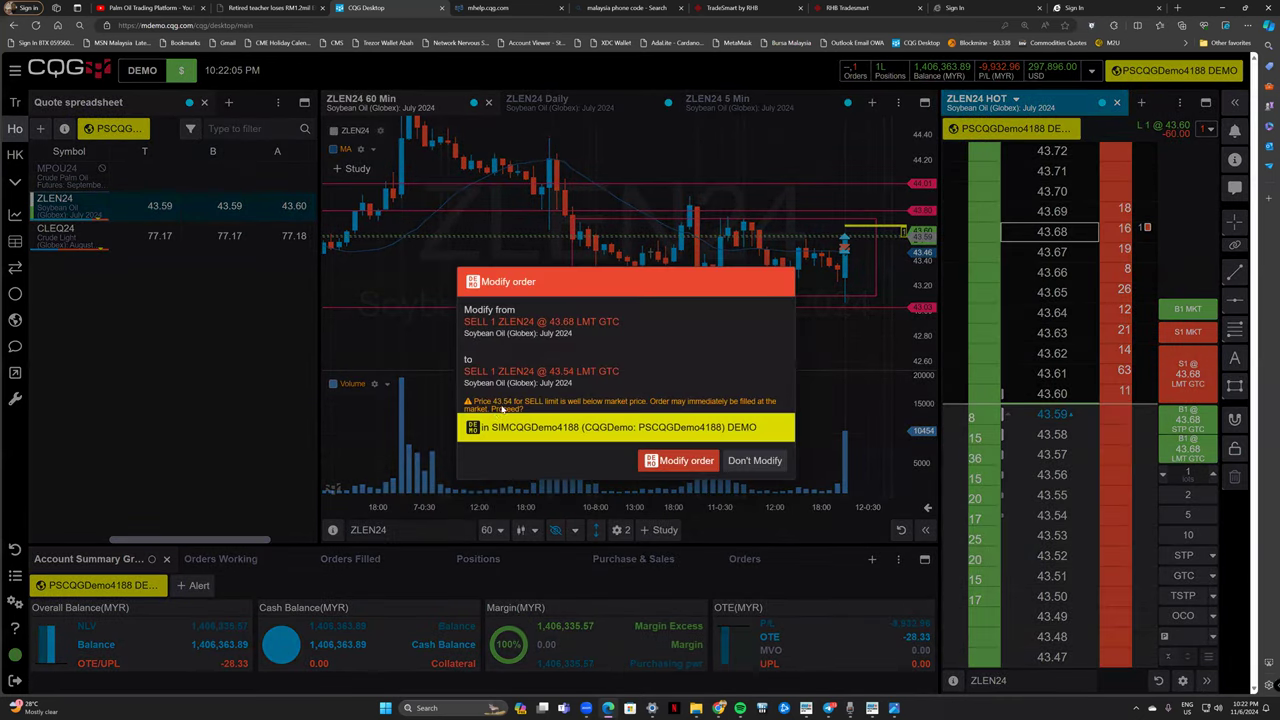
{"action": "left_click", "coordinate": [655, 461]}
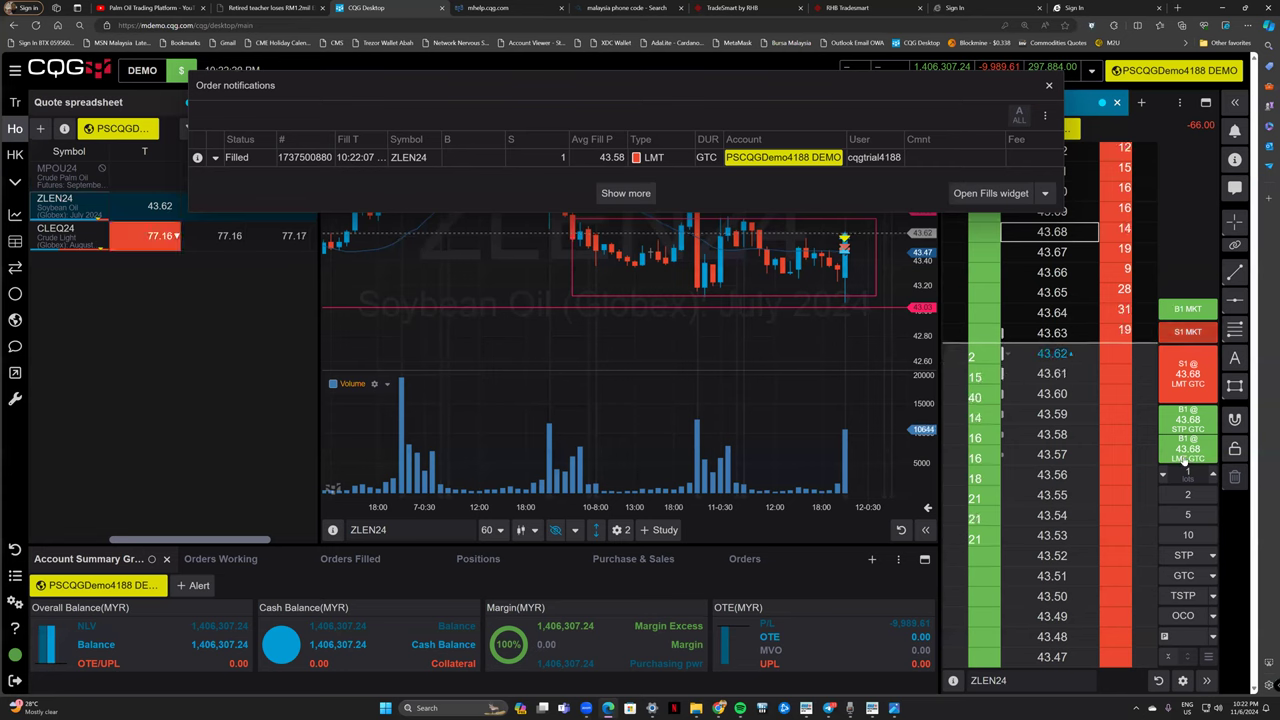
Raise the order size to 5 lots, and alternate between the 2-lot and 10-lot presets, ending on 10 lots.
{"action": "left_click", "coordinate": [1213, 475]}
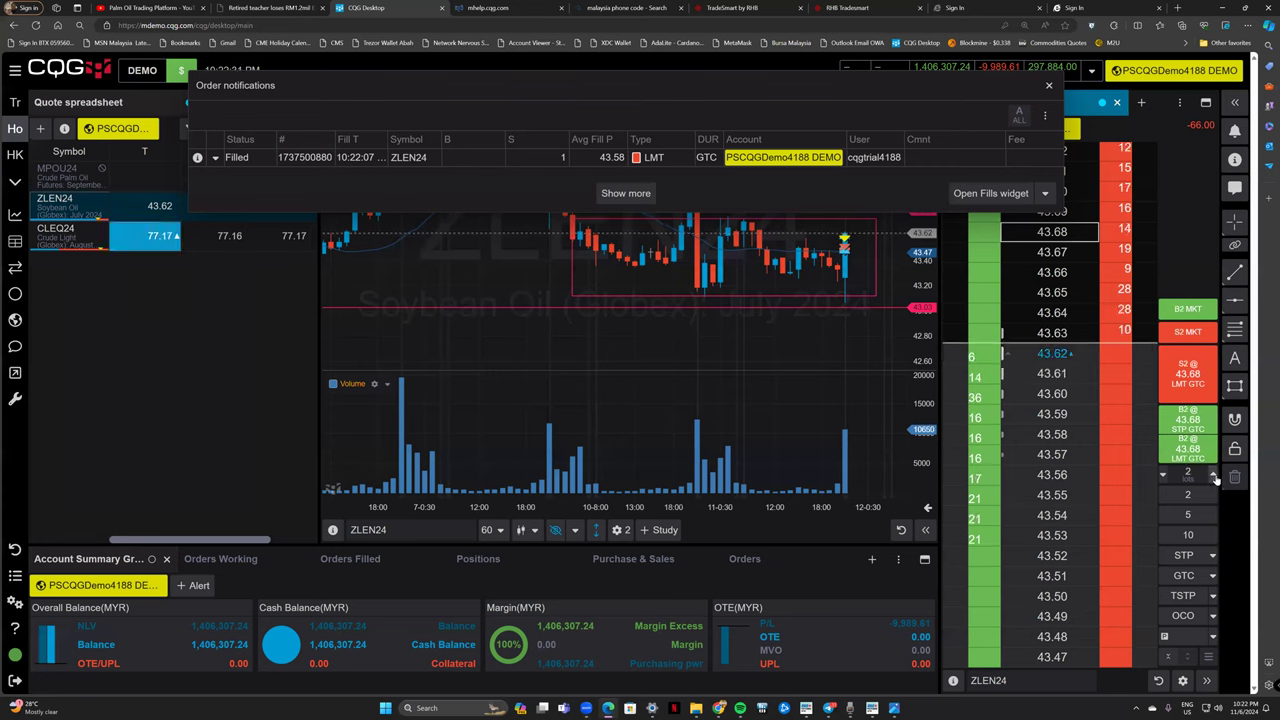
{"action": "double_click", "coordinate": [1213, 475]}
{"action": "left_click", "coordinate": [1216, 478]}
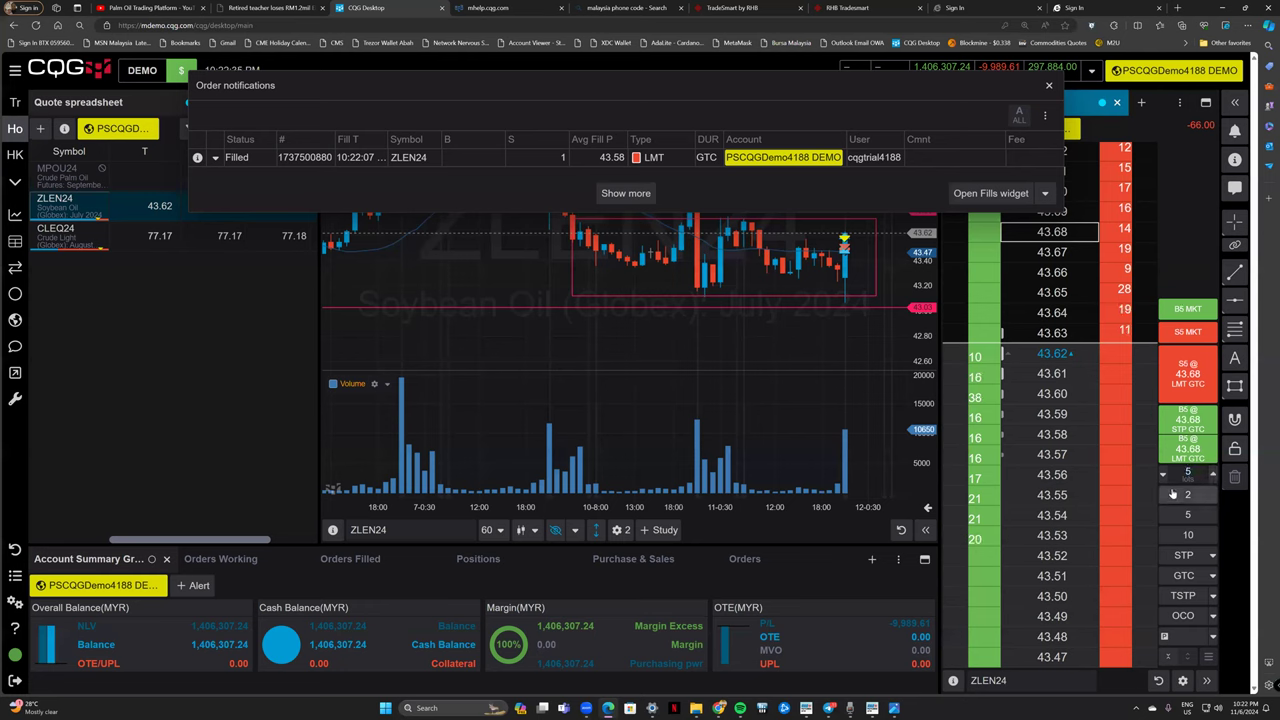
{"action": "left_click", "coordinate": [1187, 535]}
{"action": "left_click", "coordinate": [1188, 494]}
{"action": "left_click", "coordinate": [1188, 535]}
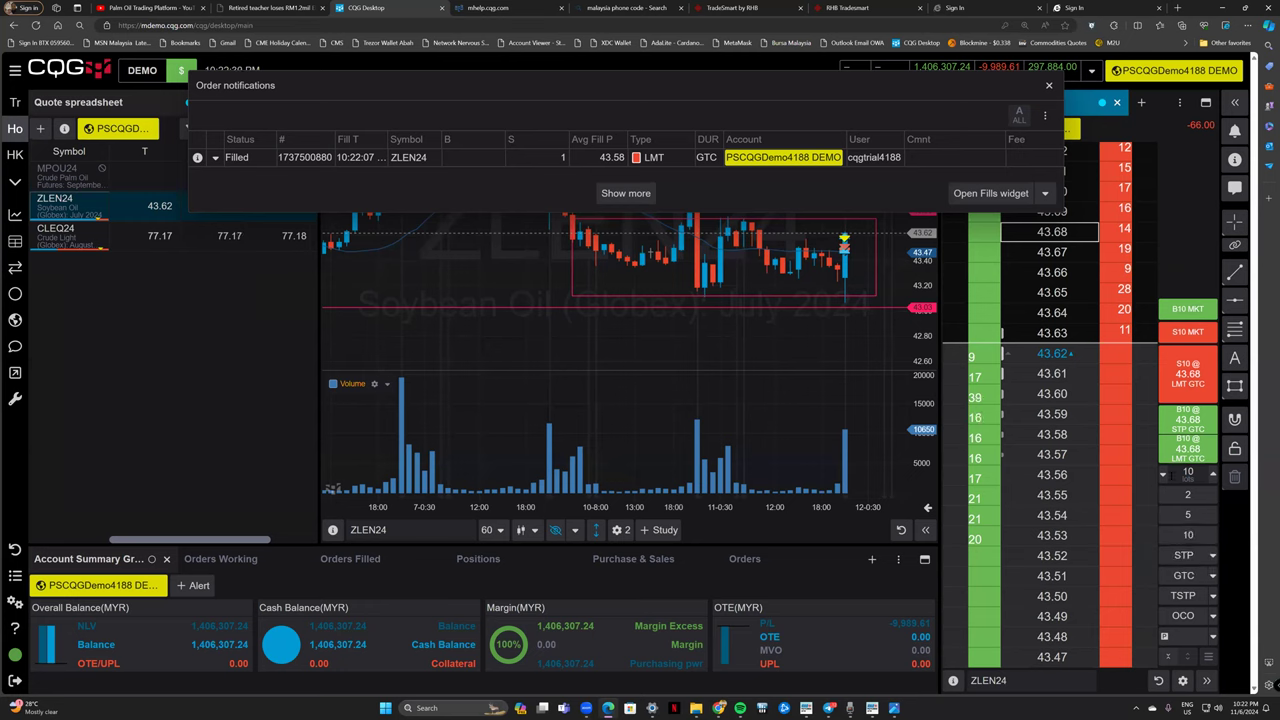
{"action": "left_click", "coordinate": [1188, 494]}
{"action": "left_click", "coordinate": [1188, 535]}
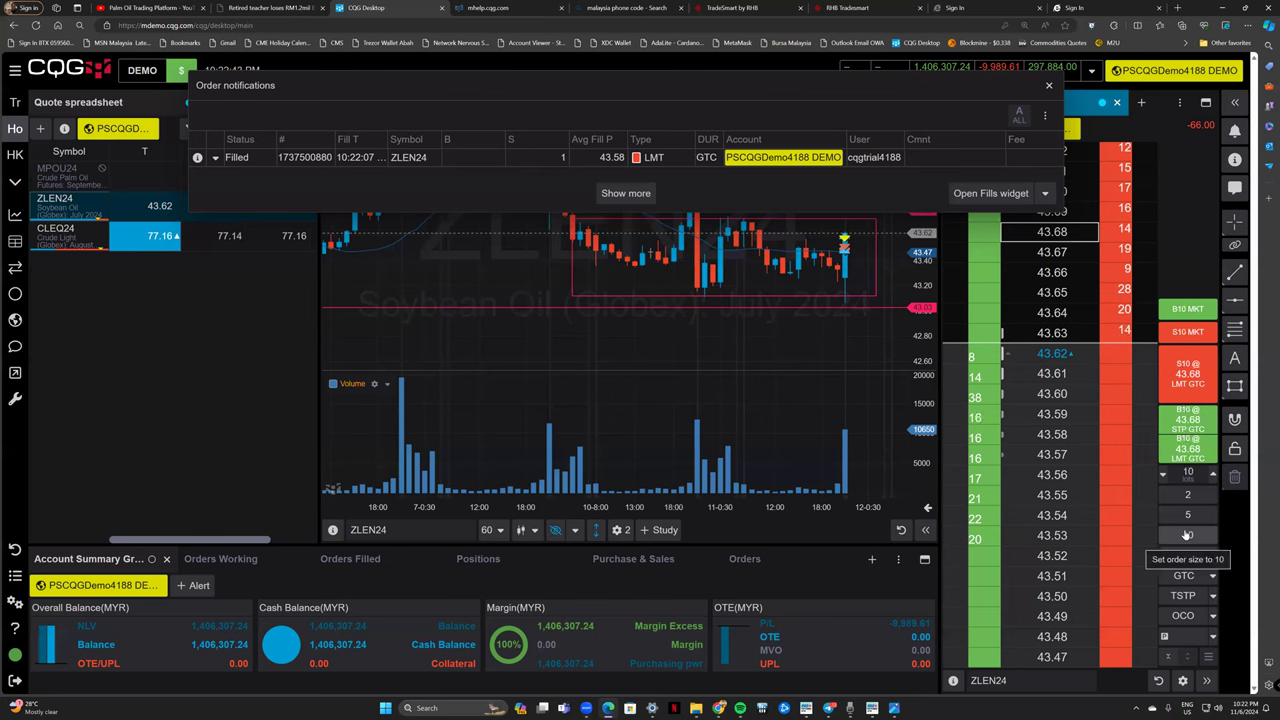
Hide the order size buttons in the HOT settings, show them again and close the settings.
{"action": "left_click", "coordinate": [1180, 104]}
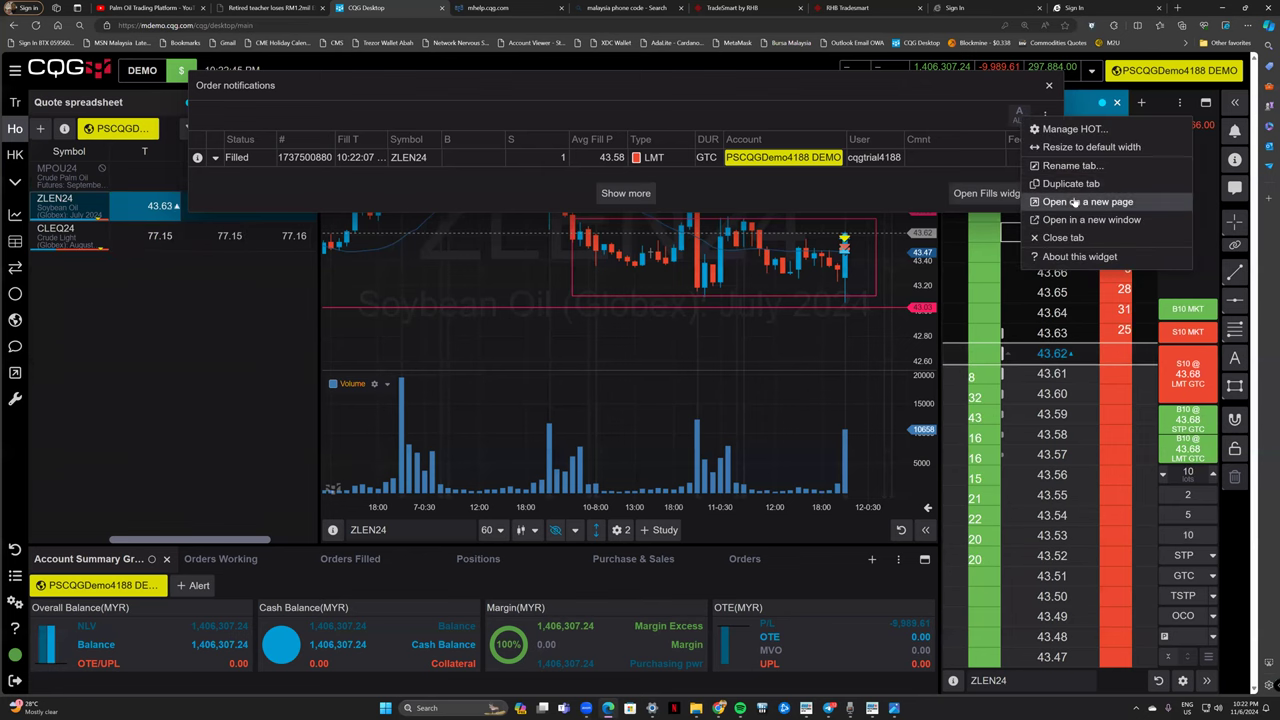
{"action": "left_click", "coordinate": [1066, 132]}
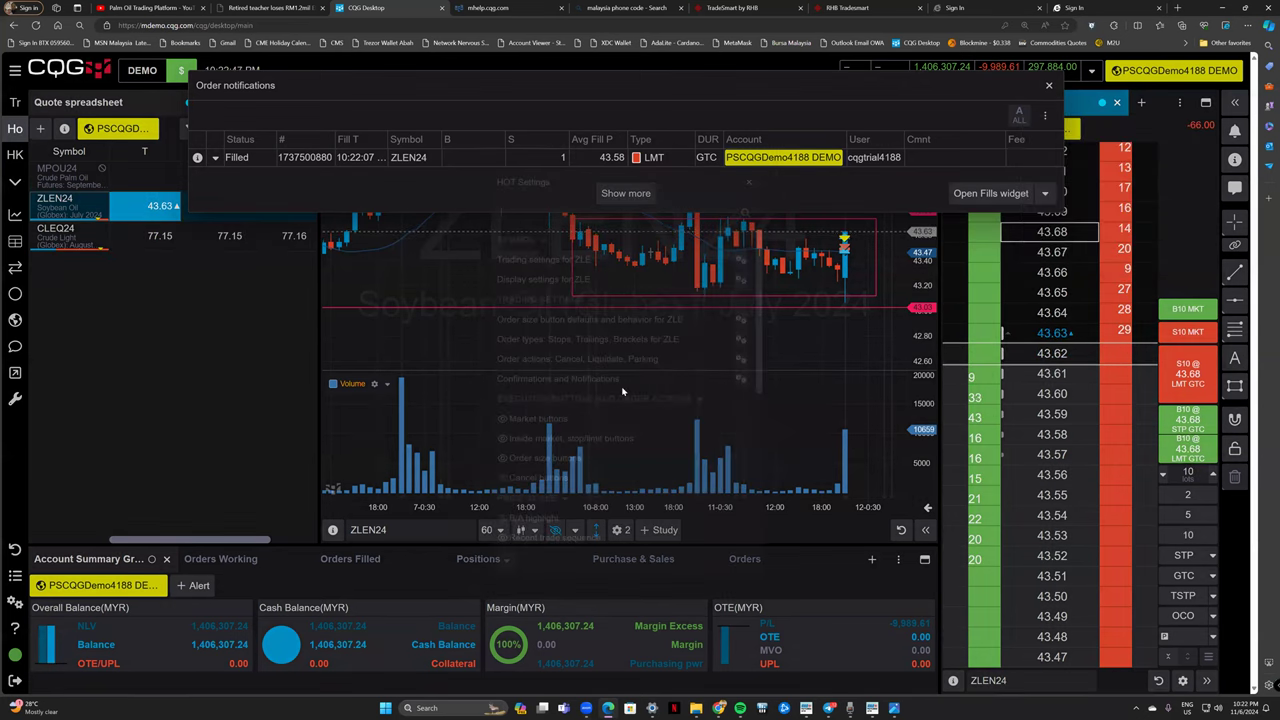
{"action": "scroll", "coordinate": [579, 410], "scroll_direction": "down", "scroll_amount": 1}
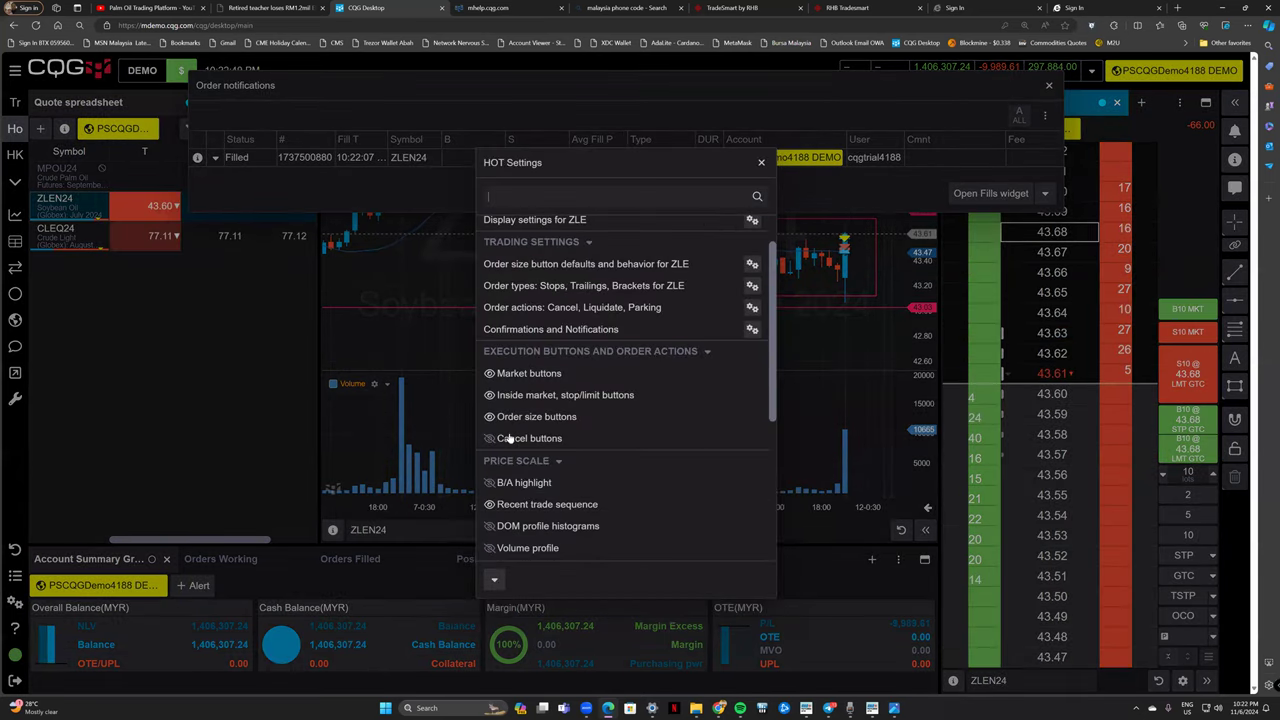
{"action": "left_click", "coordinate": [507, 420]}
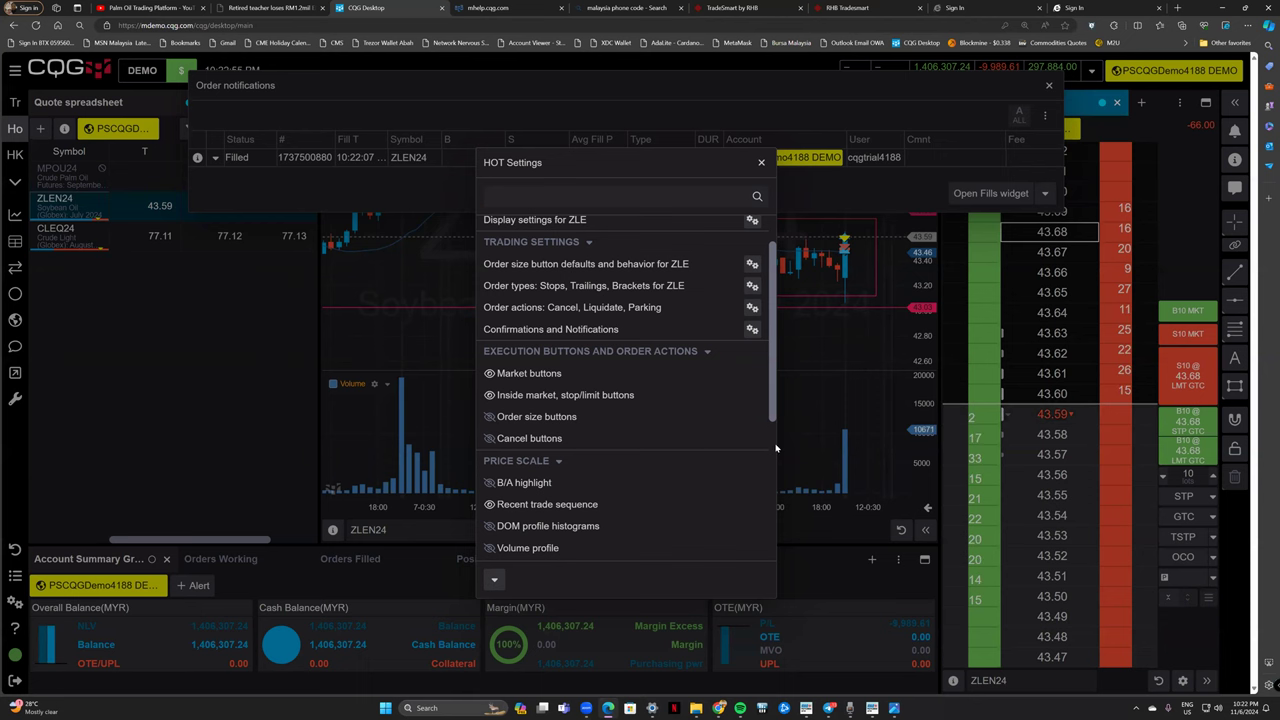
{"action": "left_click", "coordinate": [520, 417]}
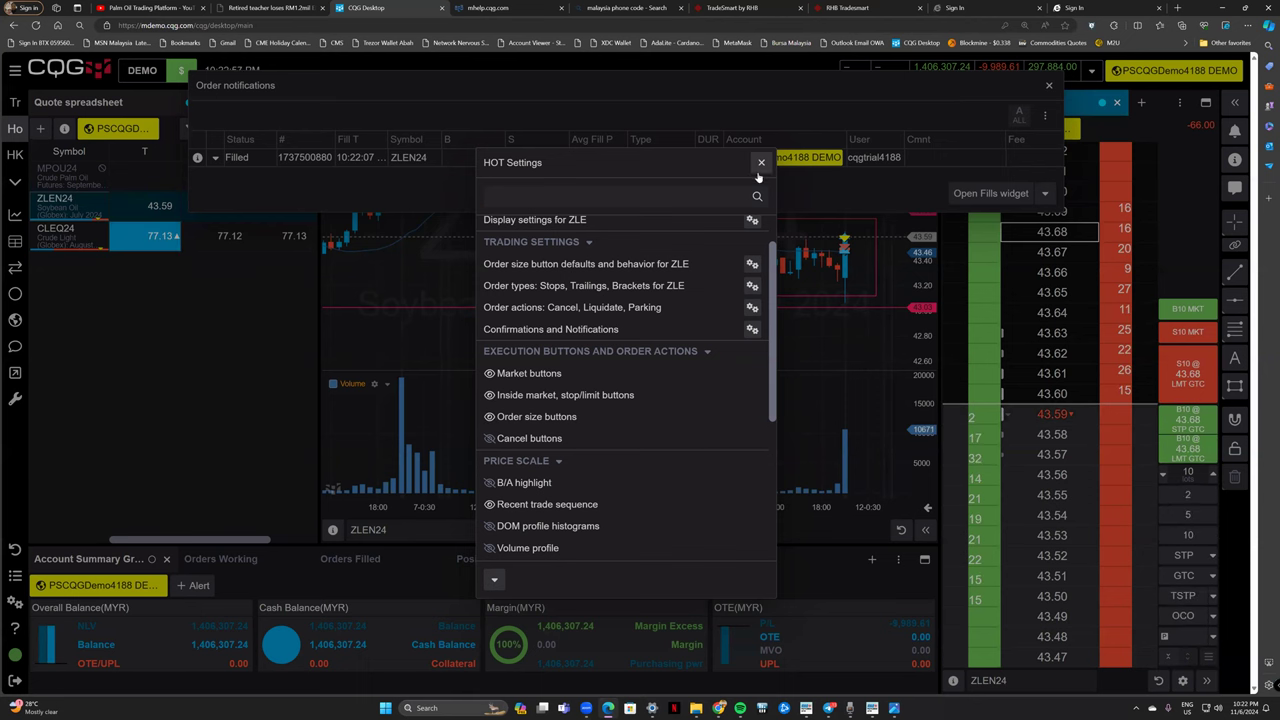
{"action": "left_click", "coordinate": [761, 162]}
Reduce the order size to 0 lots and close the order notifications.
{"action": "left_click", "coordinate": [1163, 476]}
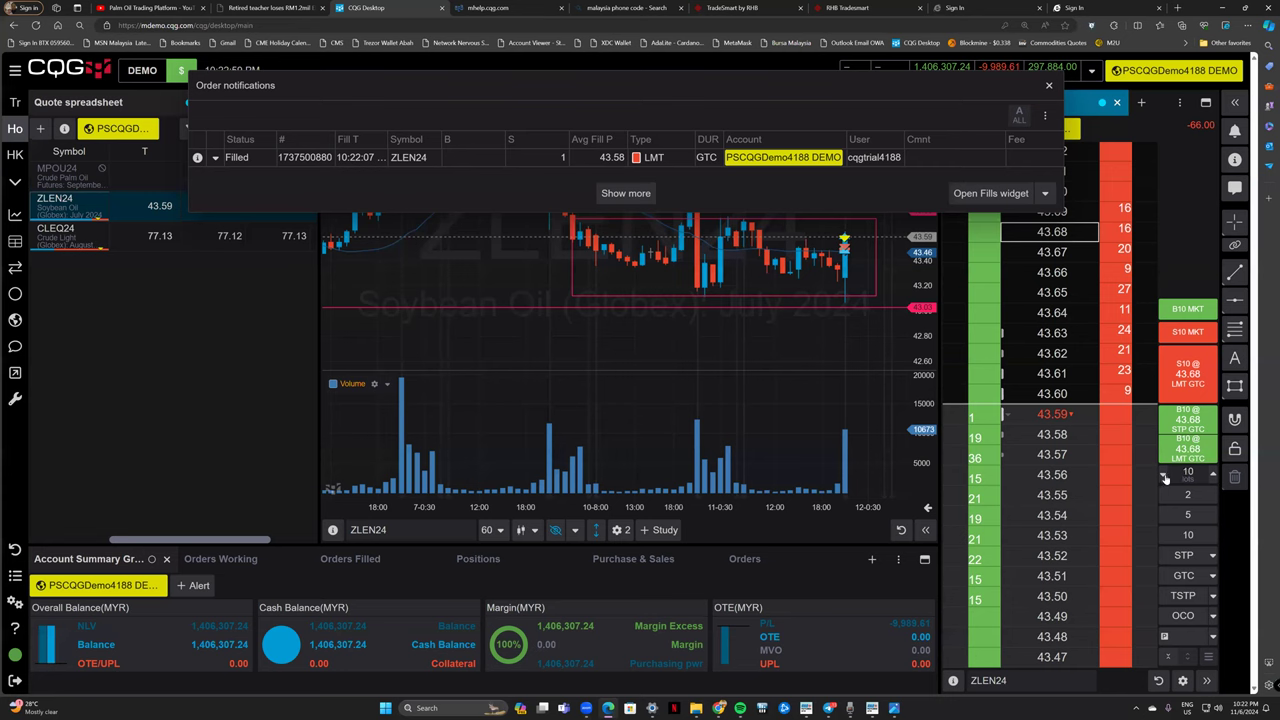
{"action": "left_click", "coordinate": [1163, 476]}
{"action": "left_click", "coordinate": [1163, 476]}
{"action": "left_click", "coordinate": [1163, 476]}
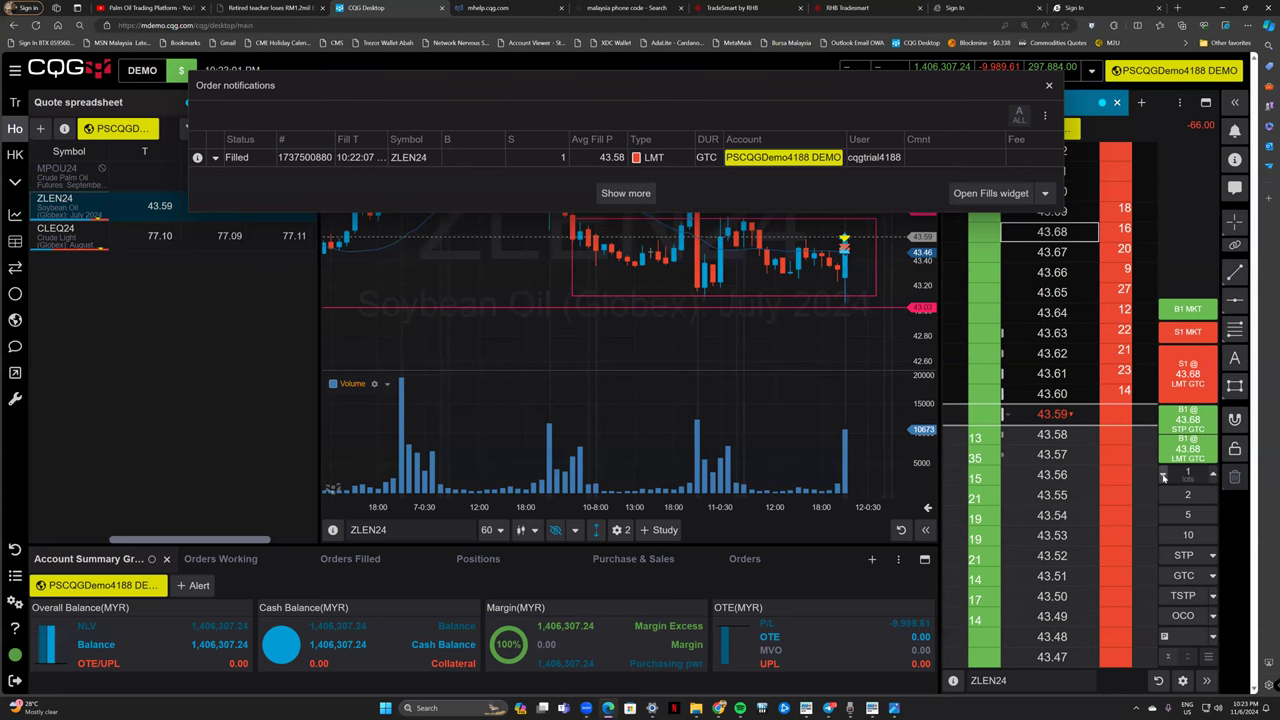
{"action": "left_click", "coordinate": [1163, 476]}
{"action": "left_click", "coordinate": [1163, 476]}
{"action": "left_click", "coordinate": [1163, 476]}
{"action": "left_click", "coordinate": [1163, 476]}
{"action": "left_click", "coordinate": [1163, 476]}
{"action": "left_click", "coordinate": [1163, 476]}
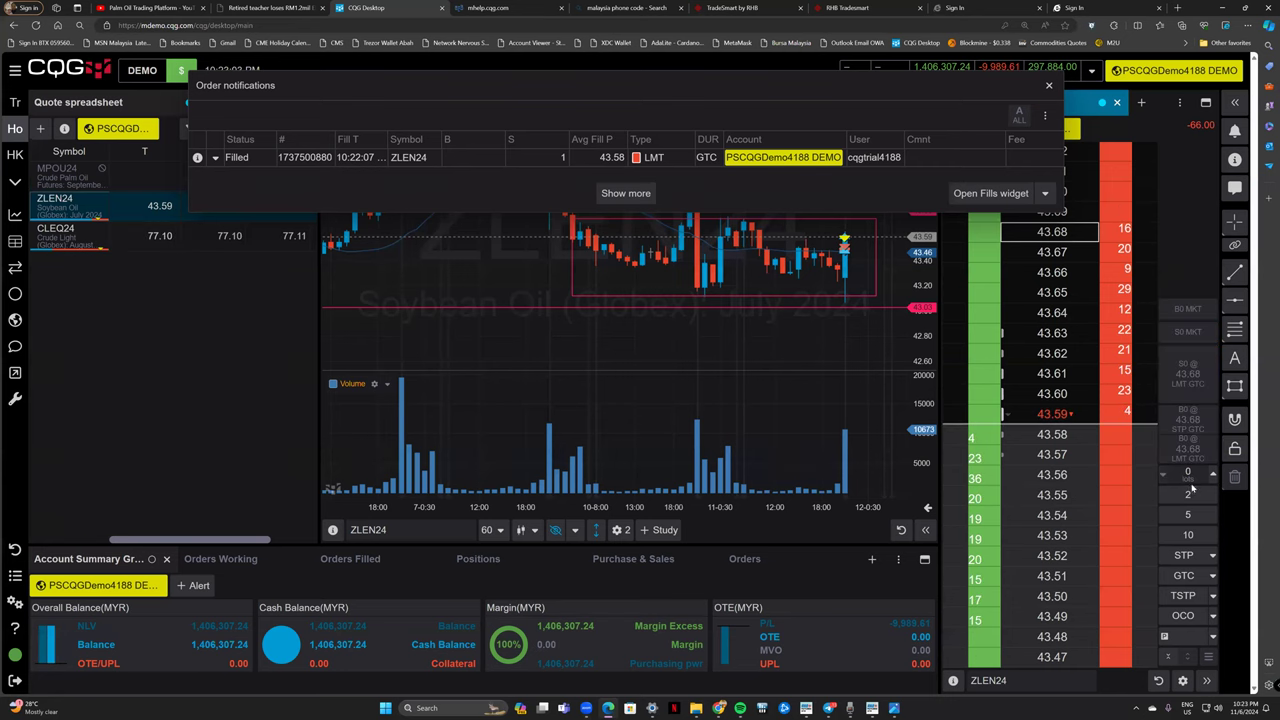
{"action": "left_click", "coordinate": [1048, 85]}
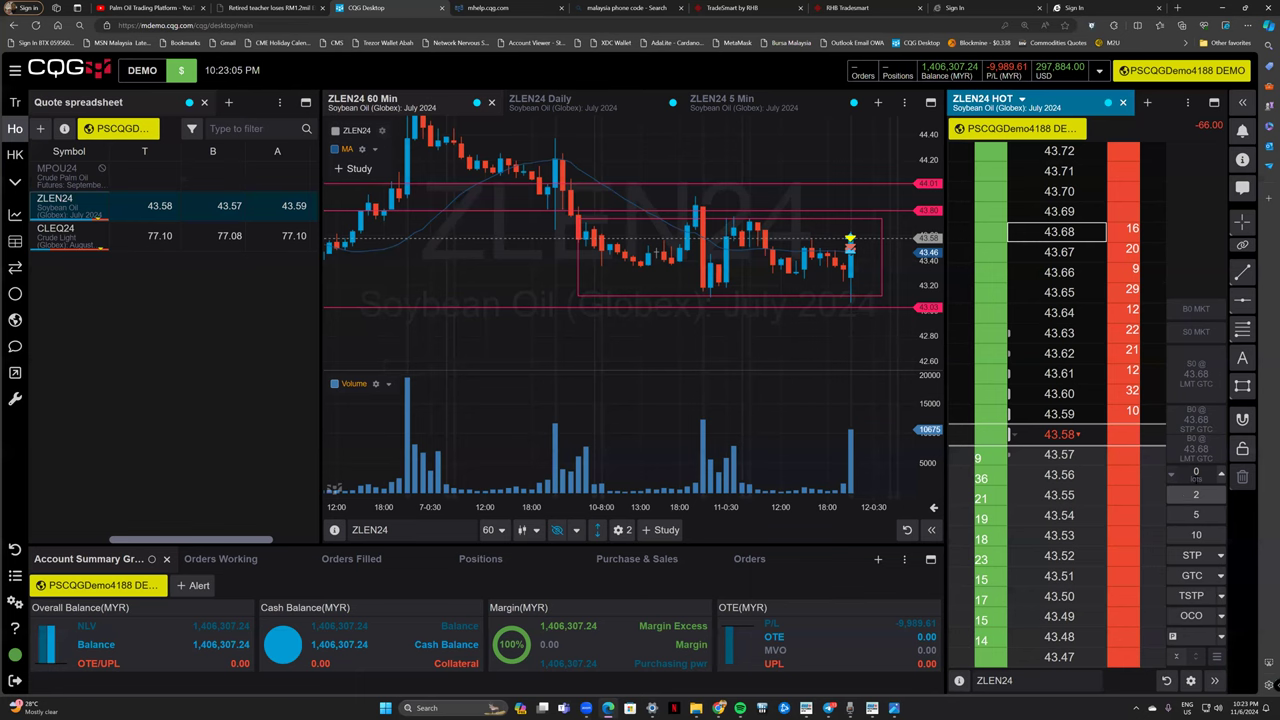
Set the order size to 1 lot and buy ZLEN24 at market.
{"action": "left_click", "coordinate": [1197, 471]}
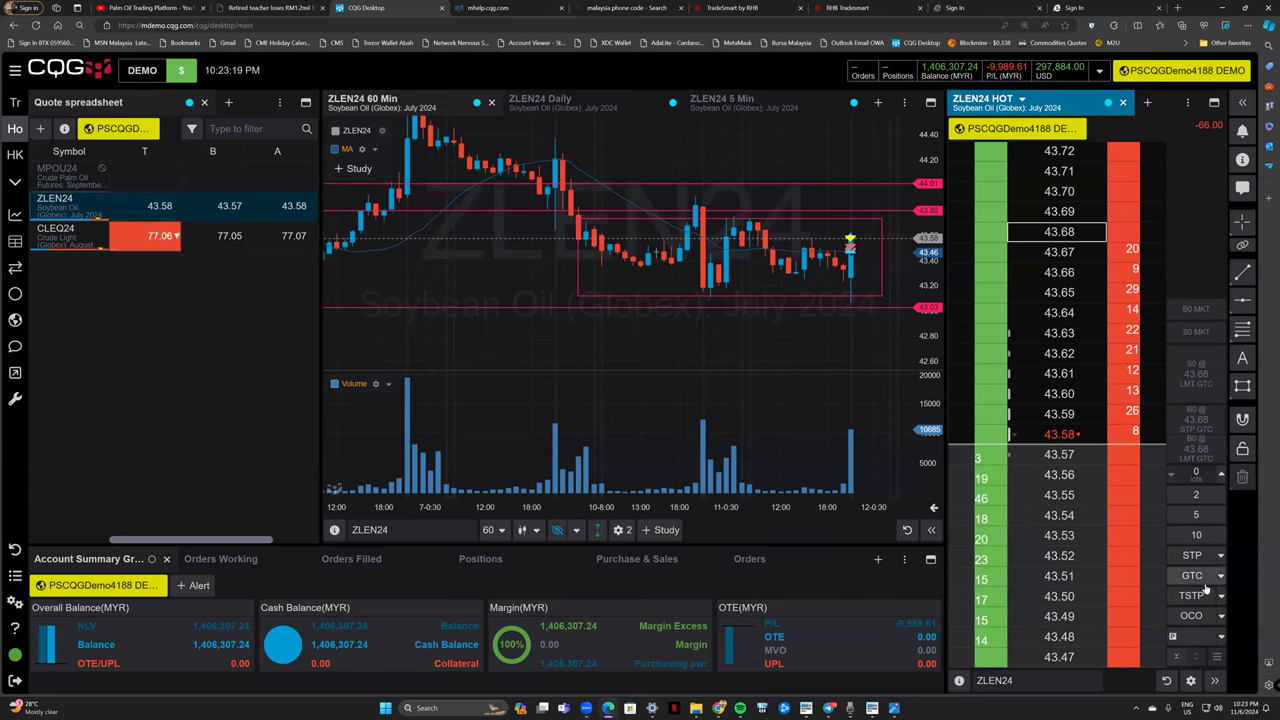
{"action": "left_click", "coordinate": [1220, 476]}
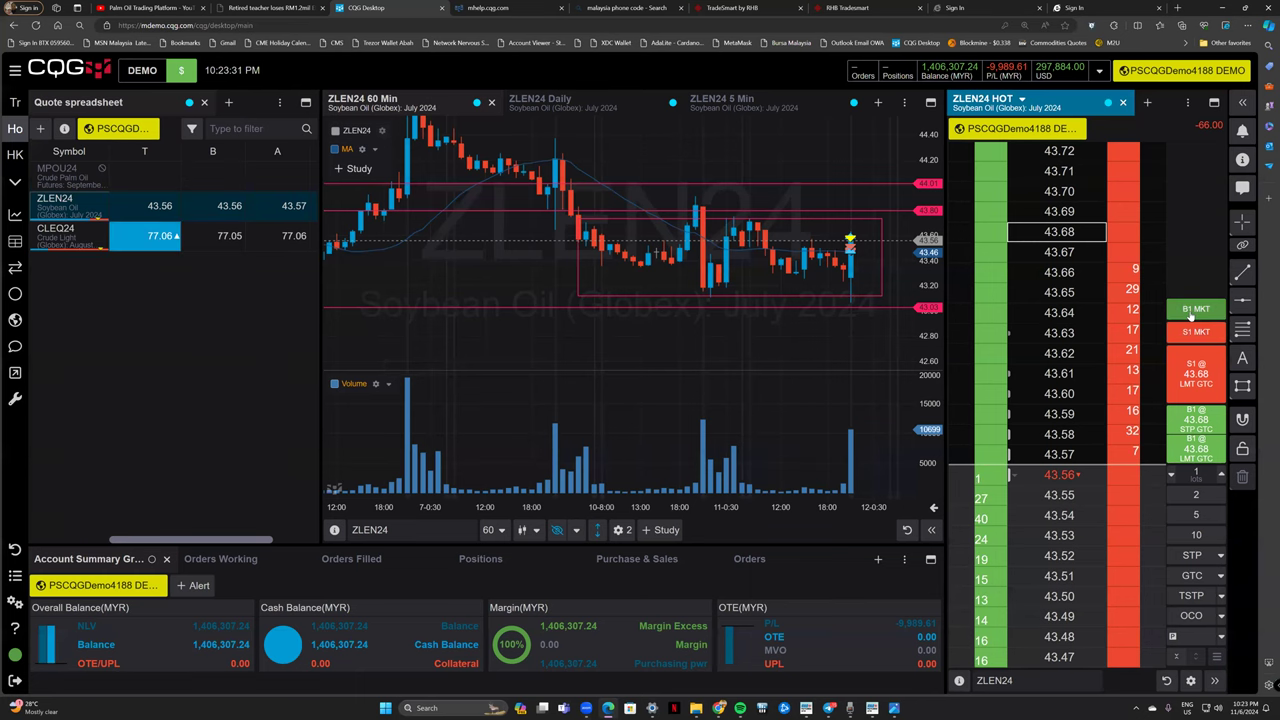
{"action": "left_click", "coordinate": [1194, 310]}
{"action": "left_click", "coordinate": [686, 426]}
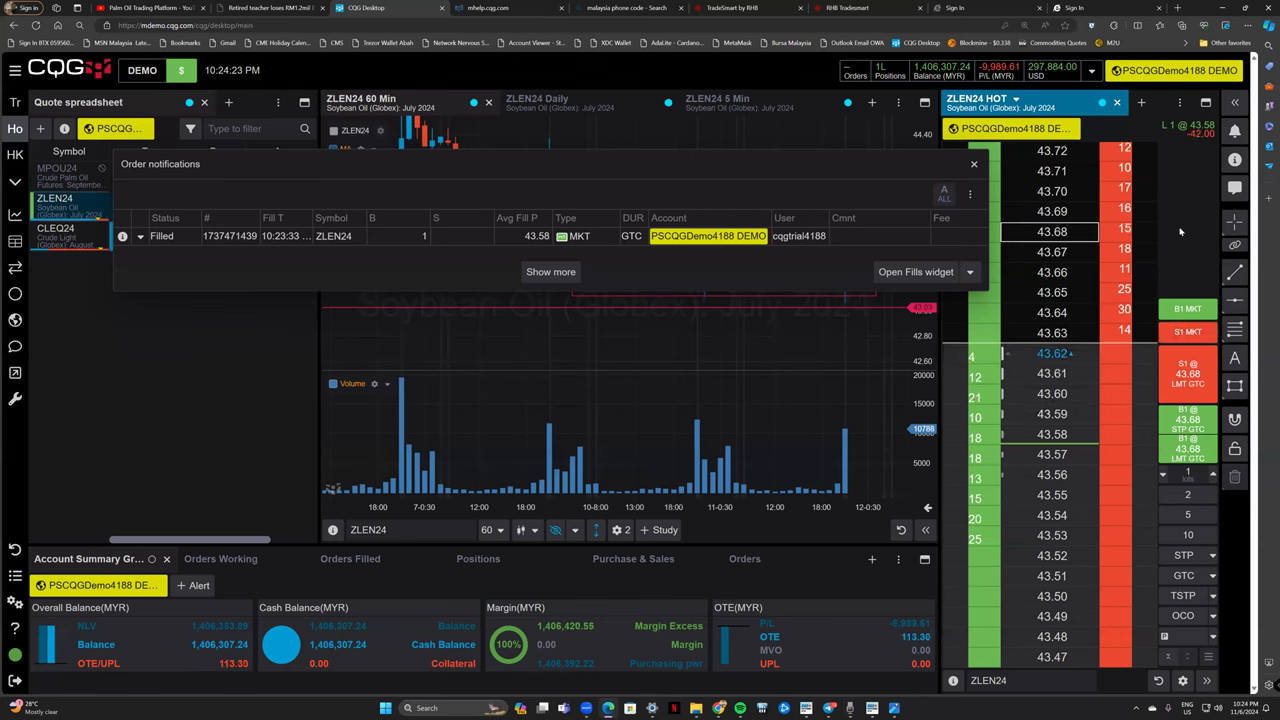
Liquidate the open long ZLEN24 position at market.
{"action": "left_click", "coordinate": [1198, 128]}
{"action": "left_click", "coordinate": [1180, 152]}
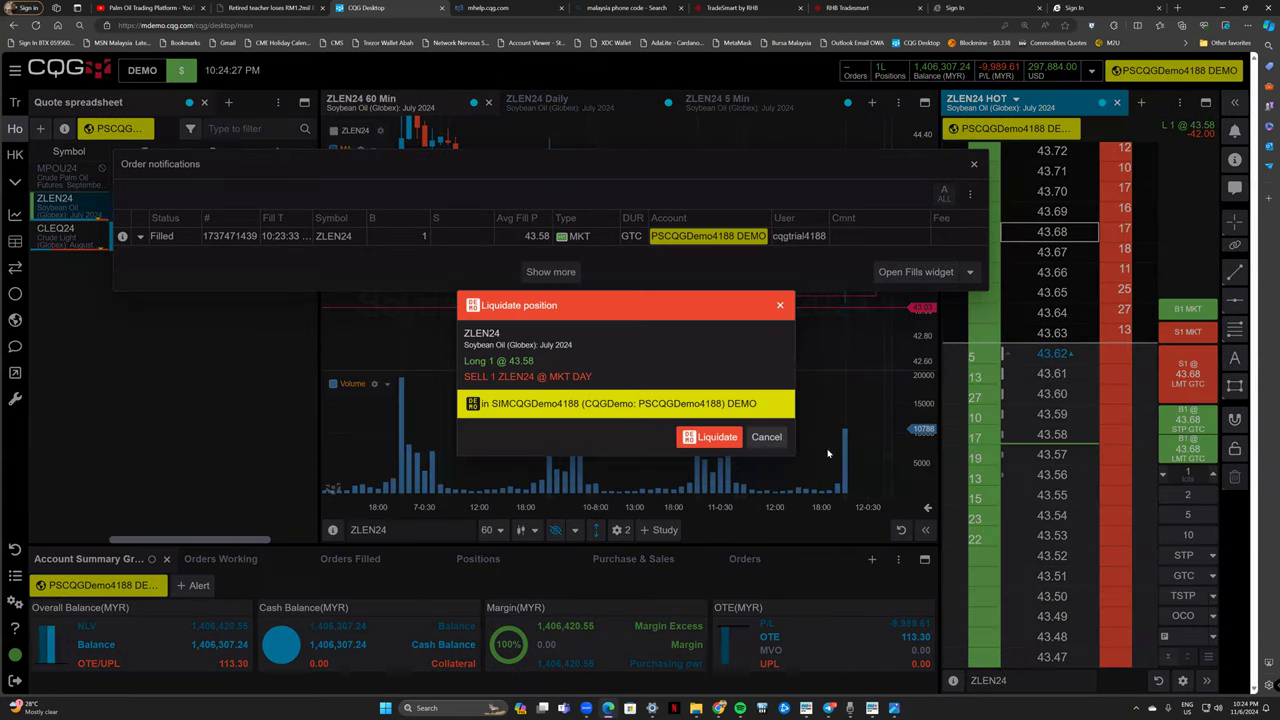
{"action": "left_click", "coordinate": [710, 437]}
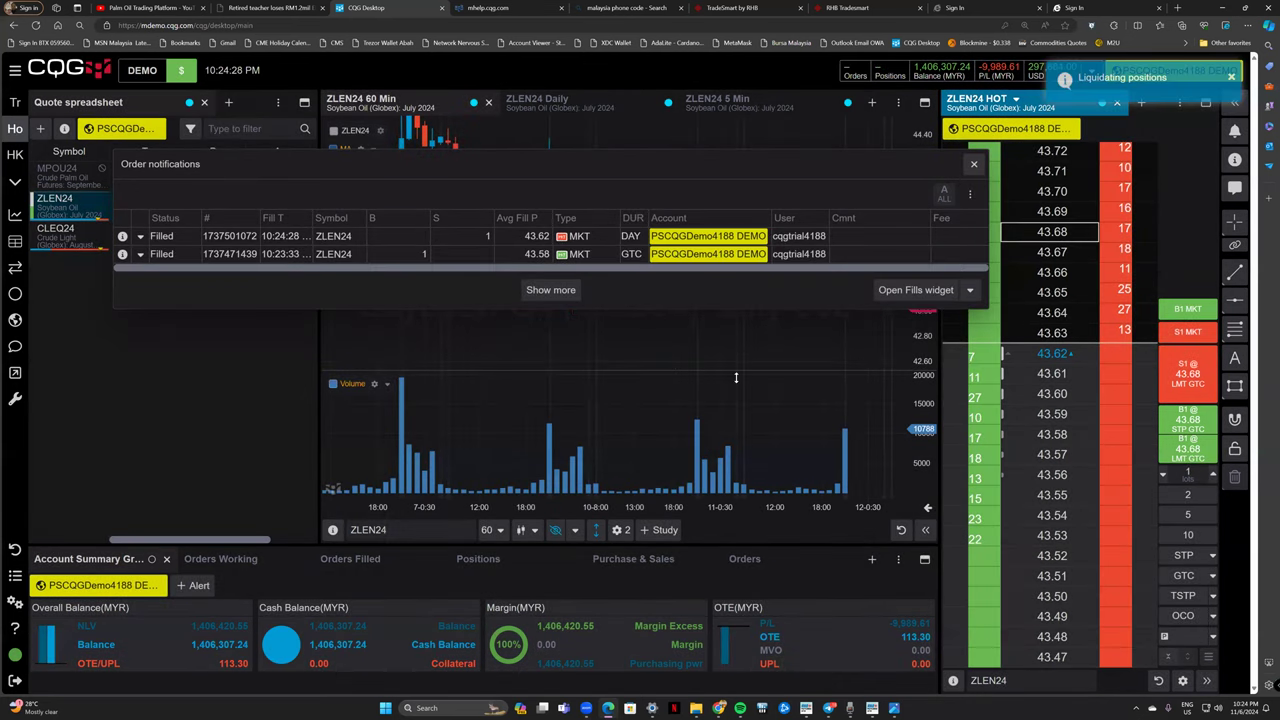
Close the order notifications and buy ZLEN24 at market in two orders of 1 lot each.
{"action": "left_click", "coordinate": [736, 377]}
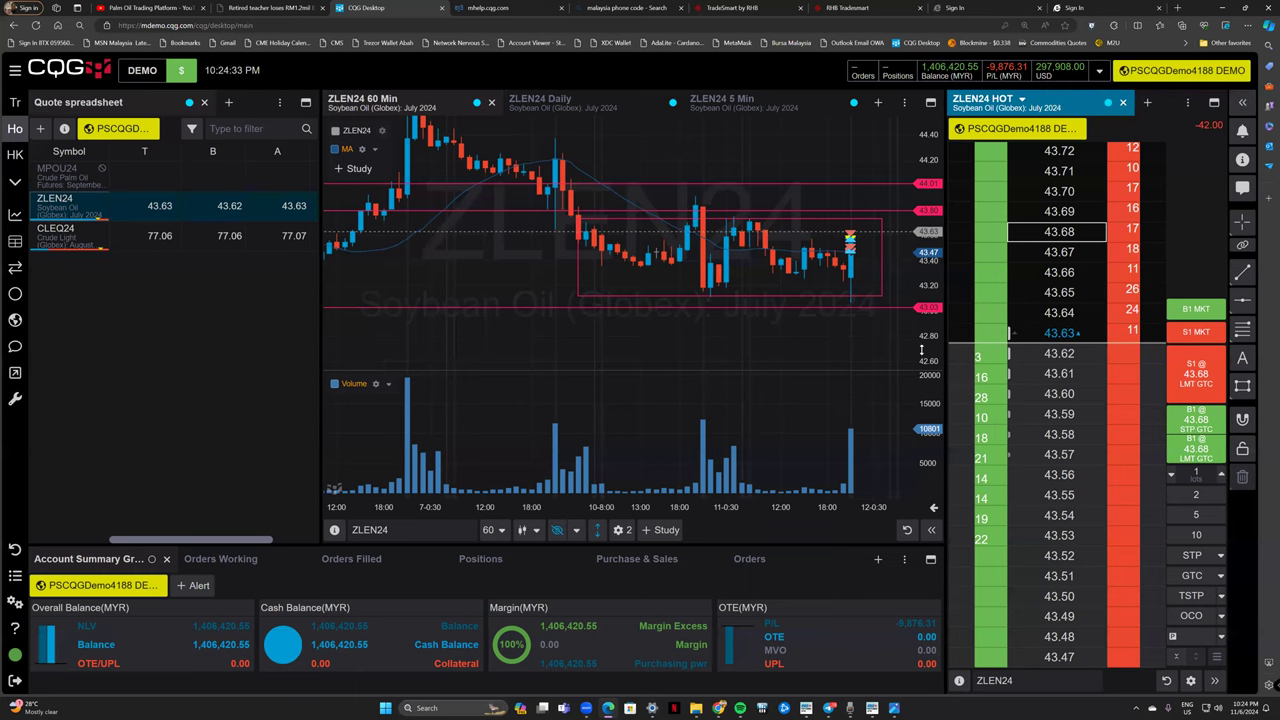
{"action": "left_click", "coordinate": [1196, 309]}
{"action": "left_click", "coordinate": [686, 417]}
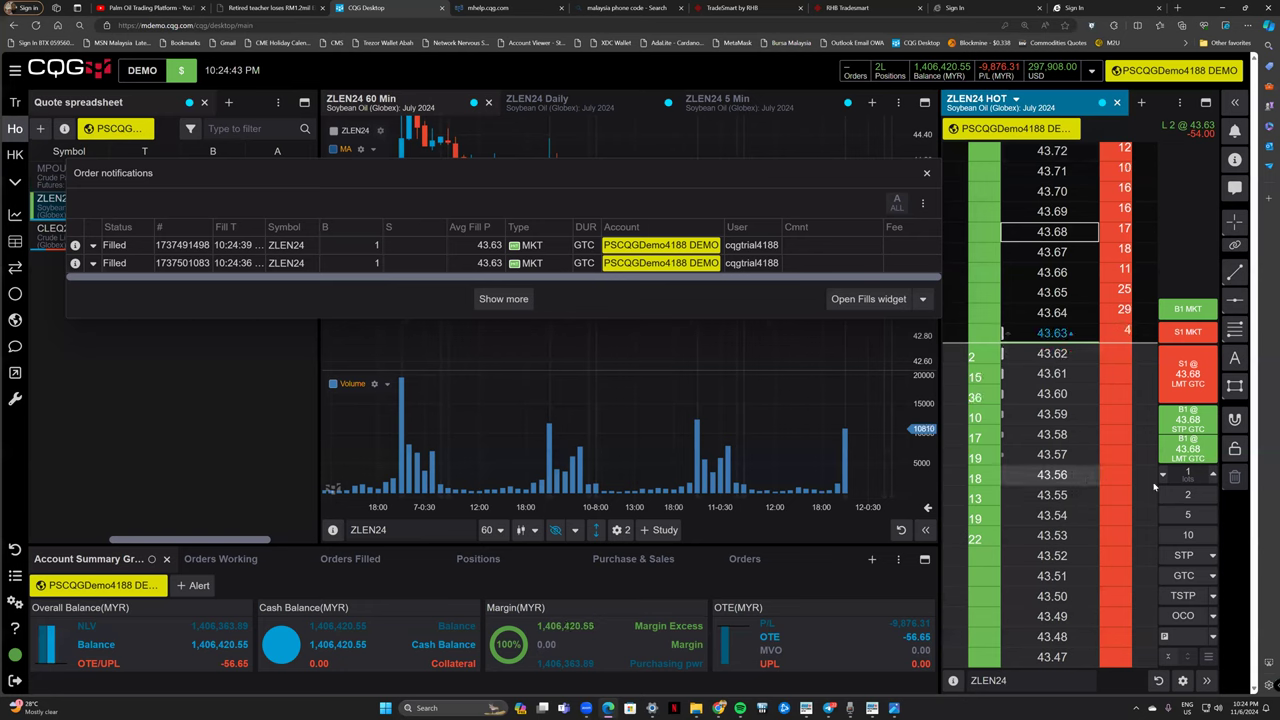
Sell 1 lot of ZLEN24 at market, then buy 1 lot back at market.
{"action": "left_click", "coordinate": [1188, 331]}
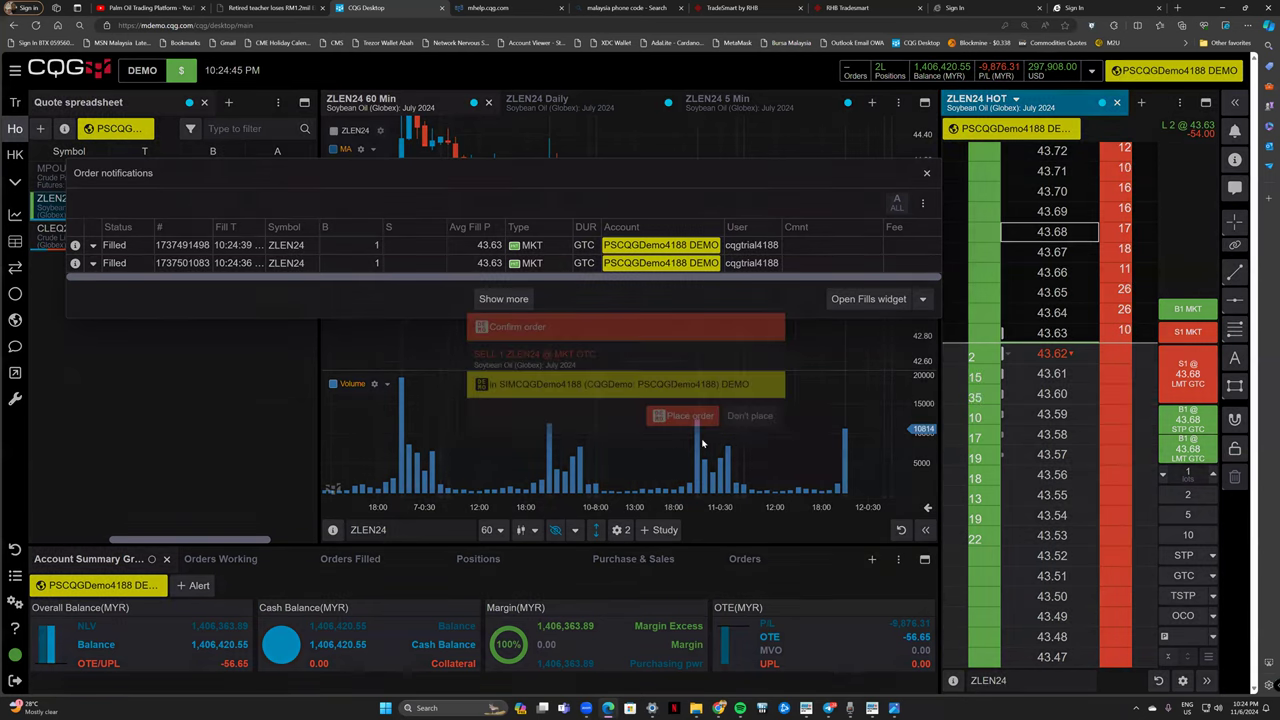
{"action": "left_click", "coordinate": [684, 415]}
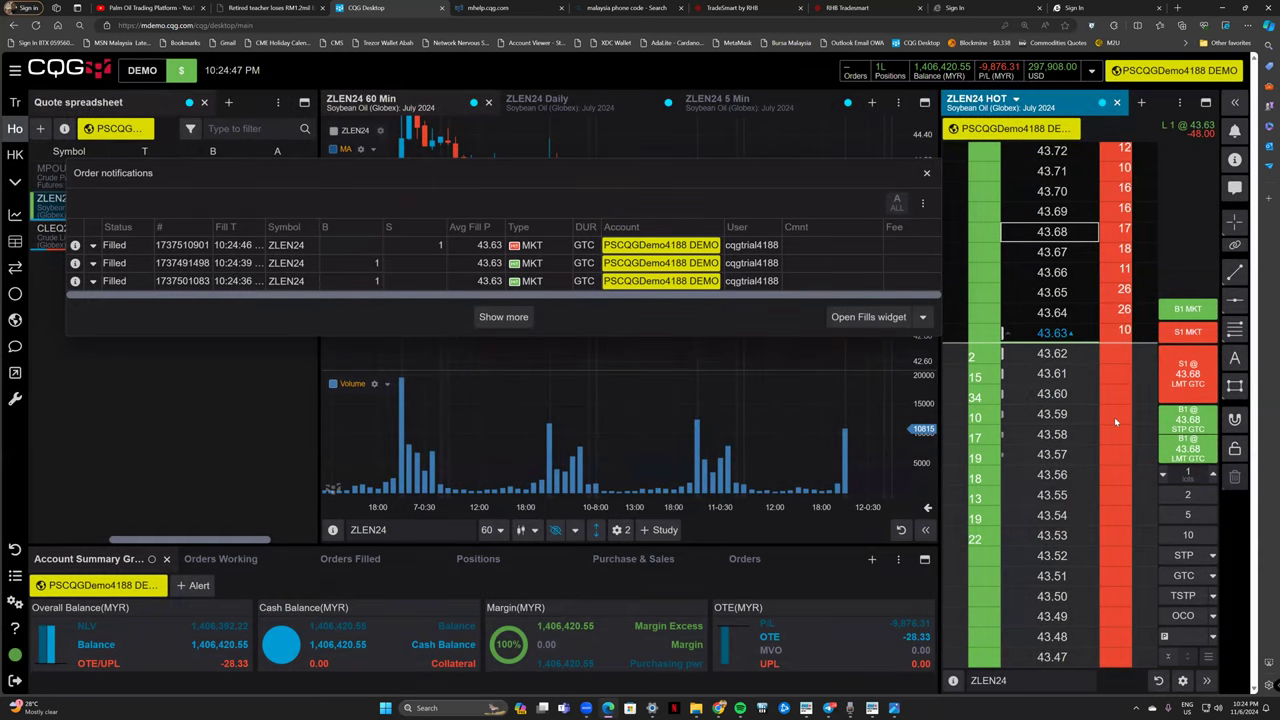
{"action": "left_click", "coordinate": [1187, 312]}
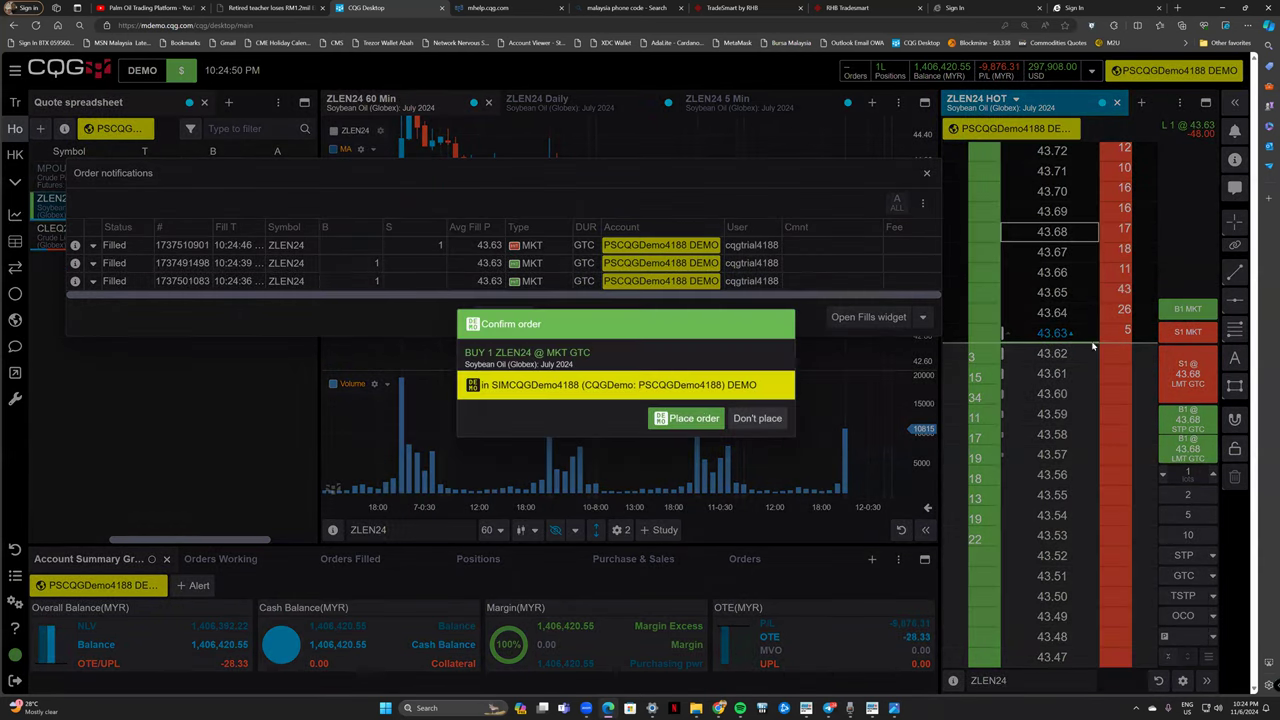
{"action": "left_click", "coordinate": [684, 415]}
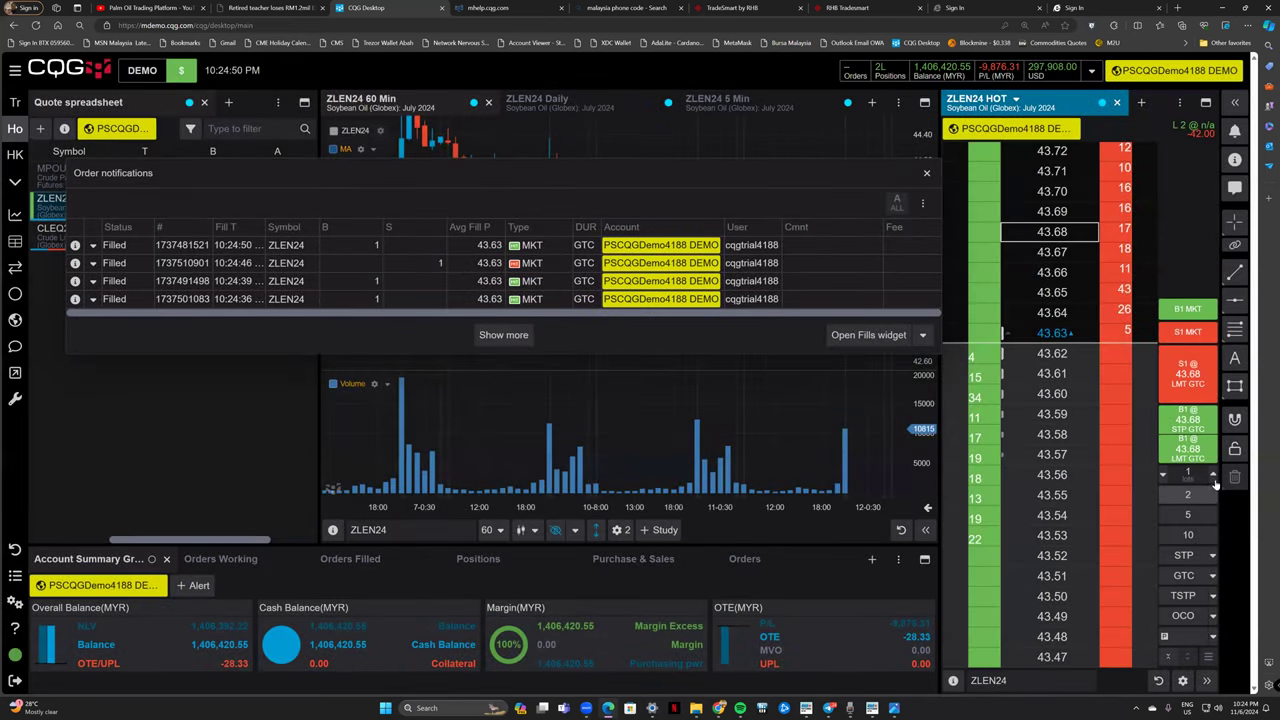
Set the order size to 2 lots, sell ZLEN24 at market and close the order notifications.
{"action": "left_click", "coordinate": [1213, 474]}
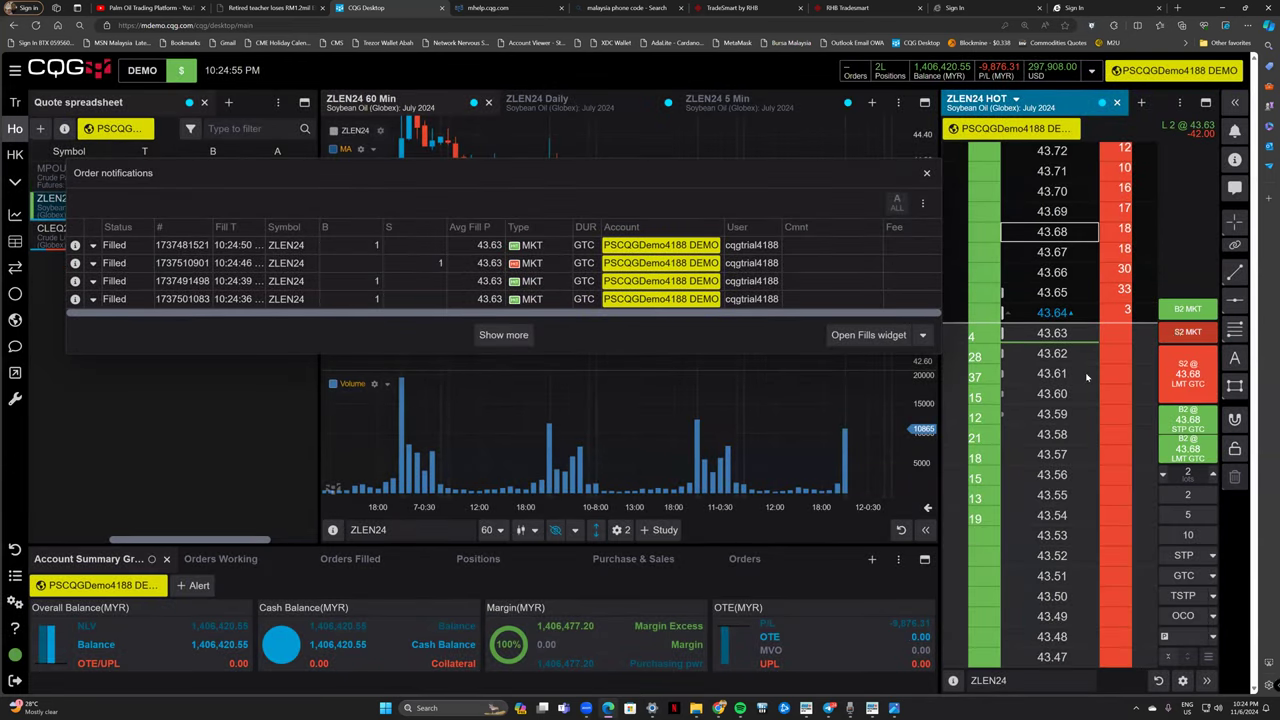
{"action": "left_click", "coordinate": [1188, 331]}
{"action": "left_click", "coordinate": [686, 419]}
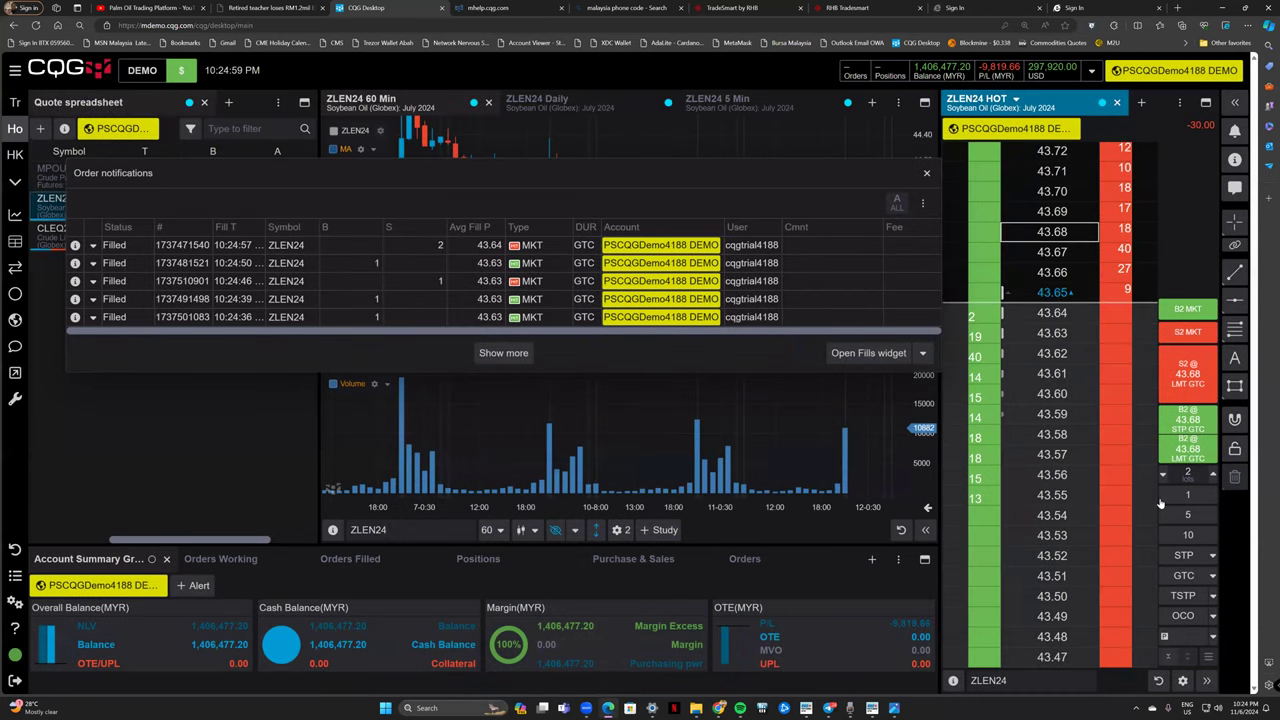
{"action": "left_click", "coordinate": [928, 175]}
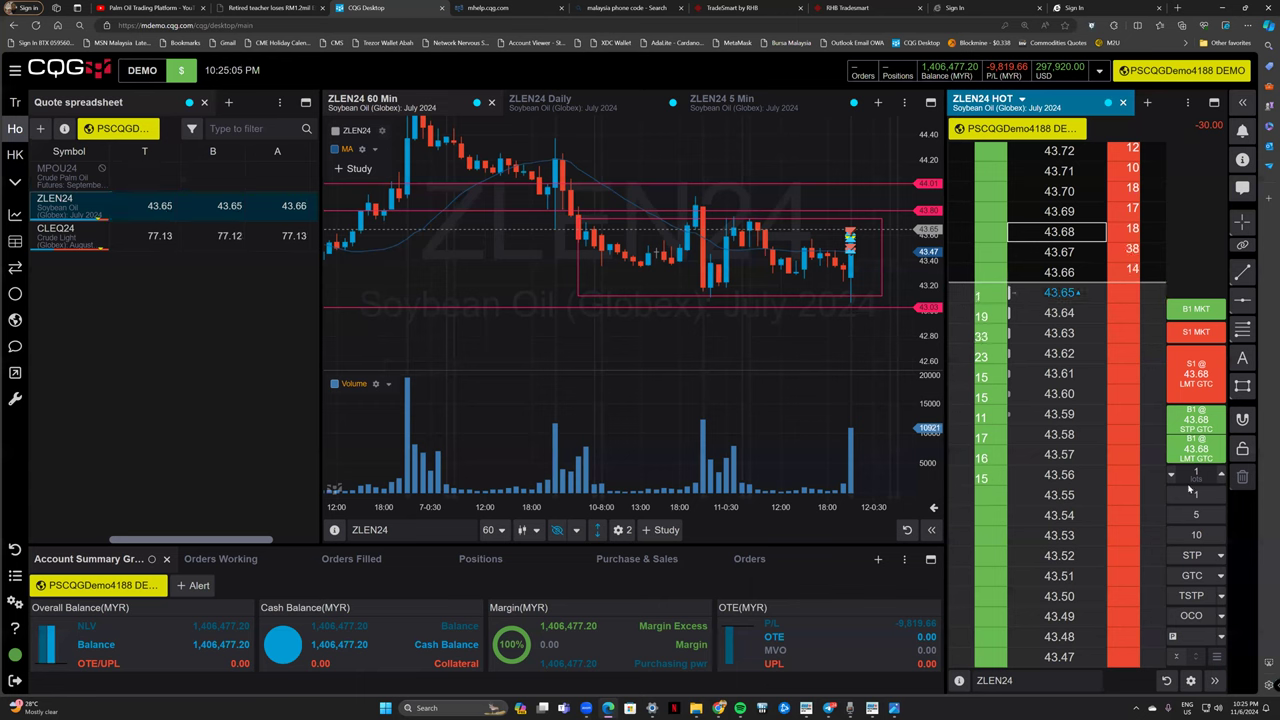
{"action": "left_click", "coordinate": [1207, 127]}
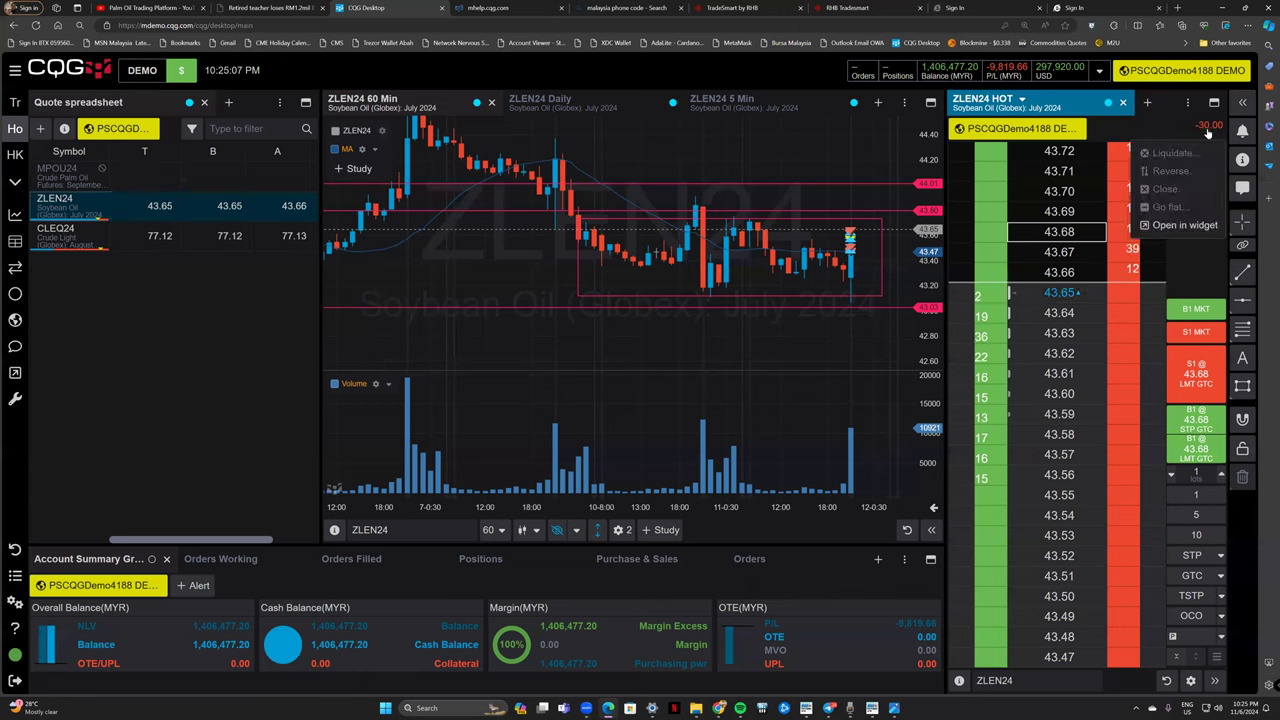
{"action": "left_click", "coordinate": [1168, 128]}
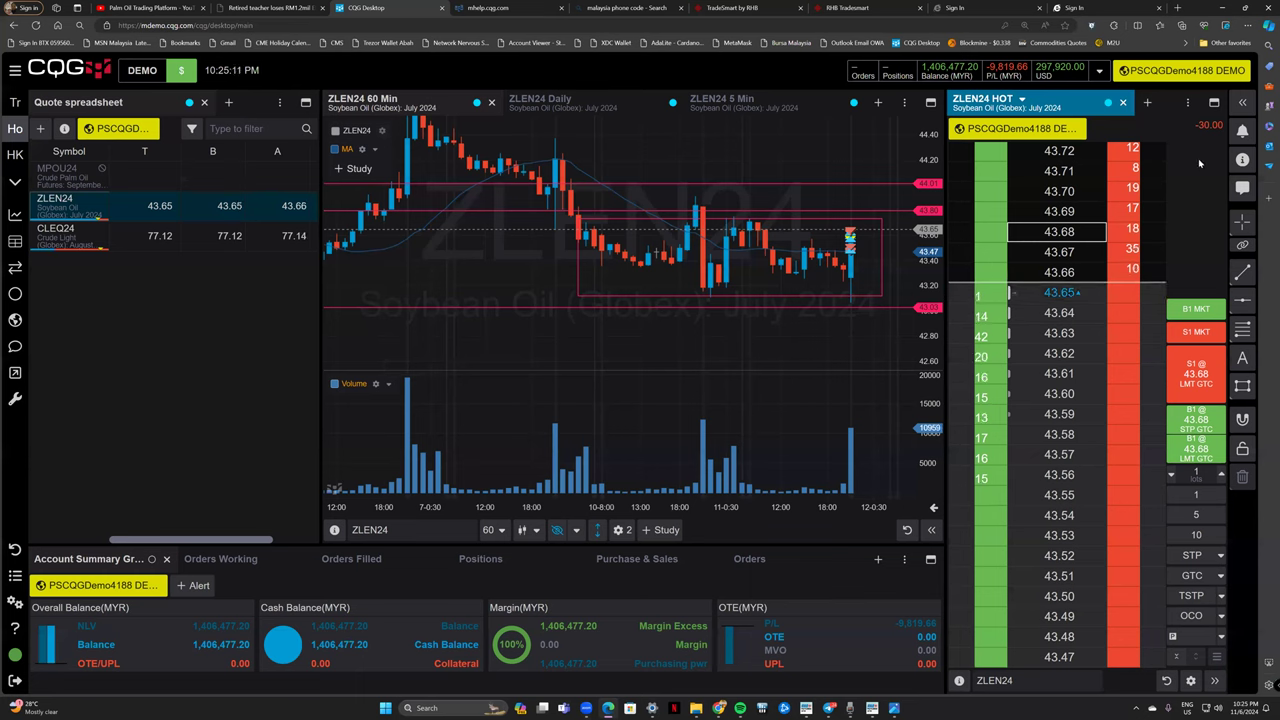
{"action": "left_click", "coordinate": [1181, 313]}
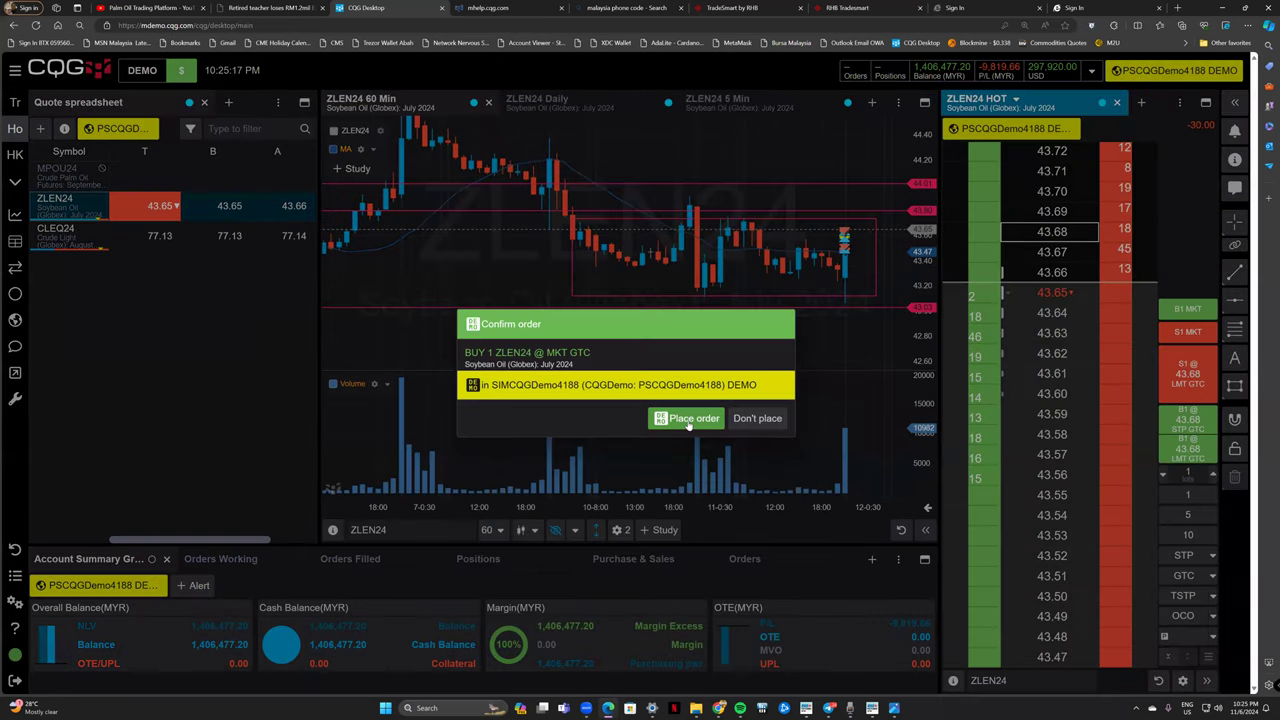
{"action": "left_click", "coordinate": [757, 418]}
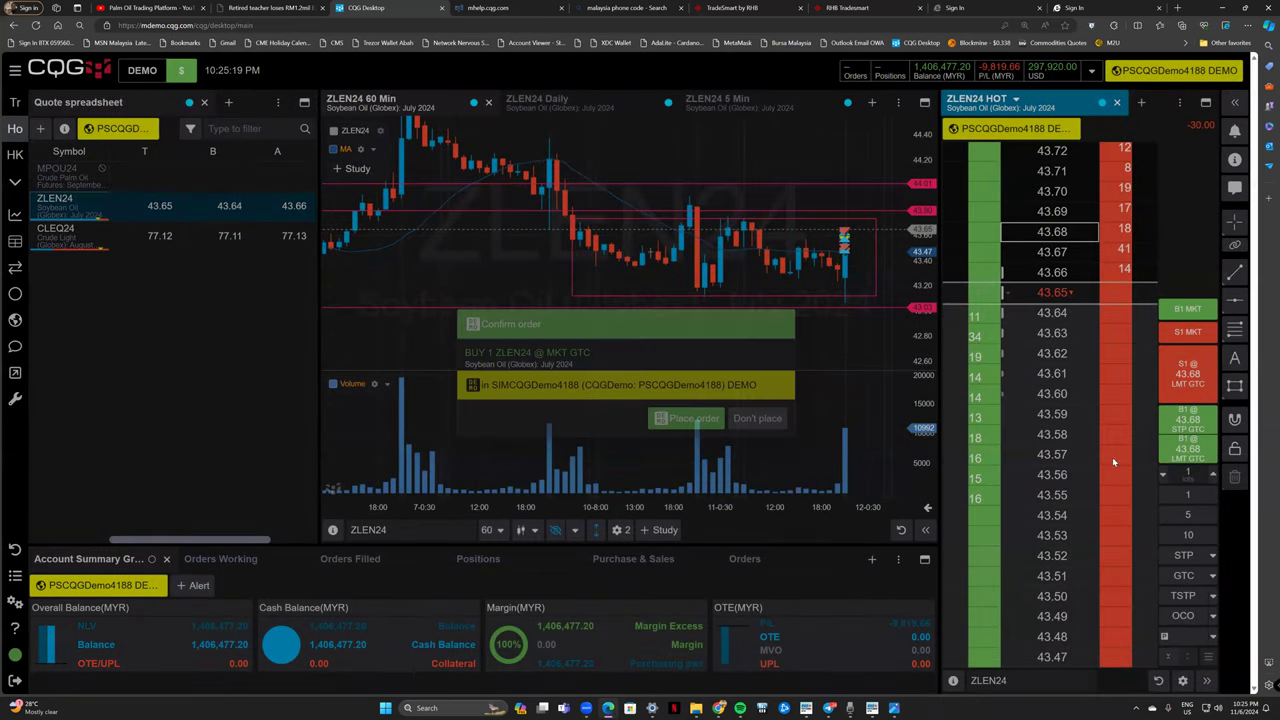
Buy 2 lots of ZLEN24 at market and protect them with a 2-lot GTC sell stop at 43.49.
{"action": "left_click", "coordinate": [1220, 476]}
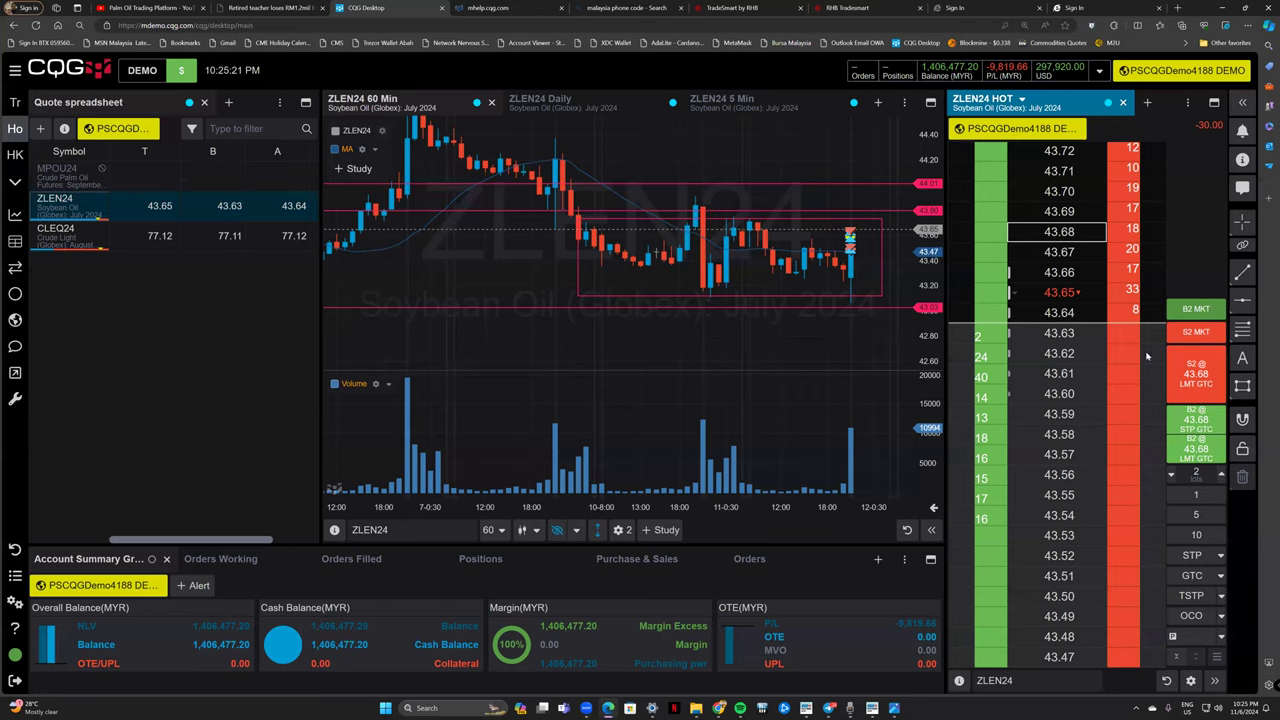
{"action": "left_click", "coordinate": [1196, 309]}
{"action": "key", "text": "Return"}
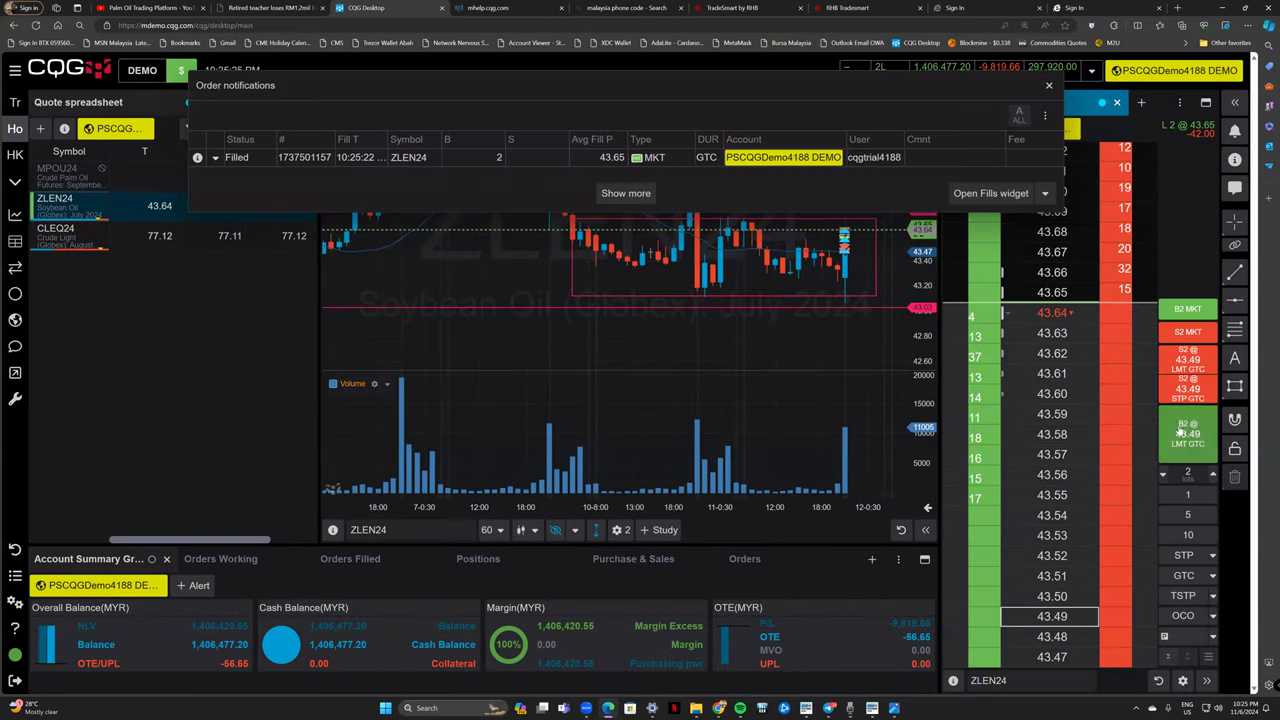
{"action": "left_click", "coordinate": [1186, 389]}
{"action": "key", "text": "Return"}
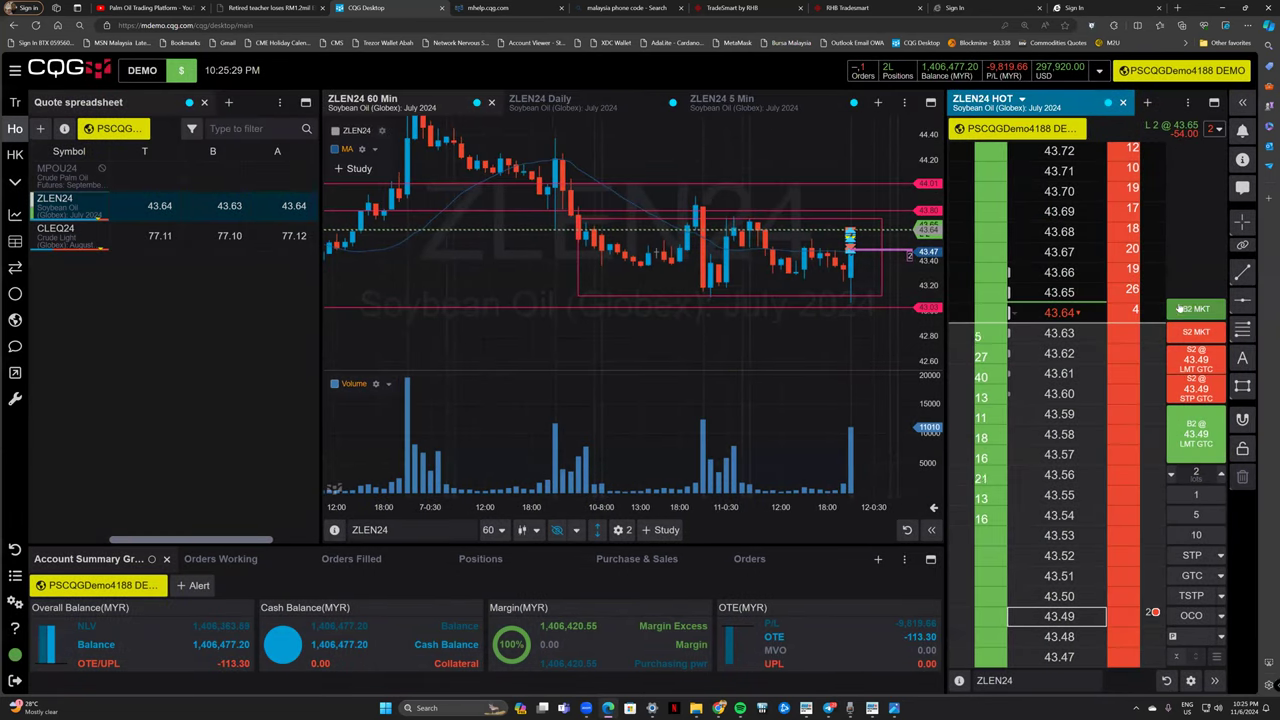
Set the order size to 1 lot, sell ZLEN24 at market and close the order notifications.
{"action": "left_click", "coordinate": [1190, 494]}
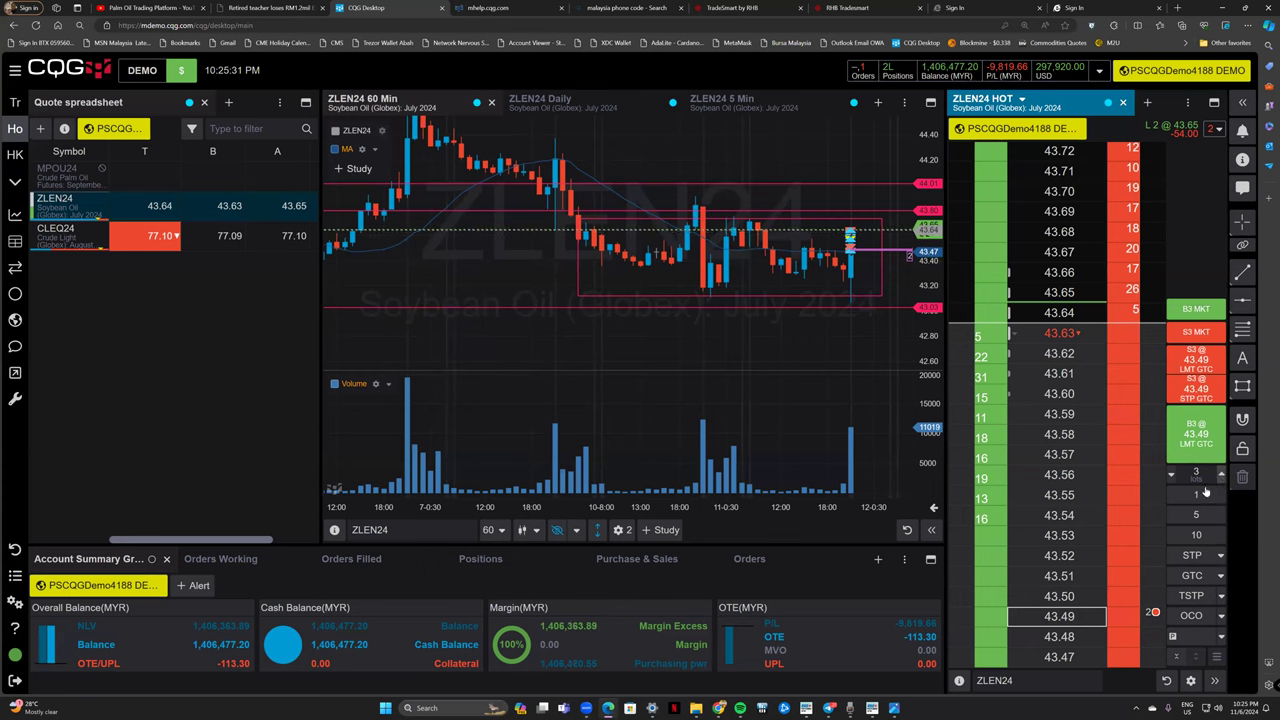
{"action": "left_click", "coordinate": [1195, 494]}
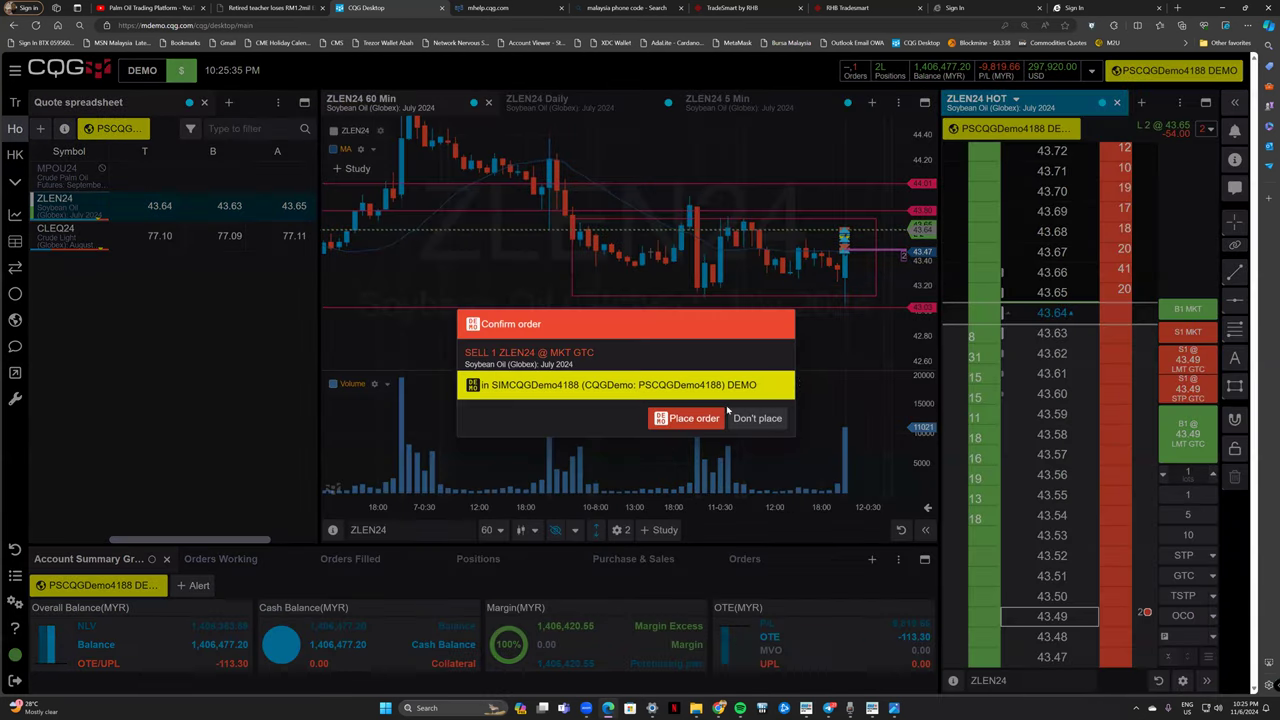
{"action": "key", "text": "Return"}
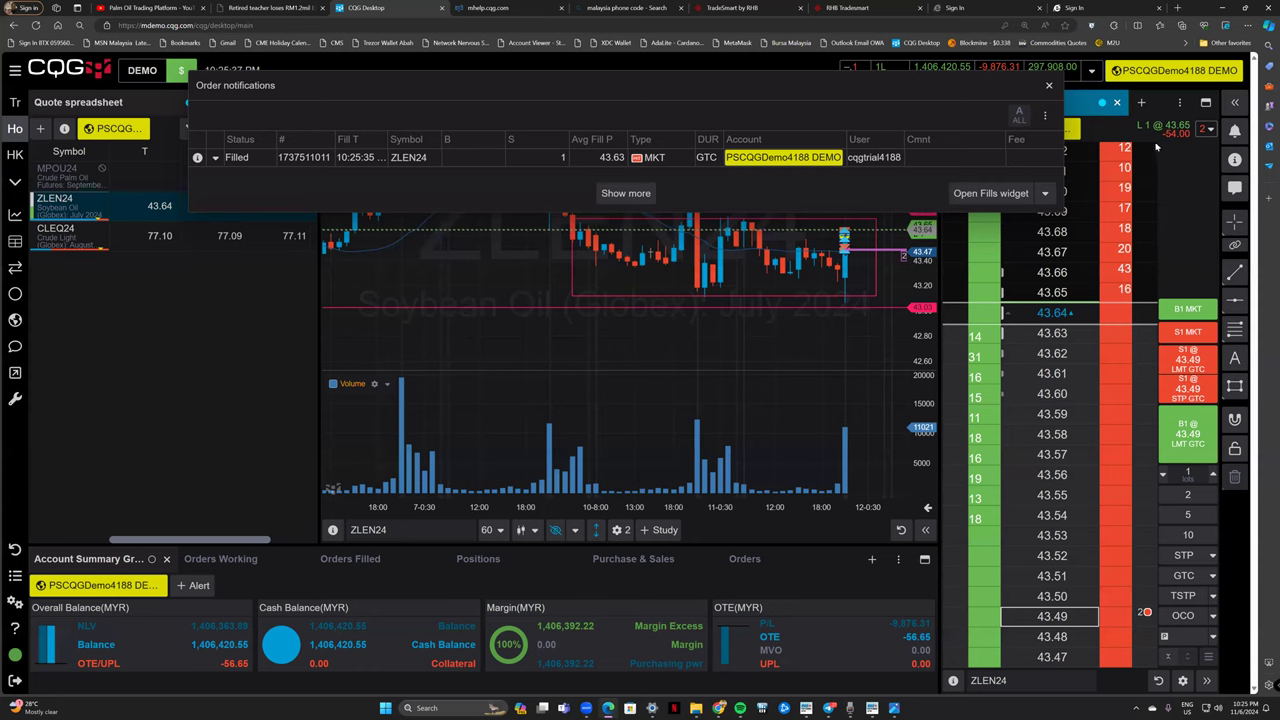
{"action": "left_click", "coordinate": [1048, 86]}
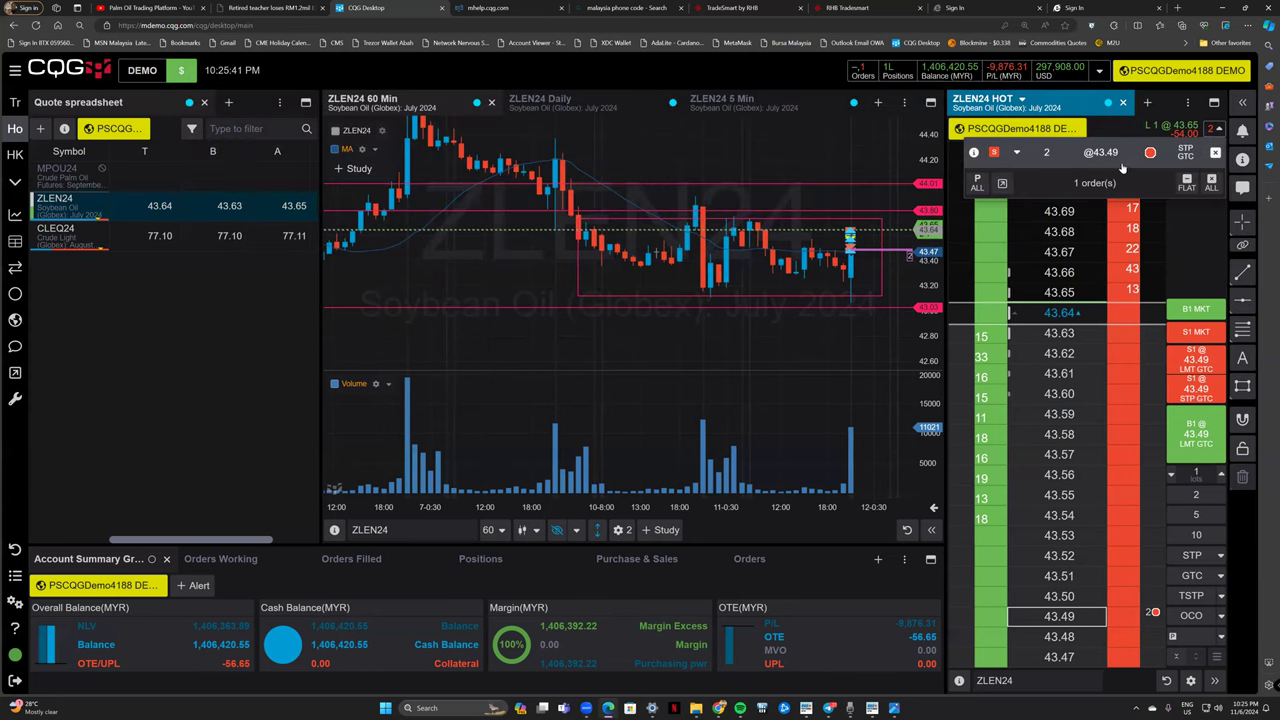
Show the orders list and modify the working ZLEN24 sell stop at 43.49 to 1 lot.
{"action": "left_click", "coordinate": [749, 559]}
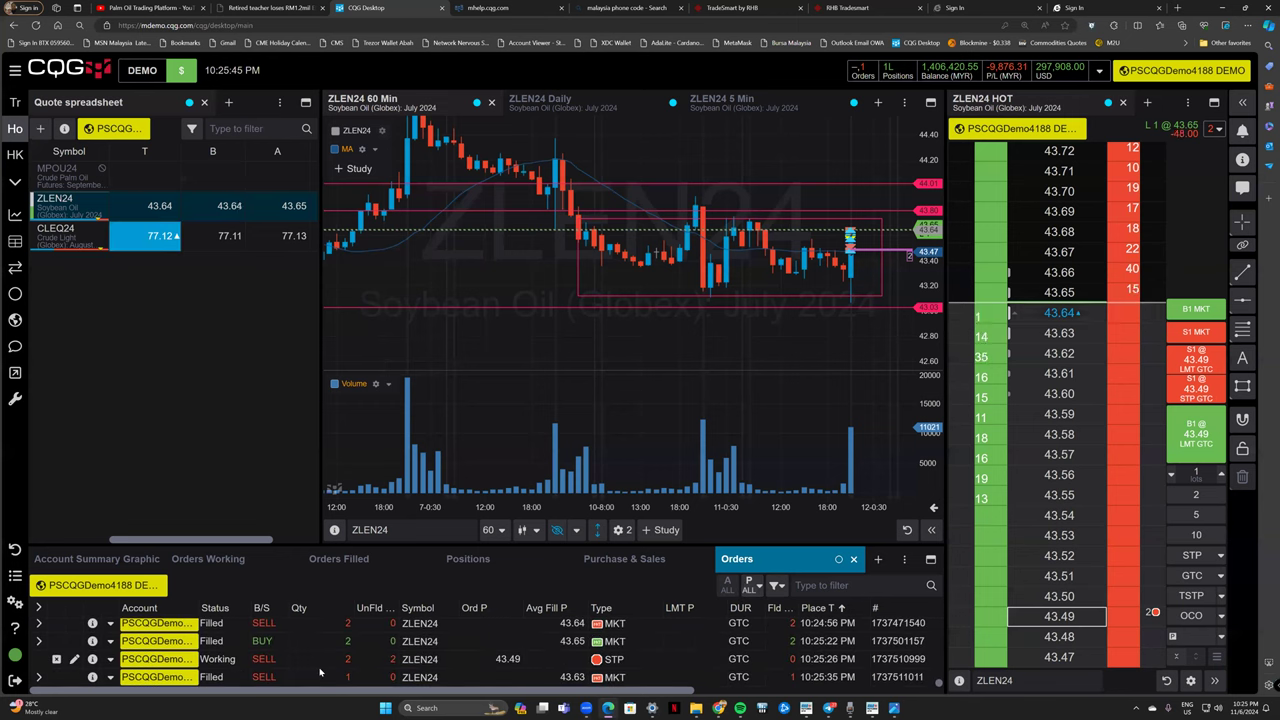
{"action": "left_click", "coordinate": [1212, 129]}
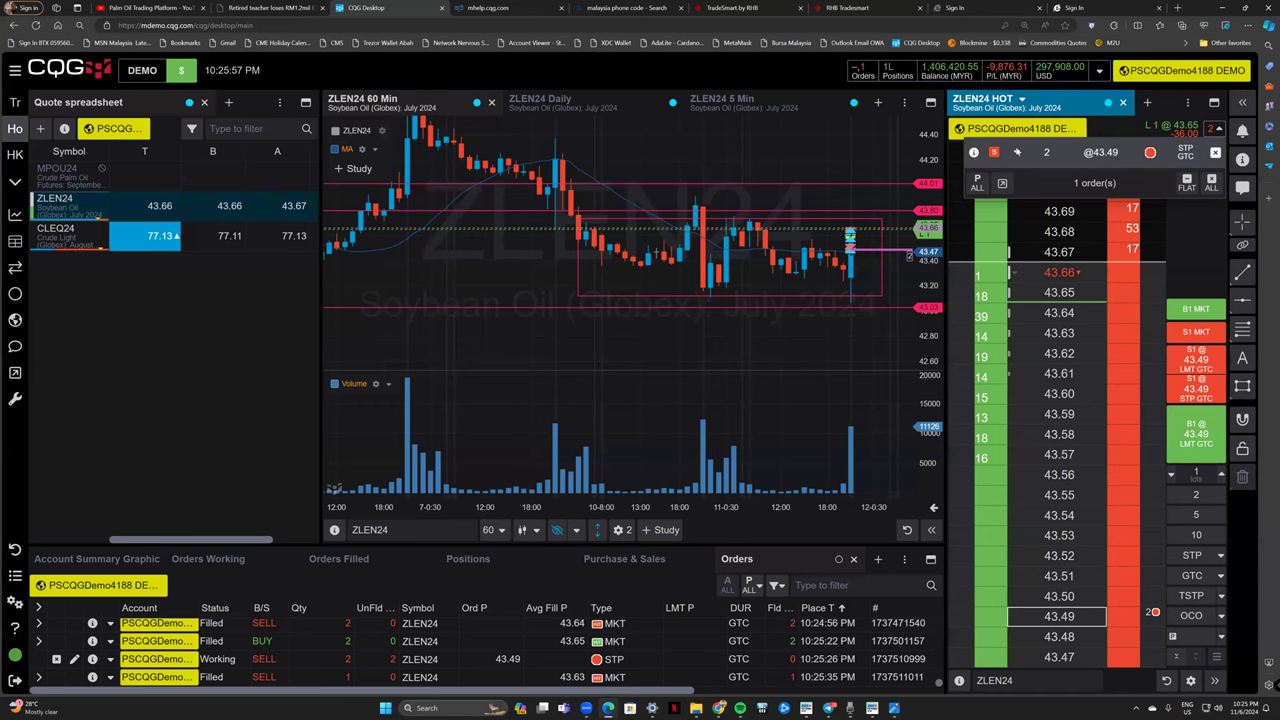
{"action": "left_click", "coordinate": [1095, 183]}
{"action": "key", "text": "Escape"}
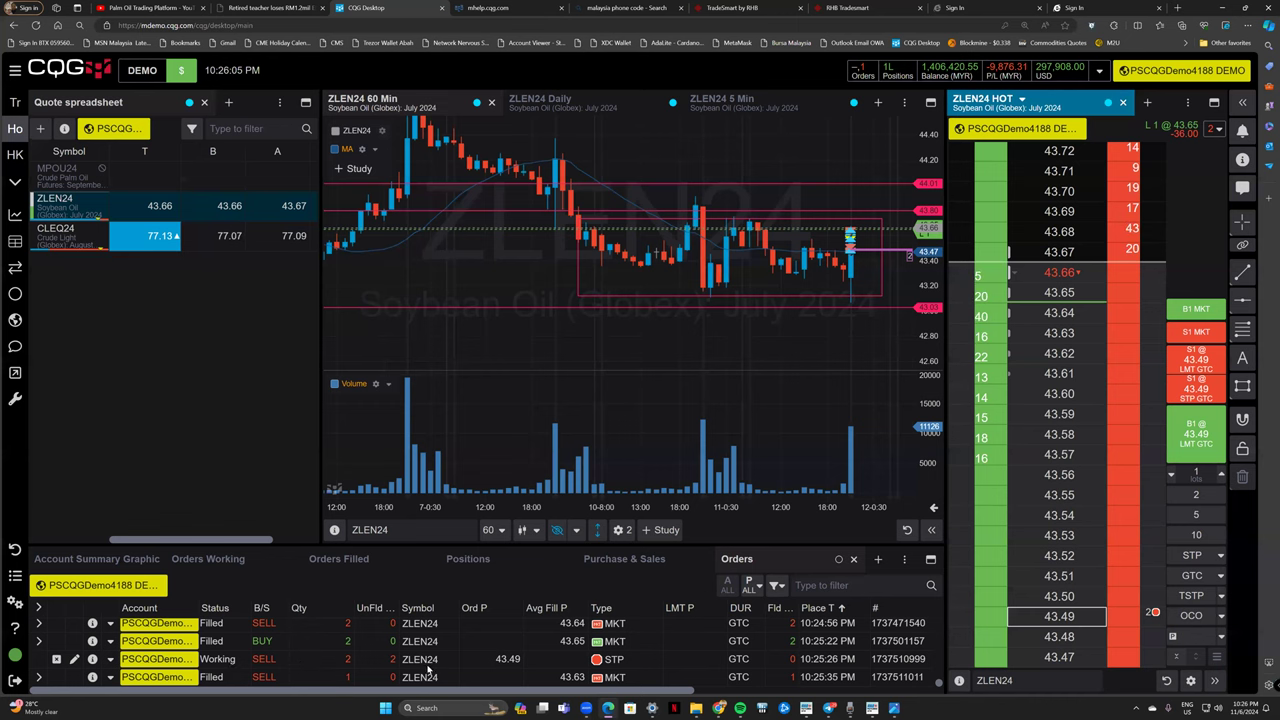
{"action": "left_click", "coordinate": [74, 659]}
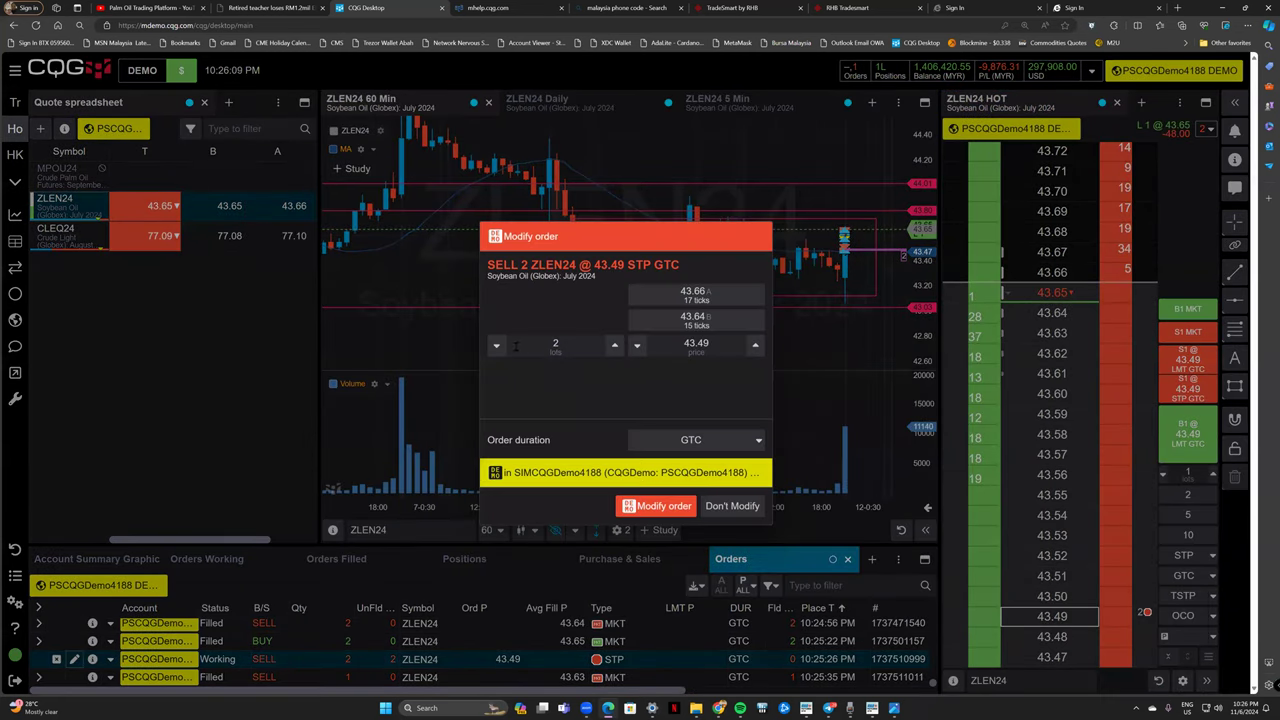
{"action": "left_click", "coordinate": [656, 506]}
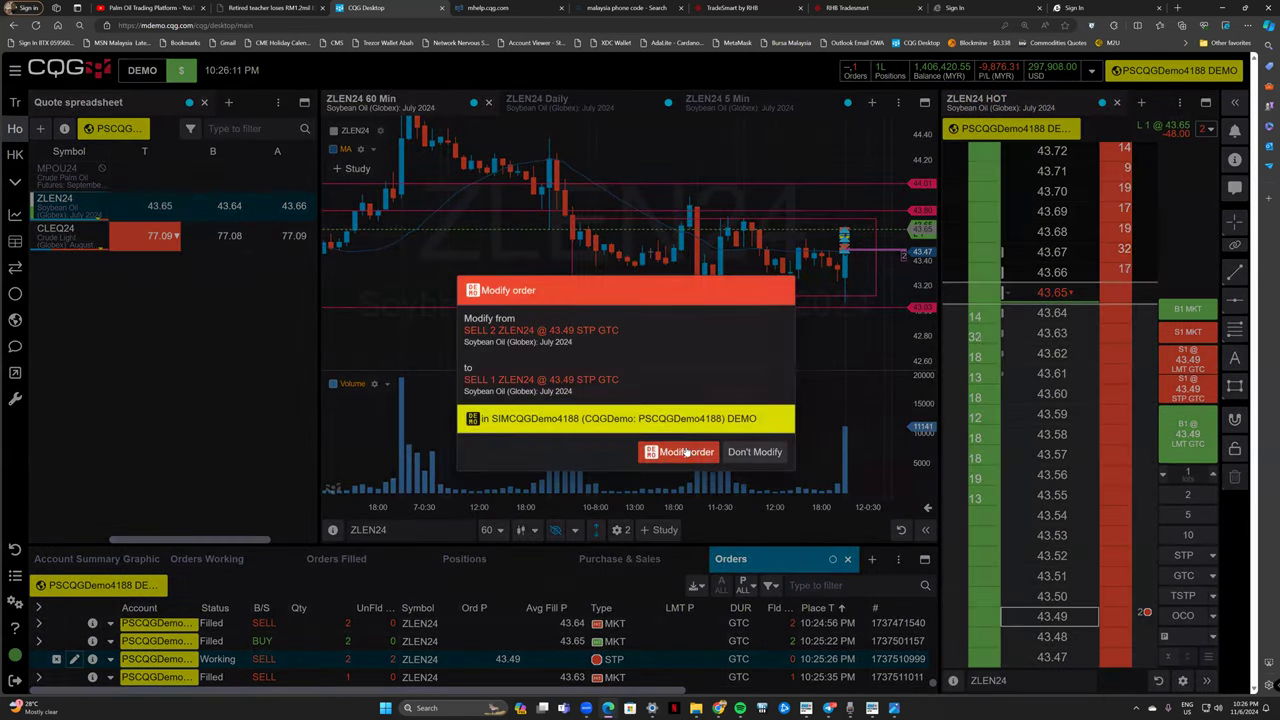
{"action": "left_click", "coordinate": [628, 449]}
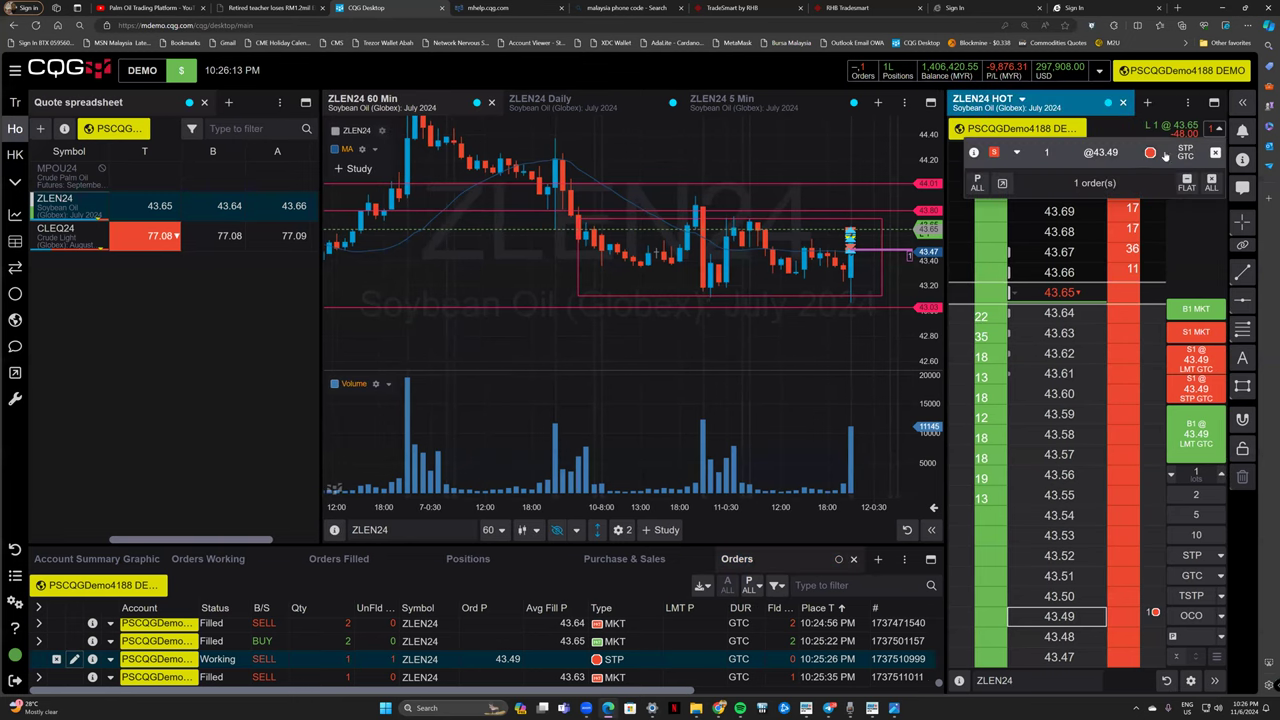
{"action": "left_click", "coordinate": [1017, 153]}
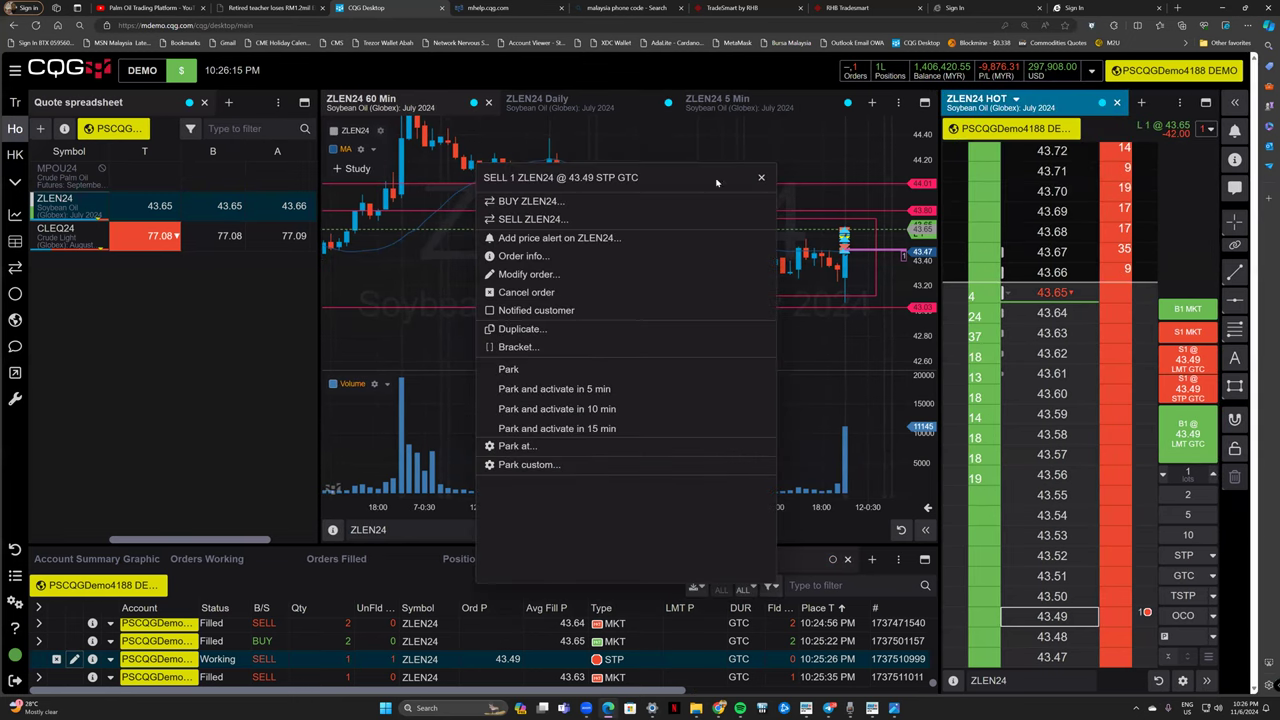
{"action": "left_click", "coordinate": [523, 274]}
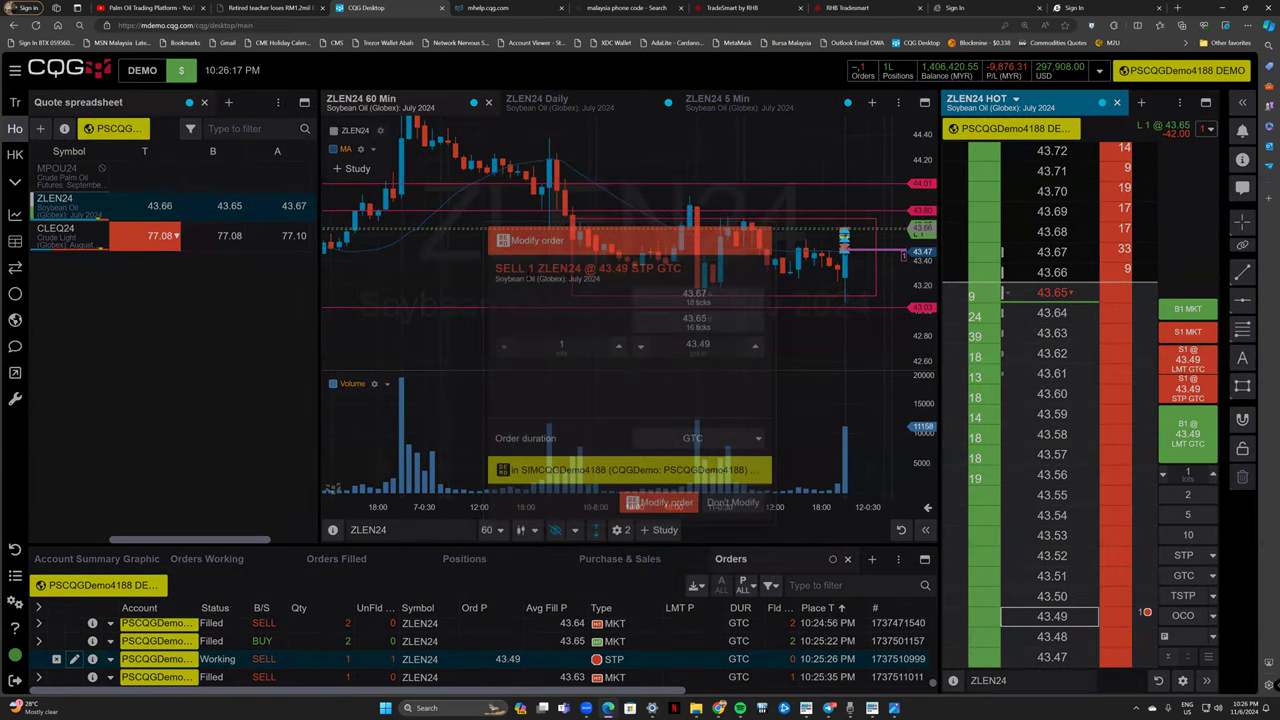
{"action": "left_click", "coordinate": [615, 346]}
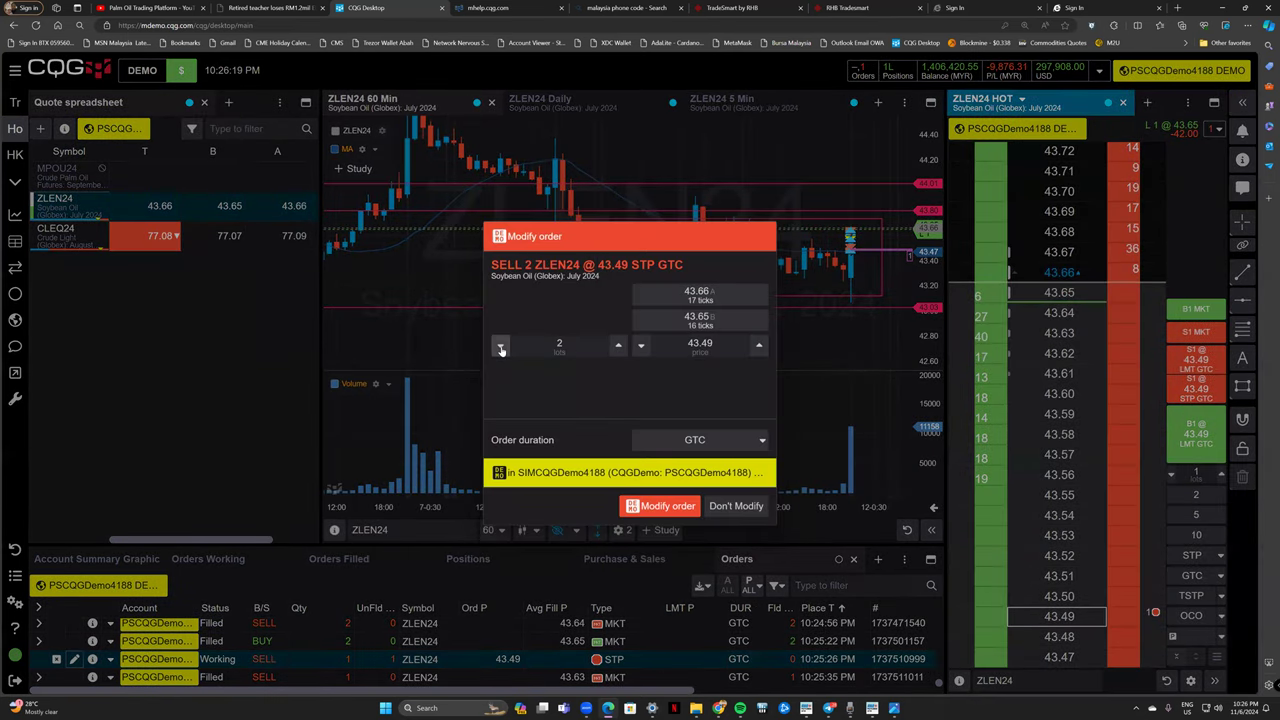
{"action": "left_click", "coordinate": [500, 345]}
{"action": "left_click", "coordinate": [736, 506]}
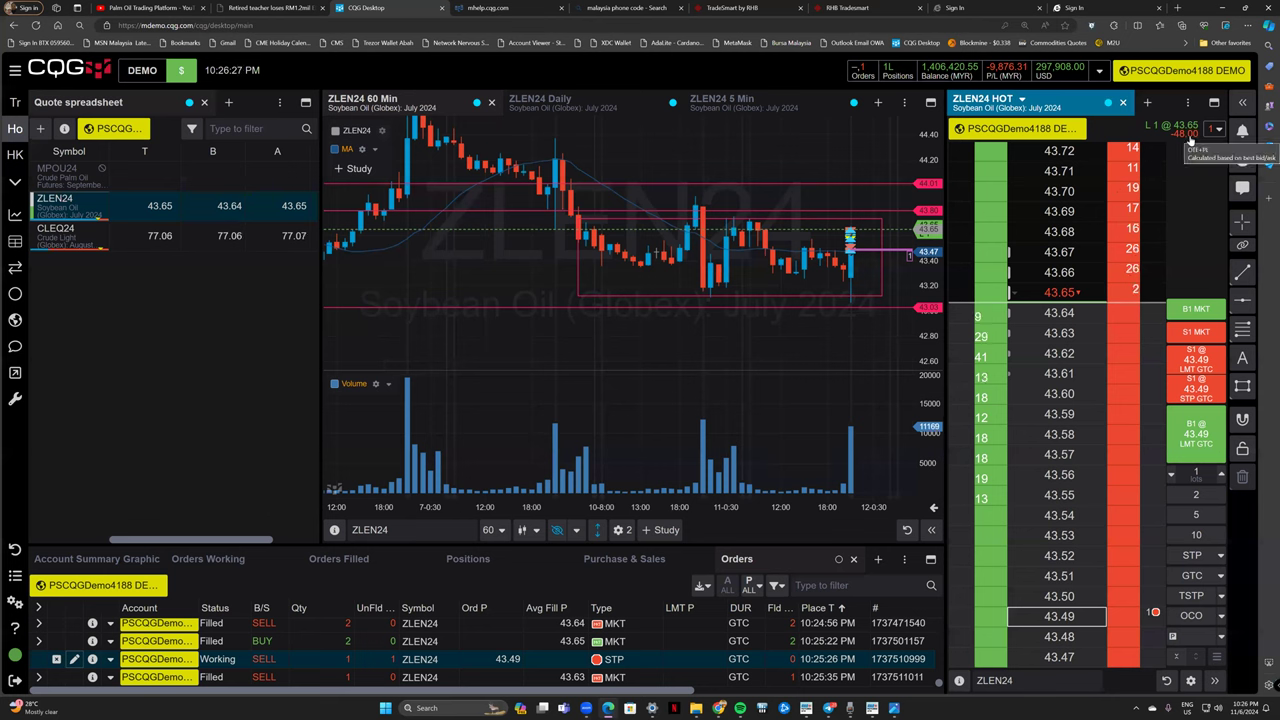
Examine the position, order and price display options of the ZLEN24 60 Min chart.
{"action": "left_click", "coordinate": [557, 530]}
{"action": "left_click", "coordinate": [557, 530]}
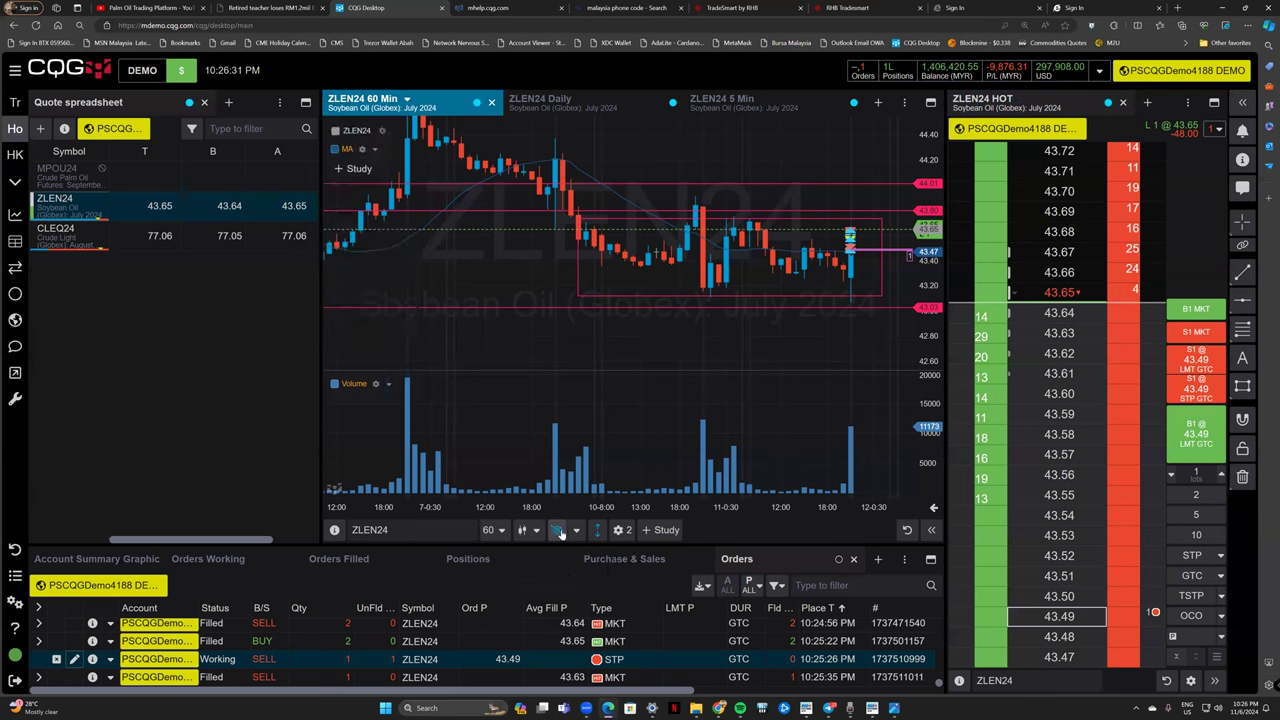
{"action": "left_click", "coordinate": [620, 530]}
{"action": "scroll", "coordinate": [620, 440], "scroll_direction": "down", "scroll_amount": 3}
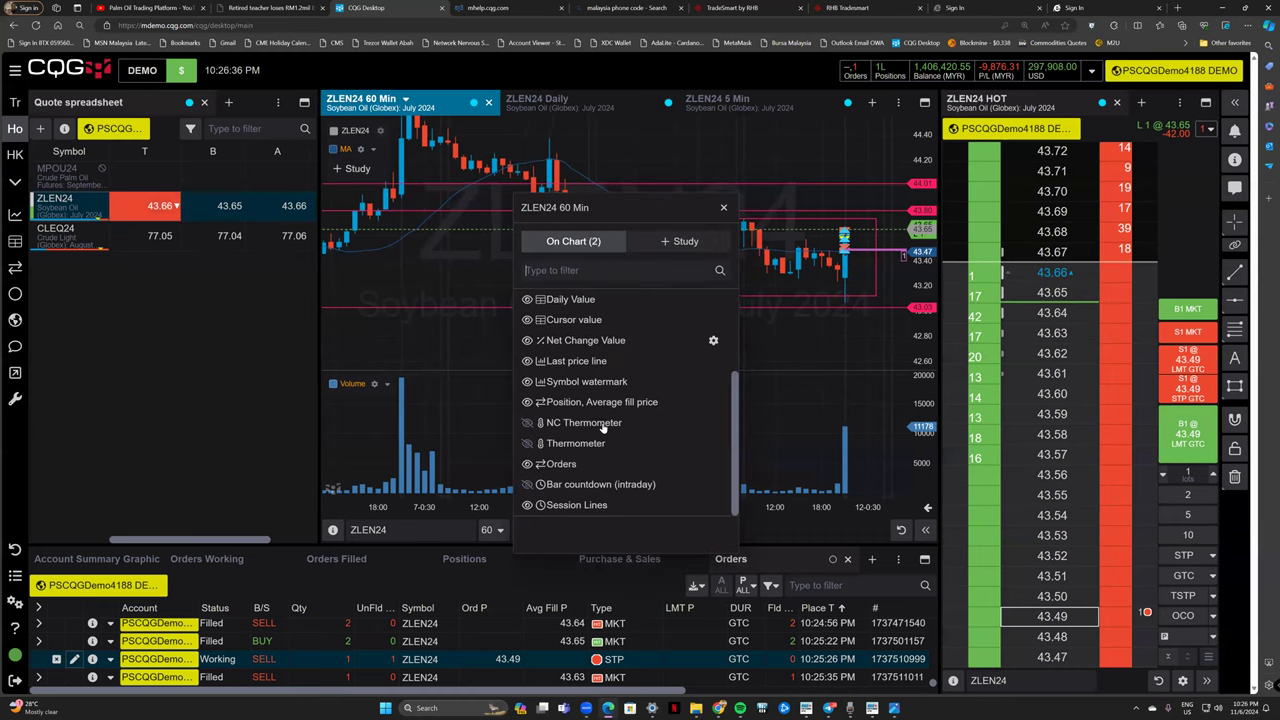
{"action": "left_click", "coordinate": [723, 207]}
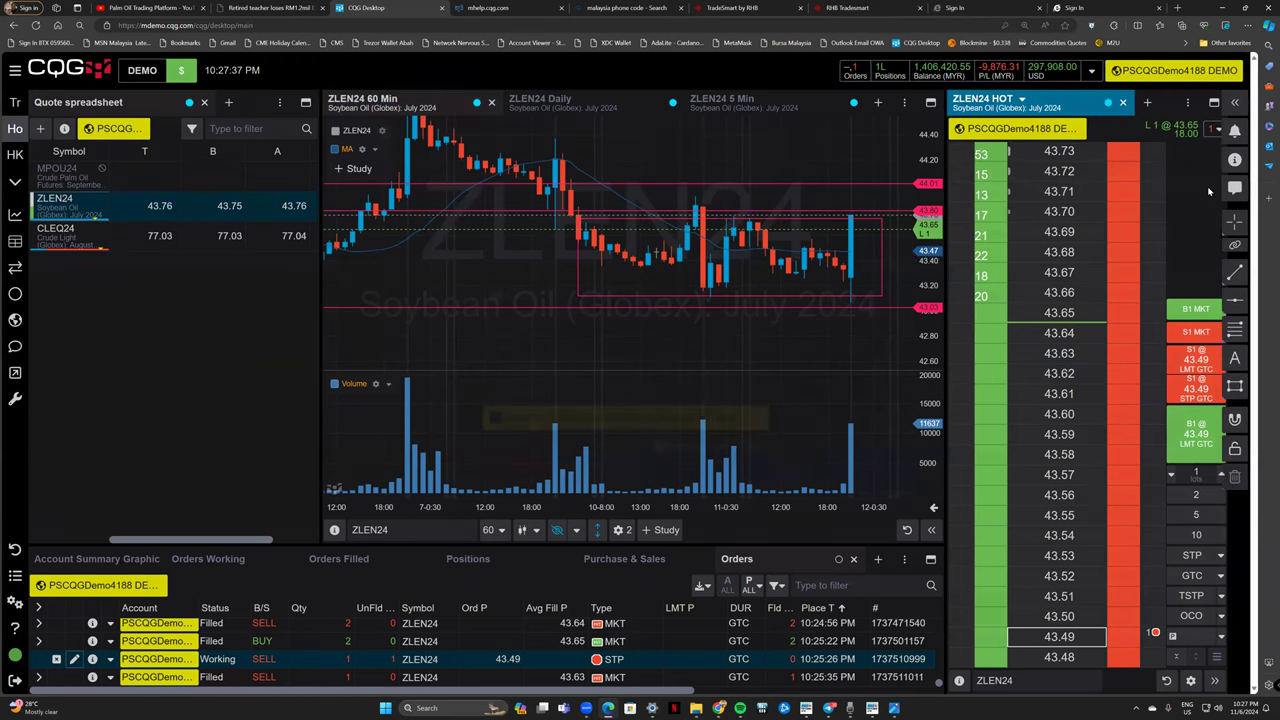
Cancel the working ZLEN24 sell stop at 43.49 and liquidate the remaining long position at market.
{"action": "left_click", "coordinate": [1212, 130]}
{"action": "key", "text": "Return"}
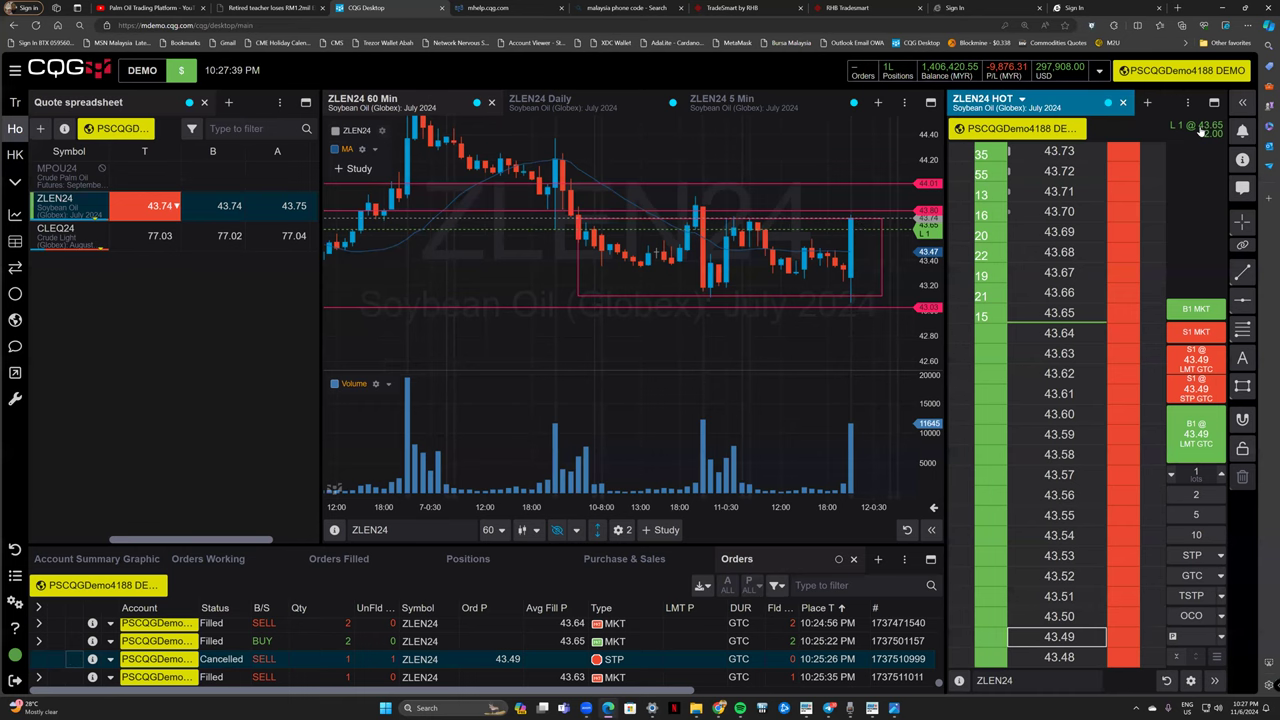
{"action": "left_click", "coordinate": [1200, 133]}
{"action": "left_click", "coordinate": [1176, 154]}
{"action": "left_click", "coordinate": [710, 437]}
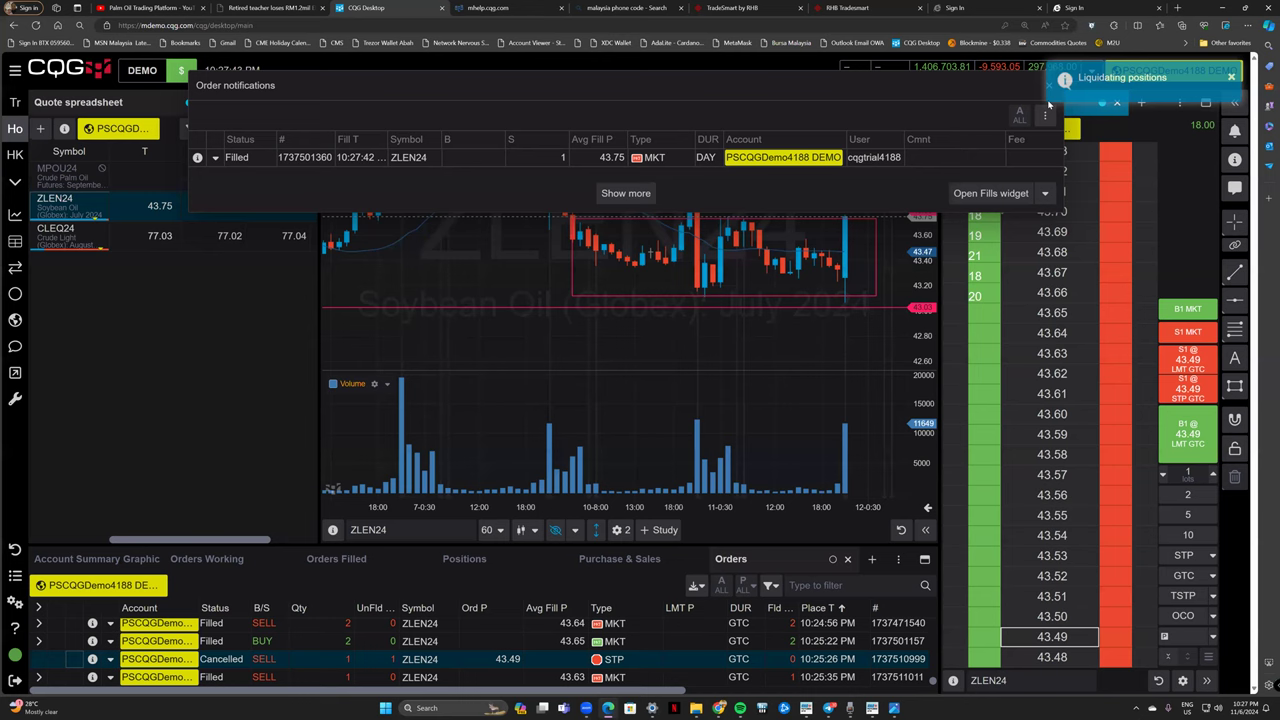
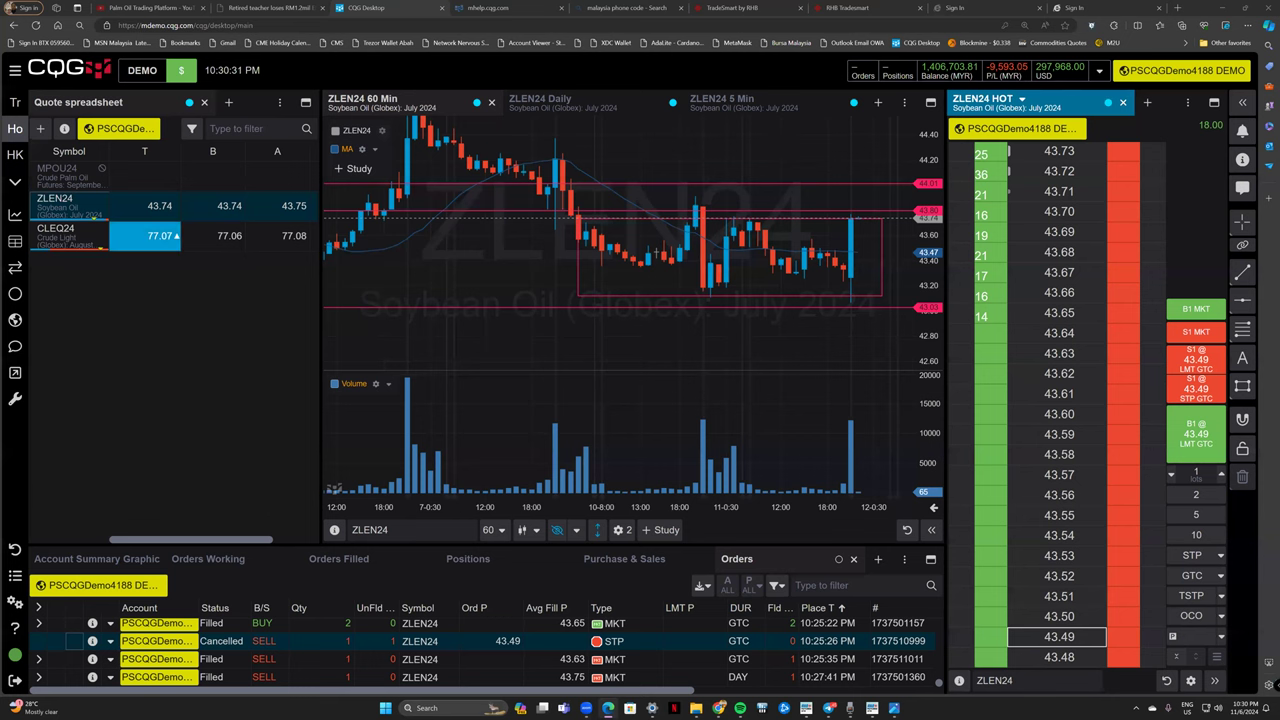
Examine the studies available for the ZLEN24 60 Min chart and leave the list without adding one.
{"action": "left_click", "coordinate": [662, 530]}
{"action": "scroll", "coordinate": [657, 440], "scroll_direction": "down", "scroll_amount": 5}
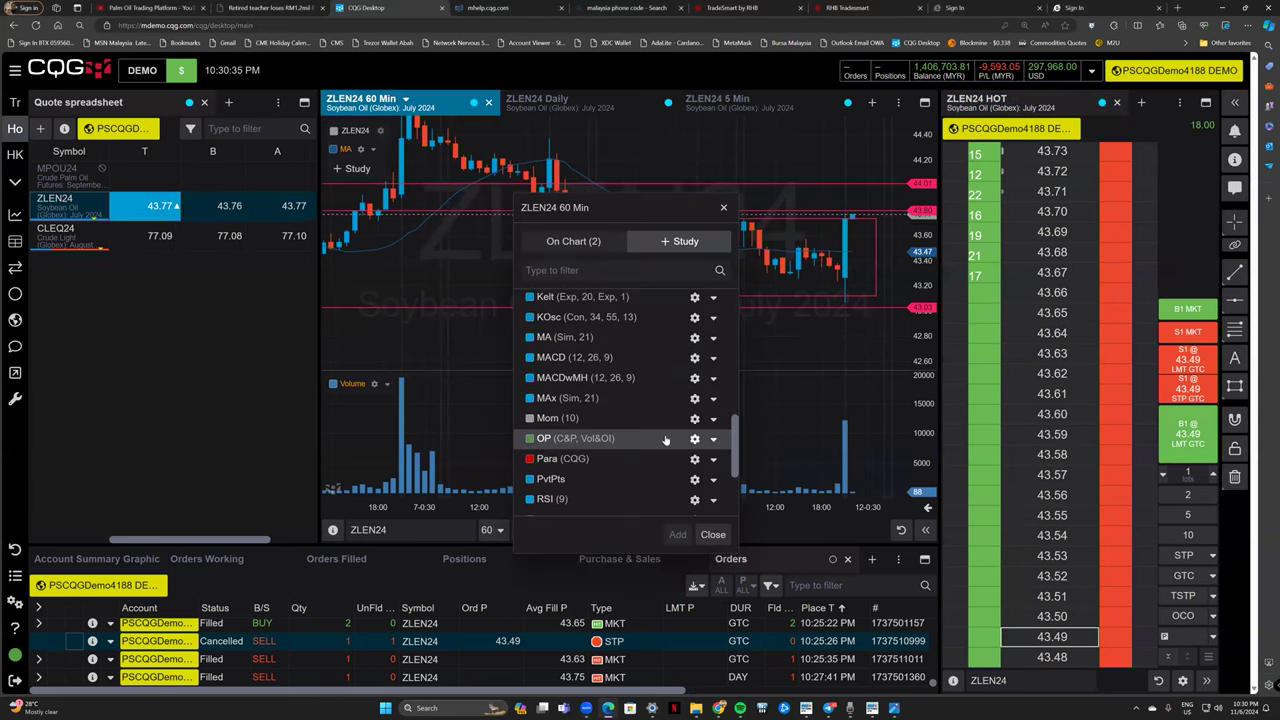
{"action": "scroll", "coordinate": [655, 442], "scroll_direction": "down", "scroll_amount": 3}
{"action": "scroll", "coordinate": [659, 450], "scroll_direction": "up", "scroll_amount": 5}
{"action": "scroll", "coordinate": [662, 445], "scroll_direction": "down", "scroll_amount": 3}
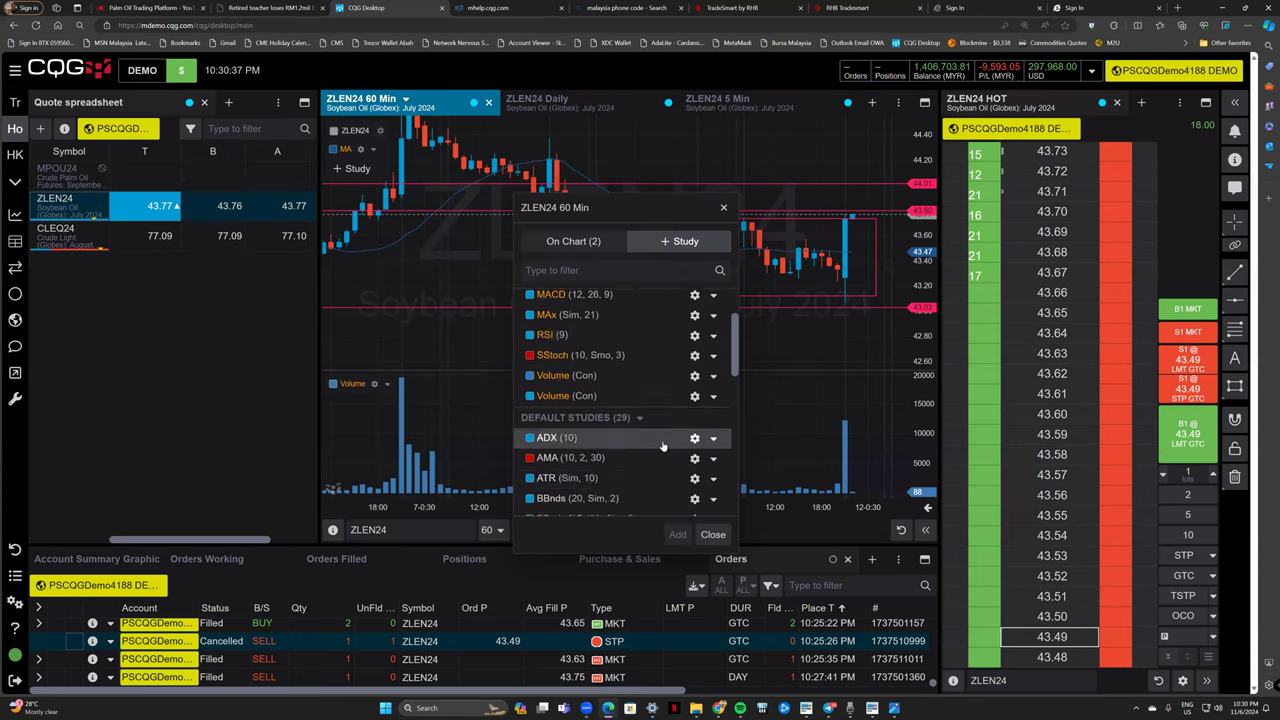
{"action": "left_click", "coordinate": [724, 208]}
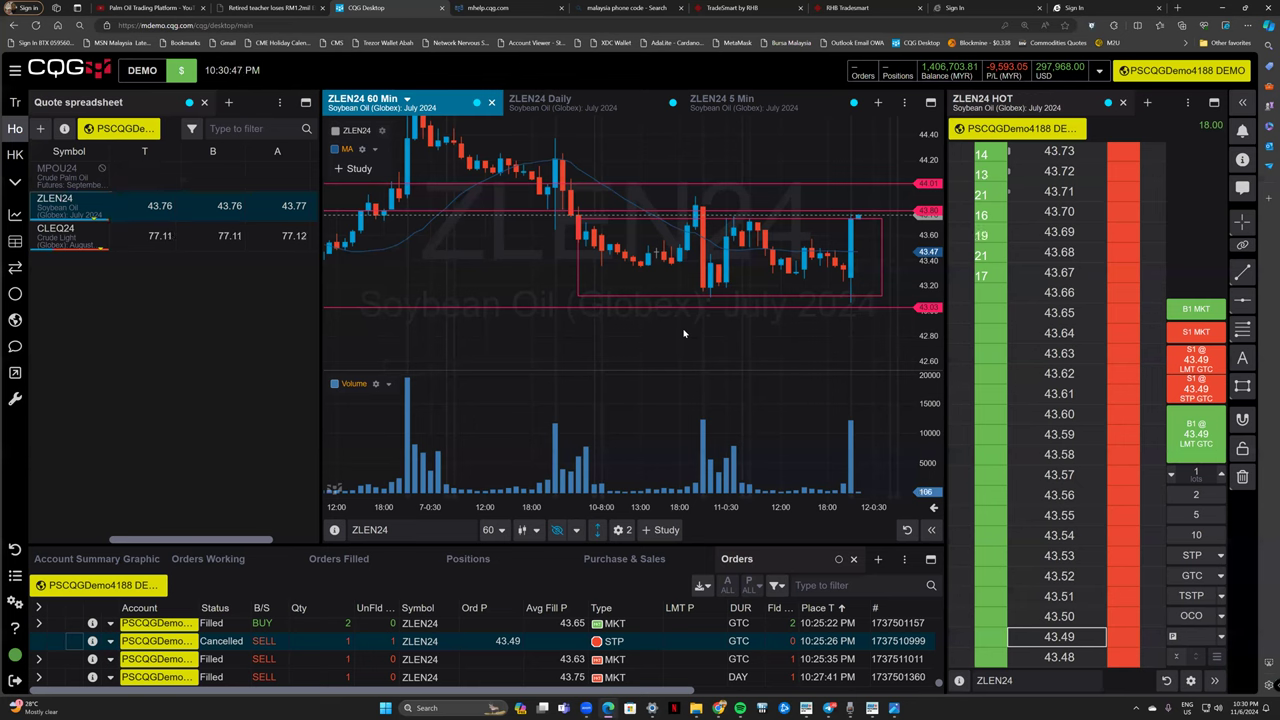
{"action": "left_click", "coordinate": [1222, 8]}
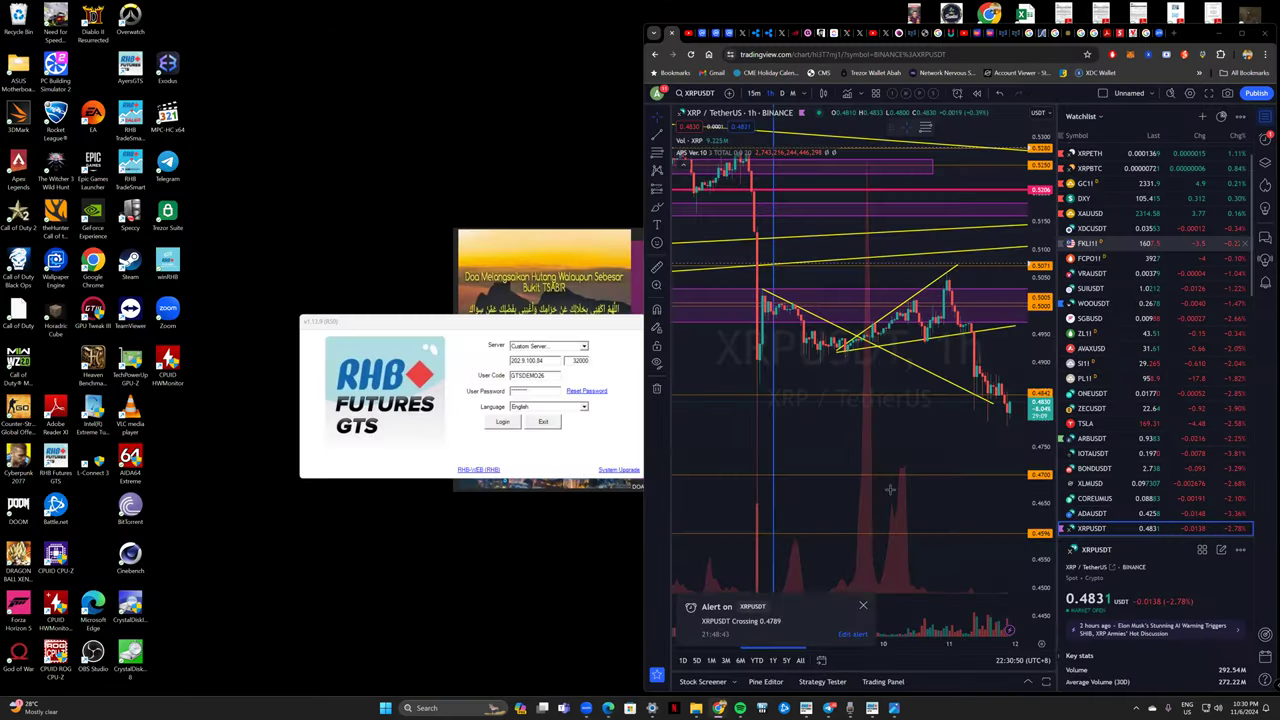
{"action": "left_click", "coordinate": [1148, 88]}
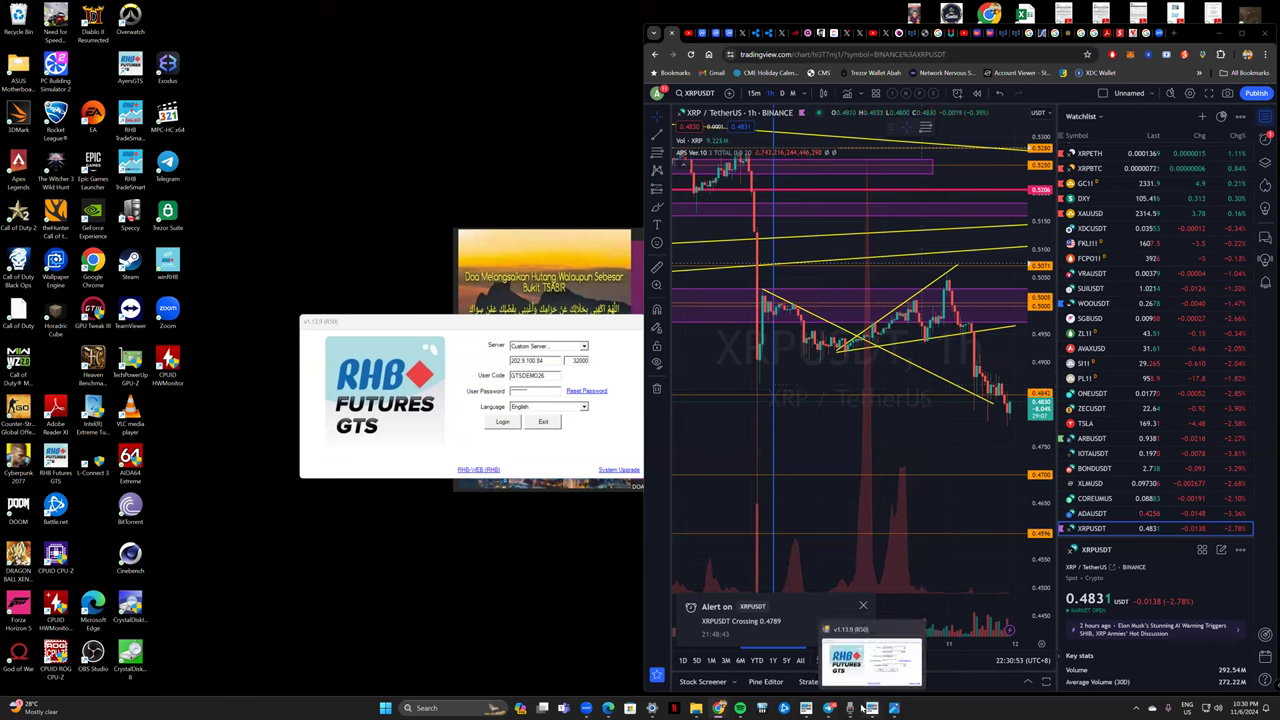
{"action": "mouse_move", "coordinate": [719, 708]}
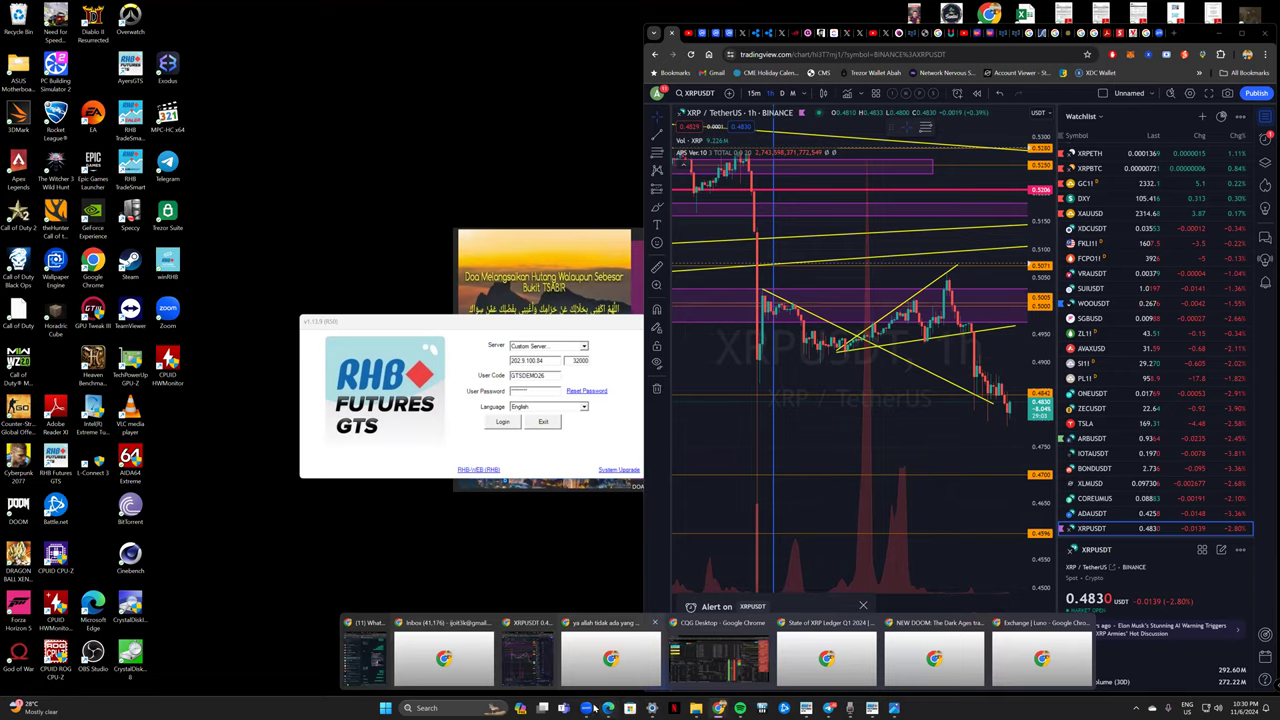
{"action": "left_click", "coordinate": [600, 709]}
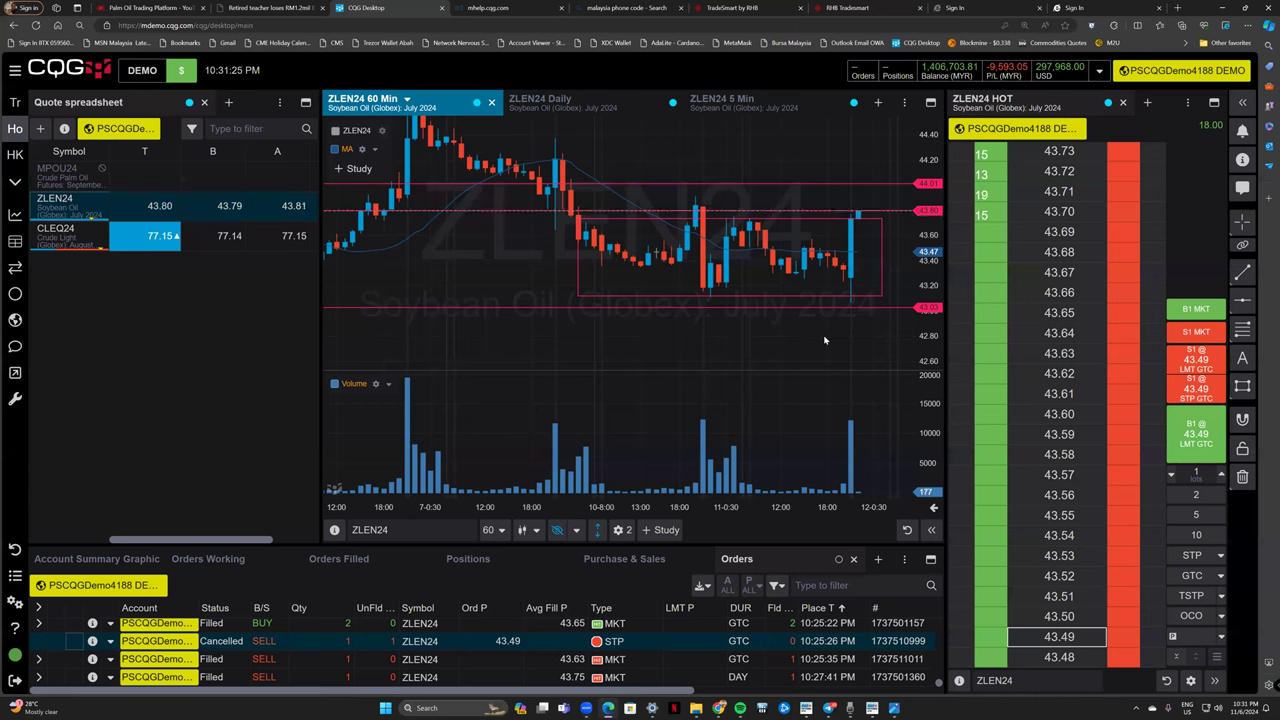
Buy 1 lot of ZLEN24 at market and select the 43.72 price level in the price ladder.
{"action": "left_click_drag", "start_coordinate": [806, 349], "coordinate": [791, 357]}
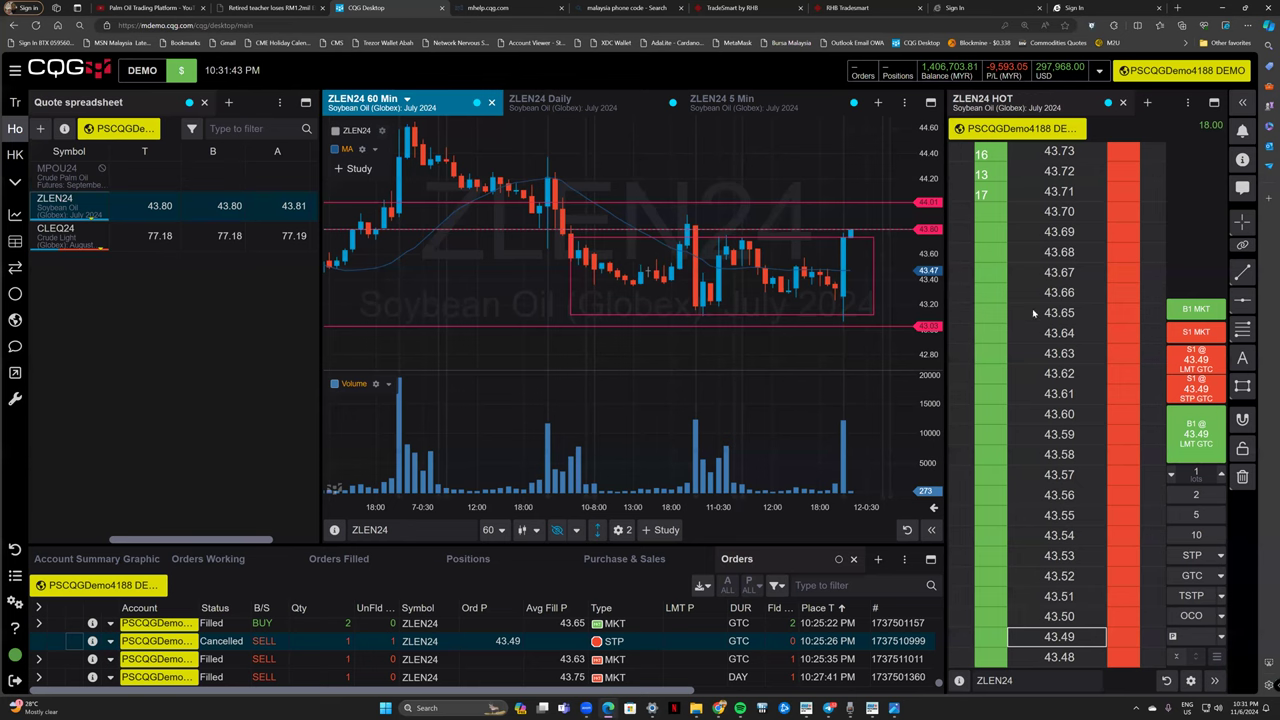
{"action": "left_click", "coordinate": [1185, 310]}
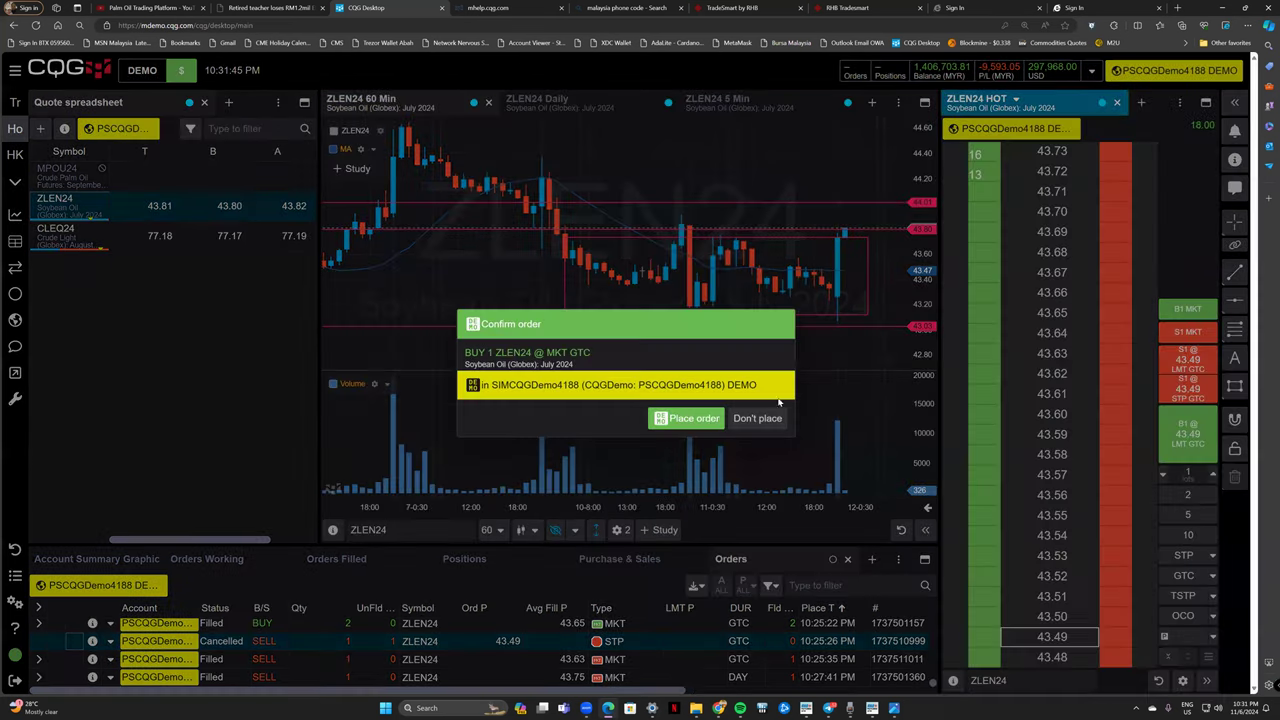
{"action": "left_click", "coordinate": [690, 418]}
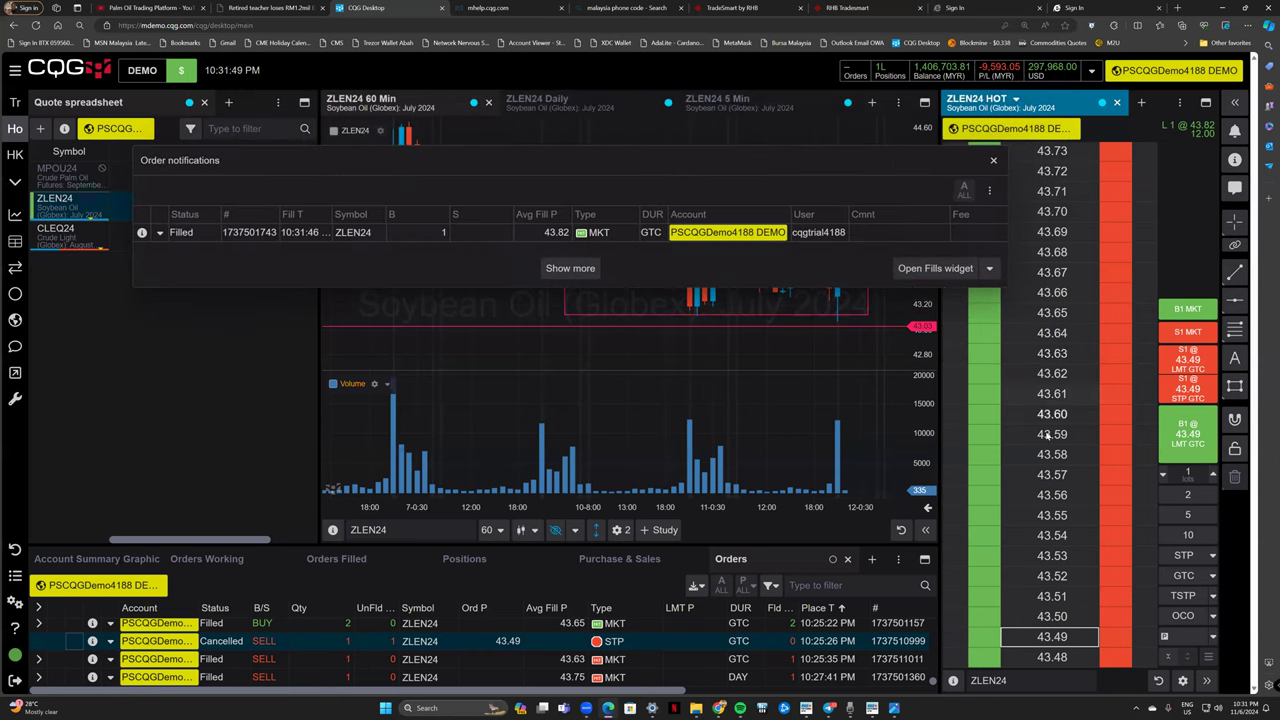
{"action": "scroll", "coordinate": [1052, 438], "scroll_direction": "down", "scroll_amount": 5}
{"action": "scroll", "coordinate": [1052, 438], "scroll_direction": "up", "scroll_amount": 15}
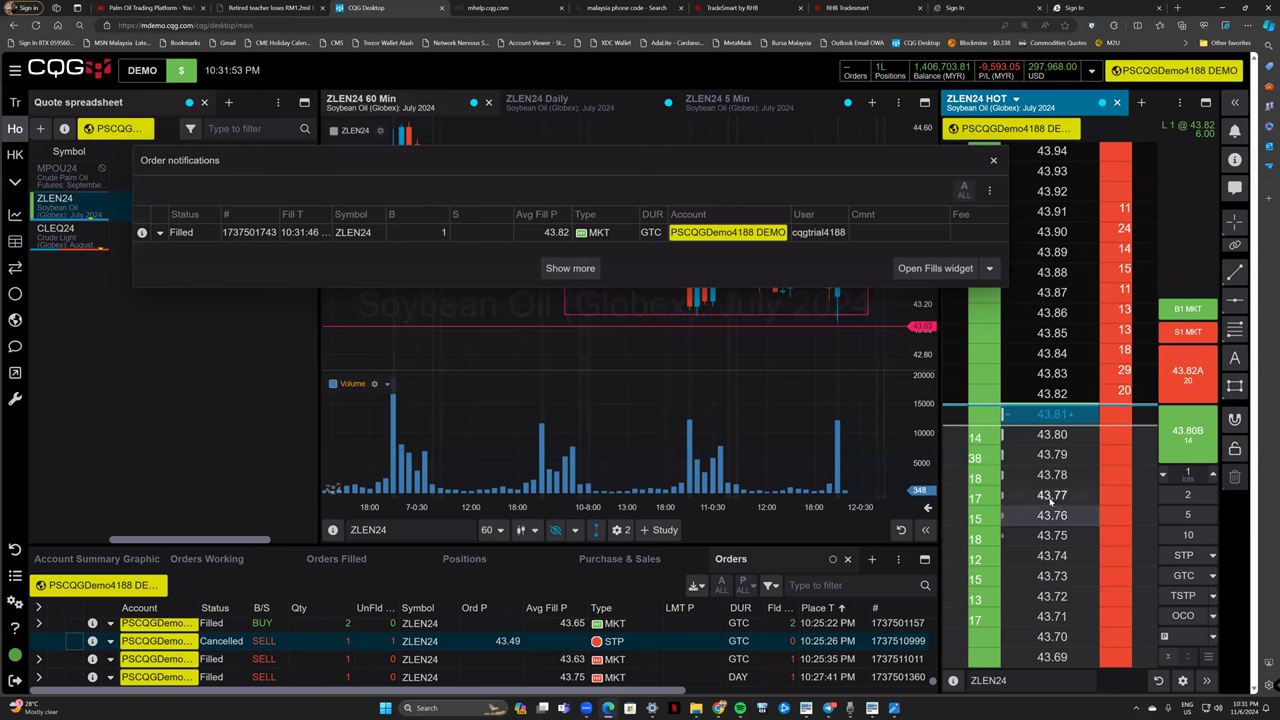
{"action": "scroll", "coordinate": [1052, 512], "scroll_direction": "down", "scroll_amount": 1}
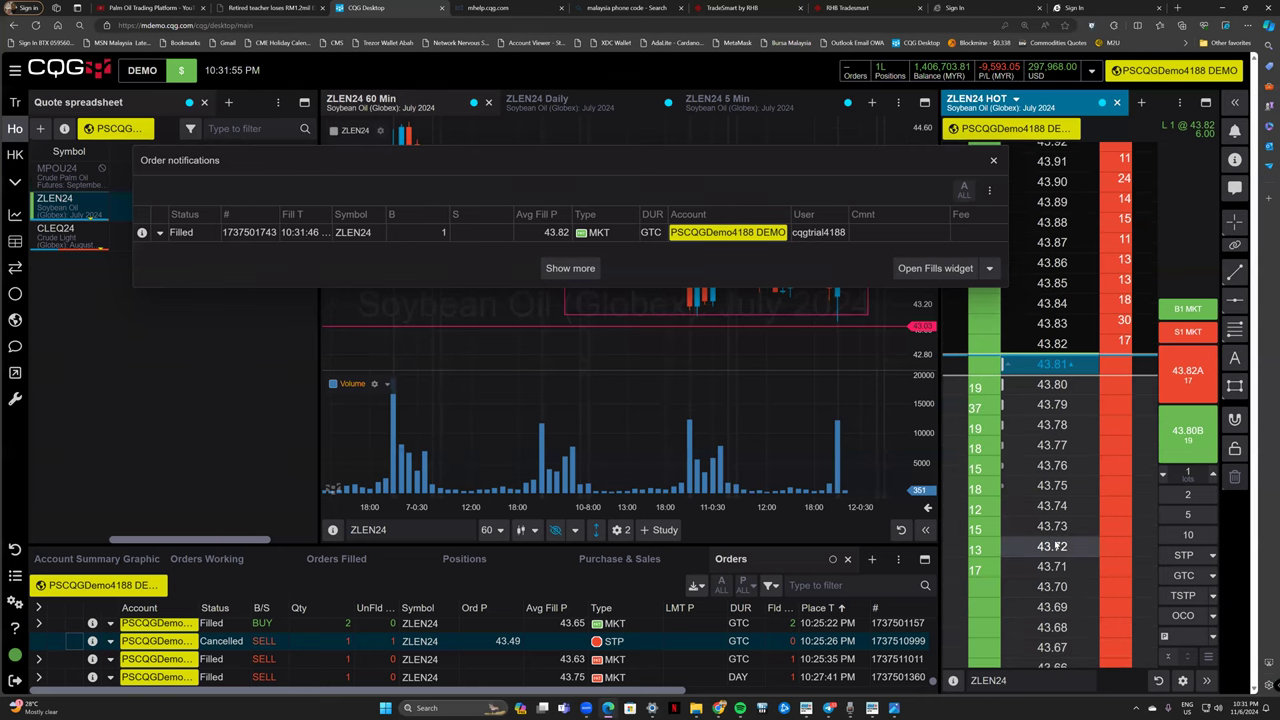
{"action": "left_click", "coordinate": [1057, 546]}
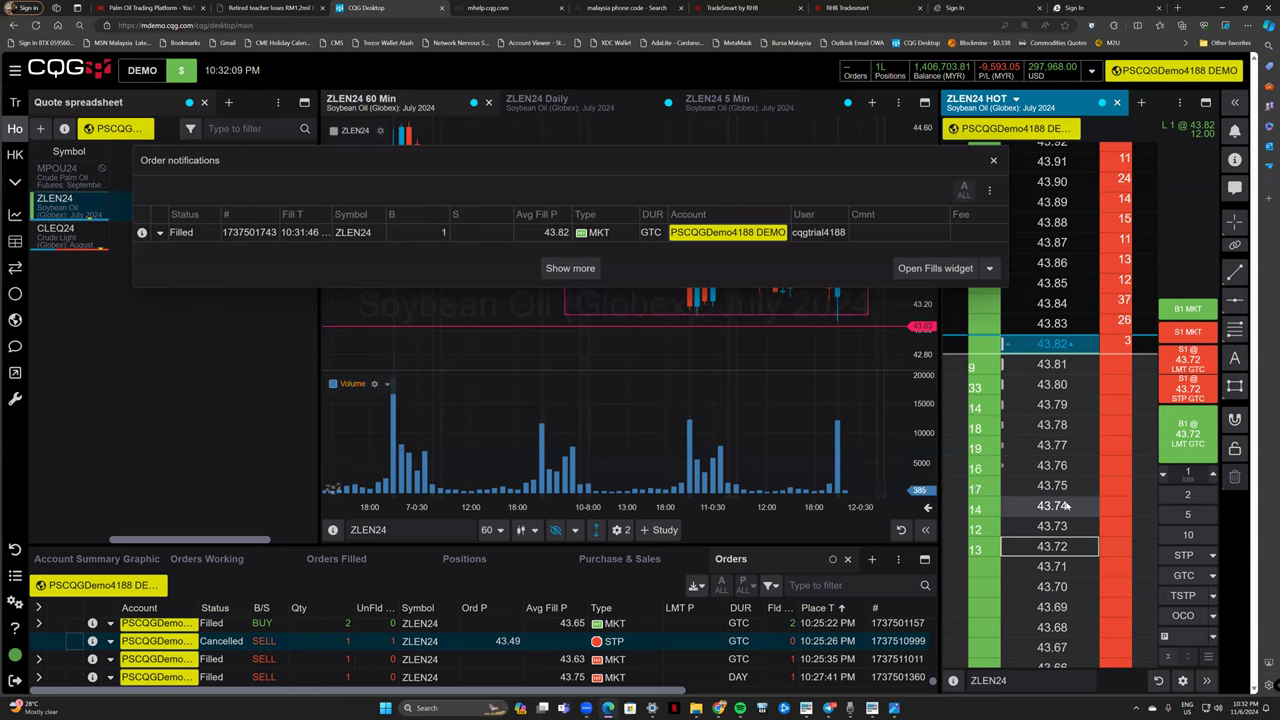
Start a bracket on the filled ZLEN24 buy order with a target profit of 20 ticks and a stop loss of 10 ticks.
{"action": "mouse_move", "coordinate": [586, 170]}
{"action": "left_mouse_down"}
{"action": "mouse_move", "coordinate": [625, 192]}
{"action": "mouse_move", "coordinate": [595, 169]}
{"action": "left_mouse_up"}
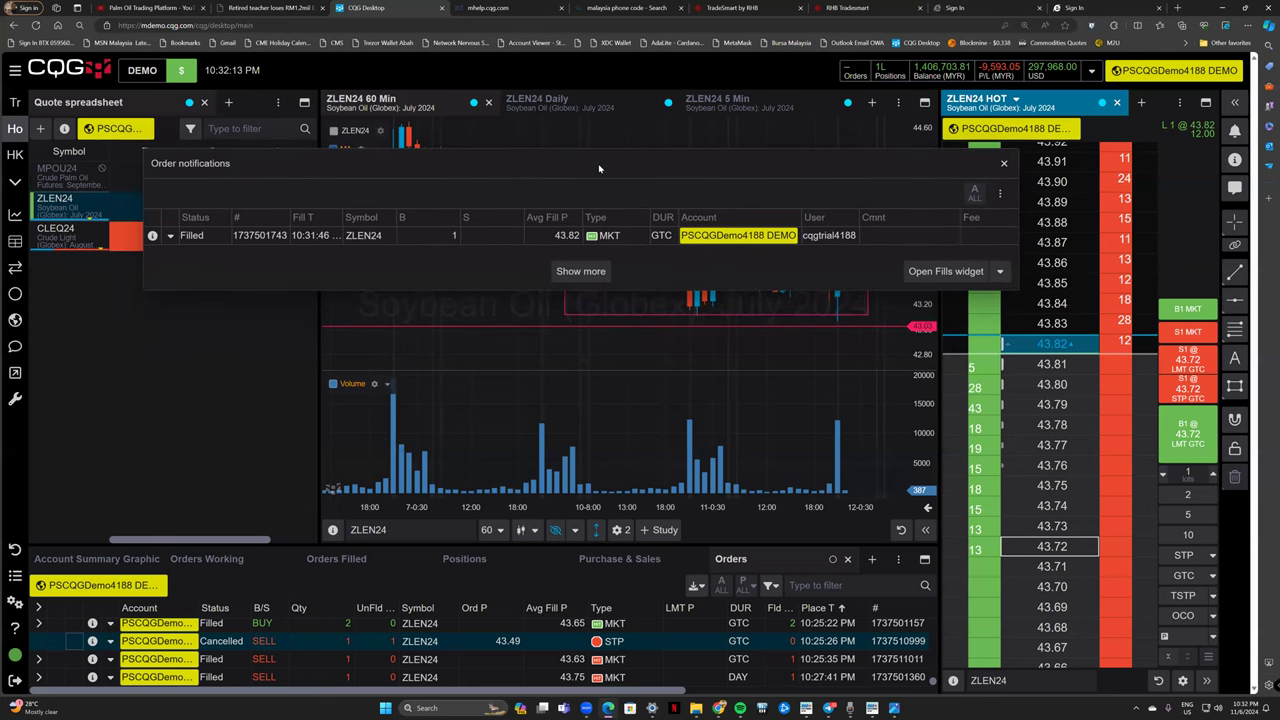
{"action": "left_click", "coordinate": [170, 235]}
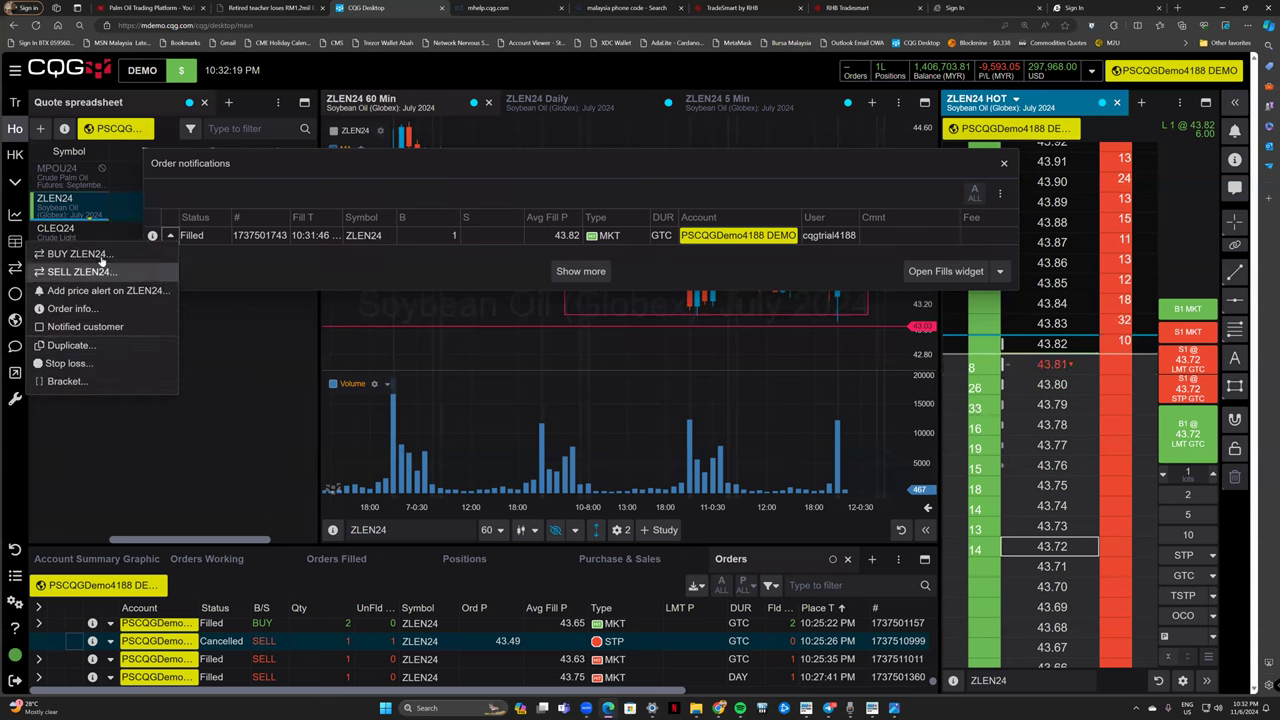
{"action": "left_click", "coordinate": [65, 381]}
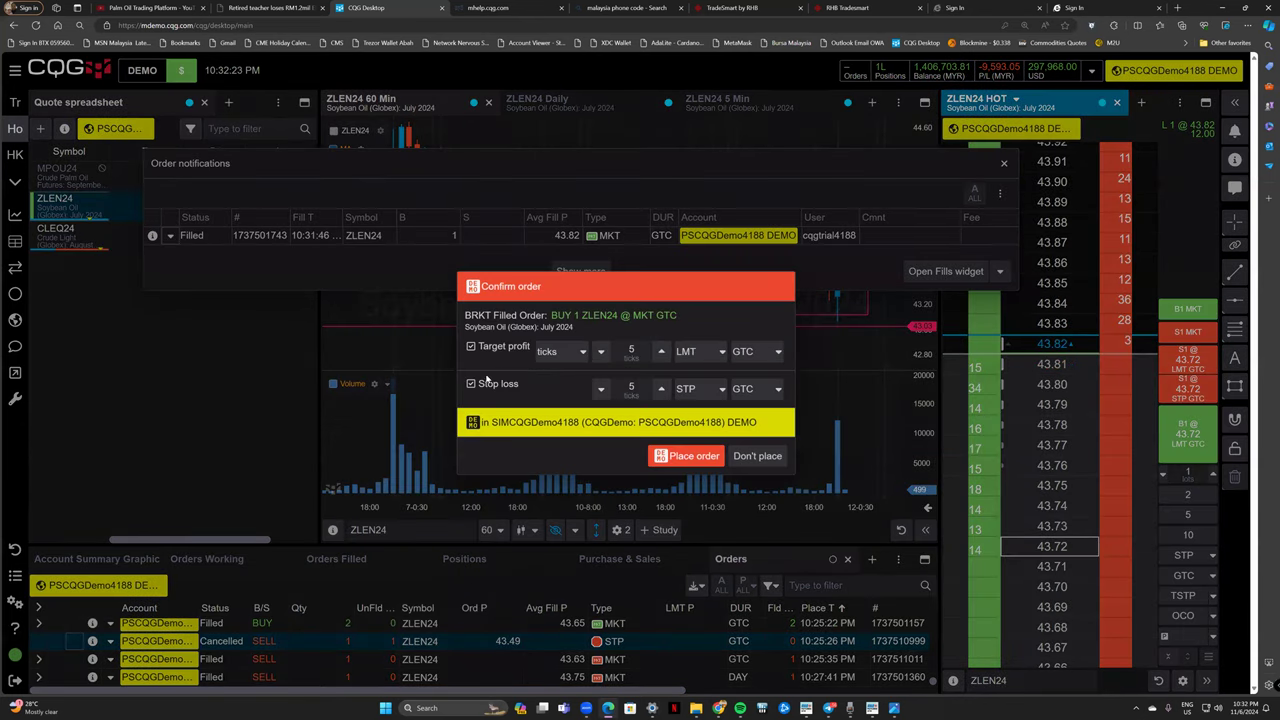
{"action": "left_click_drag", "start_coordinate": [530, 287], "coordinate": [416, 277]}
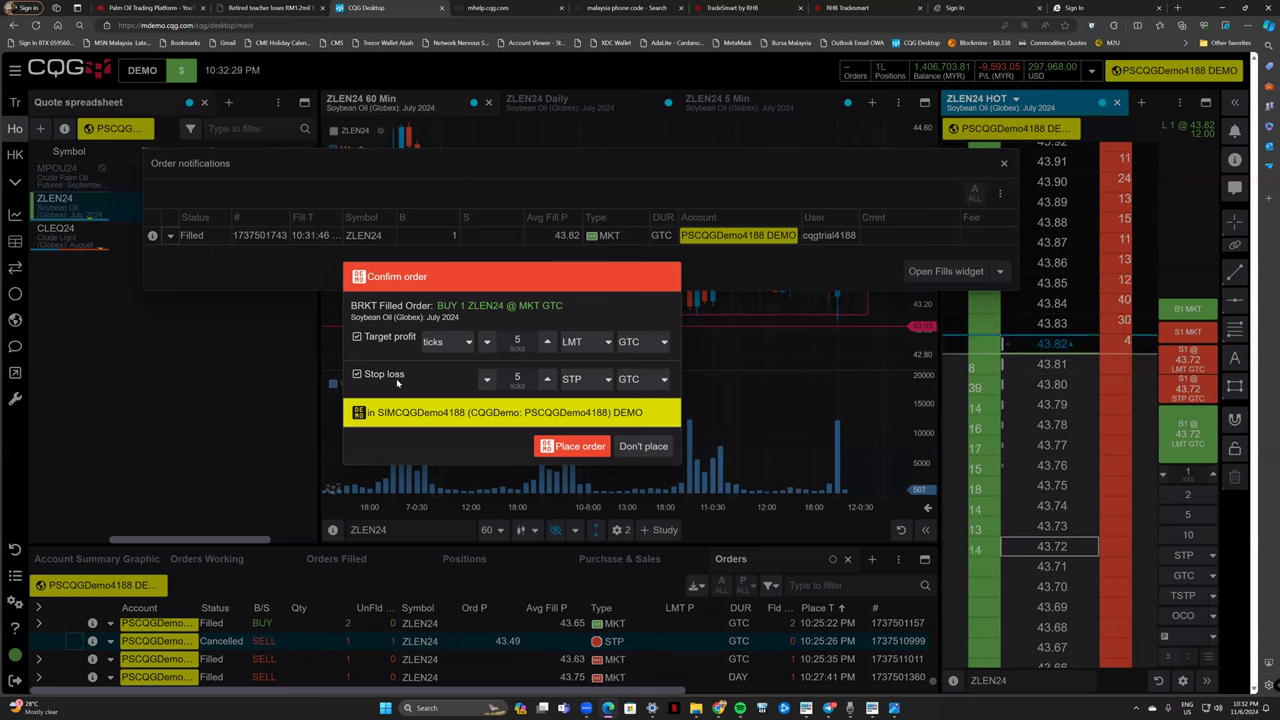
{"action": "left_click", "coordinate": [444, 342]}
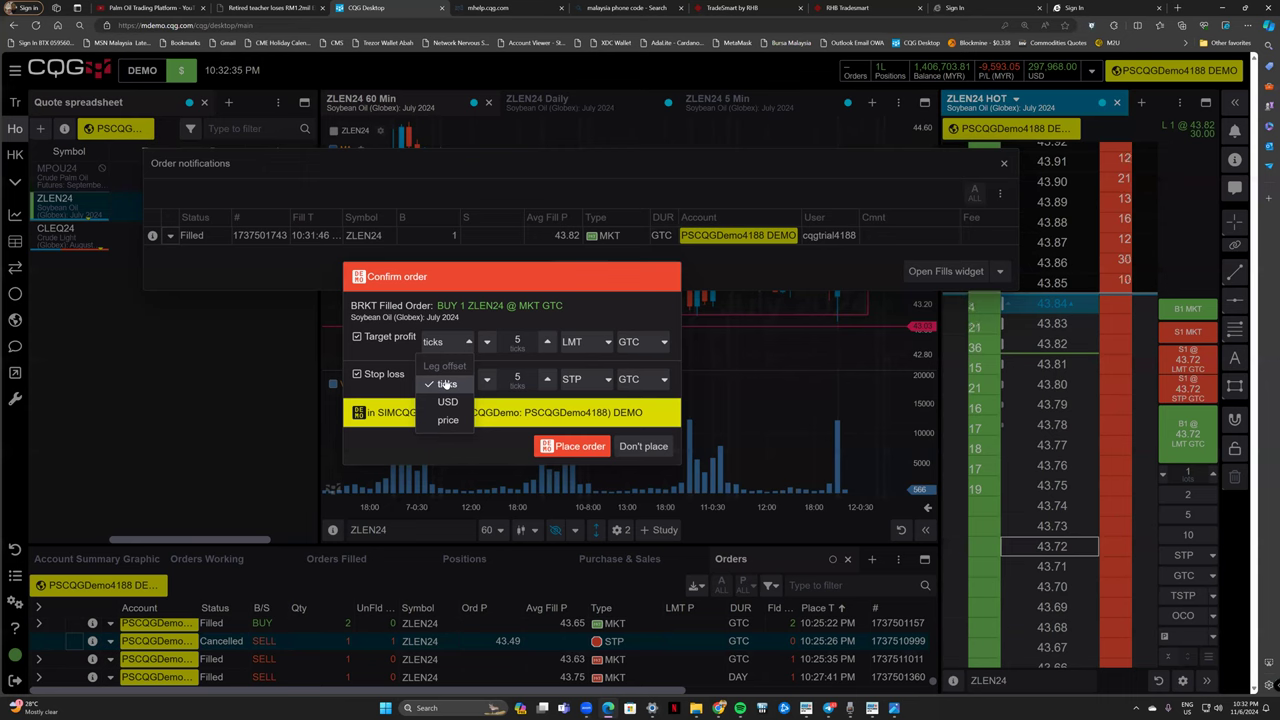
{"action": "left_click", "coordinate": [446, 384]}
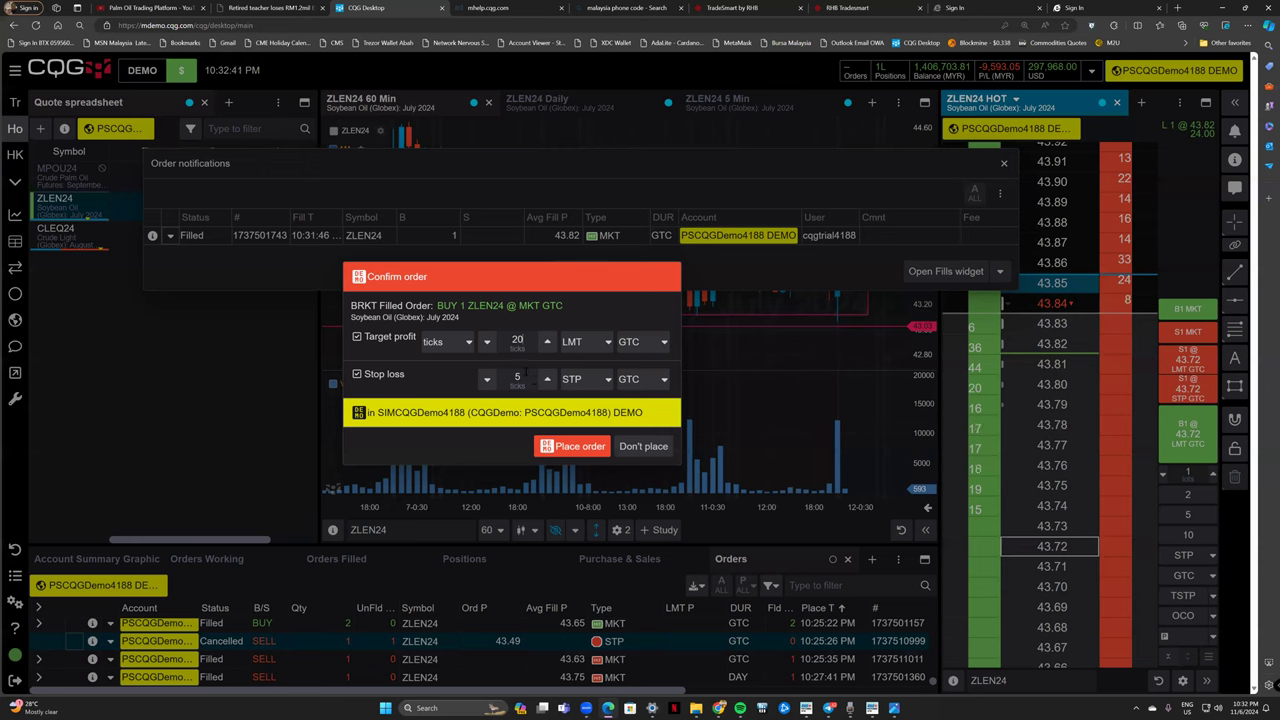
{"action": "key", "text": "BackSpace"}
{"action": "type", "text": "10"}
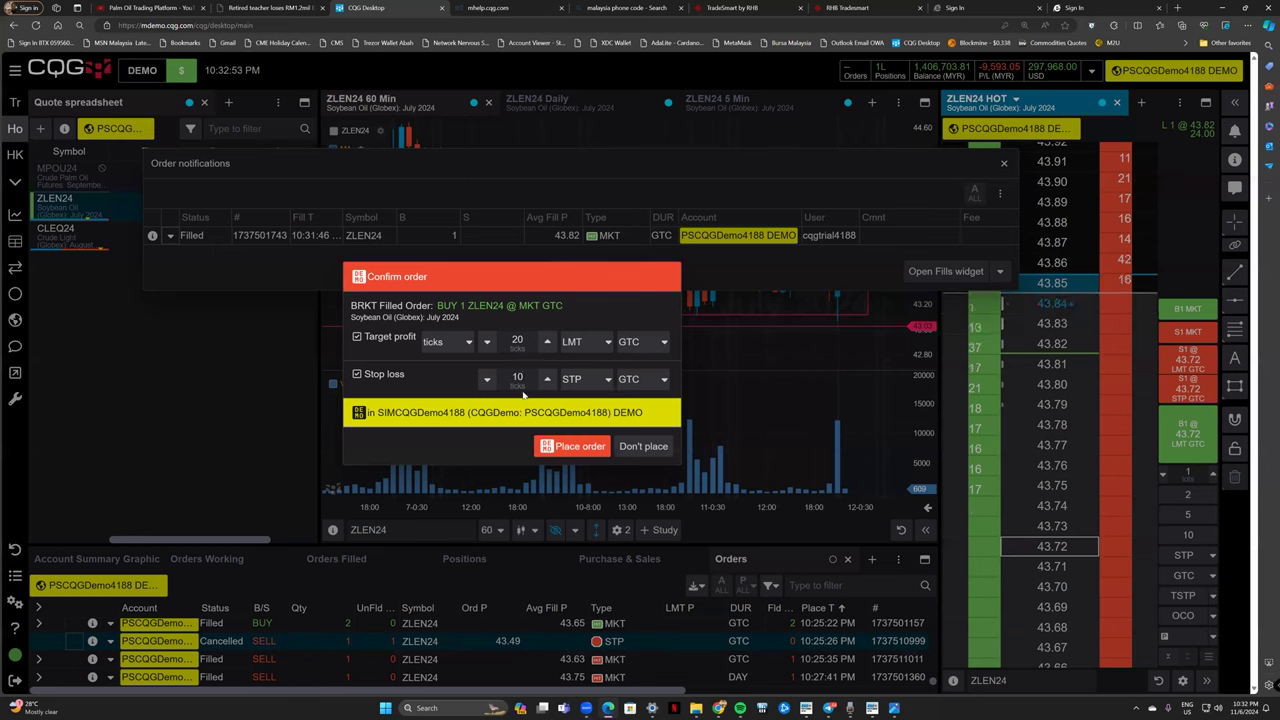
Review the bracket's order types, keep LMT for the target and STP for the stop loss, and place the order.
{"action": "left_click", "coordinate": [577, 342]}
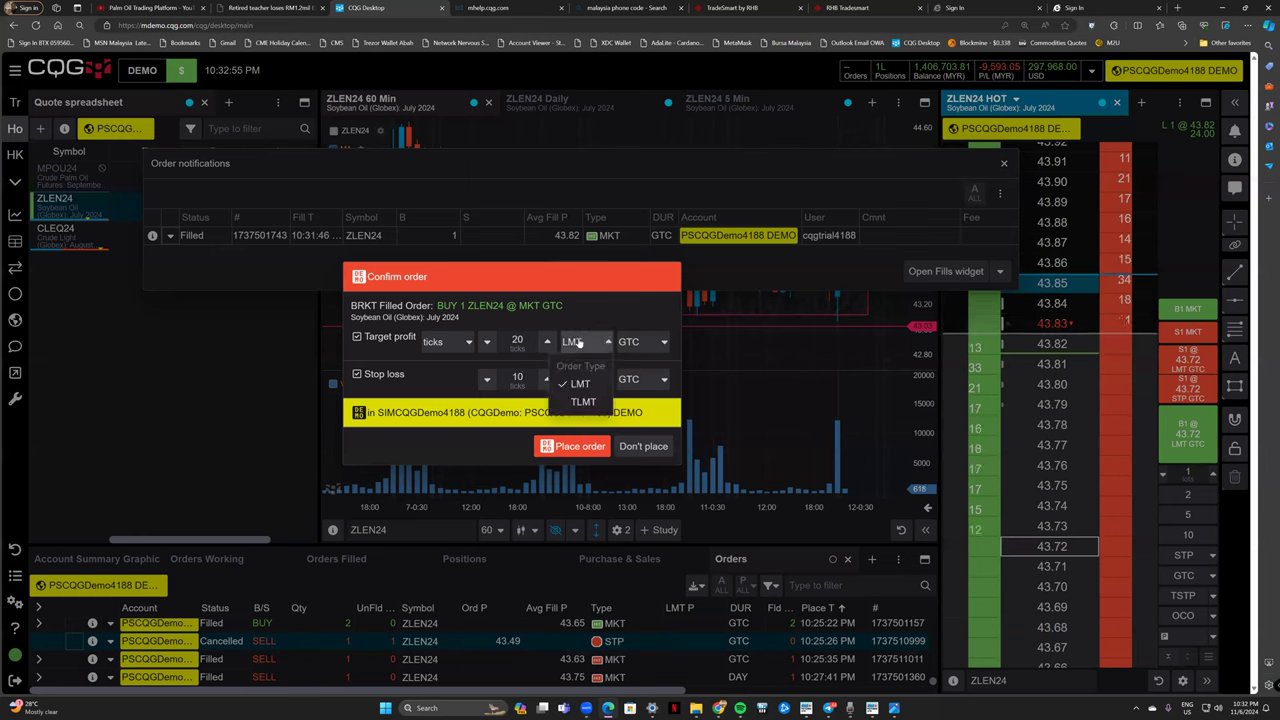
{"action": "left_click", "coordinate": [575, 383]}
{"action": "left_click", "coordinate": [569, 382]}
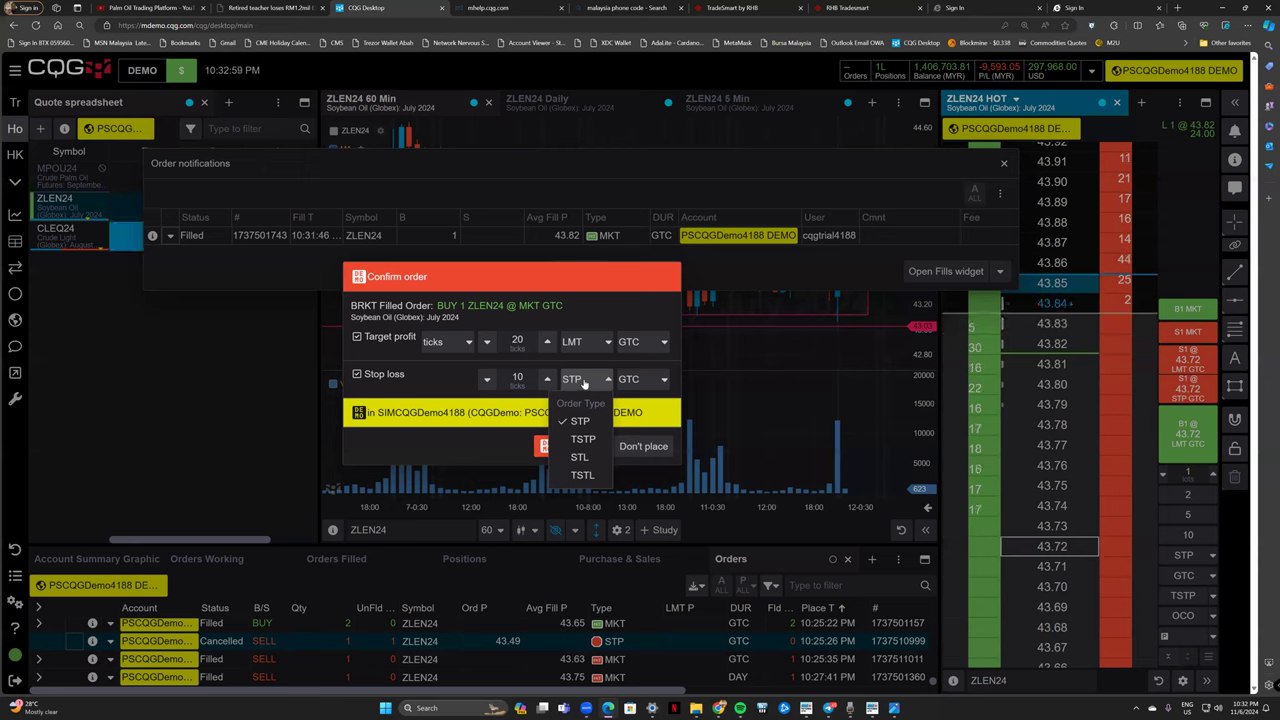
{"action": "left_click", "coordinate": [583, 384]}
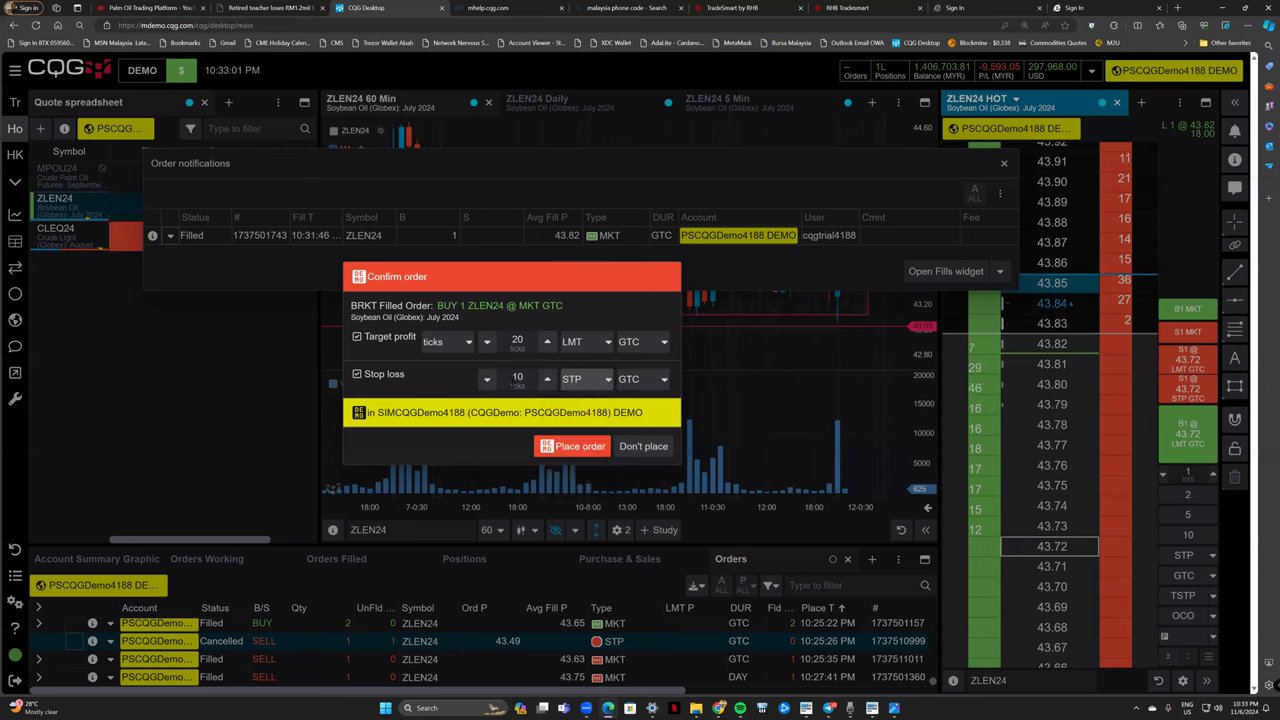
{"action": "left_click", "coordinate": [556, 449]}
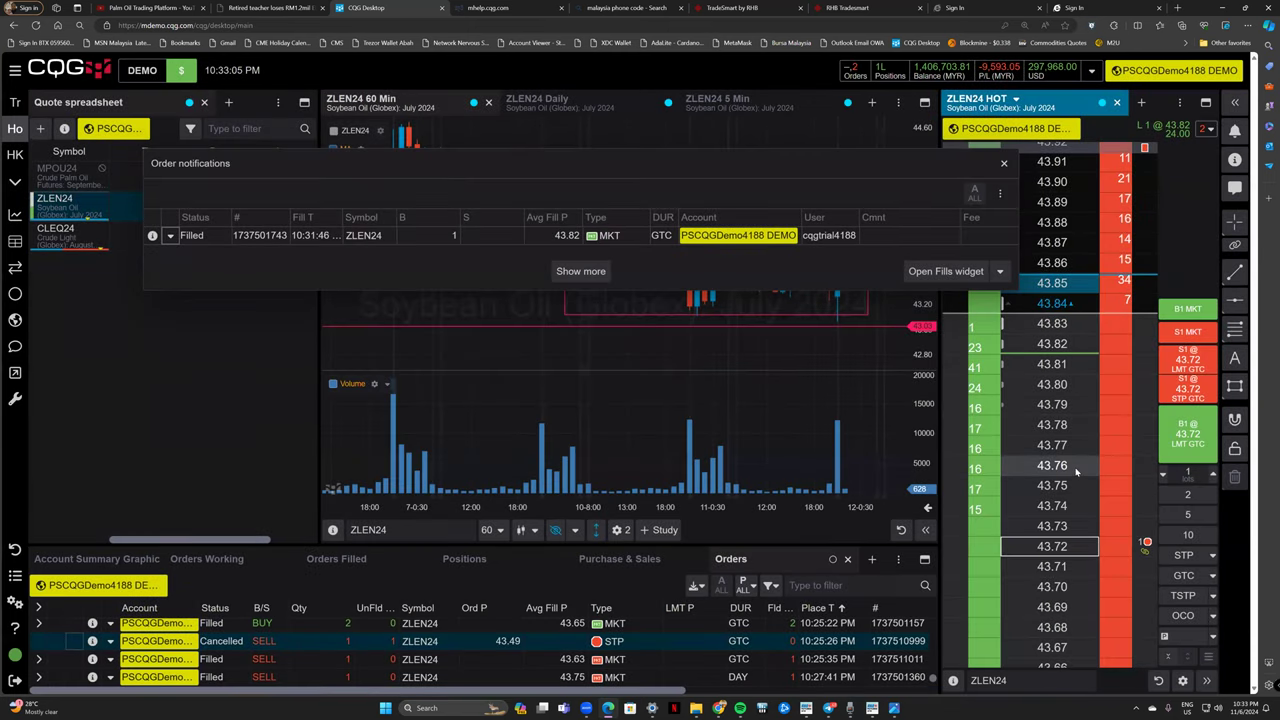
Inspect the bracket's stop loss and target profit orders on the ZLEN24 price ladder and in the orders list.
{"action": "scroll", "coordinate": [995, 198], "scroll_direction": "down", "scroll_amount": 3}
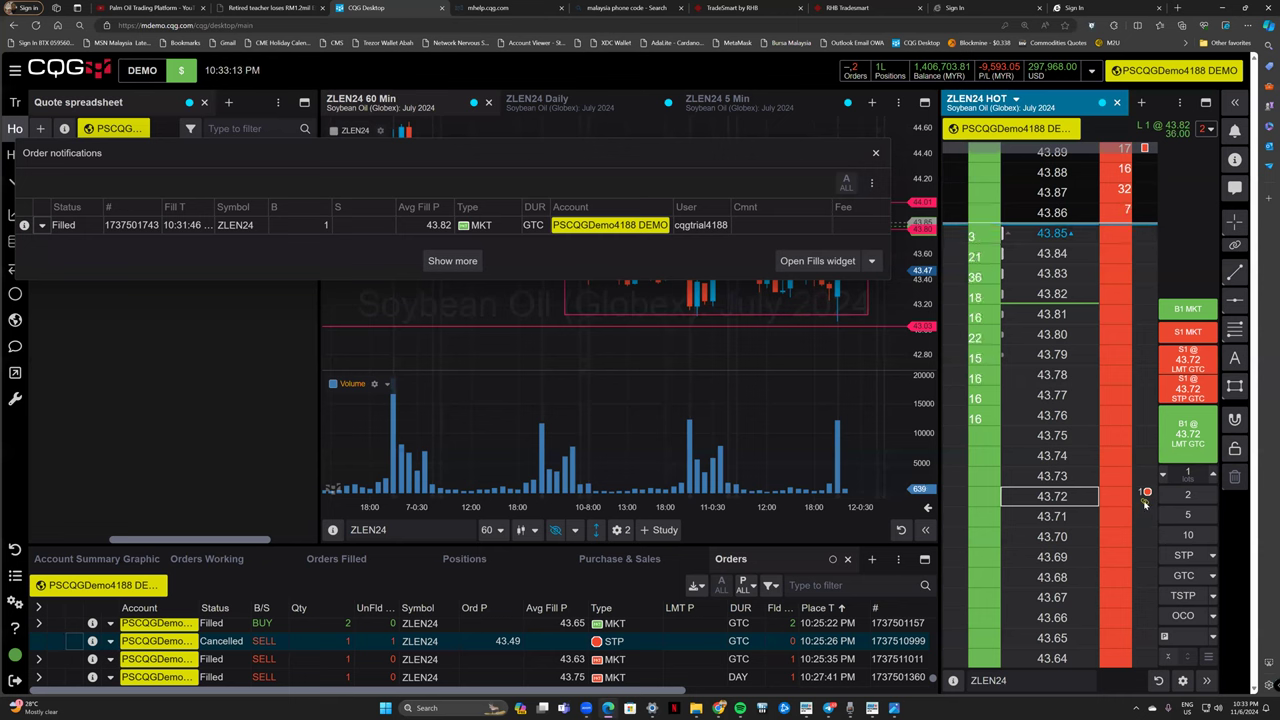
{"action": "scroll", "coordinate": [1145, 500], "scroll_direction": "up", "scroll_amount": 10}
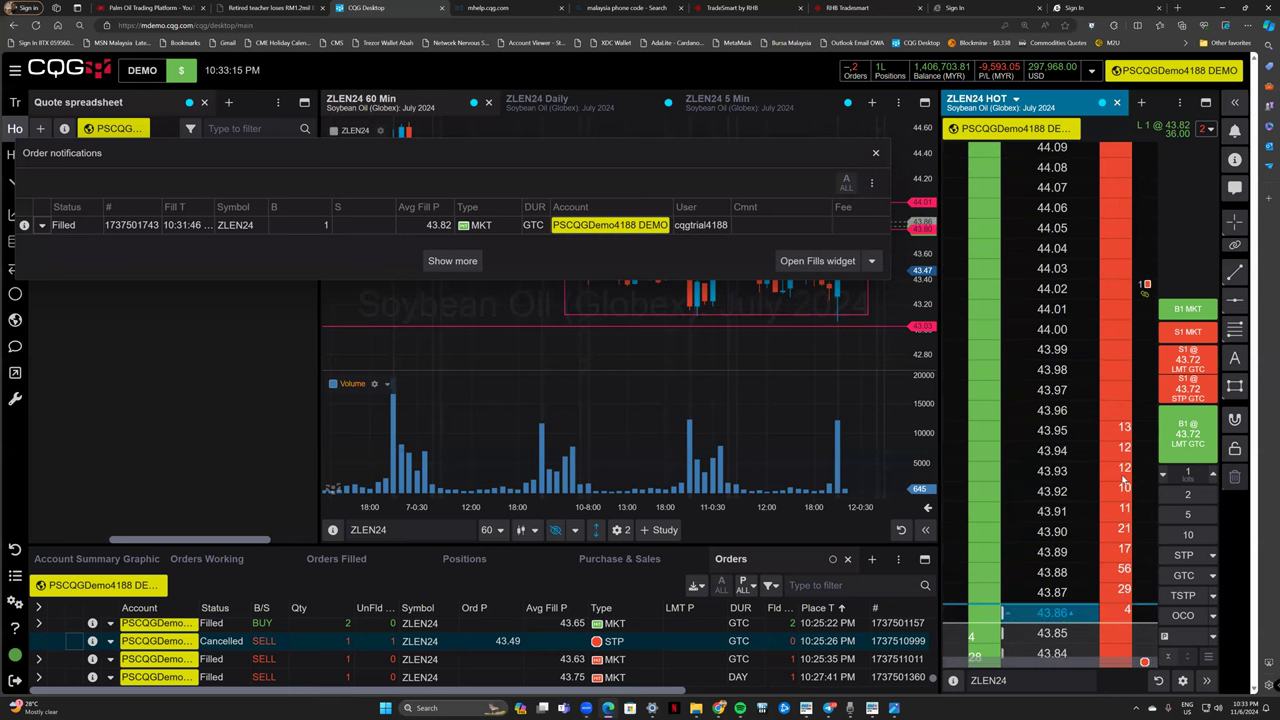
{"action": "scroll", "coordinate": [1105, 475], "scroll_direction": "down", "scroll_amount": 7}
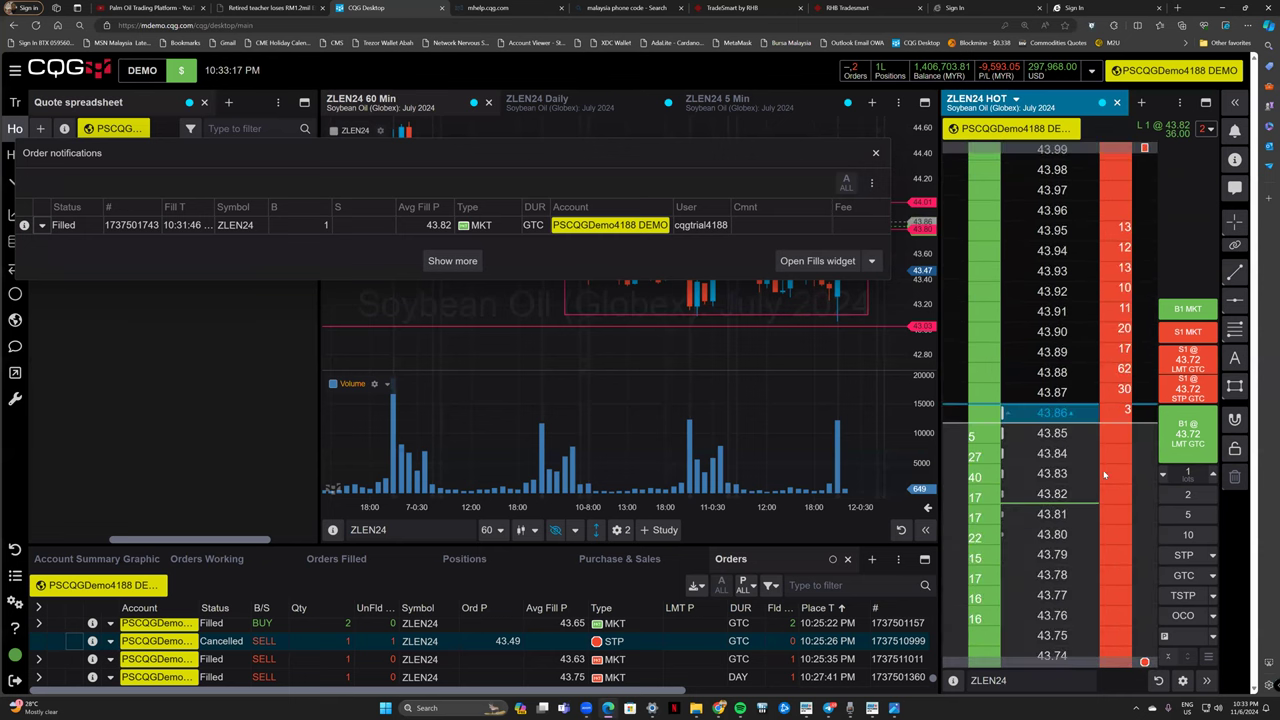
{"action": "scroll", "coordinate": [92, 663], "scroll_direction": "down", "scroll_amount": 3}
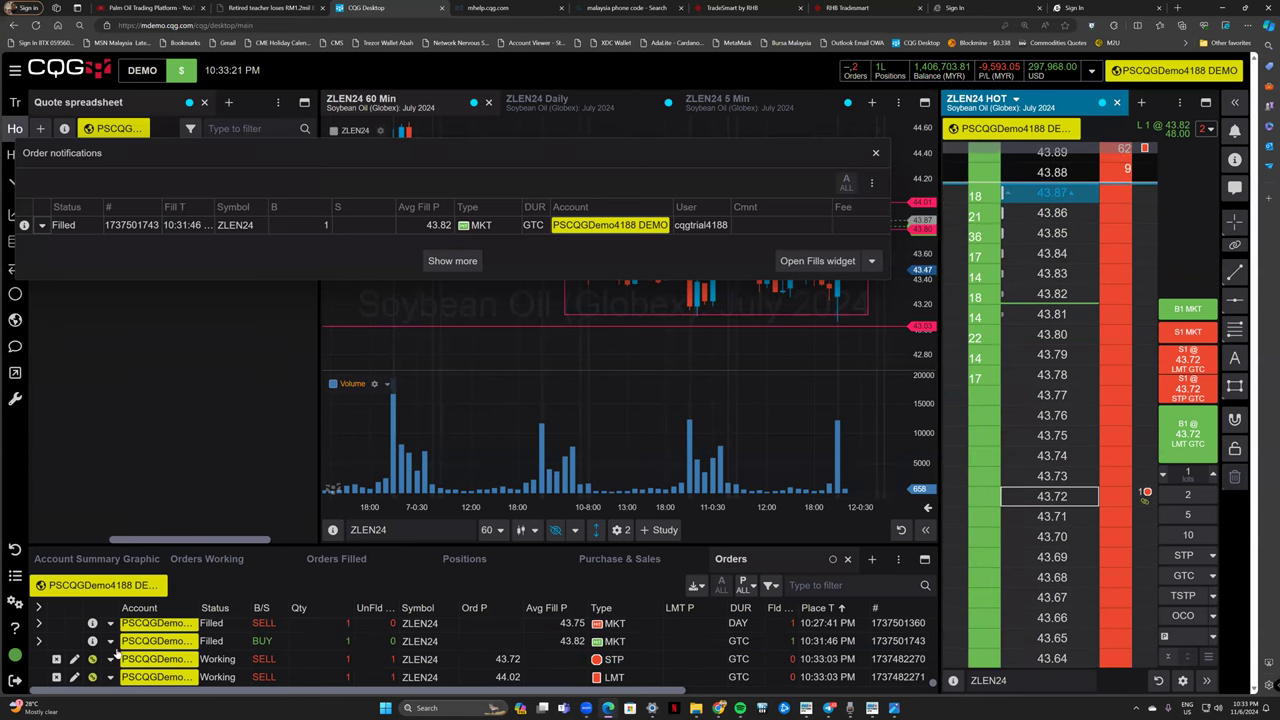
Browse the orders list and view the order info of a filled CLEQ24 market buy.
{"action": "scroll", "coordinate": [100, 655], "scroll_direction": "up", "scroll_amount": 3}
{"action": "scroll", "coordinate": [101, 648], "scroll_direction": "down", "scroll_amount": 10}
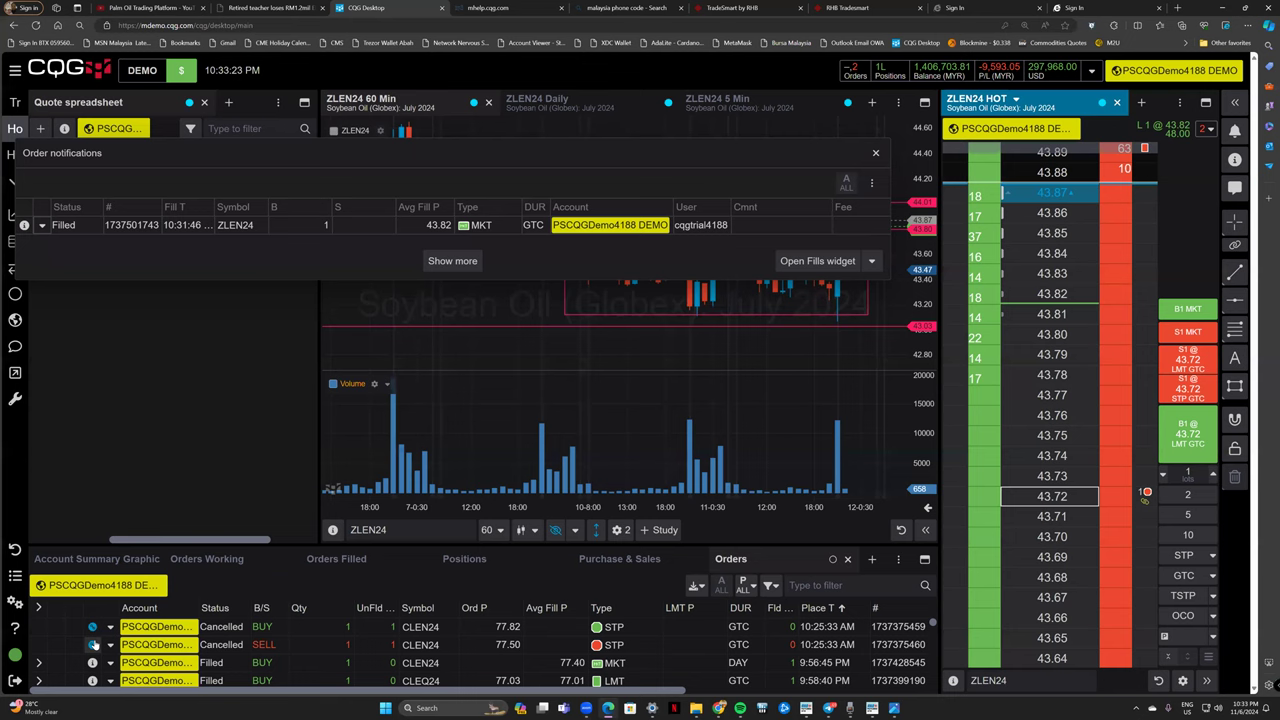
{"action": "scroll", "coordinate": [92, 655], "scroll_direction": "down", "scroll_amount": 3}
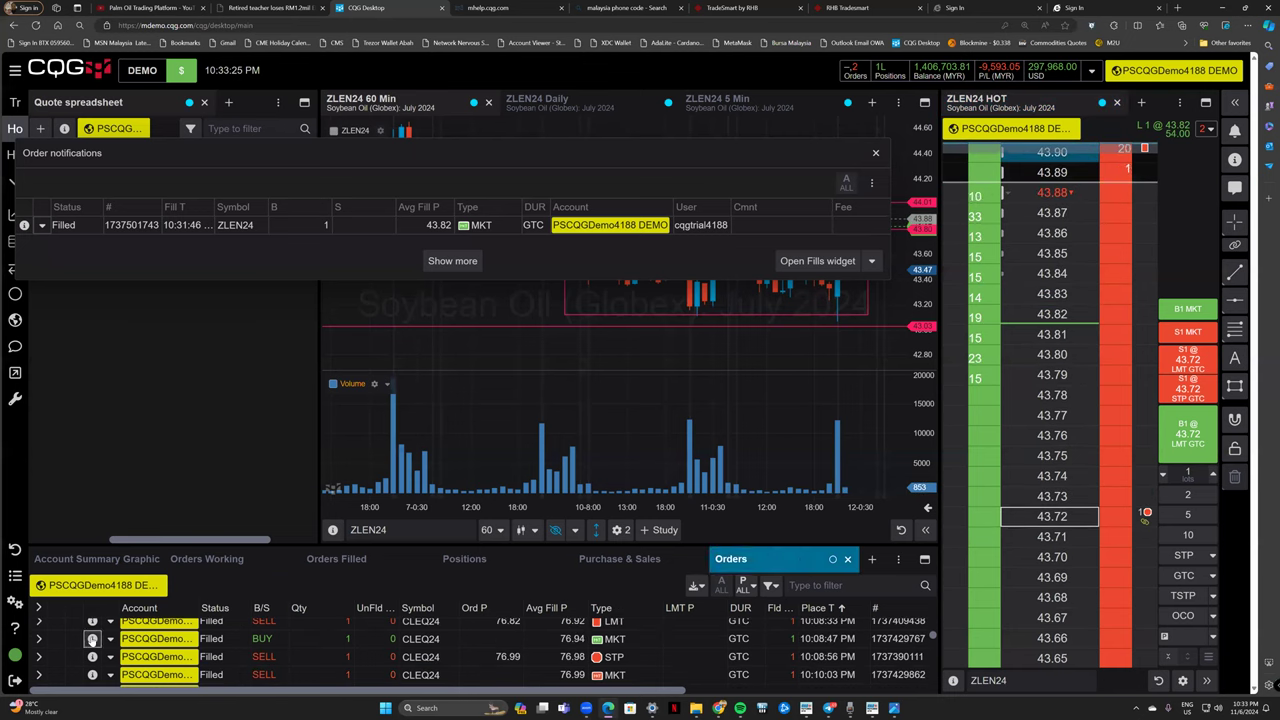
{"action": "left_click", "coordinate": [92, 640]}
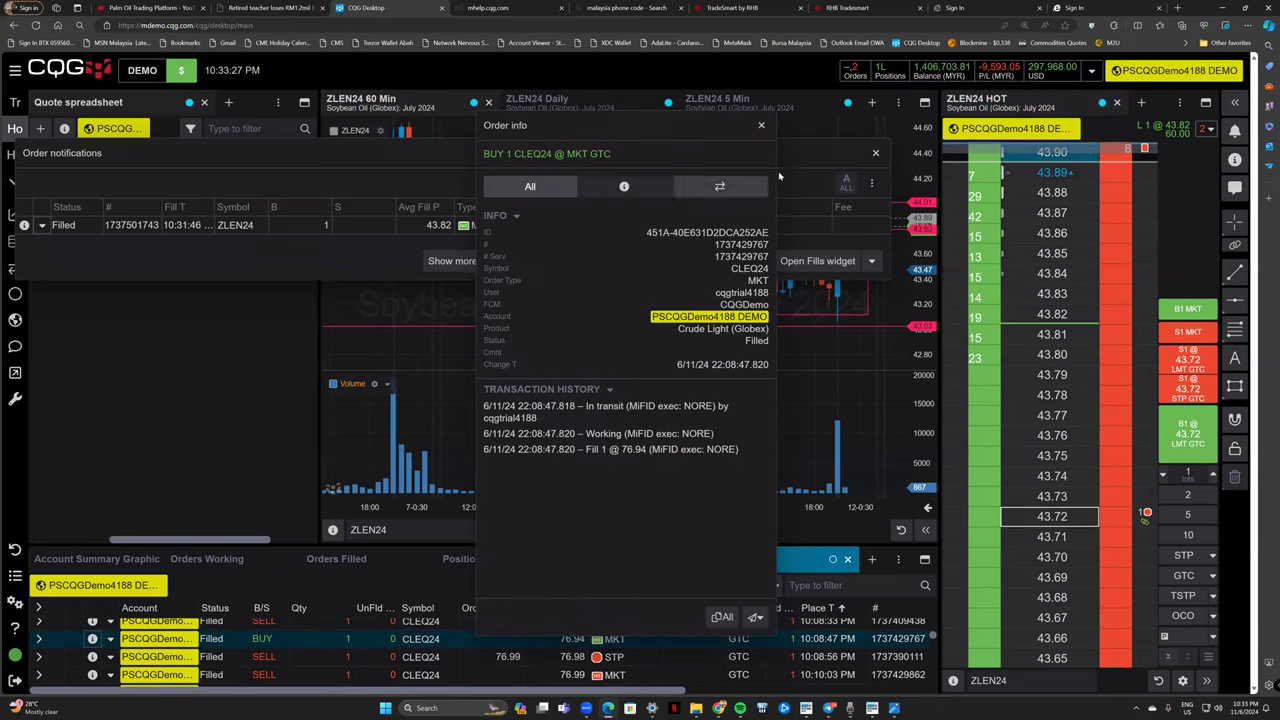
{"action": "left_click", "coordinate": [761, 127]}
View the order info and linked orders of the working ZLEN24 sell stop at 43.72.
{"action": "scroll", "coordinate": [92, 660], "scroll_direction": "down", "scroll_amount": 5}
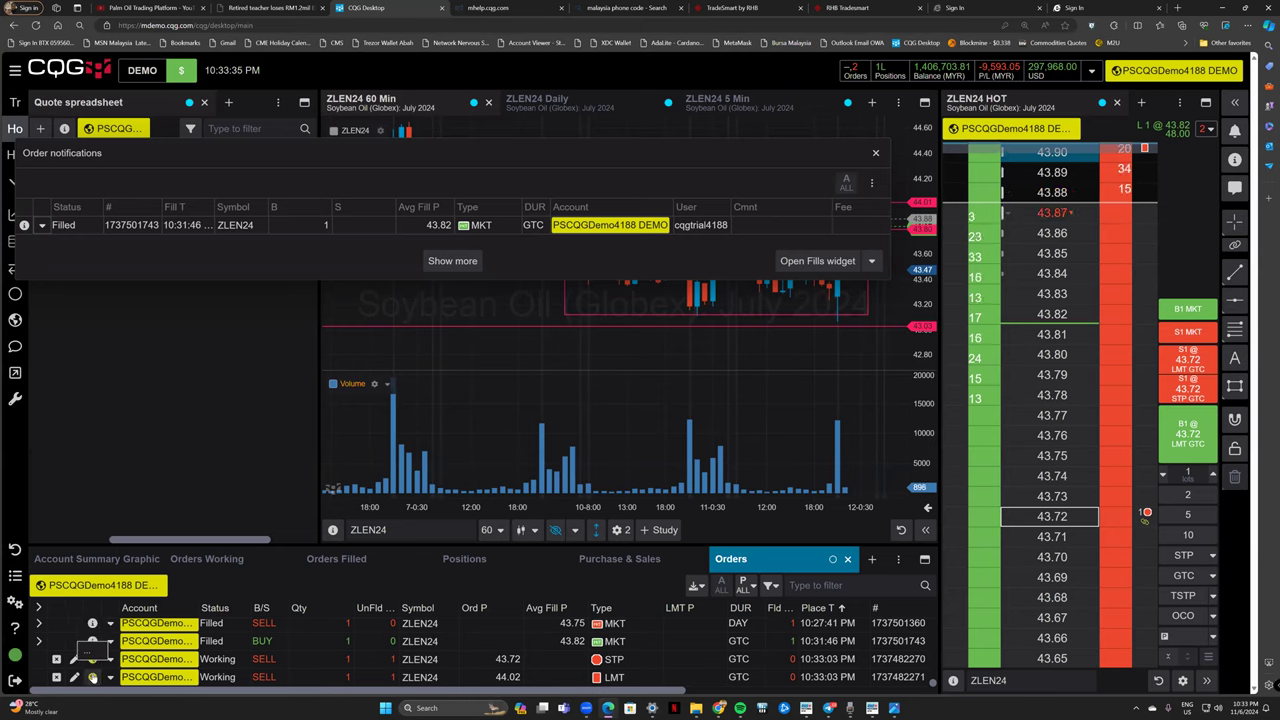
{"action": "left_click", "coordinate": [92, 659]}
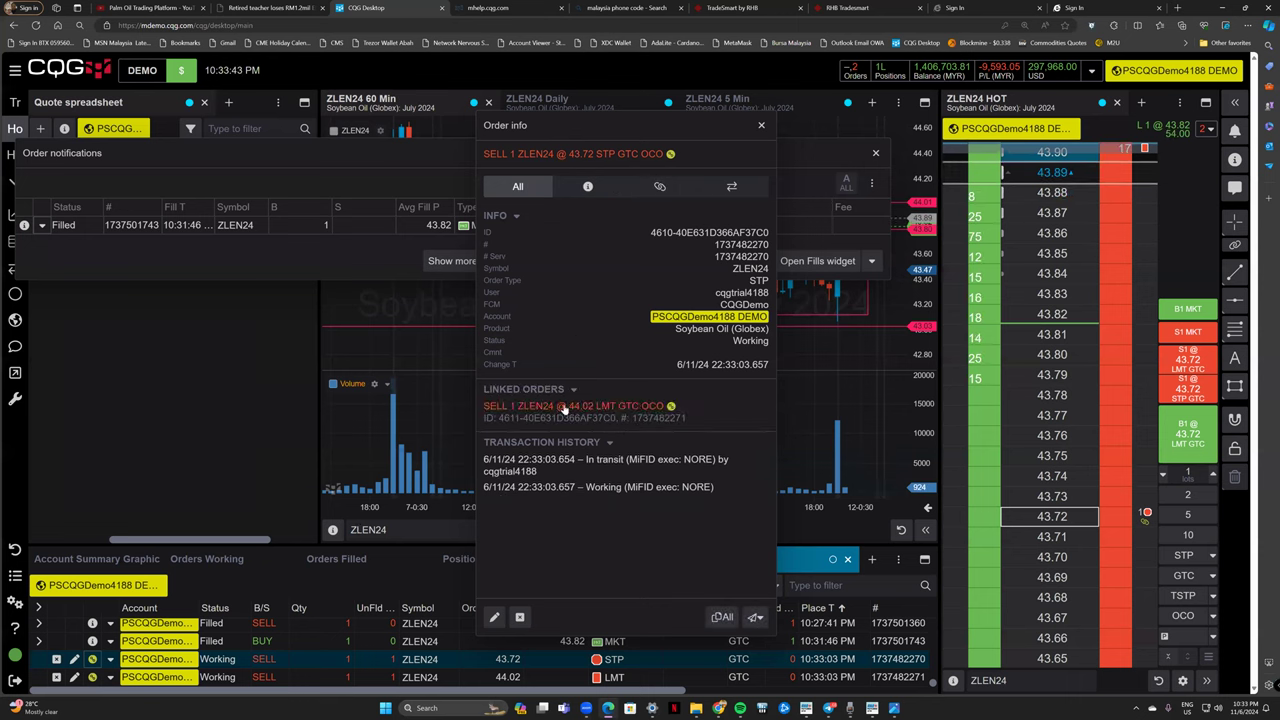
{"action": "left_click", "coordinate": [761, 127]}
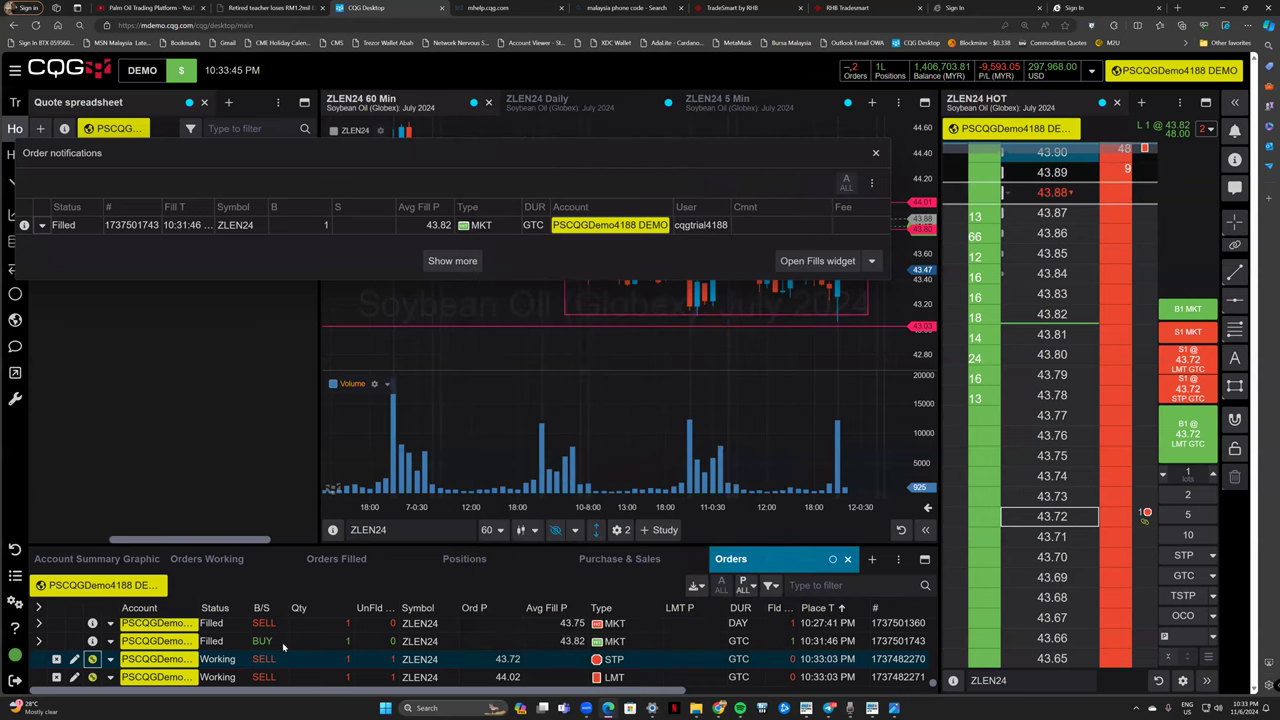
Move the ZLEN24 target sell limit order to 43.92 on the price ladder, confirm the modification and close the order notifications.
{"action": "scroll", "coordinate": [1133, 487], "scroll_direction": "up", "scroll_amount": 5}
{"action": "scroll", "coordinate": [1133, 487], "scroll_direction": "down", "scroll_amount": 5}
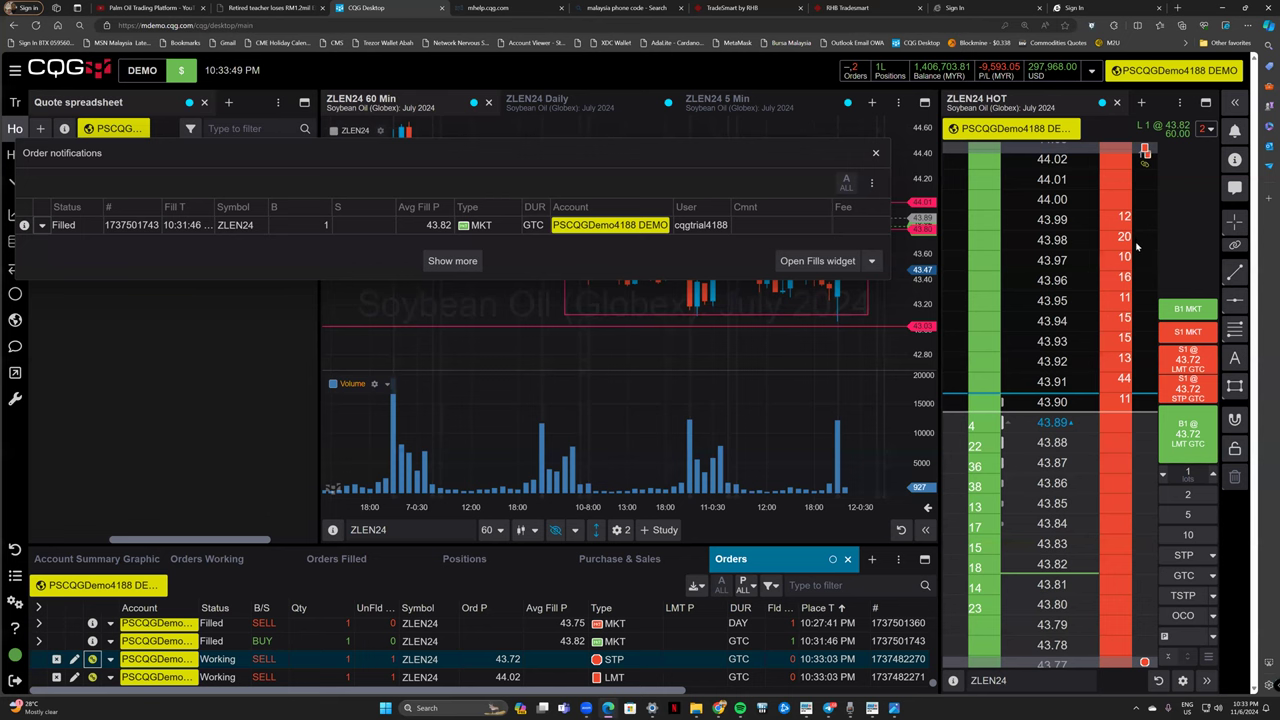
{"action": "scroll", "coordinate": [1138, 236], "scroll_direction": "up", "scroll_amount": 2}
{"action": "left_click_drag", "start_coordinate": [1145, 206], "coordinate": [1125, 424]}
{"action": "left_click", "coordinate": [755, 452]}
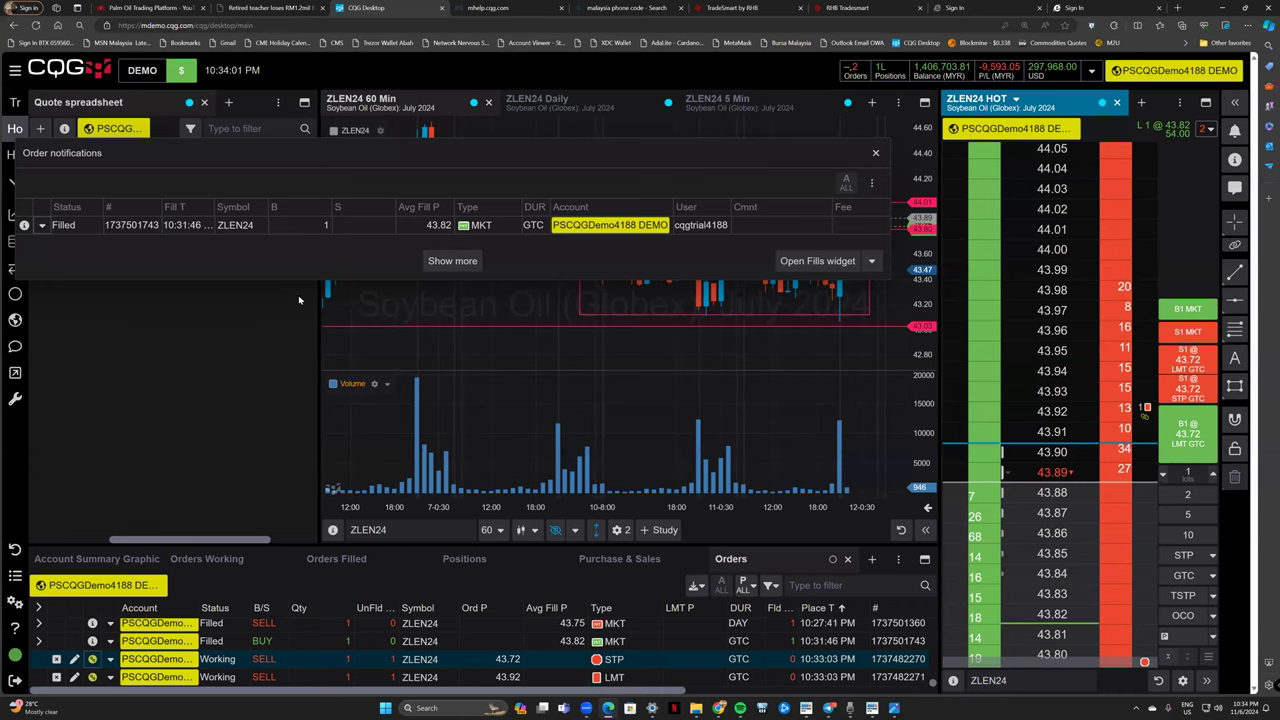
{"action": "left_click", "coordinate": [875, 153]}
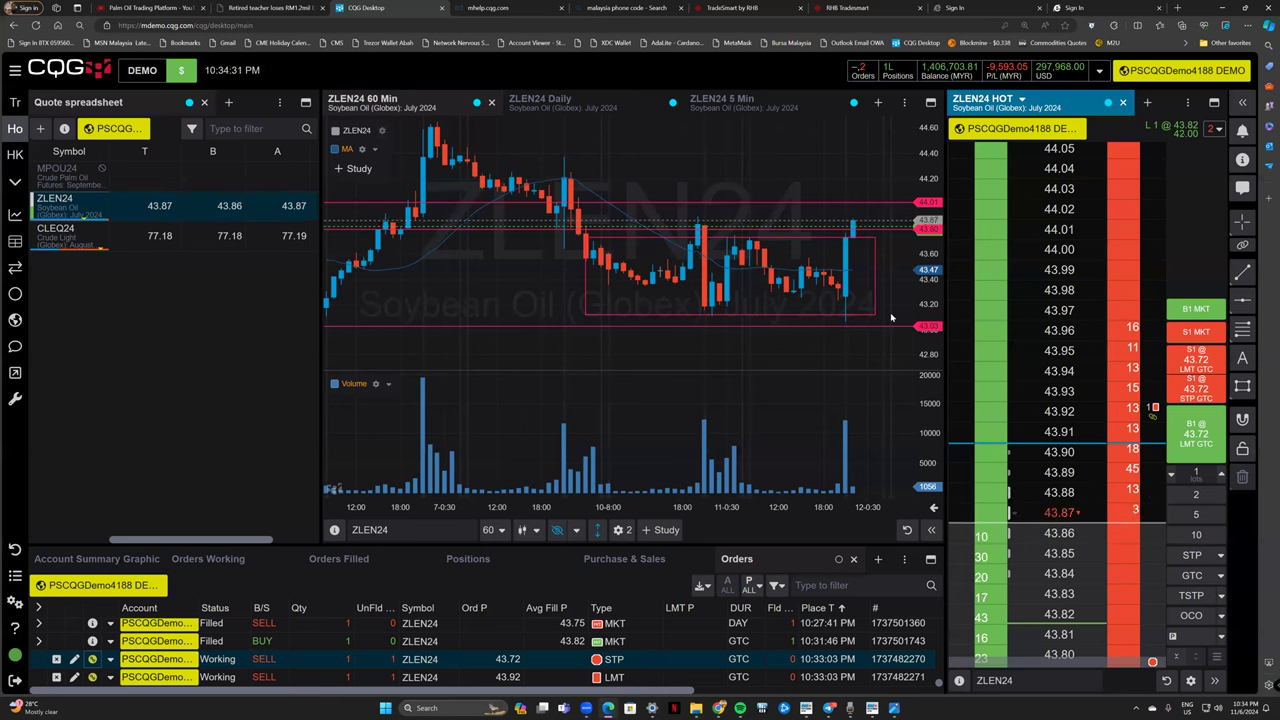
Lower the working ZLEN24 target sell limit order to 43.91 and again to 43.89, confirming each modification.
{"action": "left_click", "coordinate": [876, 298]}
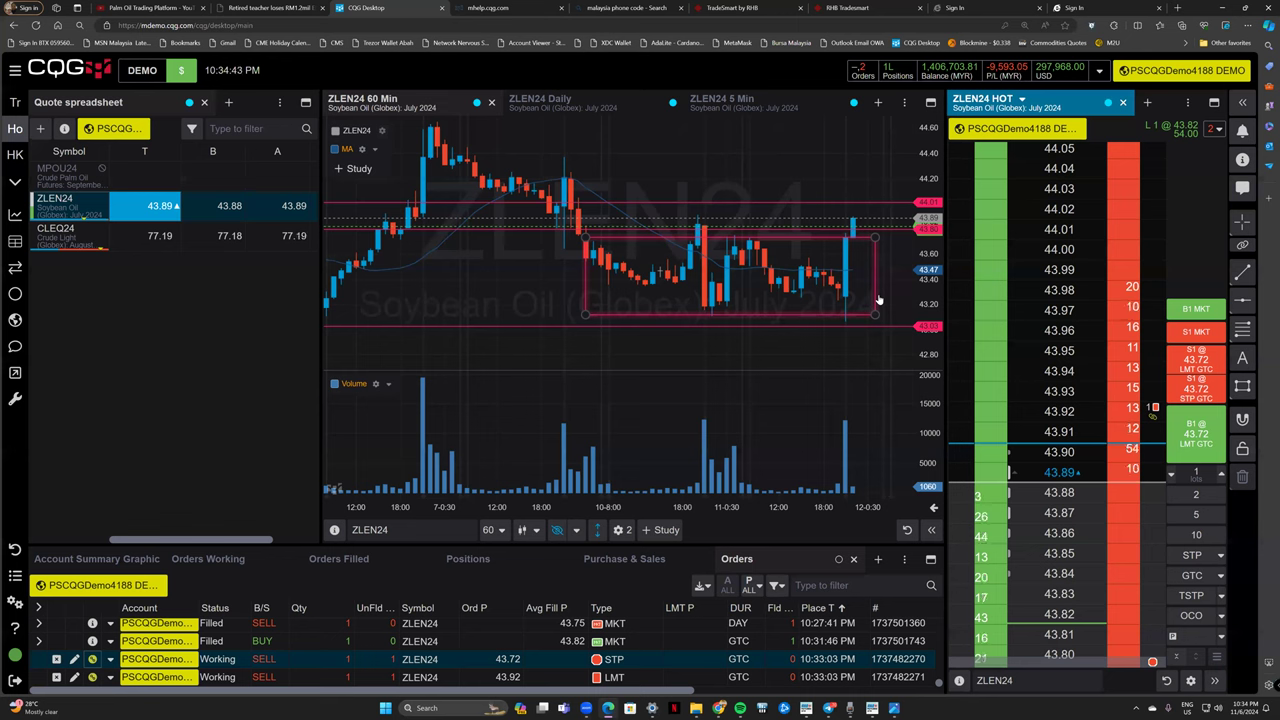
{"action": "left_click", "coordinate": [862, 328]}
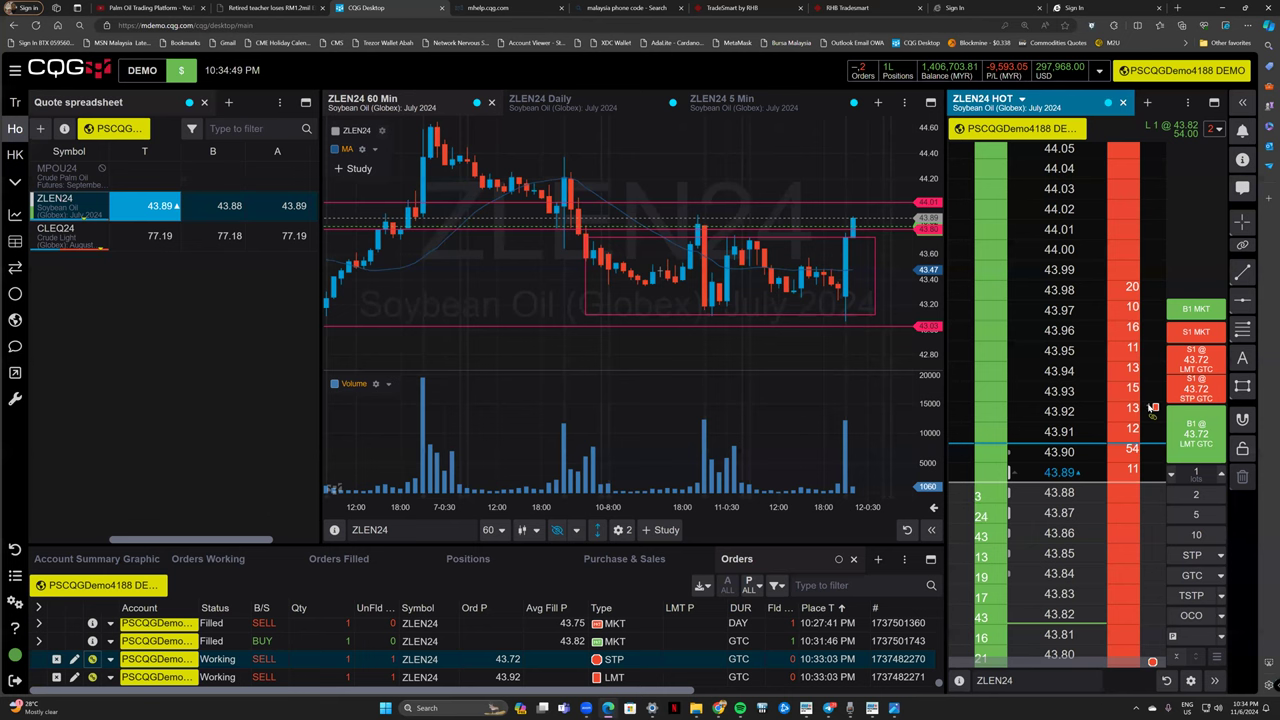
{"action": "left_click_drag", "start_coordinate": [1150, 418], "coordinate": [1149, 438]}
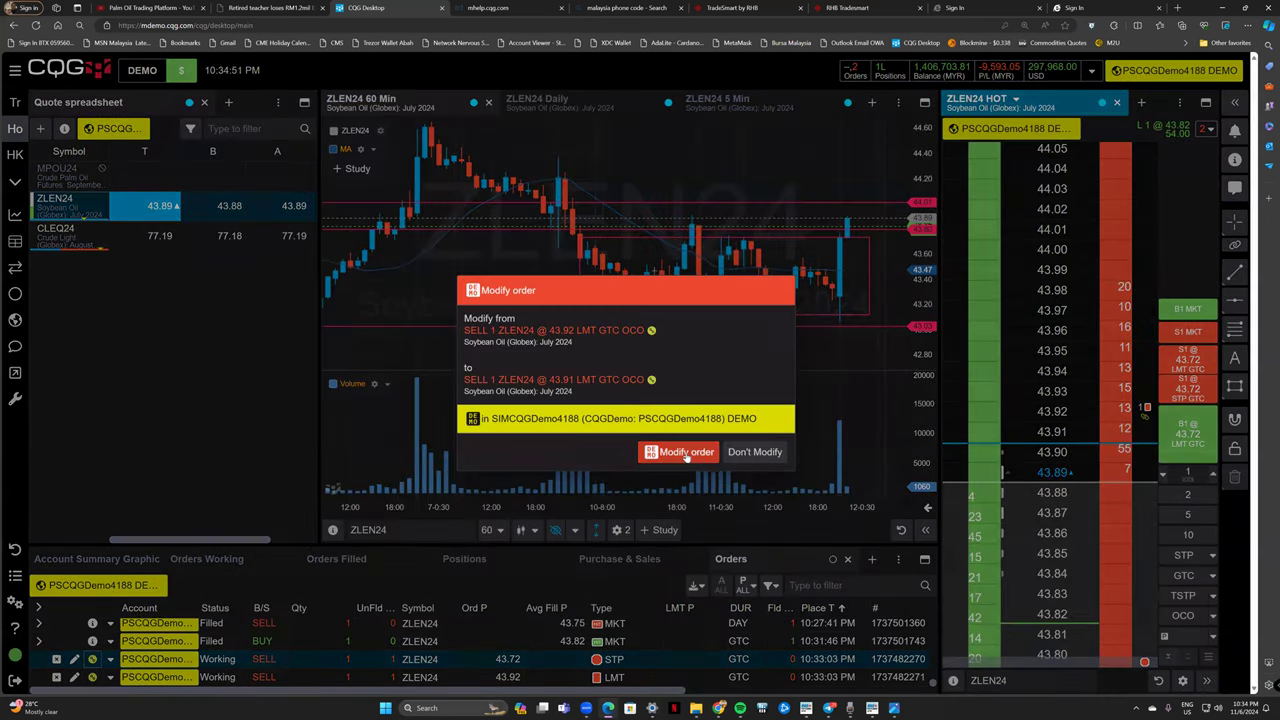
{"action": "left_click", "coordinate": [760, 450]}
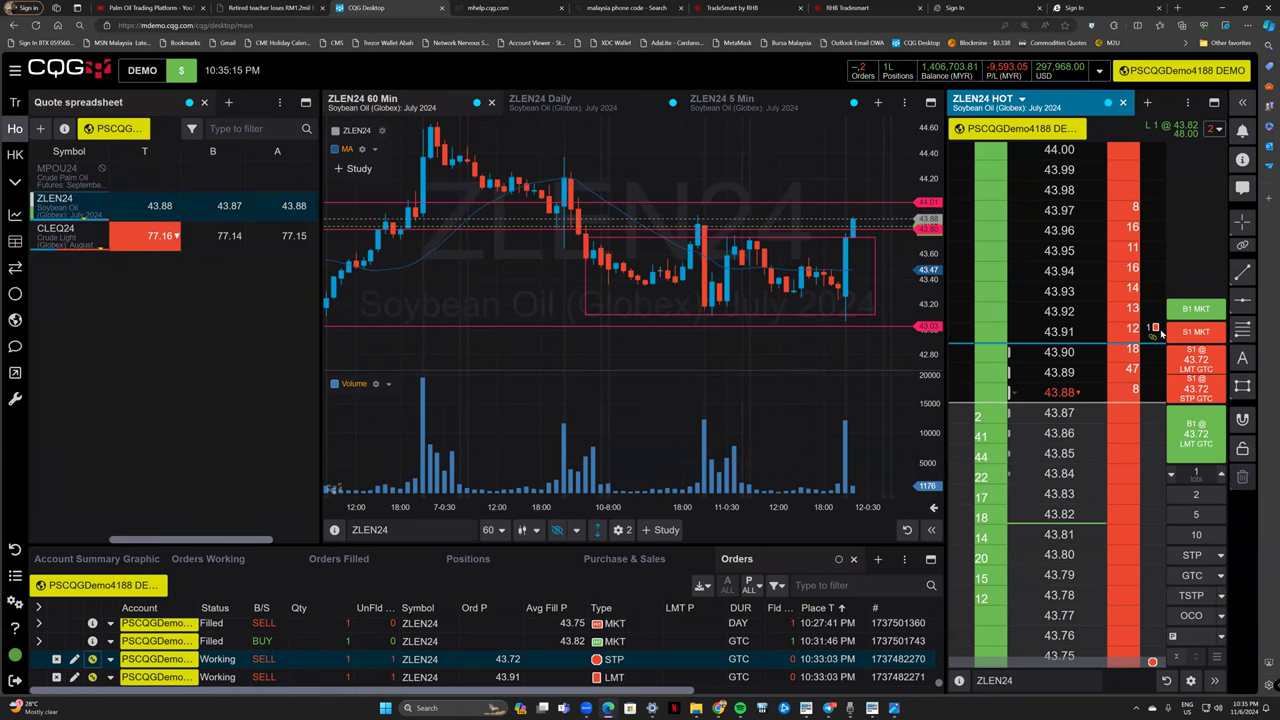
{"action": "left_click_drag", "start_coordinate": [1154, 328], "coordinate": [1149, 367]}
{"action": "left_click", "coordinate": [728, 447]}
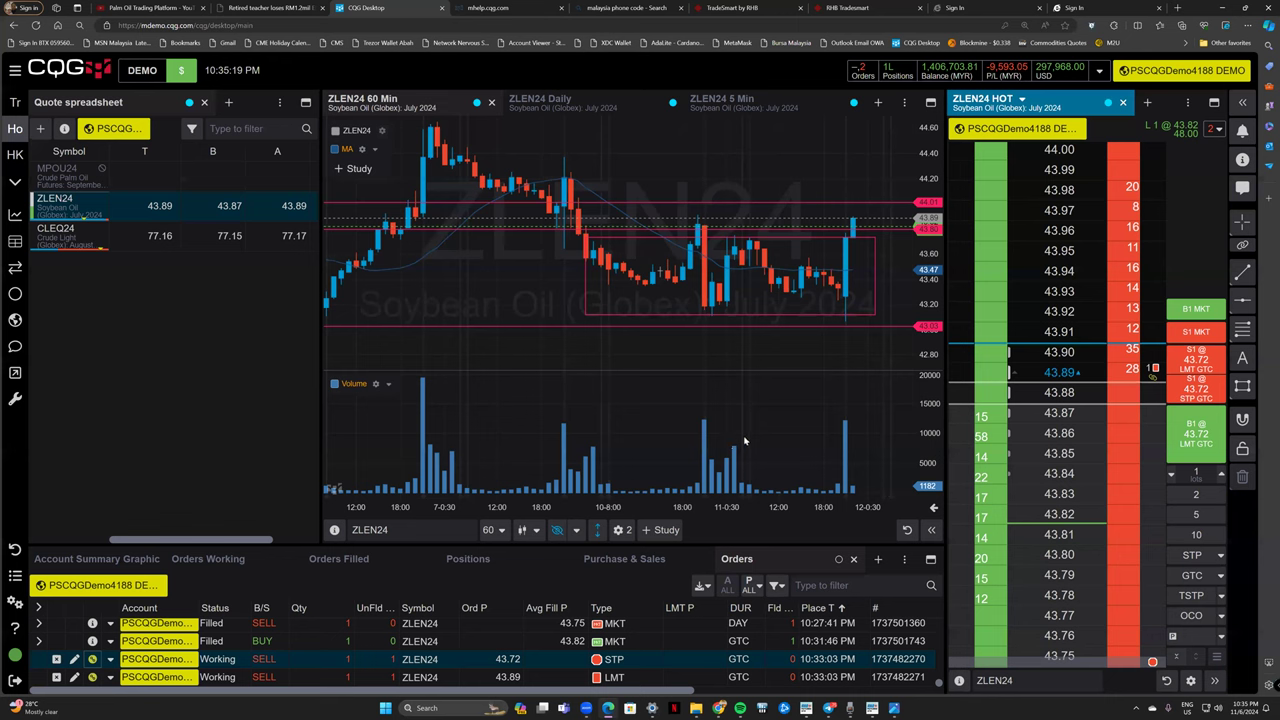
Lower the ZLEN24 target sell limit order to 43.88, confirm the modification and close the order notifications.
{"action": "mouse_move", "coordinate": [846, 432]}
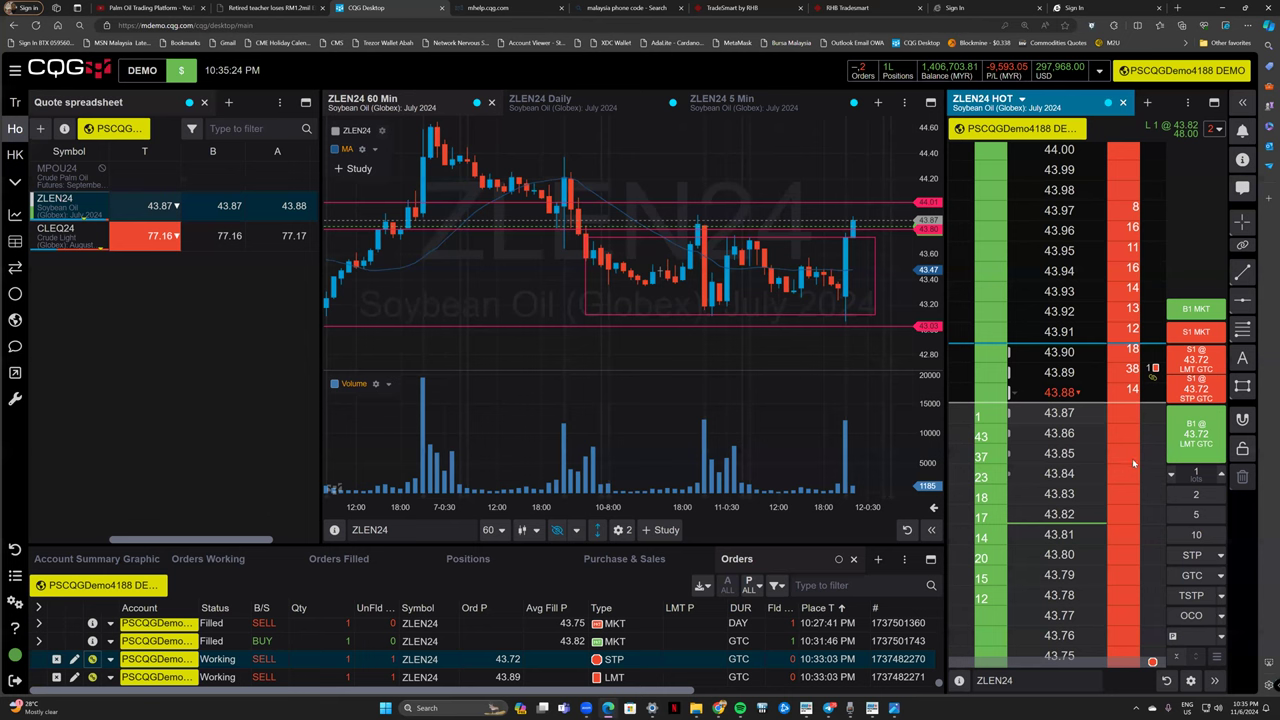
{"action": "scroll", "coordinate": [1132, 458], "scroll_direction": "down", "scroll_amount": 5}
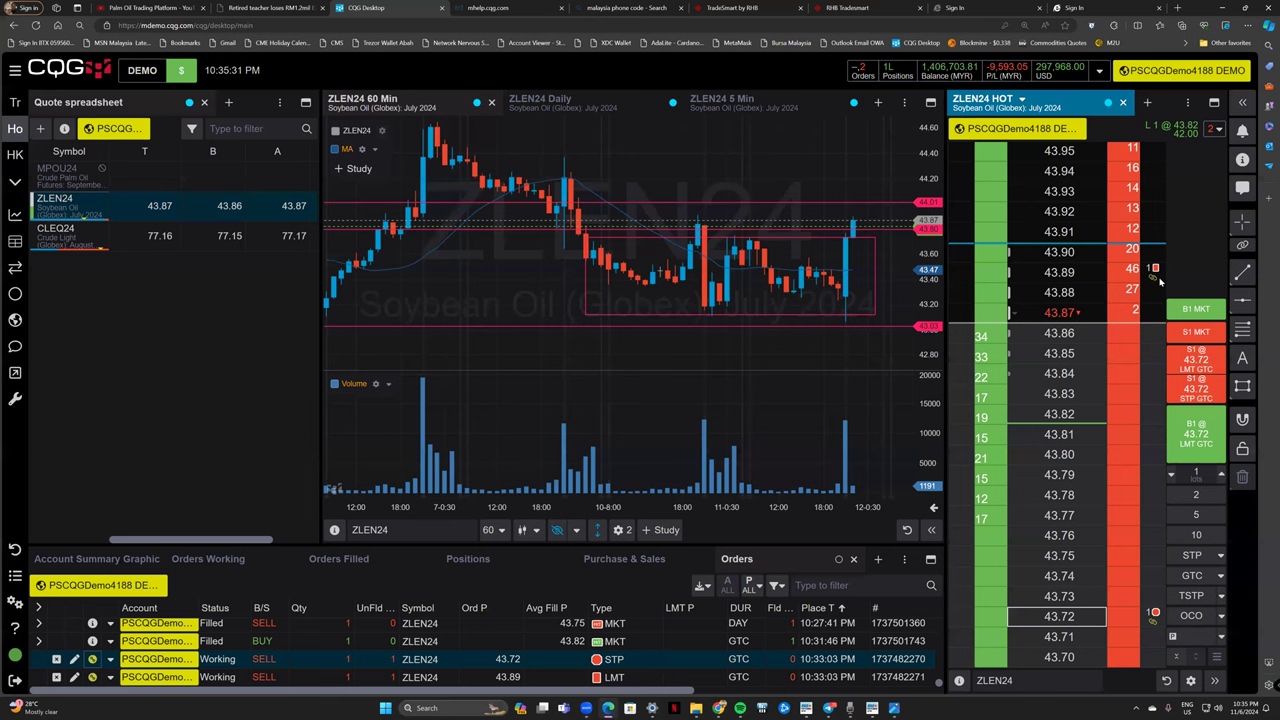
{"action": "left_click_drag", "start_coordinate": [1154, 270], "coordinate": [1154, 296]}
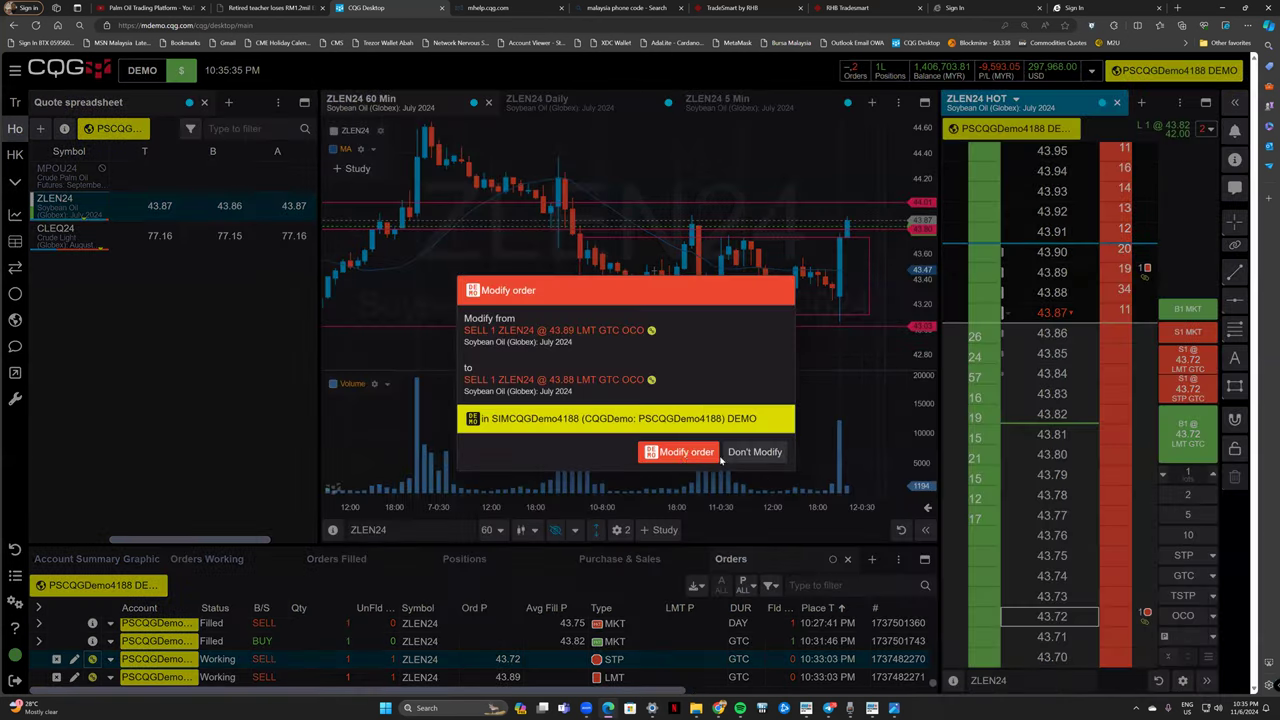
{"action": "left_click", "coordinate": [670, 453]}
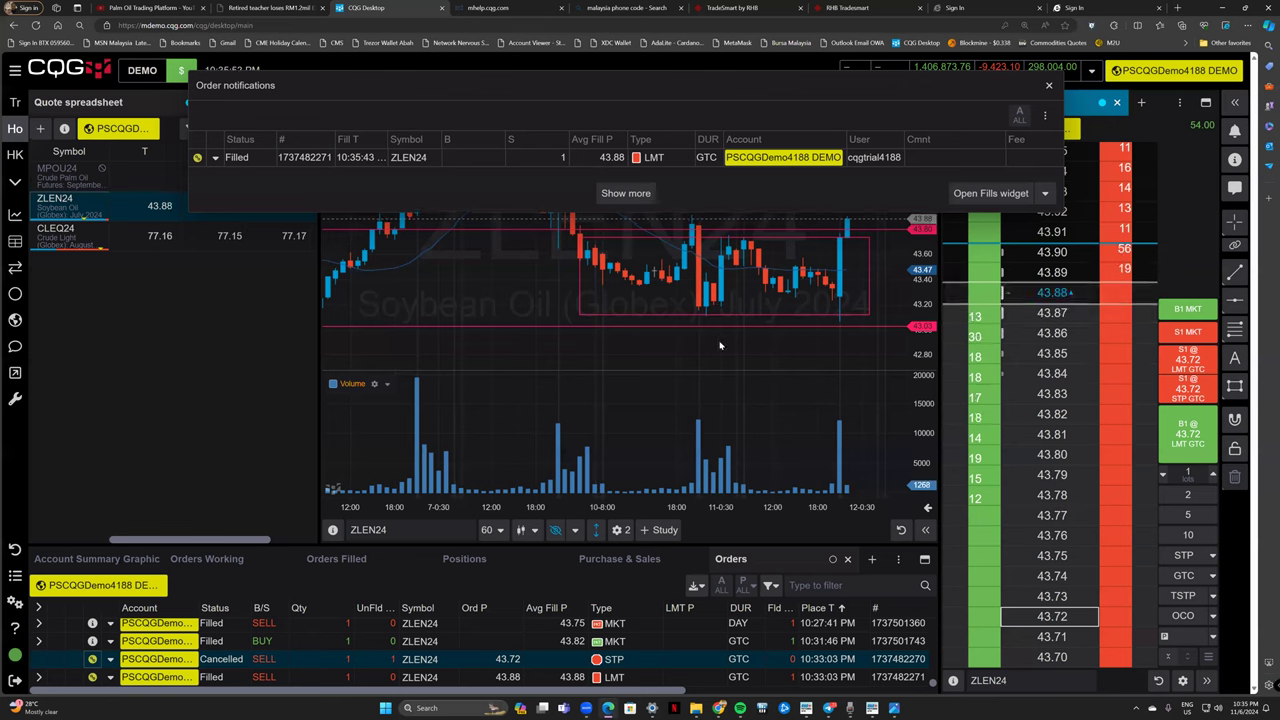
{"action": "left_click_drag", "start_coordinate": [921, 108], "coordinate": [901, 217]}
{"action": "left_click_drag", "start_coordinate": [700, 164], "coordinate": [654, 119]}
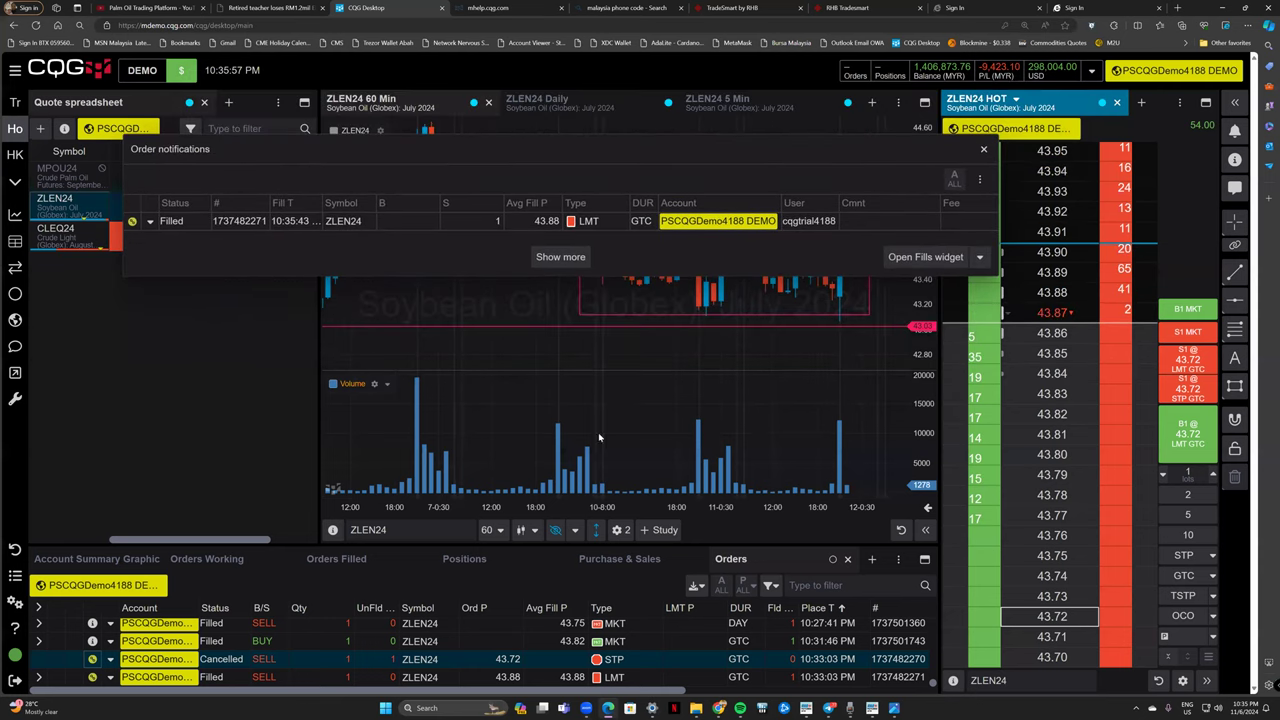
{"action": "left_click", "coordinate": [983, 149]}
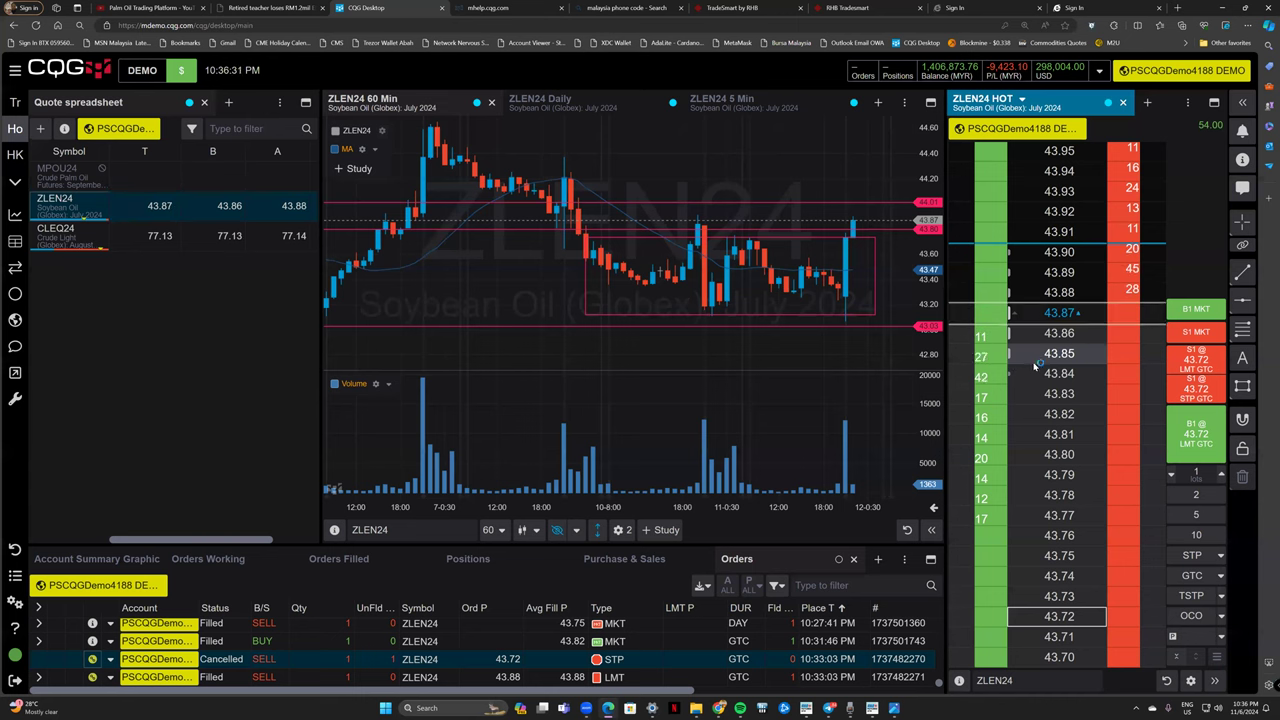
Switch the ZLEN24 order entry from OCO to Bracket mode and activate the bracket.
{"action": "scroll", "coordinate": [1037, 368], "scroll_direction": "up", "scroll_amount": 1}
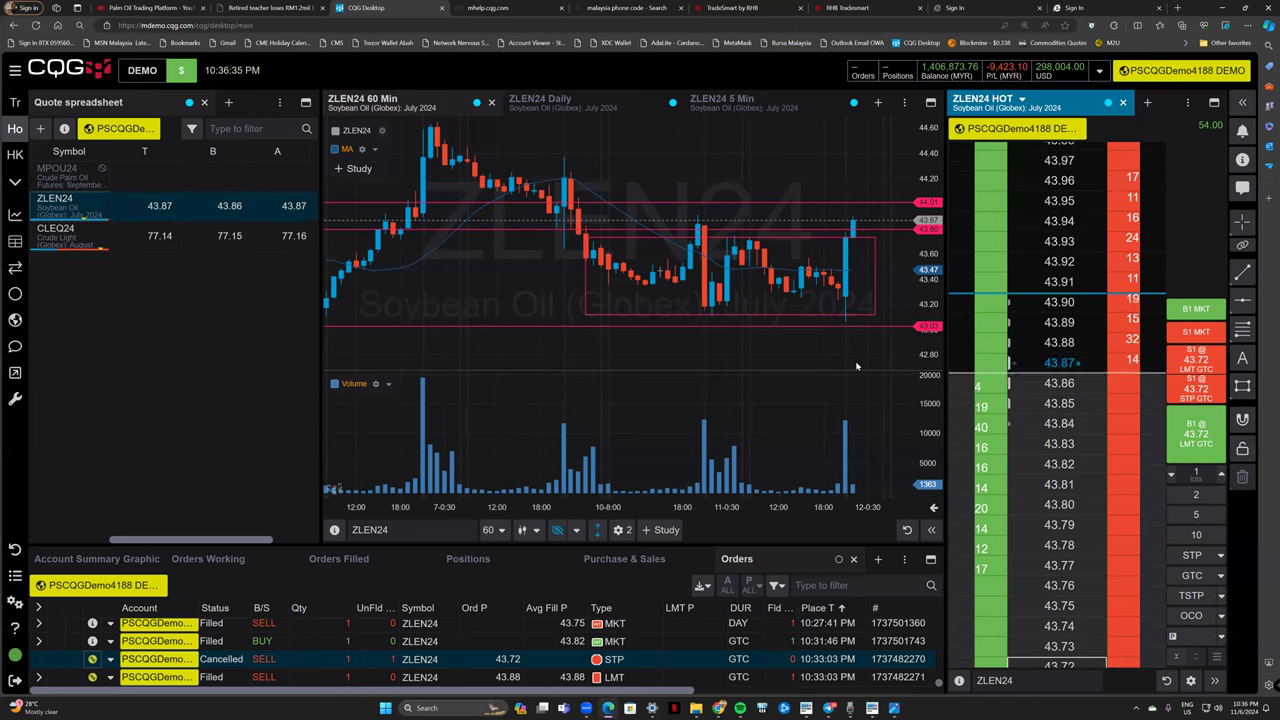
{"action": "left_click", "coordinate": [1220, 616]}
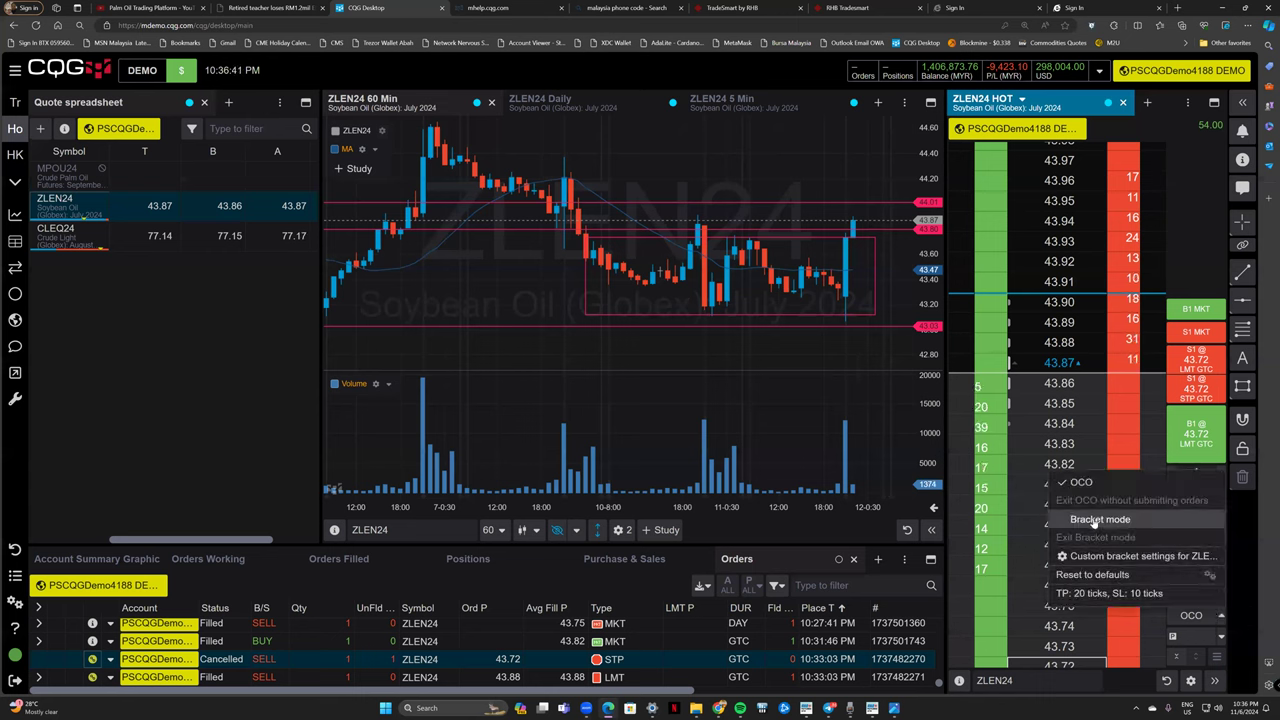
{"action": "left_click", "coordinate": [1212, 618]}
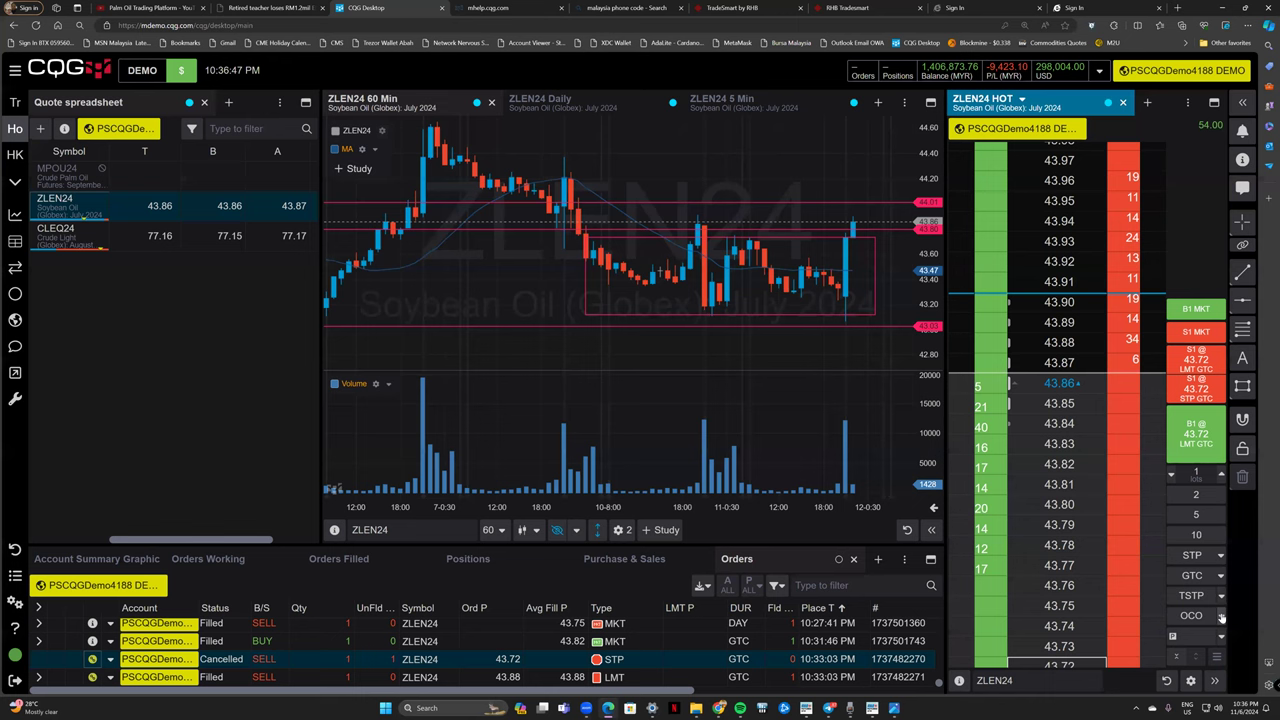
{"action": "left_click", "coordinate": [1220, 617]}
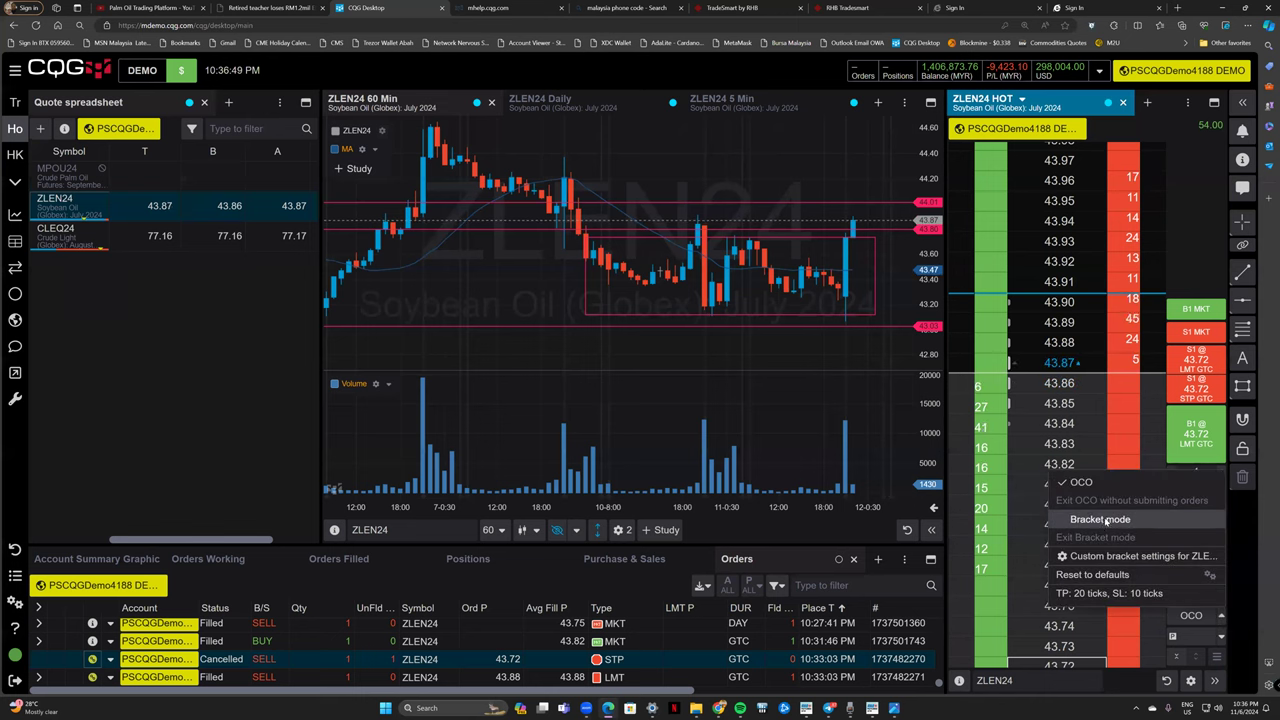
{"action": "left_click", "coordinate": [1150, 522]}
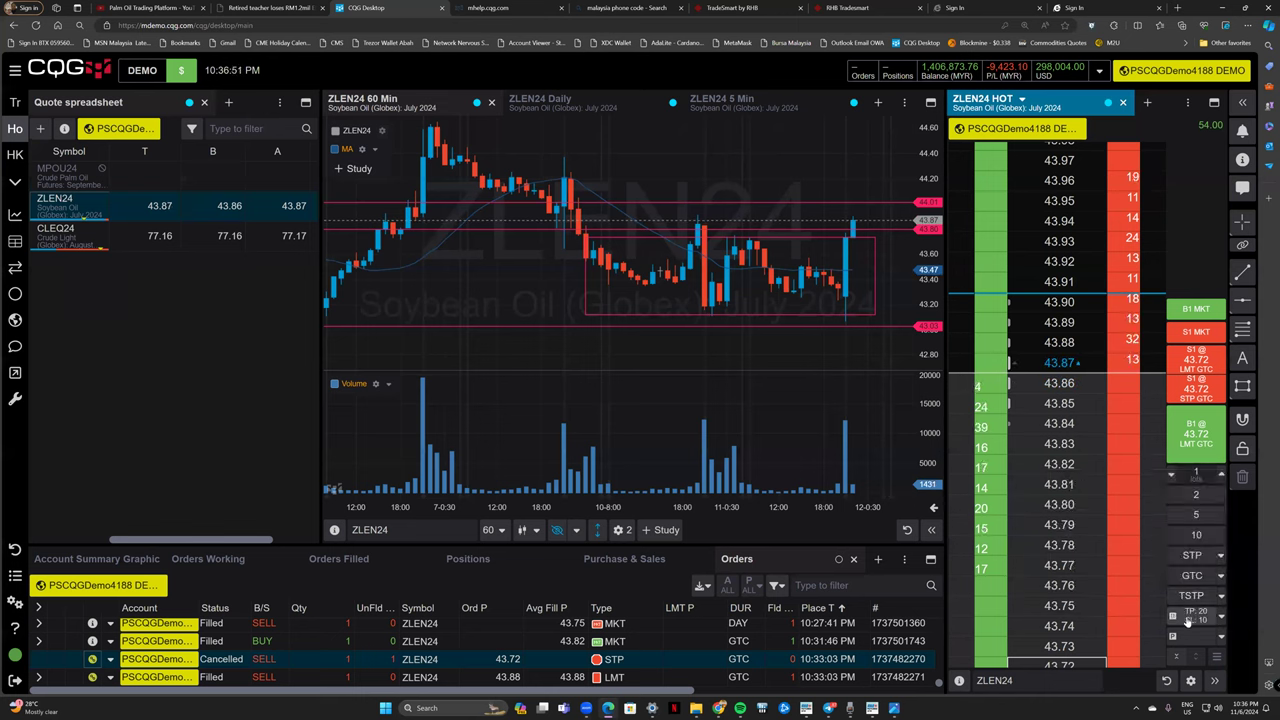
{"action": "left_click", "coordinate": [1187, 620]}
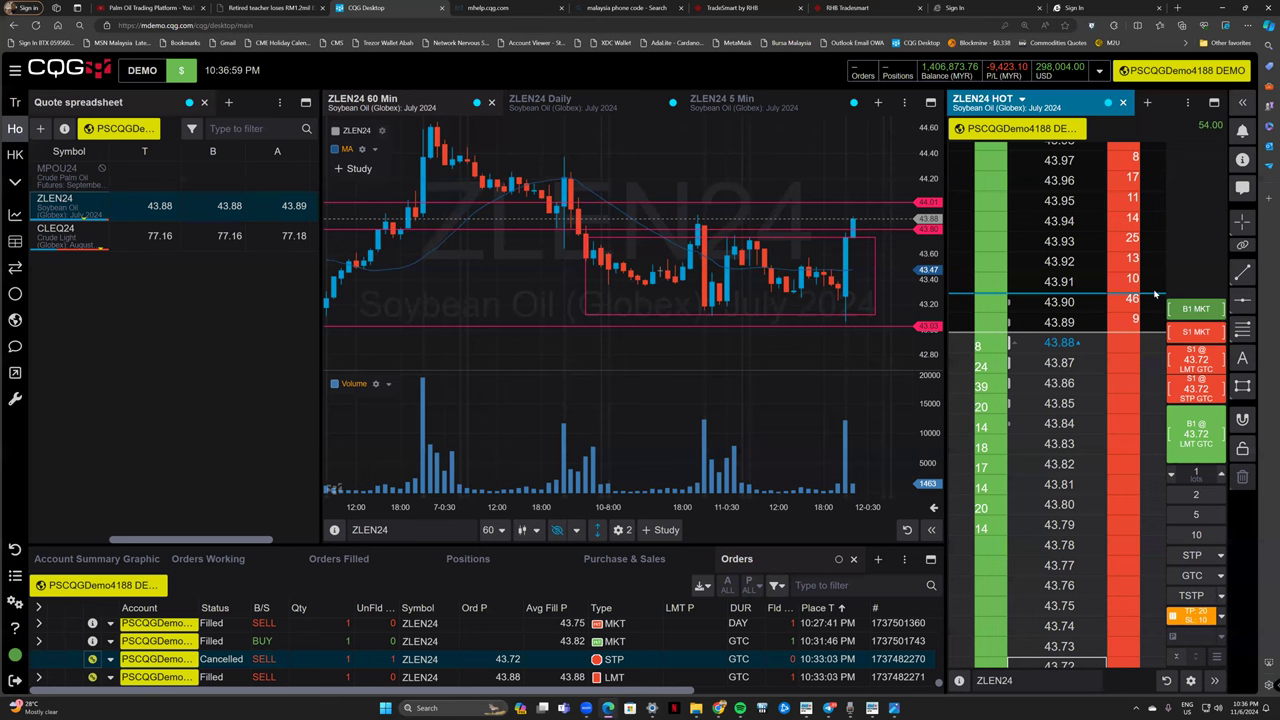
{"action": "scroll", "coordinate": [1060, 530], "scroll_direction": "up", "scroll_amount": 2}
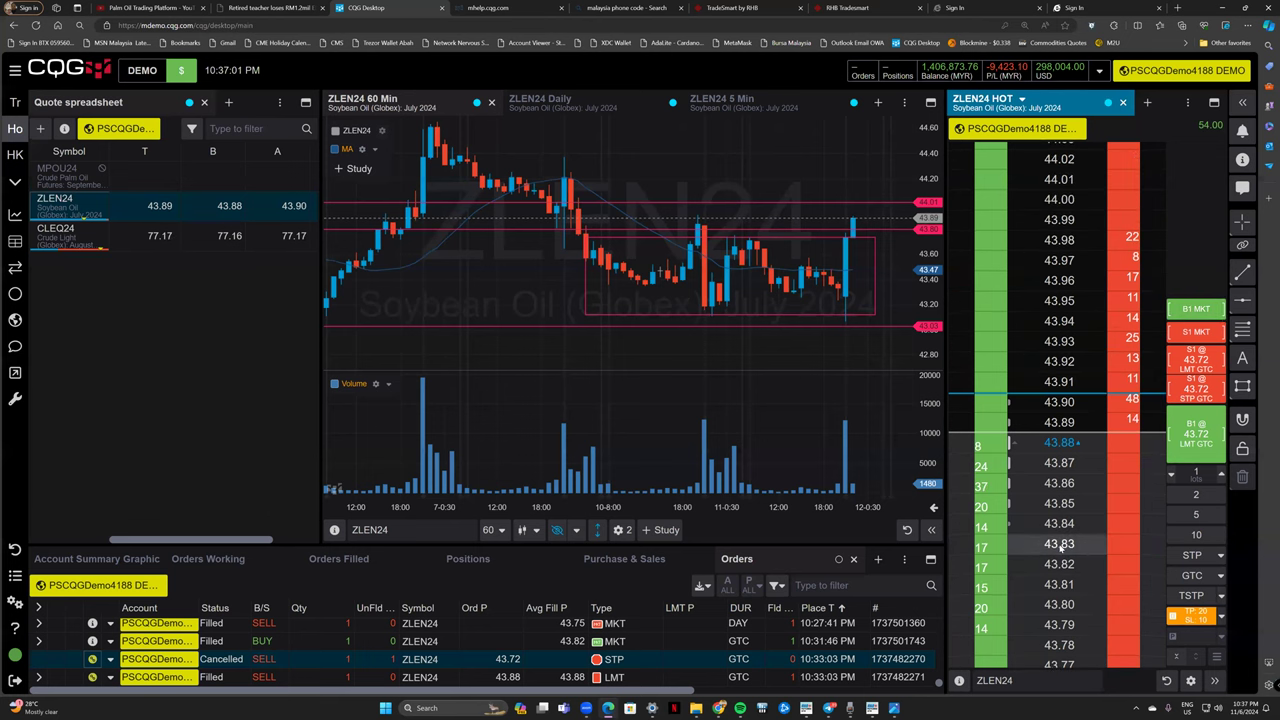
{"action": "scroll", "coordinate": [1060, 543], "scroll_direction": "down", "scroll_amount": 2}
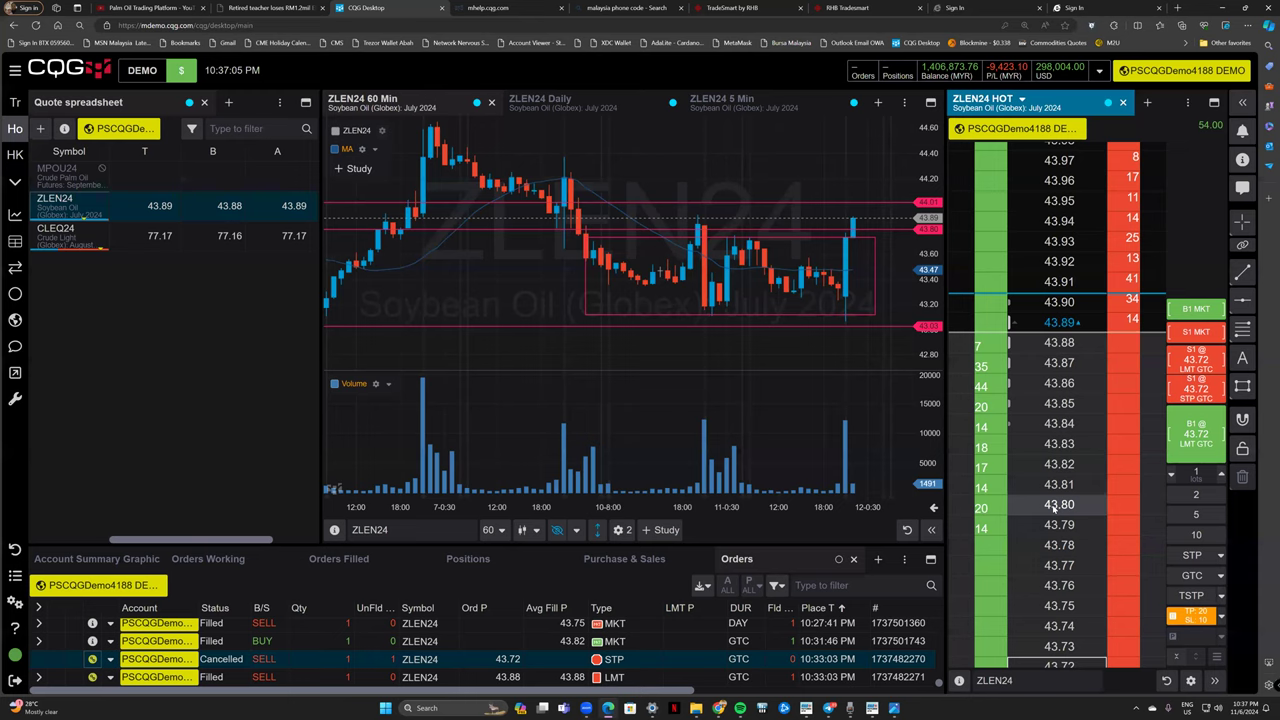
{"action": "left_click", "coordinate": [1193, 312]}
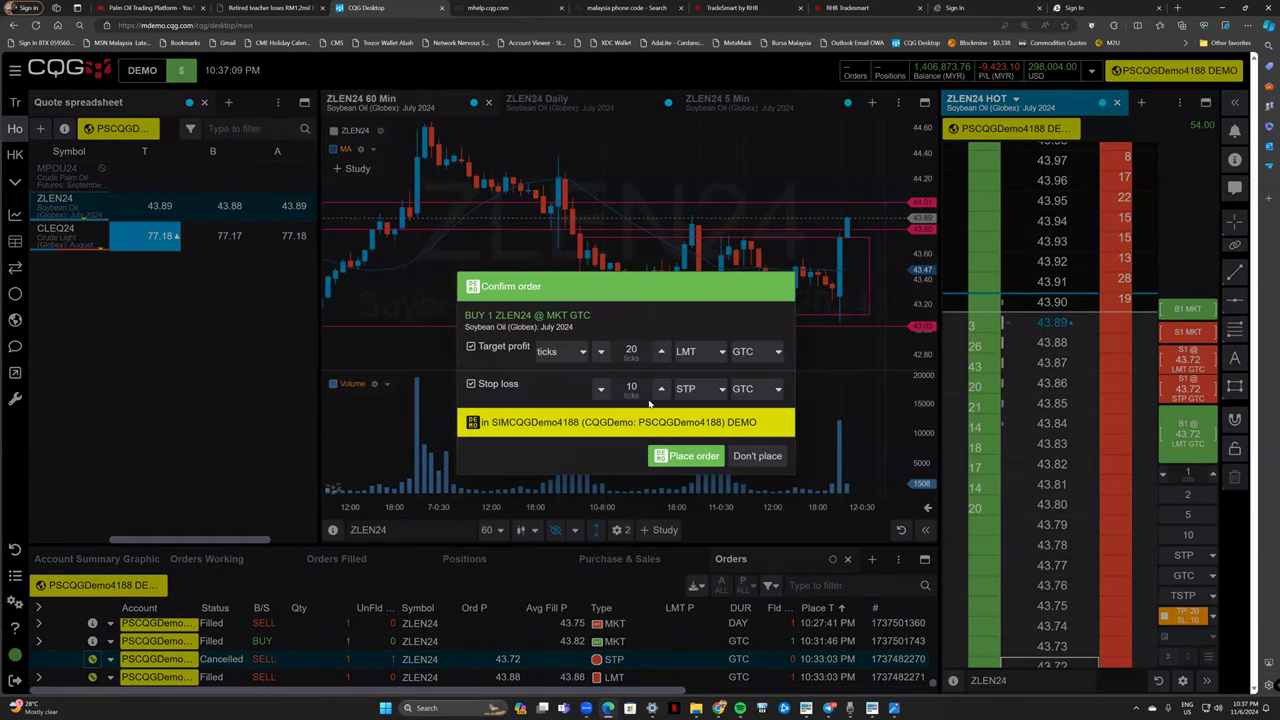
{"action": "left_click", "coordinate": [767, 457]}
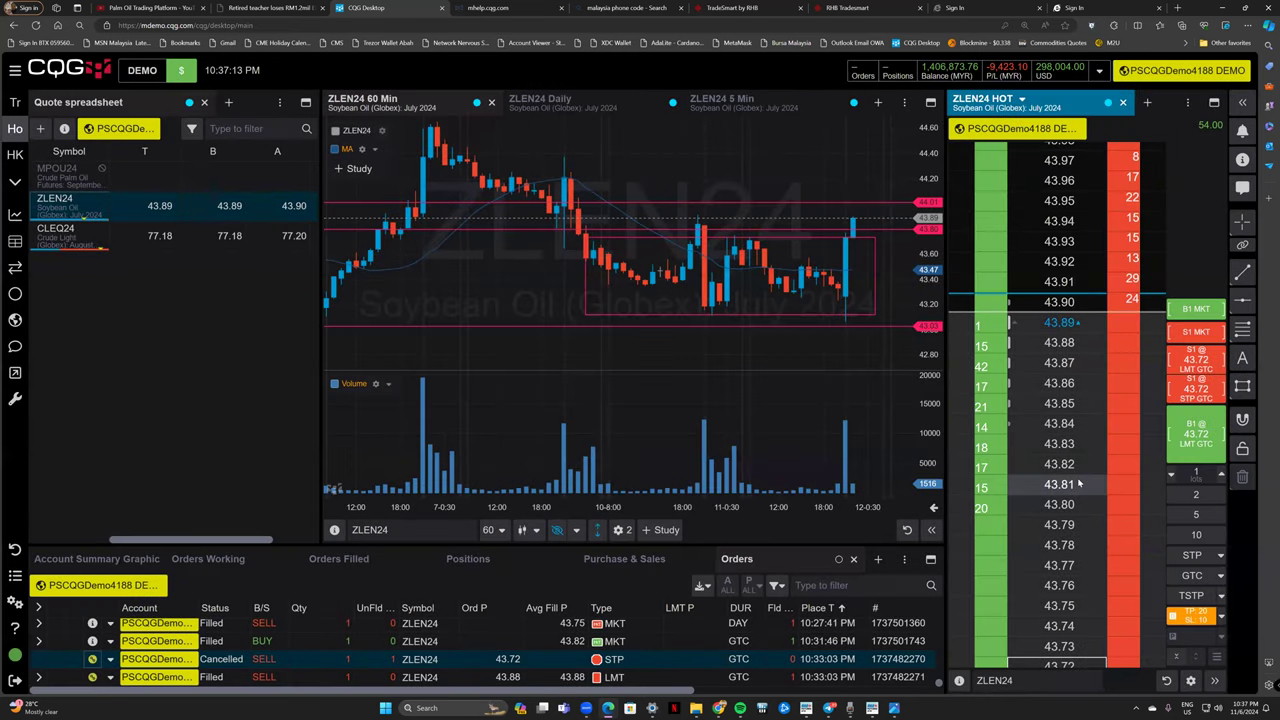
Place a 1-lot ZLEN24 buy limit order at 43.78 with a 25-tick target profit and a 15-tick stop loss.
{"action": "scroll", "coordinate": [1078, 484], "scroll_direction": "down", "scroll_amount": 5}
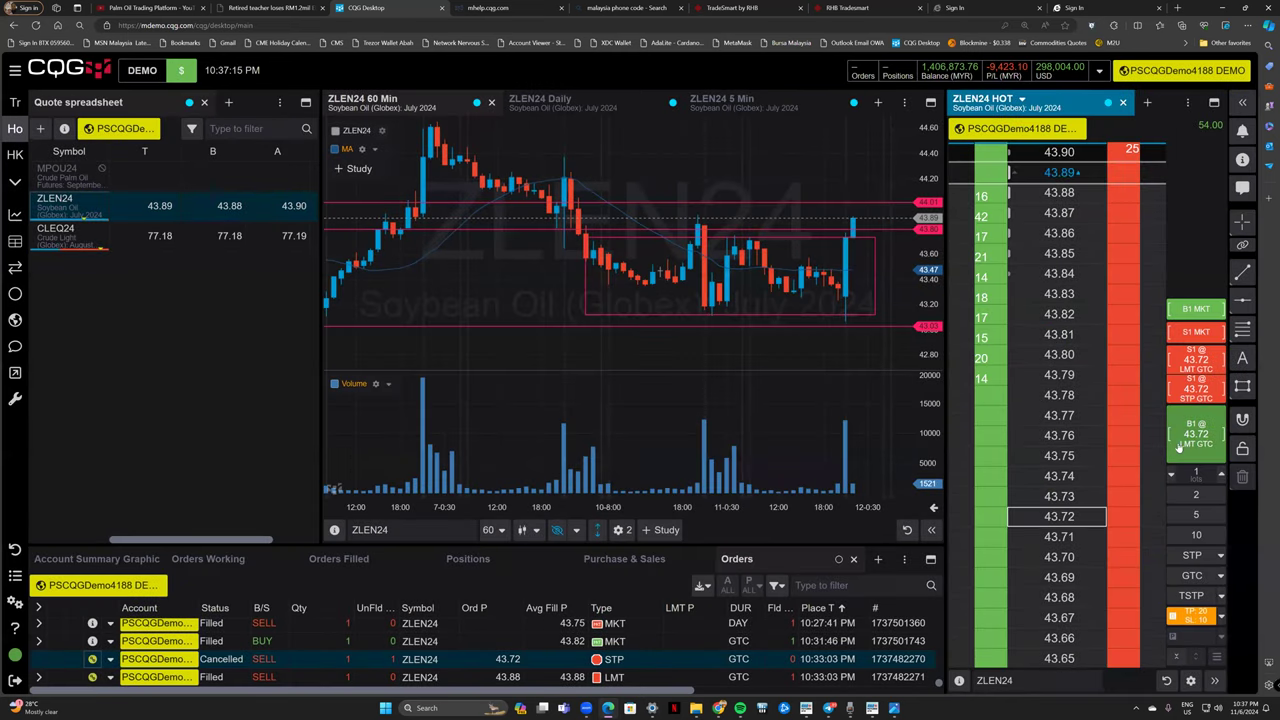
{"action": "left_click", "coordinate": [1060, 396]}
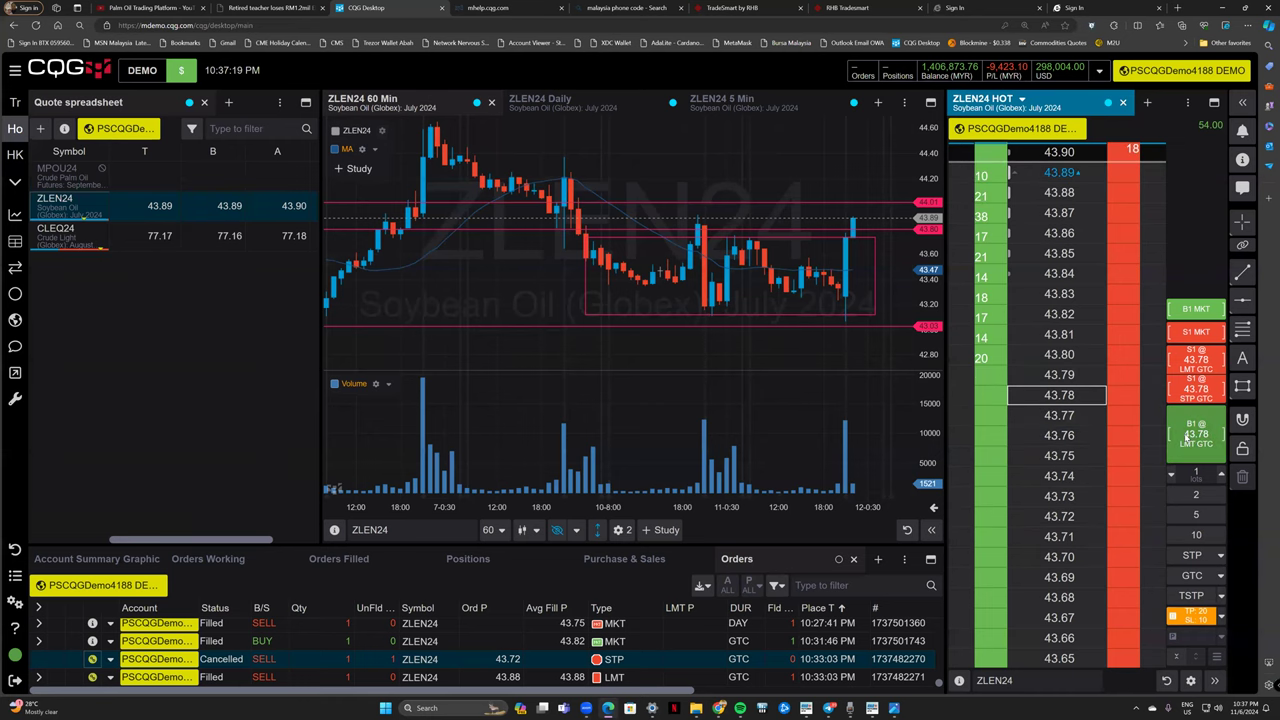
{"action": "left_click", "coordinate": [1190, 435]}
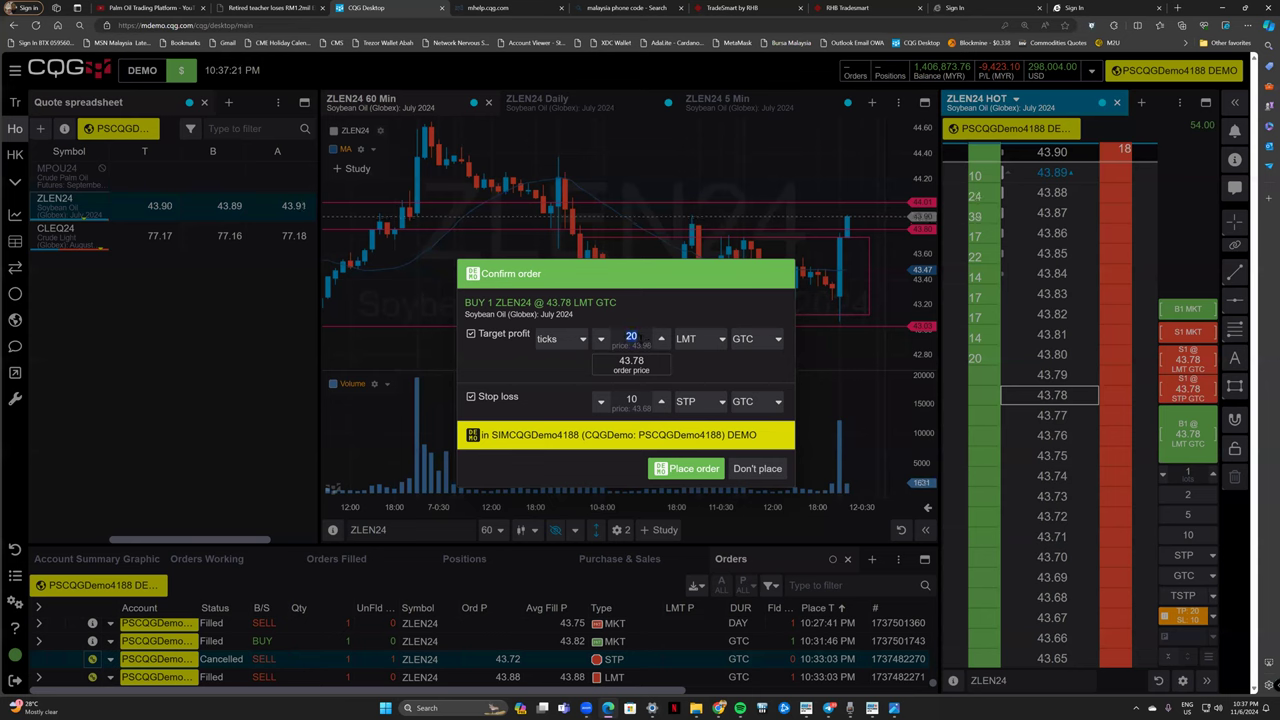
{"action": "key", "text": "BackSpace"}
{"action": "type", "text": "5"}
{"action": "left_click", "coordinate": [646, 399]}
{"action": "key", "text": "BackSpace"}
{"action": "type", "text": "5"}
{"action": "left_click", "coordinate": [686, 468]}
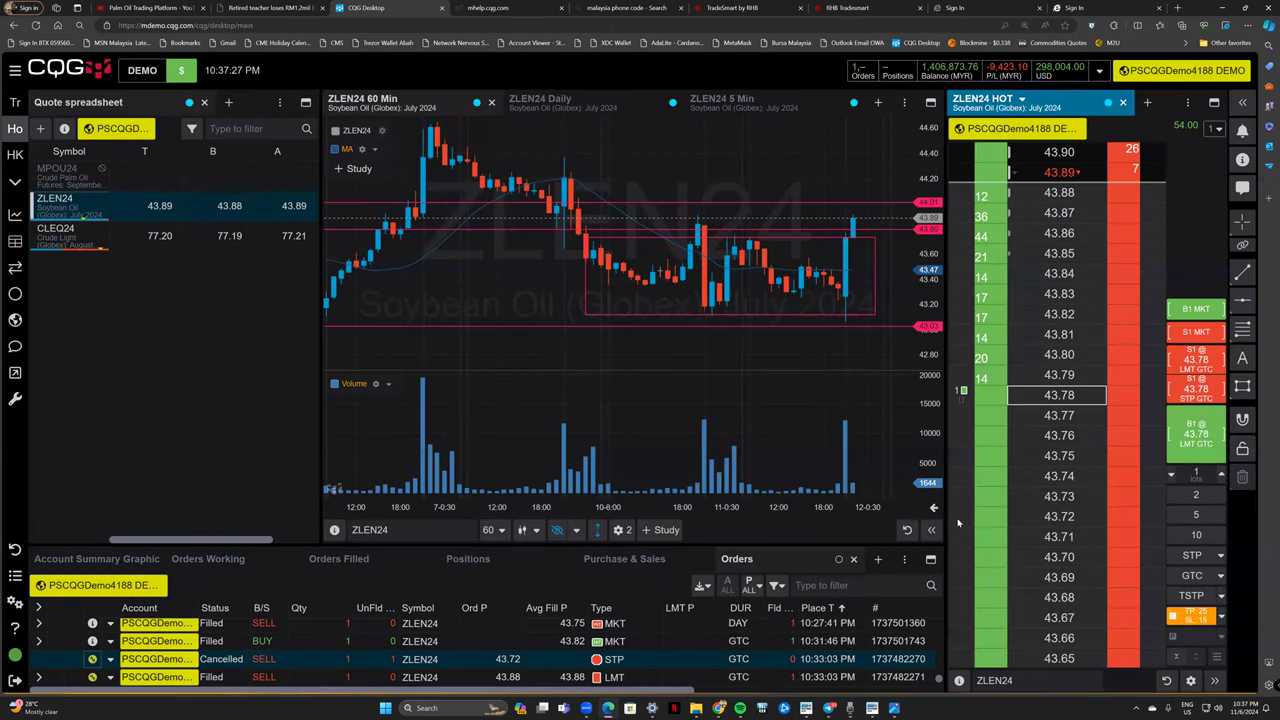
Check the new buy limit in the ladder's order summary and its linked target and stop in the orders list.
{"action": "left_click", "coordinate": [1216, 130]}
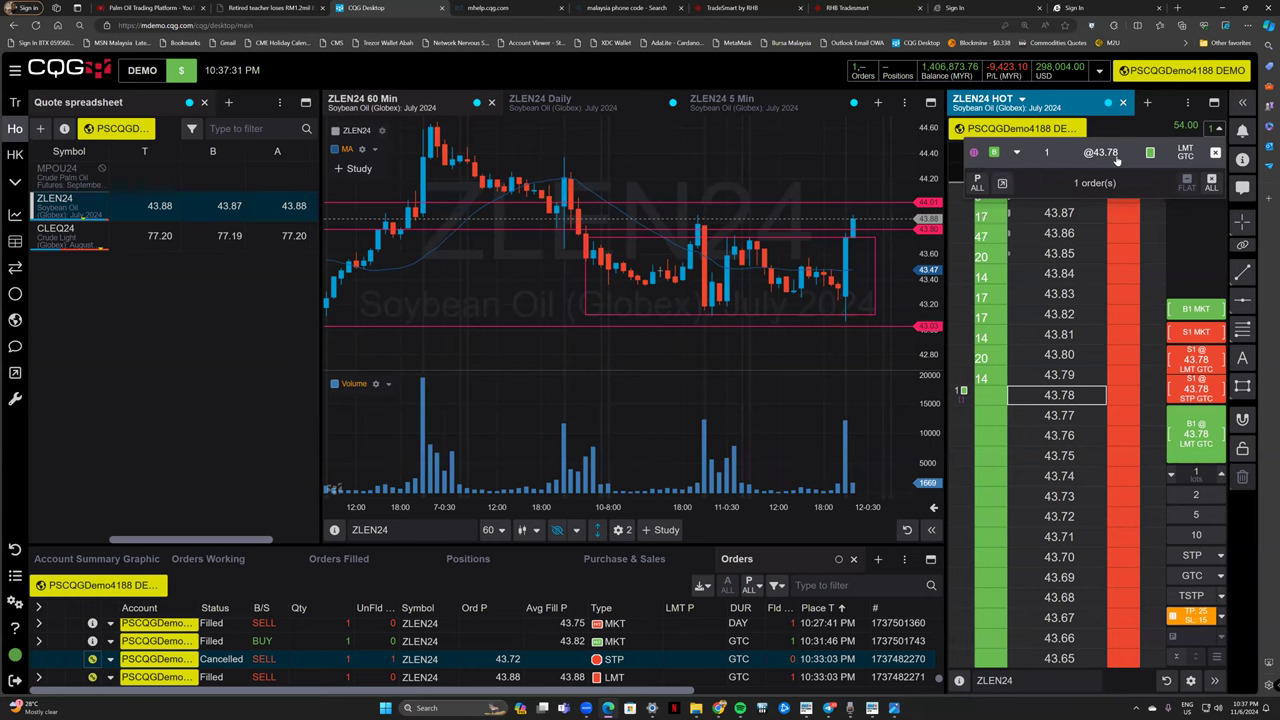
{"action": "left_click", "coordinate": [1207, 251]}
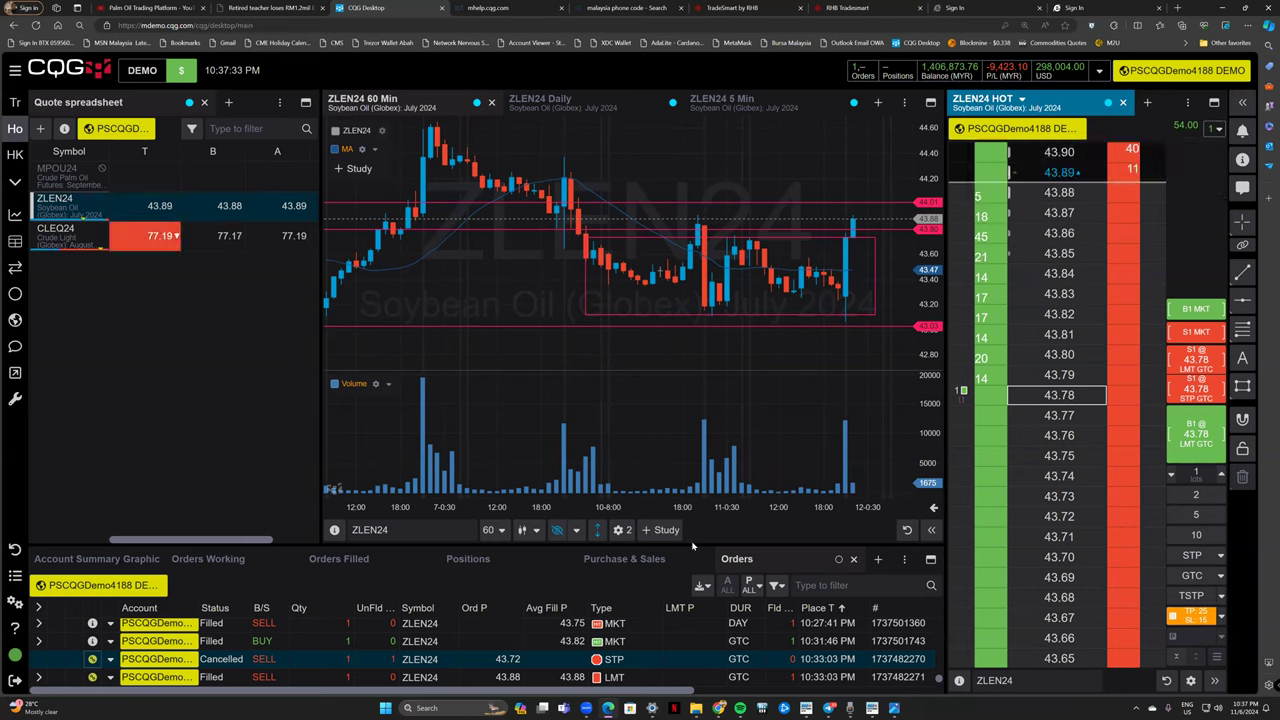
{"action": "scroll", "coordinate": [227, 664], "scroll_direction": "down", "scroll_amount": 1}
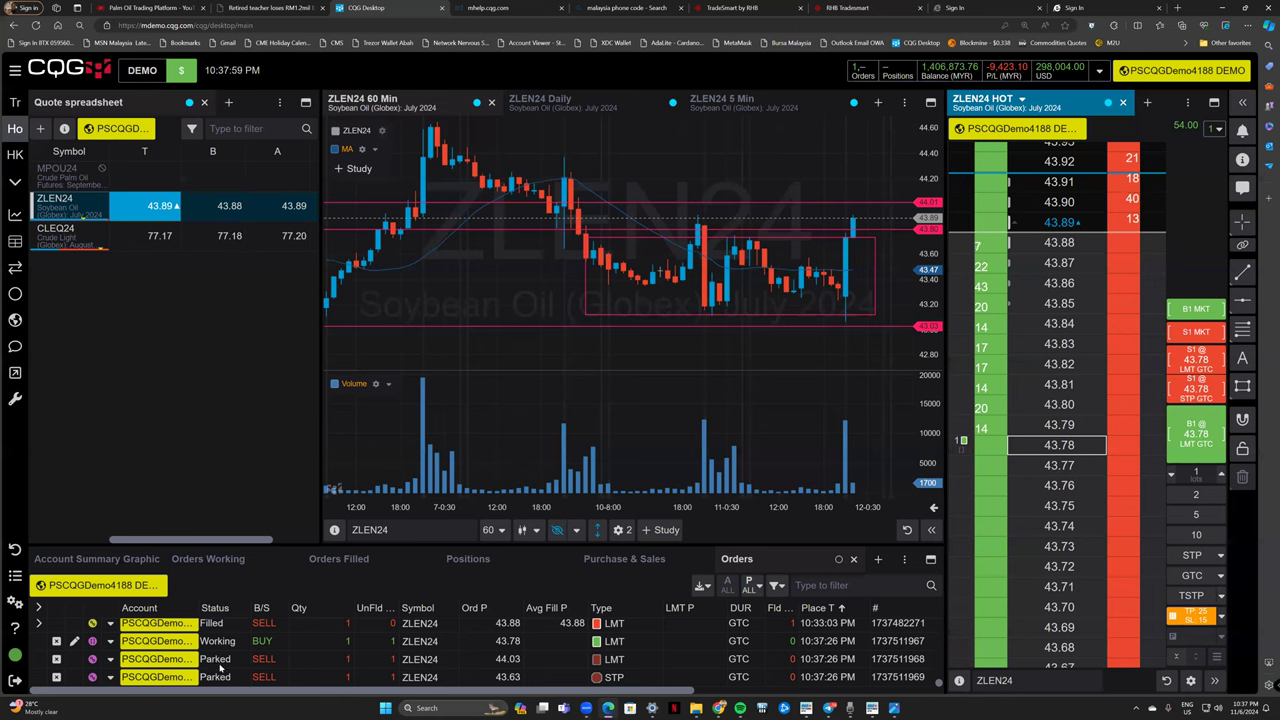
Raise the working ZLEN24 bracket buy limit order to 43.86 and again to 43.89, confirming each modification.
{"action": "left_click_drag", "start_coordinate": [960, 440], "coordinate": [960, 272]}
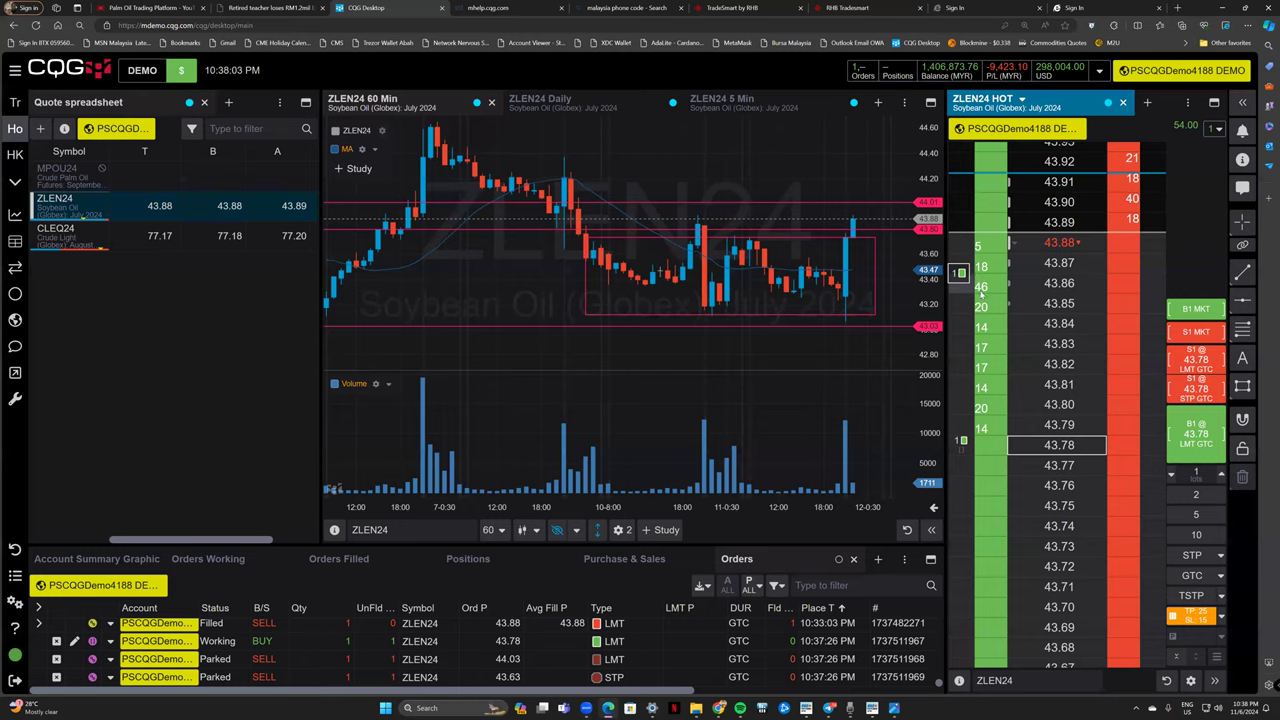
{"action": "left_click", "coordinate": [757, 531]}
{"action": "scroll", "coordinate": [1040, 428], "scroll_direction": "up", "scroll_amount": 2}
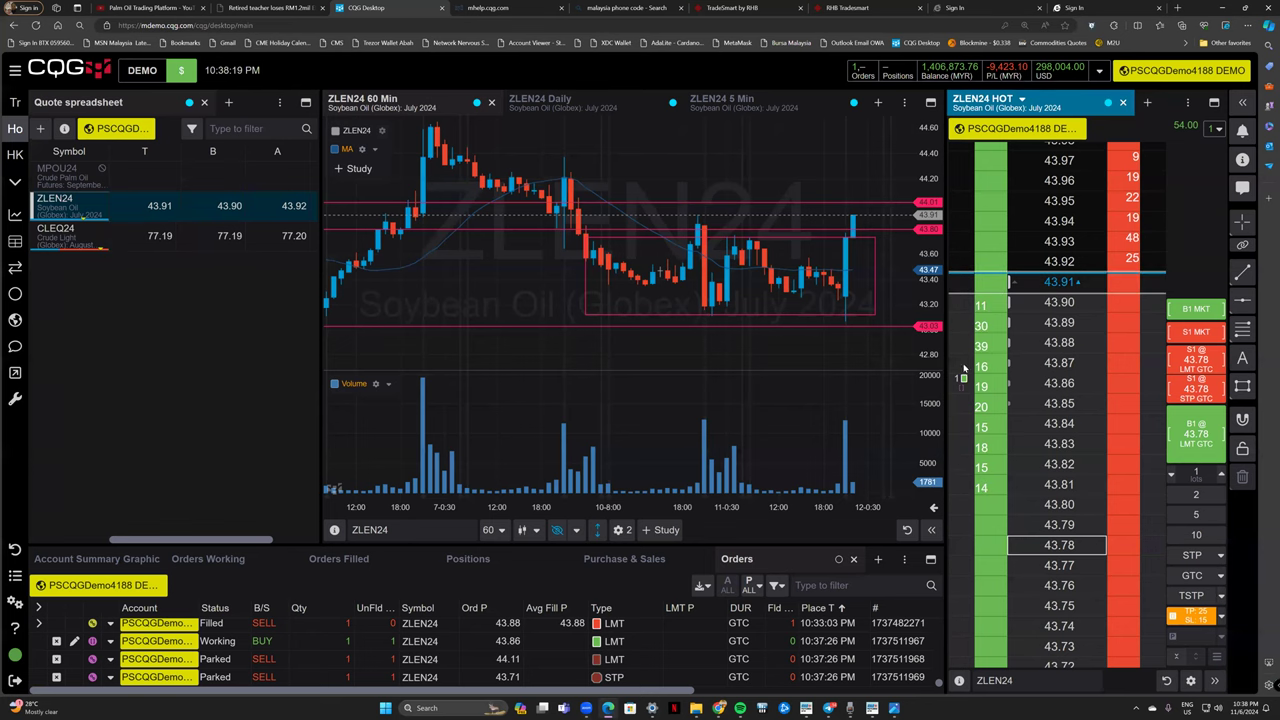
{"action": "left_click_drag", "start_coordinate": [962, 382], "coordinate": [960, 322]}
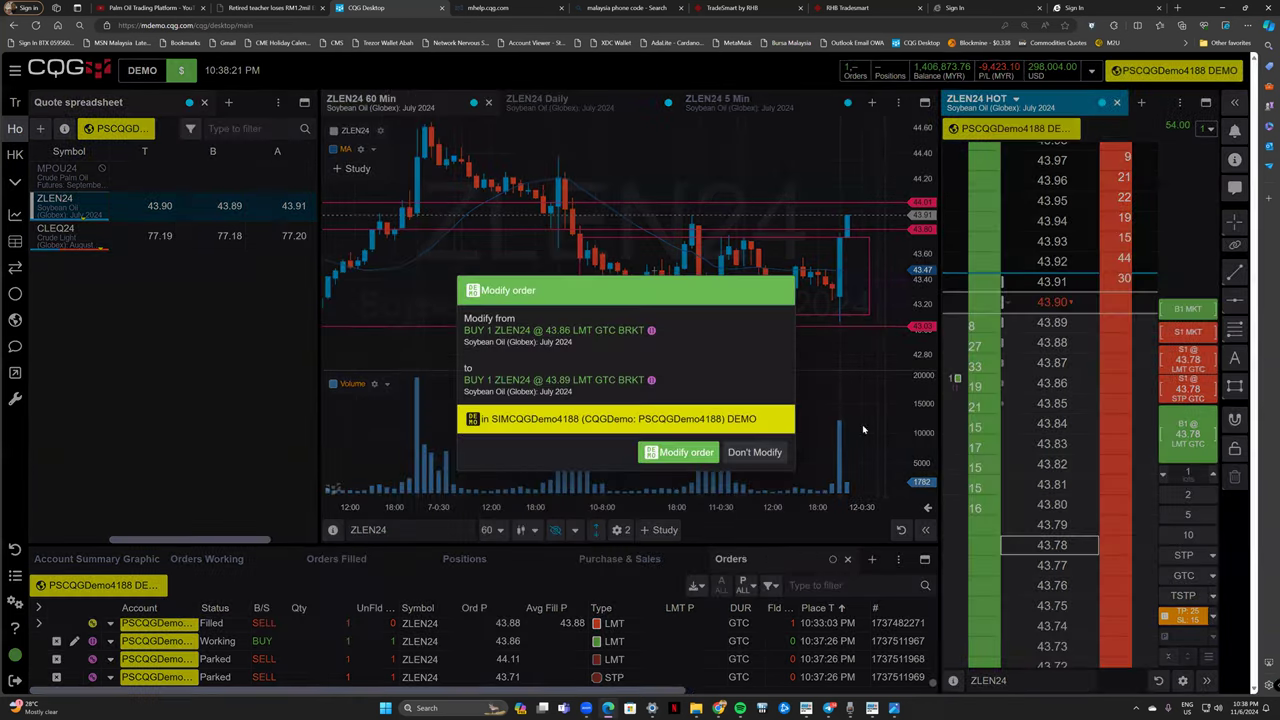
{"action": "left_click", "coordinate": [677, 453]}
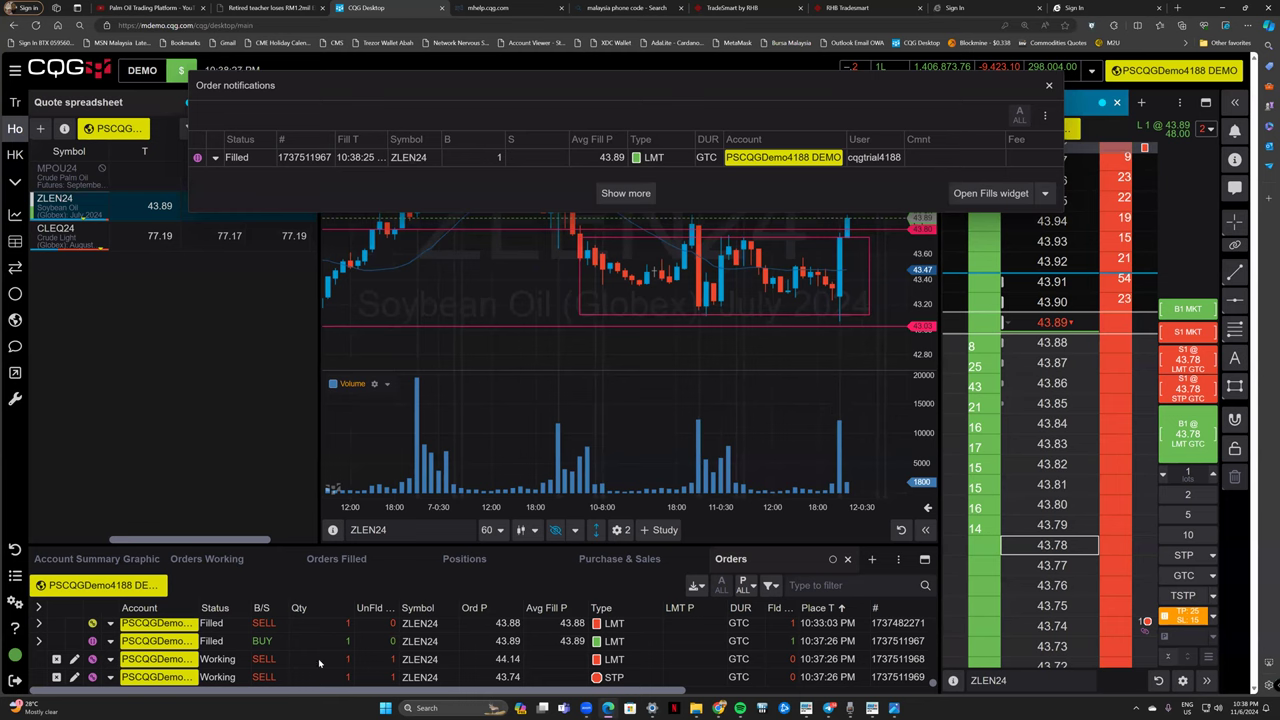
Examine the filled ZLEN24 buy with its working target and stop in the orders list, and the price on the 60-minute chart.
{"action": "left_click", "coordinate": [213, 646]}
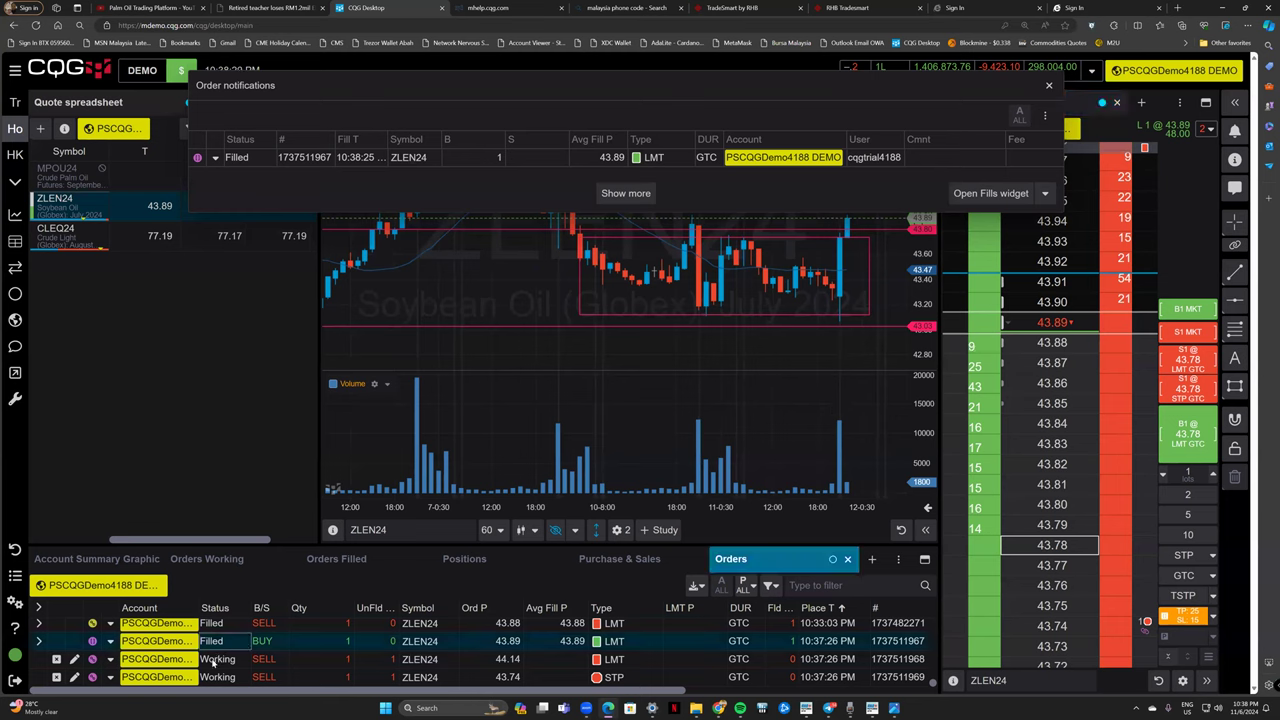
{"action": "left_click", "coordinate": [213, 660]}
{"action": "left_click", "coordinate": [210, 677]}
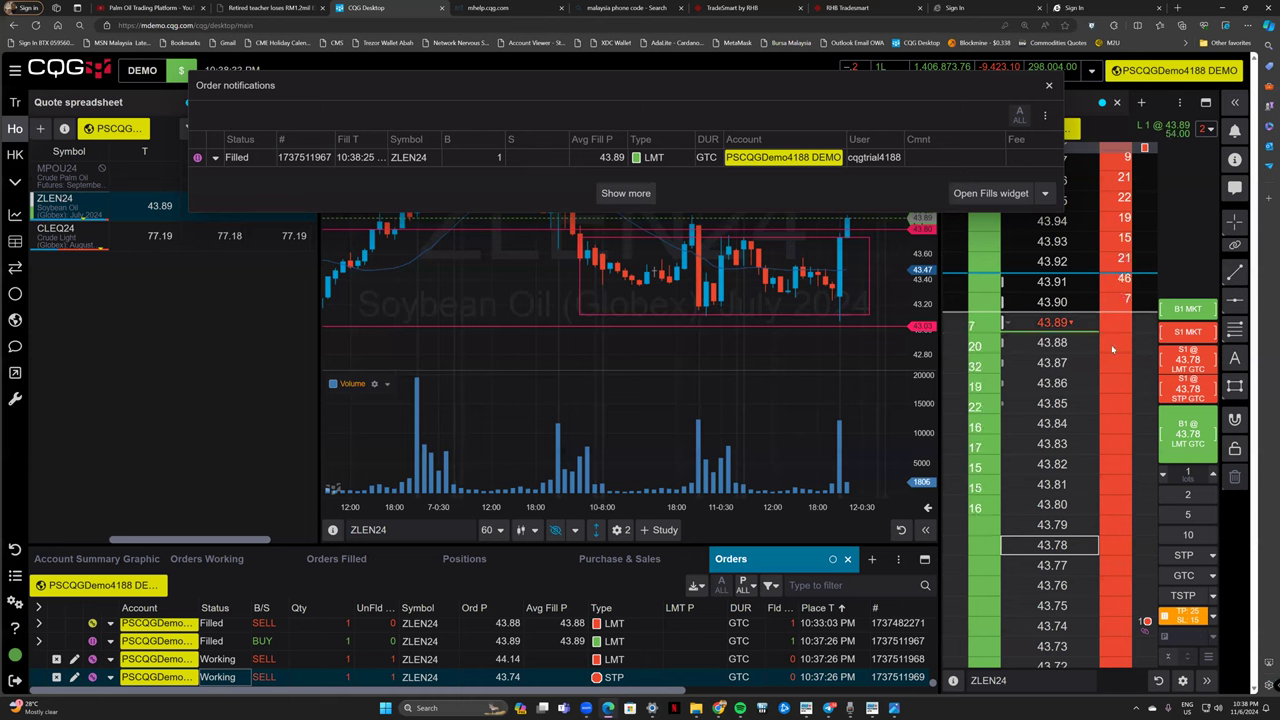
{"action": "left_click", "coordinate": [1207, 129]}
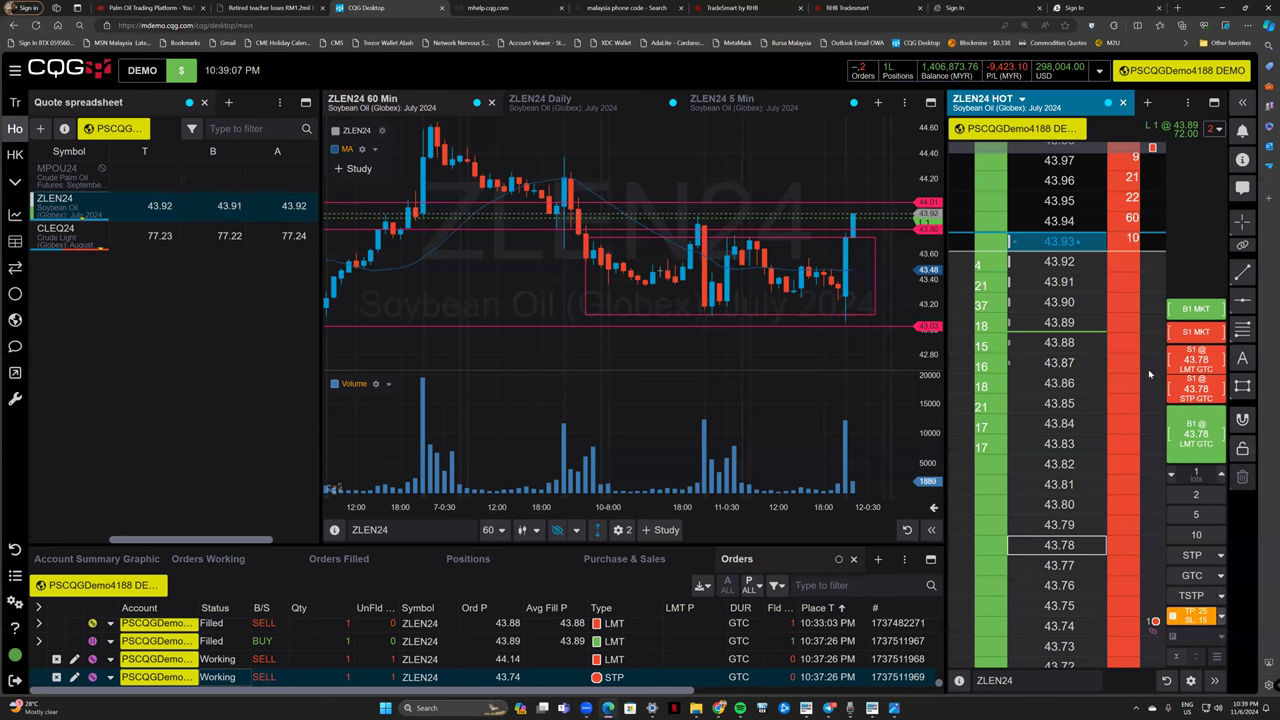
{"action": "left_click_drag", "start_coordinate": [537, 274], "coordinate": [545, 274]}
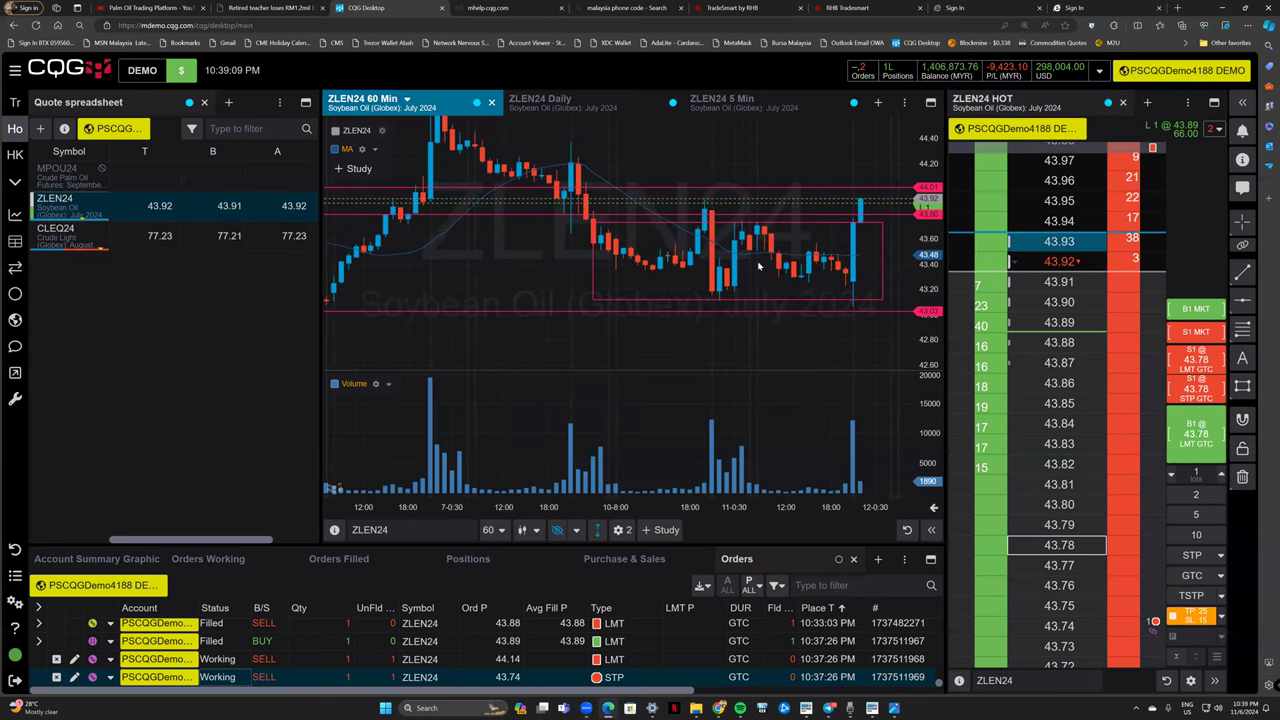
{"action": "left_click_drag", "start_coordinate": [932, 161], "coordinate": [932, 180]}
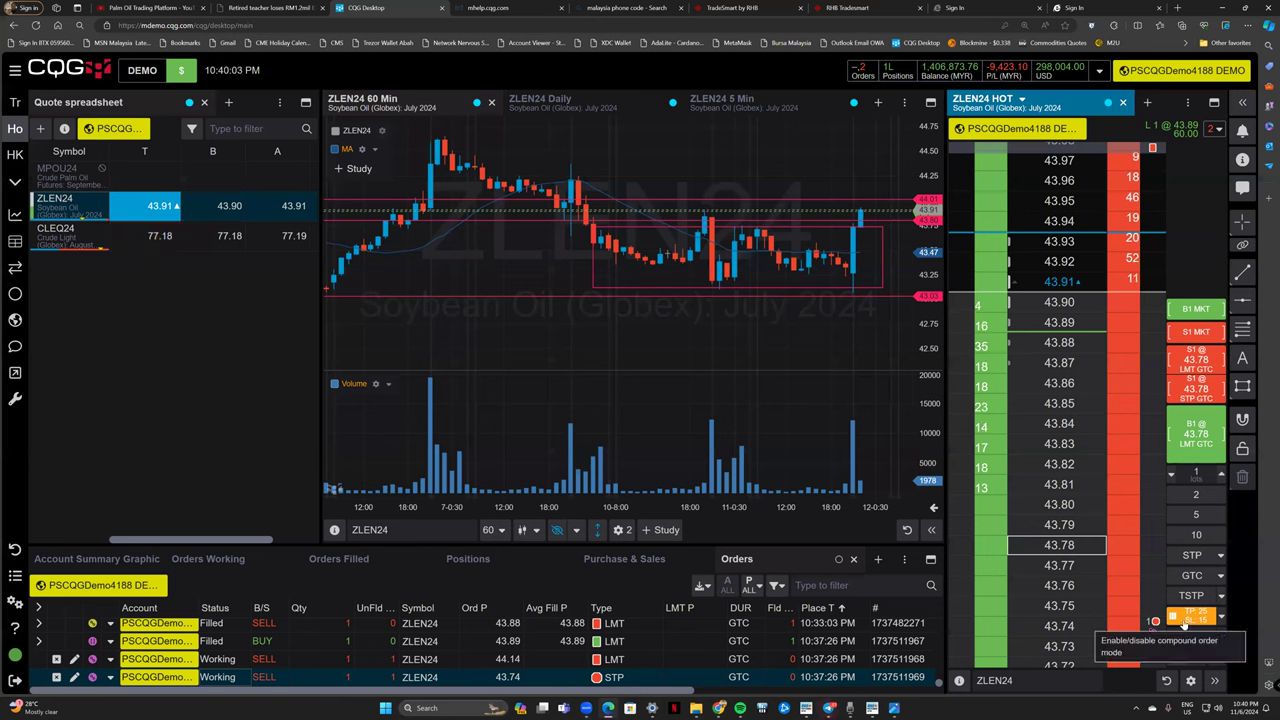
Deactivate the bracket and sell 1 lot of ZLEN24 at market to liquidate the long position.
{"action": "left_click", "coordinate": [1184, 620]}
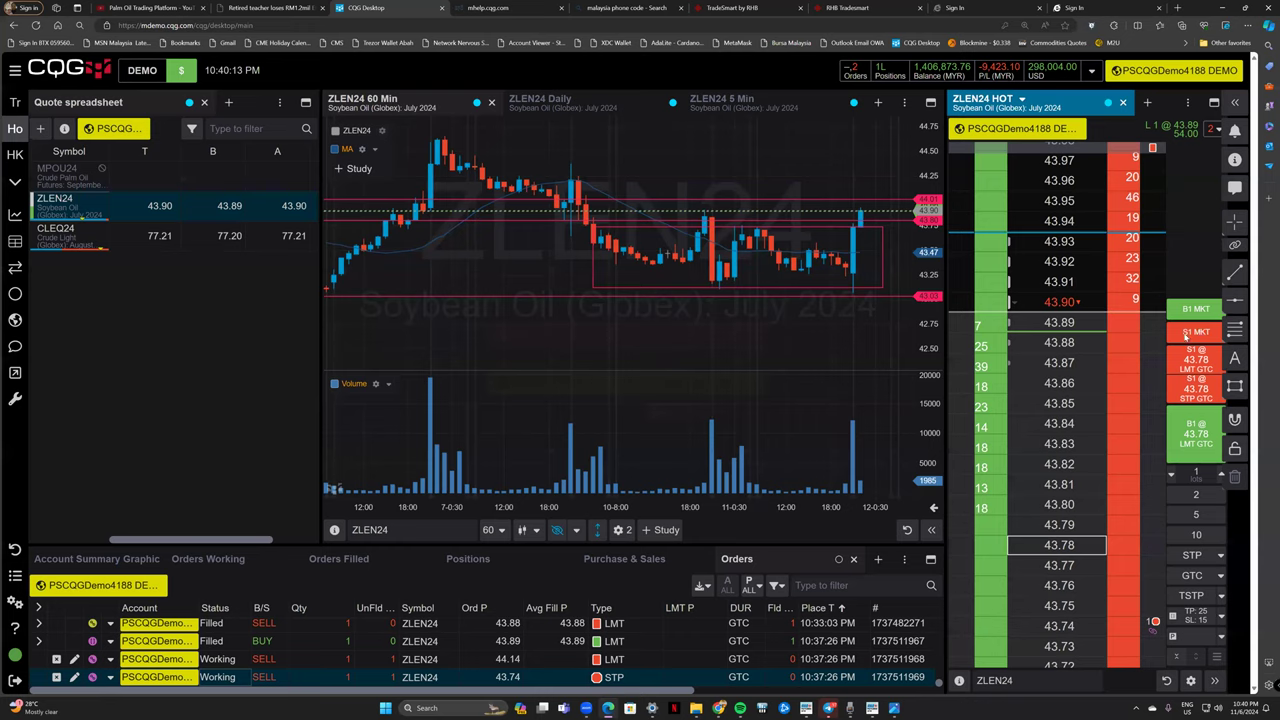
{"action": "left_click", "coordinate": [1187, 336]}
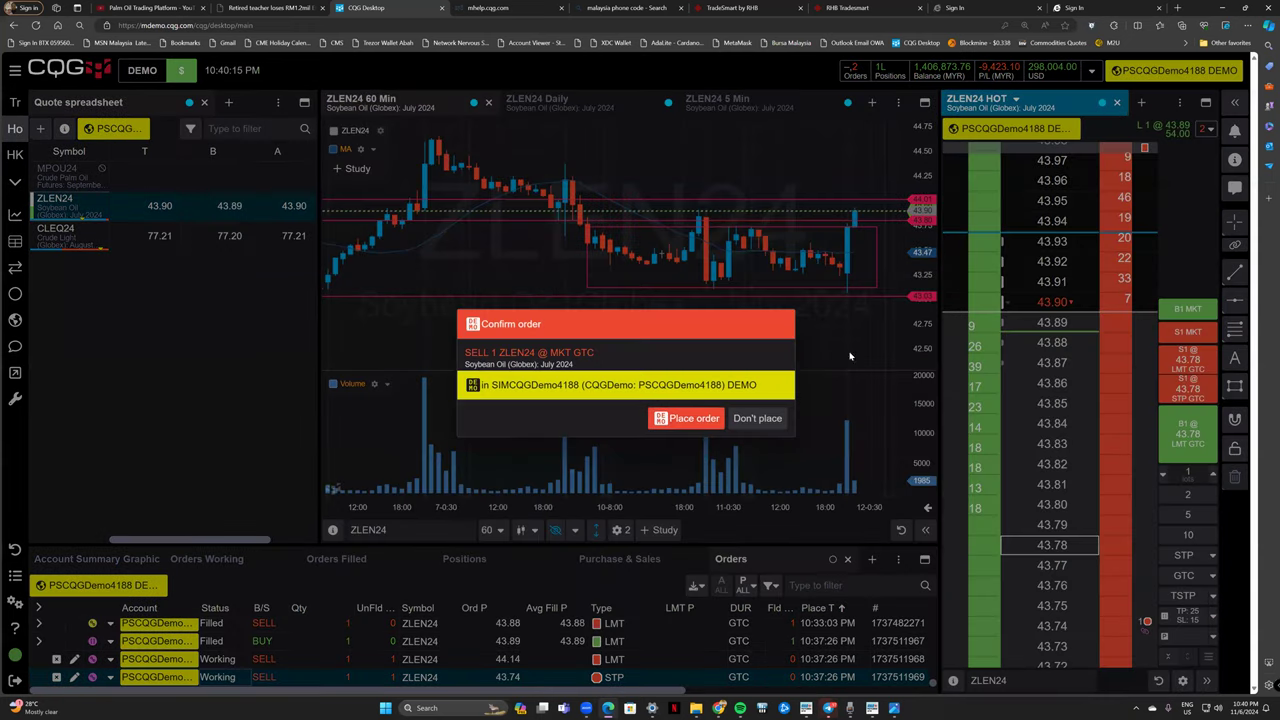
{"action": "left_click", "coordinate": [695, 421]}
Cancel all remaining ZLEN24 sell orders from the ladder's order summary.
{"action": "left_click", "coordinate": [1208, 131]}
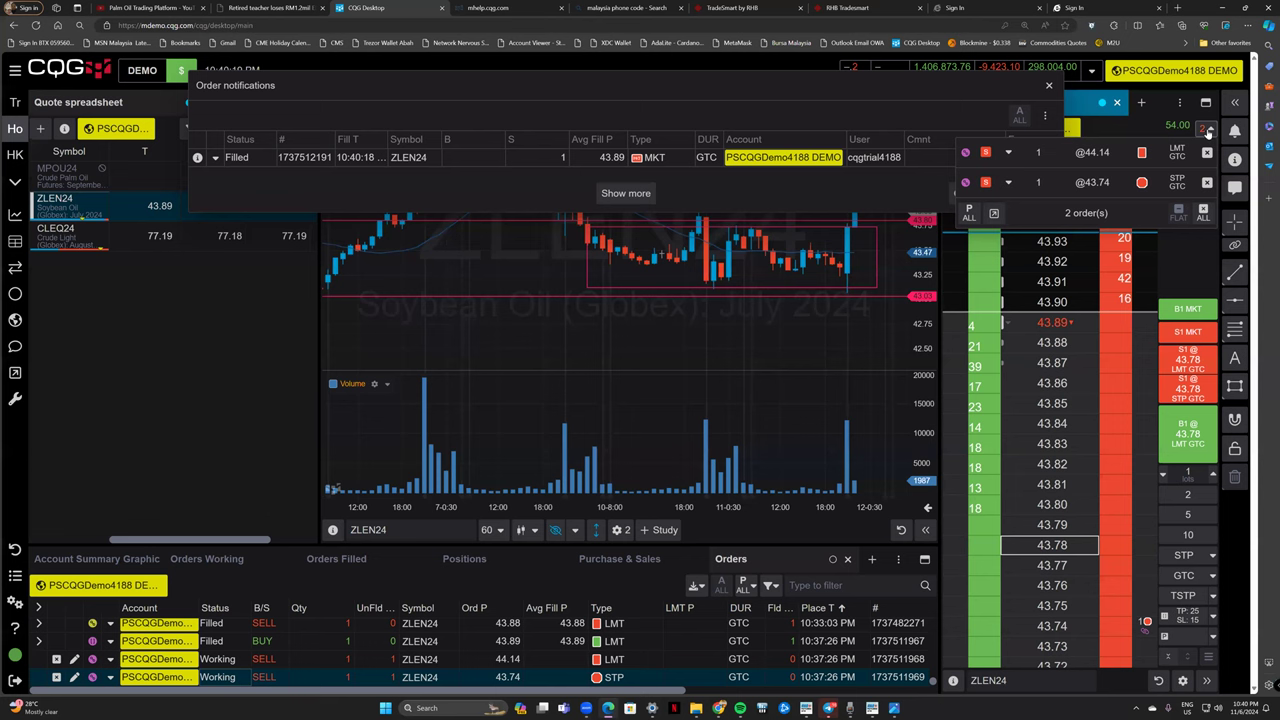
{"action": "left_click", "coordinate": [1203, 214]}
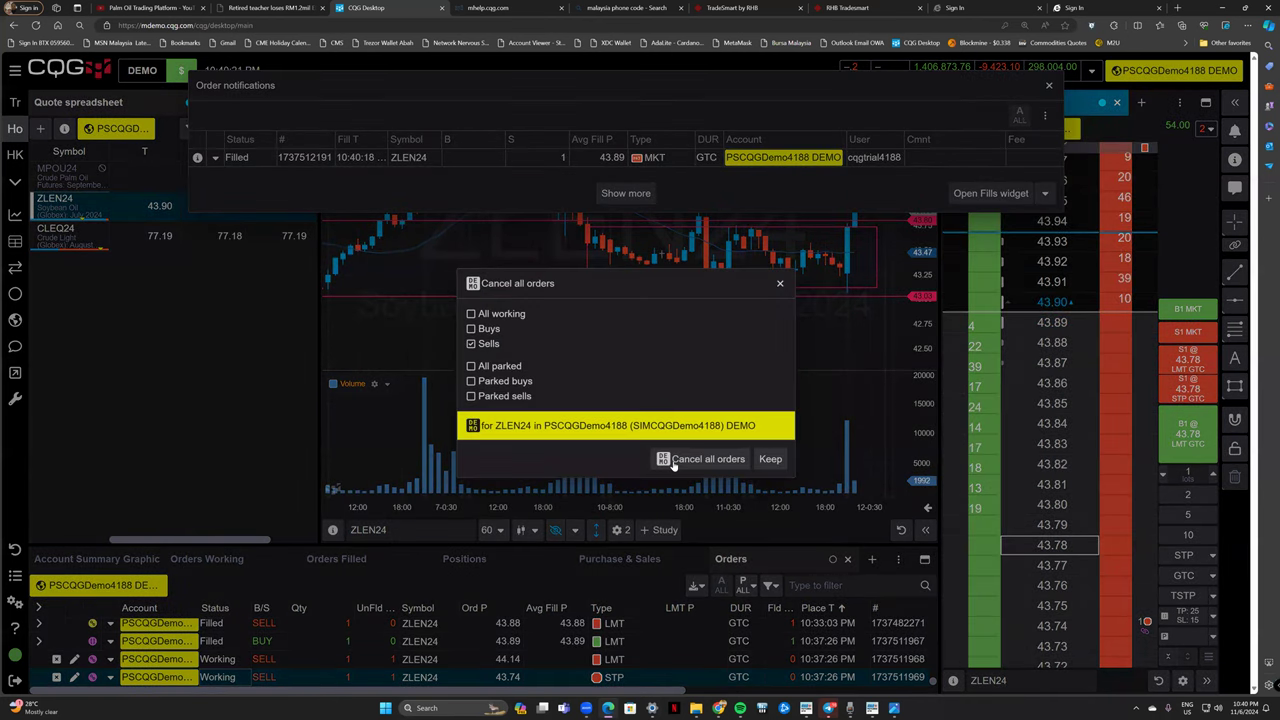
{"action": "left_click", "coordinate": [708, 458]}
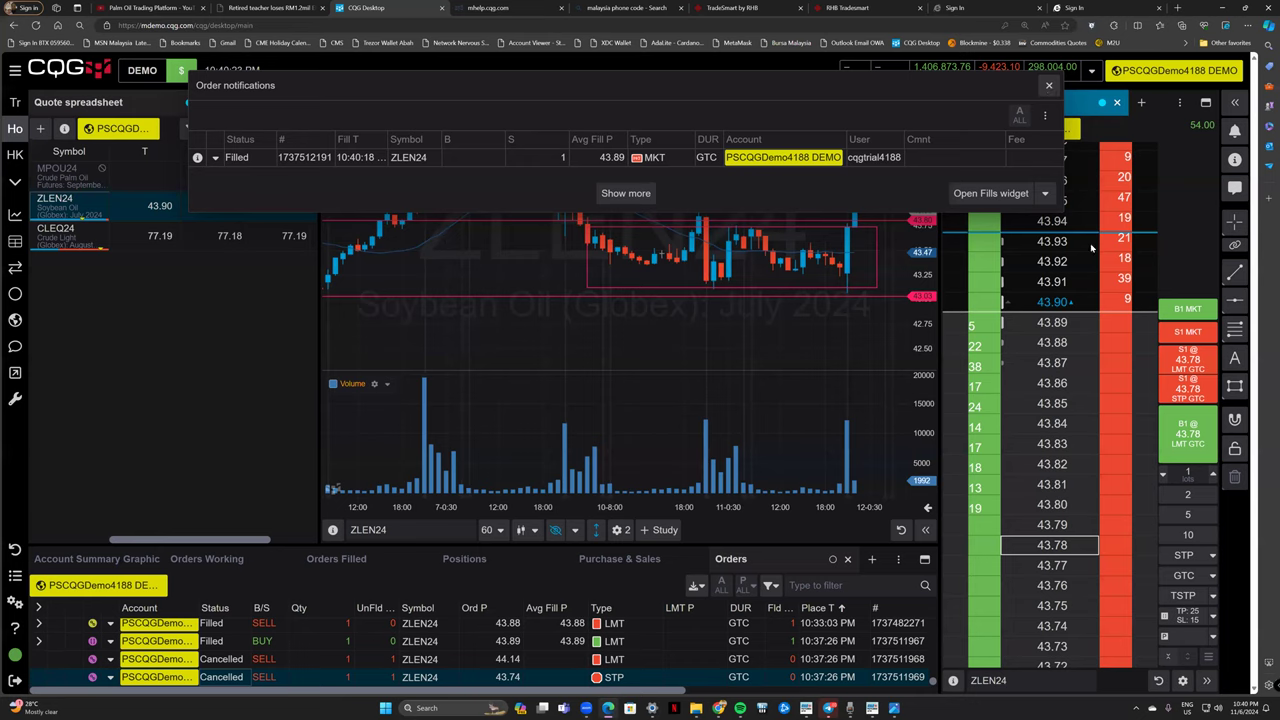
Reactivate the bracket and place a 1-lot ZLEN24 buy limit at 43.78 with a 25-tick target profit and a 15-tick stop loss.
{"action": "left_click", "coordinate": [1188, 620]}
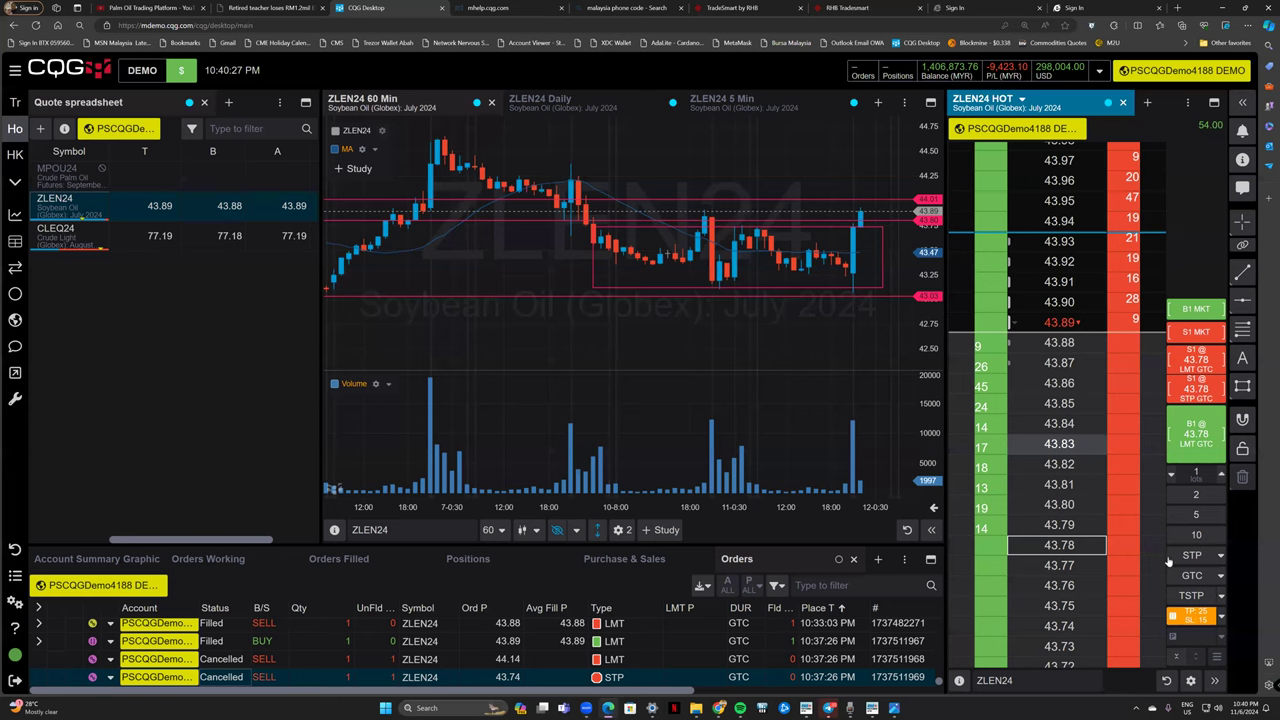
{"action": "left_click", "coordinate": [1196, 430]}
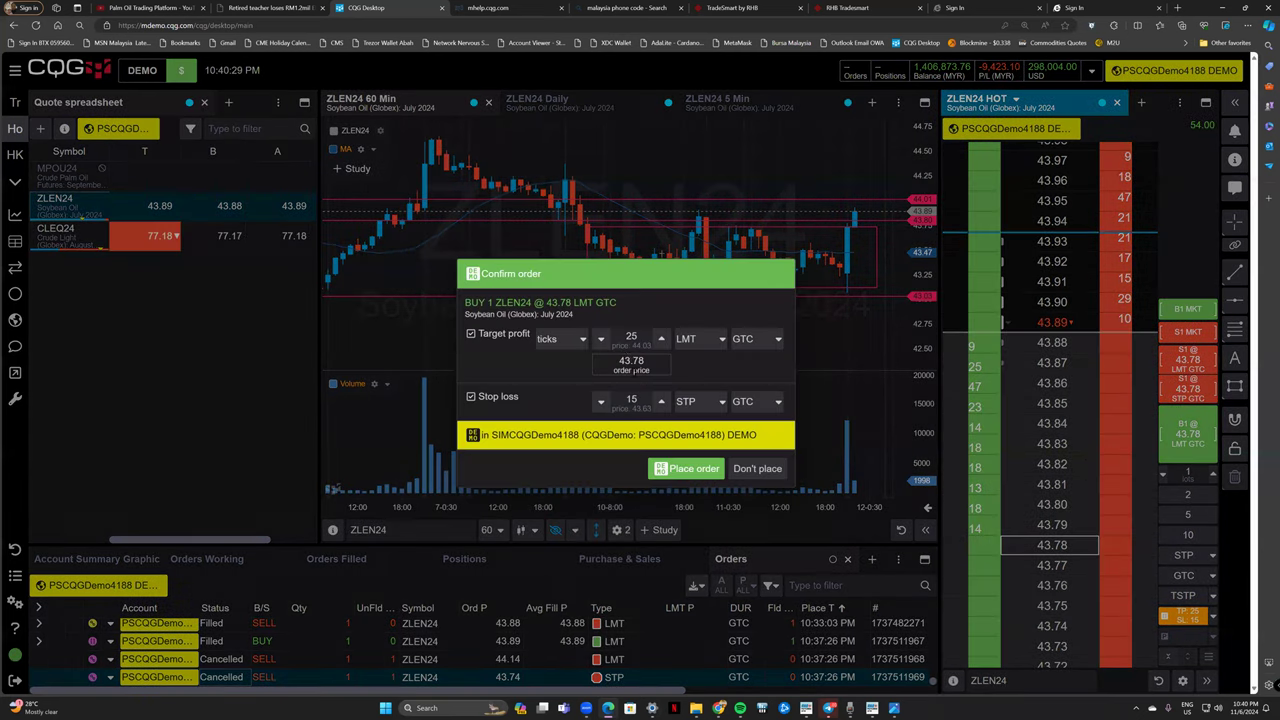
{"action": "left_click", "coordinate": [686, 468]}
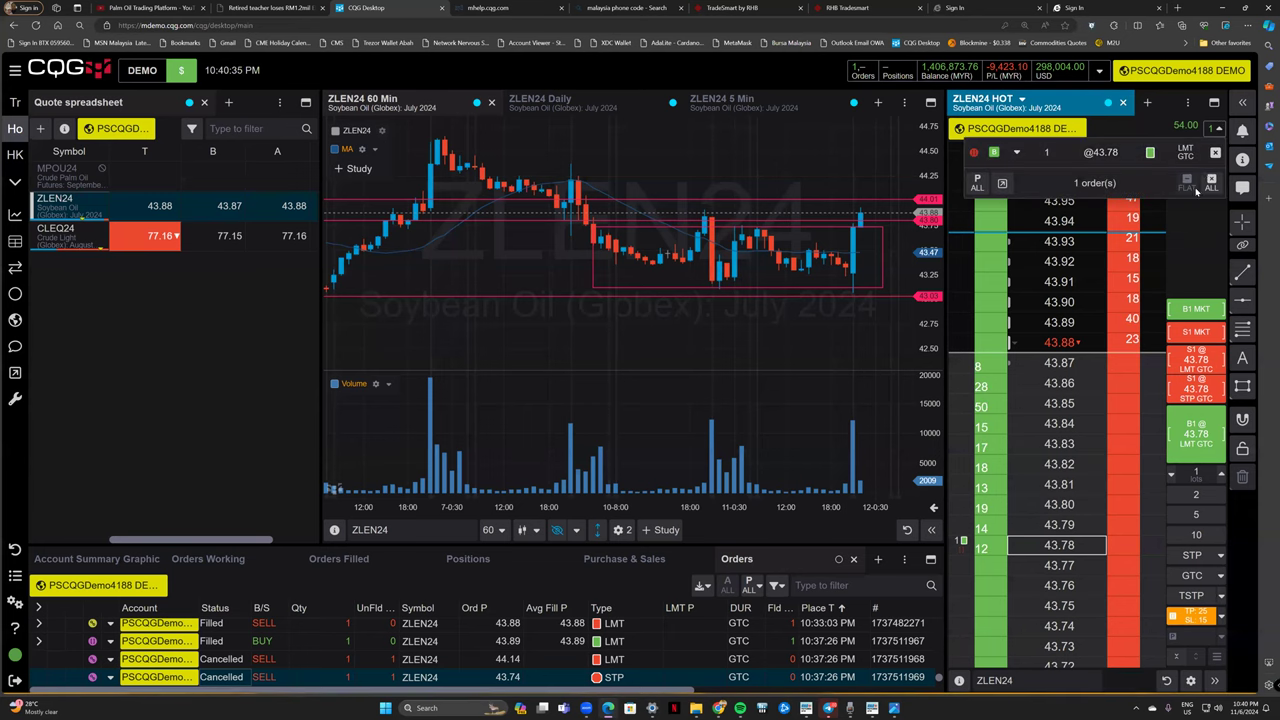
Cancel the working ZLEN24 bracket buy limit at 43.78 from the order summary.
{"action": "left_click", "coordinate": [1214, 155]}
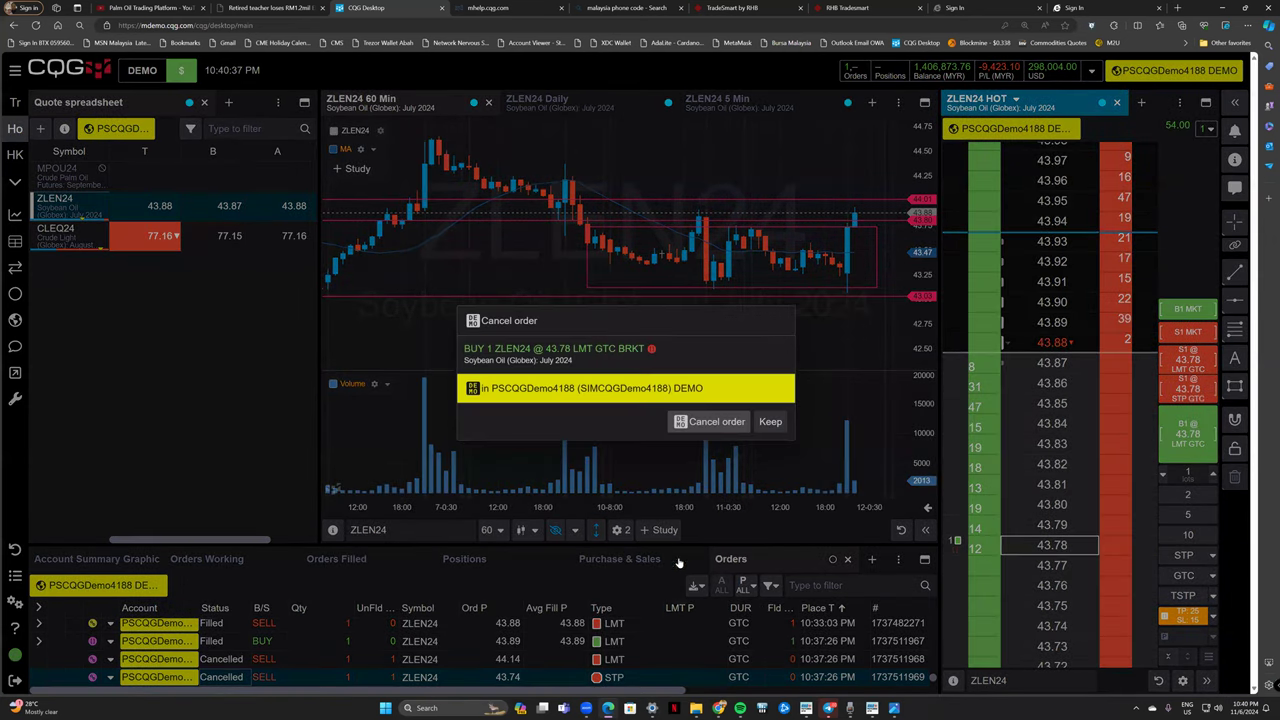
{"action": "left_click", "coordinate": [708, 421]}
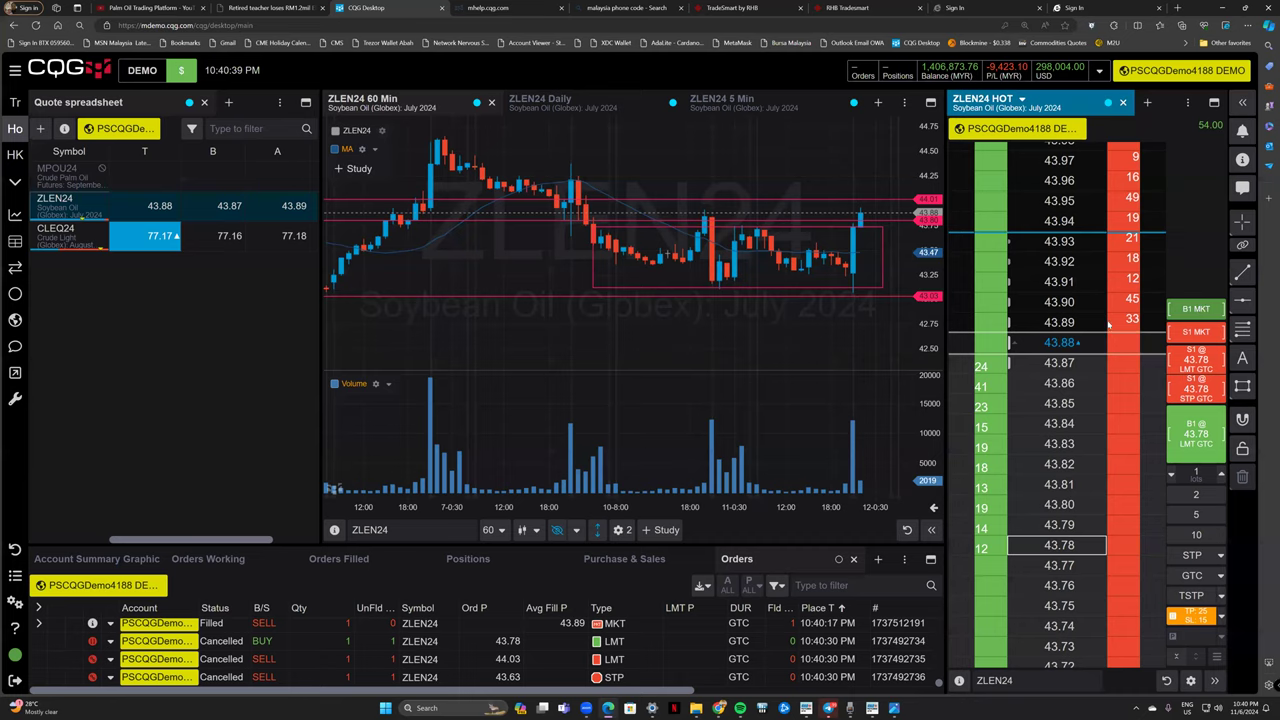
Buy 1 lot of ZLEN24 at market with a 25-tick target and 15-tick stop bracket, and check its linked orders in the summary.
{"action": "left_click", "coordinate": [1188, 308]}
{"action": "left_click", "coordinate": [672, 460]}
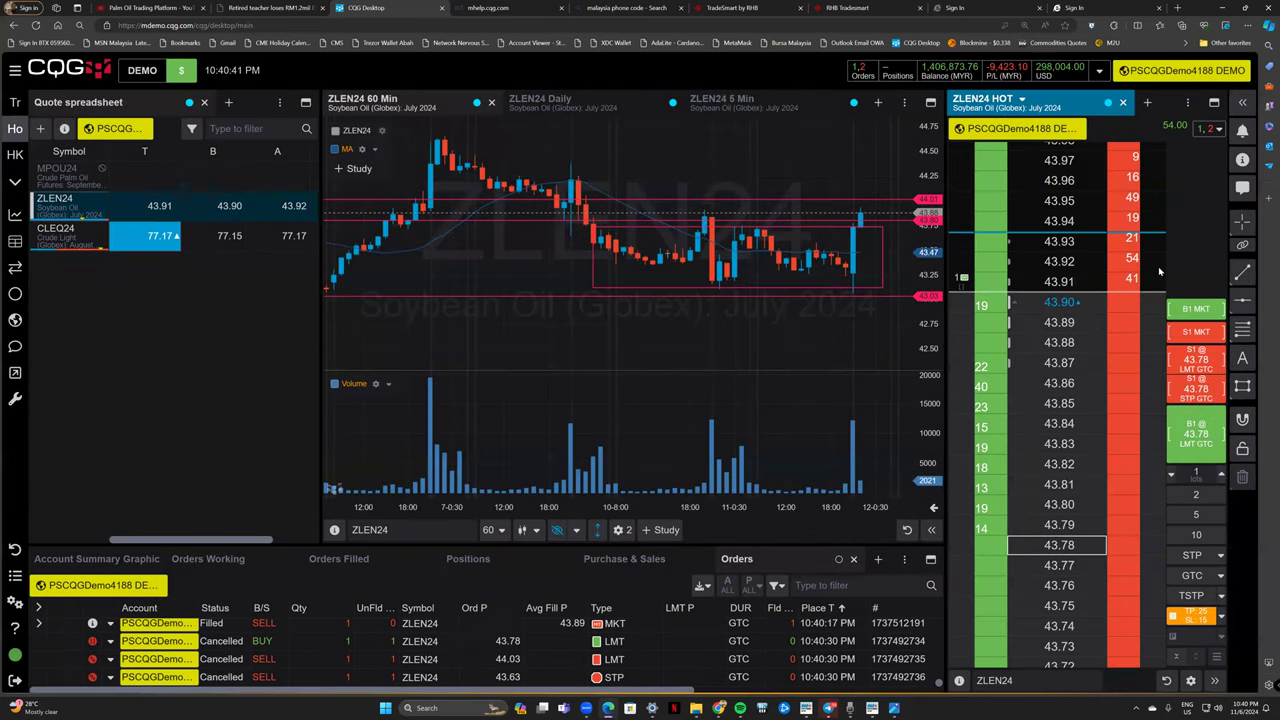
{"action": "left_click", "coordinate": [1048, 85]}
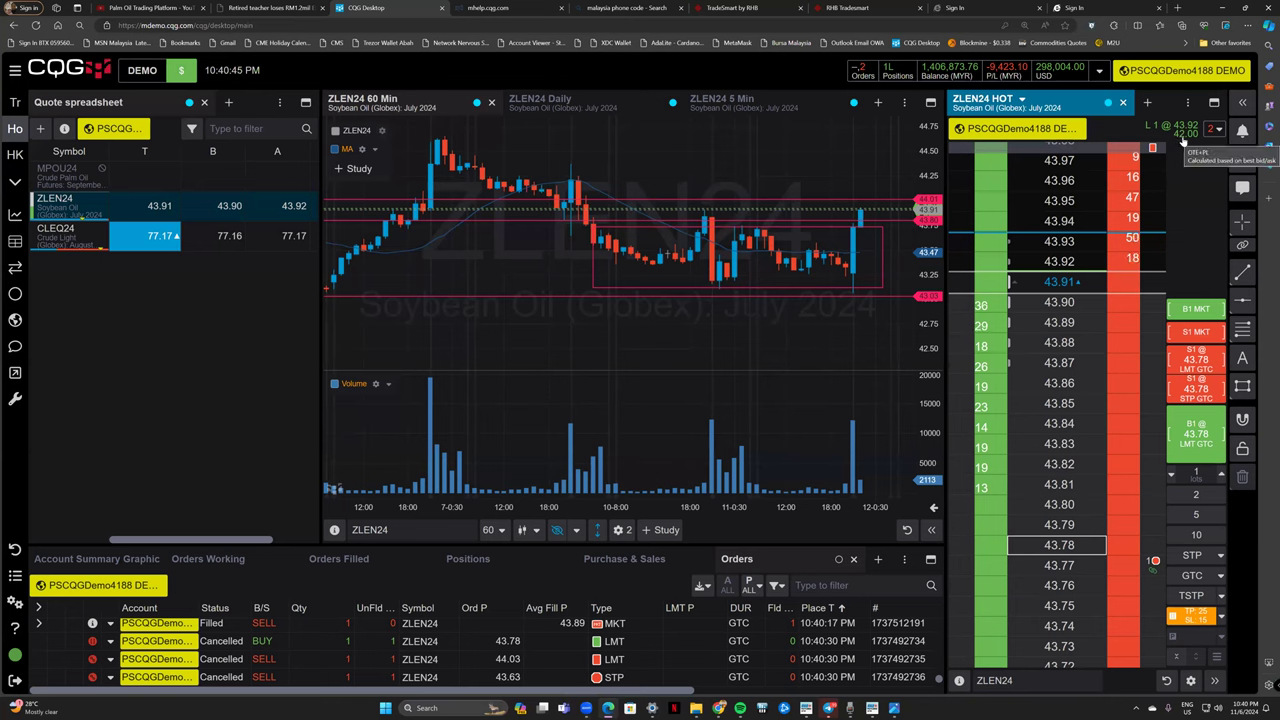
{"action": "left_click", "coordinate": [1214, 131]}
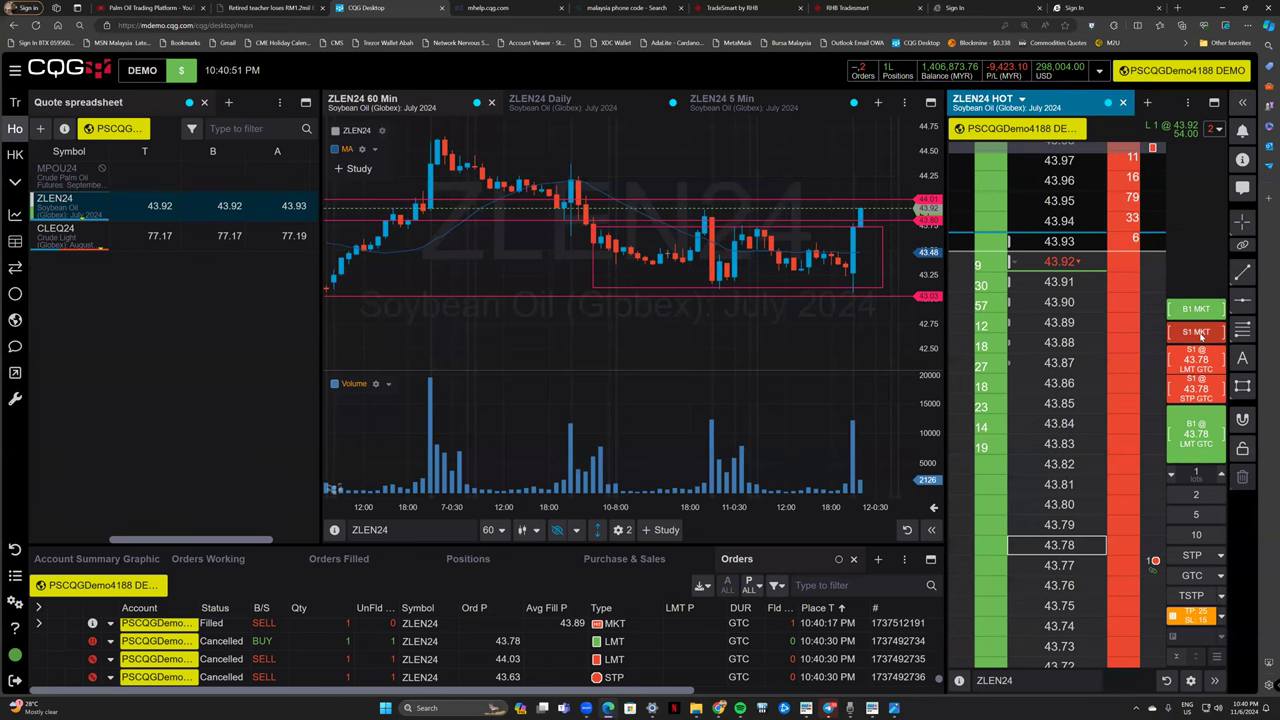
Sell 1 lot of ZLEN24 at market with the bracket still active, using a 25-tick target profit and a 15-tick stop loss.
{"action": "left_click", "coordinate": [1197, 332]}
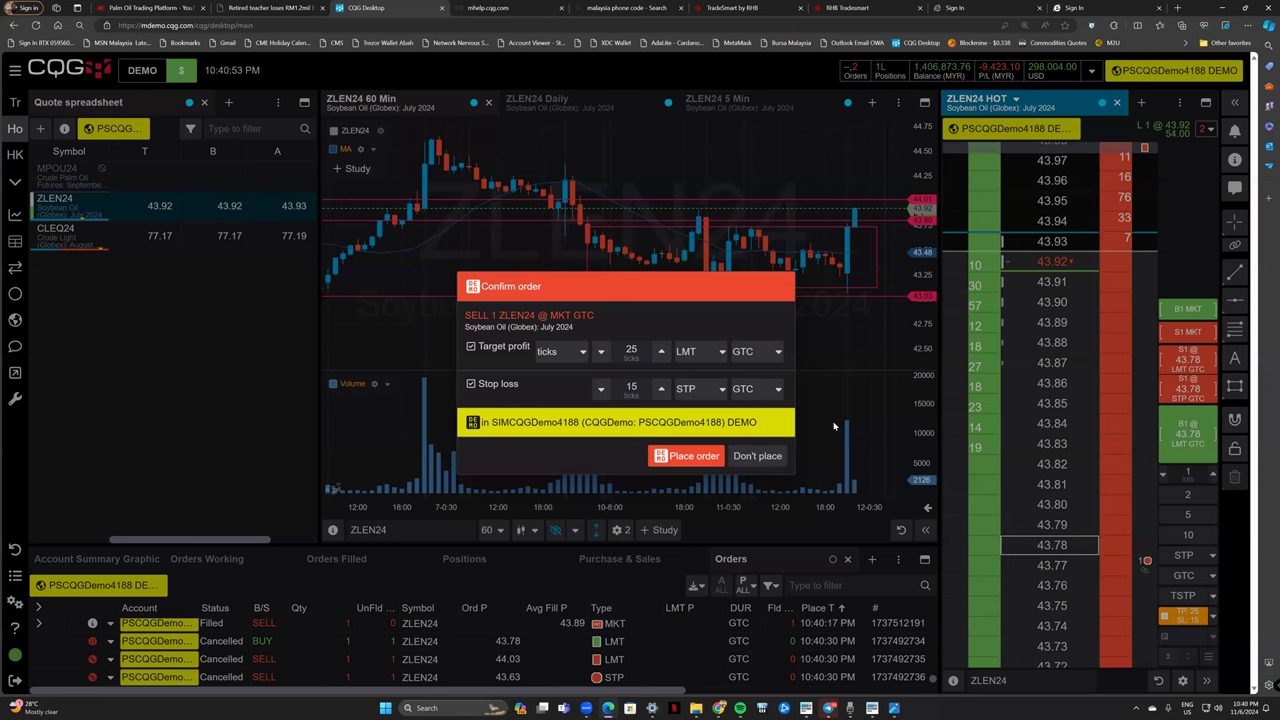
{"action": "left_click", "coordinate": [676, 457]}
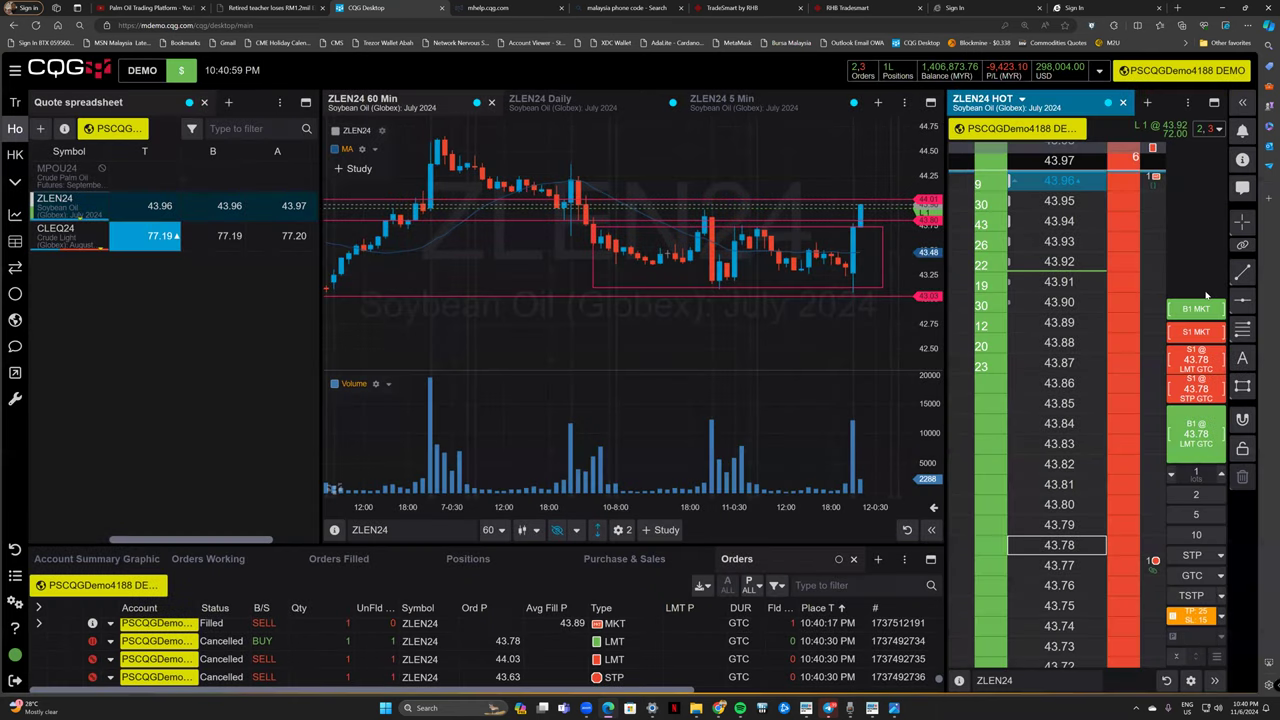
{"action": "left_click", "coordinate": [1205, 132]}
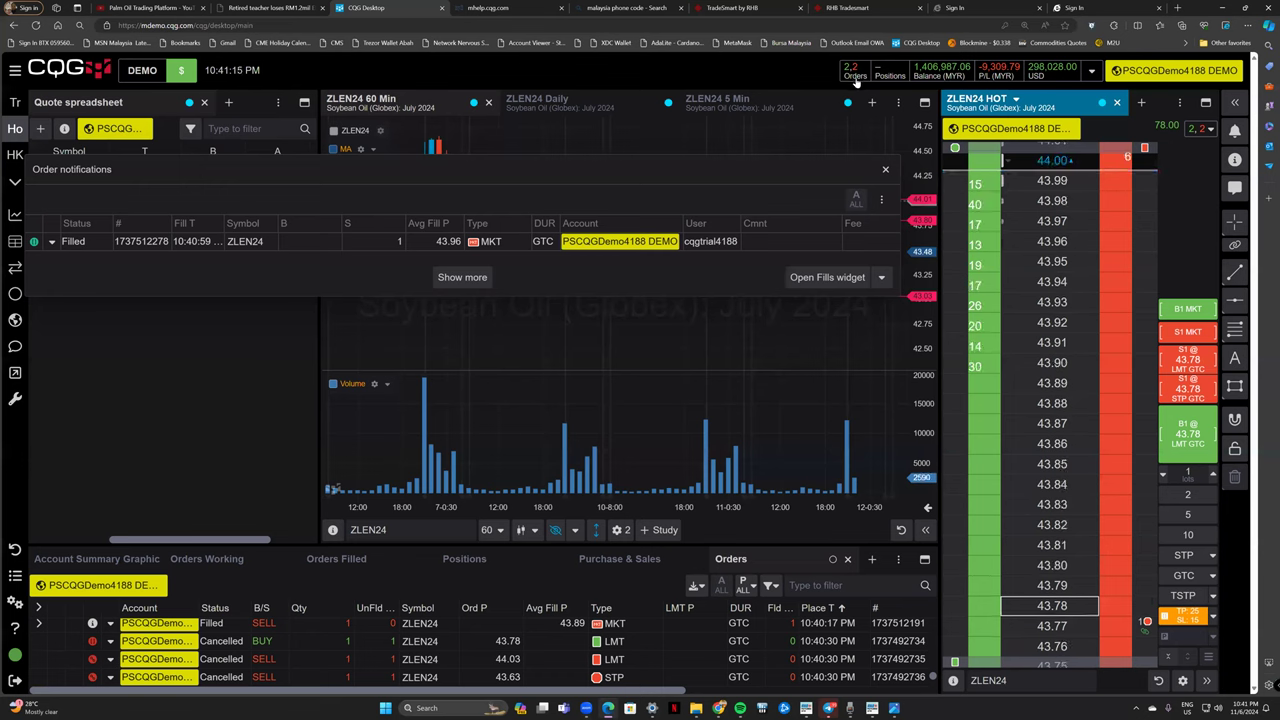
Cancel all working ZLEN24 buy and sell orders left over from the two brackets.
{"action": "left_click", "coordinate": [1208, 130]}
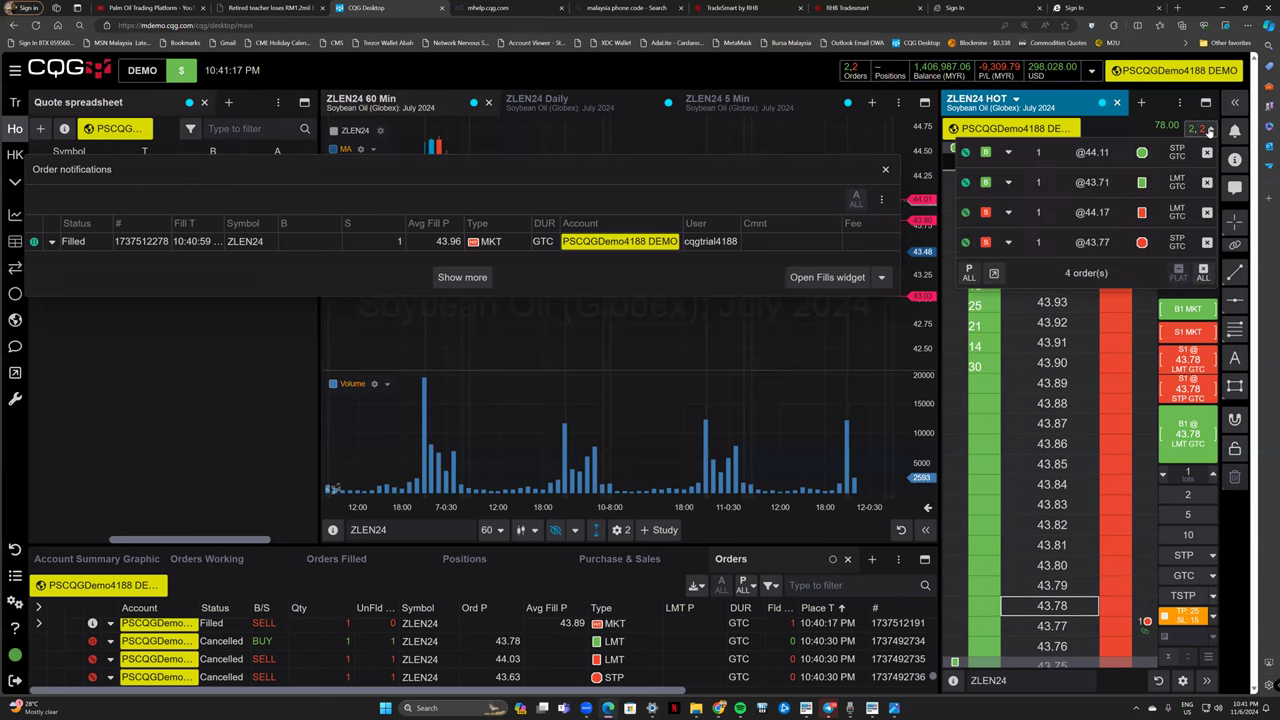
{"action": "left_click", "coordinate": [1207, 274]}
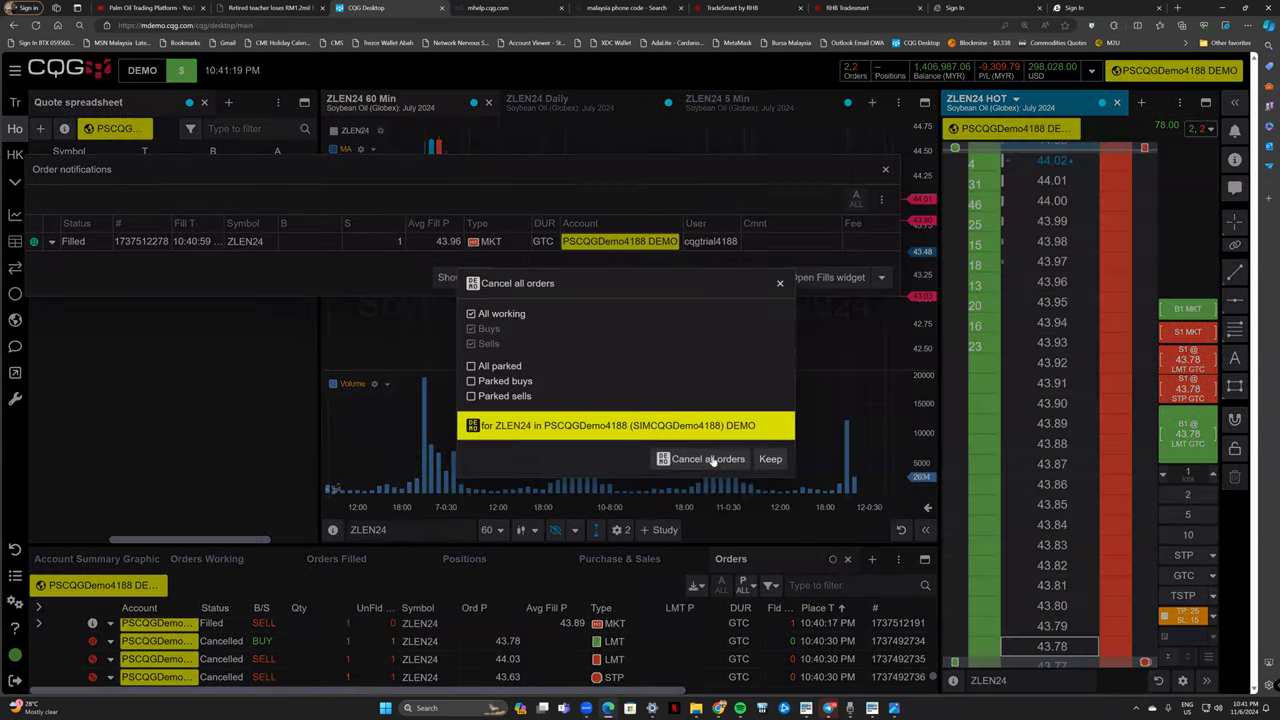
{"action": "left_click", "coordinate": [712, 461]}
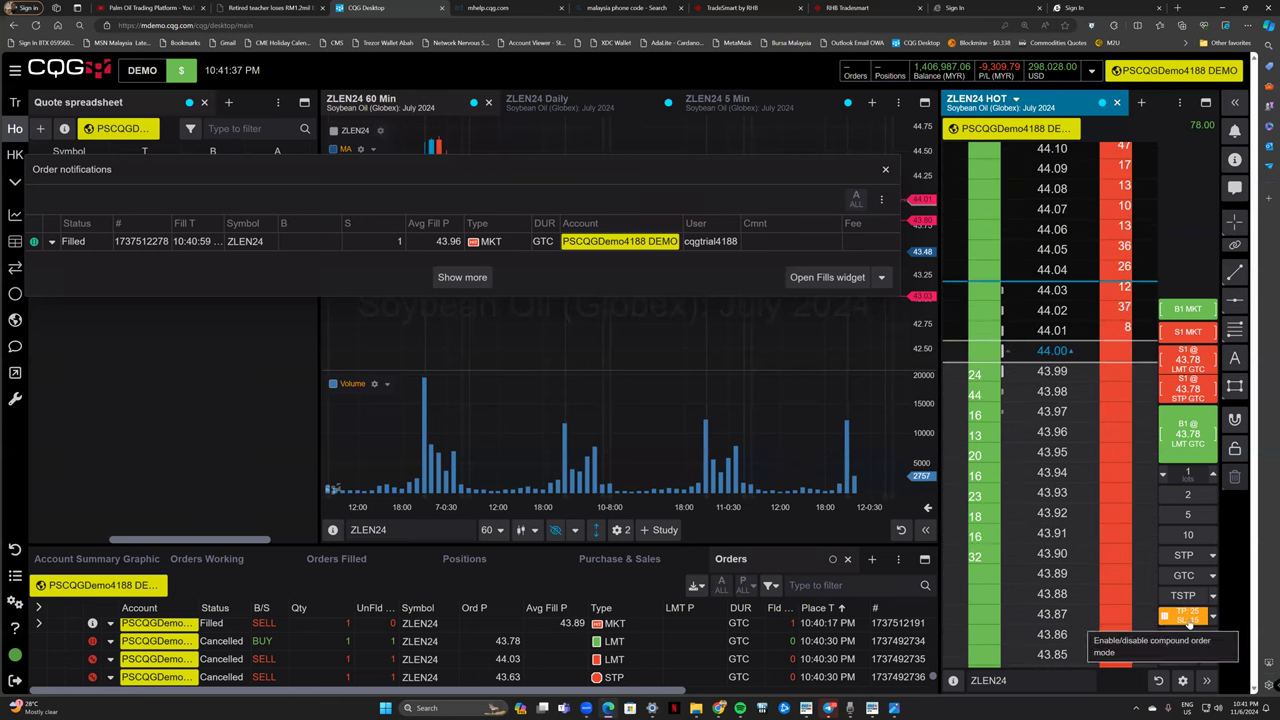
Deactivate the bracket and buy 1 lot of ZLEN24 at market without a linked target or stop.
{"action": "left_click", "coordinate": [1188, 622]}
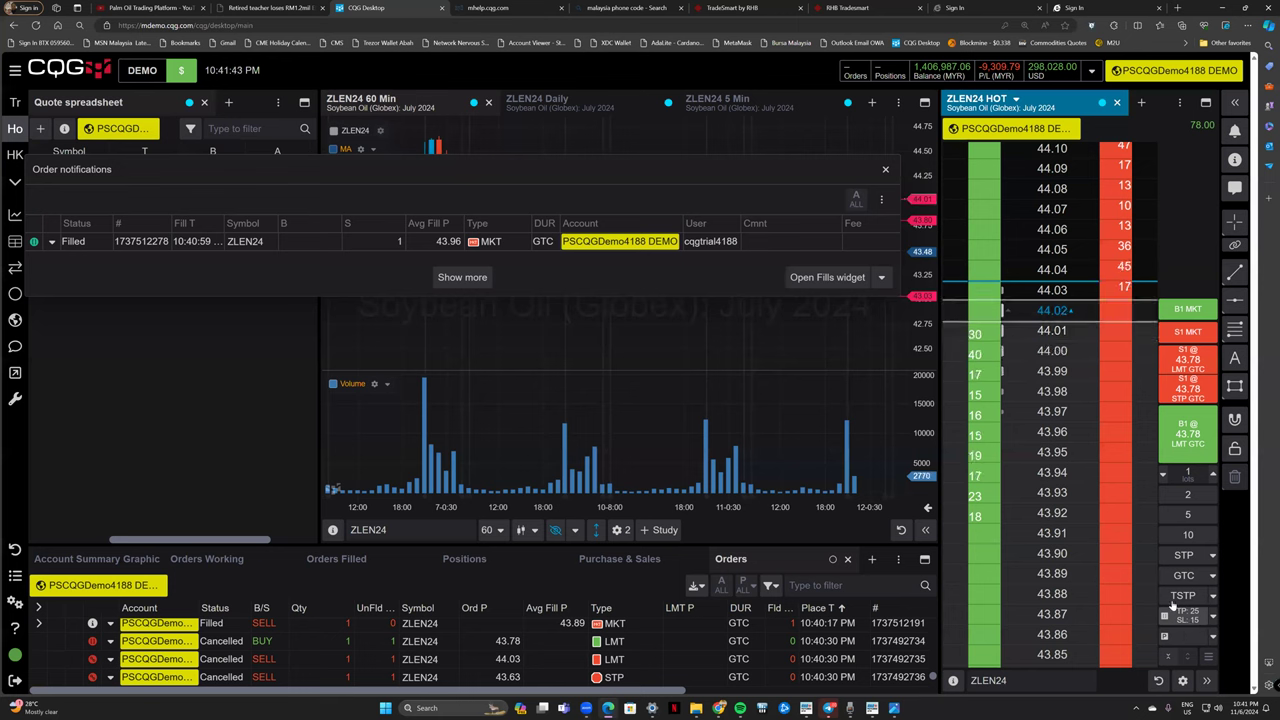
{"action": "scroll", "coordinate": [525, 640], "scroll_direction": "down", "scroll_amount": 2}
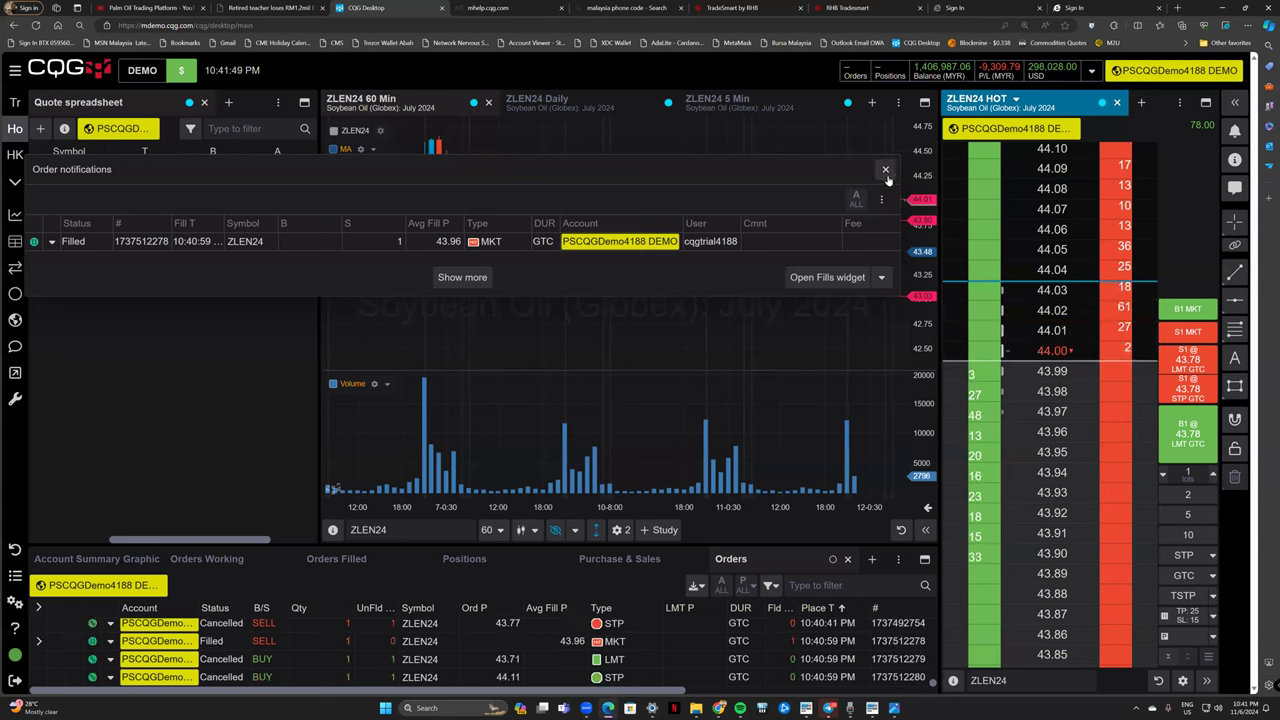
{"action": "left_click_drag", "start_coordinate": [562, 164], "coordinate": [595, 154]}
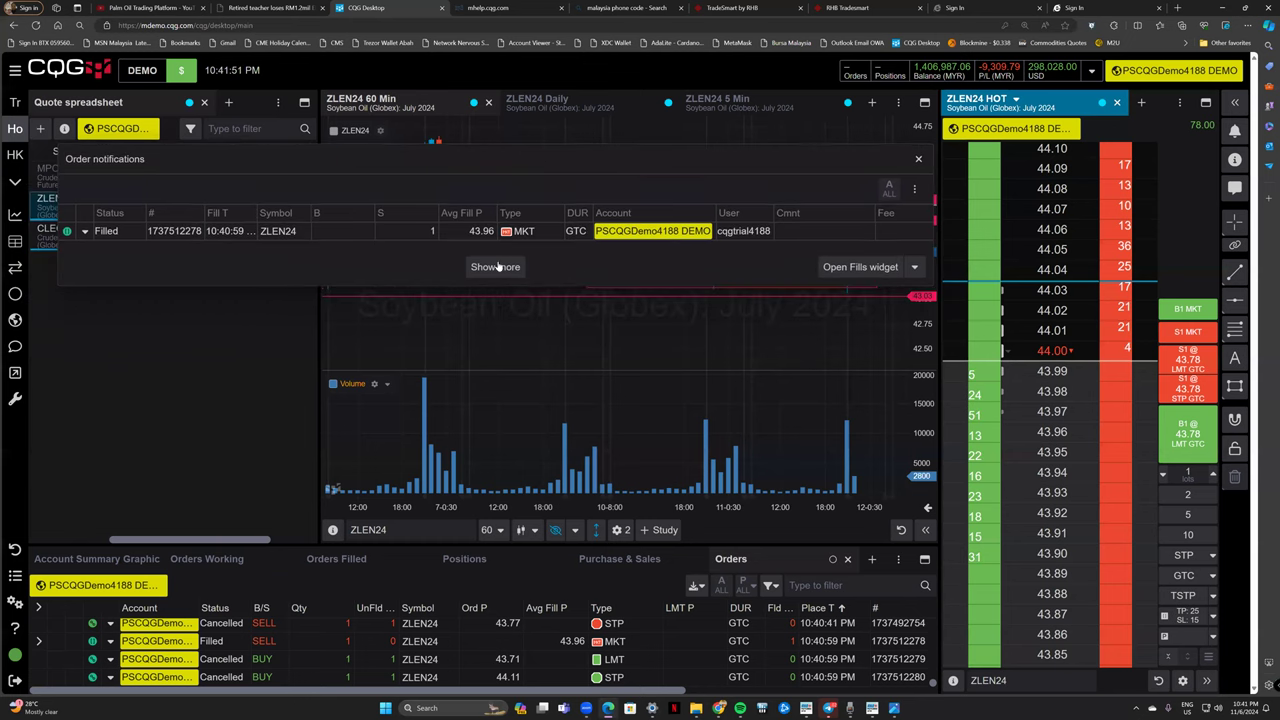
{"action": "left_click", "coordinate": [918, 158]}
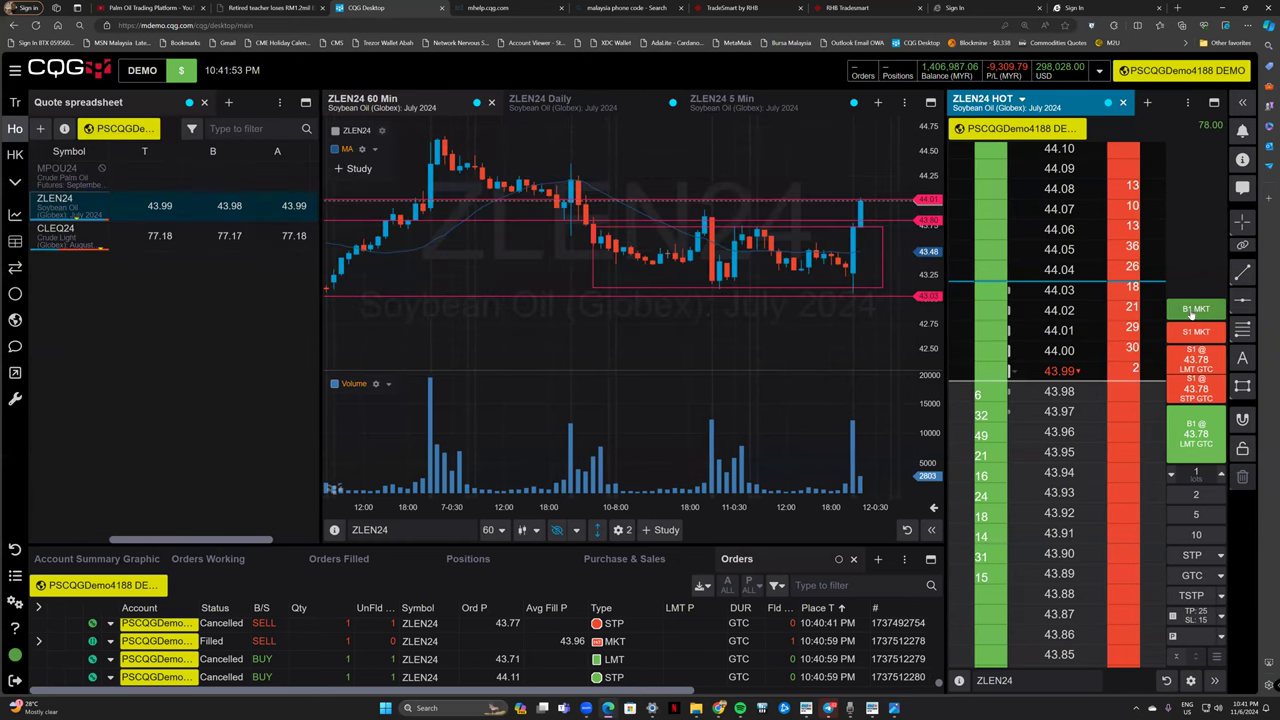
{"action": "left_click", "coordinate": [680, 420]}
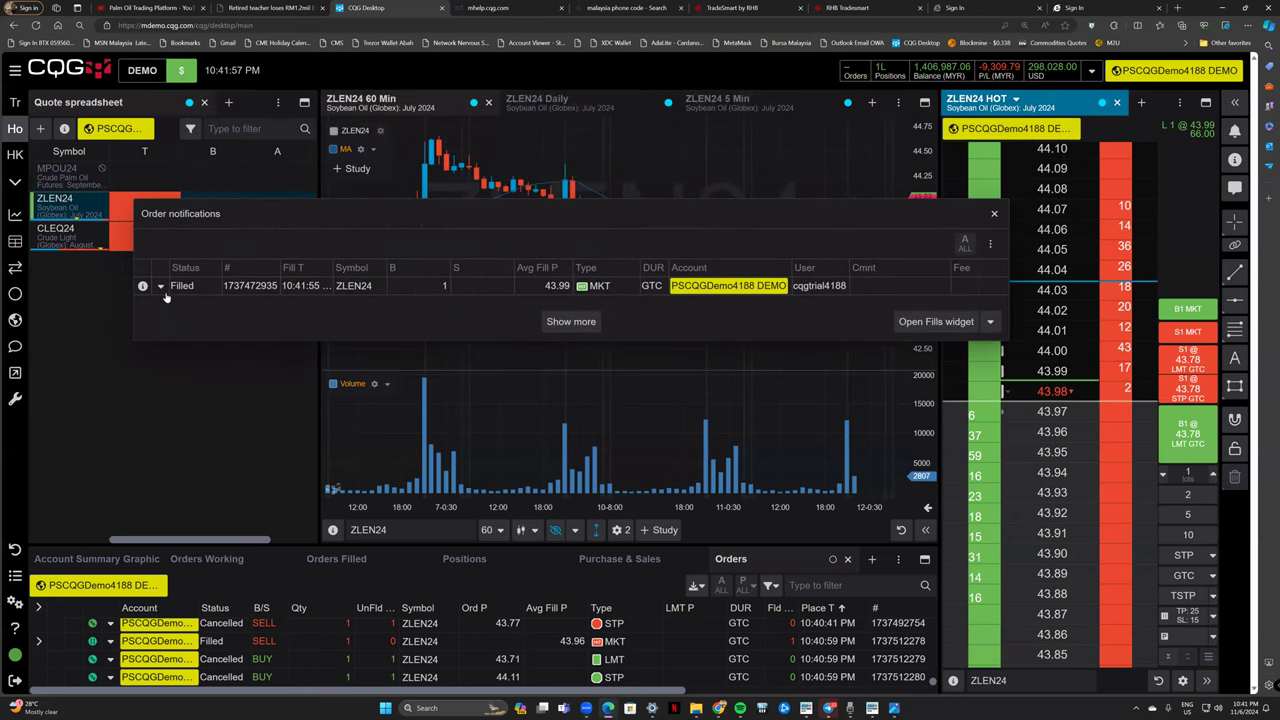
View the bracket settings offered for the filled ZLEN24 market buy in the order notifications, leaving without placing the bracket.
{"action": "right_click", "coordinate": [166, 290]}
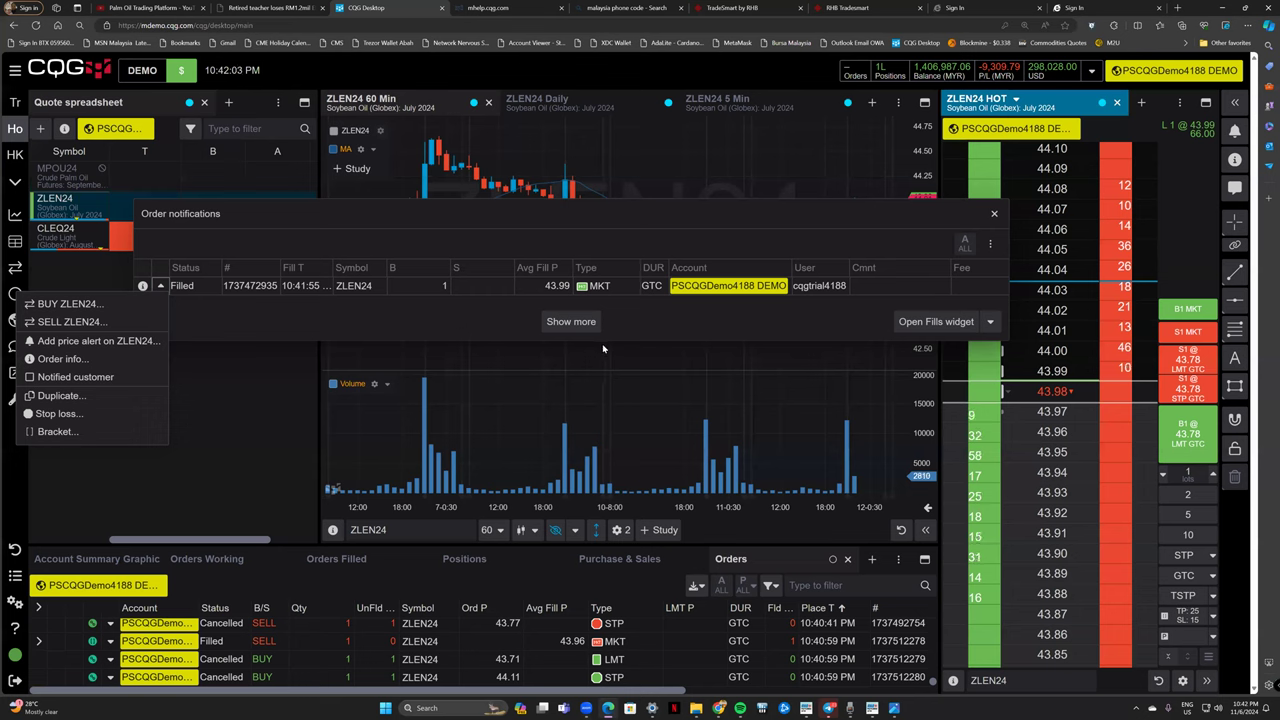
{"action": "left_click", "coordinate": [78, 431]}
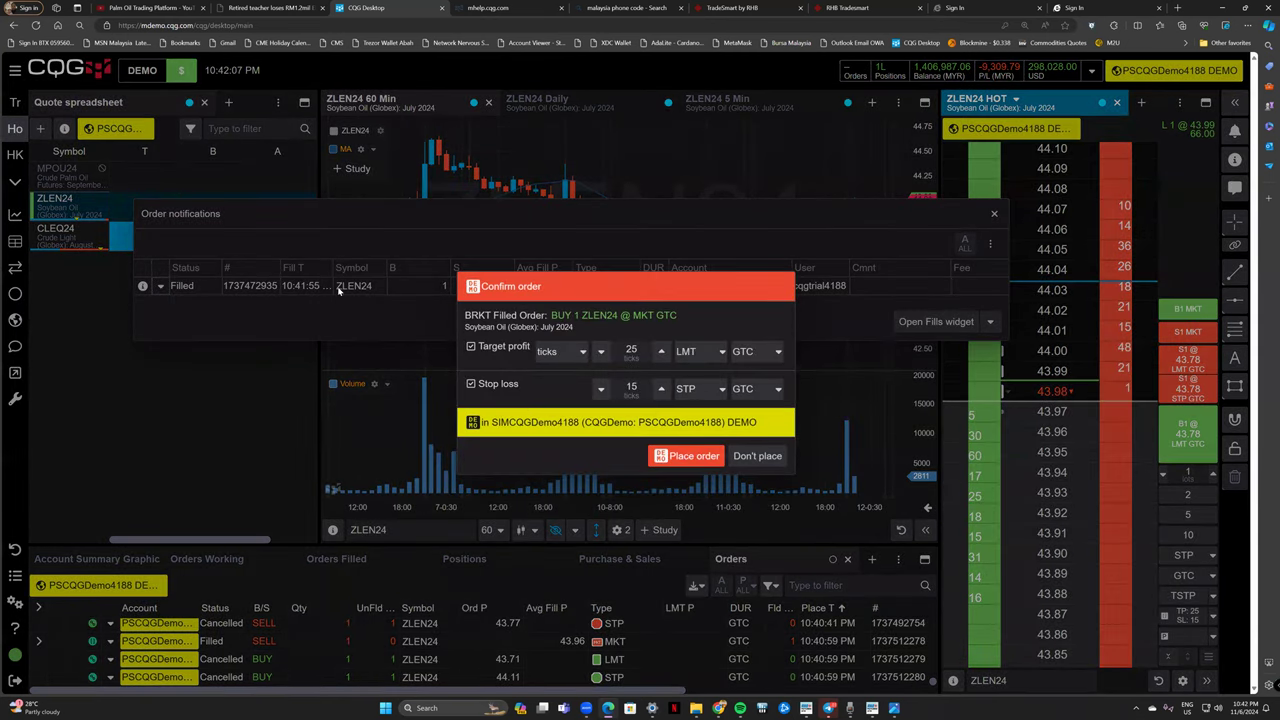
{"action": "left_click", "coordinate": [757, 531]}
{"action": "left_click", "coordinate": [161, 287]}
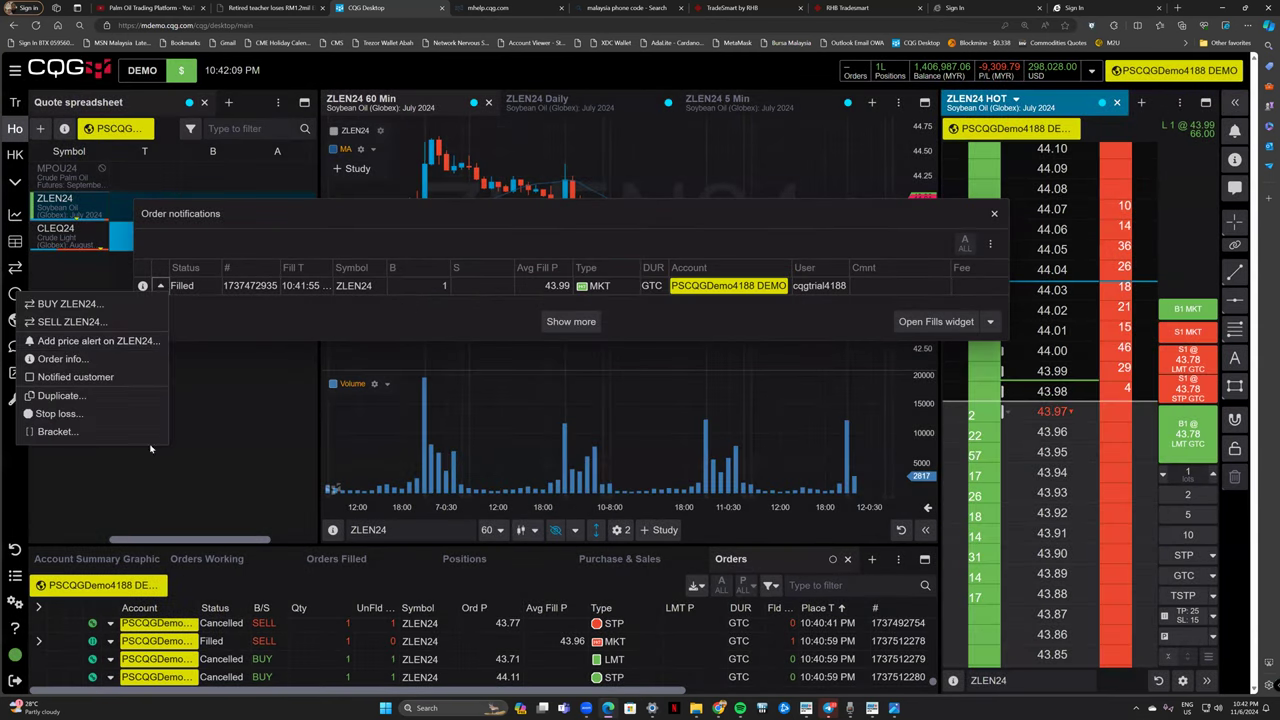
{"action": "left_click", "coordinate": [286, 307]}
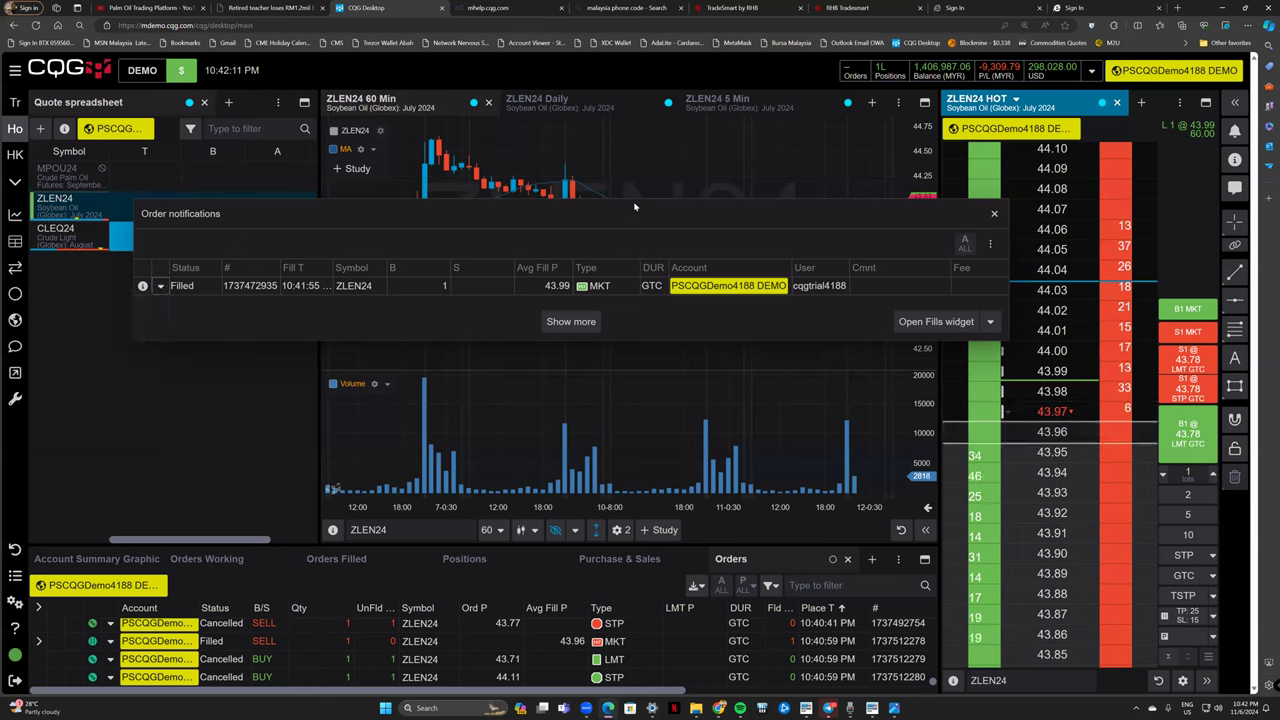
Expand the order notifications to view the earlier ZLEN24 fills.
{"action": "left_click_drag", "start_coordinate": [612, 201], "coordinate": [592, 140]}
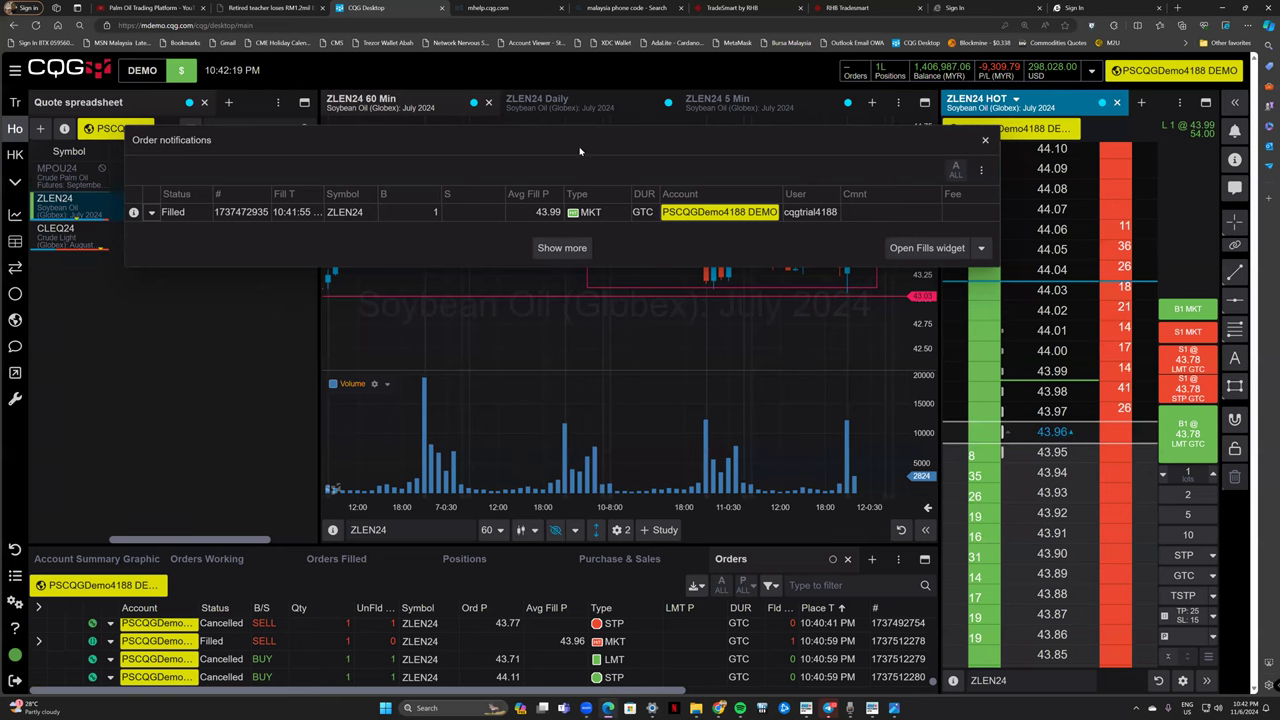
{"action": "left_click", "coordinate": [562, 247]}
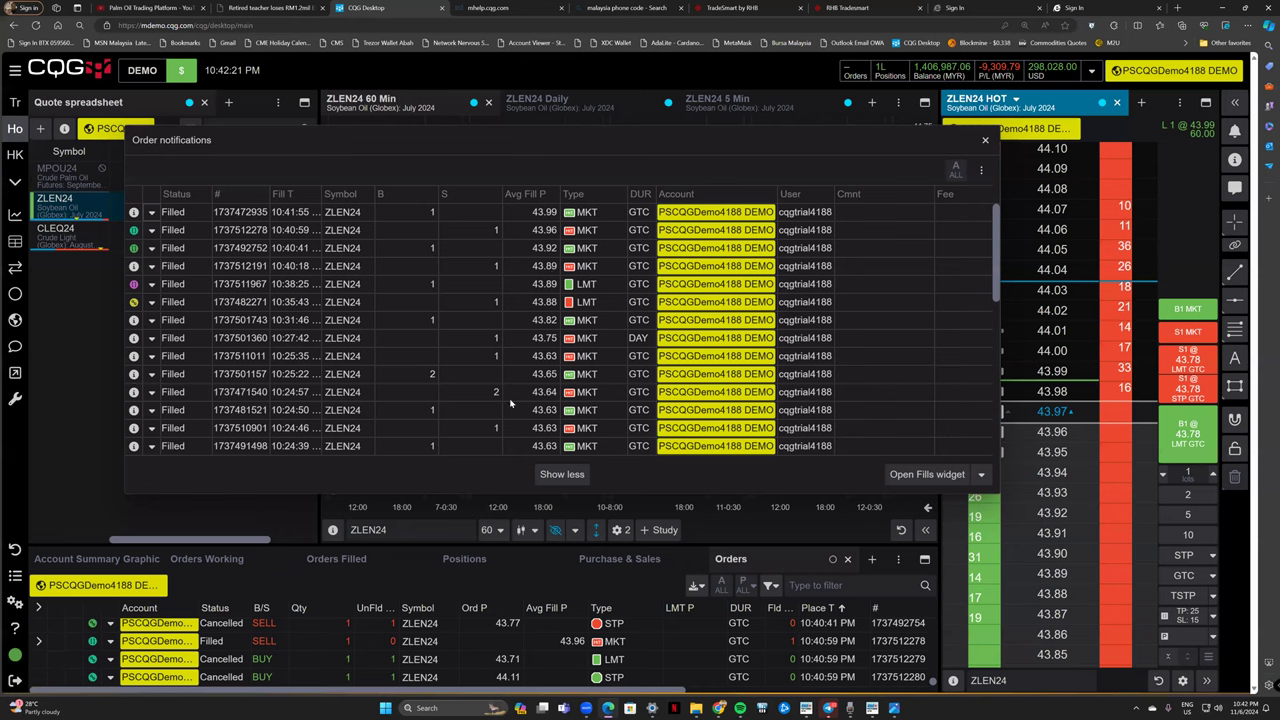
Look through the filled orders in the order notifications and widen the fill time column to show full times.
{"action": "scroll", "coordinate": [320, 258], "scroll_direction": "down", "scroll_amount": 4}
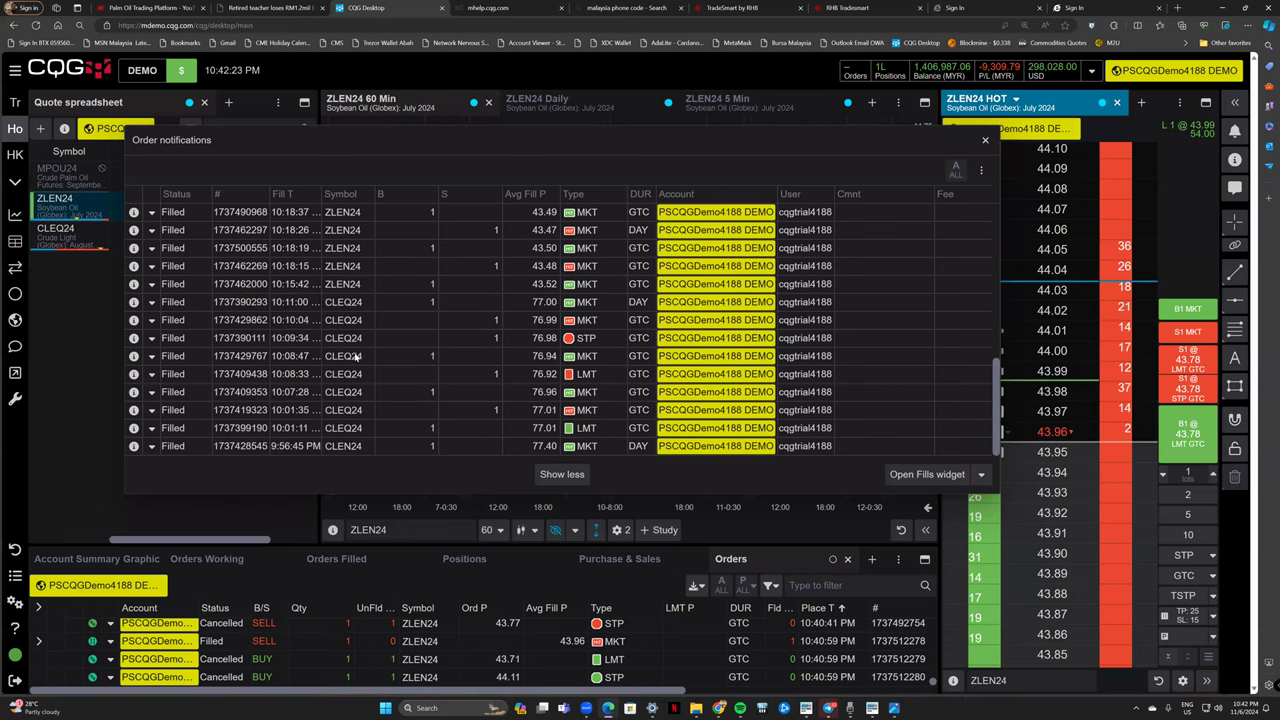
{"action": "scroll", "coordinate": [320, 372], "scroll_direction": "up", "scroll_amount": 4}
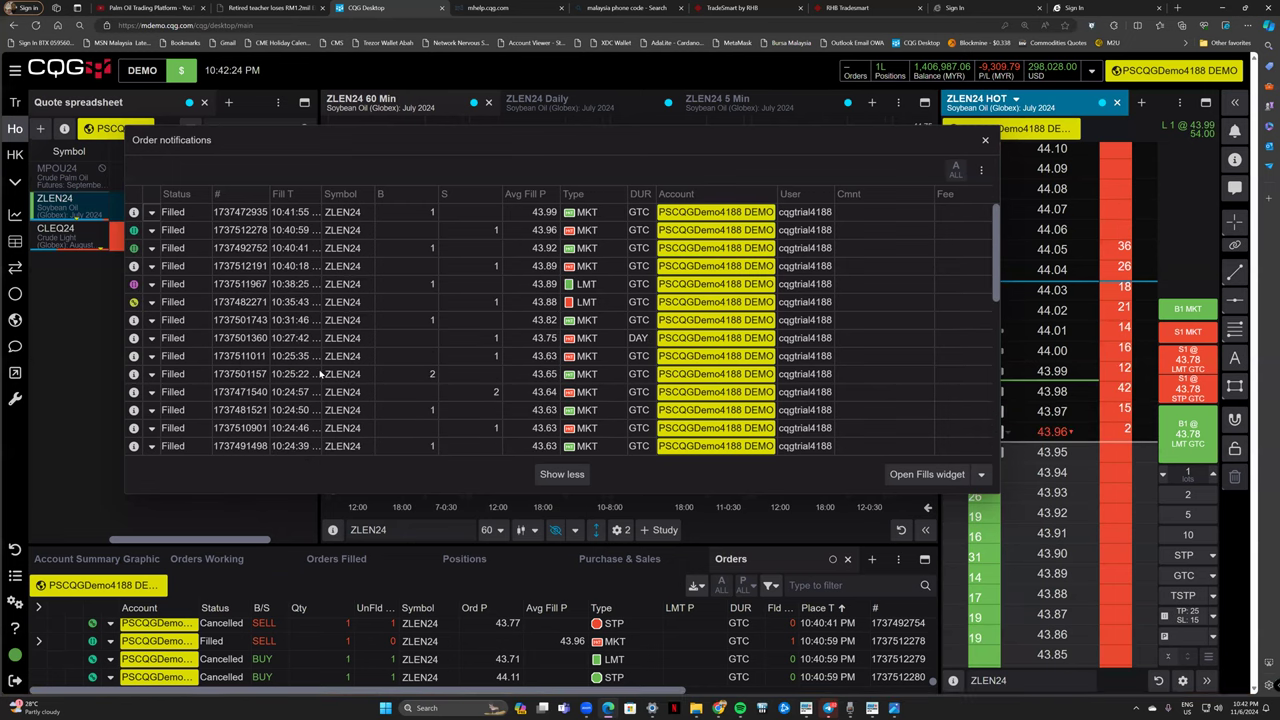
{"action": "left_click", "coordinate": [152, 322]}
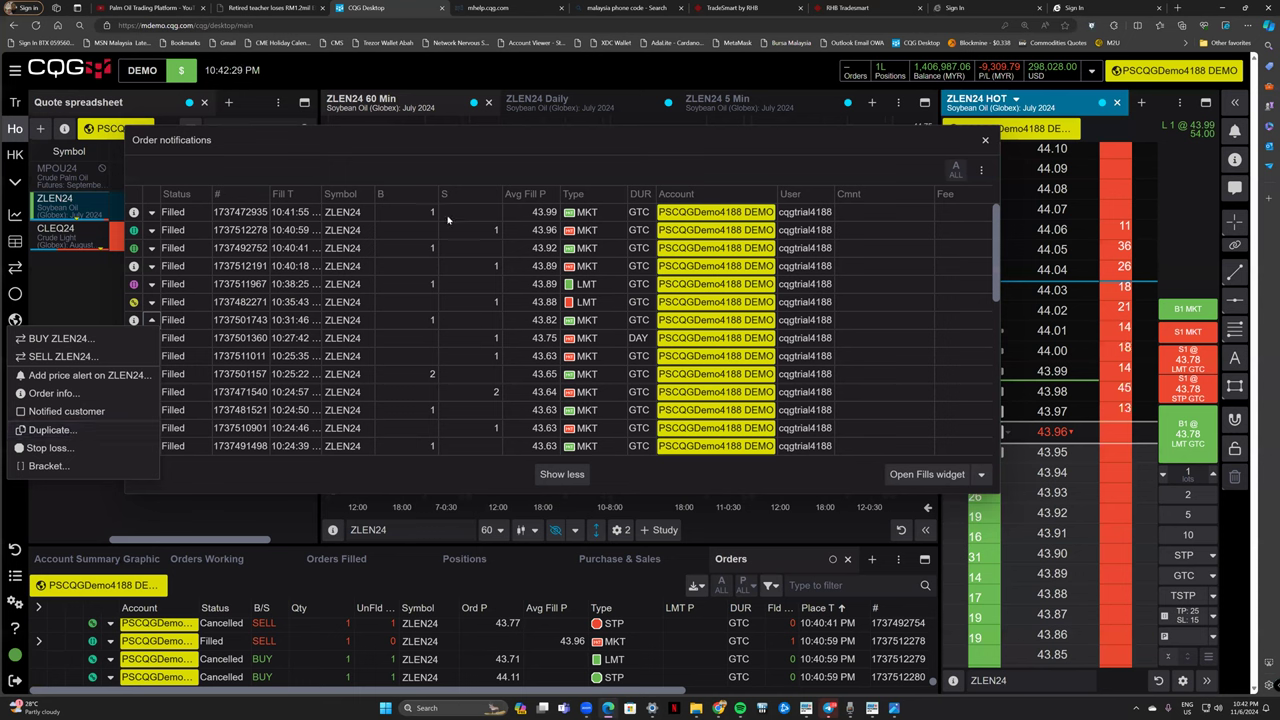
{"action": "left_click", "coordinate": [608, 140]}
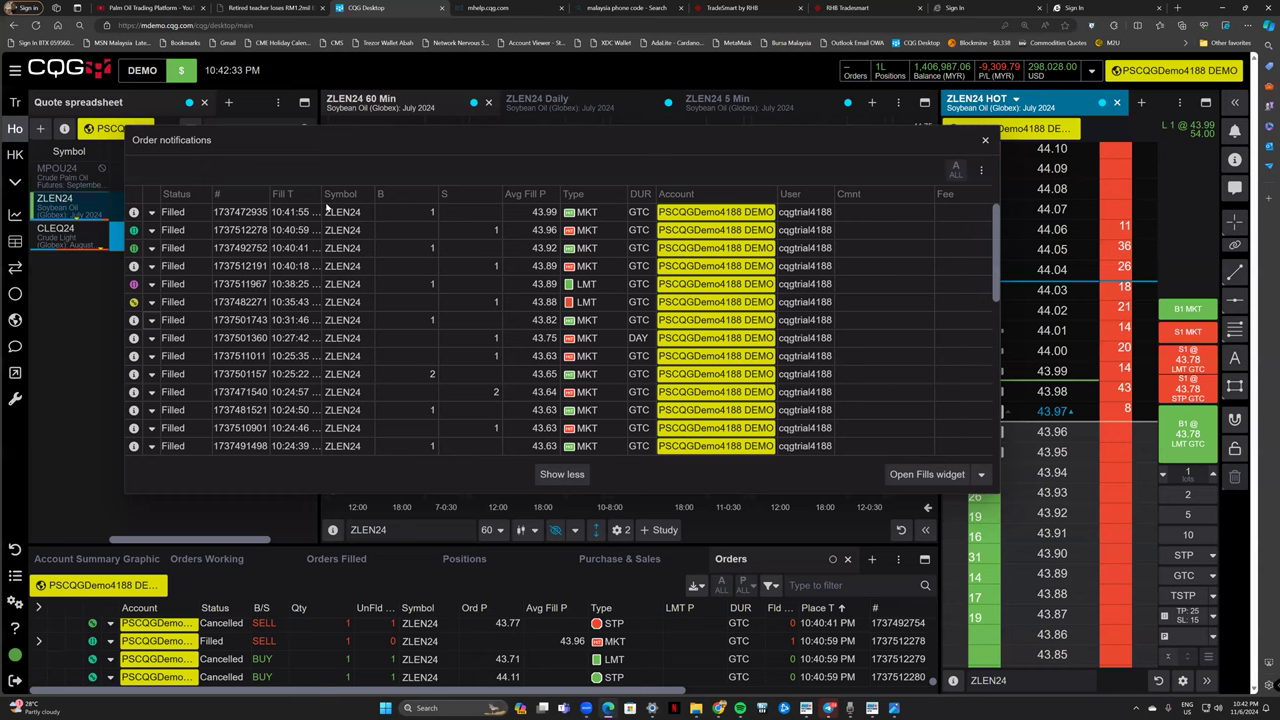
{"action": "left_click_drag", "start_coordinate": [317, 200], "coordinate": [334, 200]}
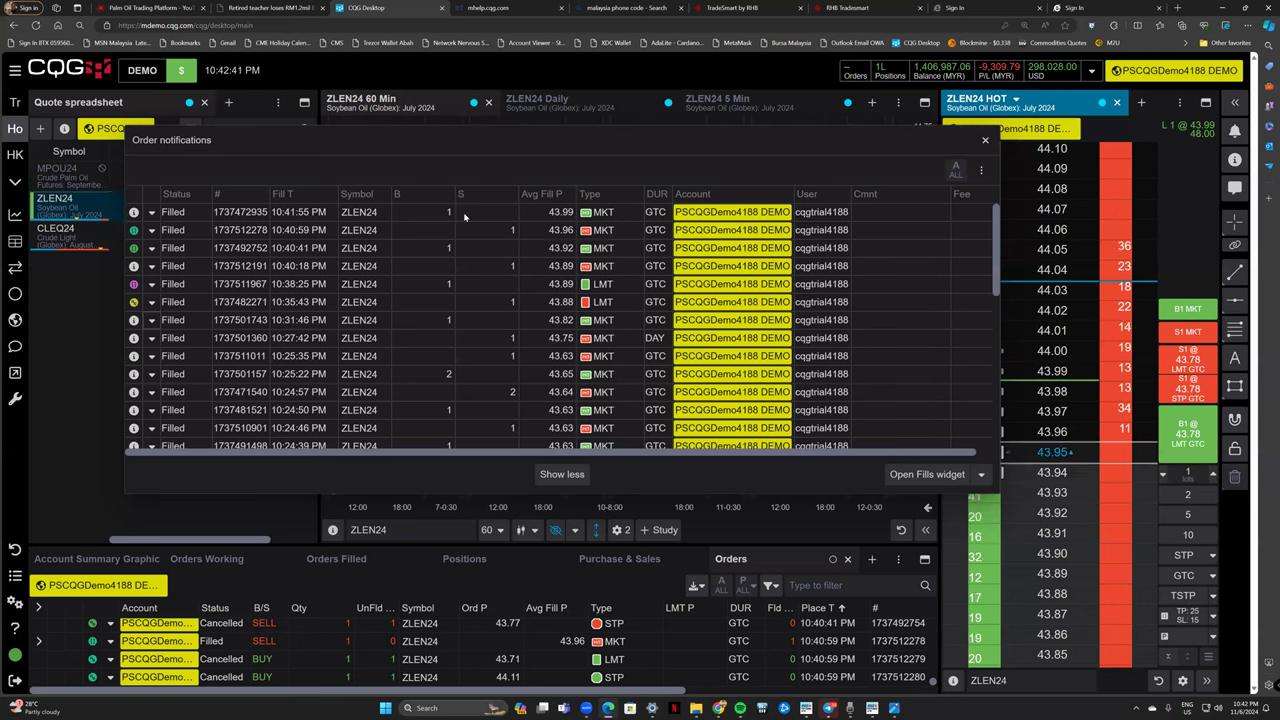
View the bracket settings for the most recent filled ZLEN24 market buy, leaving without placing the bracket.
{"action": "left_click", "coordinate": [152, 212]}
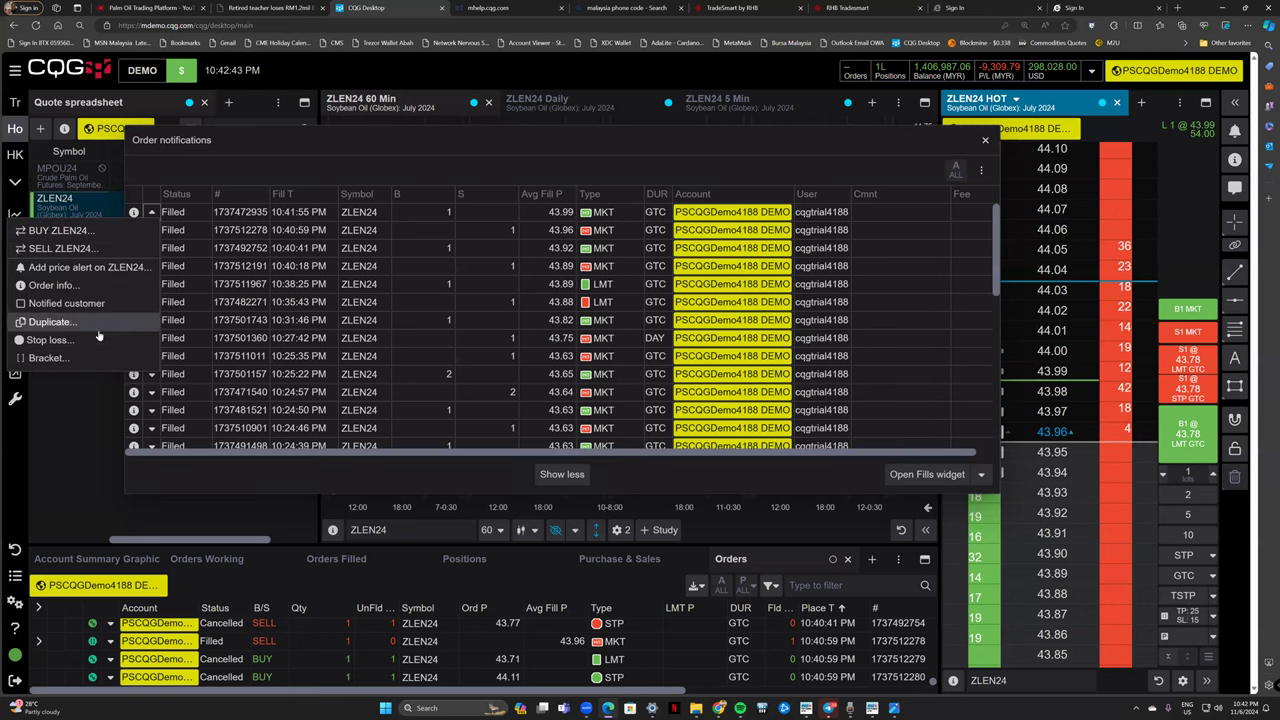
{"action": "left_click", "coordinate": [47, 358]}
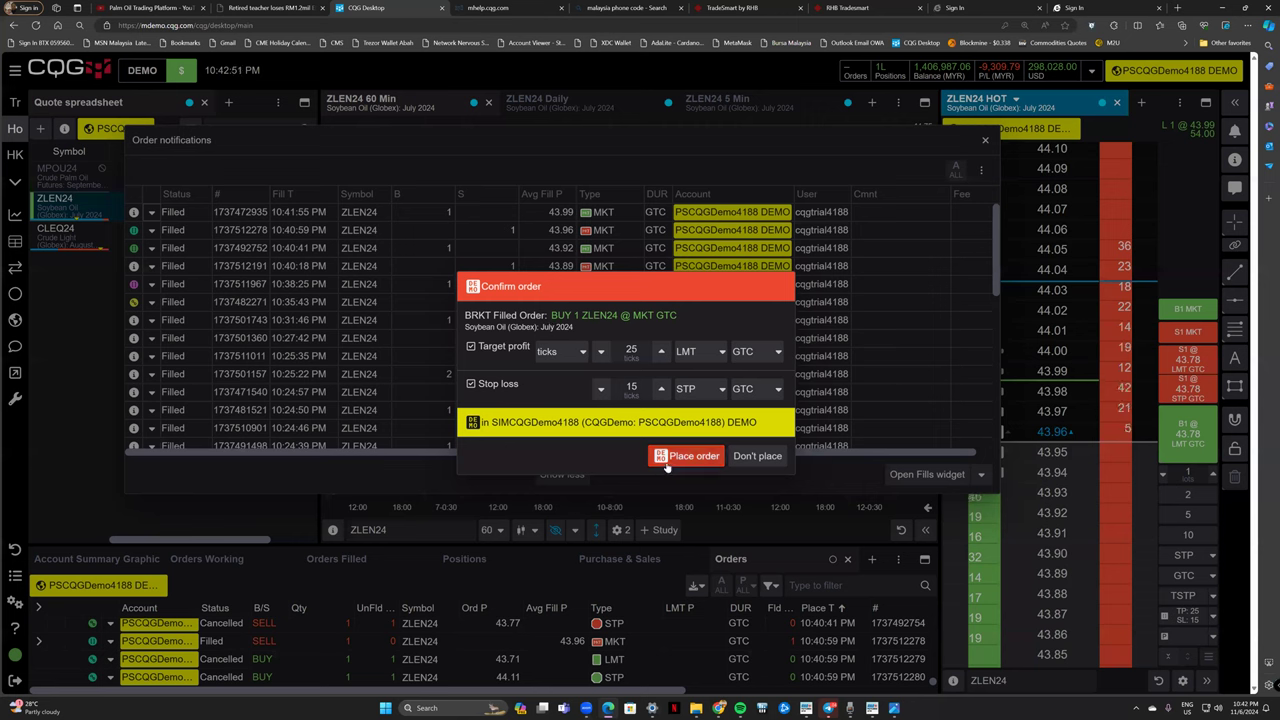
{"action": "left_click", "coordinate": [755, 457]}
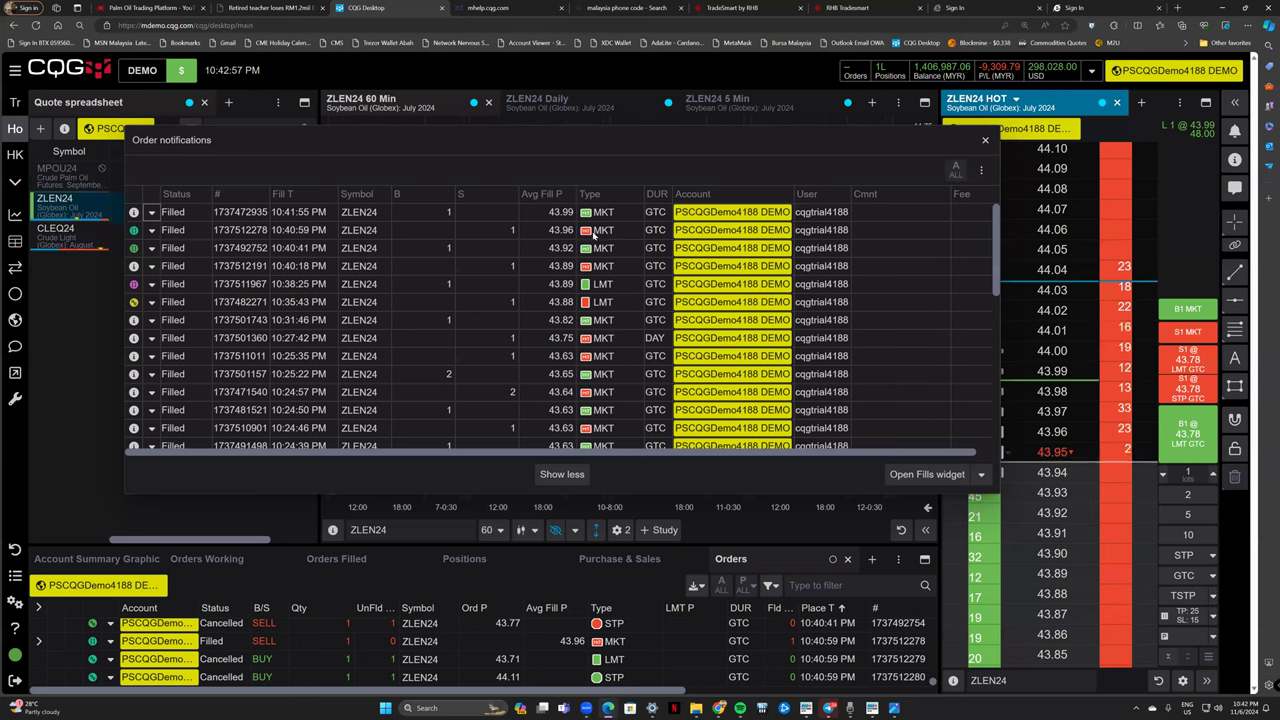
View the bracket settings for the filled ZLEN24 bracket market sell, leaving without placing the order.
{"action": "left_click", "coordinate": [151, 230]}
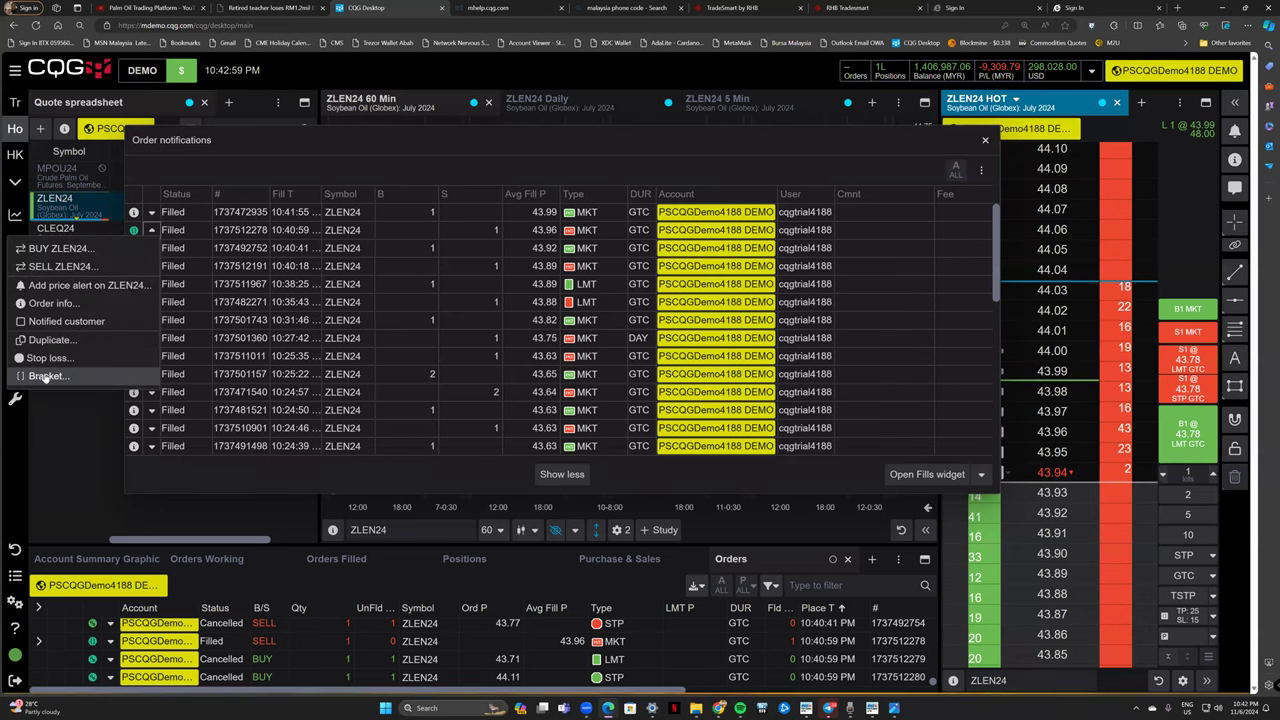
{"action": "left_click", "coordinate": [45, 376]}
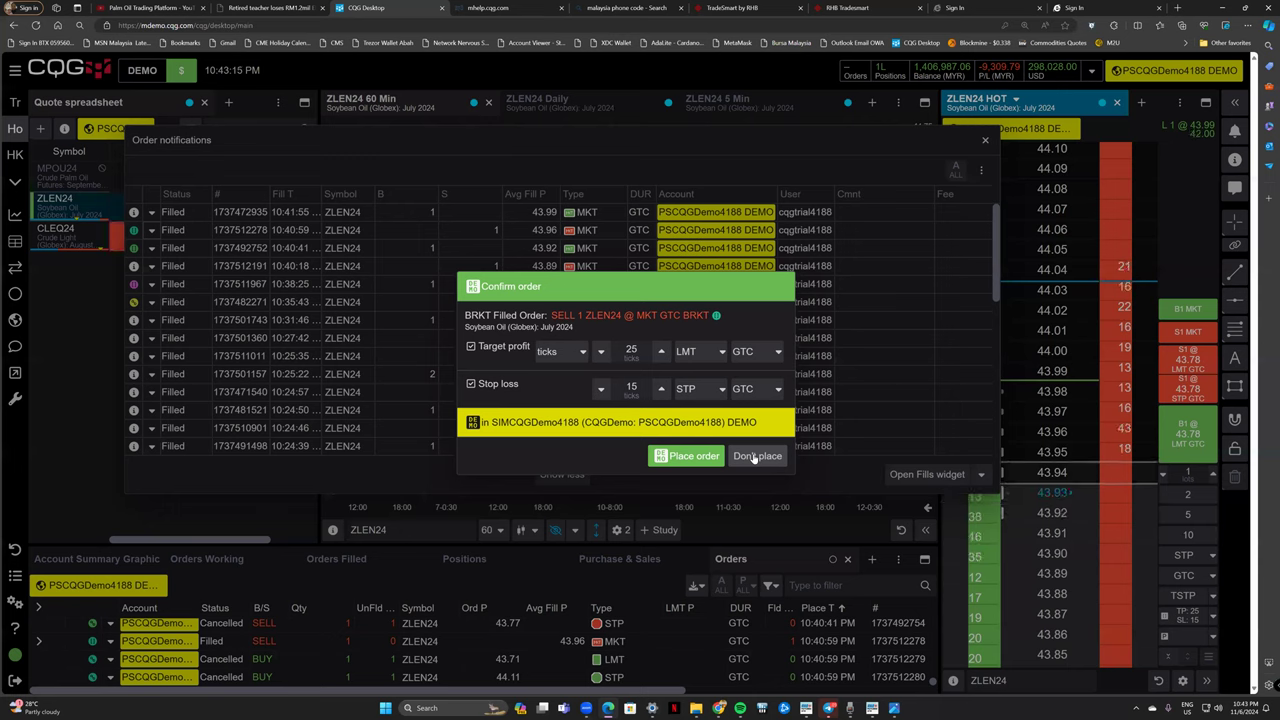
{"action": "left_click", "coordinate": [754, 457]}
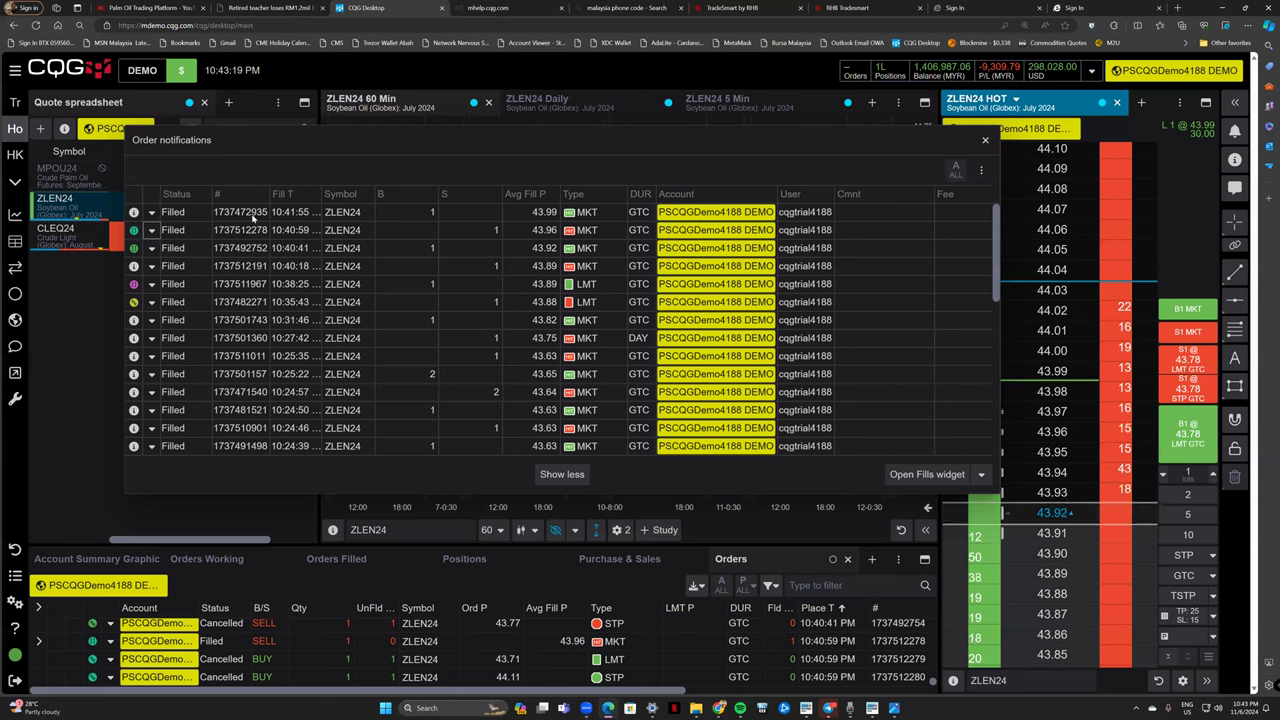
Recheck the protective order settings for the latest ZLEN24 buy and sell fills without placing anything, and close the order notifications.
{"action": "left_click", "coordinate": [151, 212]}
{"action": "left_click", "coordinate": [40, 342]}
{"action": "left_click", "coordinate": [742, 456]}
{"action": "left_click", "coordinate": [151, 230]}
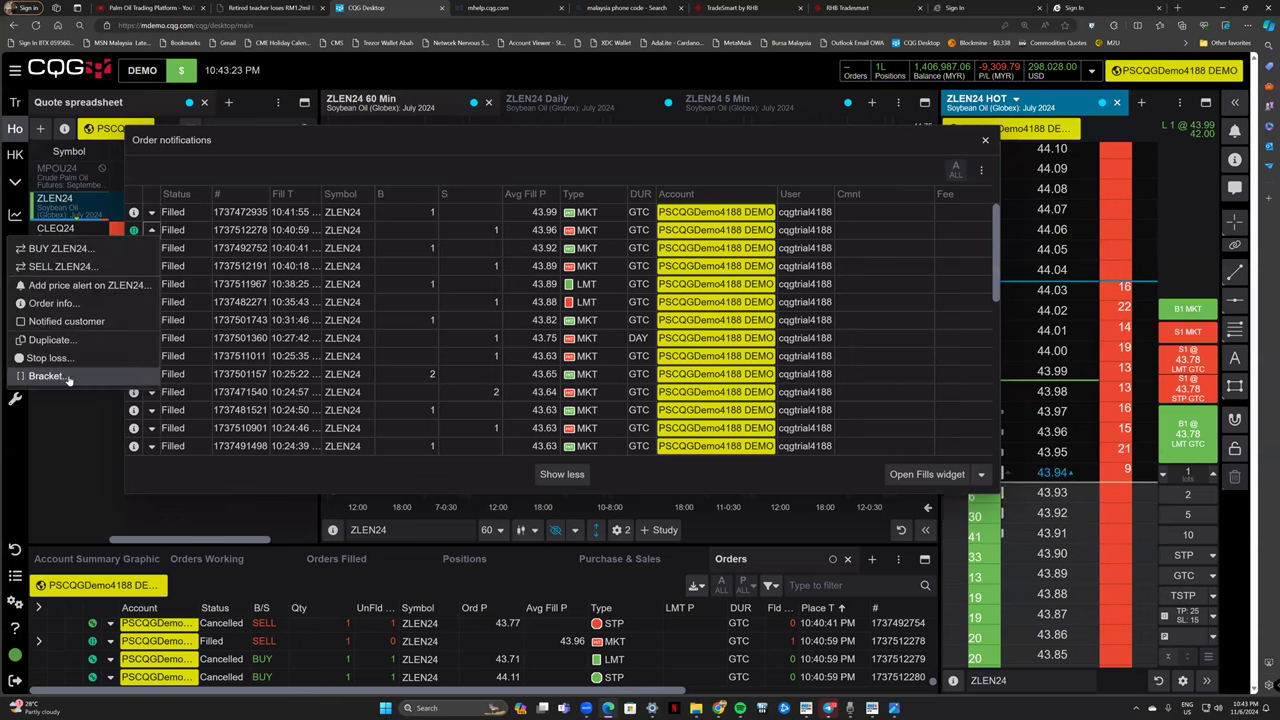
{"action": "left_click", "coordinate": [46, 376]}
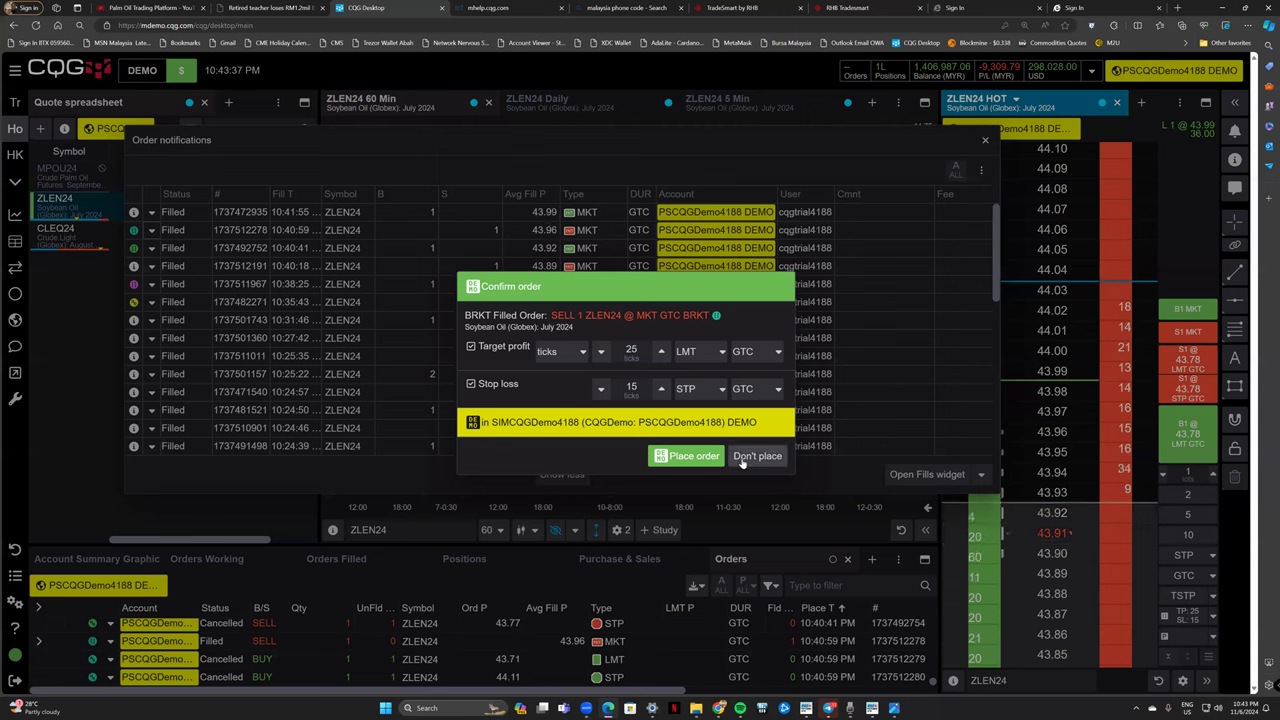
{"action": "left_click", "coordinate": [426, 276]}
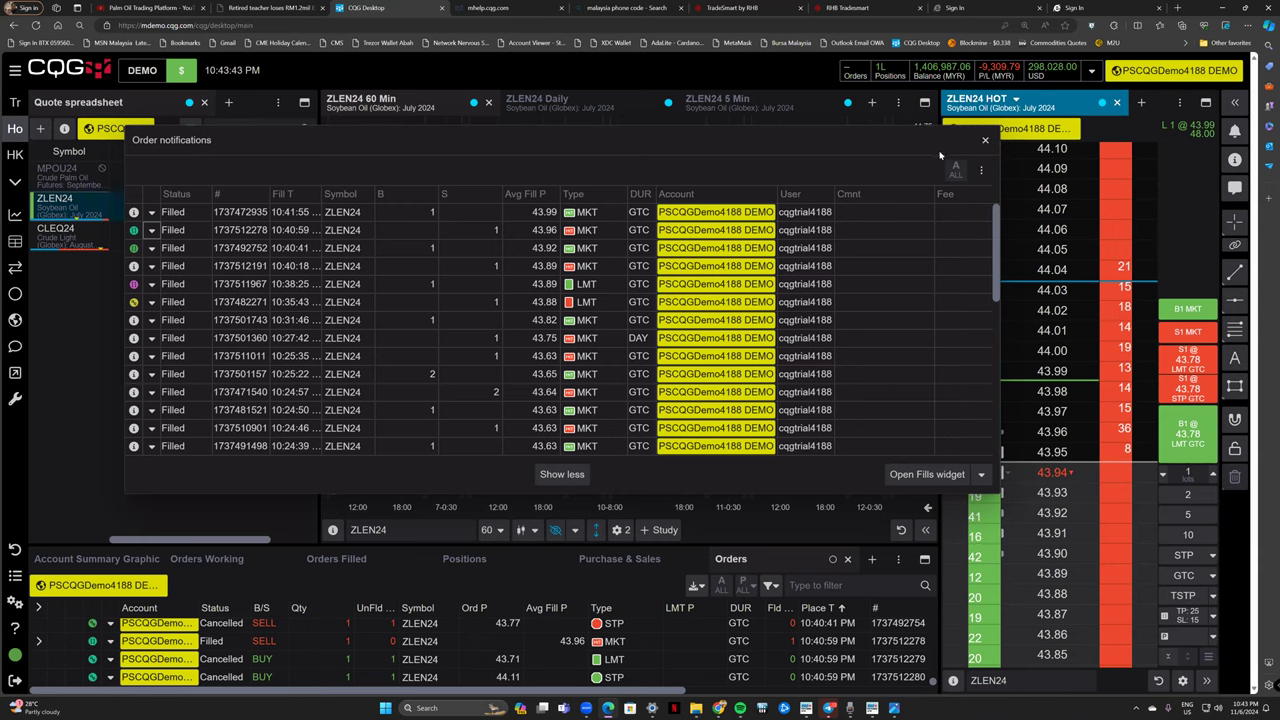
{"action": "left_click", "coordinate": [985, 140]}
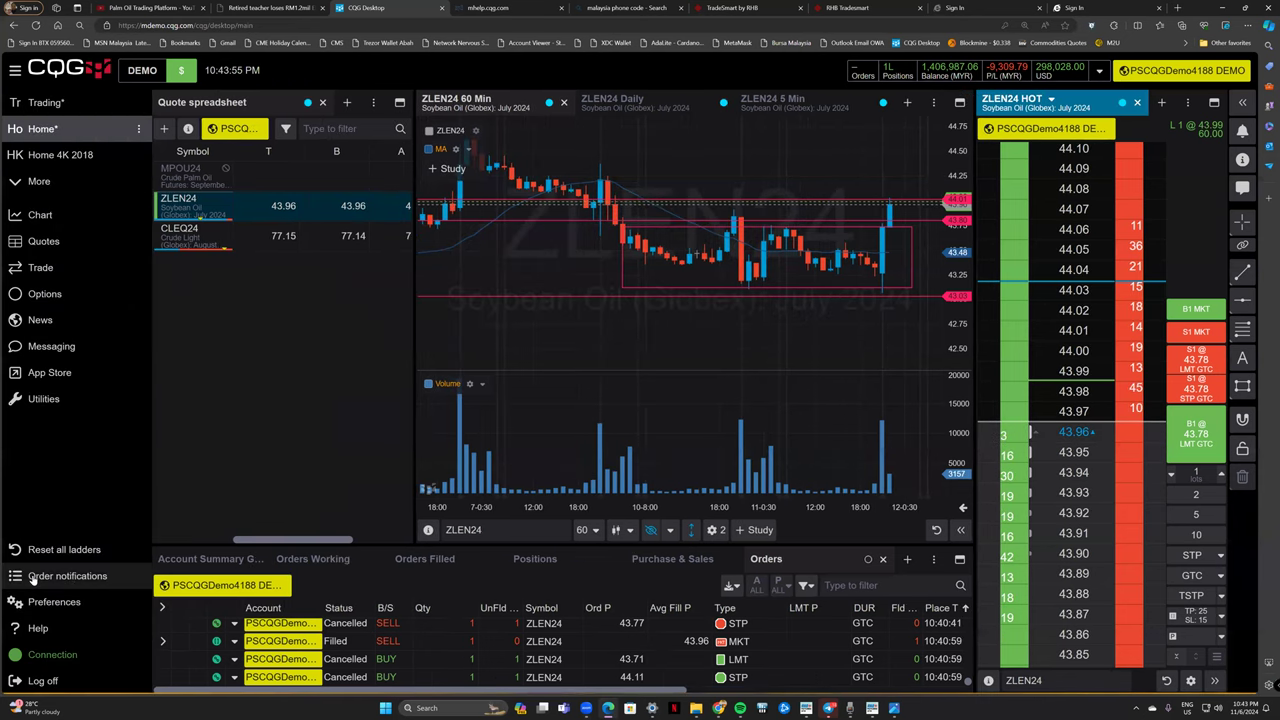
Reopen the order notifications, review the full list of filled orders, and close the list and the expanded side menu.
{"action": "left_click", "coordinate": [33, 577]}
{"action": "left_click", "coordinate": [613, 197]}
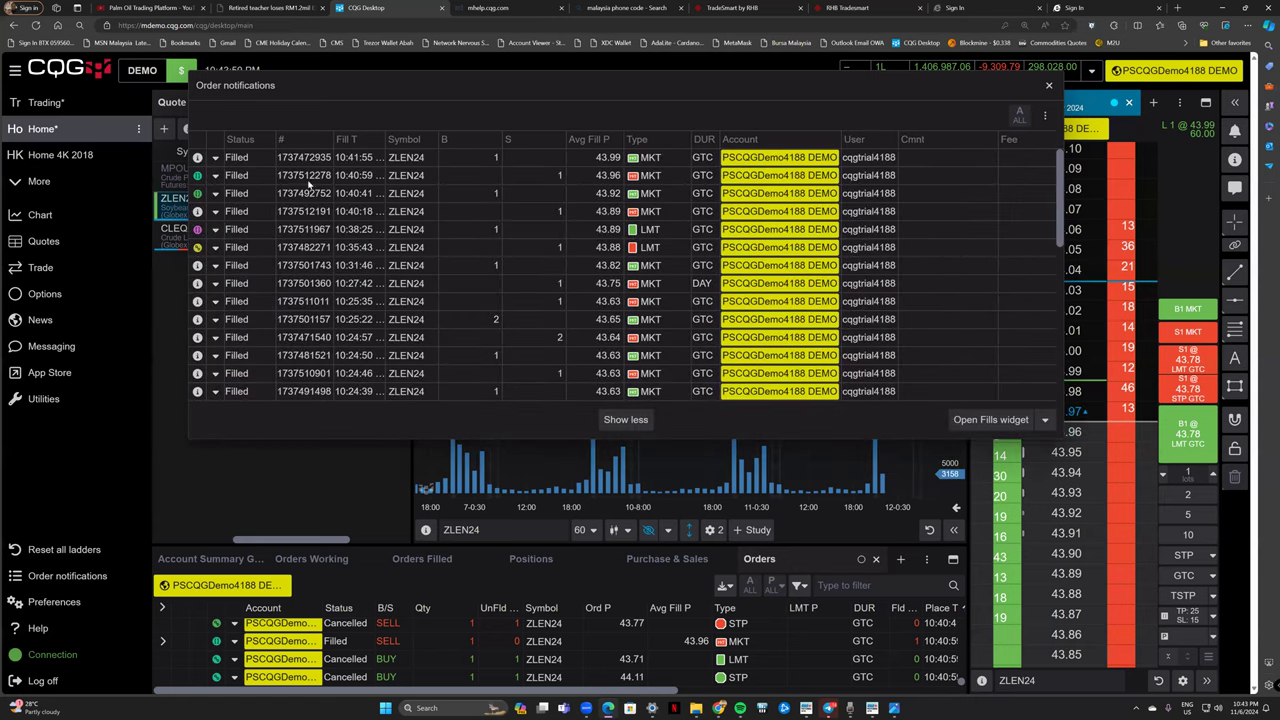
{"action": "scroll", "coordinate": [326, 240], "scroll_direction": "down", "scroll_amount": 10}
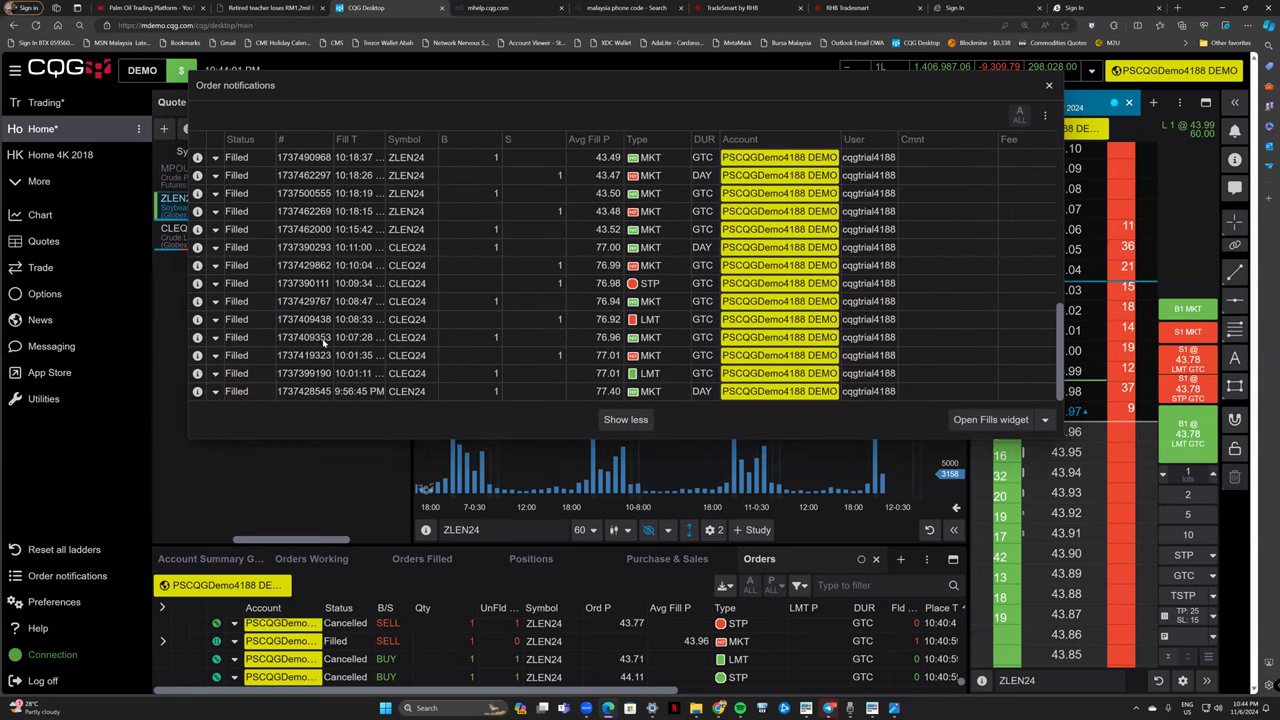
{"action": "scroll", "coordinate": [354, 340], "scroll_direction": "up", "scroll_amount": 10}
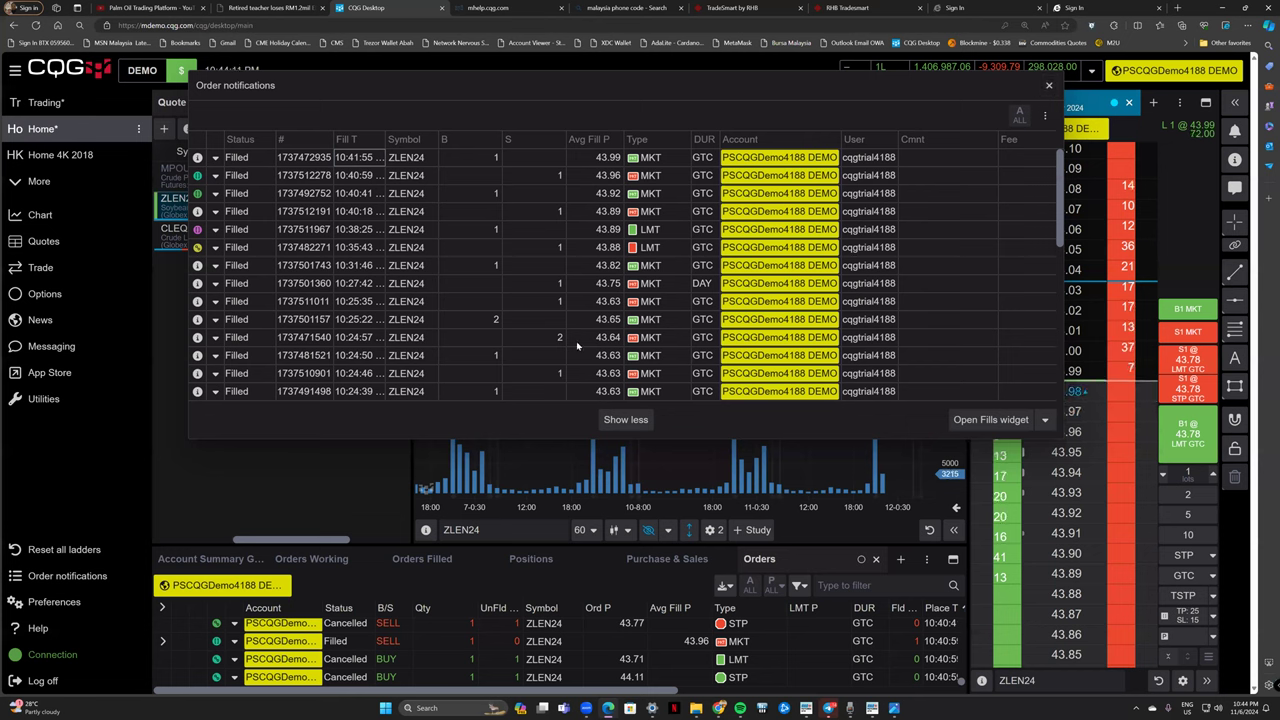
{"action": "left_click", "coordinate": [140, 612]}
{"action": "left_click", "coordinate": [67, 576]}
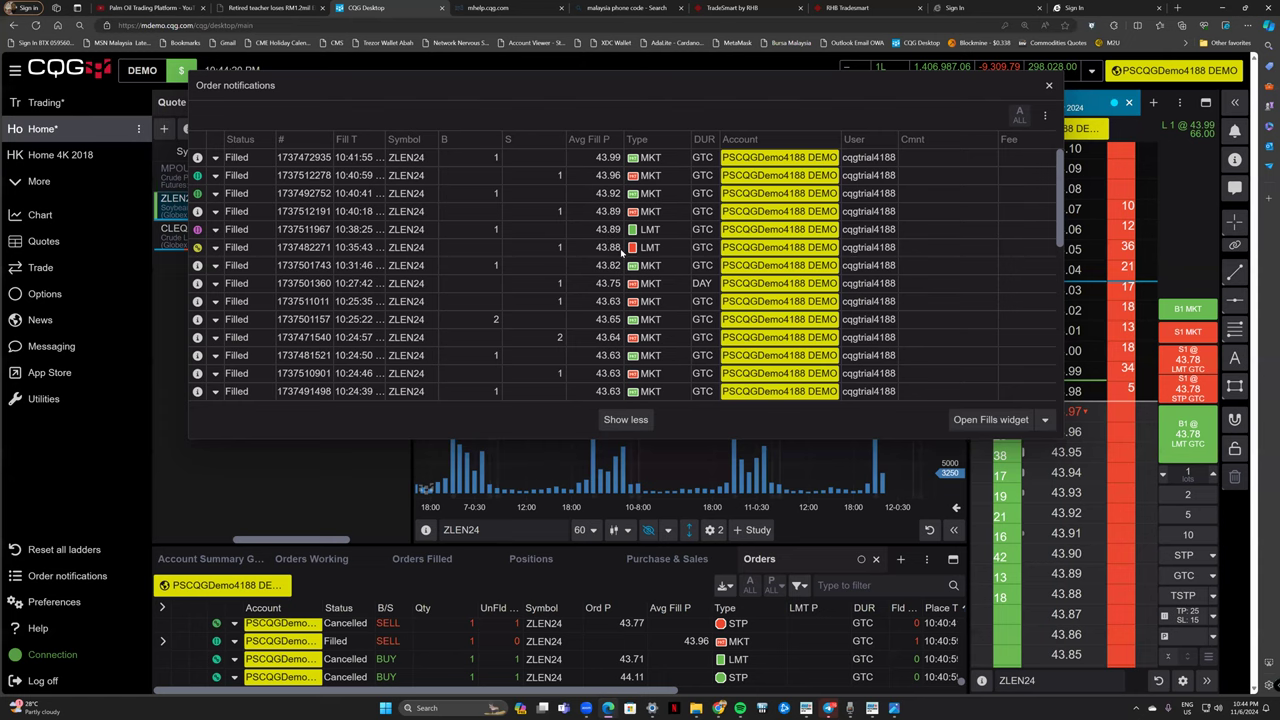
{"action": "scroll", "coordinate": [877, 158], "scroll_direction": "down", "scroll_amount": 2}
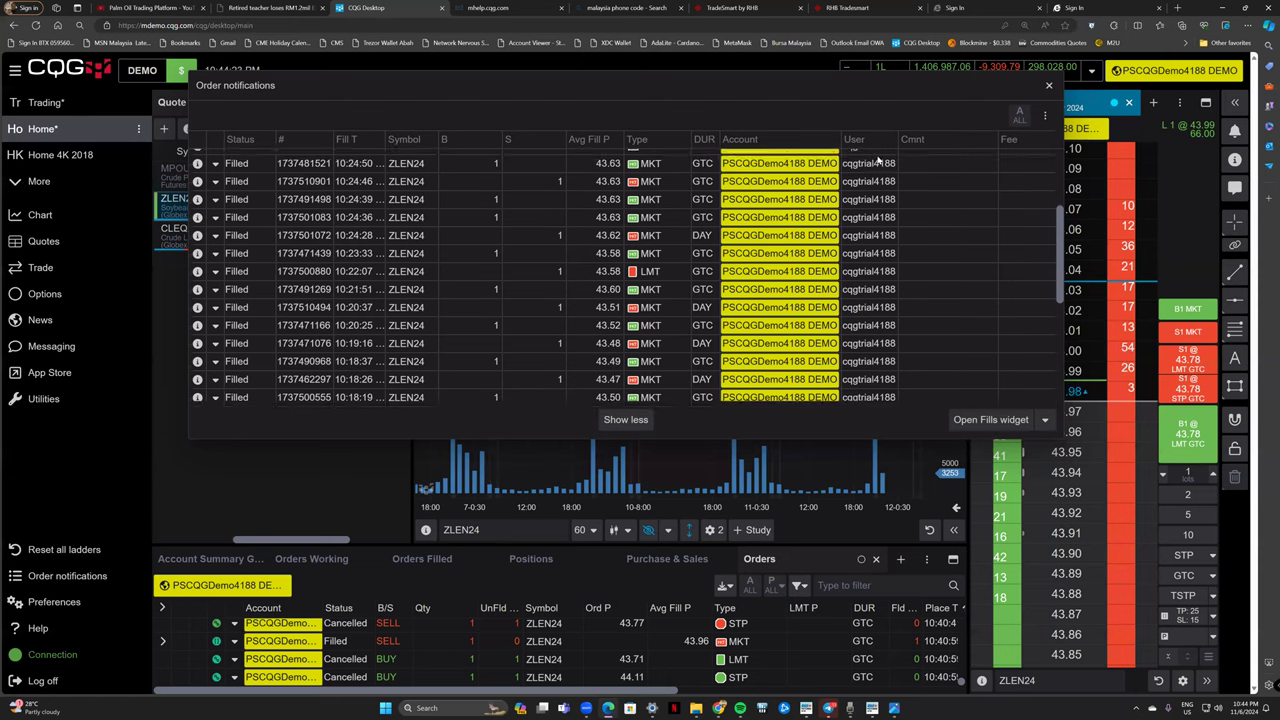
{"action": "left_click", "coordinate": [1048, 85]}
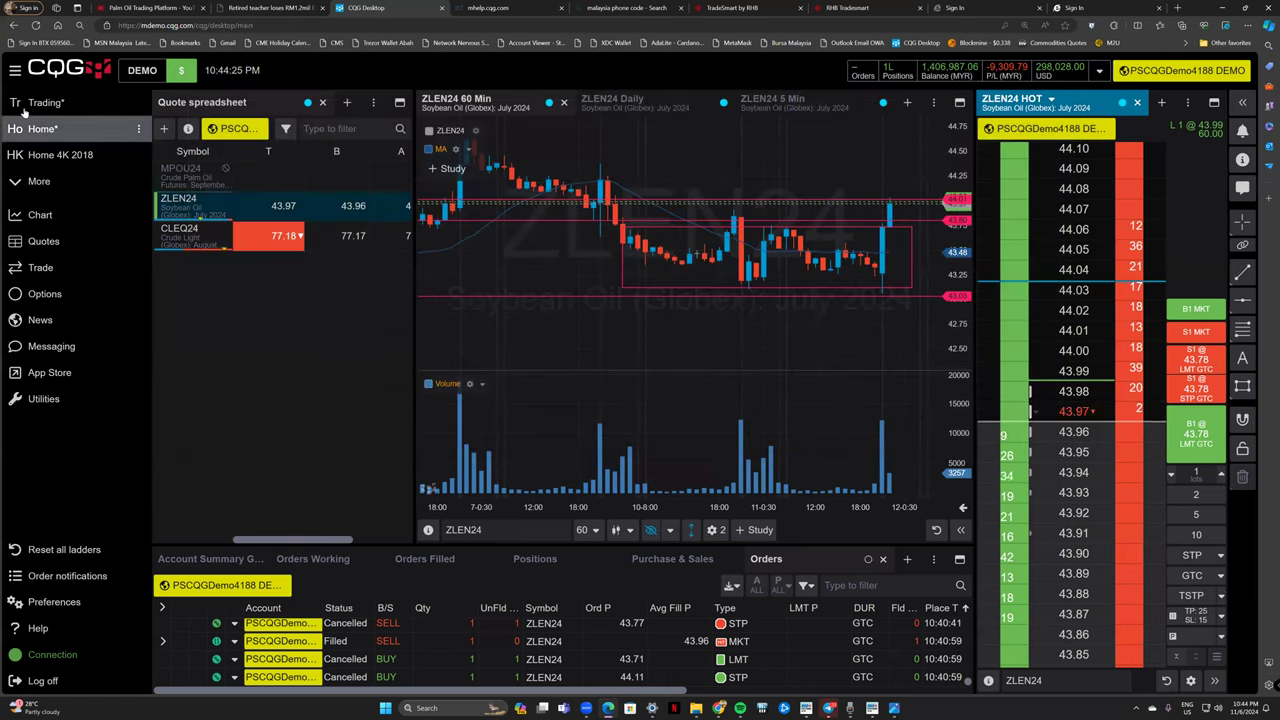
{"action": "left_click", "coordinate": [16, 72]}
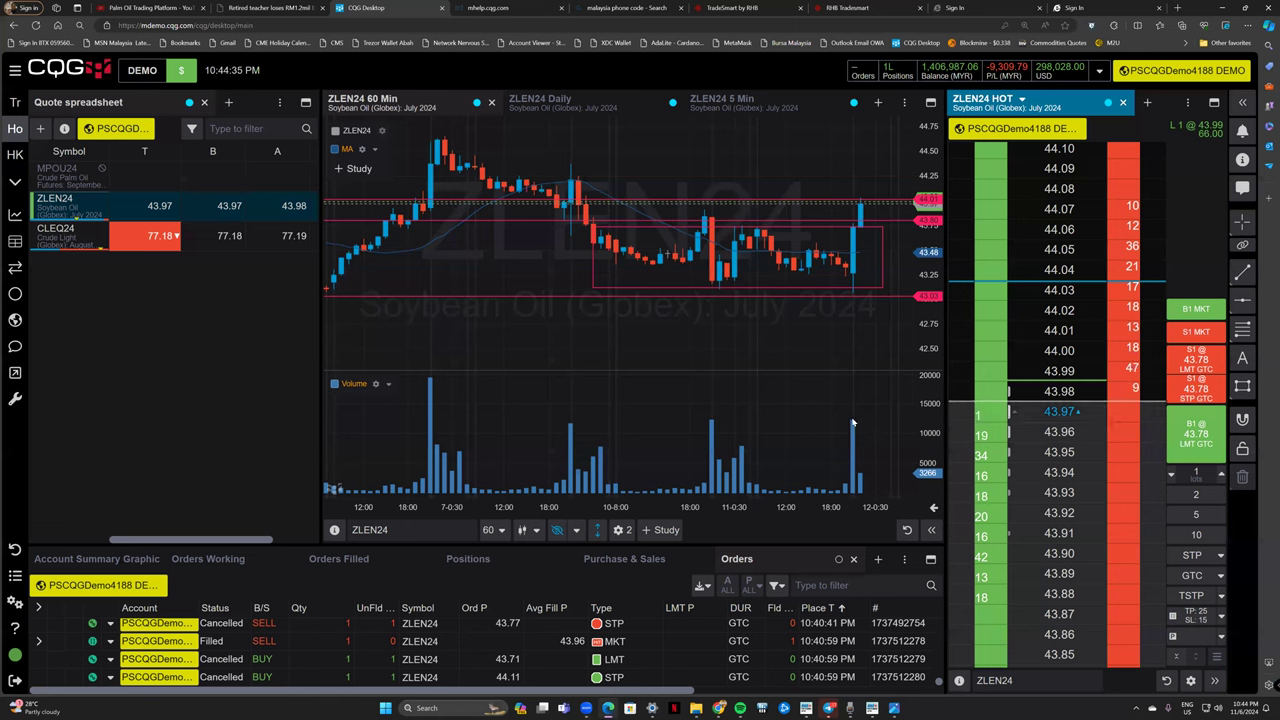
Examine the price levels above and below the market on the ZLEN24 price ladder.
{"action": "mouse_move", "coordinate": [849, 423]}
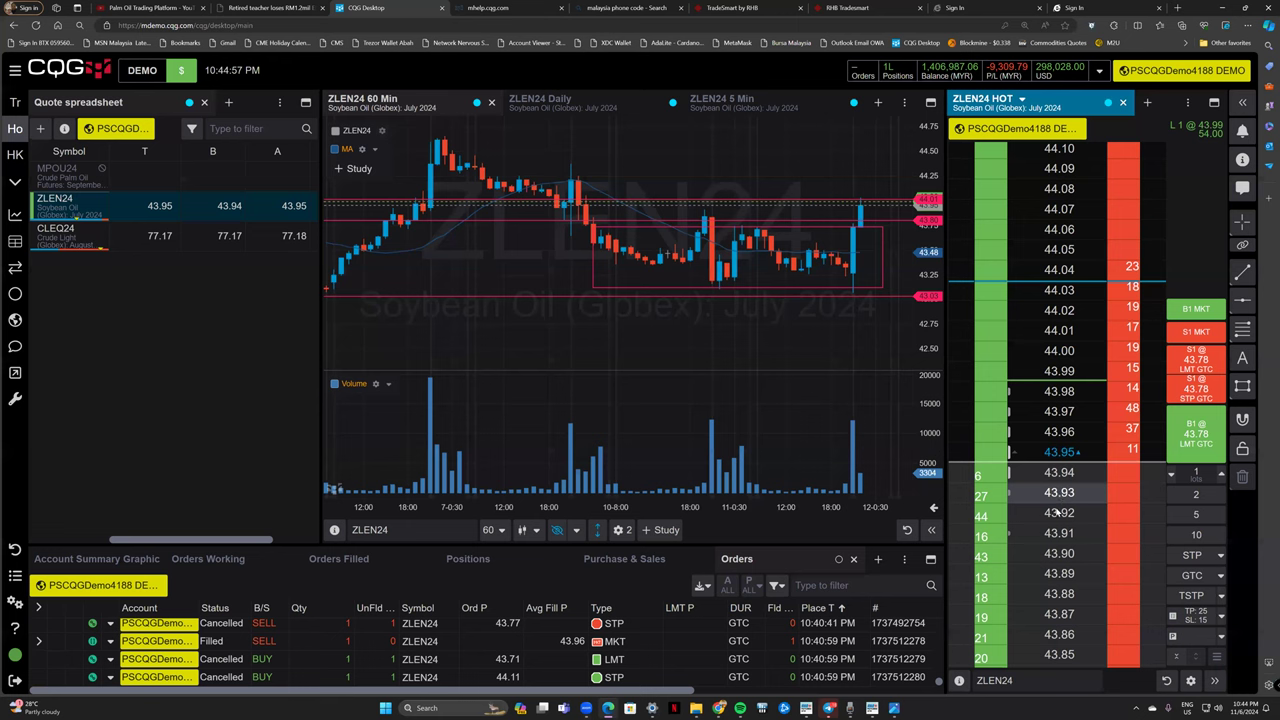
{"action": "scroll", "coordinate": [1056, 512], "scroll_direction": "down", "scroll_amount": 3}
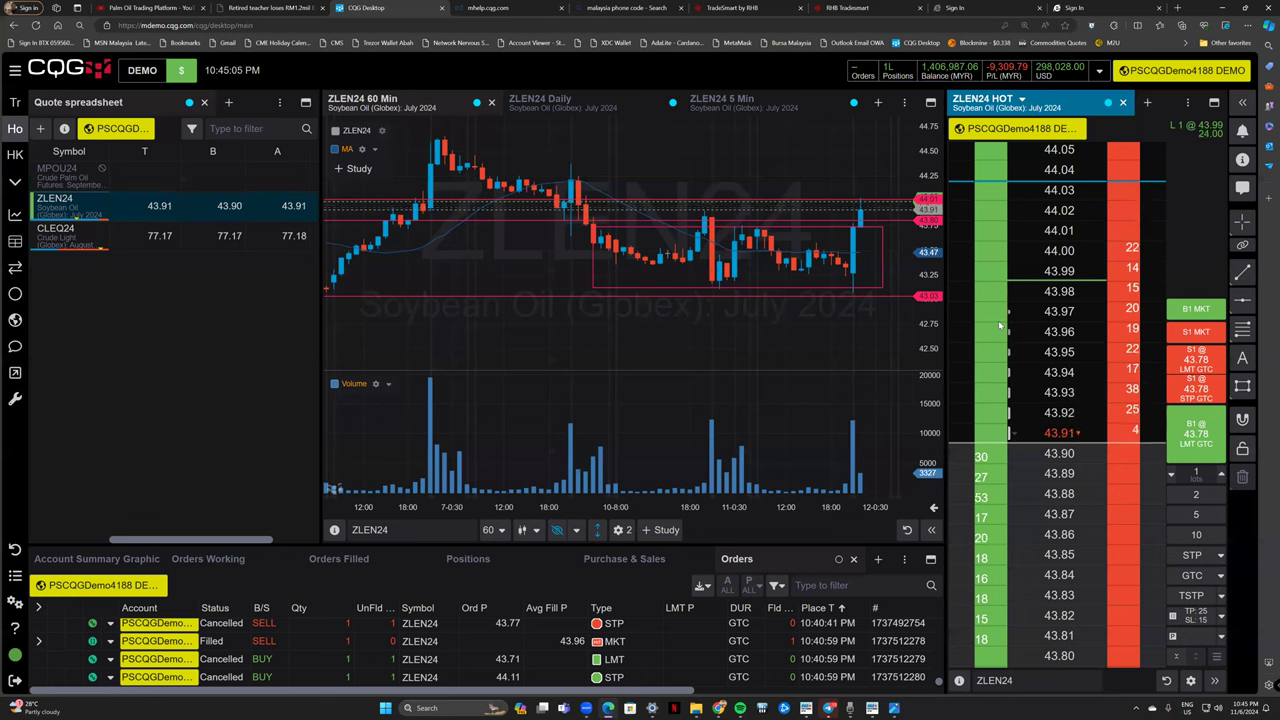
{"action": "scroll", "coordinate": [983, 470], "scroll_direction": "down", "scroll_amount": 5}
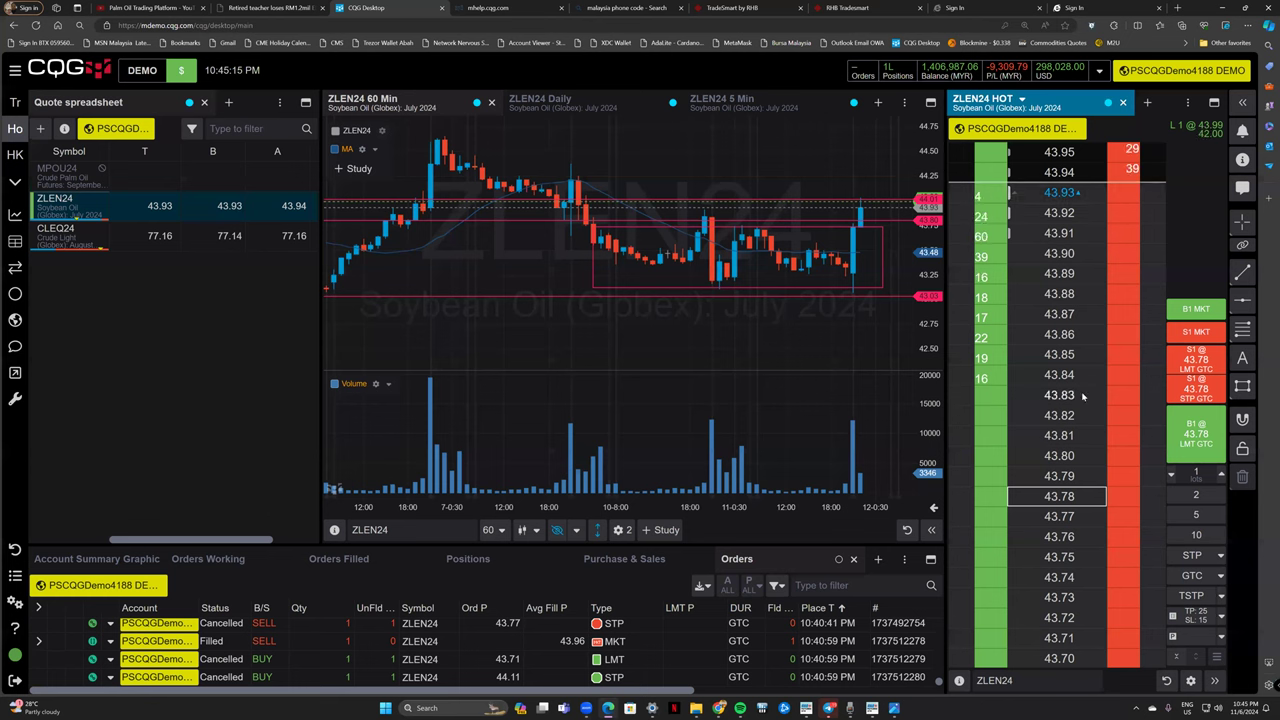
{"action": "scroll", "coordinate": [1128, 393], "scroll_direction": "up", "scroll_amount": 4}
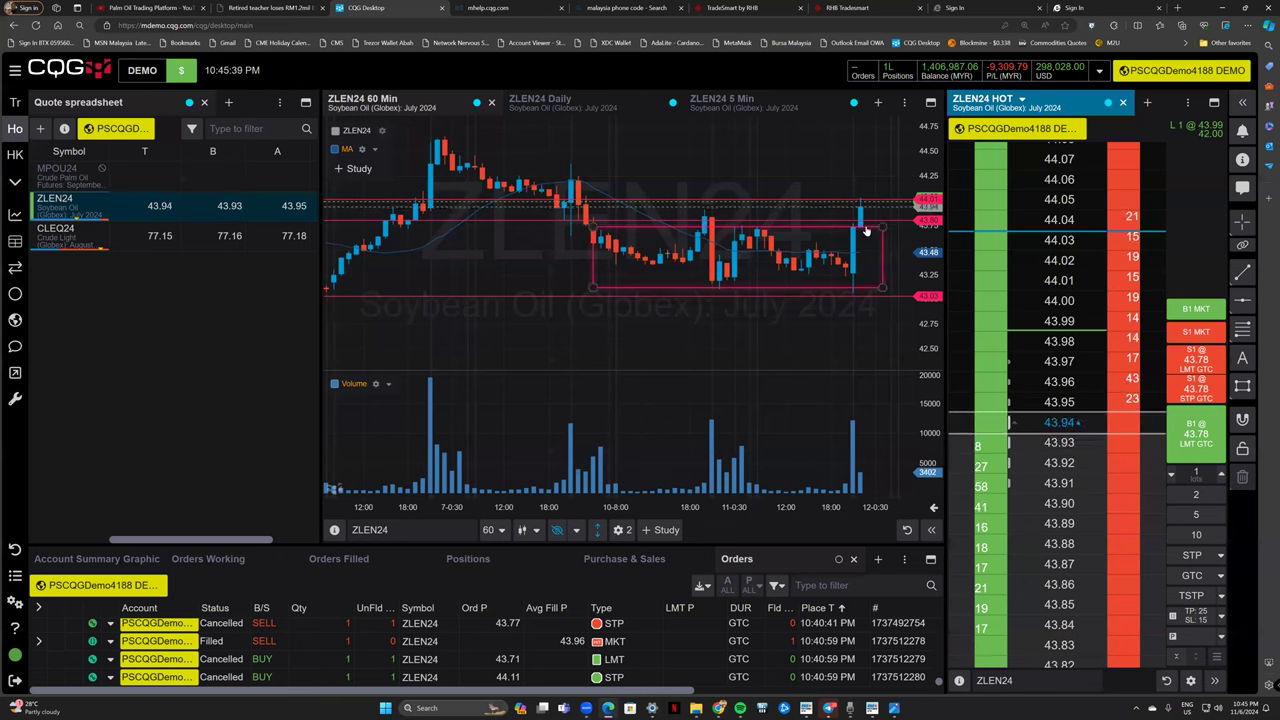
Rescale the price axis of the ZLEN24 60-minute chart and show the account's open positions.
{"action": "left_click_drag", "start_coordinate": [932, 328], "coordinate": [866, 198]}
{"action": "mouse_move", "coordinate": [860, 196]}
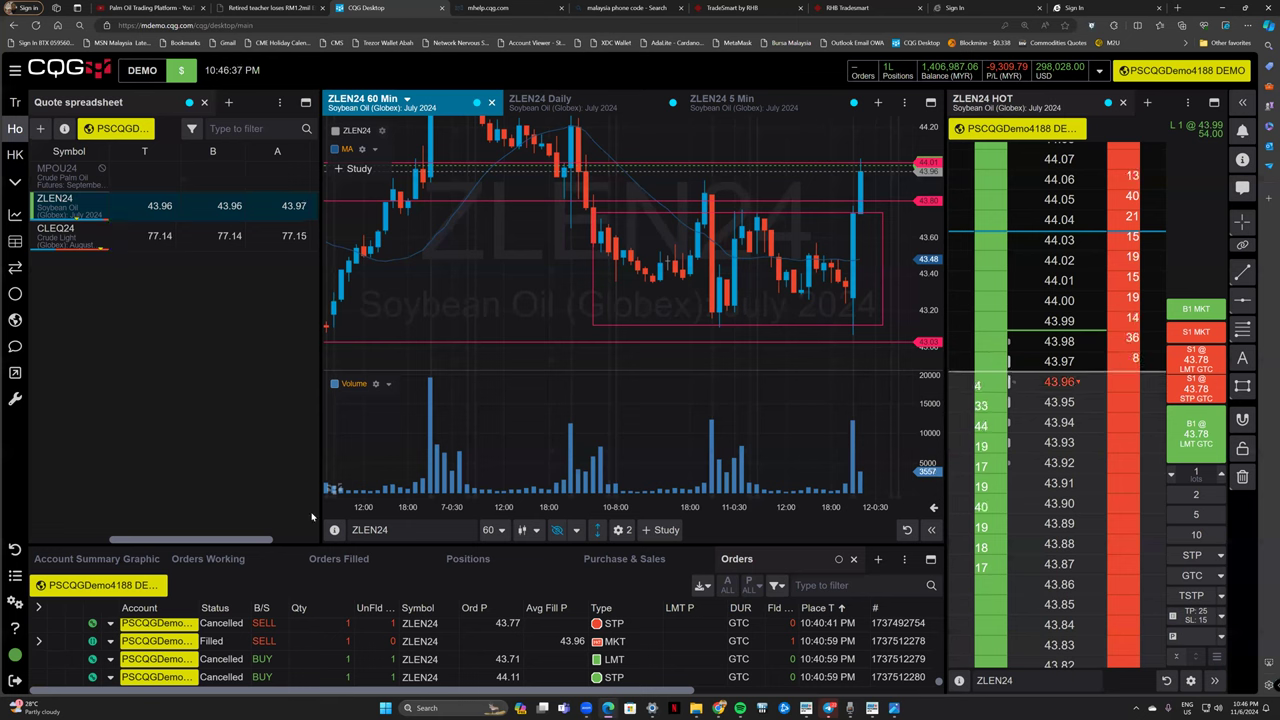
{"action": "left_click", "coordinate": [470, 559]}
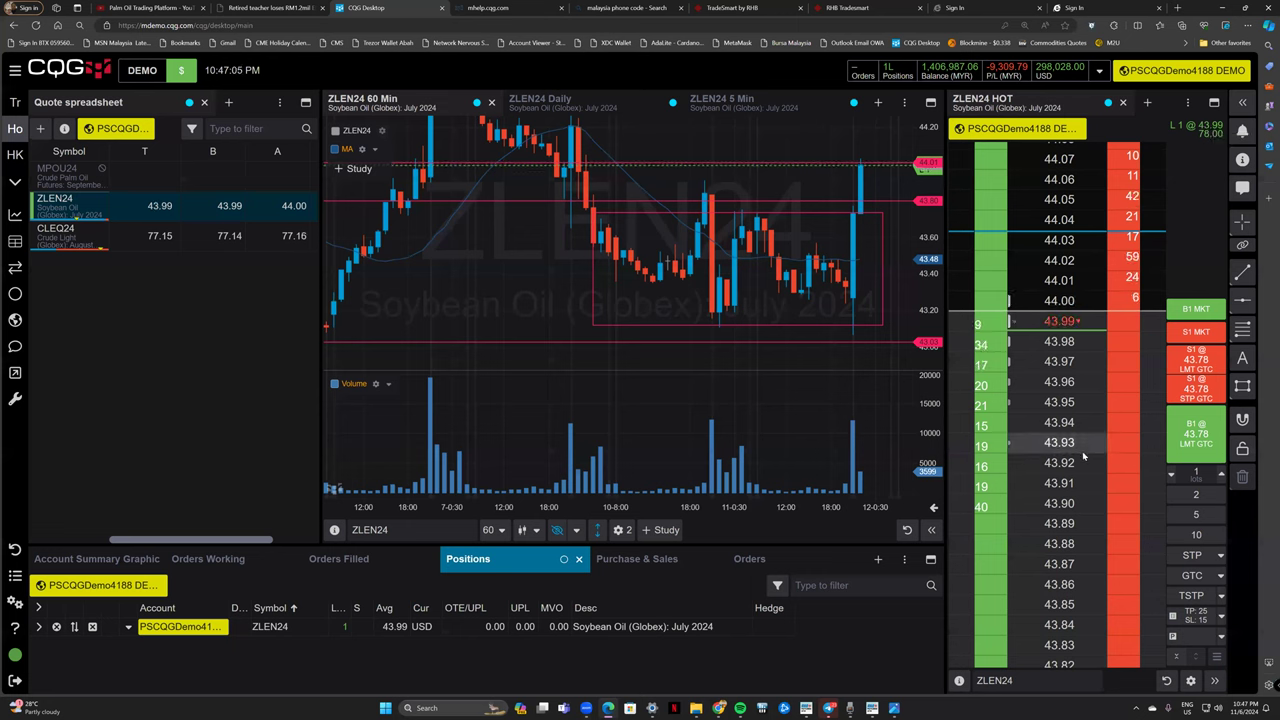
{"action": "left_click", "coordinate": [866, 426]}
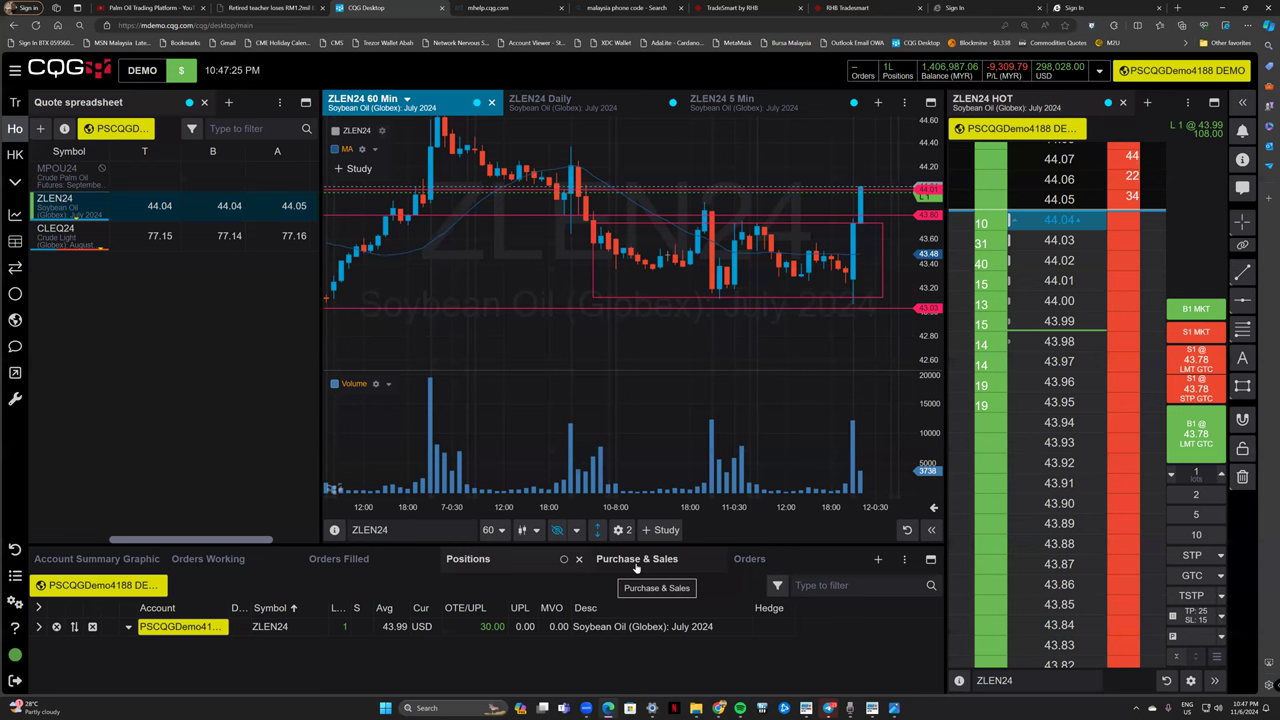
Show the purchases and sales, and expand the ZLEN24 entry to inspect its individual matched trades.
{"action": "left_click", "coordinate": [636, 562]}
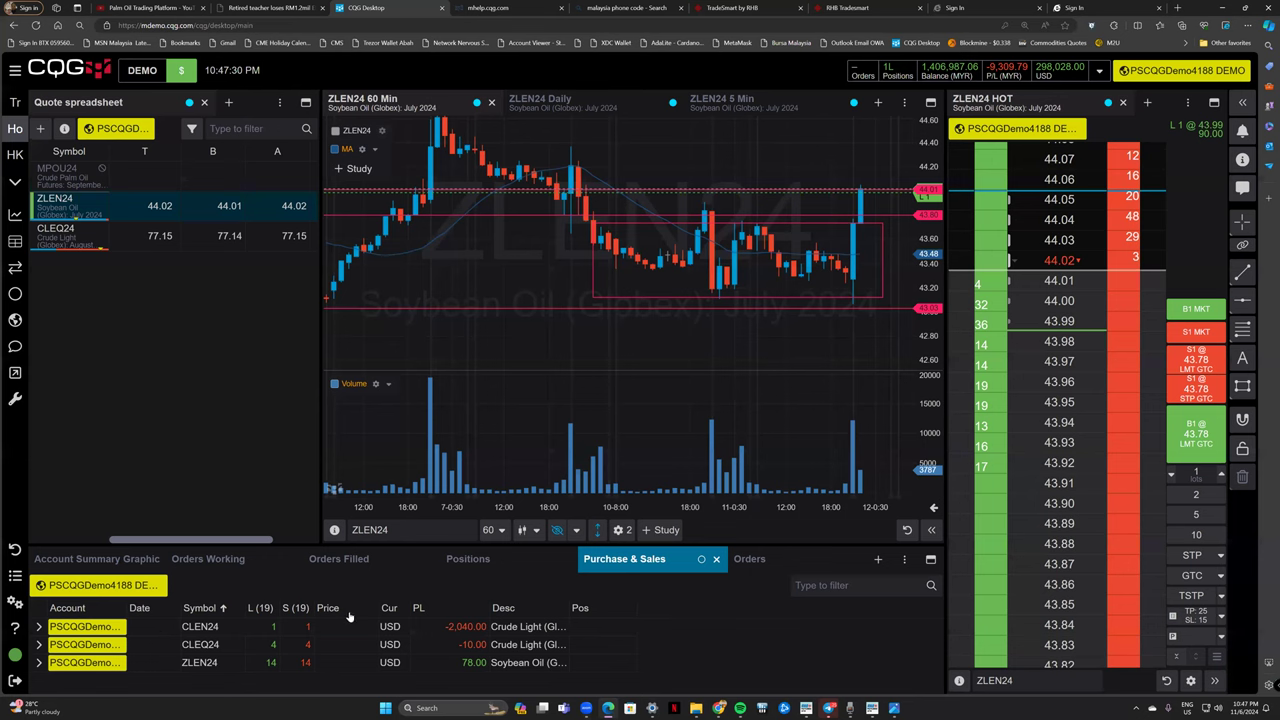
{"action": "left_click", "coordinate": [232, 628]}
{"action": "left_click", "coordinate": [232, 664]}
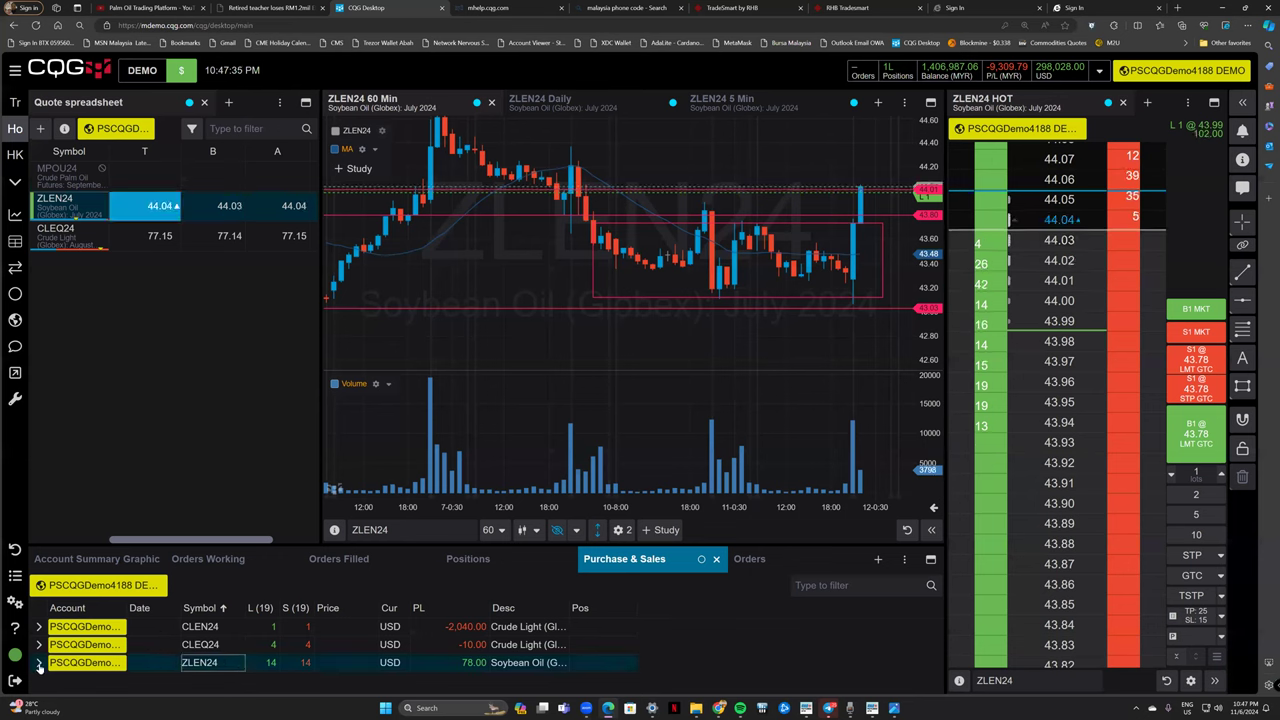
{"action": "double_click", "coordinate": [272, 662]}
{"action": "scroll", "coordinate": [283, 646], "scroll_direction": "up", "scroll_amount": 10}
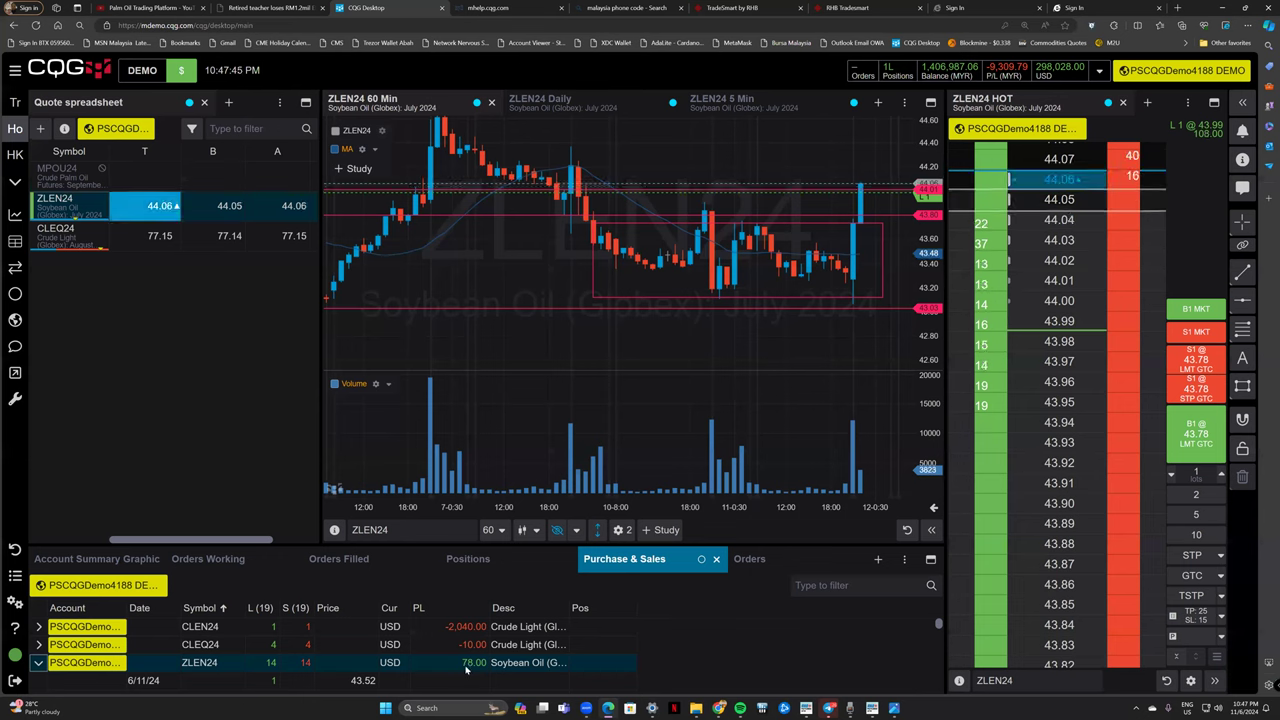
Compare the open ZLEN24 position's unrealised profit with the realised profit in the purchases and sales.
{"action": "left_click", "coordinate": [464, 560]}
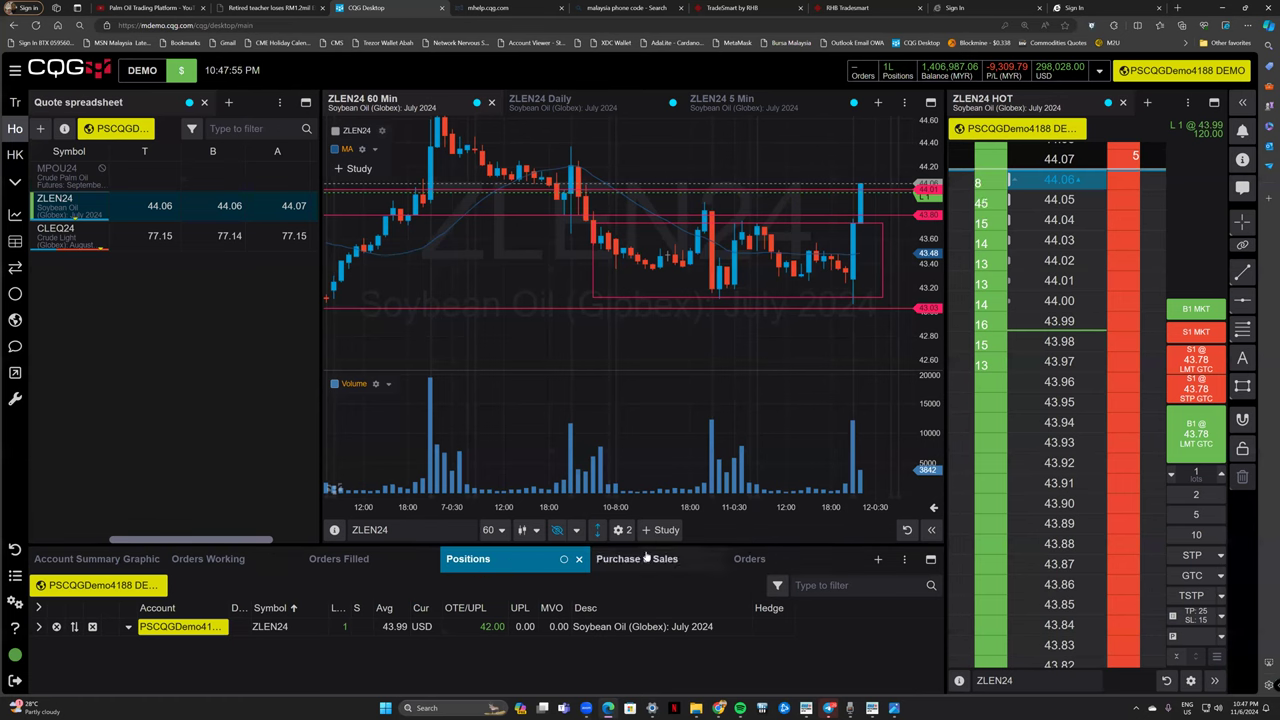
{"action": "left_click", "coordinate": [637, 558]}
{"action": "left_click", "coordinate": [468, 558]}
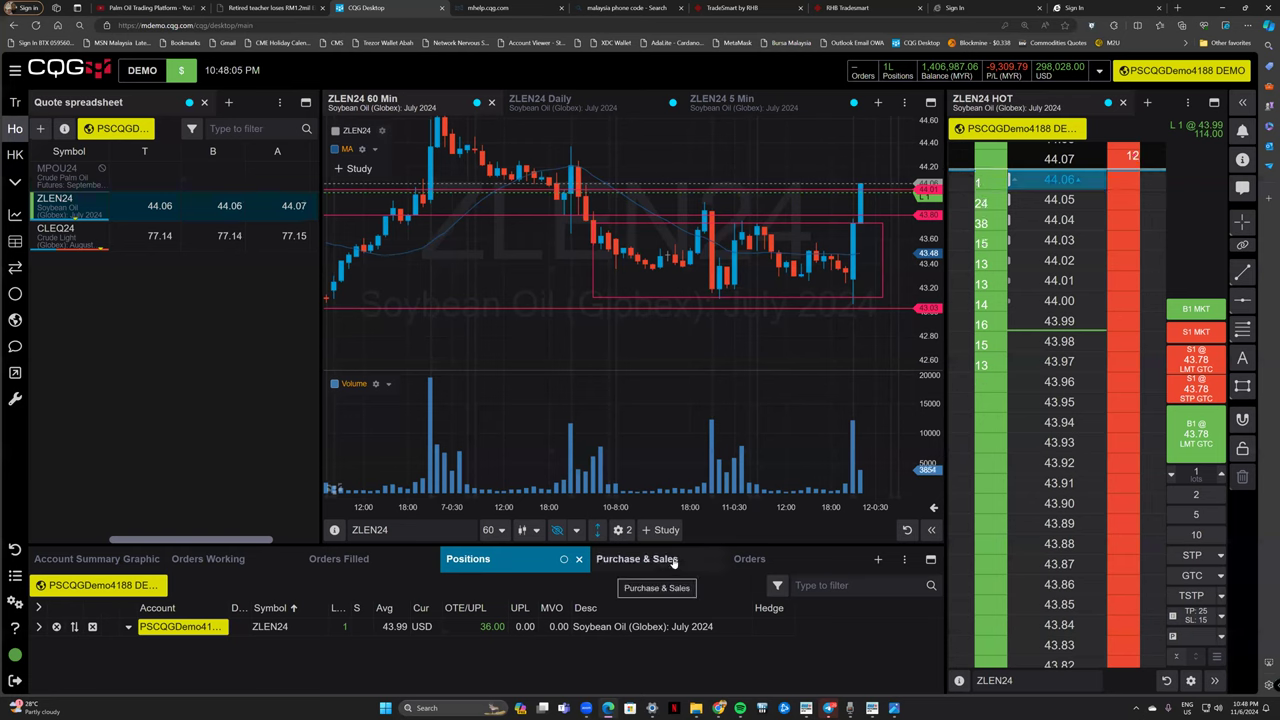
{"action": "left_click", "coordinate": [673, 561]}
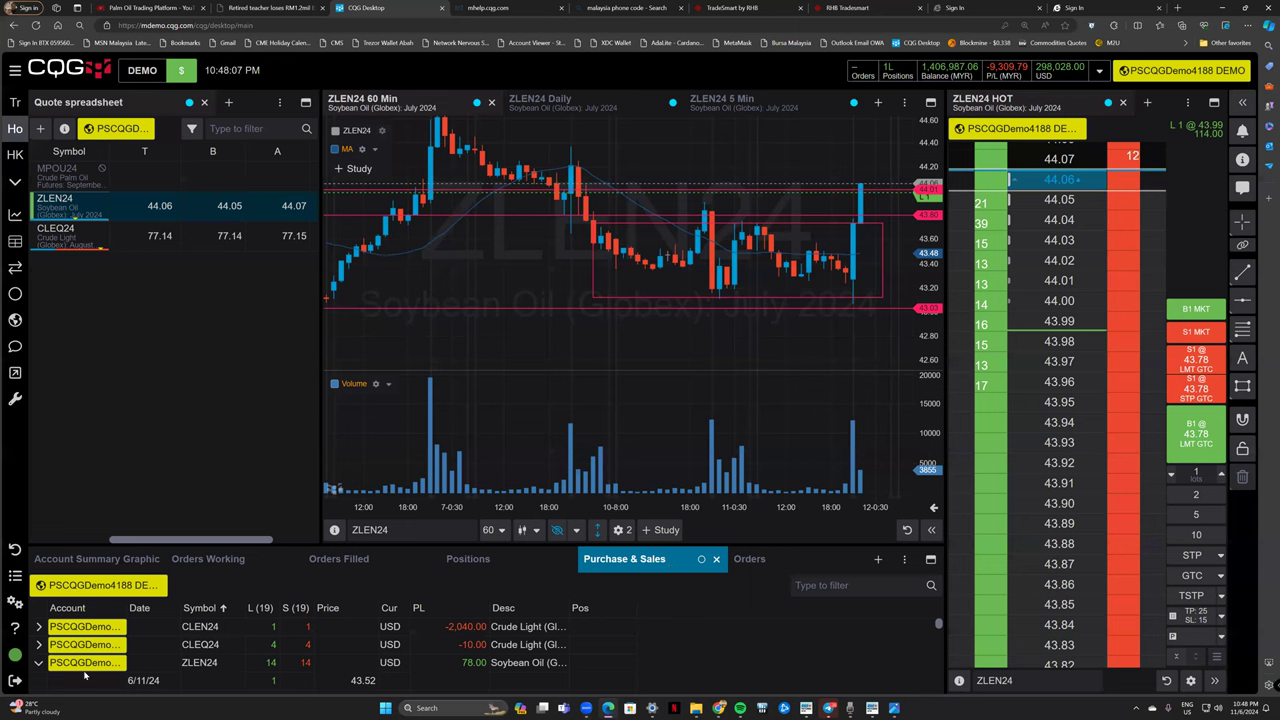
Review the matched ZLEN24 trades in the purchases and sales, collapse the entry, and return to the open positions.
{"action": "scroll", "coordinate": [170, 678], "scroll_direction": "down", "scroll_amount": 3}
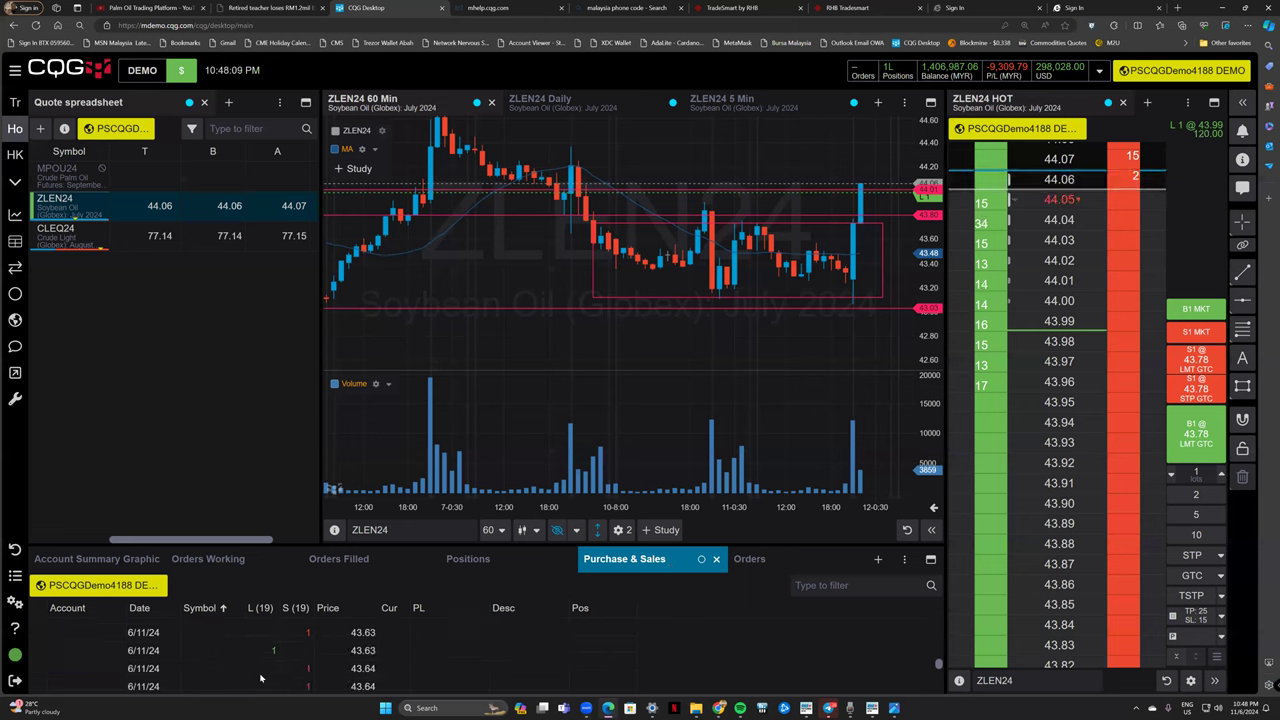
{"action": "scroll", "coordinate": [260, 679], "scroll_direction": "up", "scroll_amount": 3}
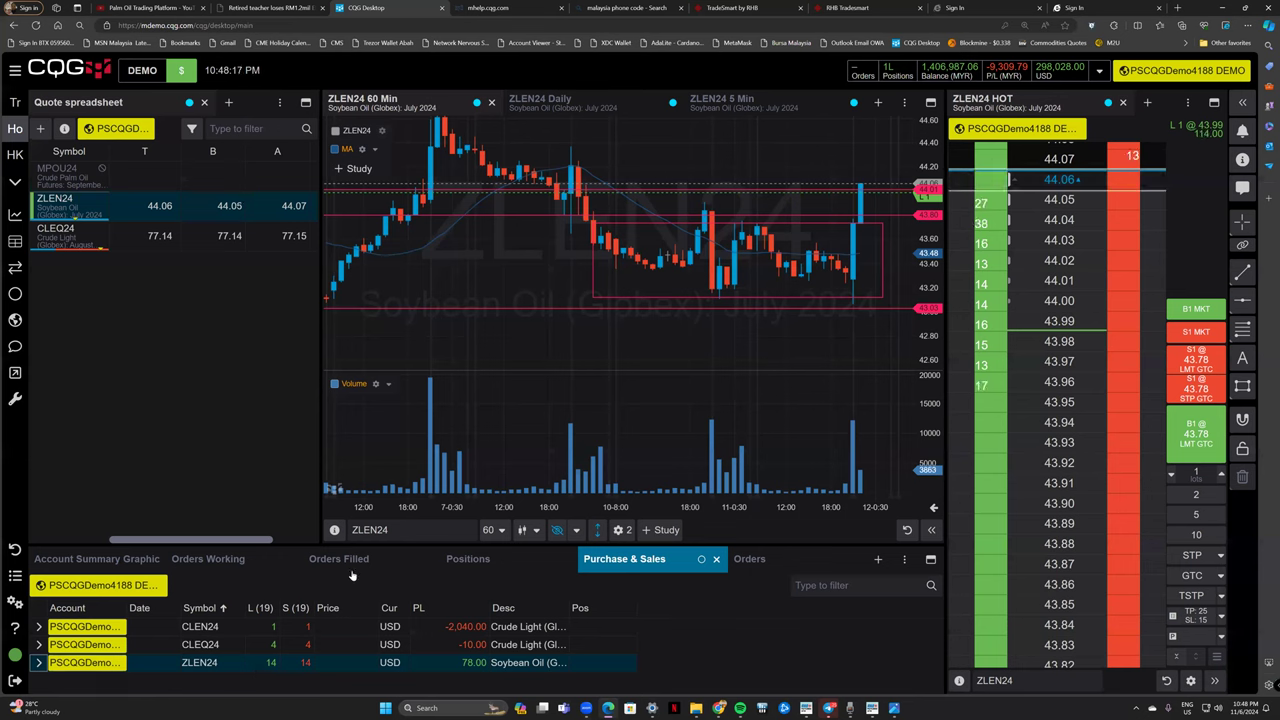
{"action": "left_click", "coordinate": [500, 564]}
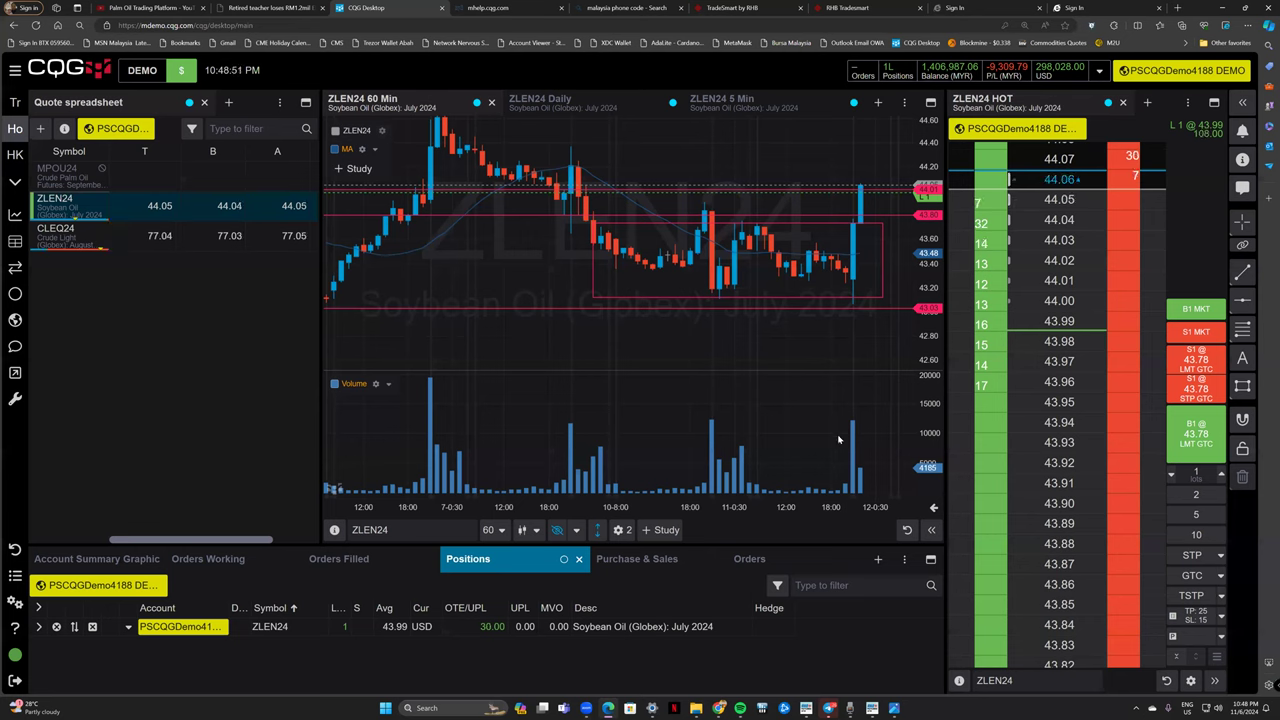
Place a good-till-cancelled limit order to sell 1 lot of ZLEN24 at 44.17 from the price ladder.
{"action": "scroll", "coordinate": [1161, 157], "scroll_direction": "up", "scroll_amount": 4}
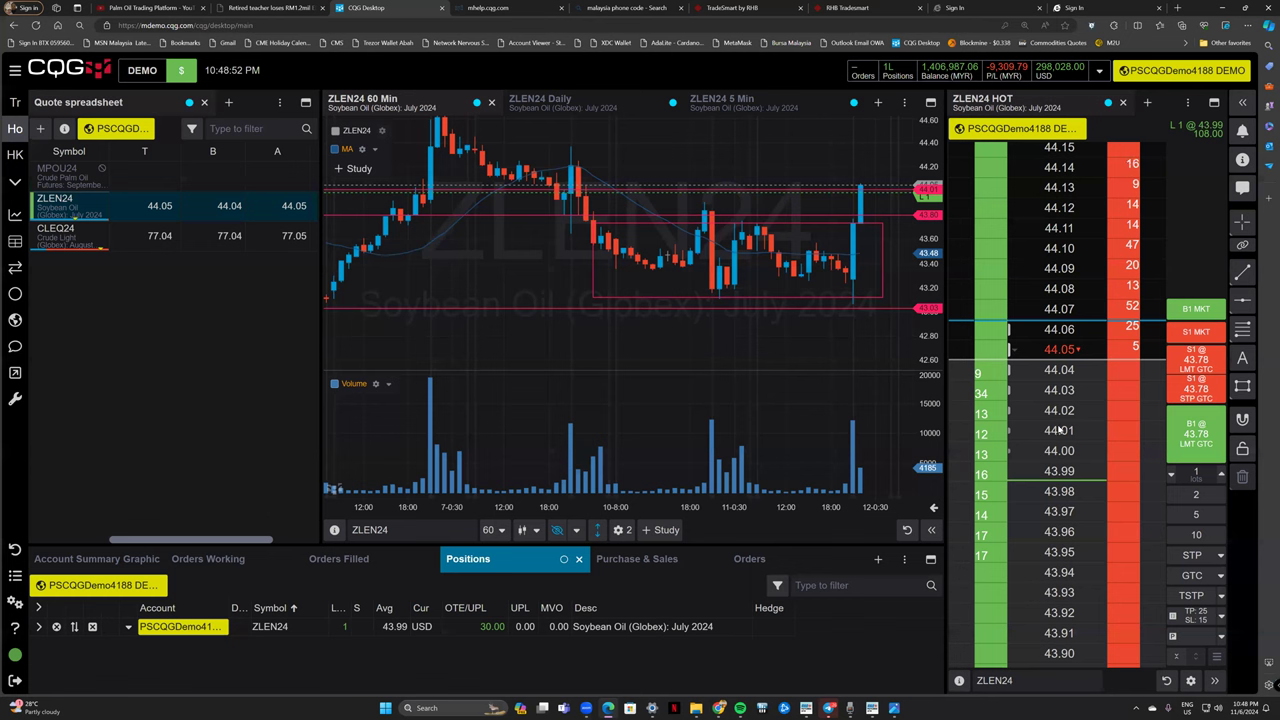
{"action": "scroll", "coordinate": [1060, 430], "scroll_direction": "up", "scroll_amount": 3}
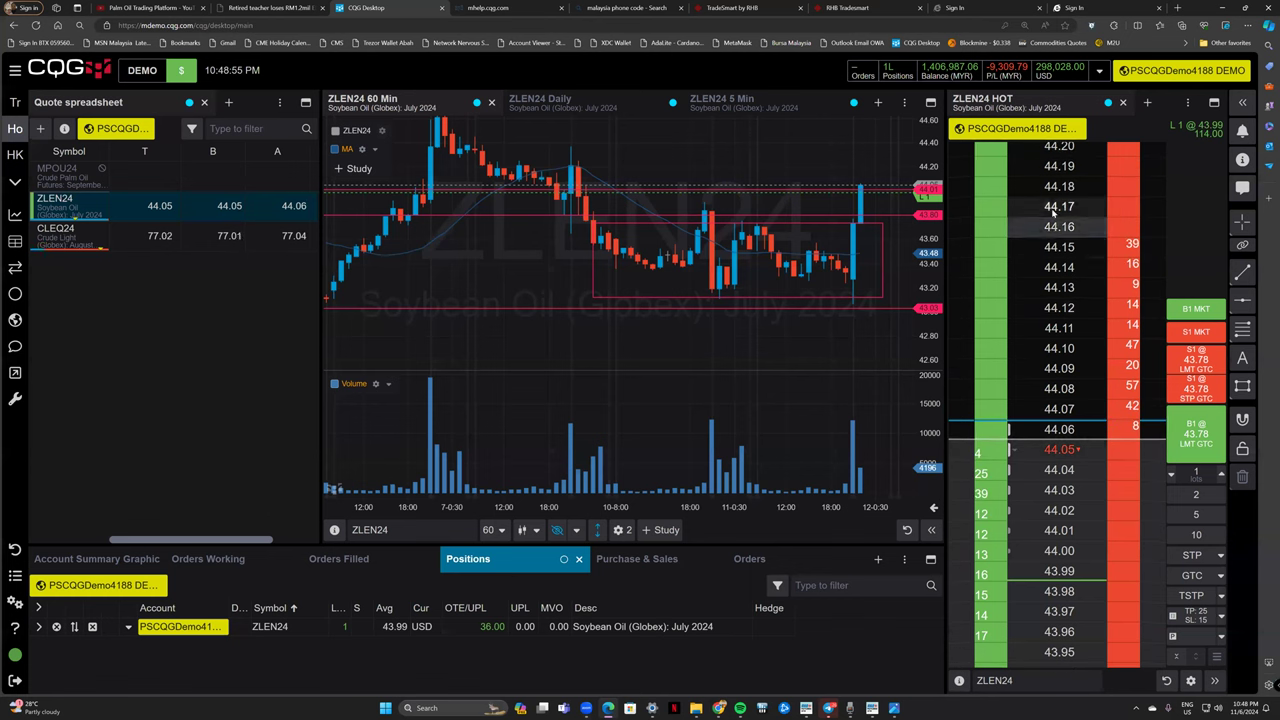
{"action": "scroll", "coordinate": [1054, 235], "scroll_direction": "up", "scroll_amount": 2}
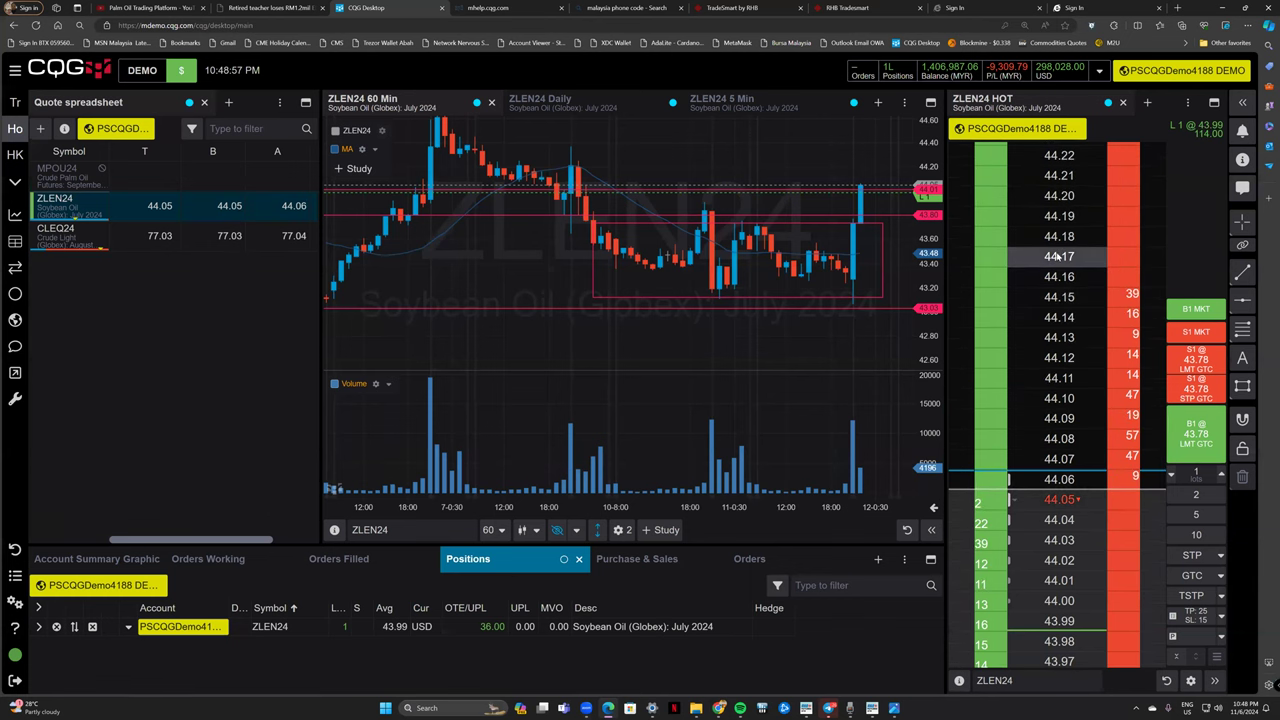
{"action": "left_click", "coordinate": [1060, 256]}
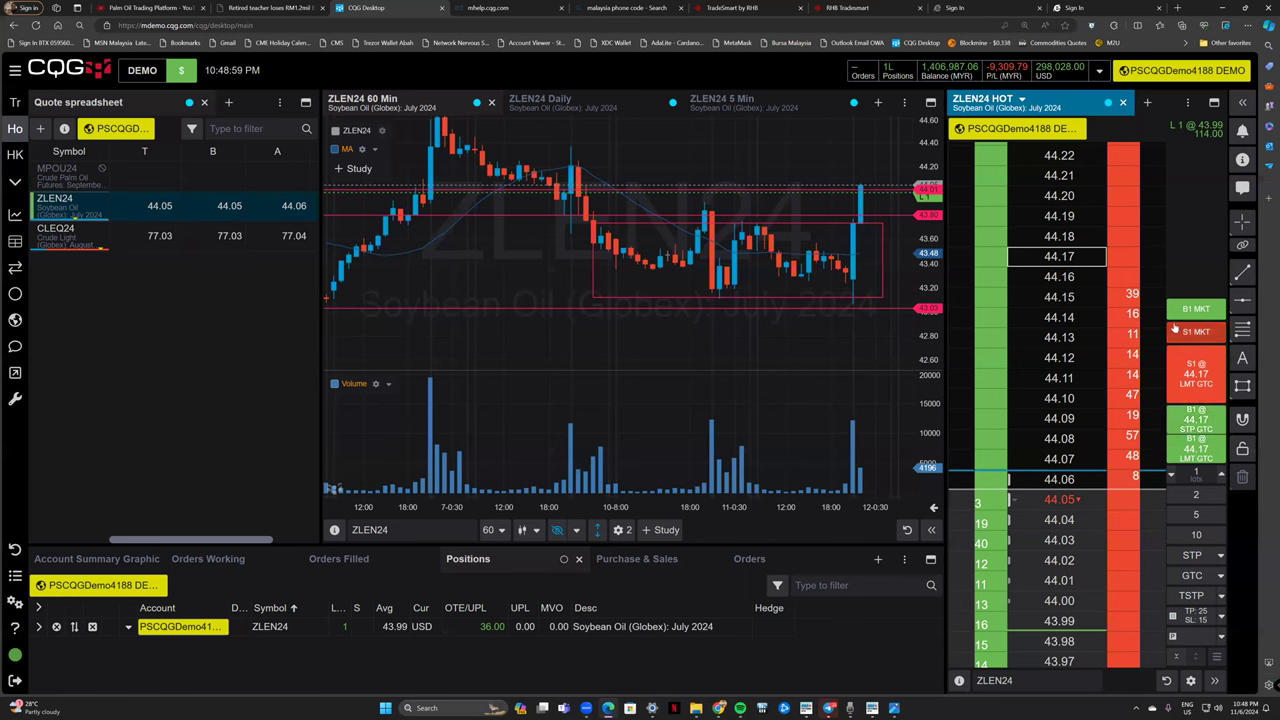
{"action": "left_click", "coordinate": [1196, 373]}
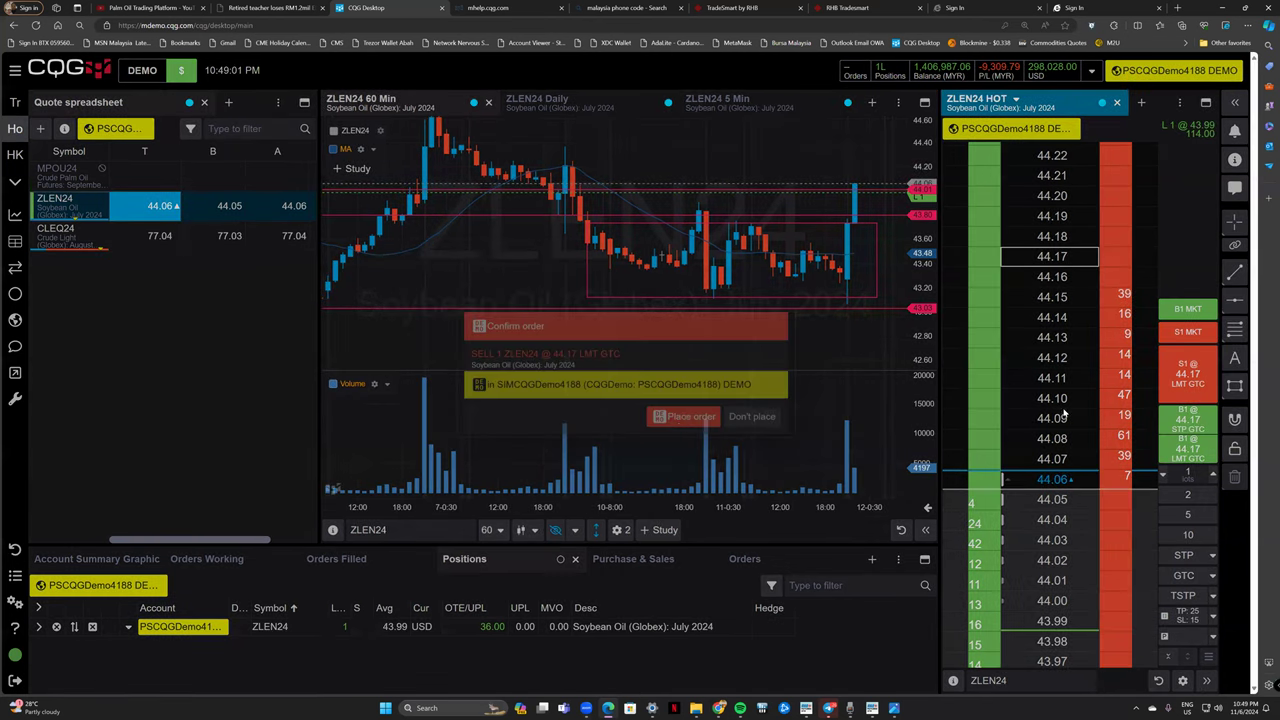
{"action": "left_click", "coordinate": [683, 418]}
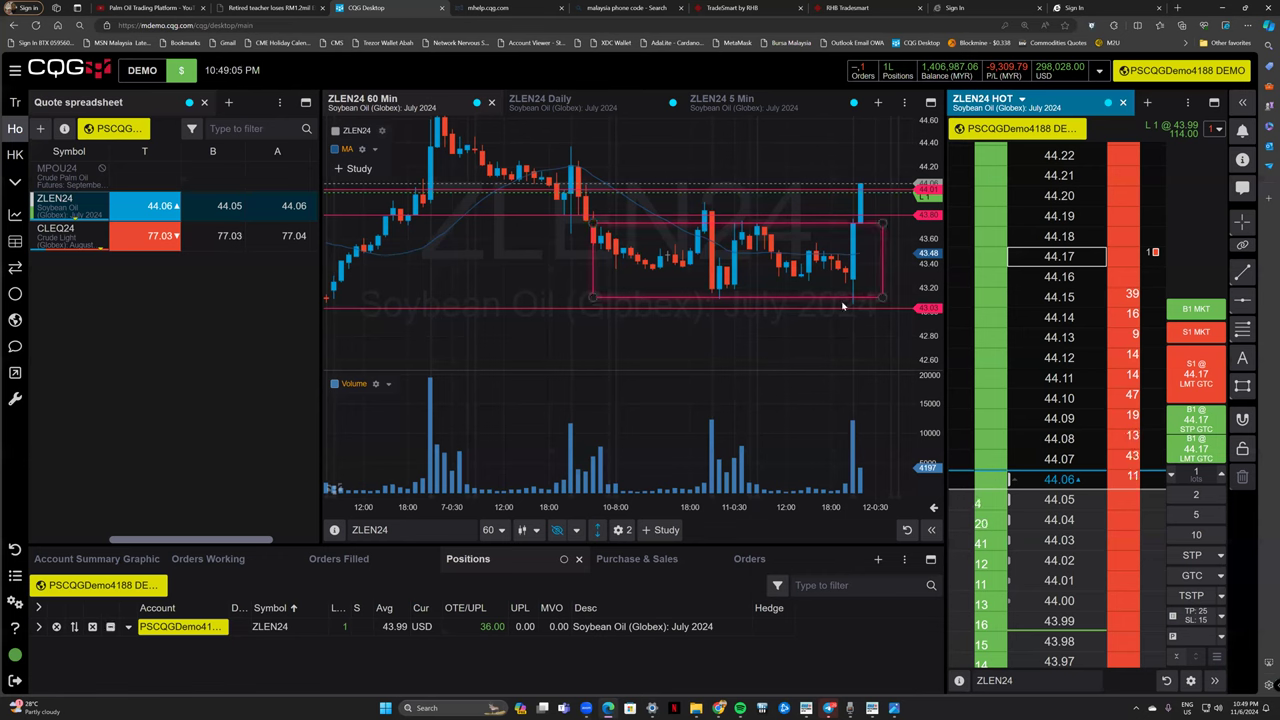
Draw a horizontal resistance line at about 44.59 on the ZLEN24 60-minute chart.
{"action": "left_click", "coordinate": [903, 304]}
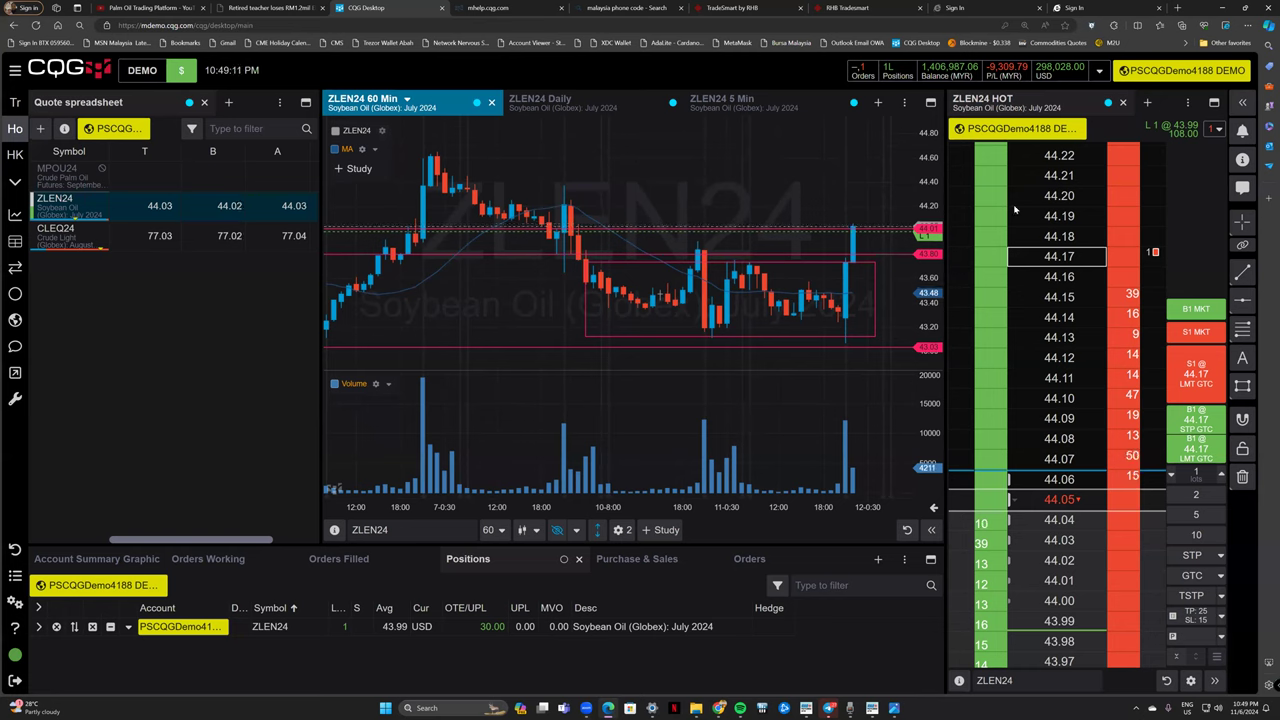
{"action": "left_click", "coordinate": [1241, 302]}
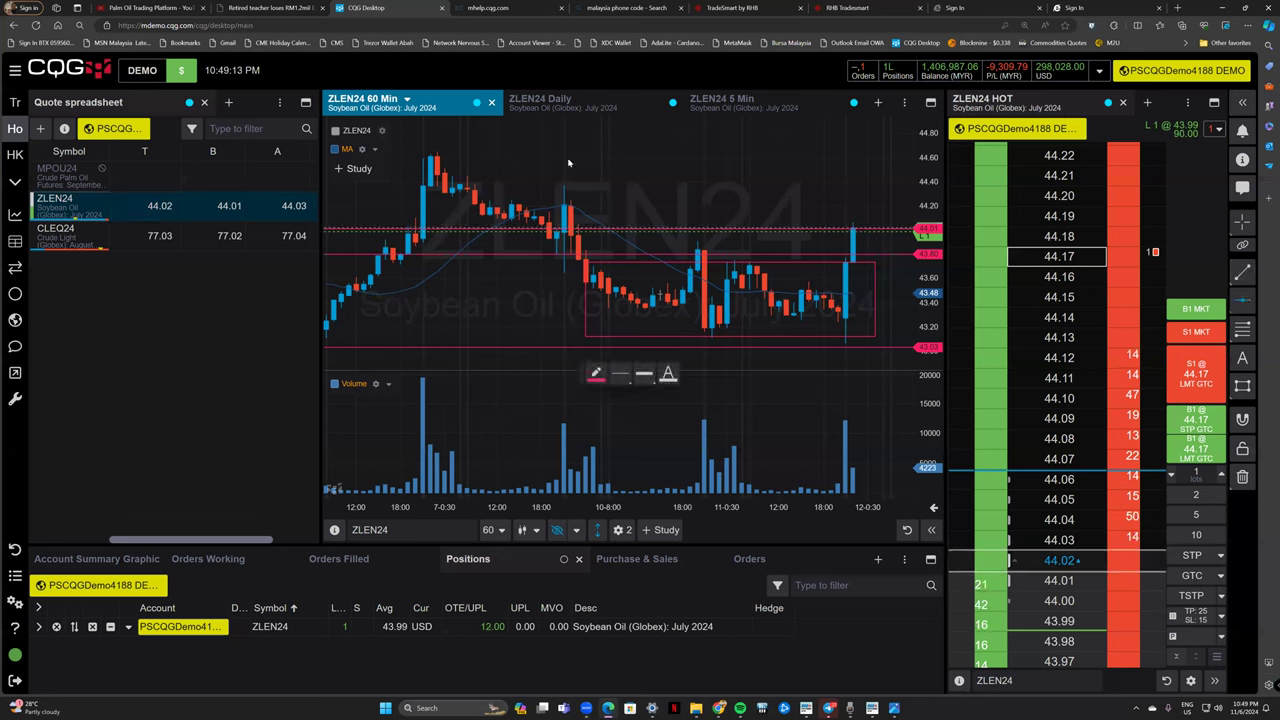
{"action": "left_click", "coordinate": [905, 159]}
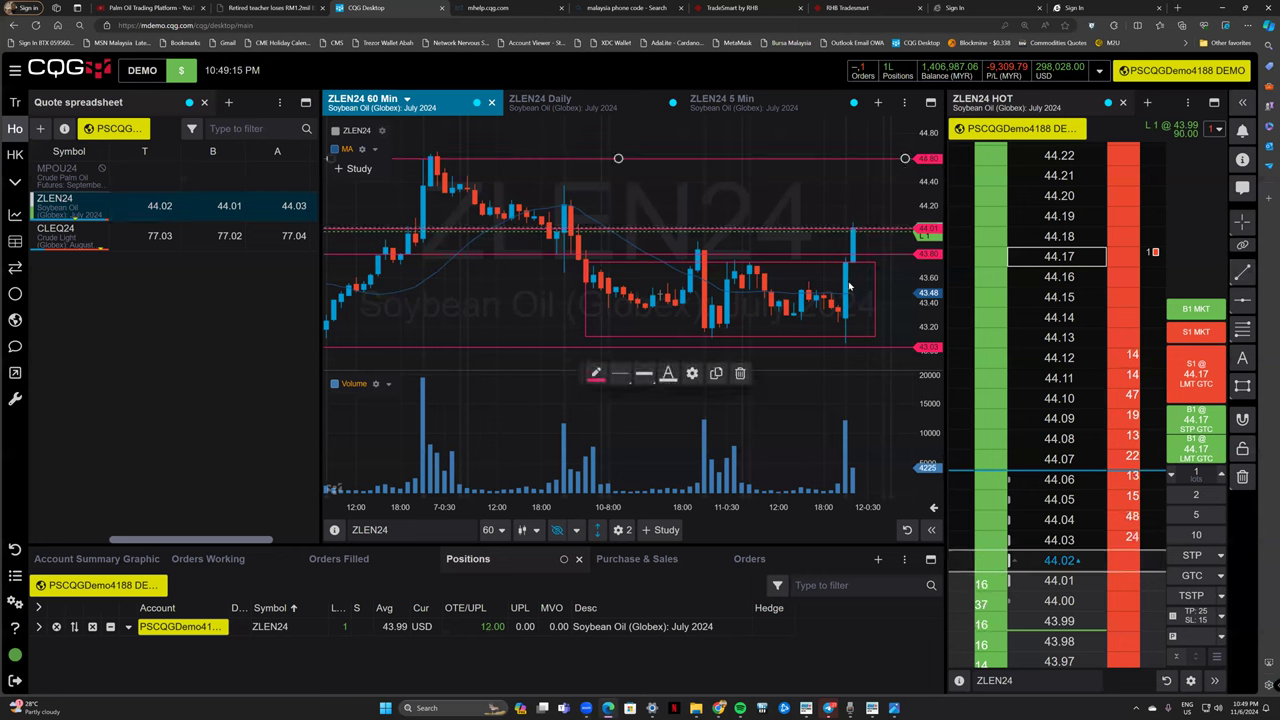
Move the working ZLEN24 sell limit order up the price ladder to 44.36 and accept the modification.
{"action": "scroll", "coordinate": [1151, 354], "scroll_direction": "up", "scroll_amount": 1}
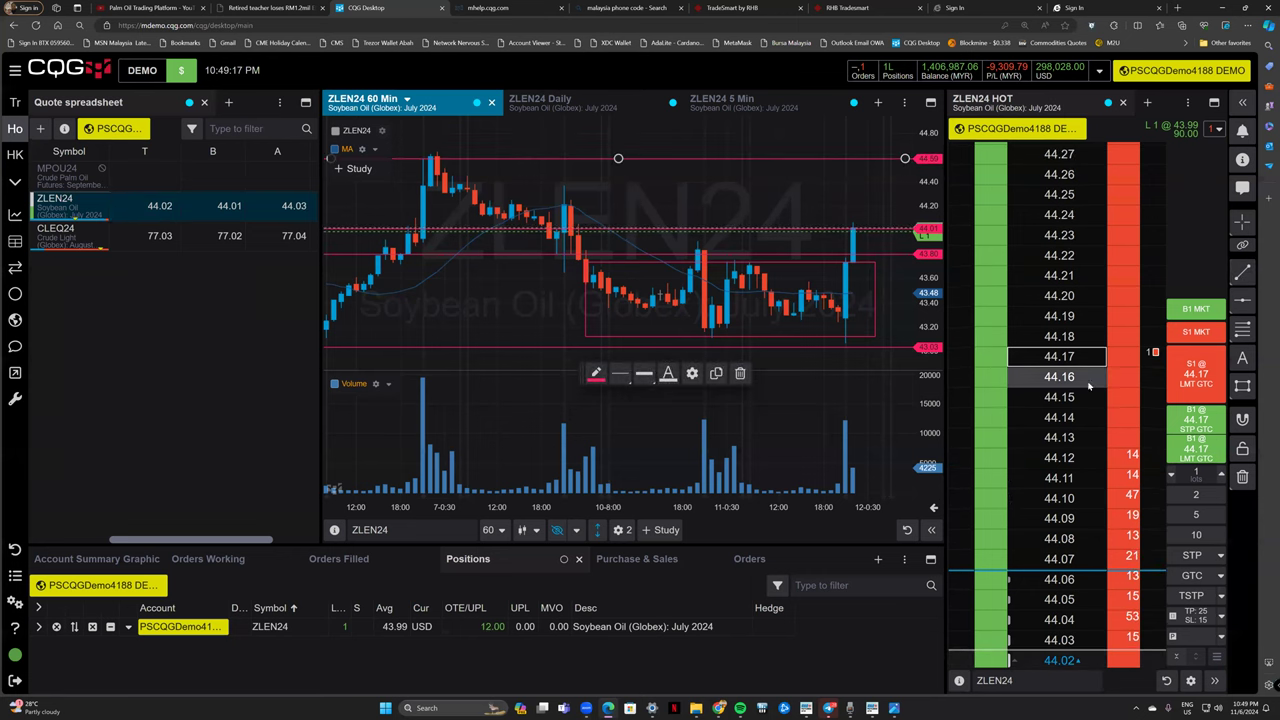
{"action": "scroll", "coordinate": [1140, 390], "scroll_direction": "up", "scroll_amount": 2}
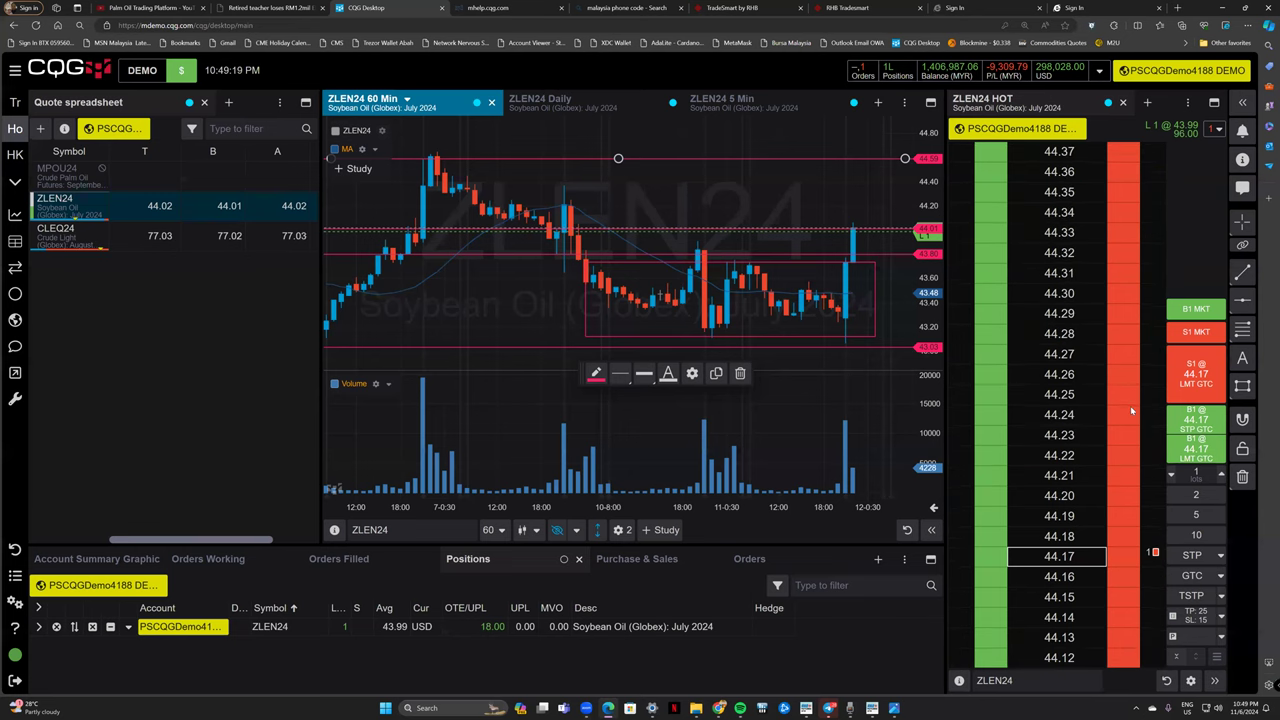
{"action": "left_click", "coordinate": [1150, 535]}
{"action": "left_click_drag", "start_coordinate": [1152, 551], "coordinate": [1152, 191]}
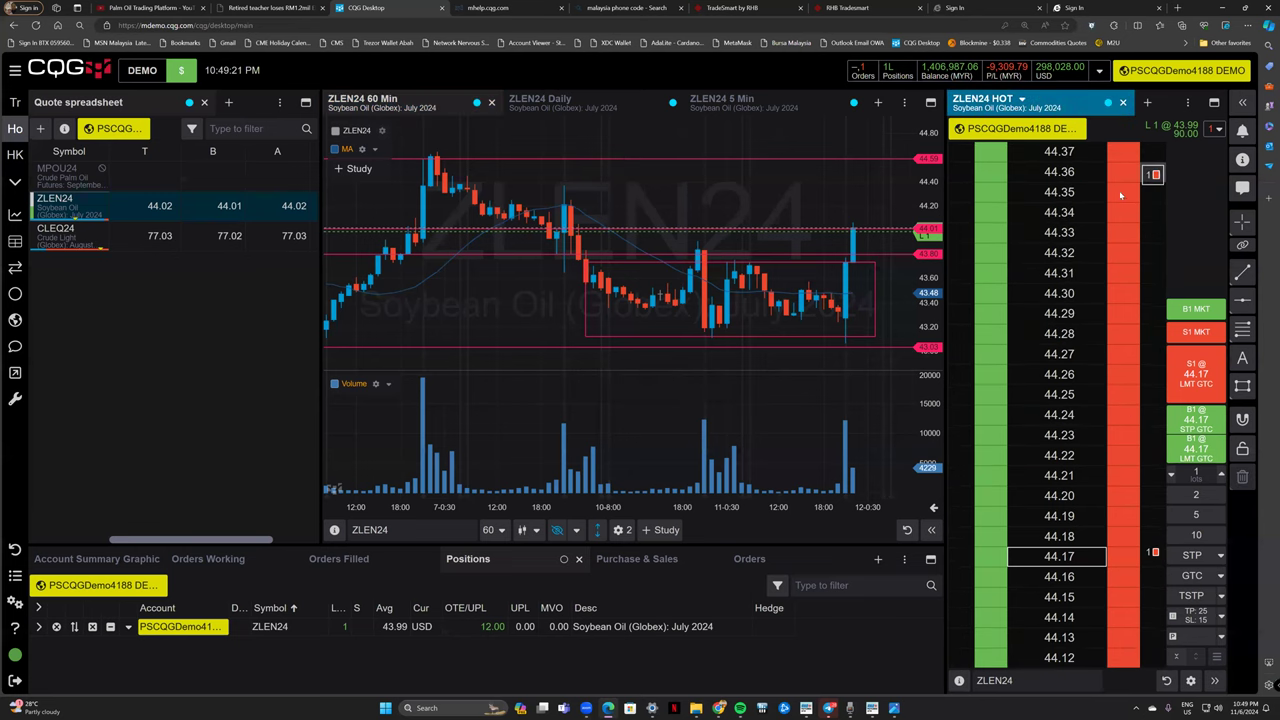
{"action": "left_click", "coordinate": [683, 453]}
Review the order actions available for the working ZLEN24 sell order on the price ladder.
{"action": "scroll", "coordinate": [1102, 439], "scroll_direction": "up", "scroll_amount": 2}
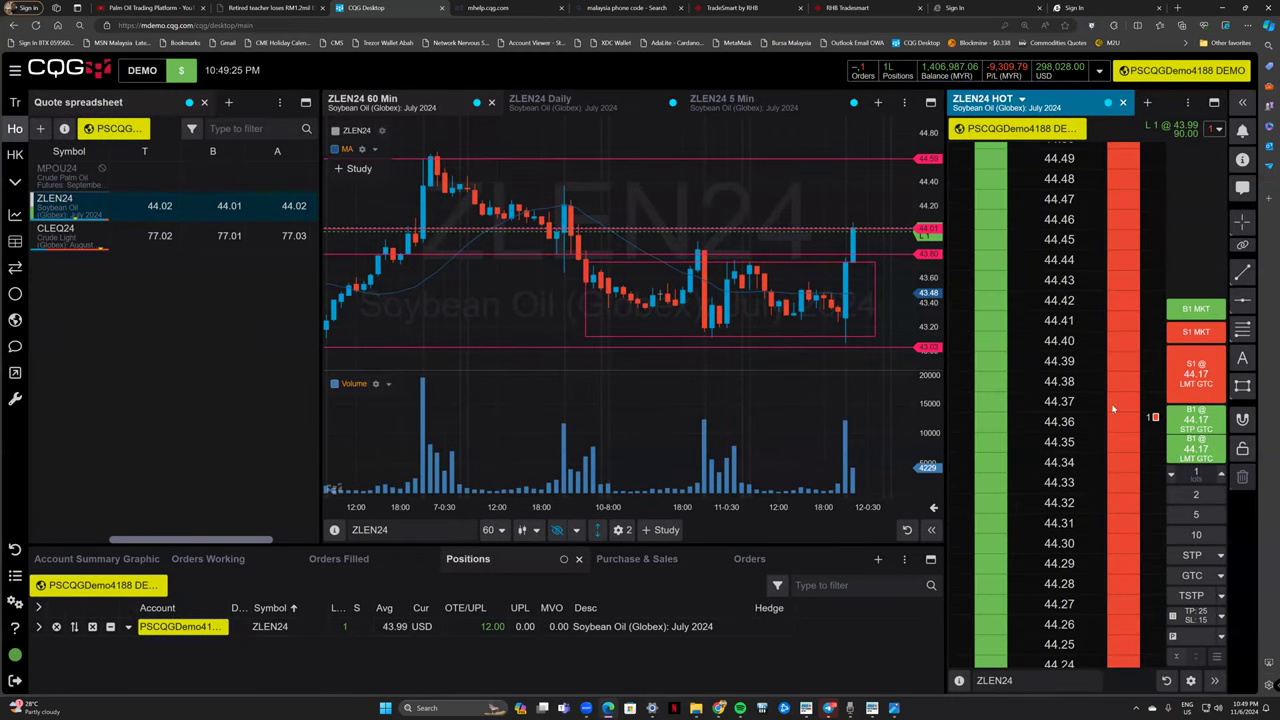
{"action": "scroll", "coordinate": [1100, 270], "scroll_direction": "down", "scroll_amount": 1}
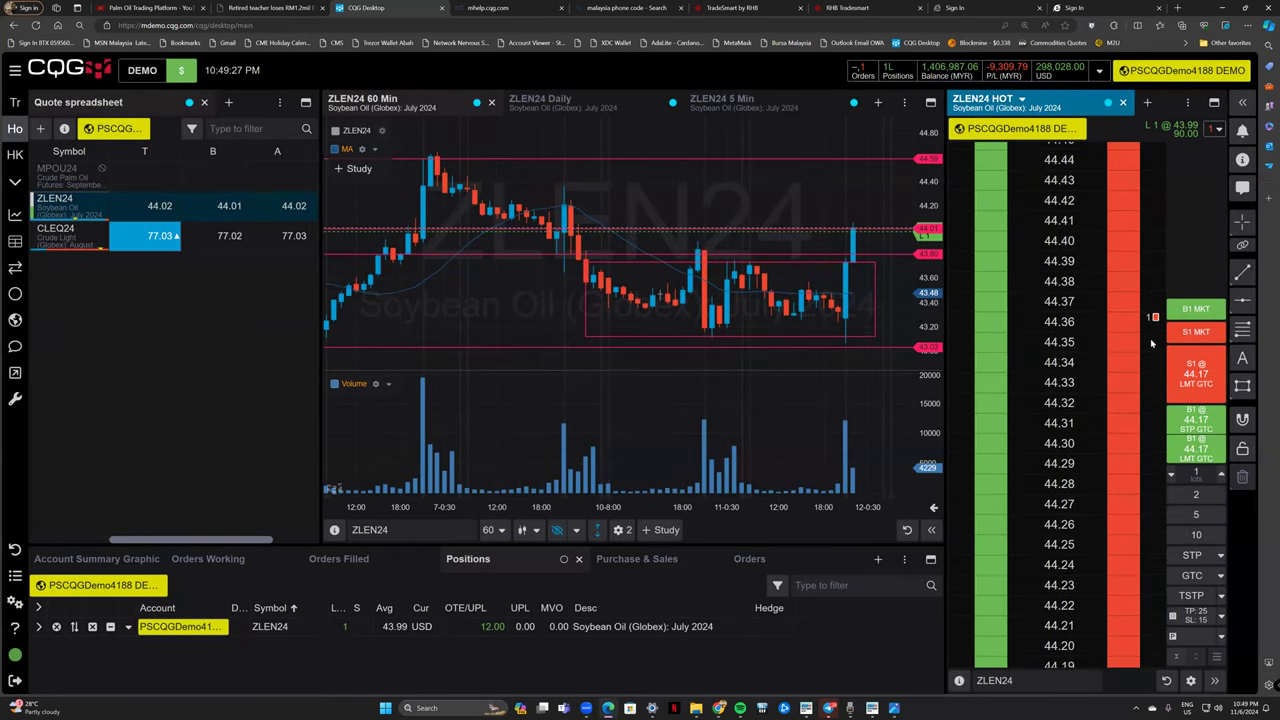
{"action": "left_click", "coordinate": [1154, 317]}
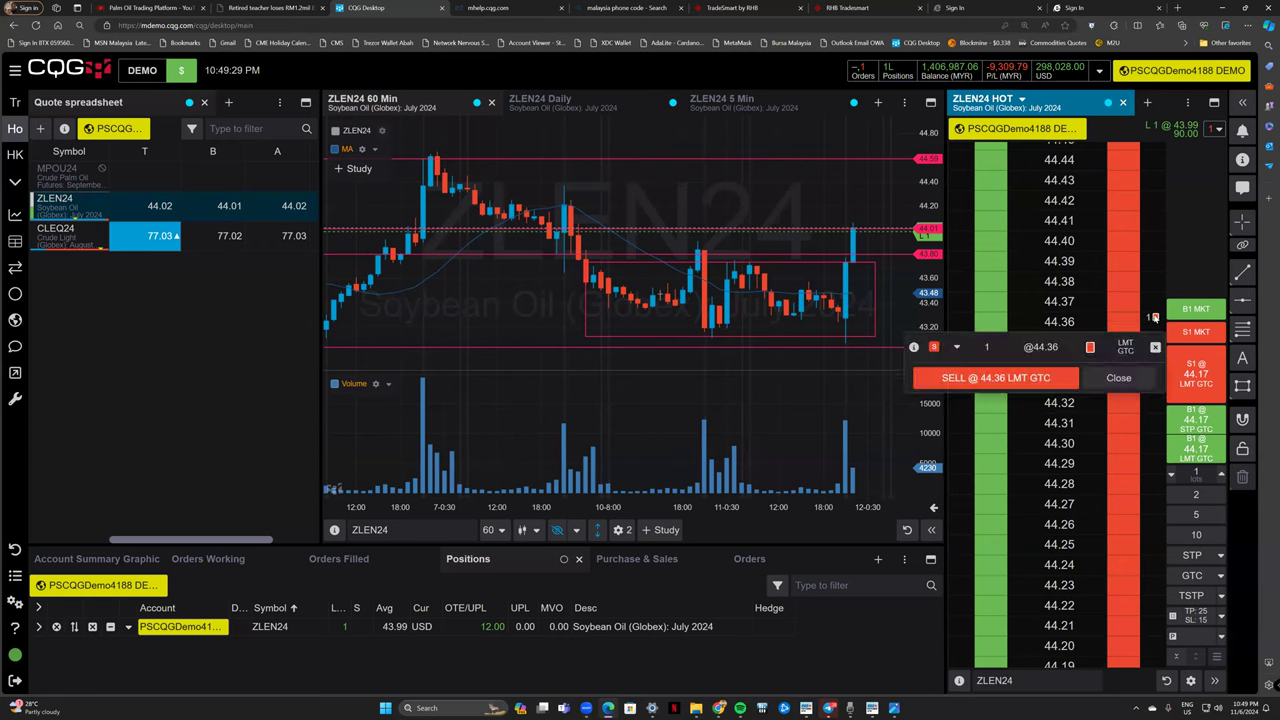
{"action": "left_click", "coordinate": [956, 347]}
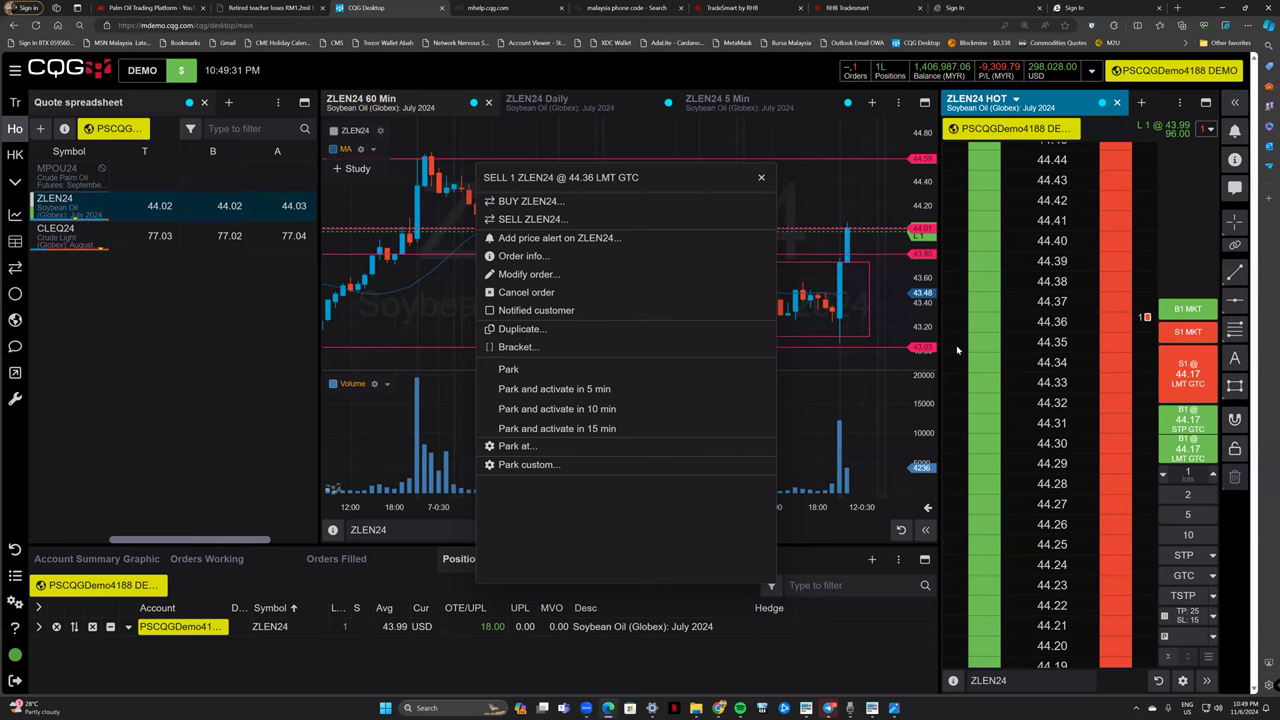
{"action": "left_click", "coordinate": [761, 177]}
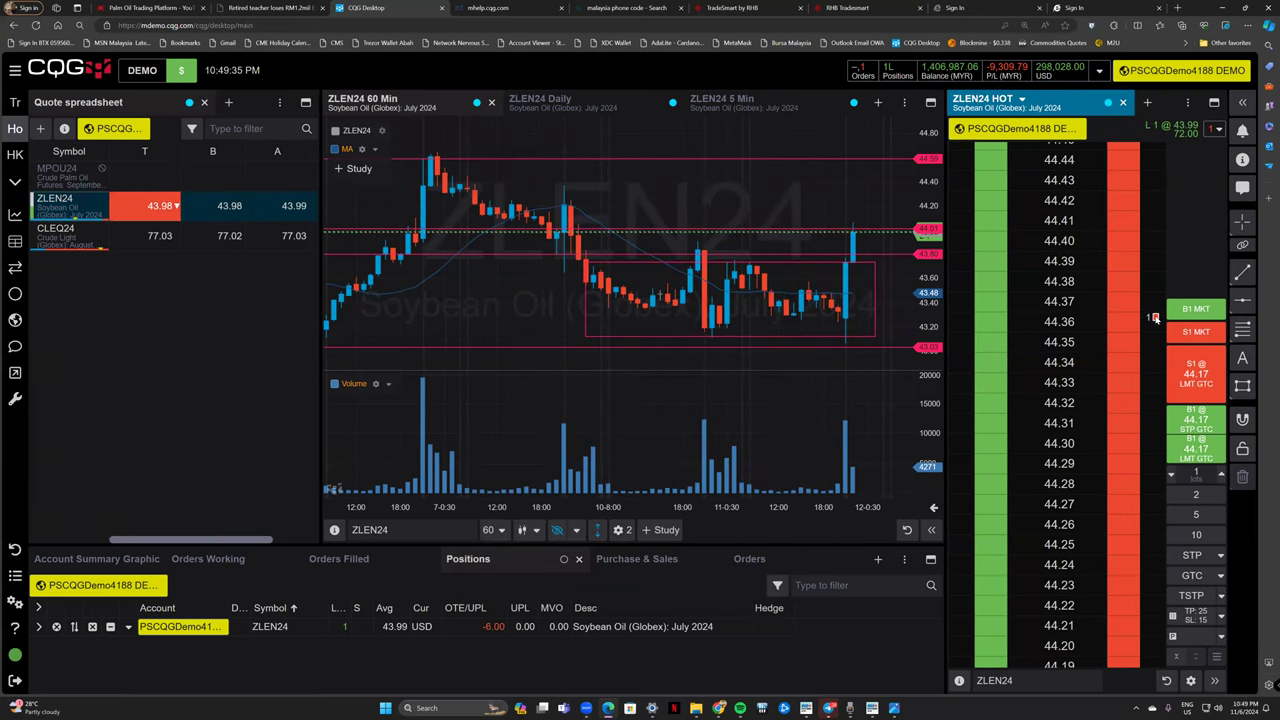
Modify the working ZLEN24 sell order's limit price to 44.59 and confirm the modification.
{"action": "left_click", "coordinate": [1154, 318]}
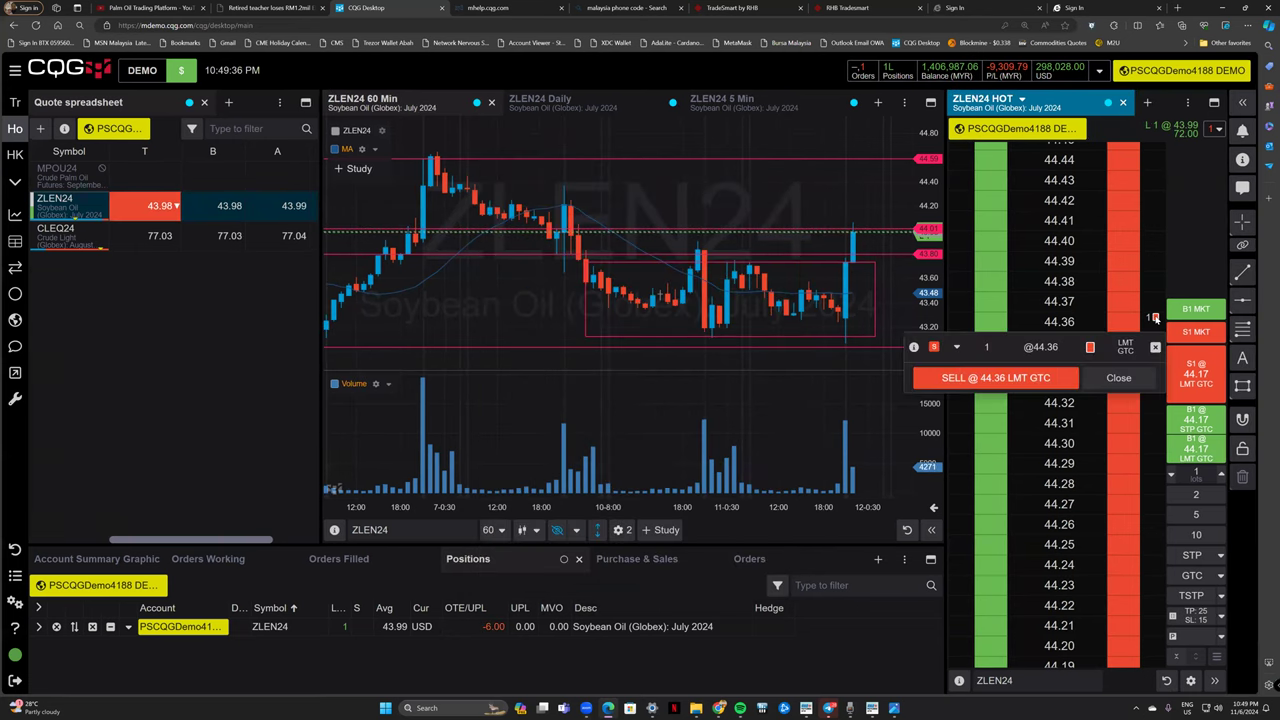
{"action": "left_click", "coordinate": [958, 347]}
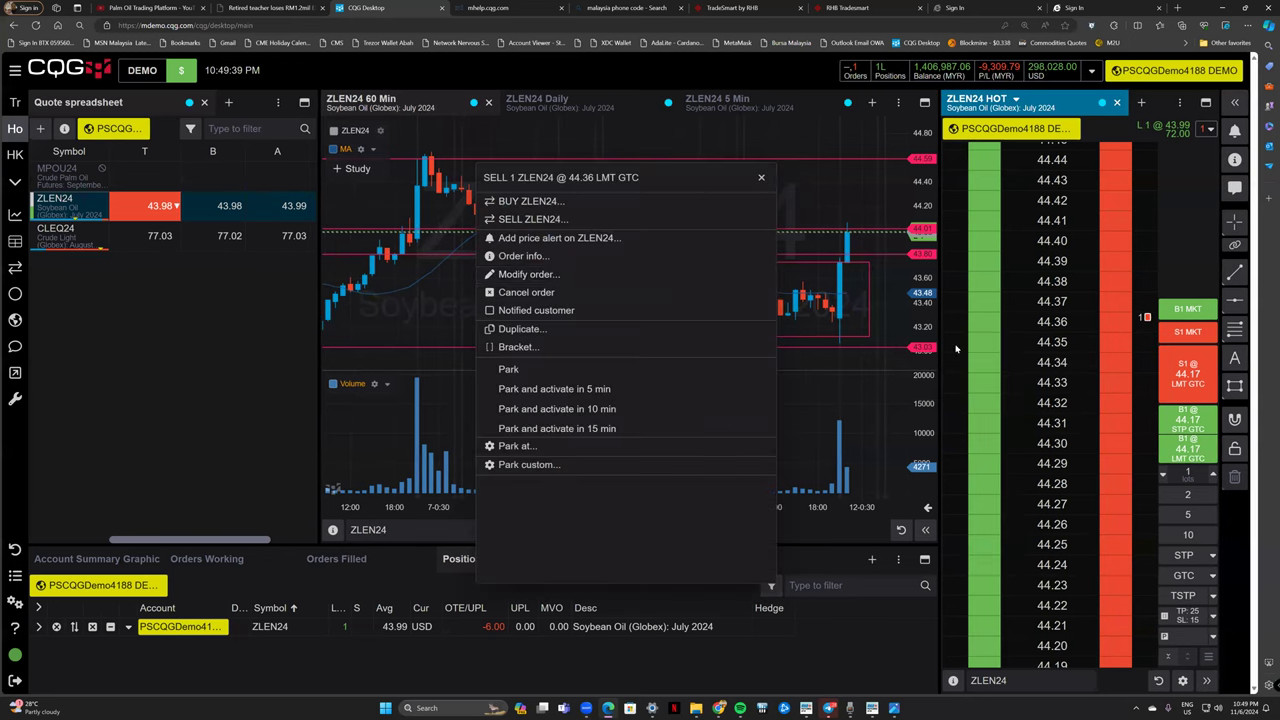
{"action": "left_click", "coordinate": [530, 275]}
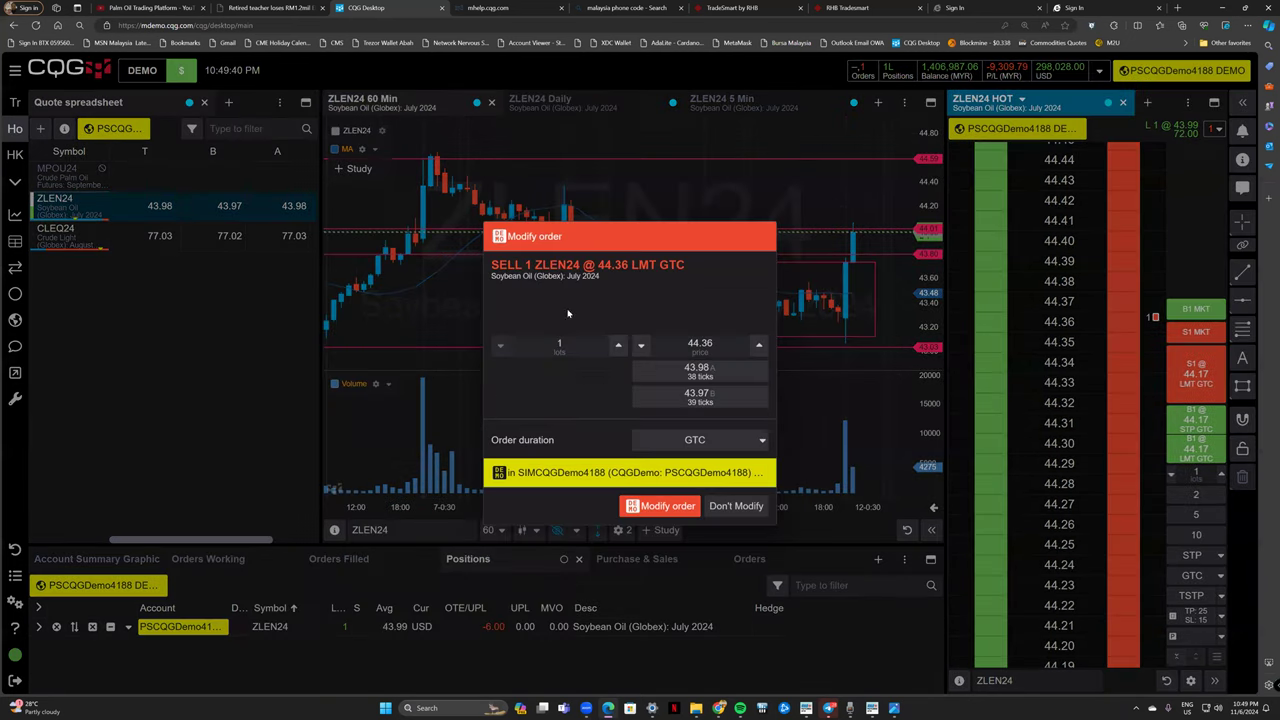
{"action": "left_click", "coordinate": [727, 347]}
{"action": "type", "text": "44.59"}
{"action": "left_click", "coordinate": [660, 505]}
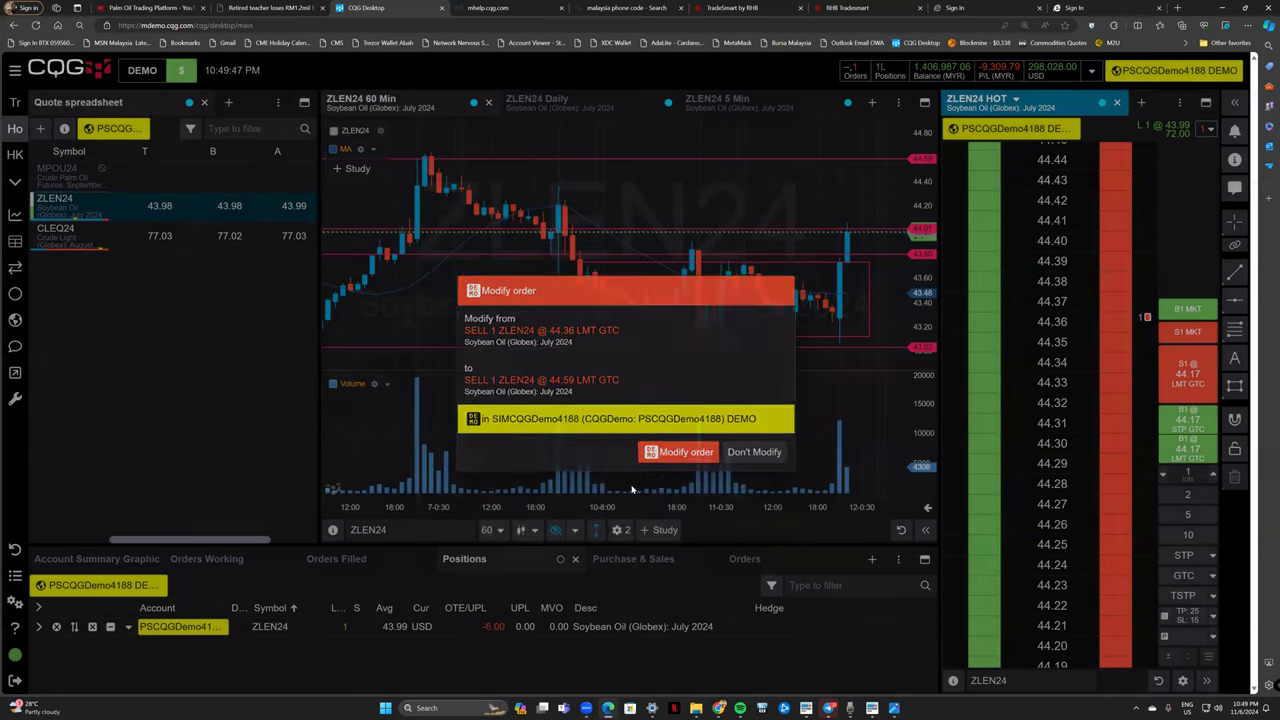
{"action": "left_click", "coordinate": [690, 452]}
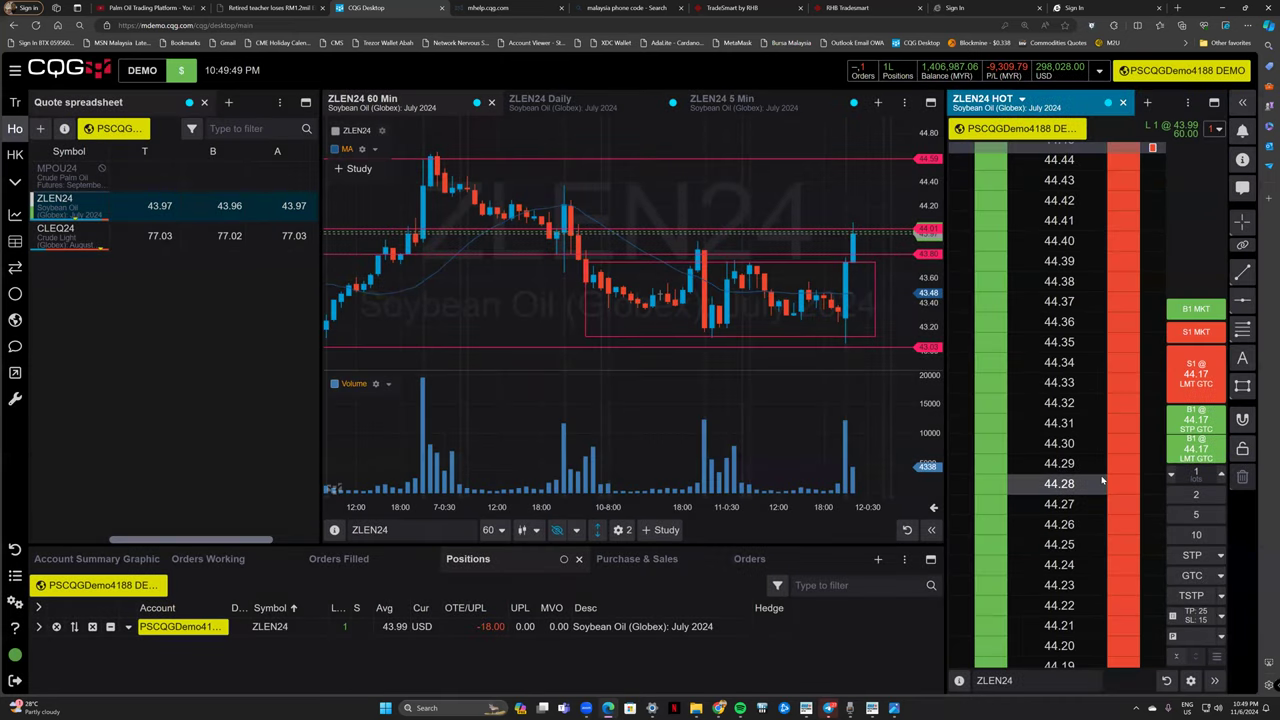
Find the working ZLEN24 sell order in the orders list, open its modification form, and dismiss it.
{"action": "left_click", "coordinate": [749, 559]}
{"action": "scroll", "coordinate": [336, 657], "scroll_direction": "down", "scroll_amount": 1}
{"action": "scroll", "coordinate": [336, 657], "scroll_direction": "down", "scroll_amount": 5}
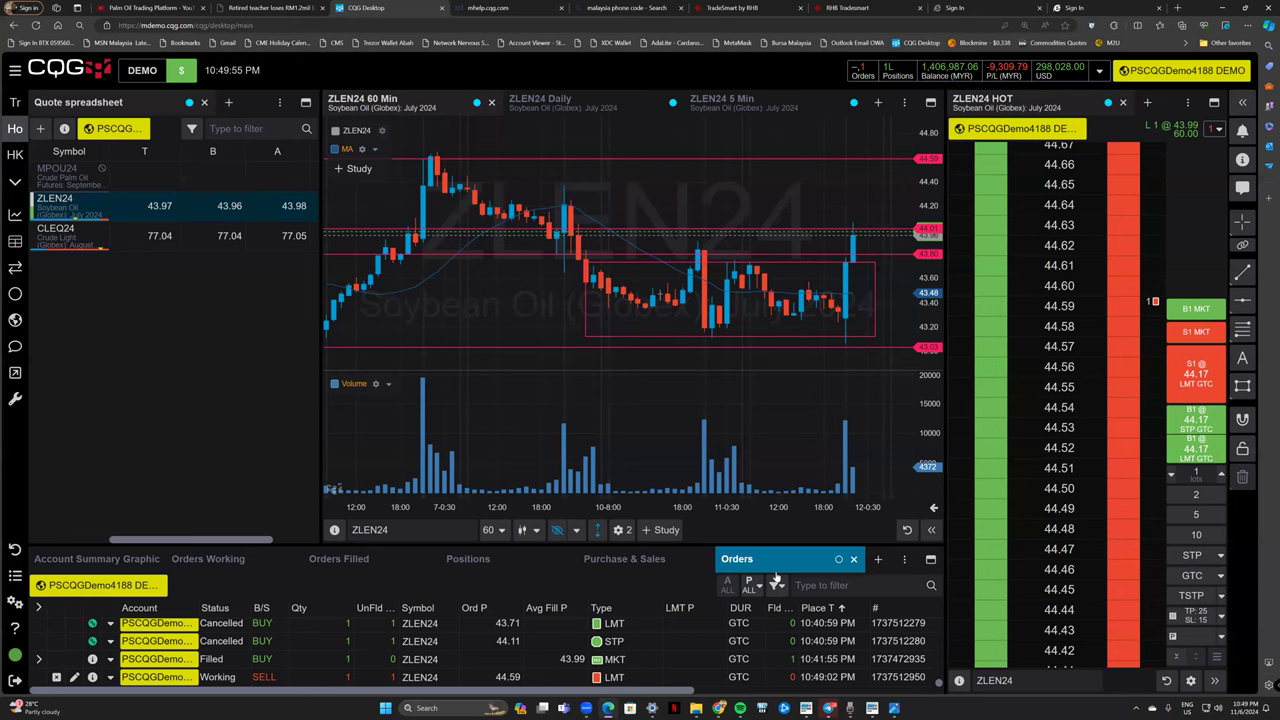
{"action": "left_click", "coordinate": [74, 677]}
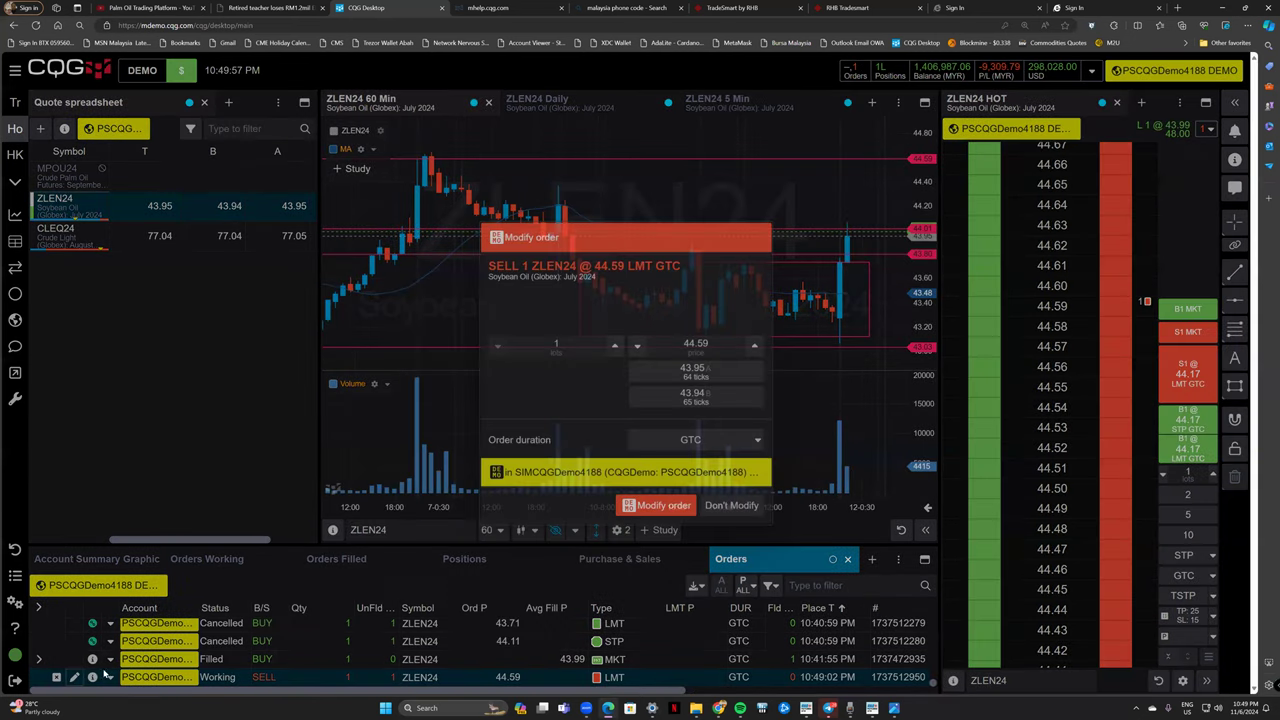
{"action": "left_click", "coordinate": [731, 505]}
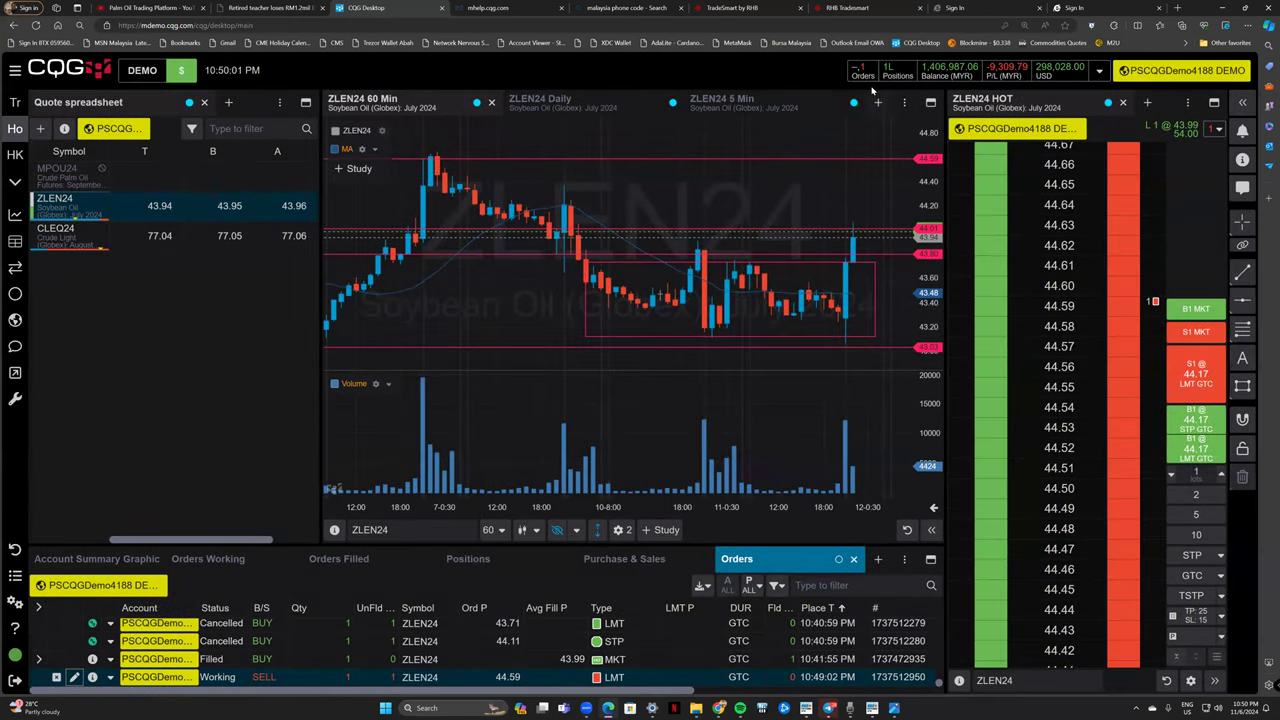
Open the sell order's modification form from the account summary's working orders, and dismiss it.
{"action": "left_click", "coordinate": [862, 72]}
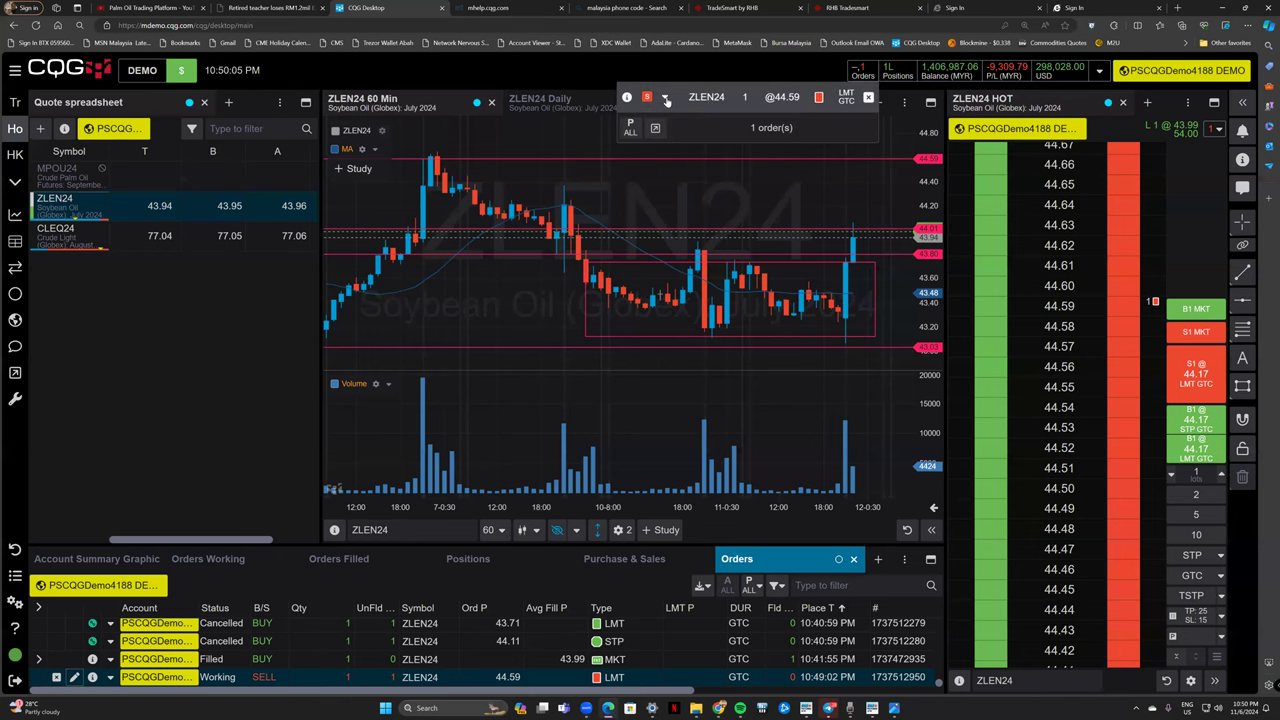
{"action": "left_click", "coordinate": [665, 99]}
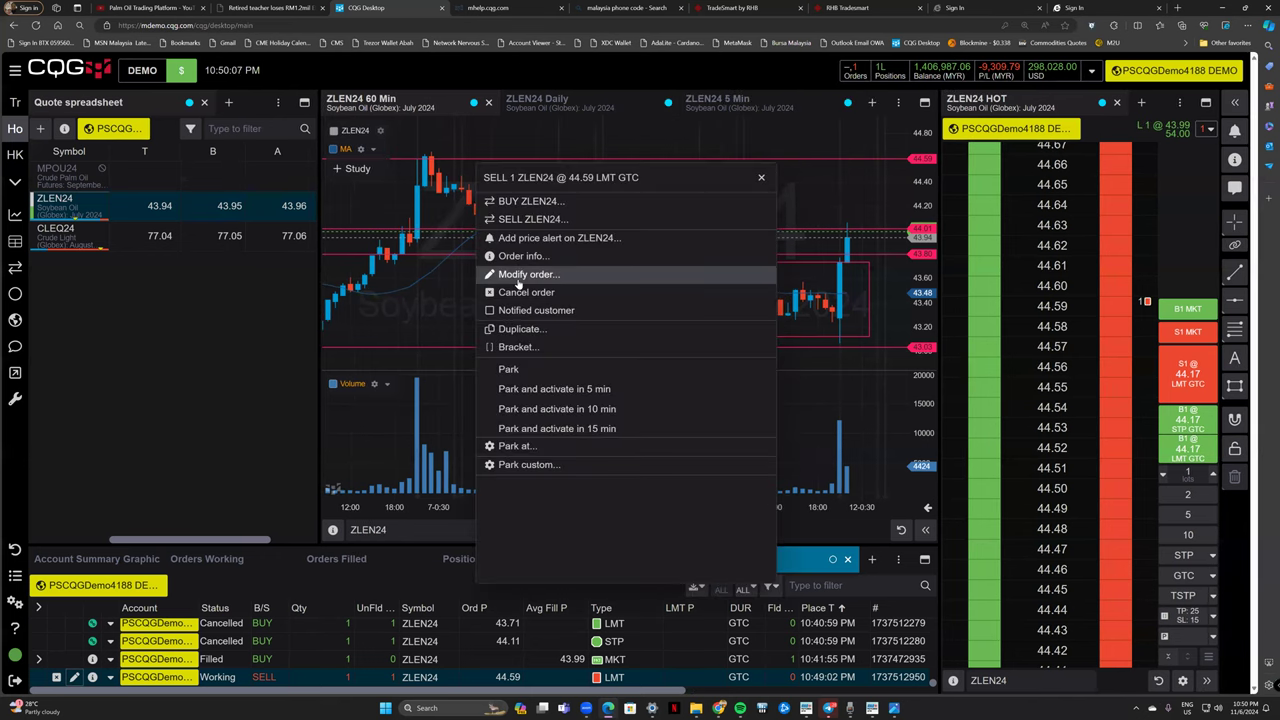
{"action": "left_click", "coordinate": [588, 330]}
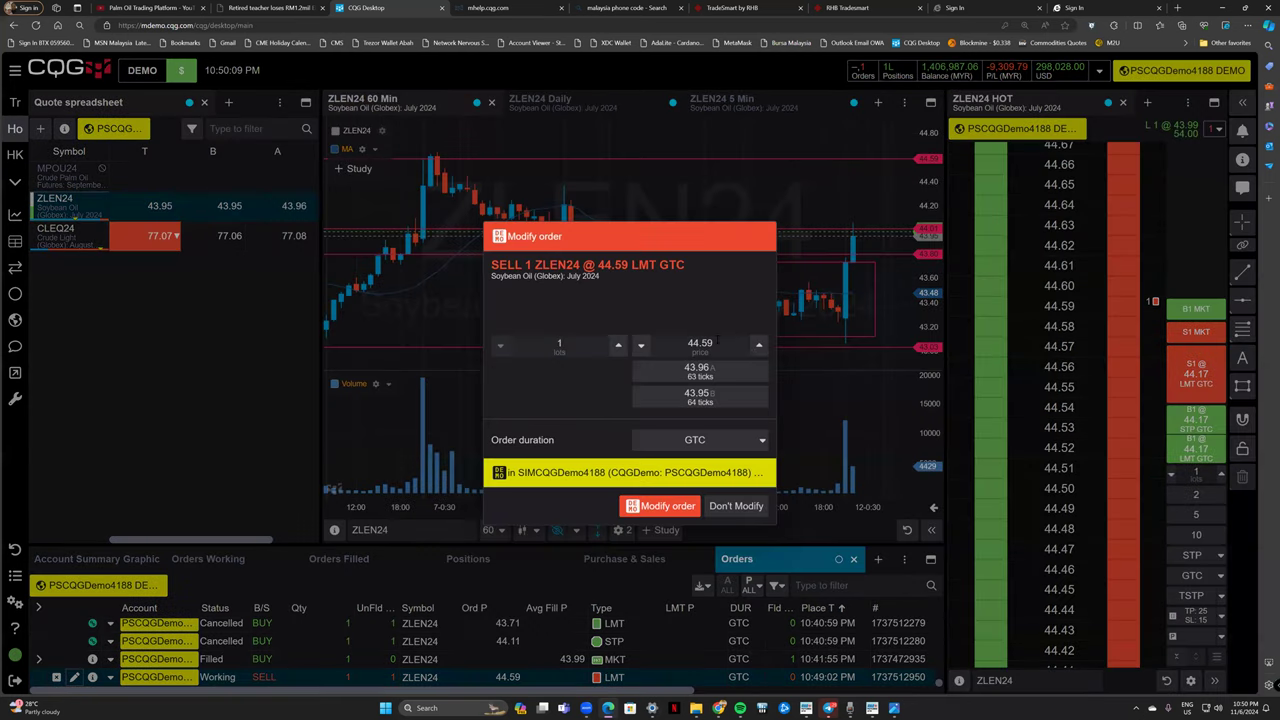
{"action": "left_click", "coordinate": [733, 507]}
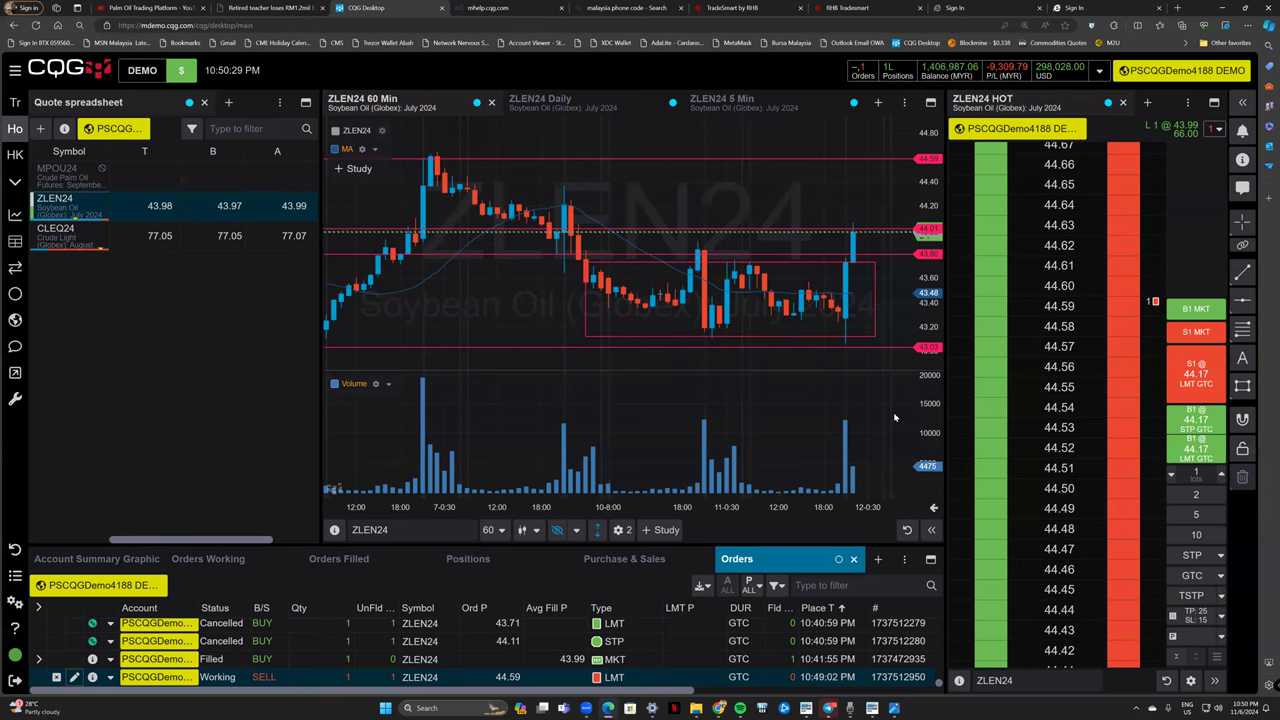
Cancel all working ZLEN24 sell orders from the price ladder.
{"action": "left_click", "coordinate": [1215, 129]}
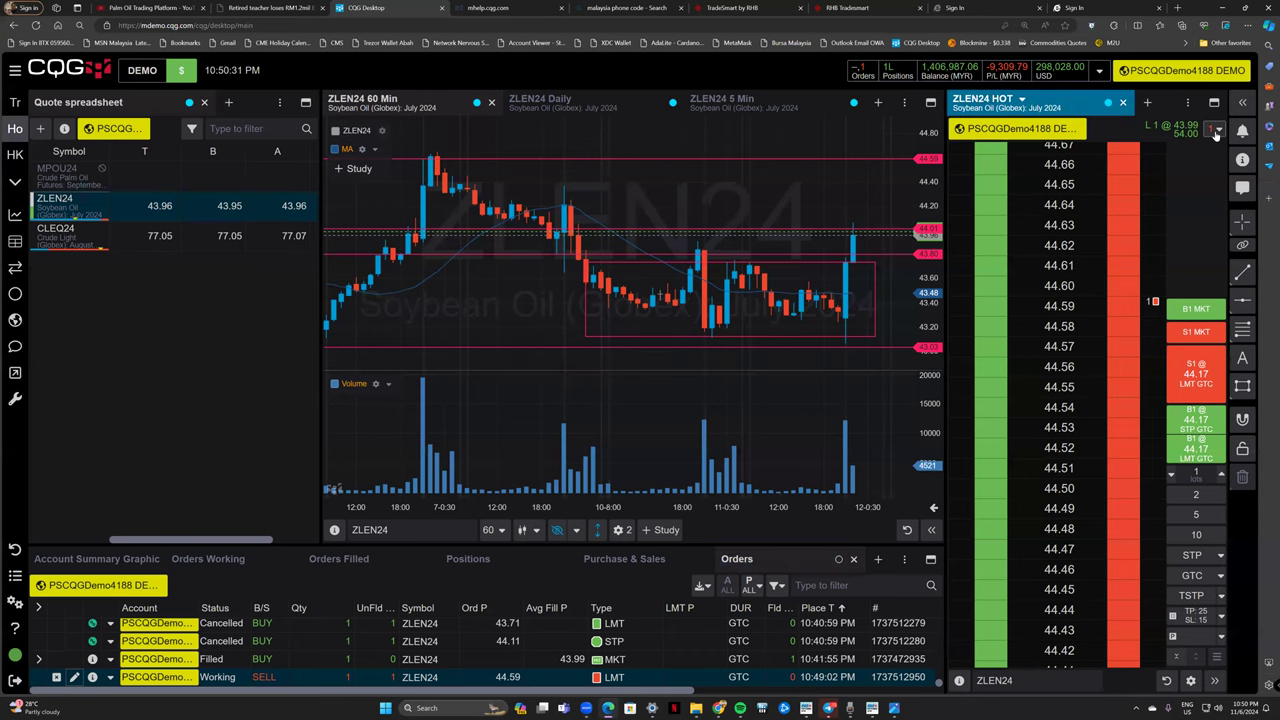
{"action": "left_click", "coordinate": [1210, 183]}
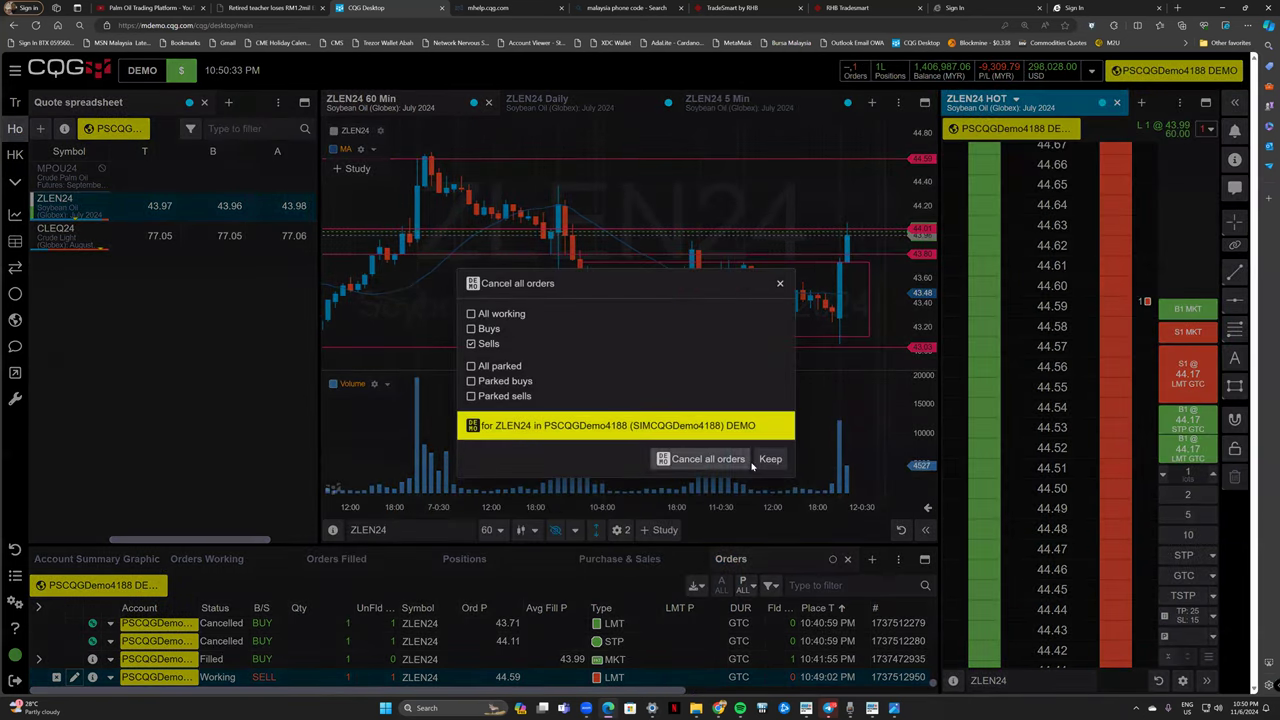
{"action": "left_click", "coordinate": [695, 460]}
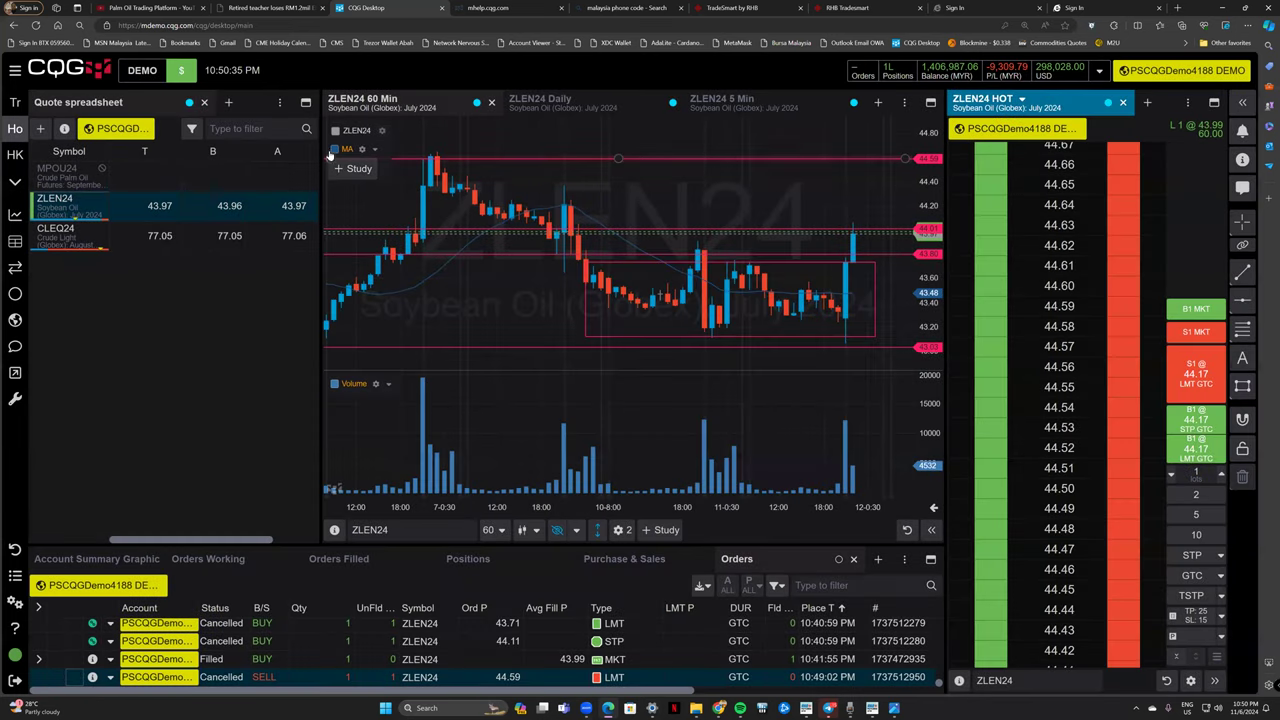
Buy 1 lot of ZLEN24 at market GTC, confirm it, and start a bracket for the filled order.
{"action": "left_click", "coordinate": [1192, 310]}
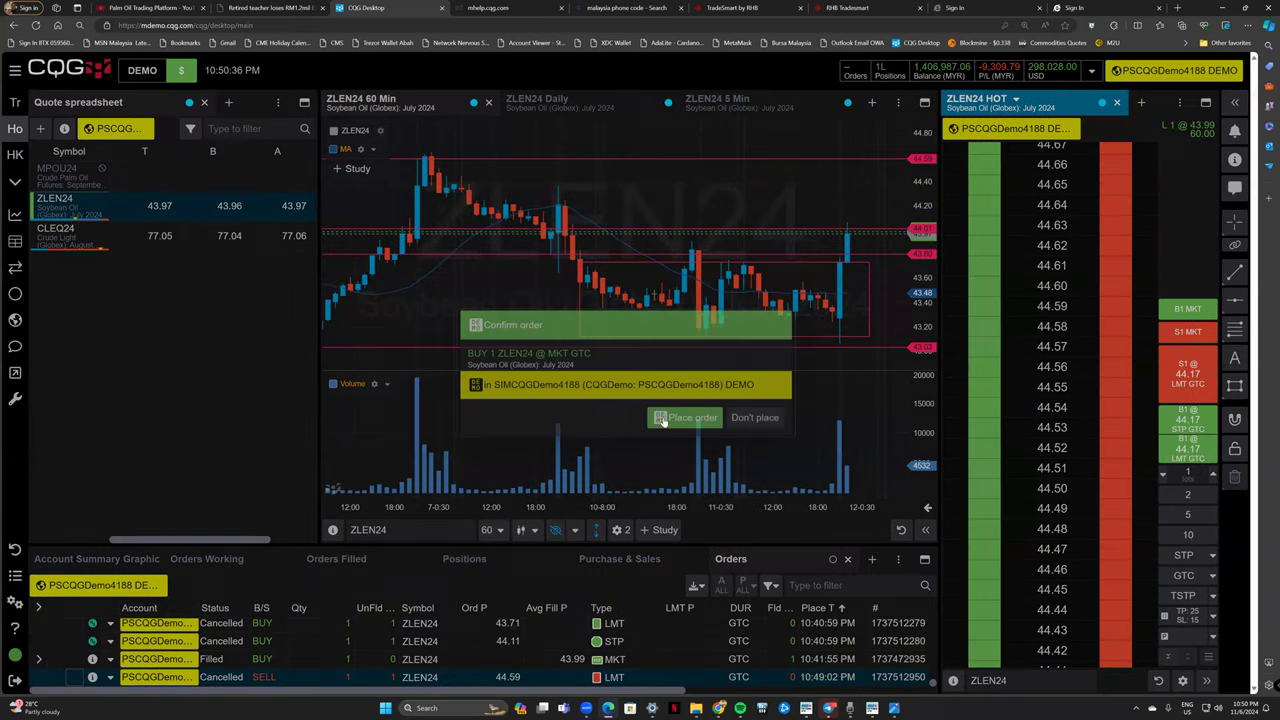
{"action": "left_click", "coordinate": [662, 418]}
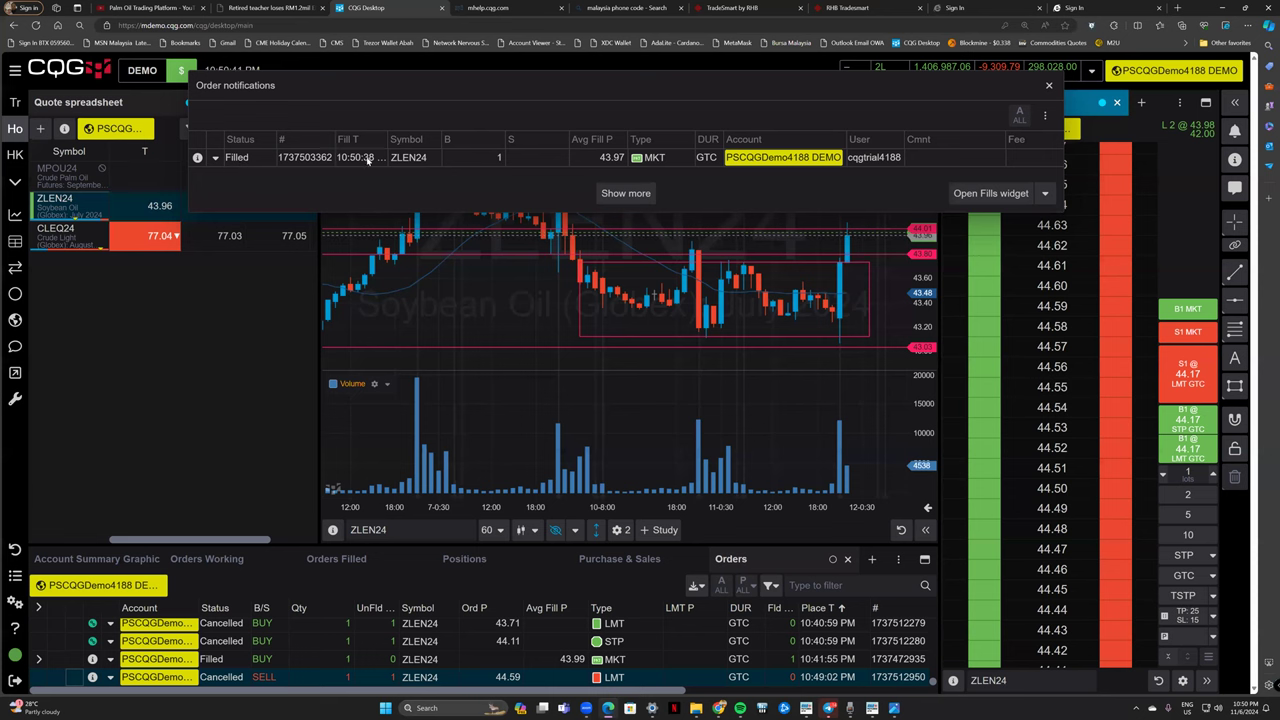
{"action": "left_click", "coordinate": [215, 161]}
{"action": "left_click", "coordinate": [120, 305]}
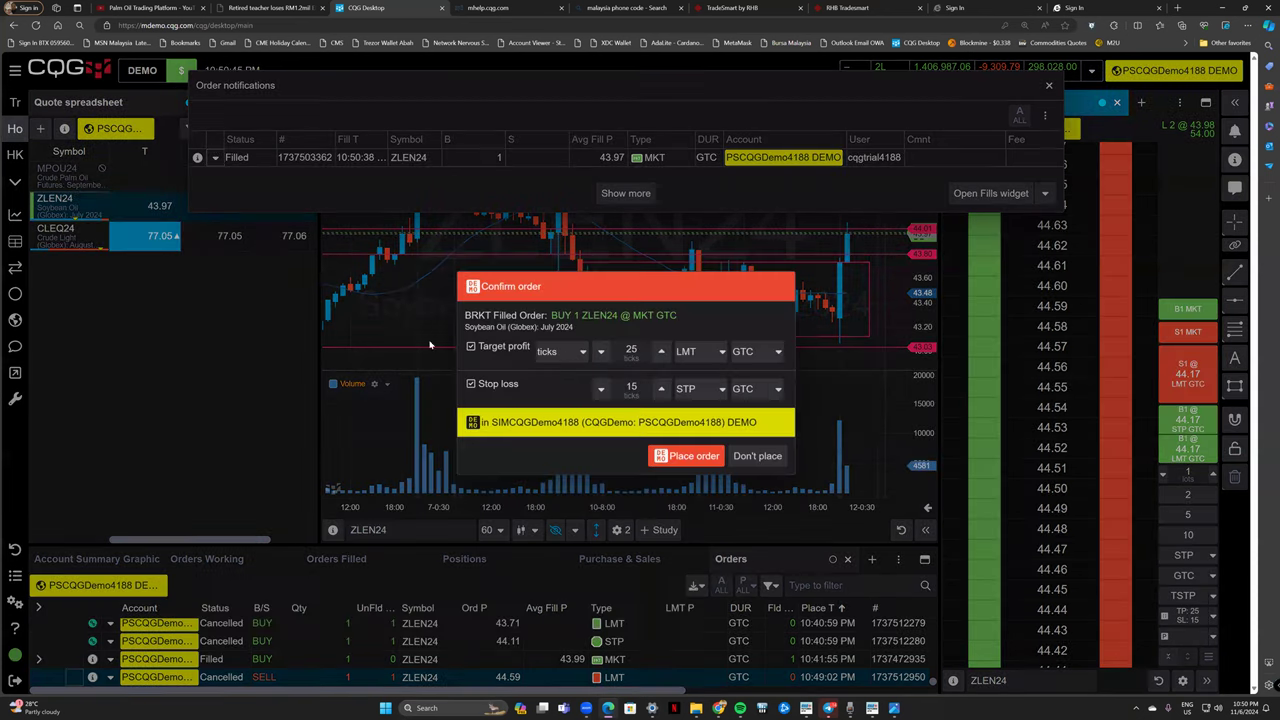
Set the bracket's target profit to 150 ticks, keep the stop loss at 15 ticks, place it, and dismiss the fill notification.
{"action": "left_click", "coordinate": [471, 347]}
{"action": "left_click", "coordinate": [471, 385]}
{"action": "left_click", "coordinate": [471, 347]}
{"action": "left_click", "coordinate": [471, 385]}
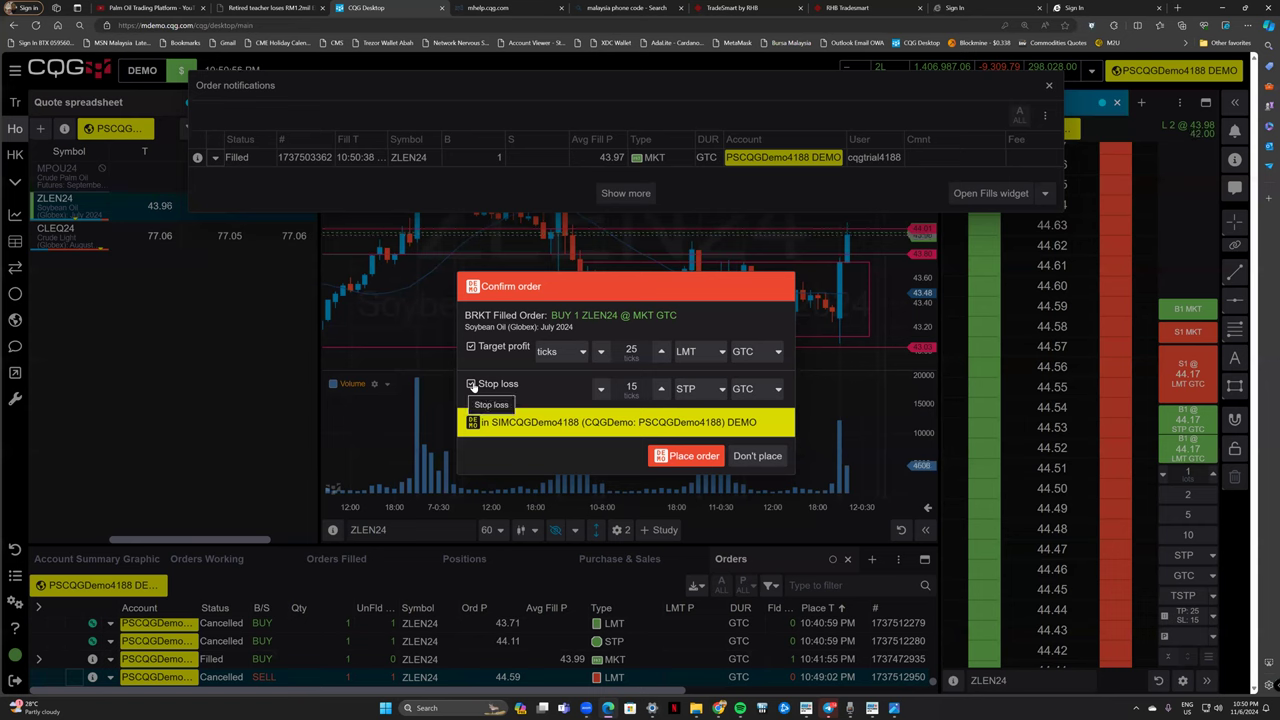
{"action": "left_click", "coordinate": [471, 346]}
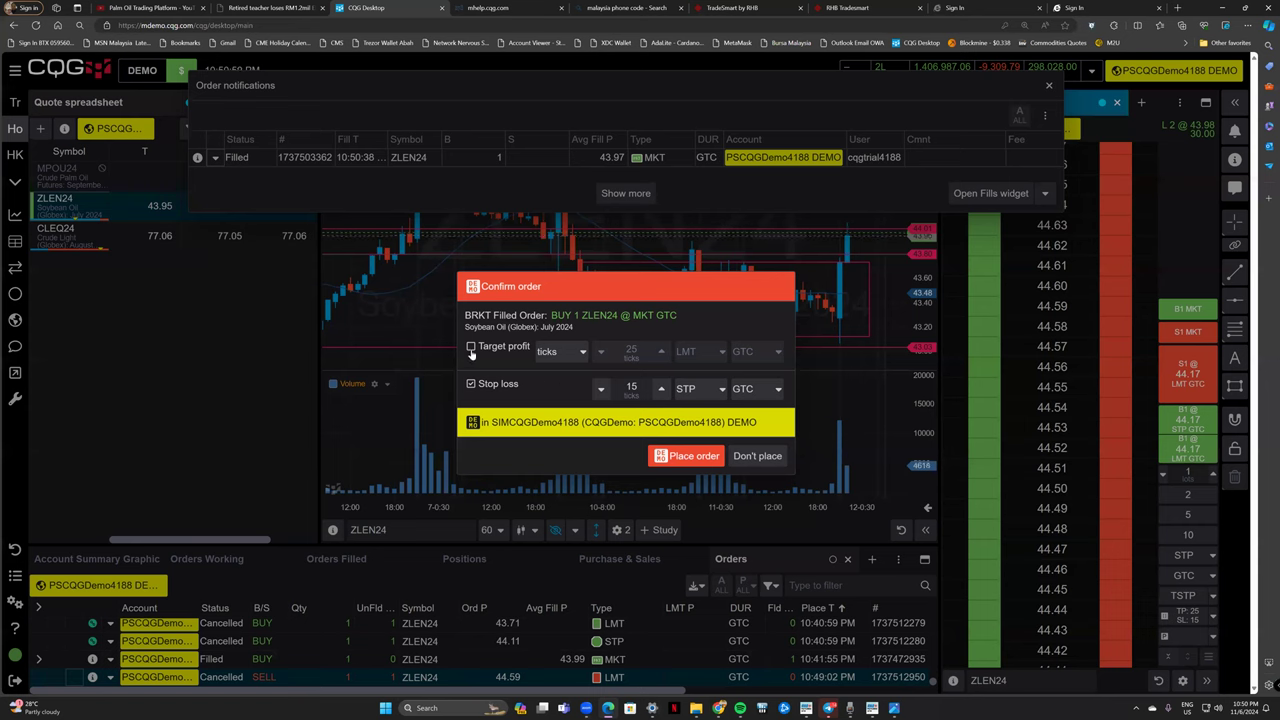
{"action": "left_click", "coordinate": [471, 346]}
{"action": "left_click", "coordinate": [643, 350]}
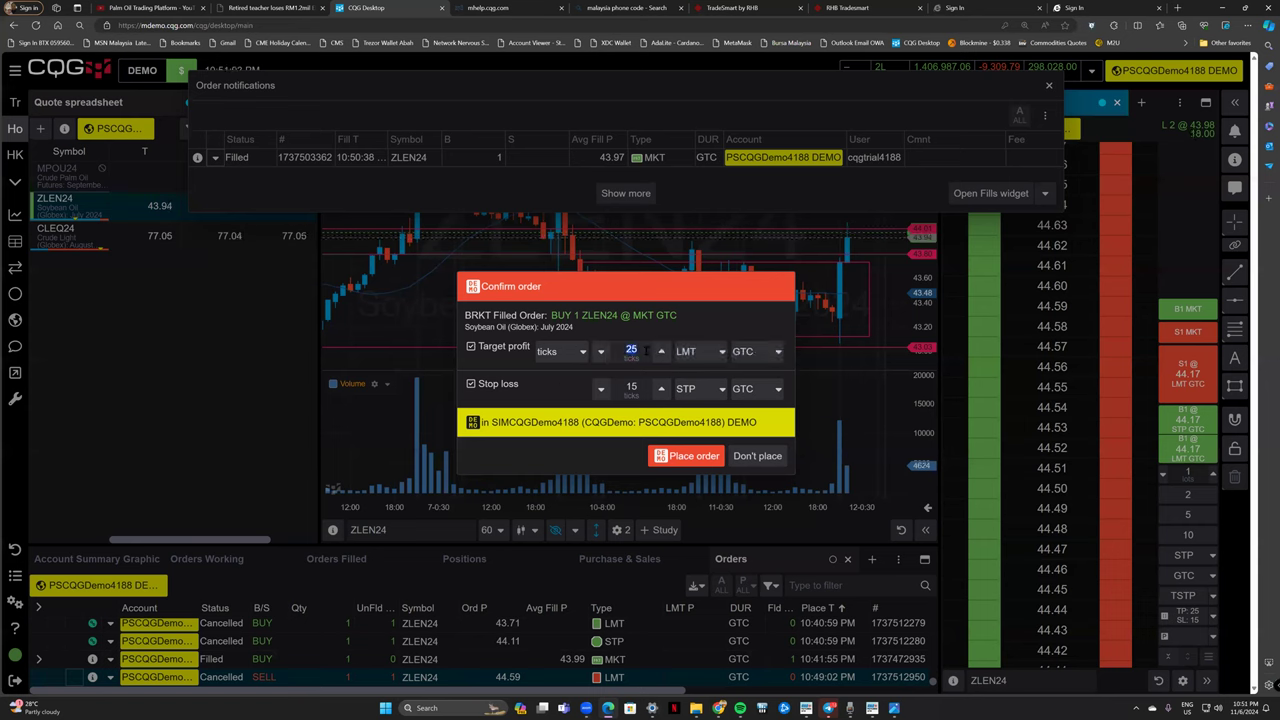
{"action": "type", "text": "150"}
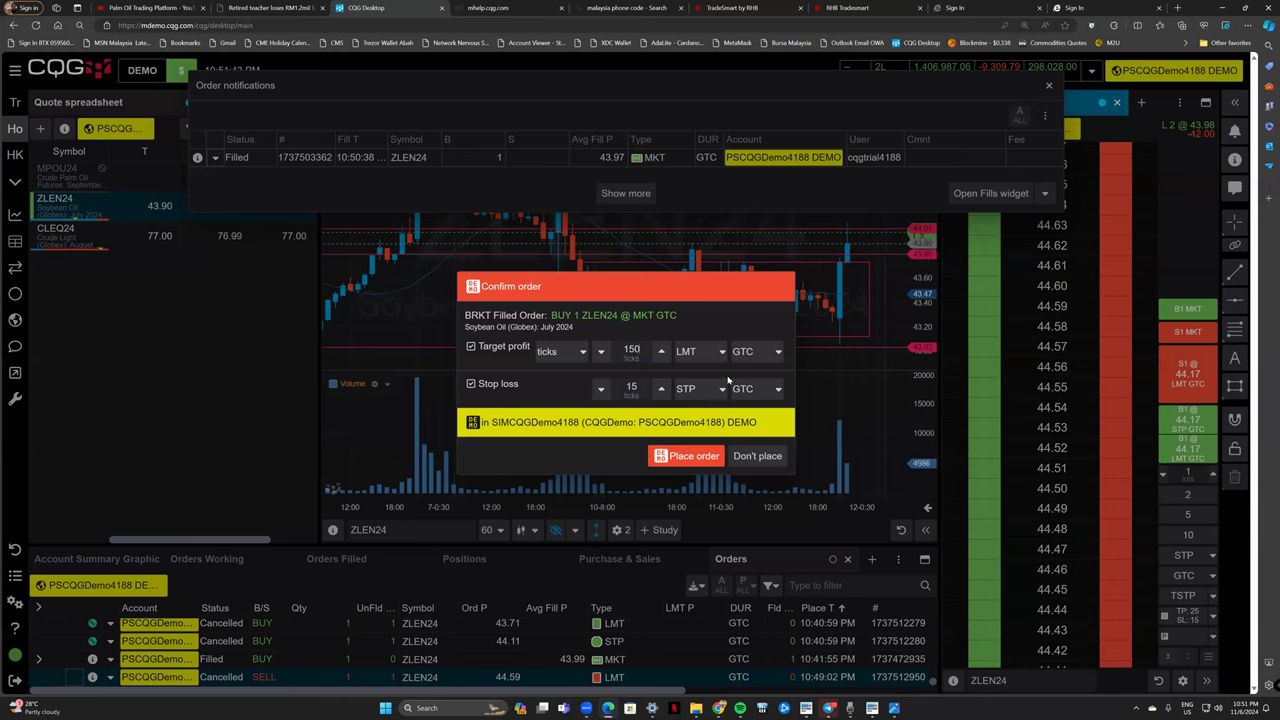
{"action": "left_click", "coordinate": [724, 454]}
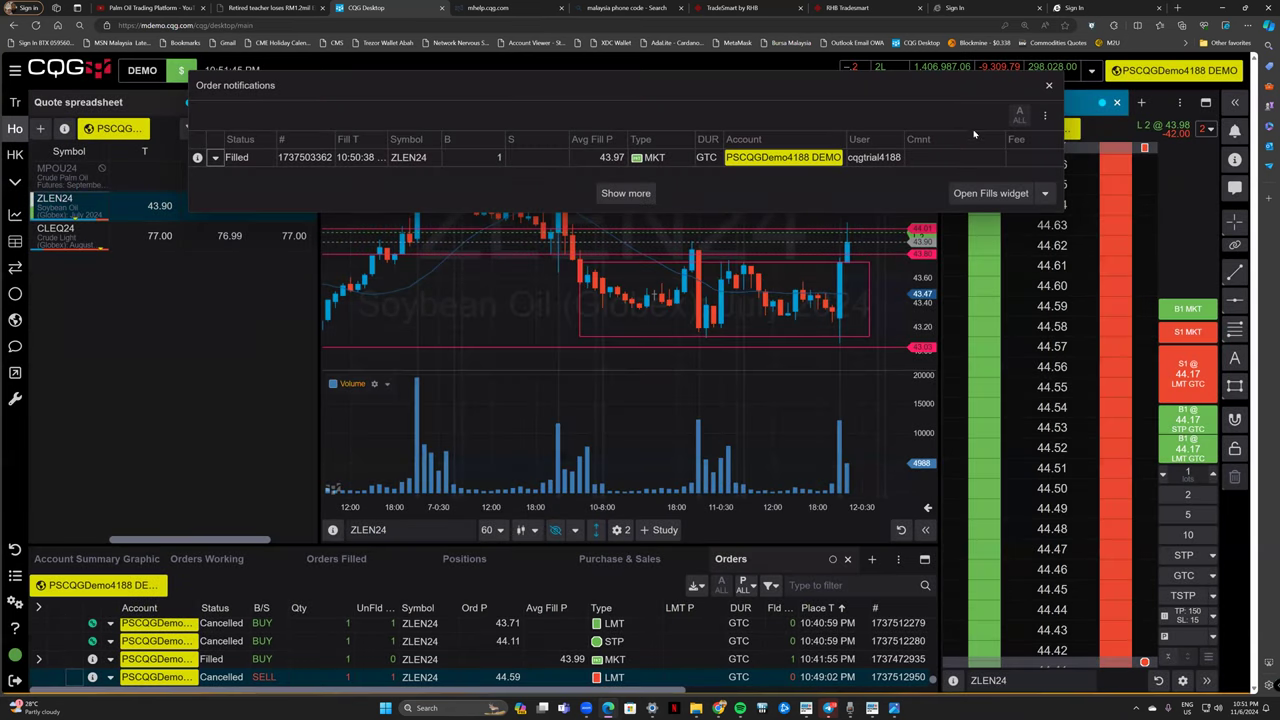
{"action": "left_click", "coordinate": [1049, 86]}
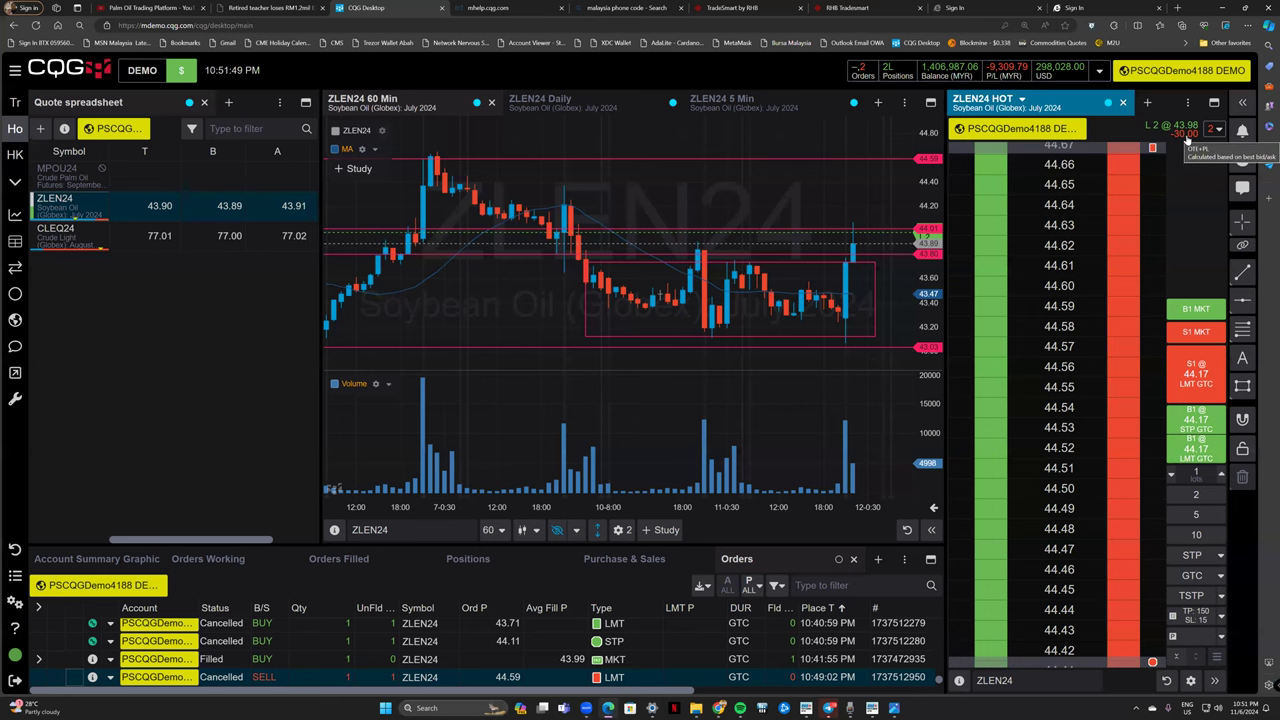
Go flat in ZLEN24, confirm liquidating the position and cancelling its bracket orders, and dismiss the fill notification.
{"action": "left_click", "coordinate": [1187, 141]}
{"action": "left_click", "coordinate": [1143, 207]}
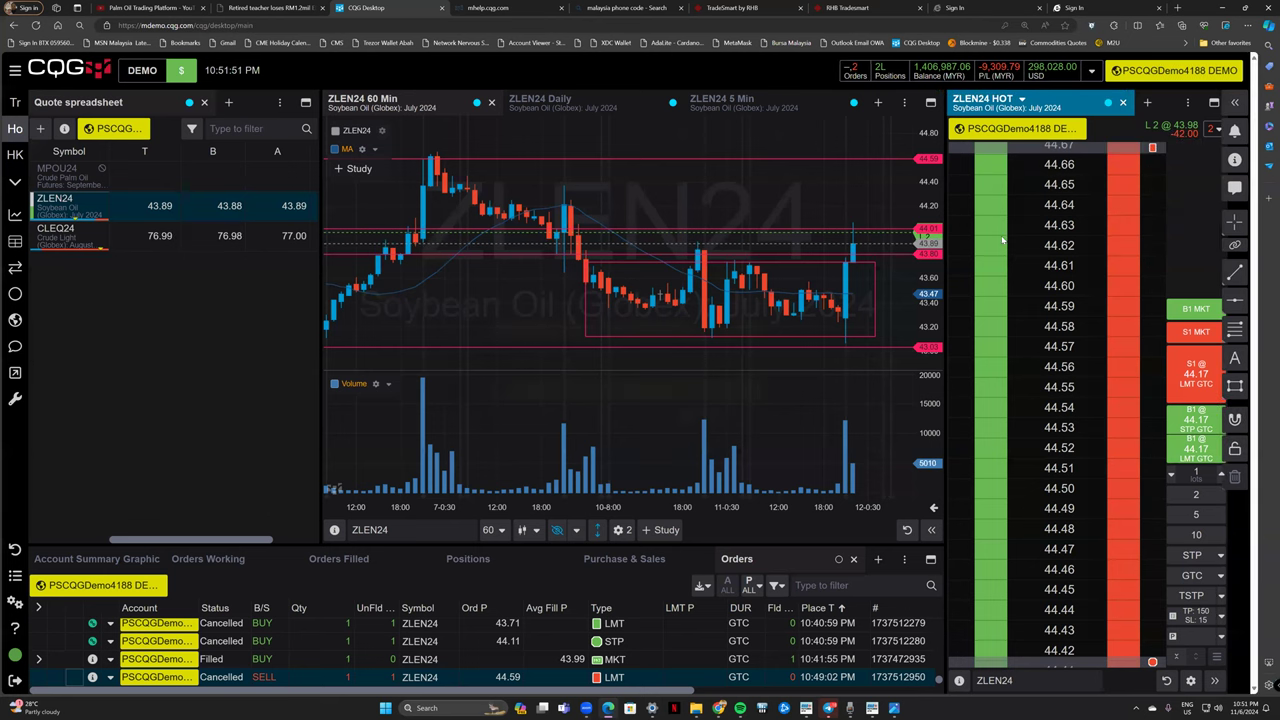
{"action": "left_click", "coordinate": [719, 425]}
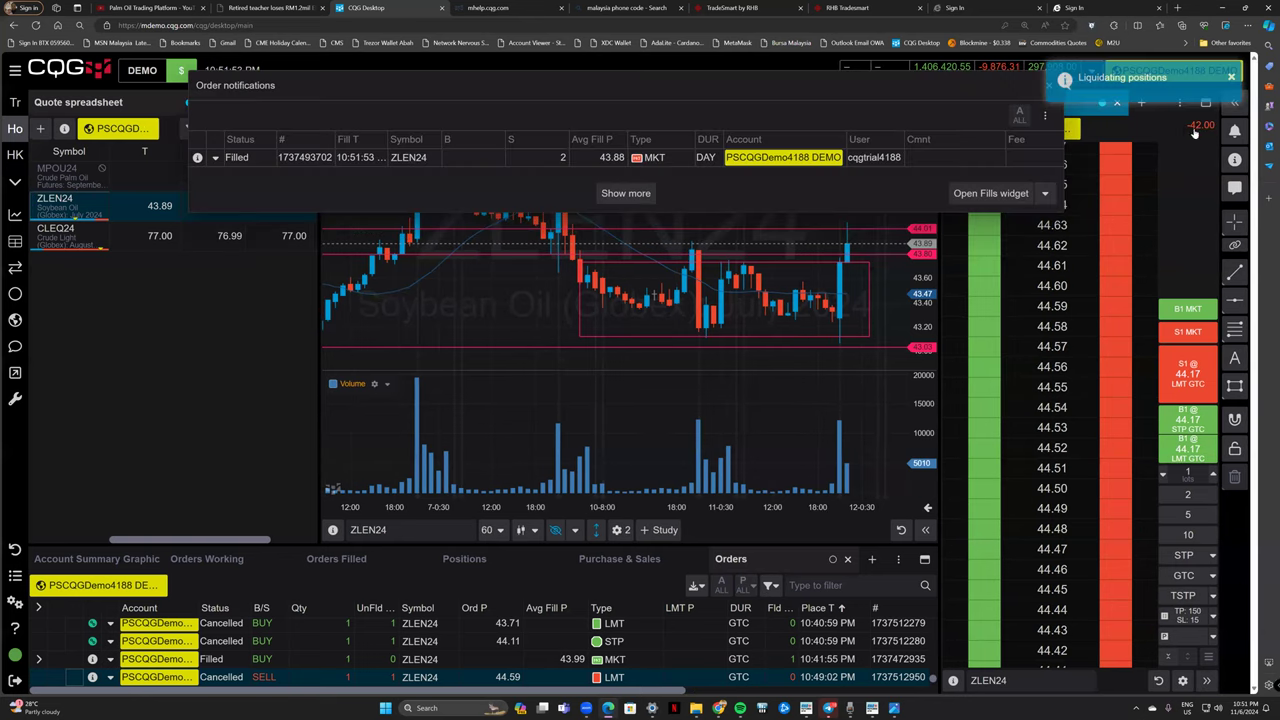
{"action": "left_click", "coordinate": [1192, 130]}
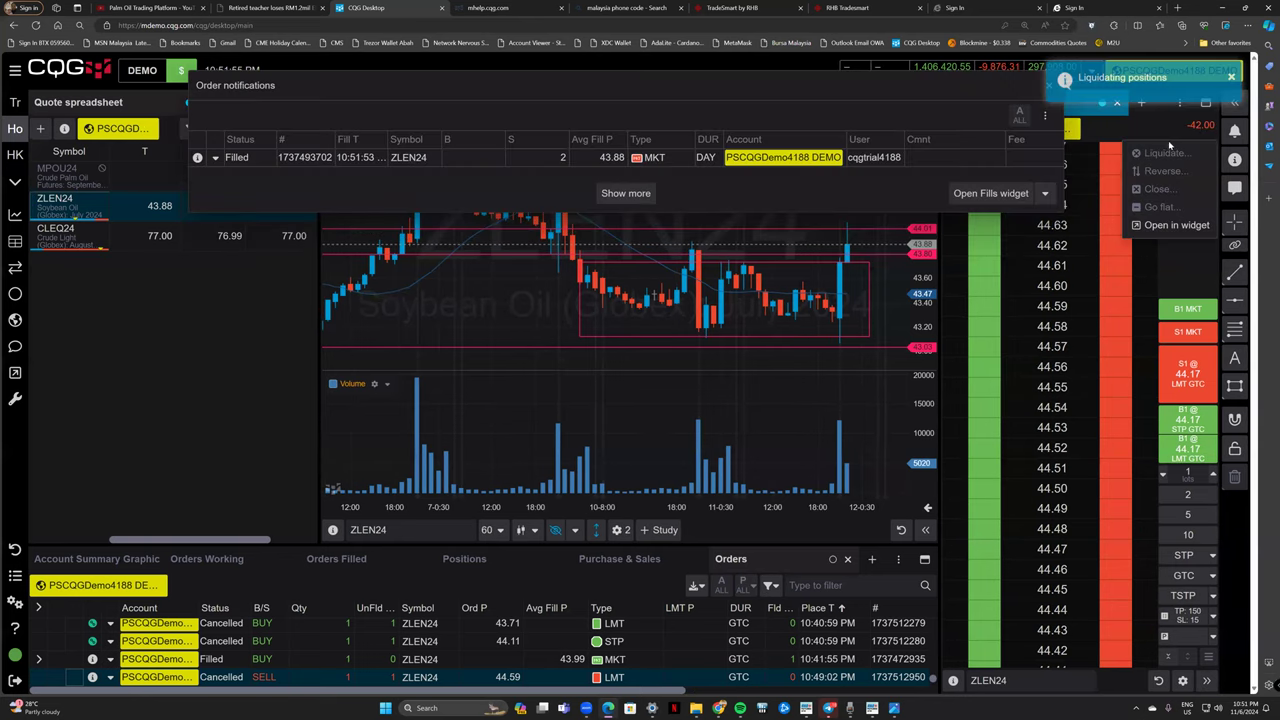
{"action": "left_click", "coordinate": [996, 122]}
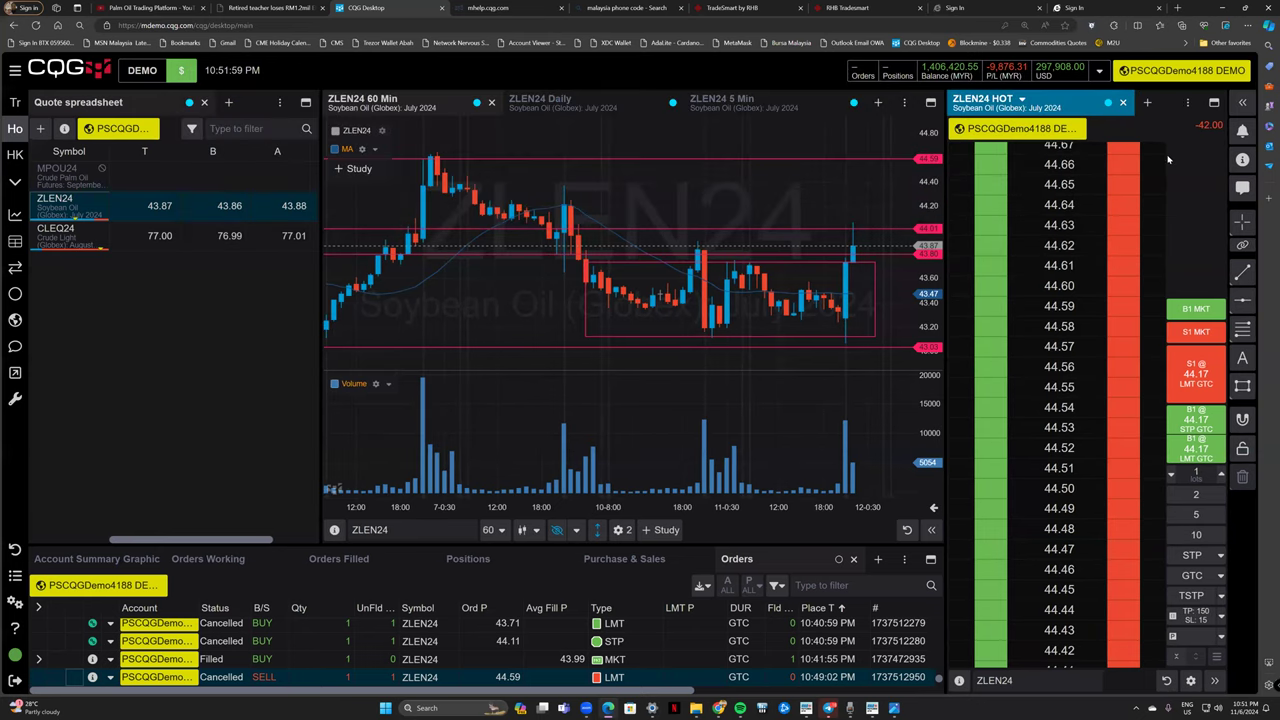
Enable bracket mode with a 150-tick target and 15-tick stop, and place a market buy of 1 ZLEN24 lot.
{"action": "left_click", "coordinate": [1218, 617]}
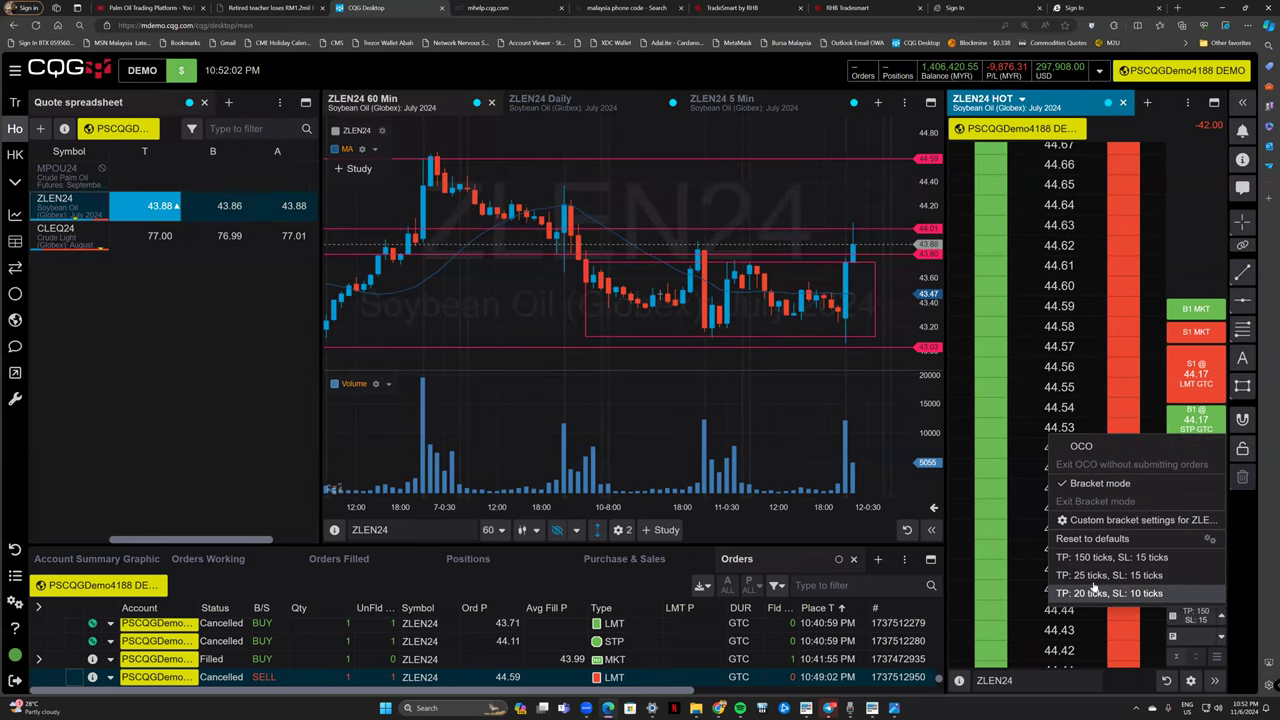
{"action": "left_click", "coordinate": [1192, 620]}
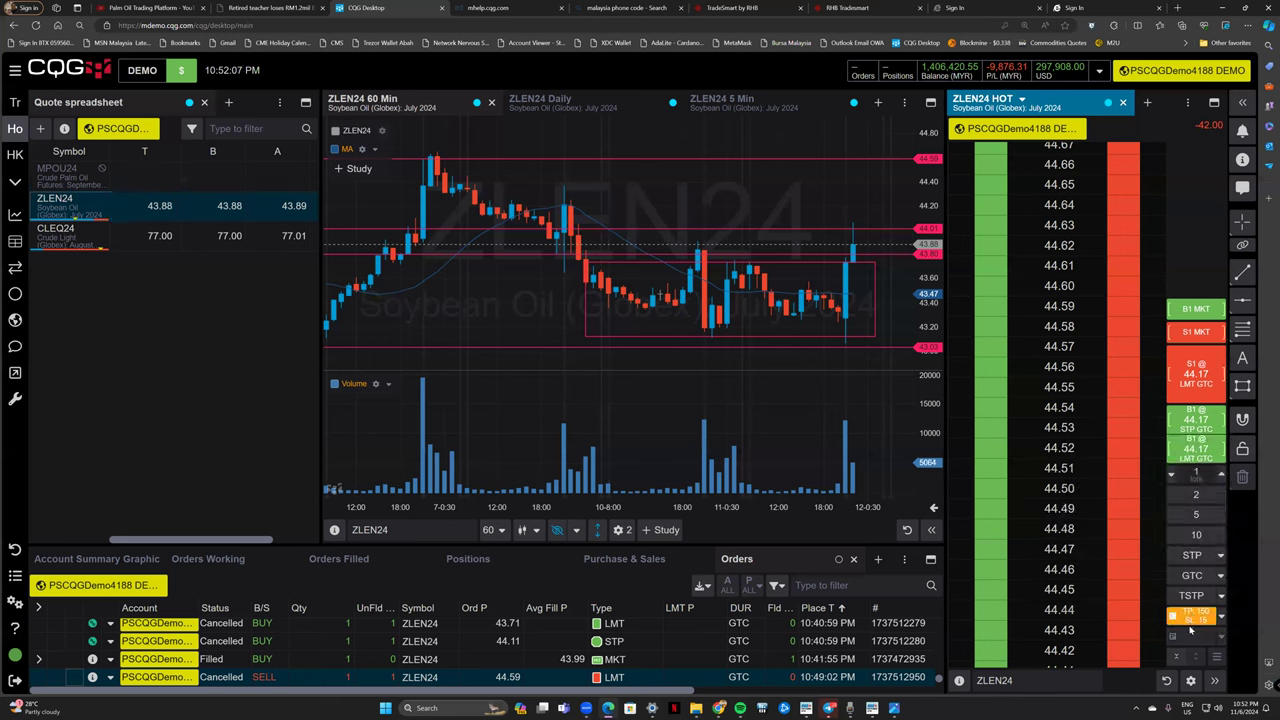
{"action": "scroll", "coordinate": [1128, 452], "scroll_direction": "up", "scroll_amount": 7}
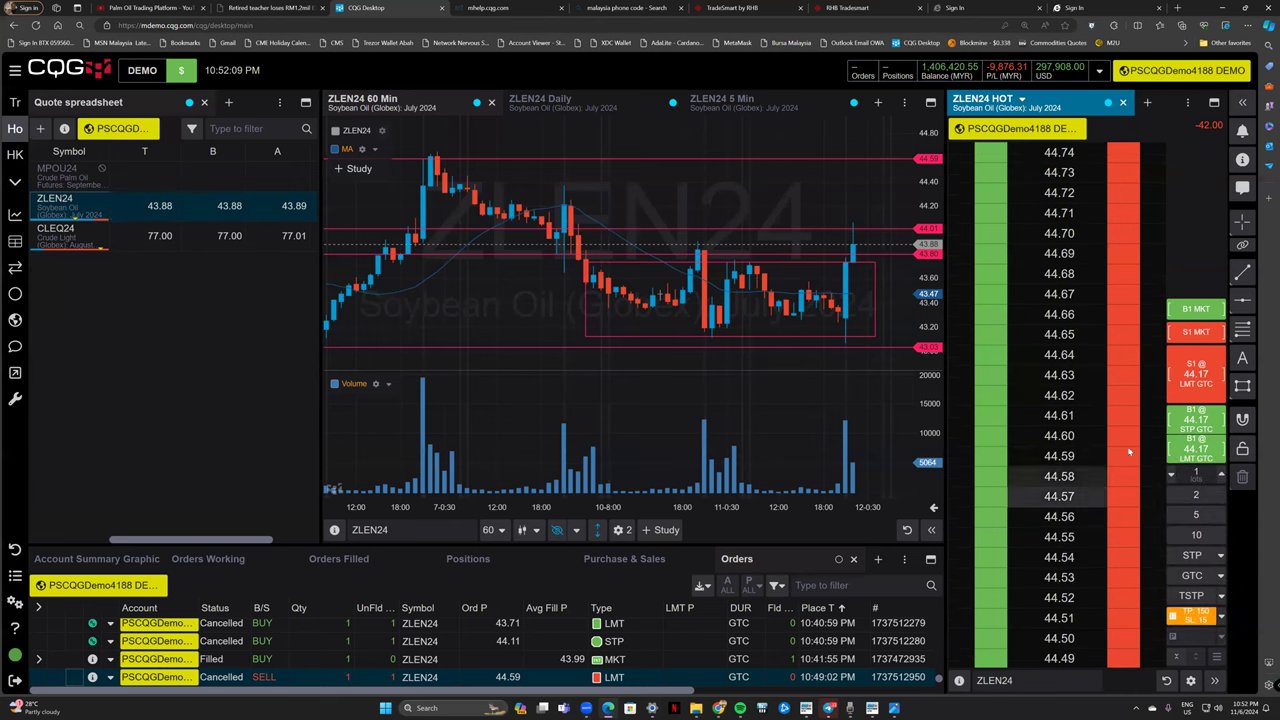
{"action": "left_click", "coordinate": [1203, 311]}
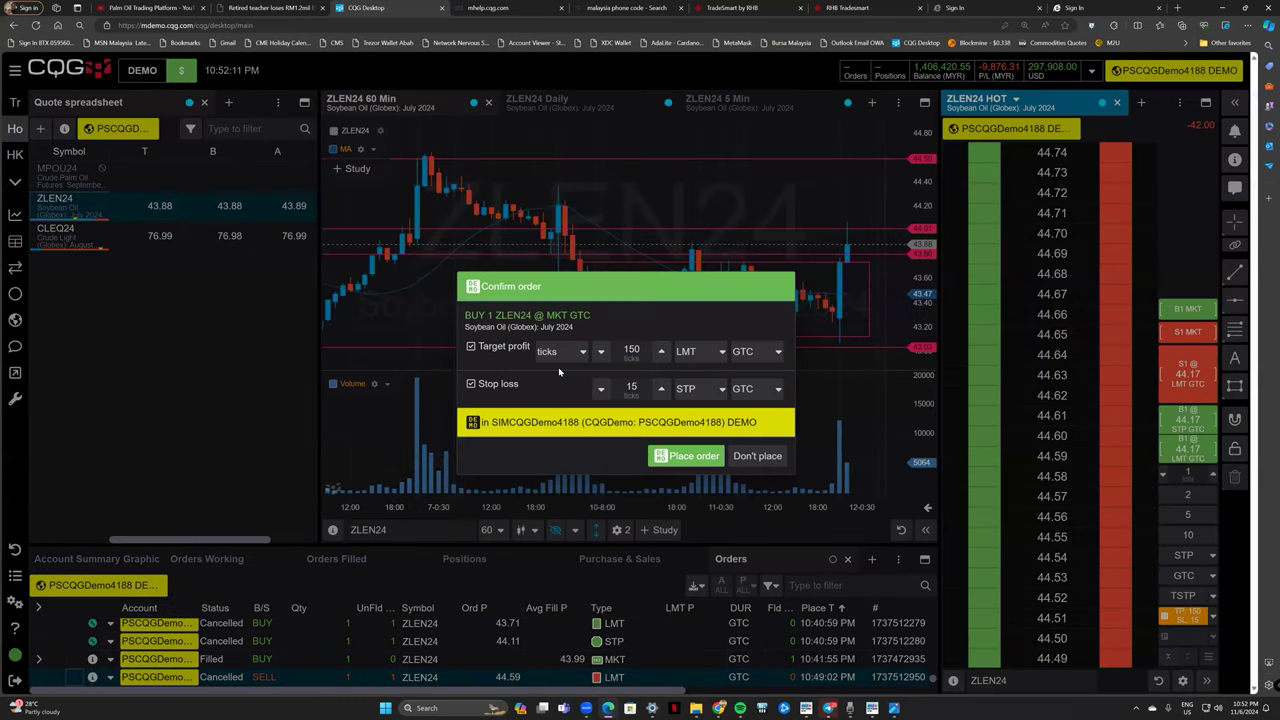
{"action": "left_click", "coordinate": [631, 349]}
{"action": "left_click", "coordinate": [638, 389]}
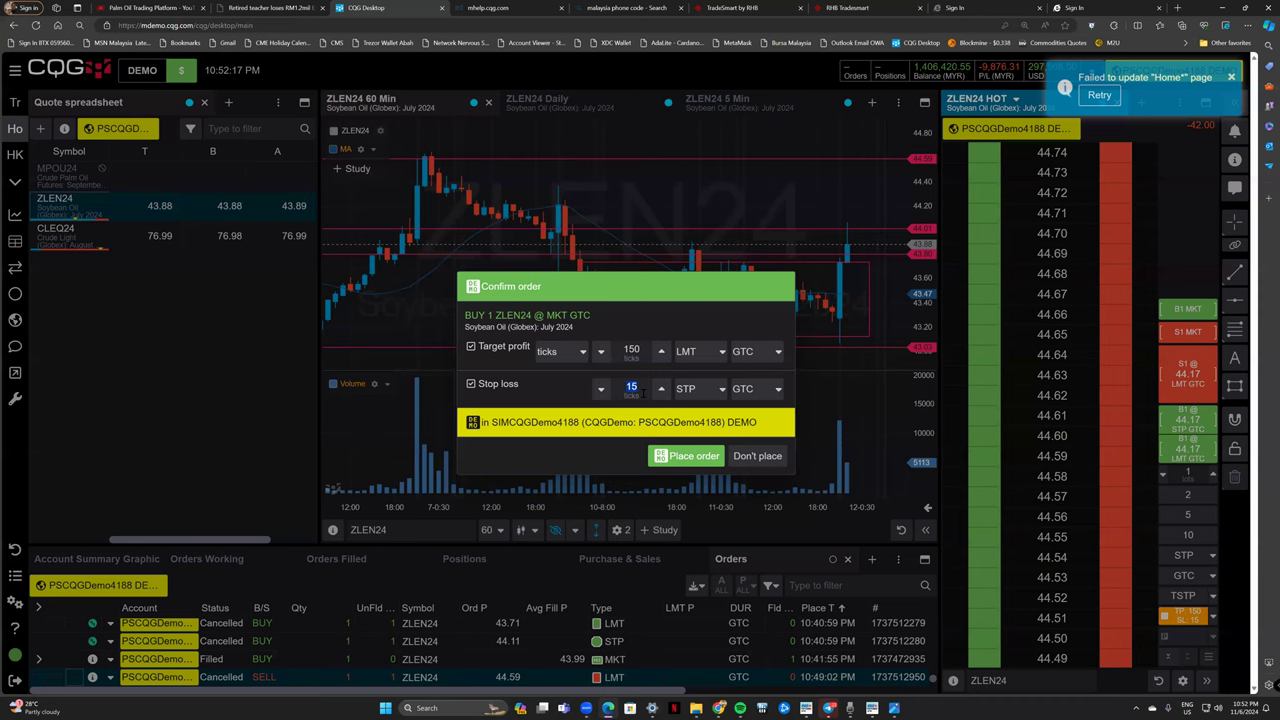
{"action": "left_click", "coordinate": [706, 456]}
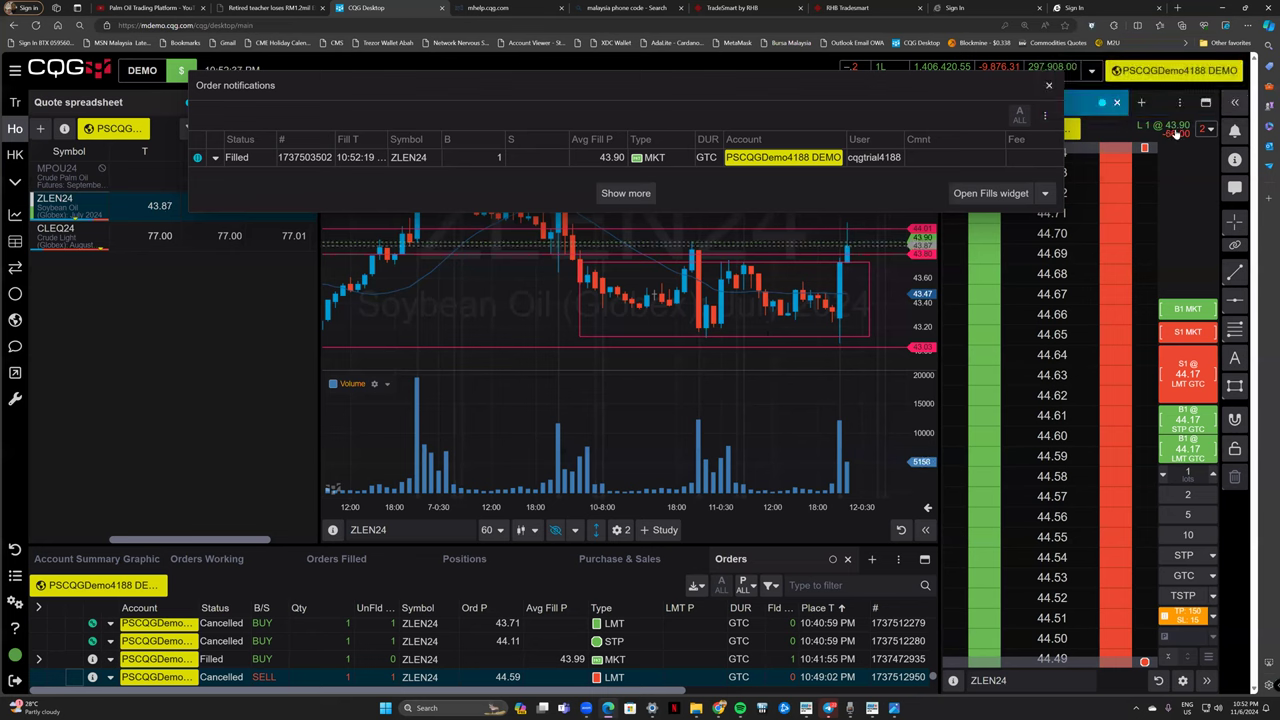
Cancel all working ZLEN24 sell orders of the long position's bracket and confirm the cancellation.
{"action": "left_click", "coordinate": [1178, 134]}
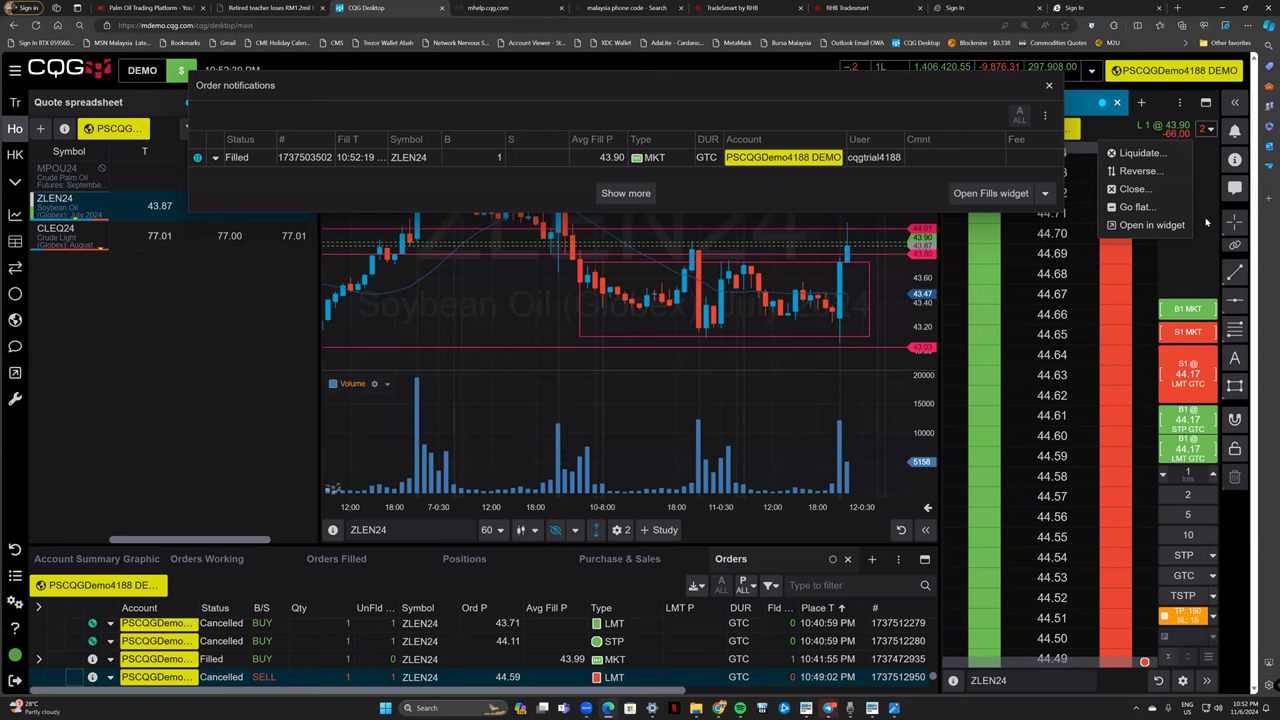
{"action": "left_click", "coordinate": [1208, 128]}
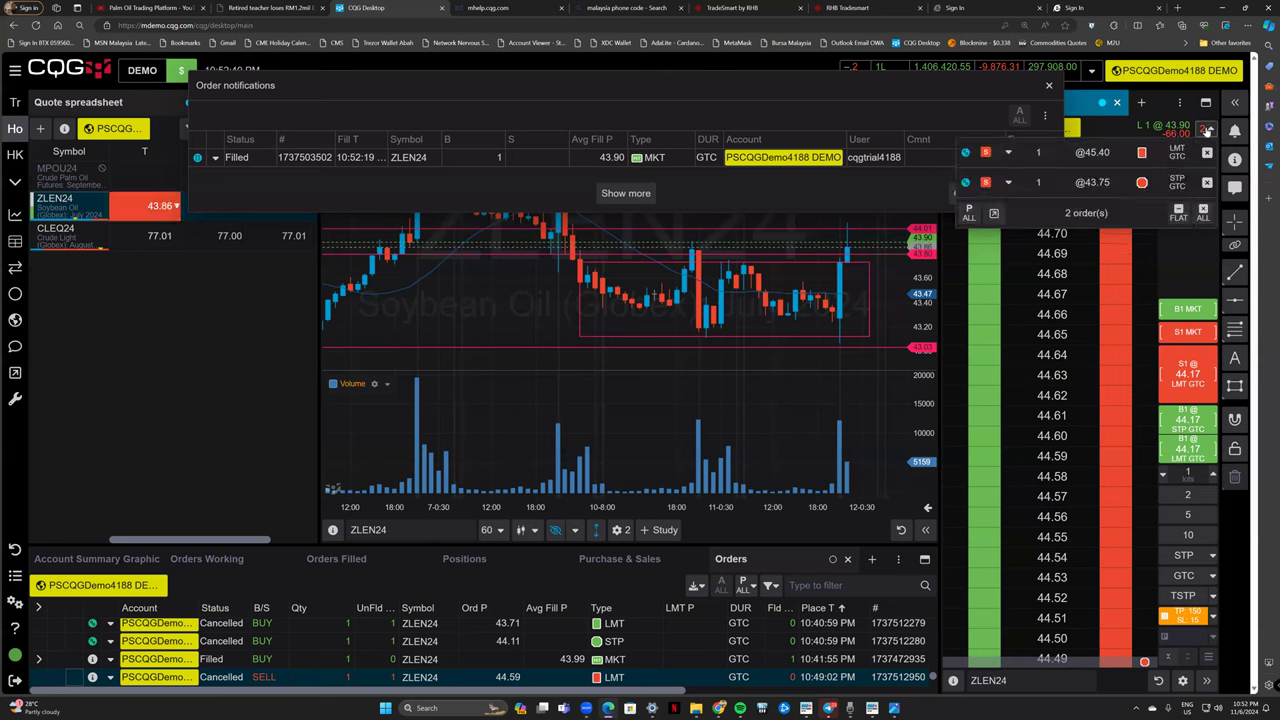
{"action": "left_click", "coordinate": [1202, 214]}
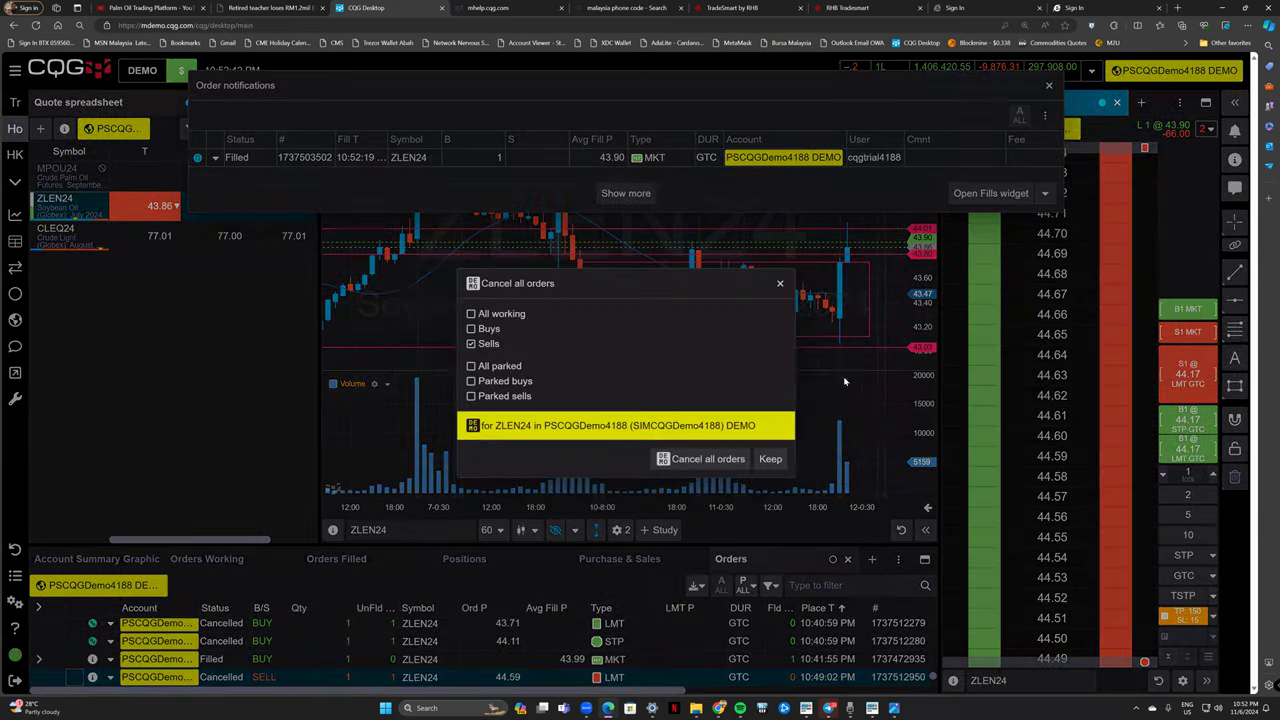
{"action": "left_click", "coordinate": [695, 461]}
Sell 1 lot of ZLEN24 at market GTC with a 150-tick target profit and 15-tick stop loss attached.
{"action": "left_click", "coordinate": [1194, 134]}
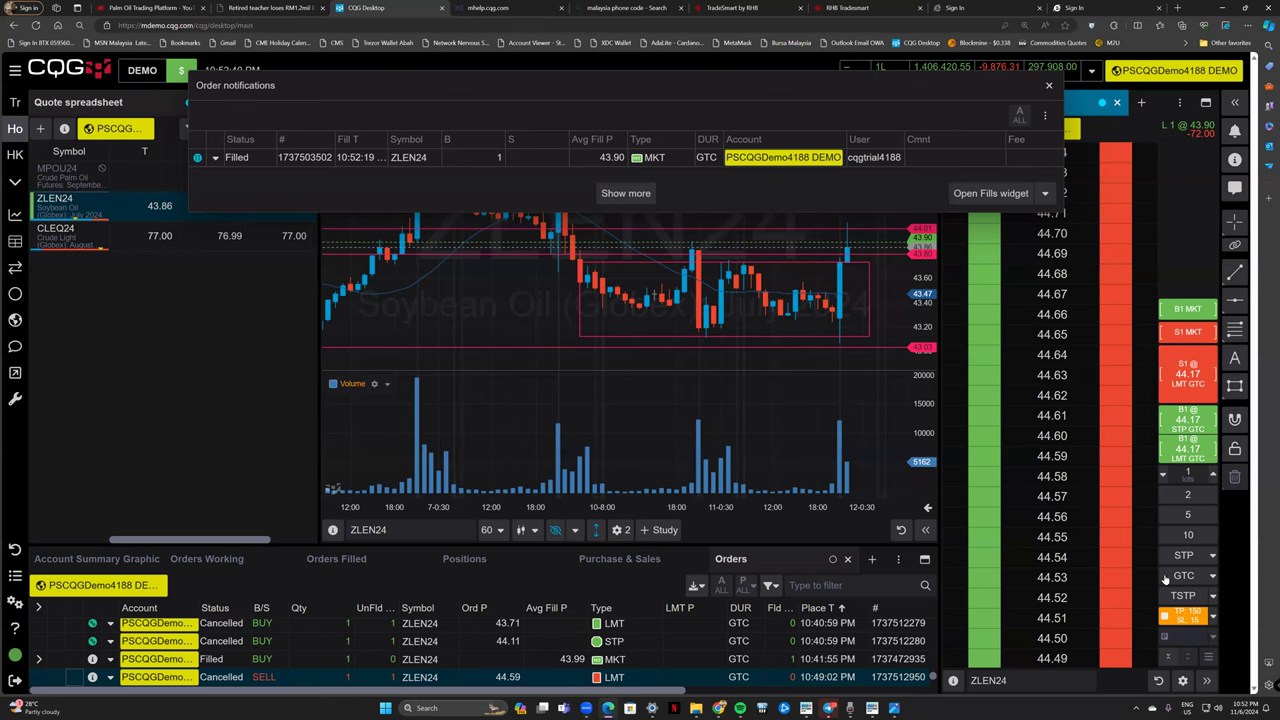
{"action": "left_click", "coordinate": [1186, 618]}
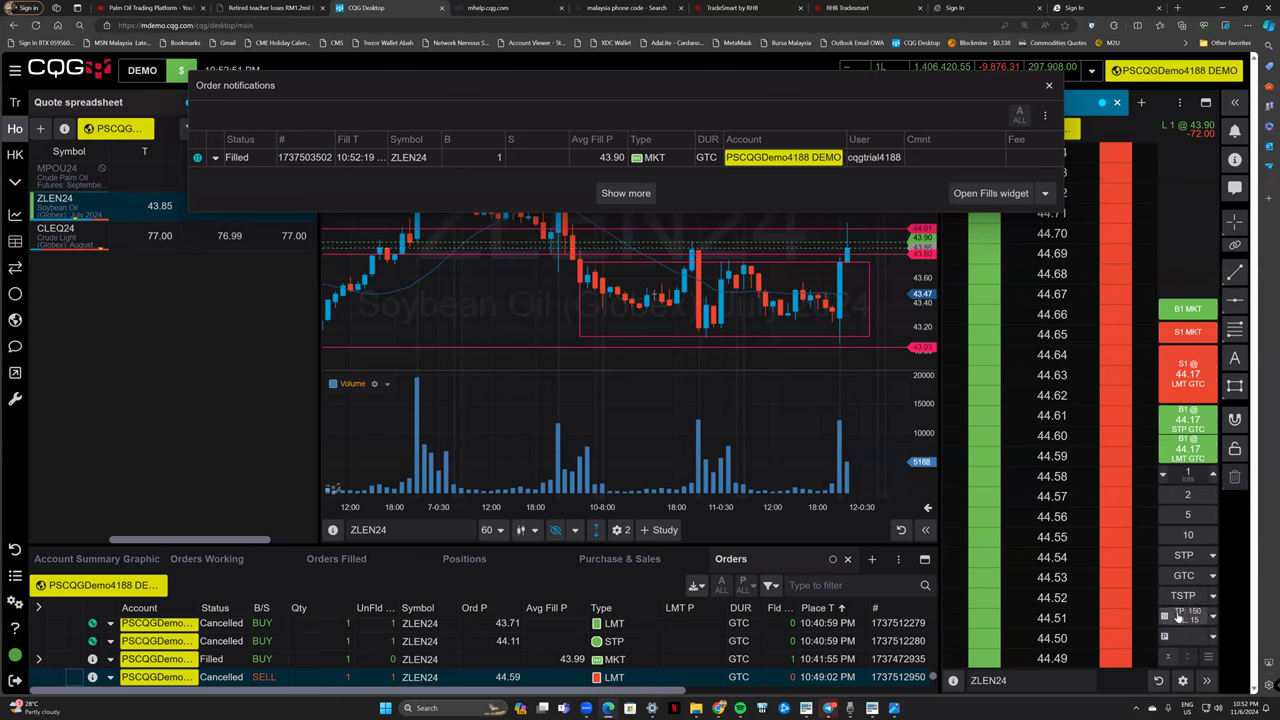
{"action": "left_click", "coordinate": [1187, 331]}
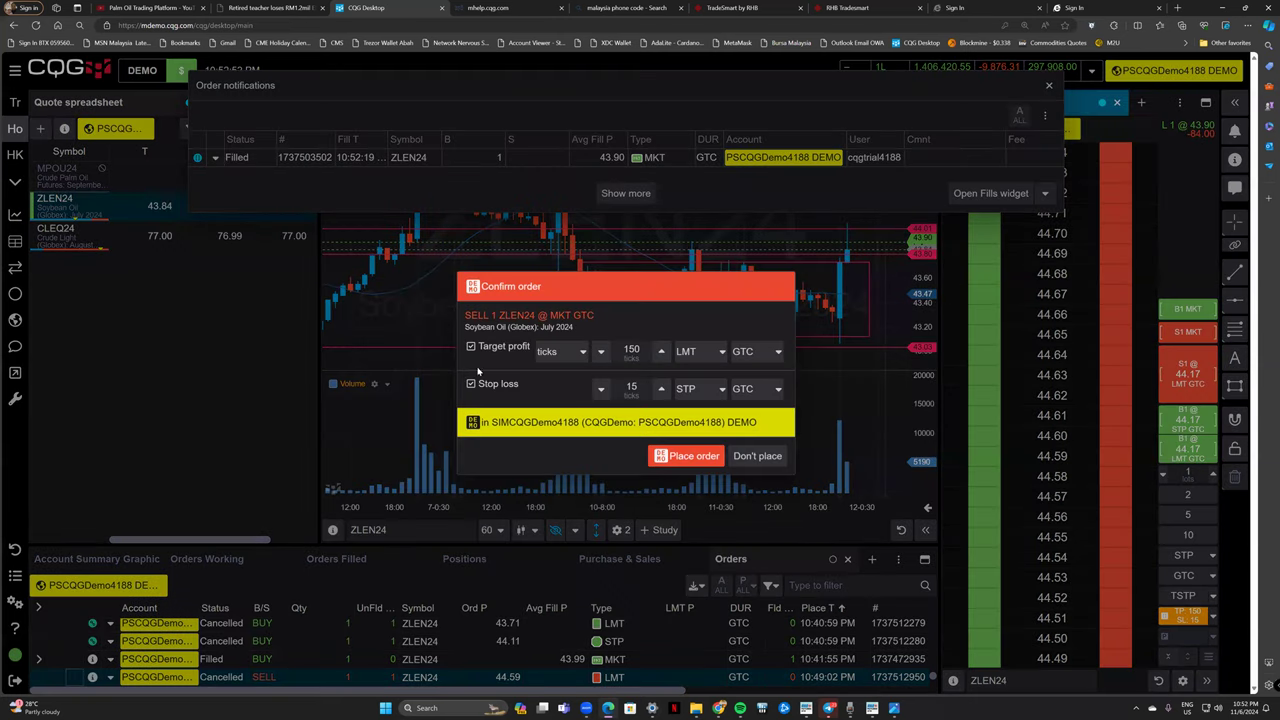
{"action": "left_click", "coordinate": [690, 456]}
Cancel all working ZLEN24 buy orders left by the sell's bracket, and dismiss the order notifications.
{"action": "mouse_move", "coordinate": [1200, 140]}
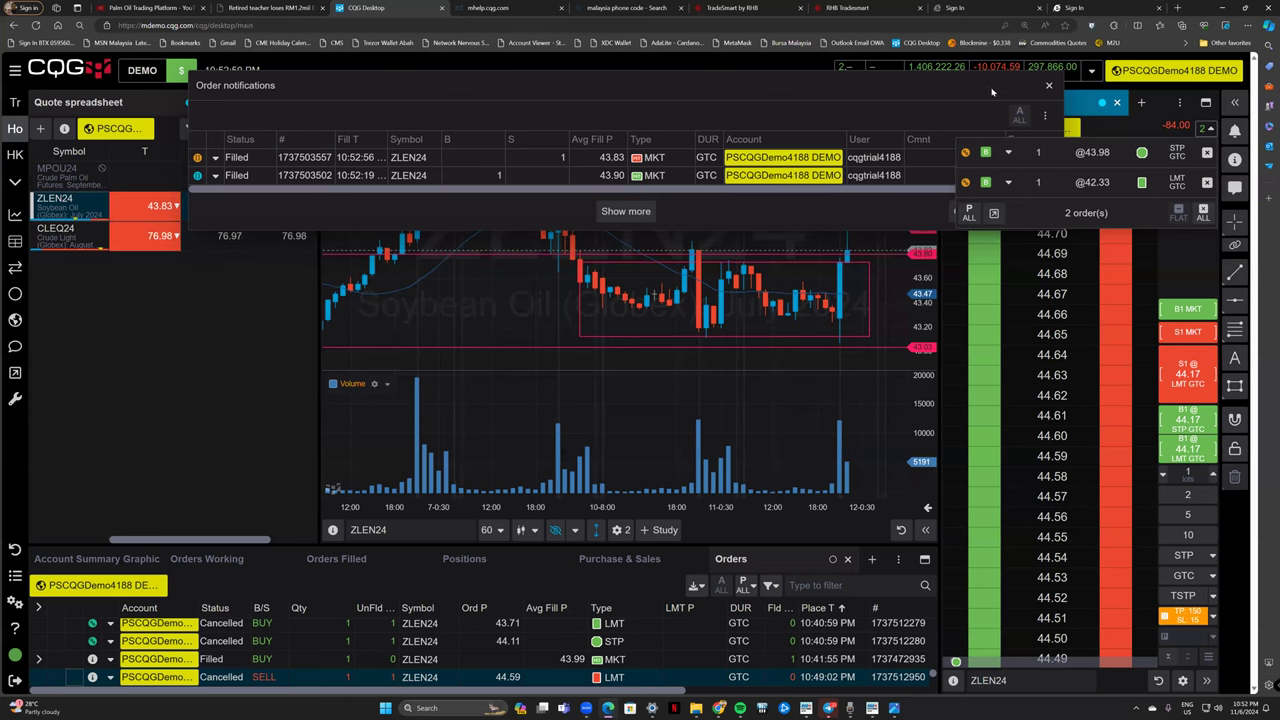
{"action": "left_click", "coordinate": [1200, 213]}
{"action": "left_click", "coordinate": [687, 456]}
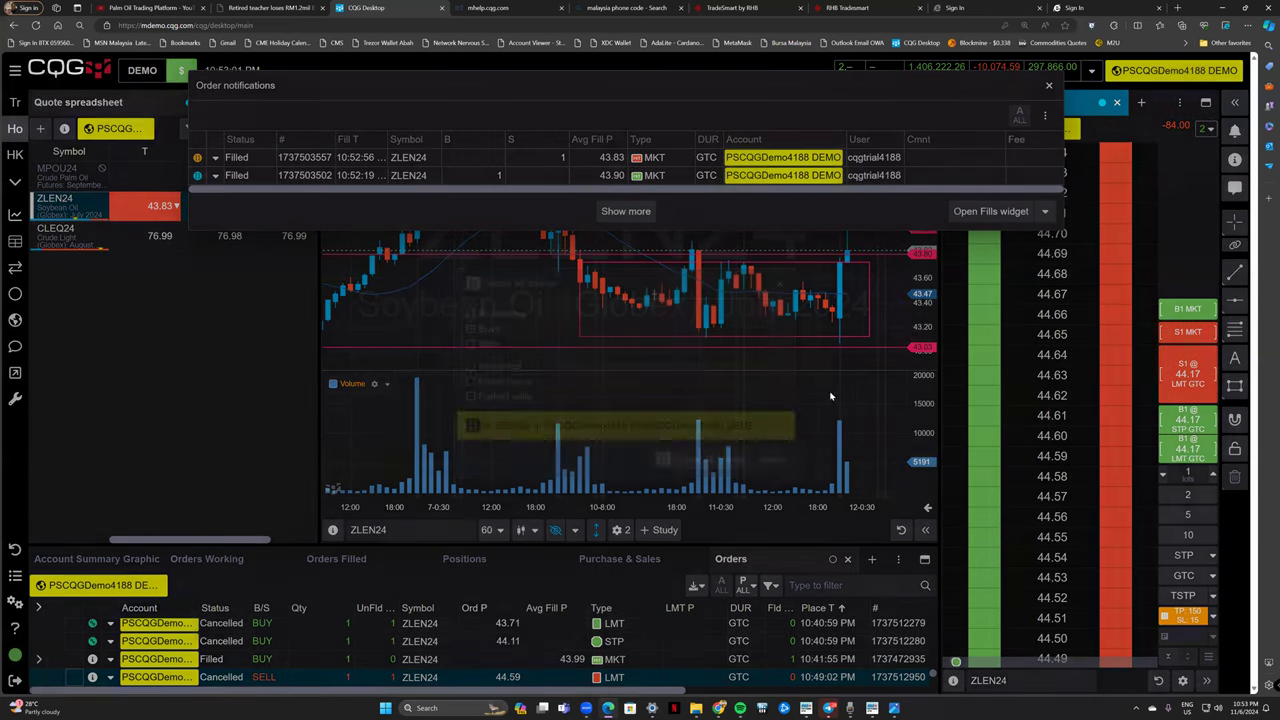
{"action": "left_click", "coordinate": [1049, 87]}
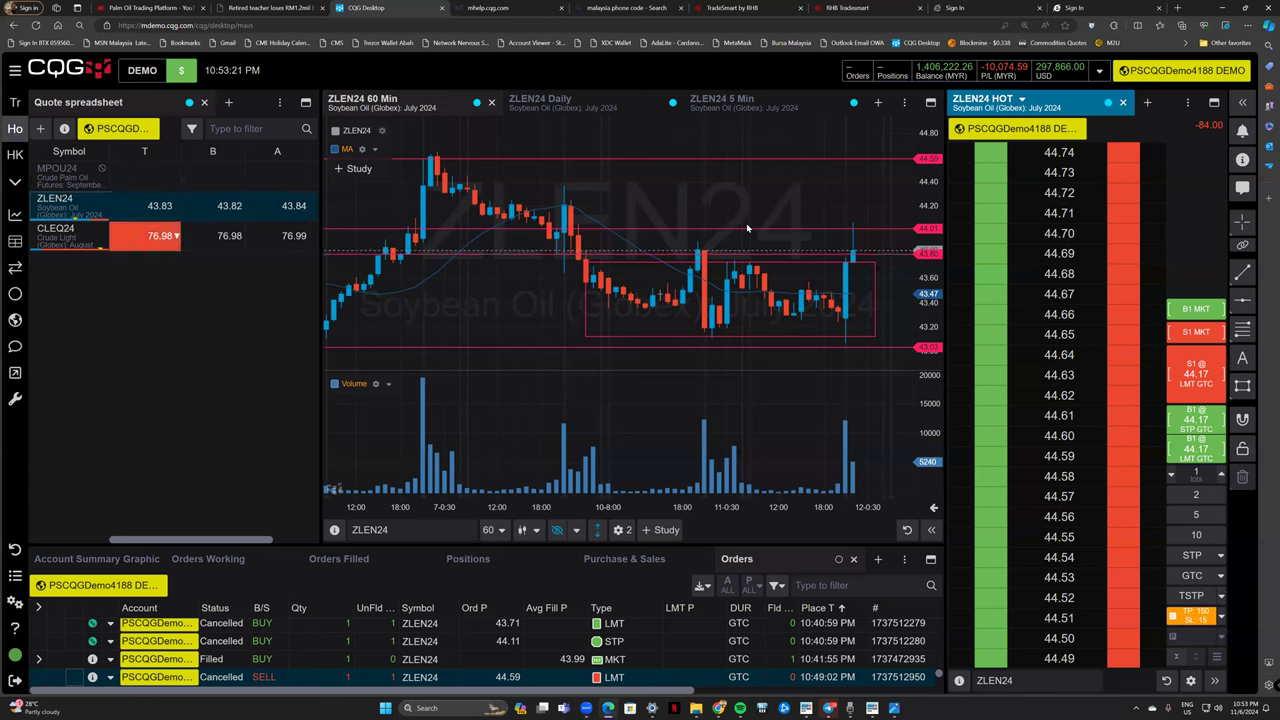
{"action": "left_click", "coordinate": [646, 263]}
{"action": "left_click", "coordinate": [666, 386]}
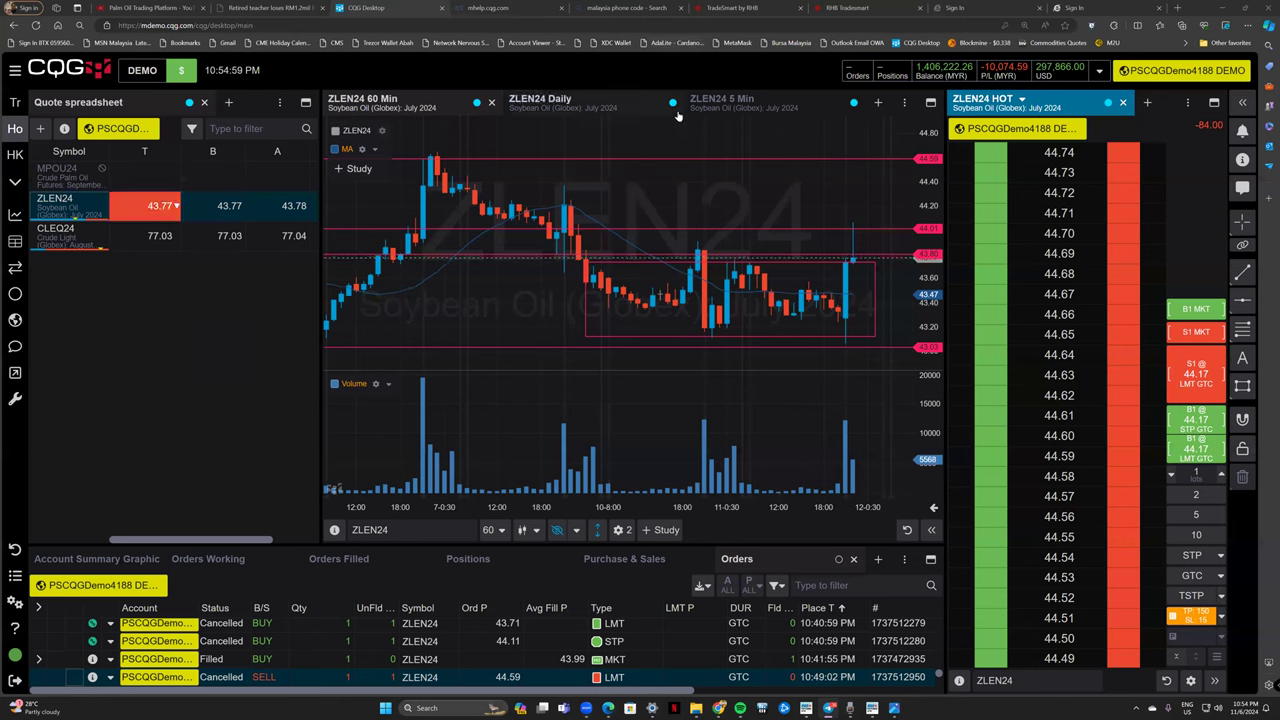
Switch to YouTube, open the channel behind the Palm Oil Trading Platform video, review its video list, and return to CQG Desktop.
{"action": "left_click", "coordinate": [143, 8]}
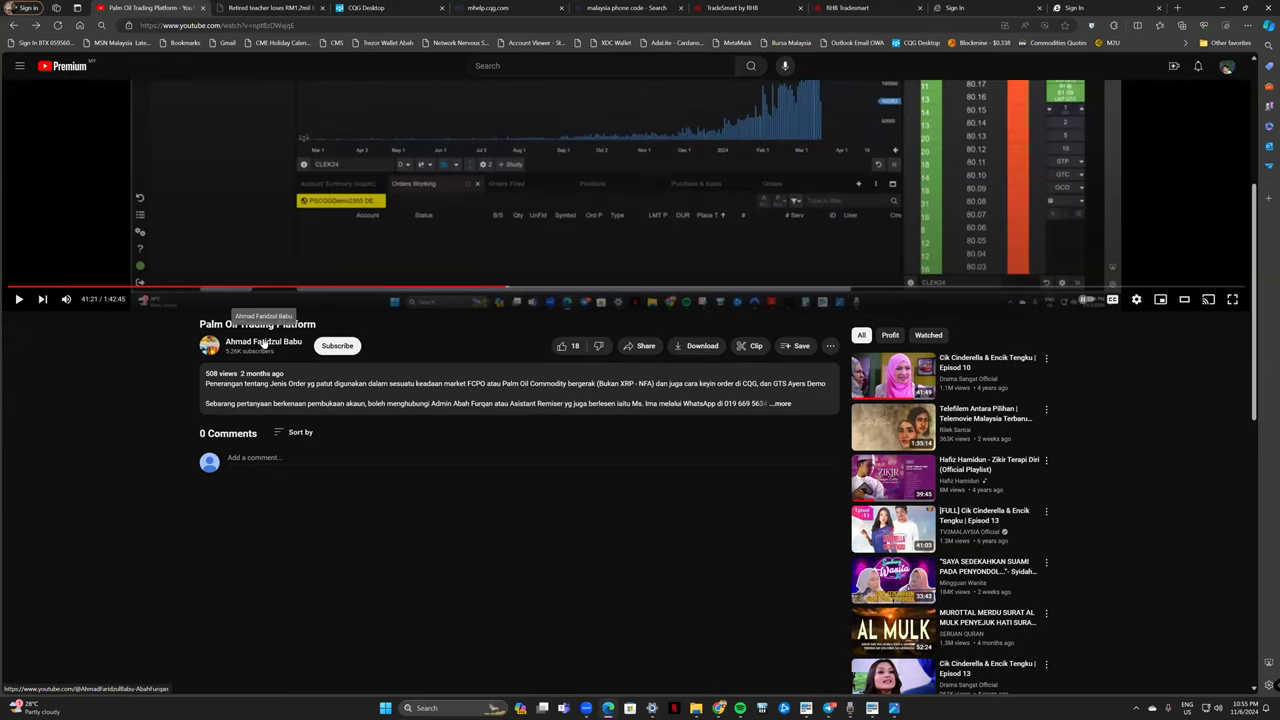
{"action": "left_click", "coordinate": [264, 343]}
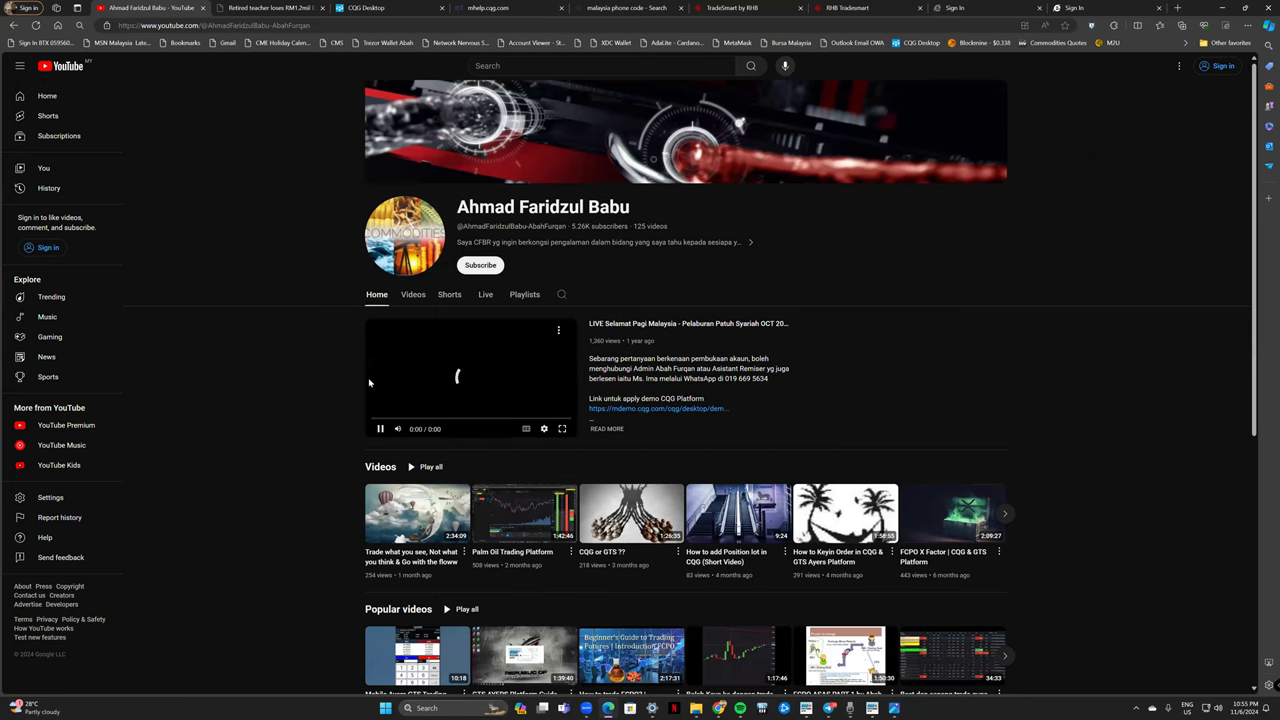
{"action": "scroll", "coordinate": [263, 463], "scroll_direction": "down", "scroll_amount": 3}
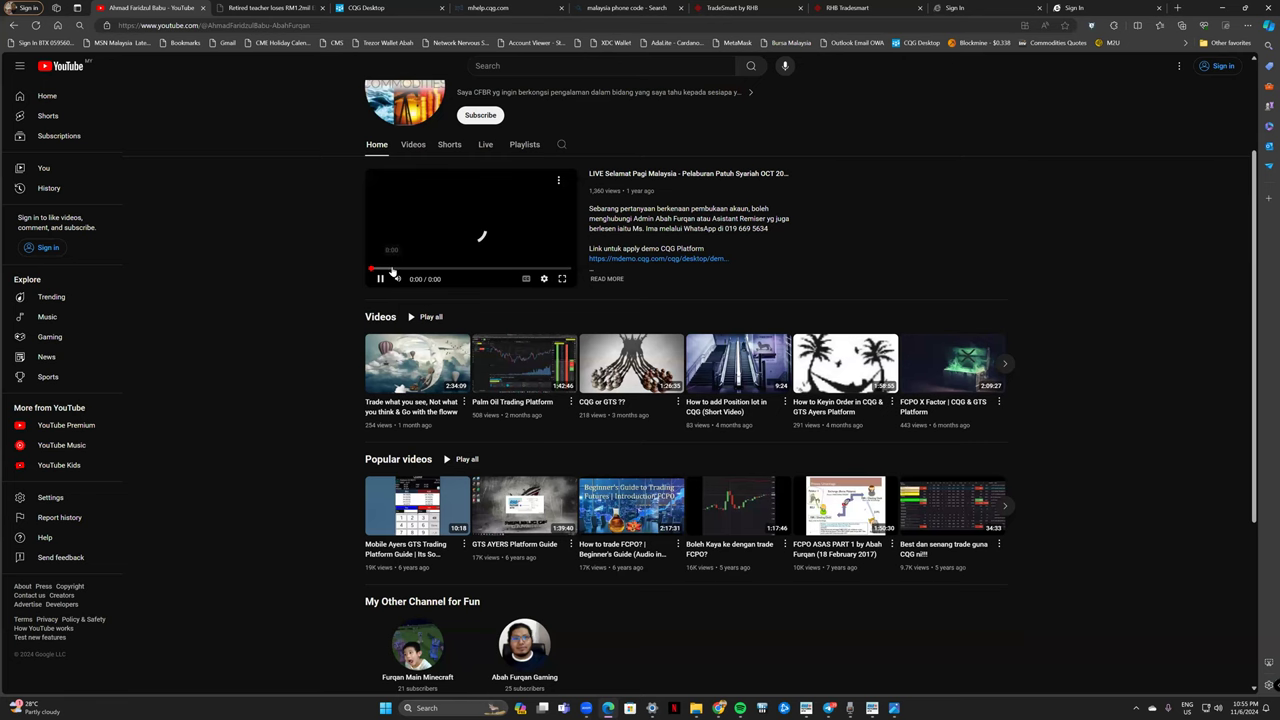
{"action": "left_click", "coordinate": [386, 9]}
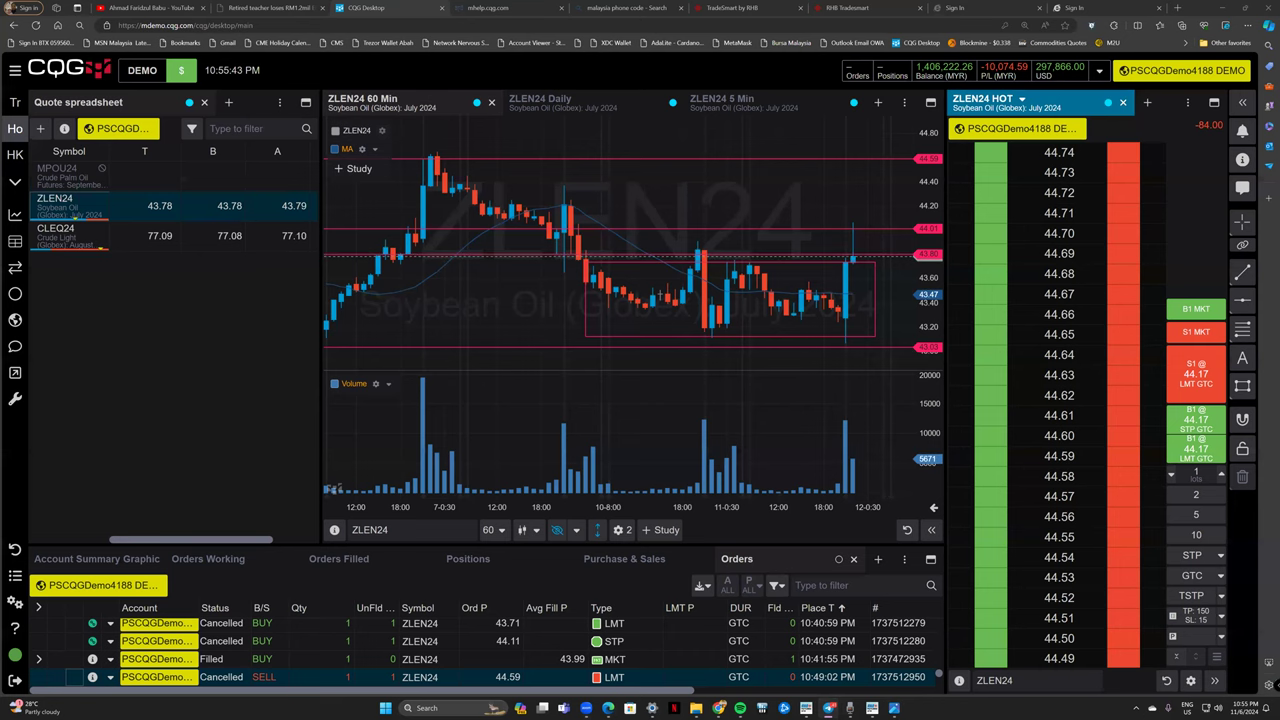
{"action": "key", "text": "ctrl+2"}
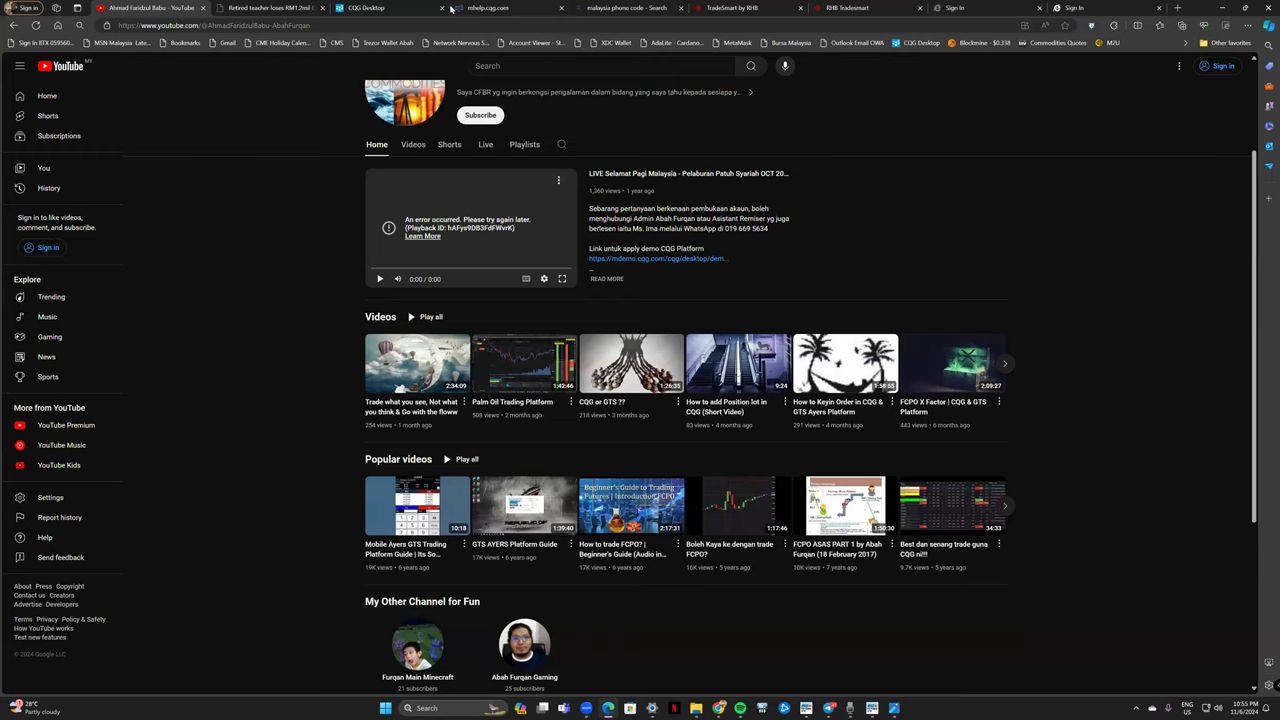
{"action": "left_click", "coordinate": [382, 8]}
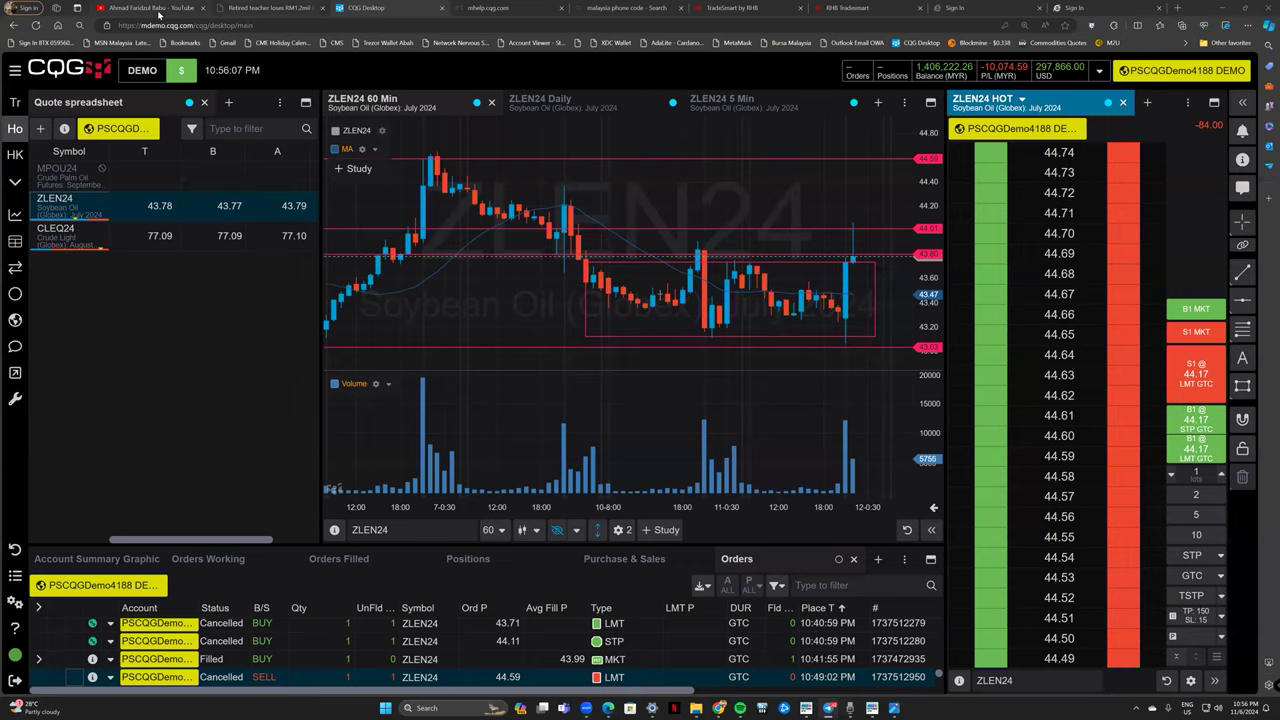
Switch to YouTube, browse the channel's recent and popular trading platform videos, and return to CQG Desktop.
{"action": "left_click", "coordinate": [150, 8]}
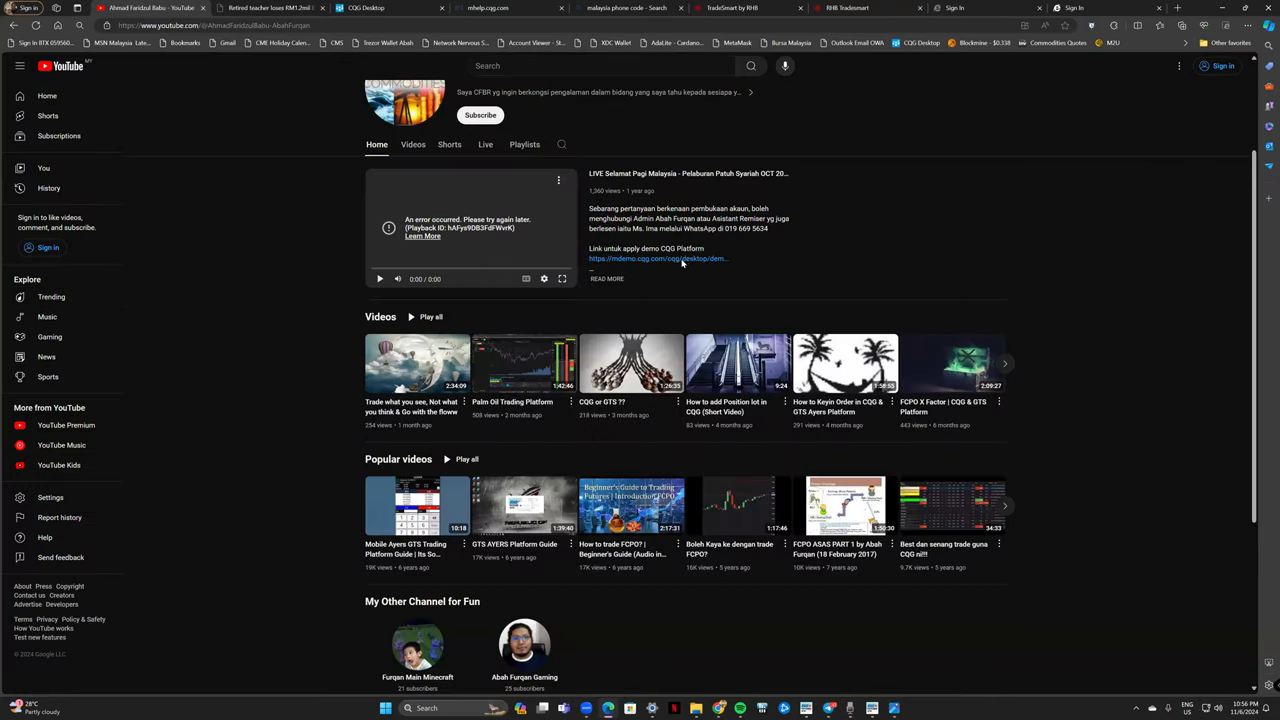
{"action": "scroll", "coordinate": [686, 262], "scroll_direction": "up", "scroll_amount": 2}
{"action": "scroll", "coordinate": [481, 607], "scroll_direction": "down", "scroll_amount": 3}
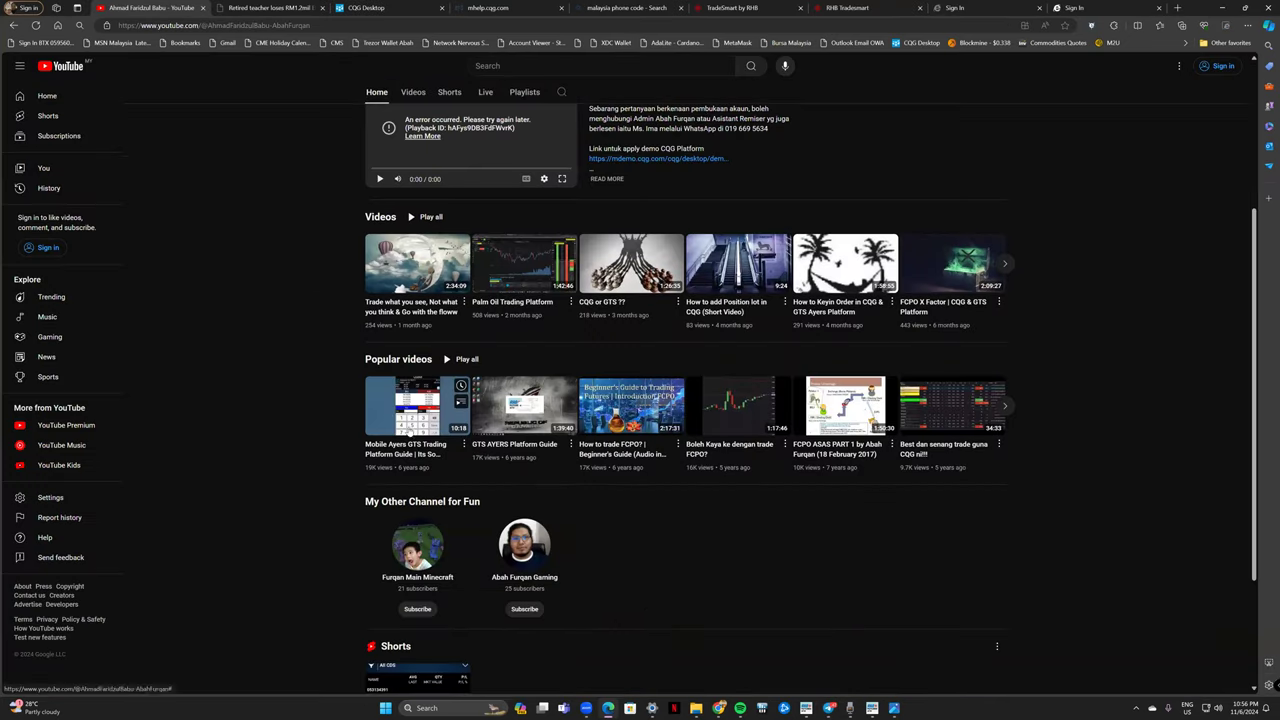
{"action": "scroll", "coordinate": [278, 428], "scroll_direction": "up", "scroll_amount": 2}
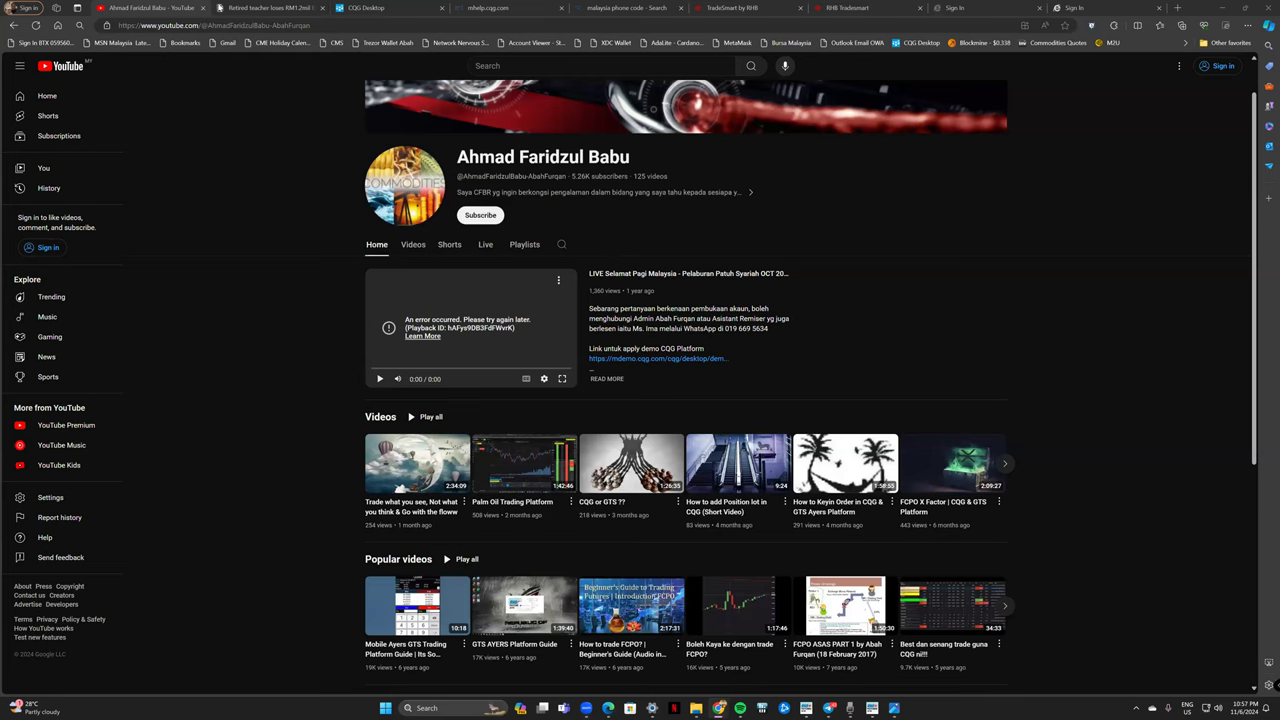
{"action": "left_click", "coordinate": [395, 10]}
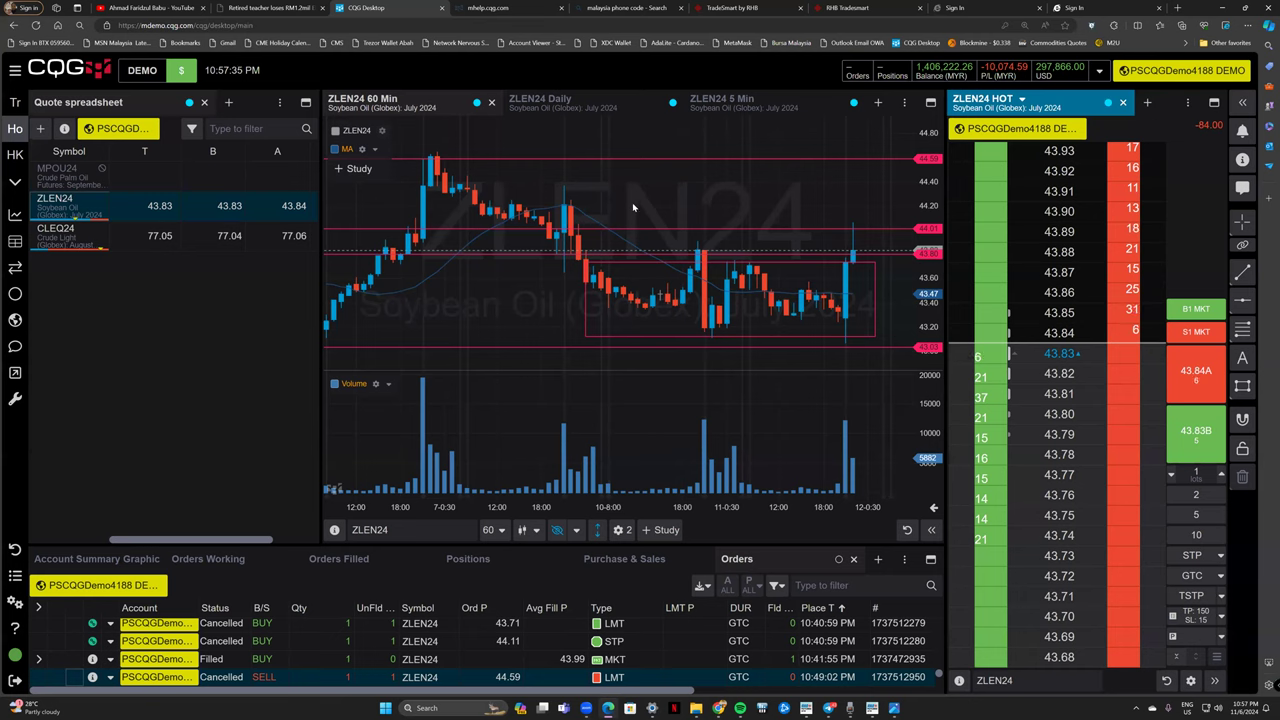
{"action": "left_click", "coordinate": [657, 270]}
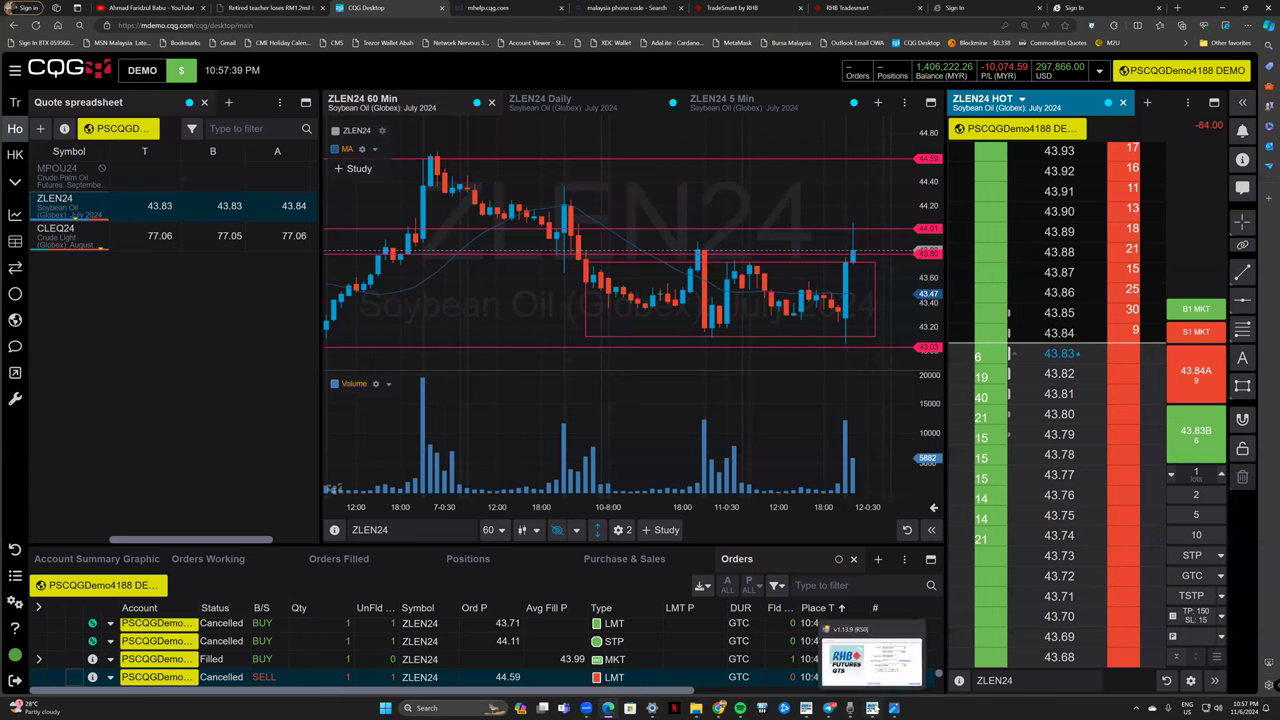
Switch to the RHB Futures GTS login window and reposition it over the ZLEN24 chart.
{"action": "left_click", "coordinate": [871, 708]}
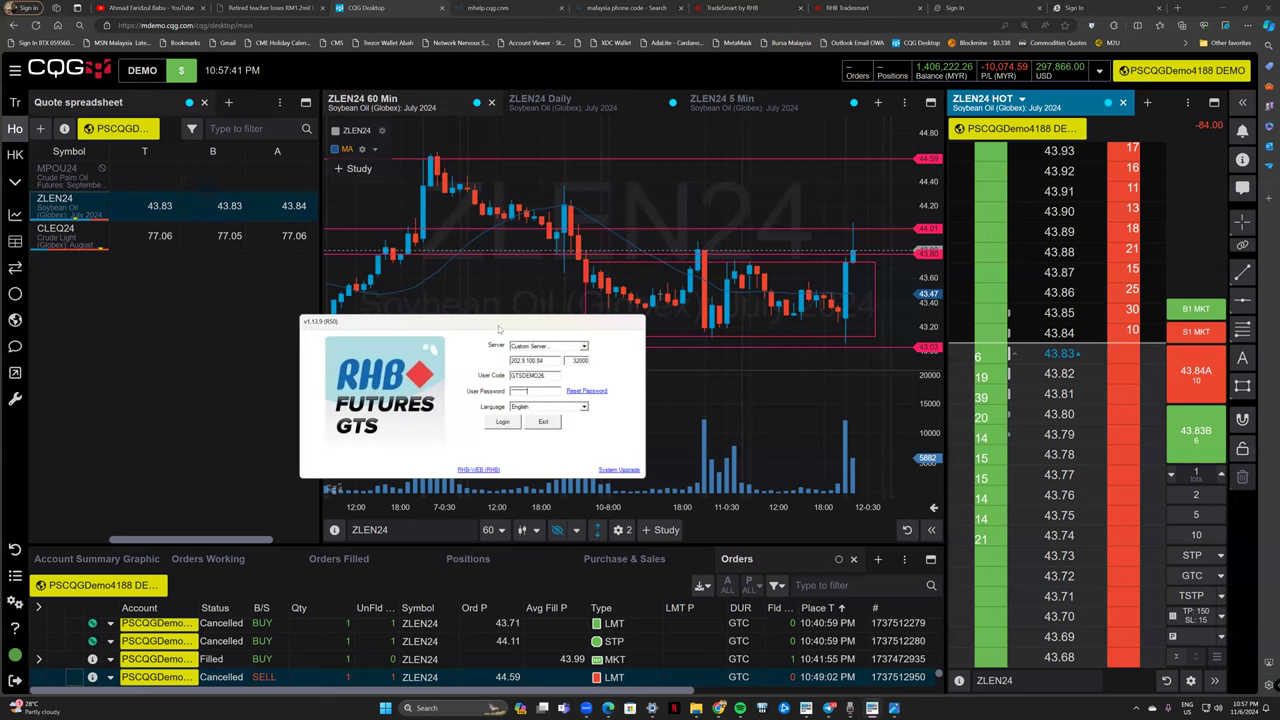
{"action": "left_click_drag", "start_coordinate": [501, 327], "coordinate": [605, 235]}
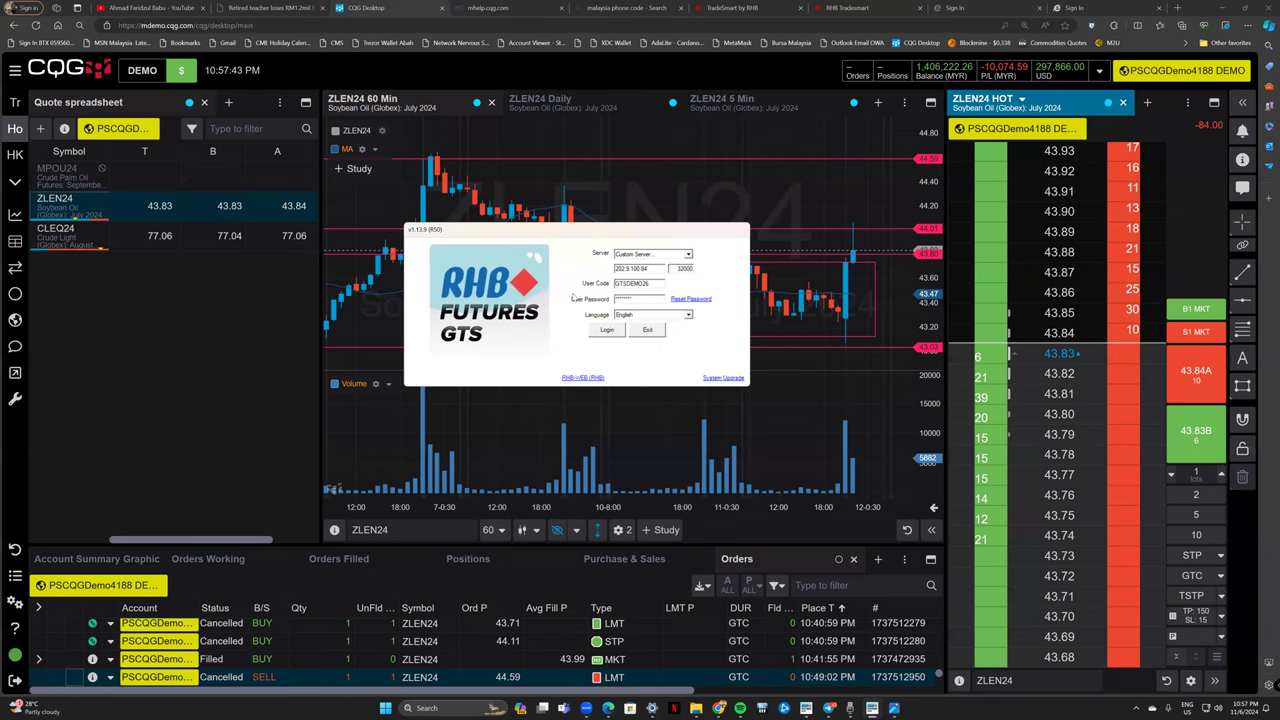
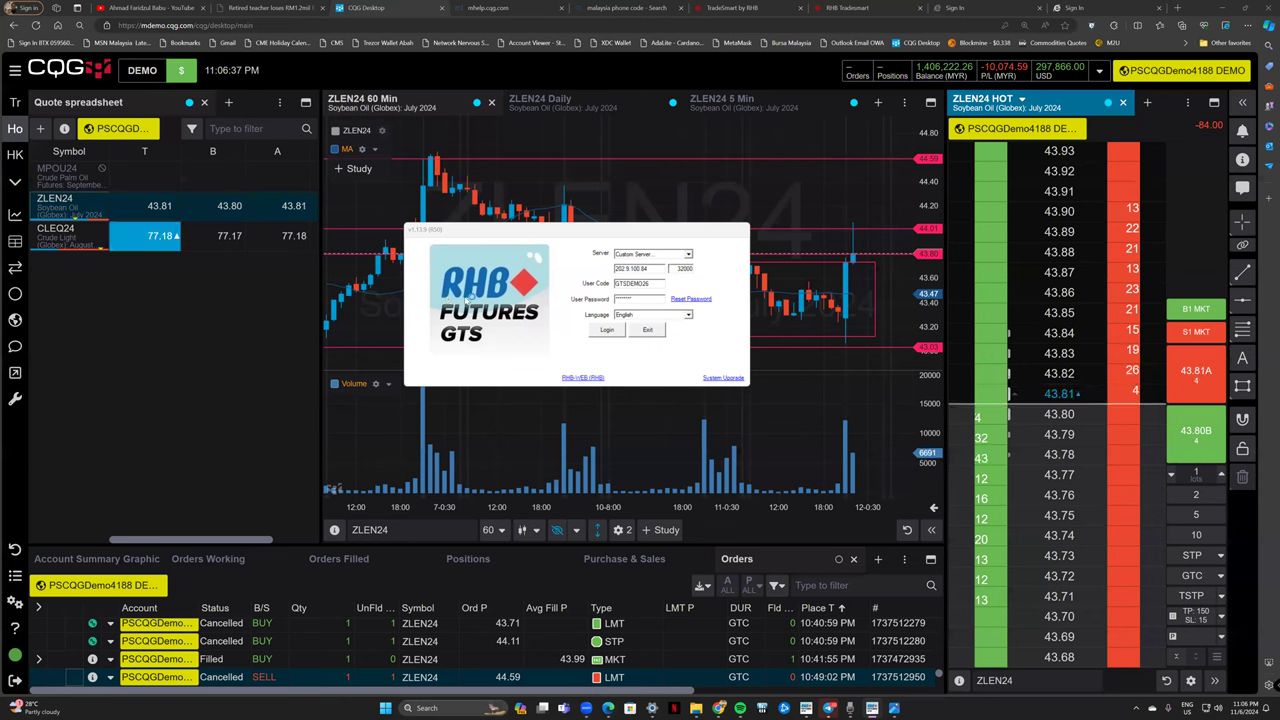
{"action": "left_click", "coordinate": [484, 233]}
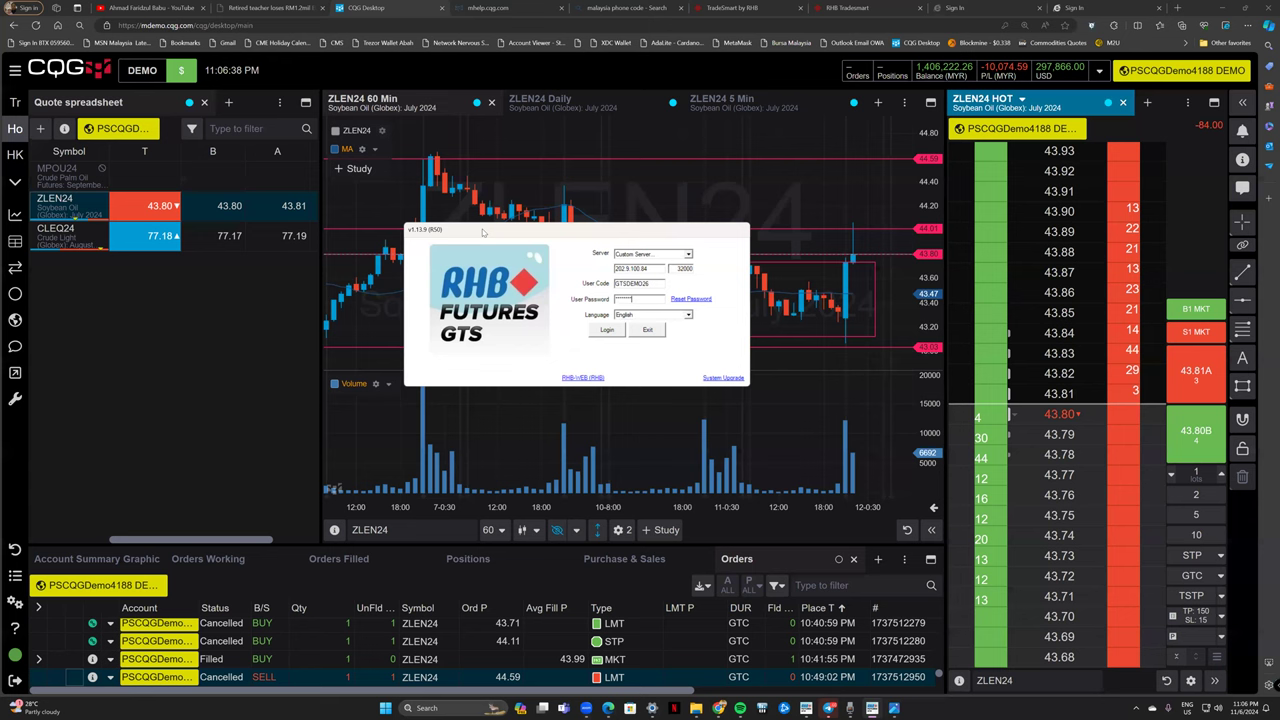
{"action": "left_click_drag", "start_coordinate": [484, 233], "coordinate": [453, 230]}
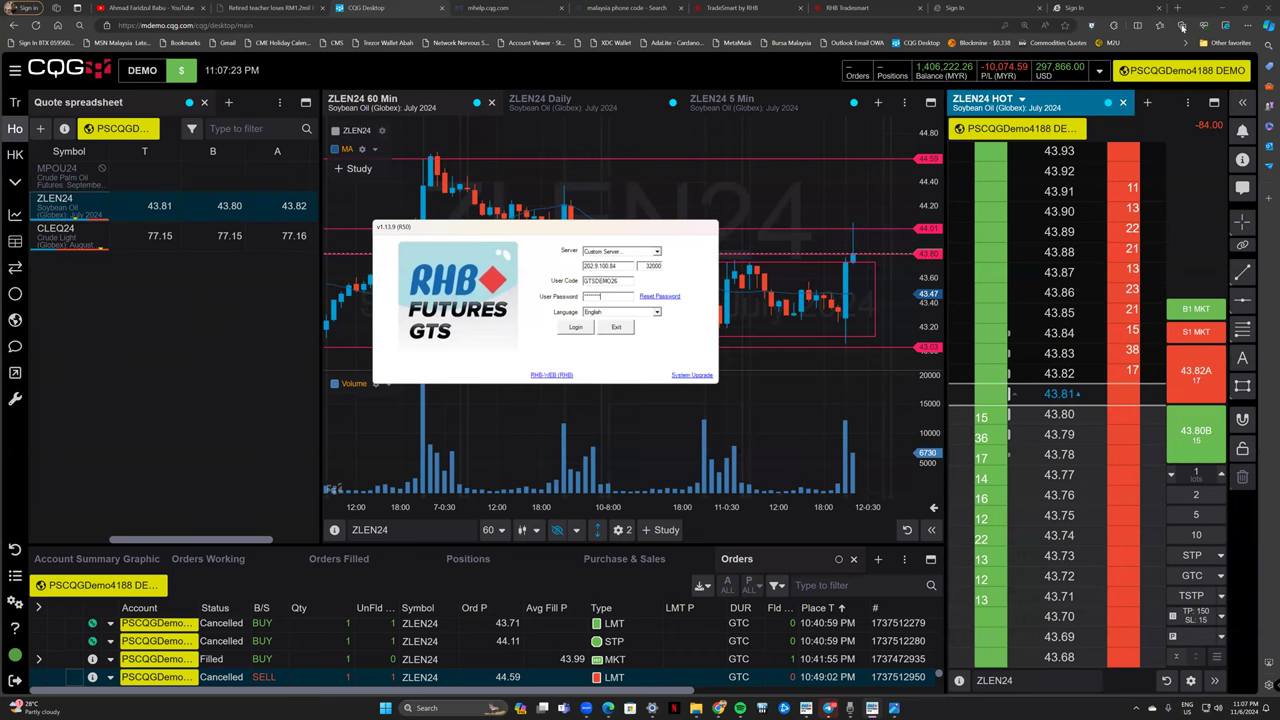
Minimise the CQG Desktop browser window, log in to RHB Futures GTS with the prefilled credentials, and acknowledge the UAT environment notice.
{"action": "left_click", "coordinate": [1222, 8]}
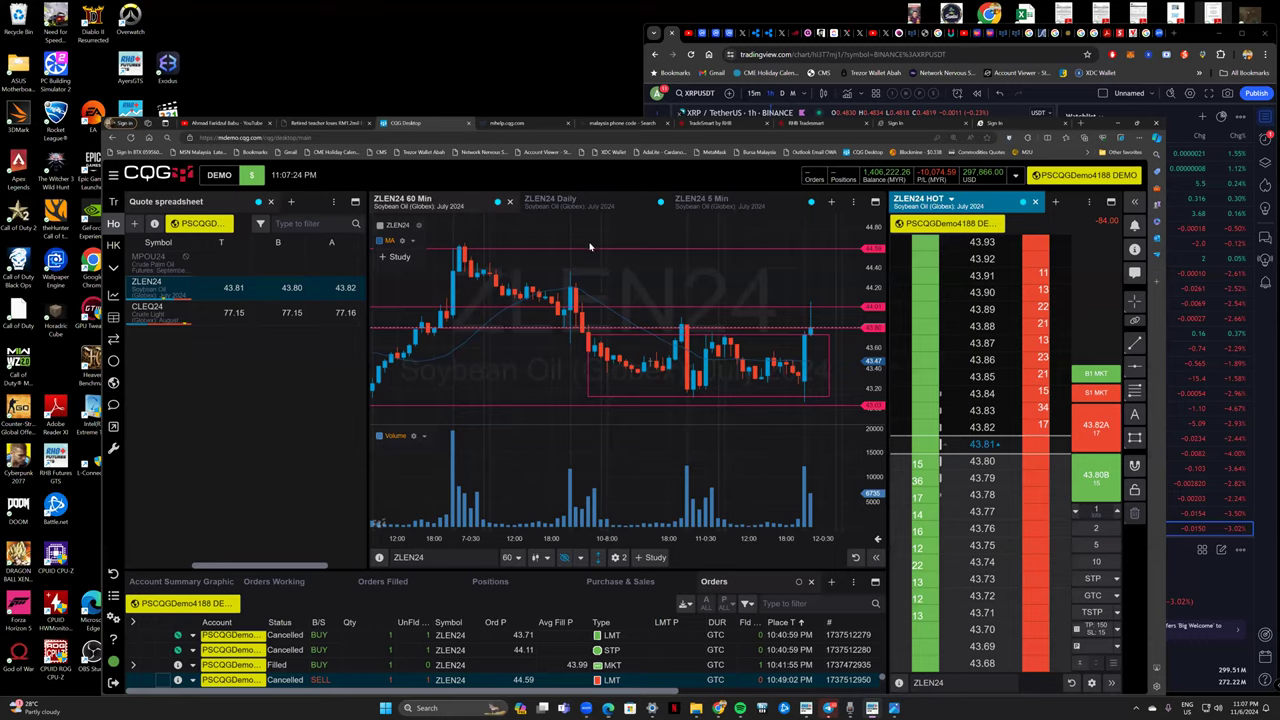
{"action": "key", "text": "super+Down"}
{"action": "left_click", "coordinate": [590, 231]}
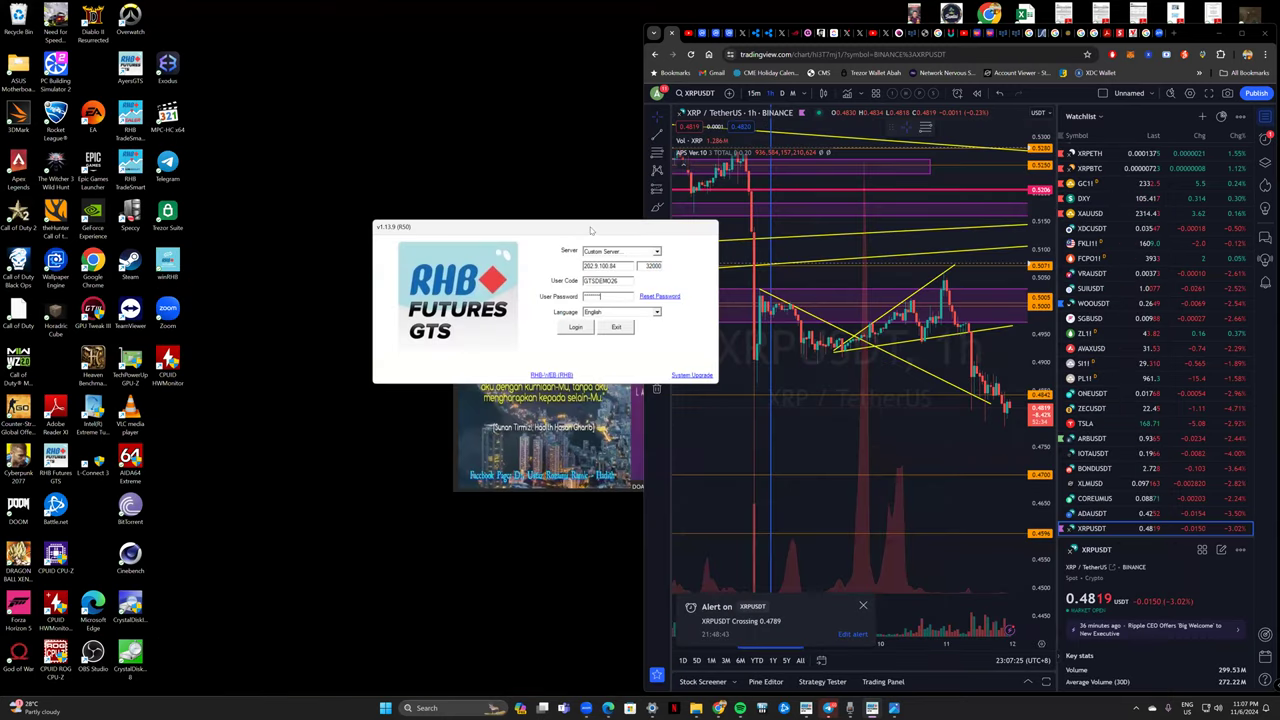
{"action": "left_click_drag", "start_coordinate": [590, 231], "coordinate": [625, 306]}
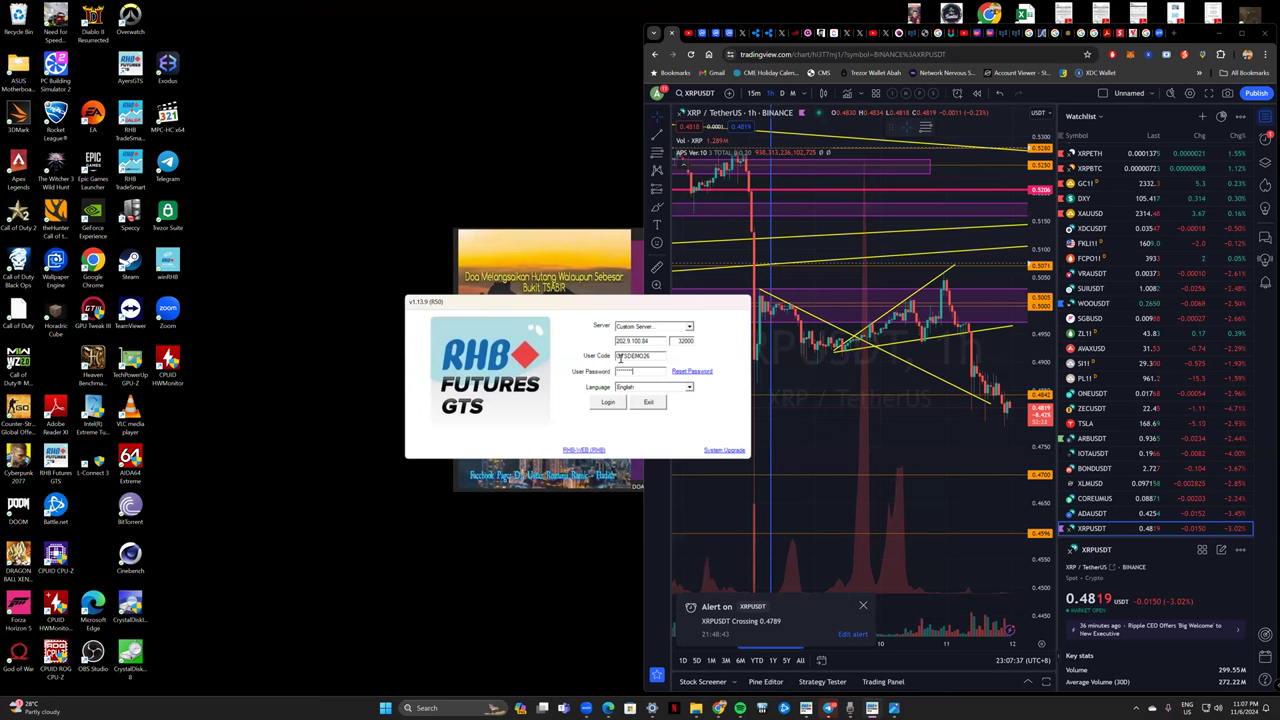
{"action": "left_click", "coordinate": [610, 404]}
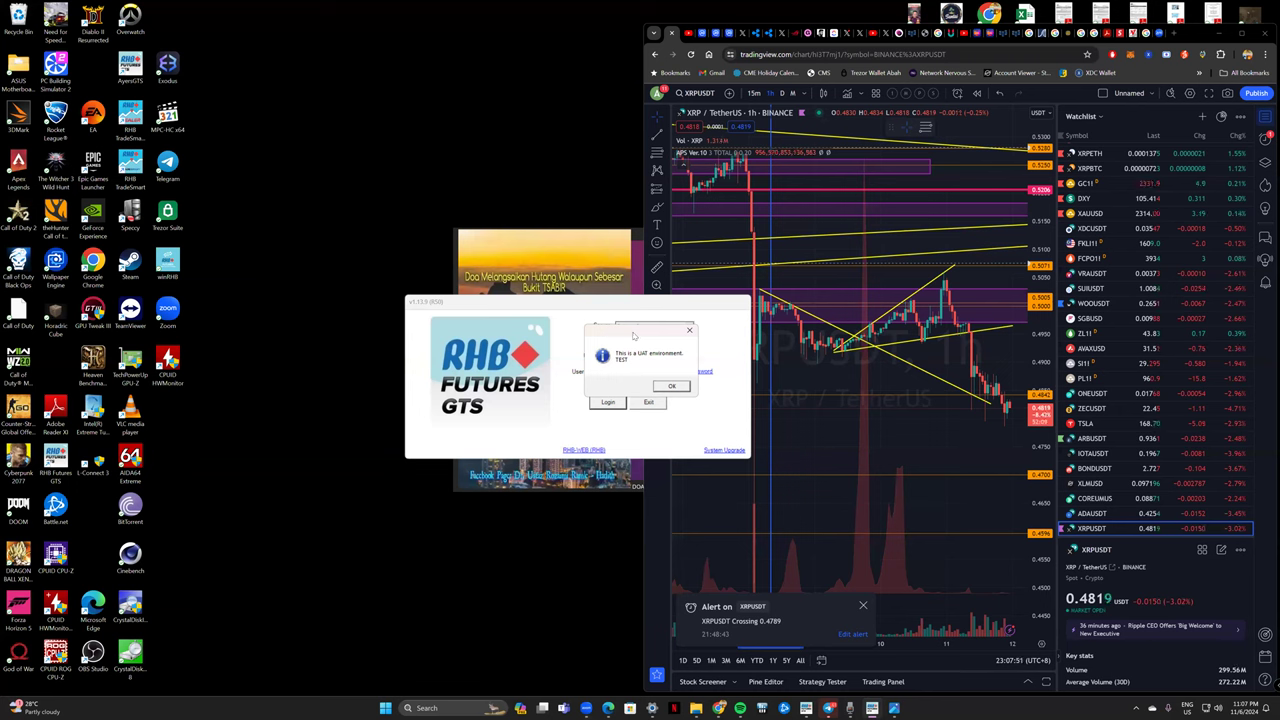
{"action": "left_click", "coordinate": [671, 386]}
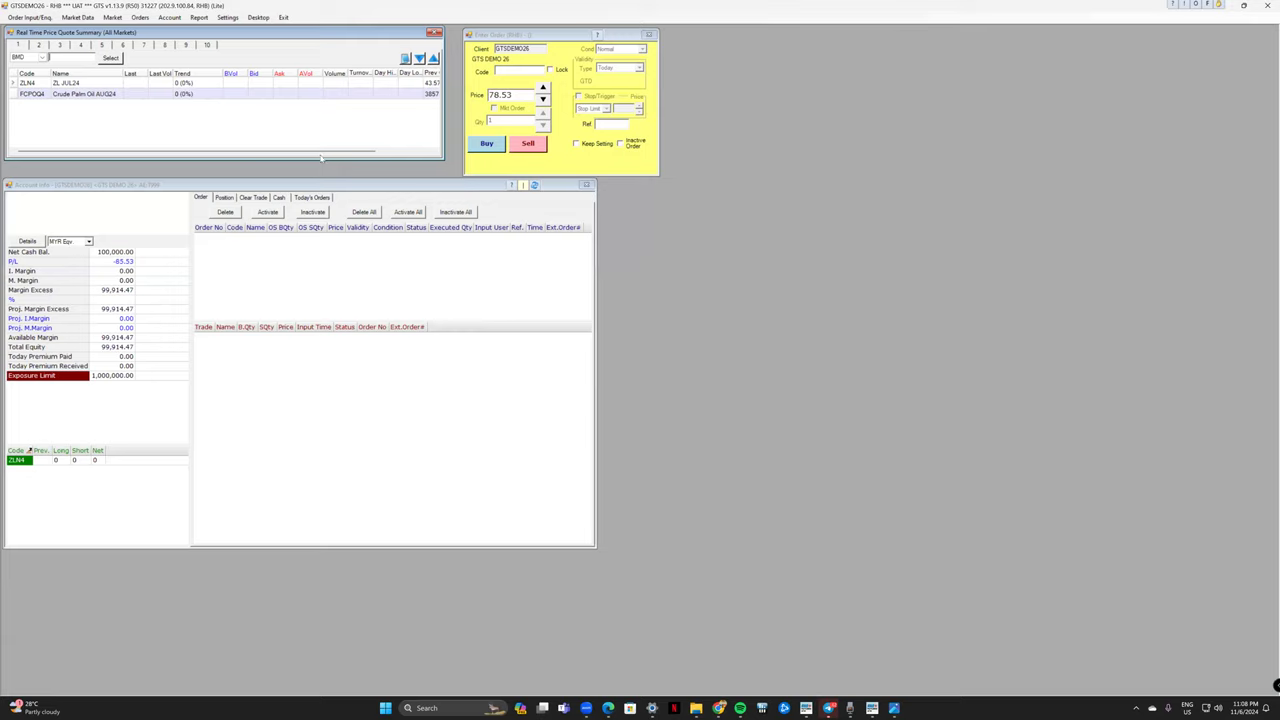
Close the account info, real-time price quote summary and order entry windows to empty the GTS workspace.
{"action": "left_click", "coordinate": [586, 185]}
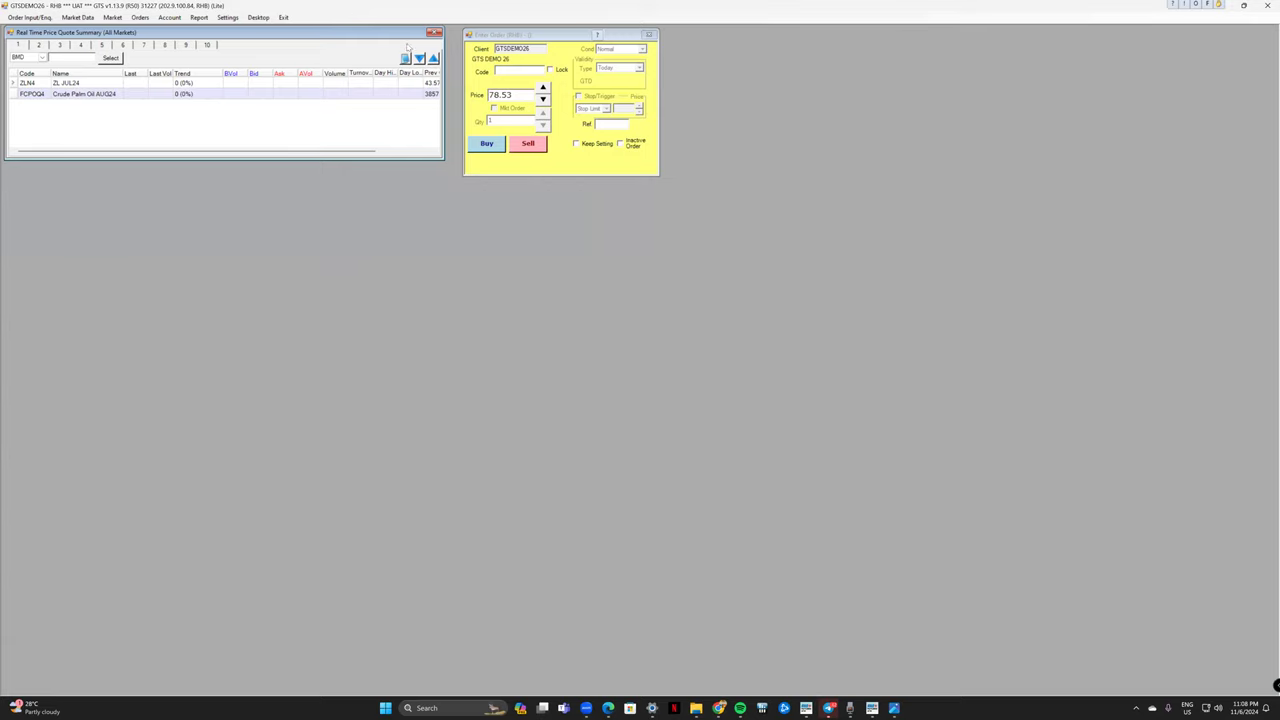
{"action": "left_click", "coordinate": [435, 34]}
{"action": "left_click", "coordinate": [648, 34]}
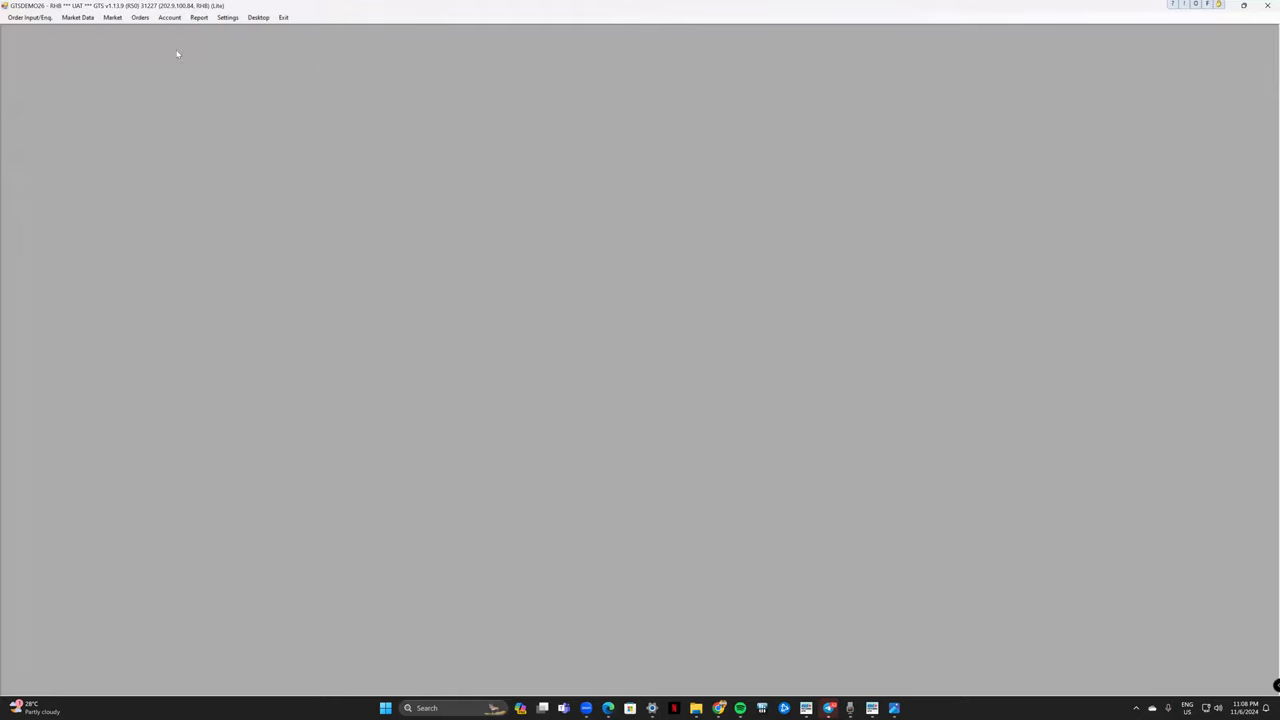
{"action": "left_click", "coordinate": [80, 19]}
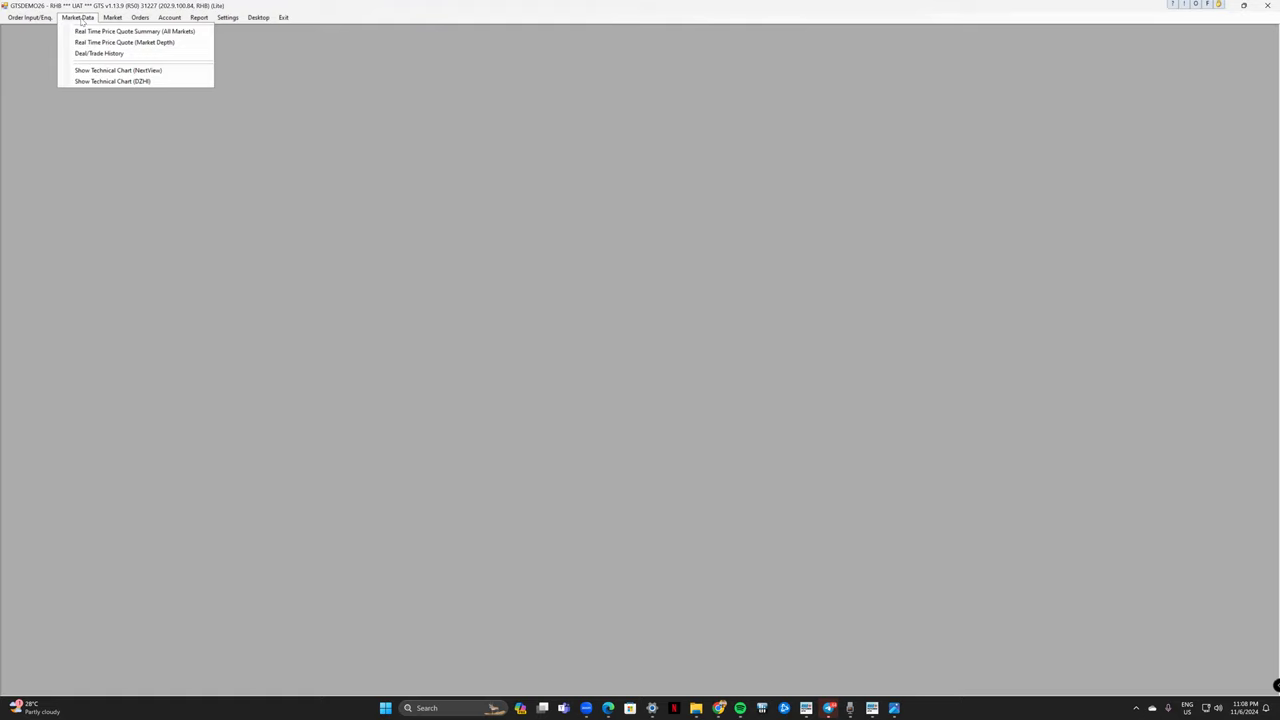
{"action": "left_click", "coordinate": [81, 21]}
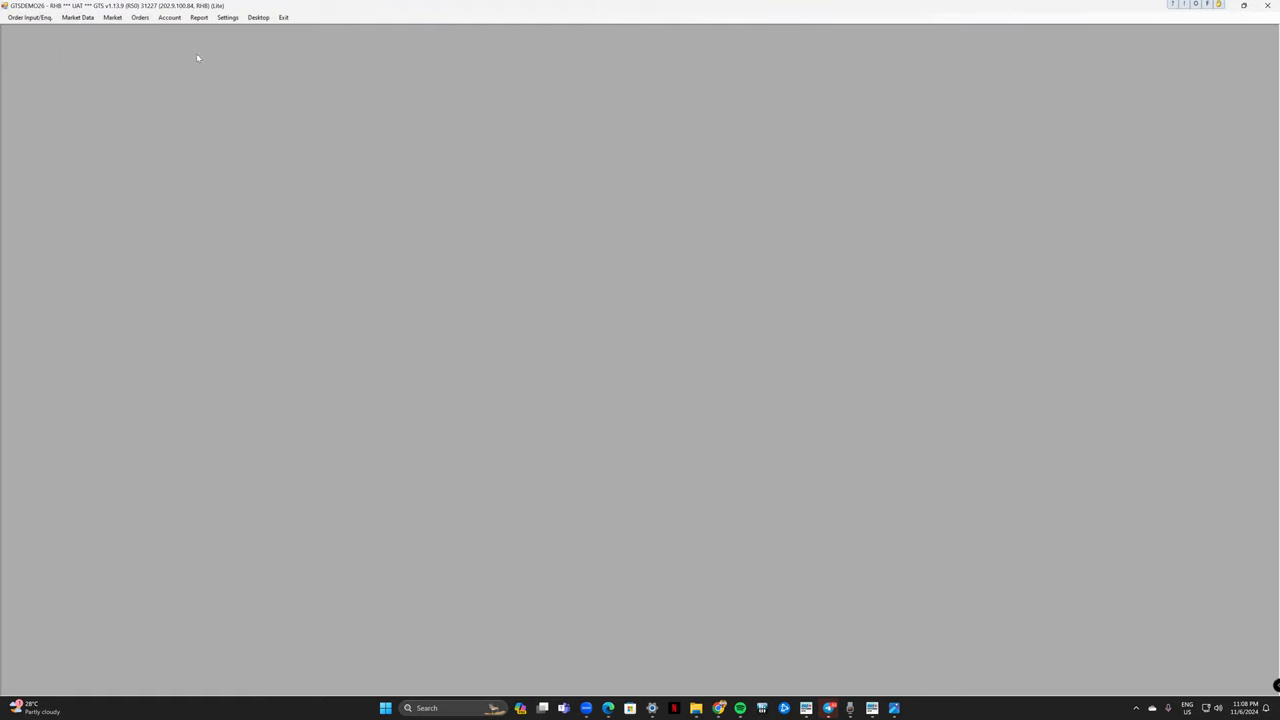